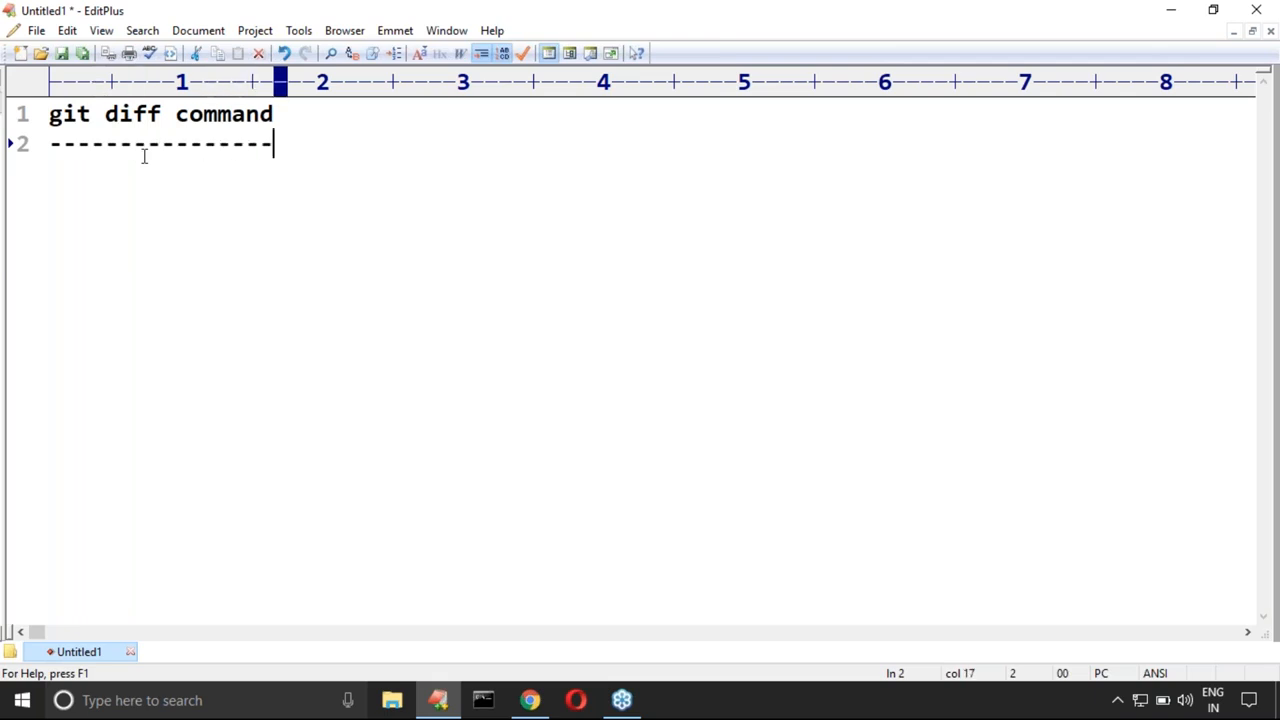
Step: Add the line "working directory with staging area" beneath the underlined git diff command heading
text(working directory )
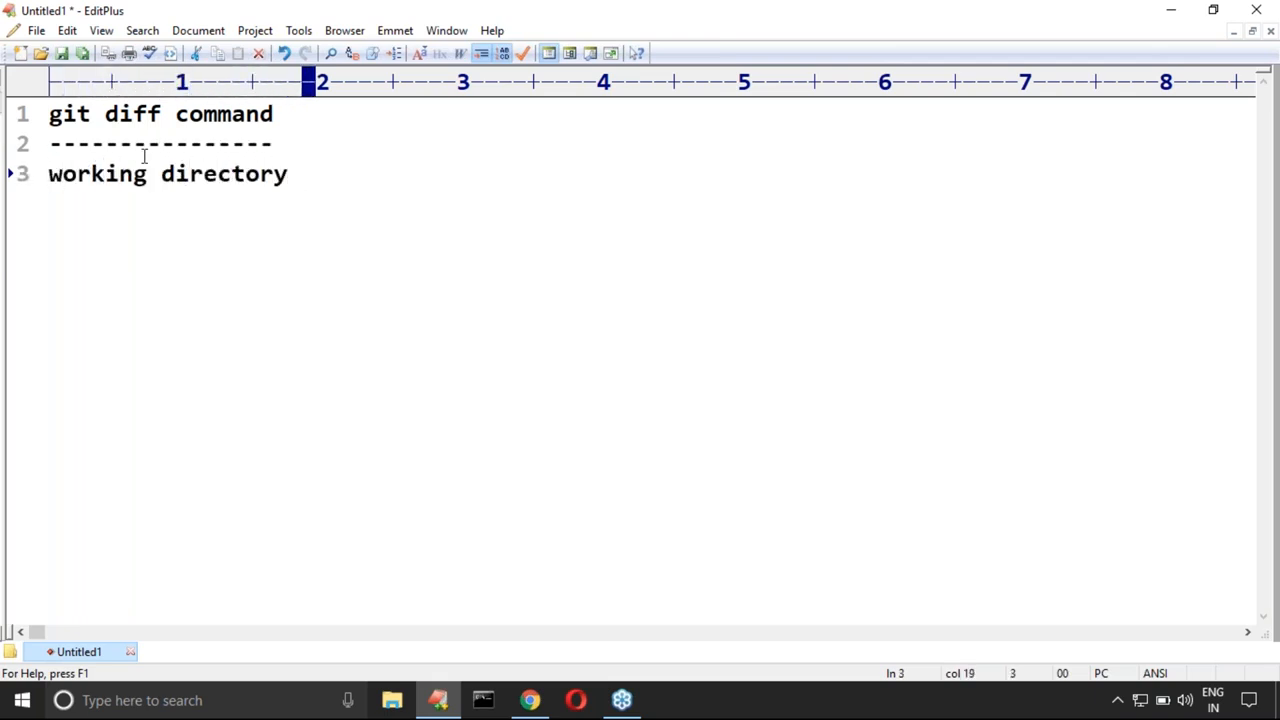
text(with )
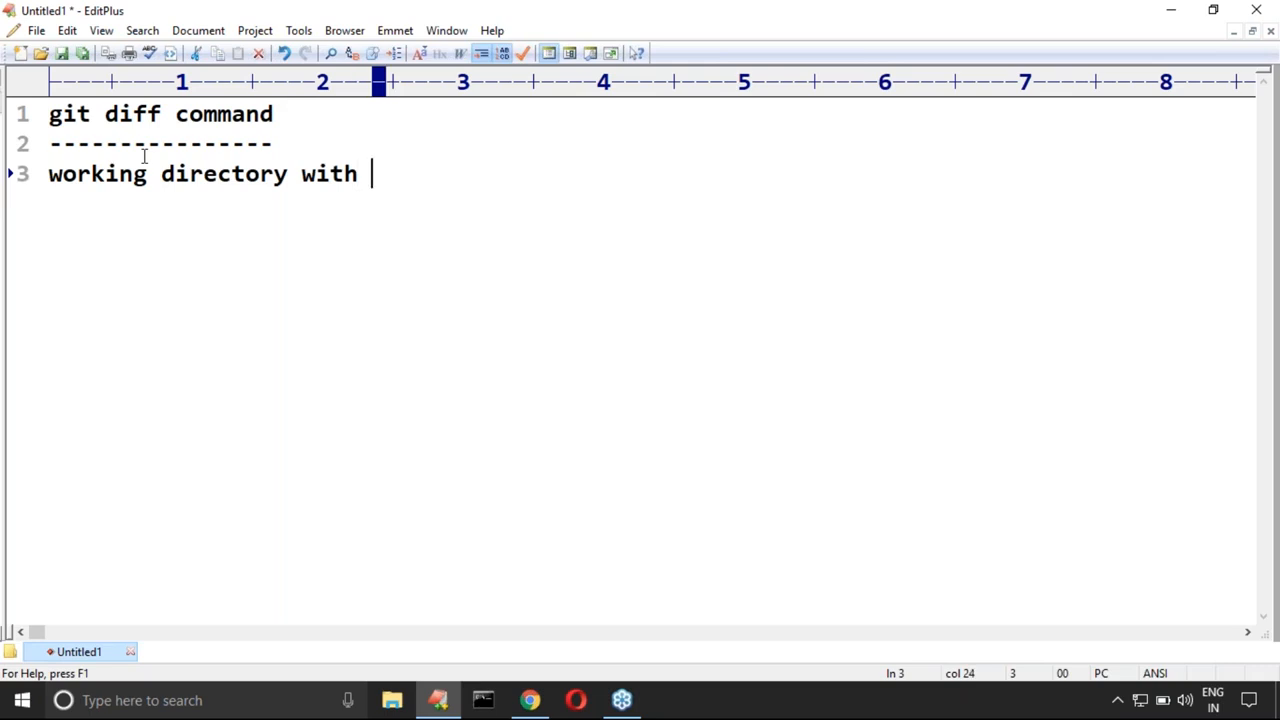
text(staging area)
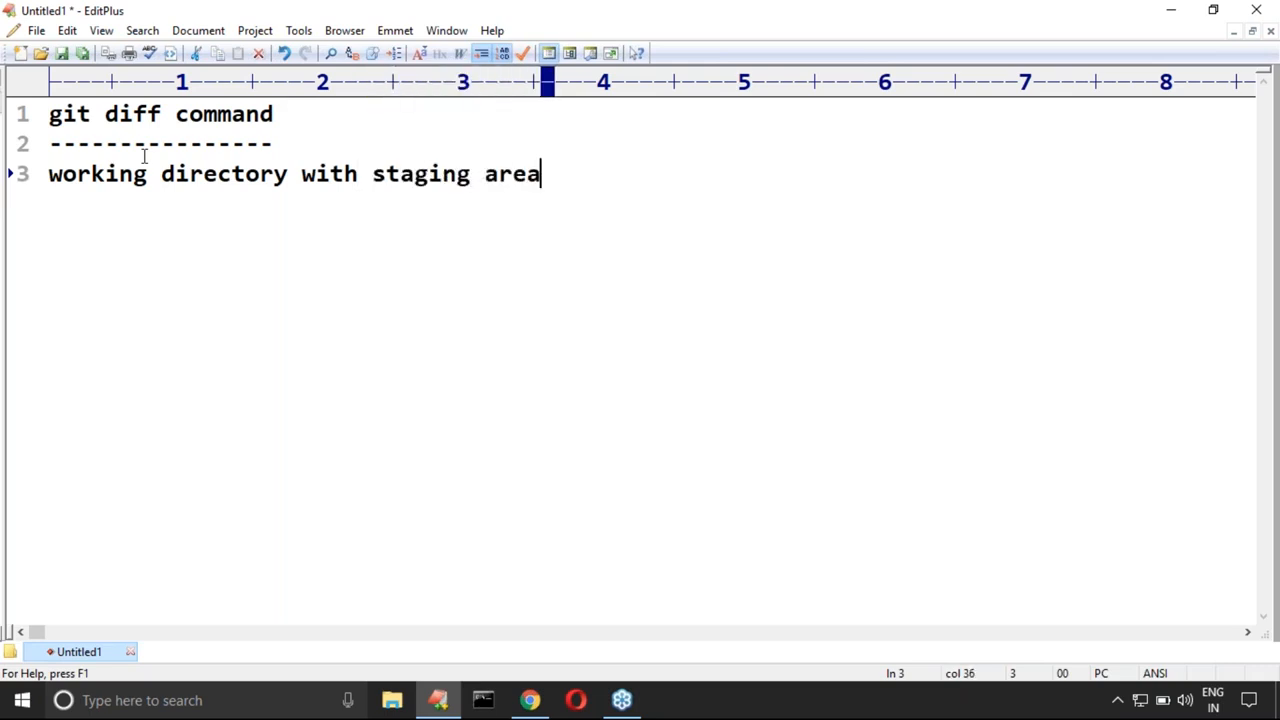
Step: Duplicate the staging area line and change the copy to read "working directory with local repository"
key(ctrl+j)
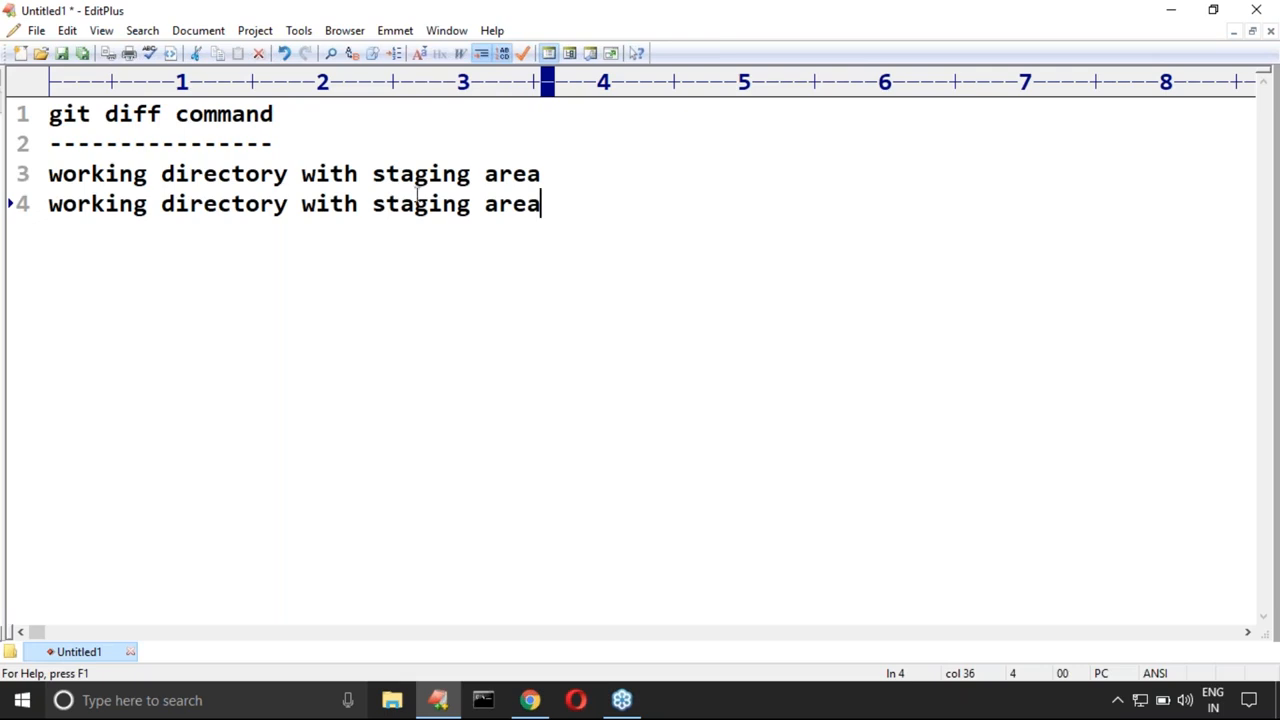
drag(373, 204, 575, 215)
text(lo)
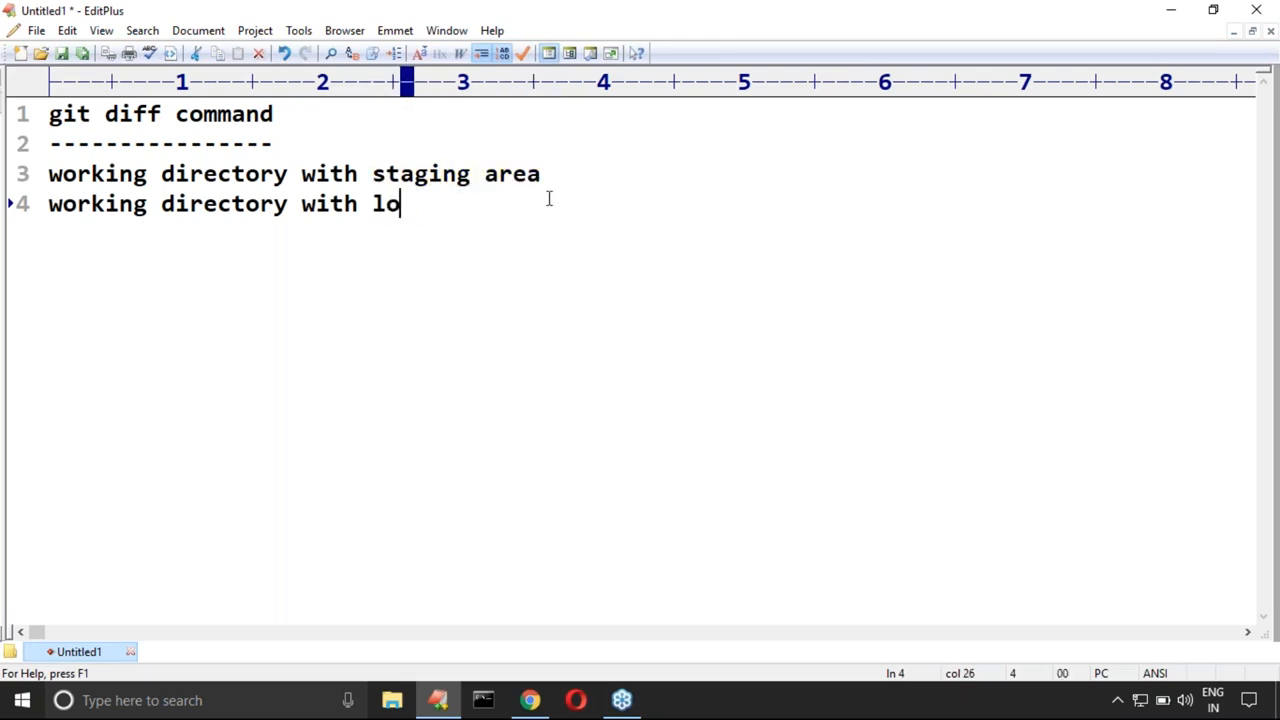
text(cal reposi)
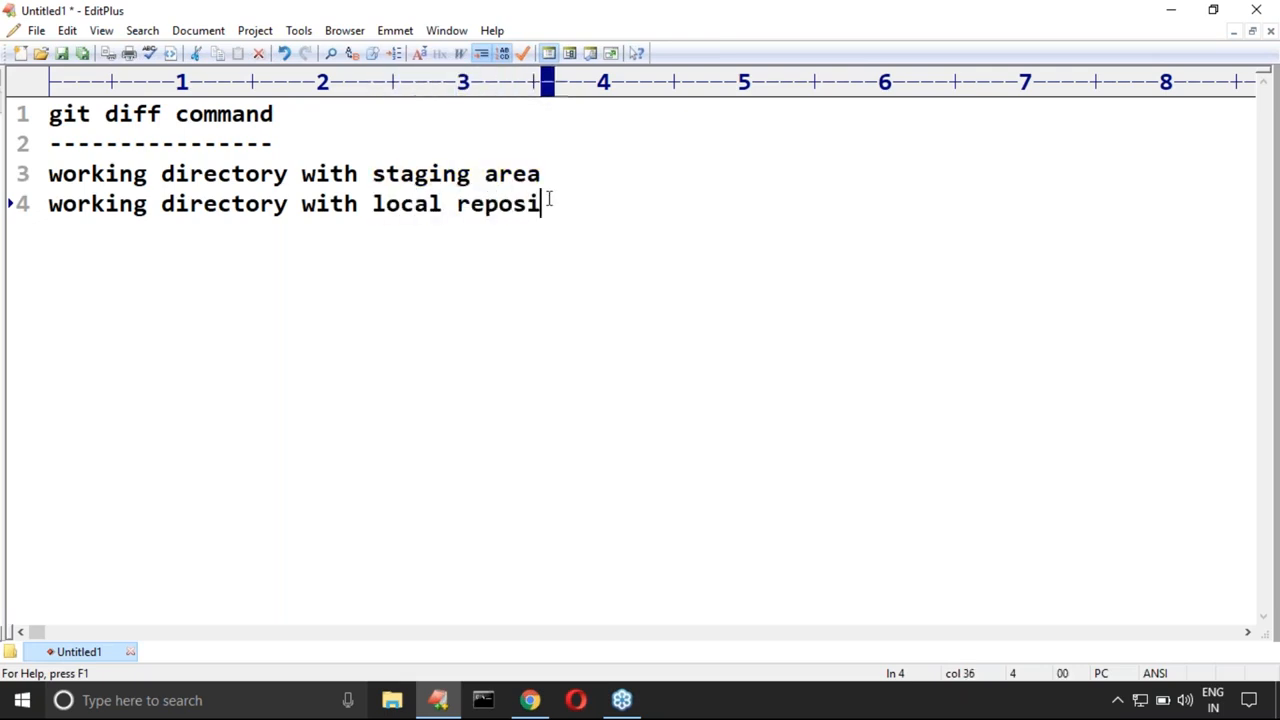
text(tory)
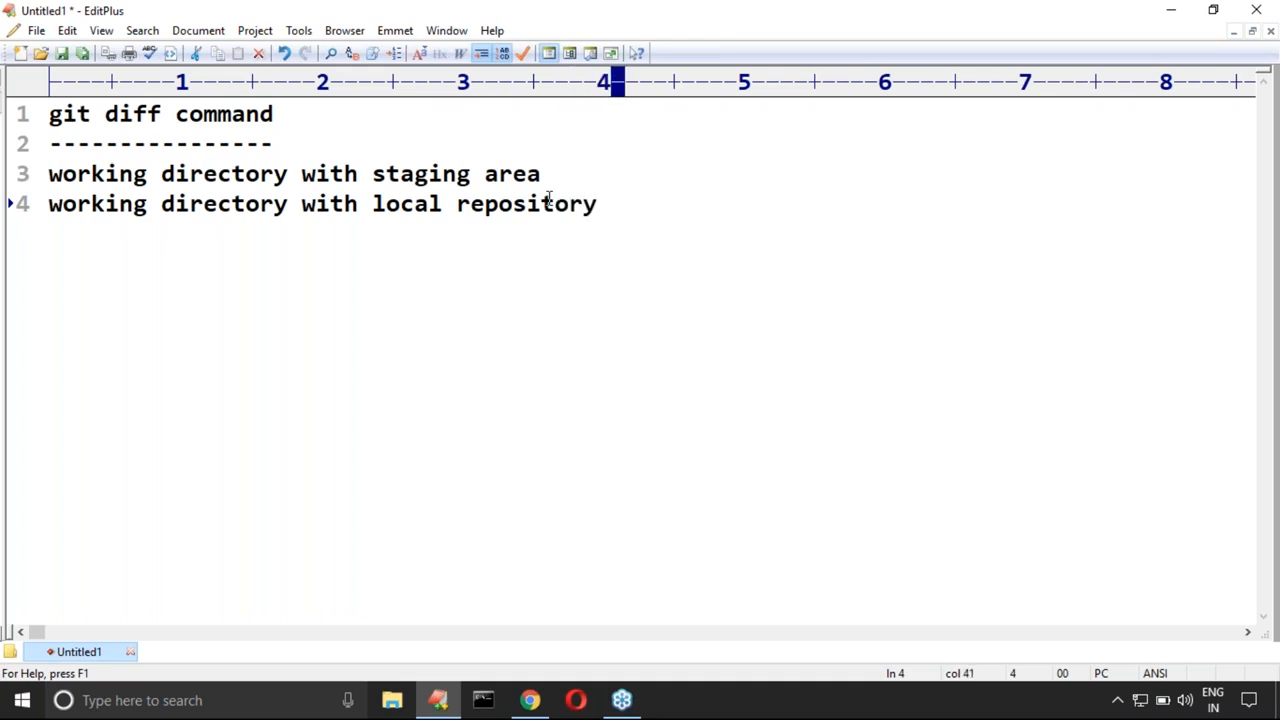
Step: Add the line "10 combinations..." below the repository line and leave an empty line after it
key(Return)
text(1)
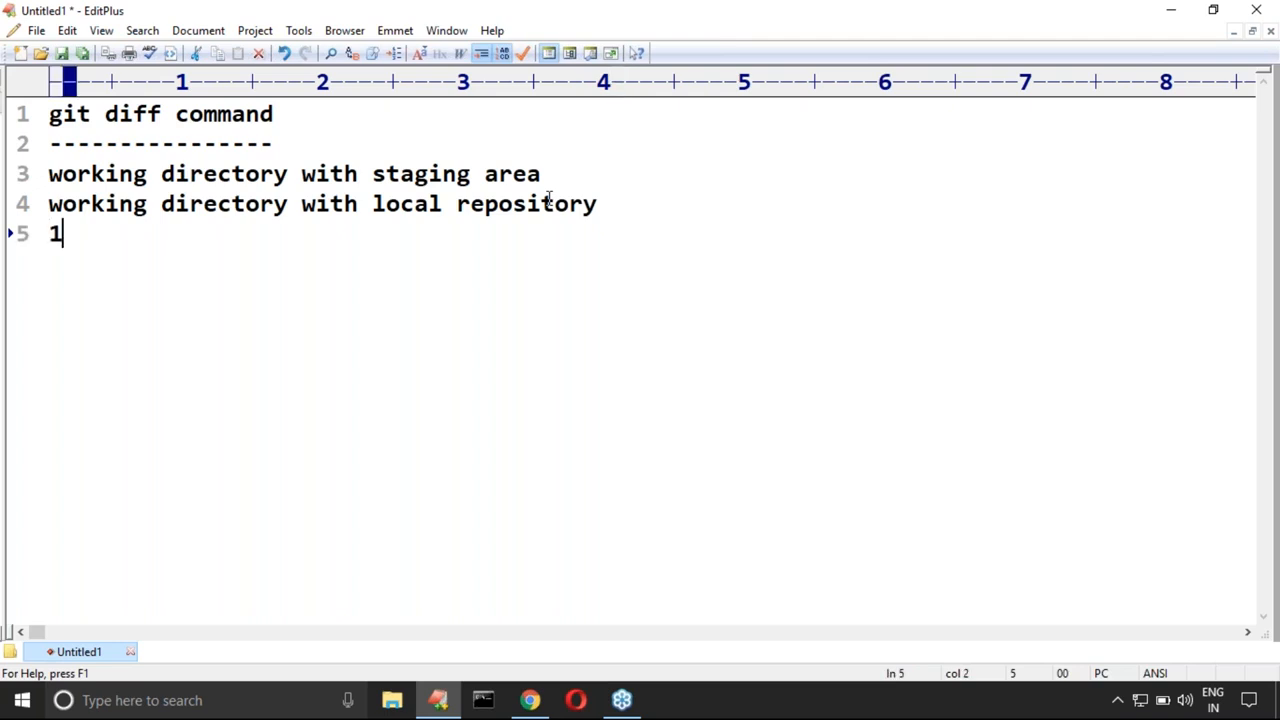
text(0 combination)
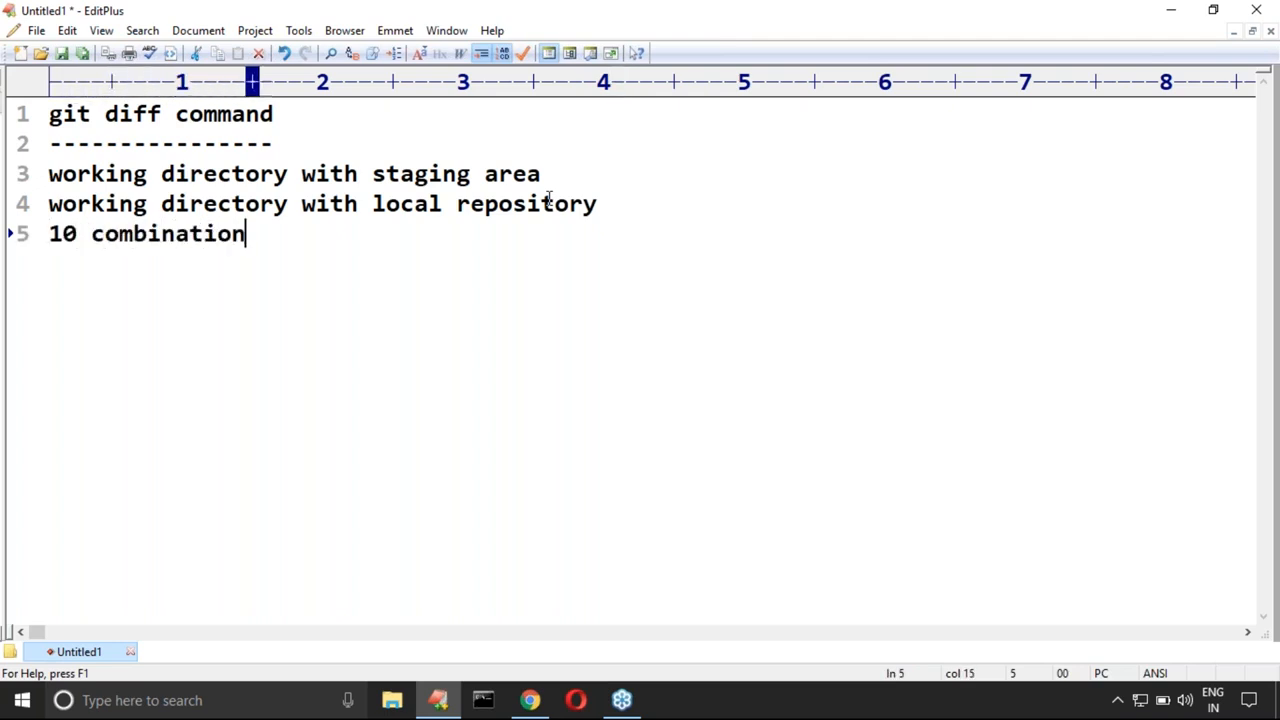
text(s...)
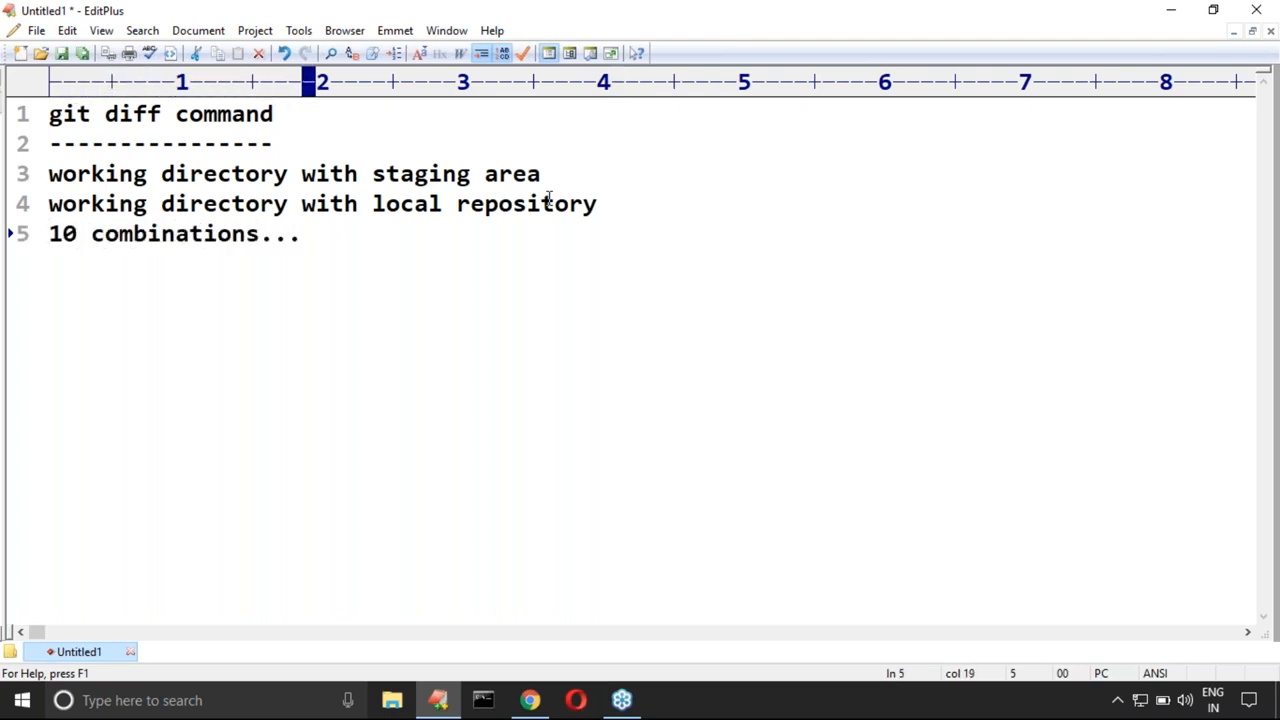
key(Return)
key(Return)
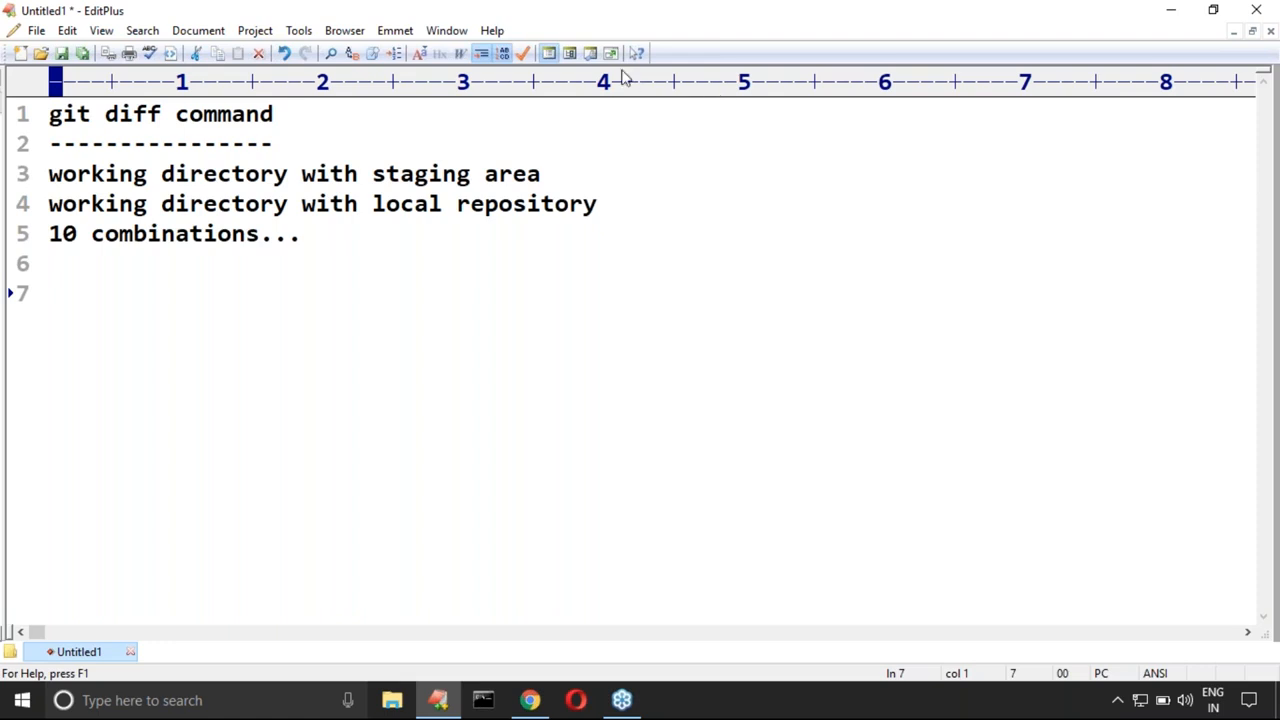
Step: Switch the editor to full screen and write the note "GUI Tool ===>checking differences" on line 7
click(610, 53)
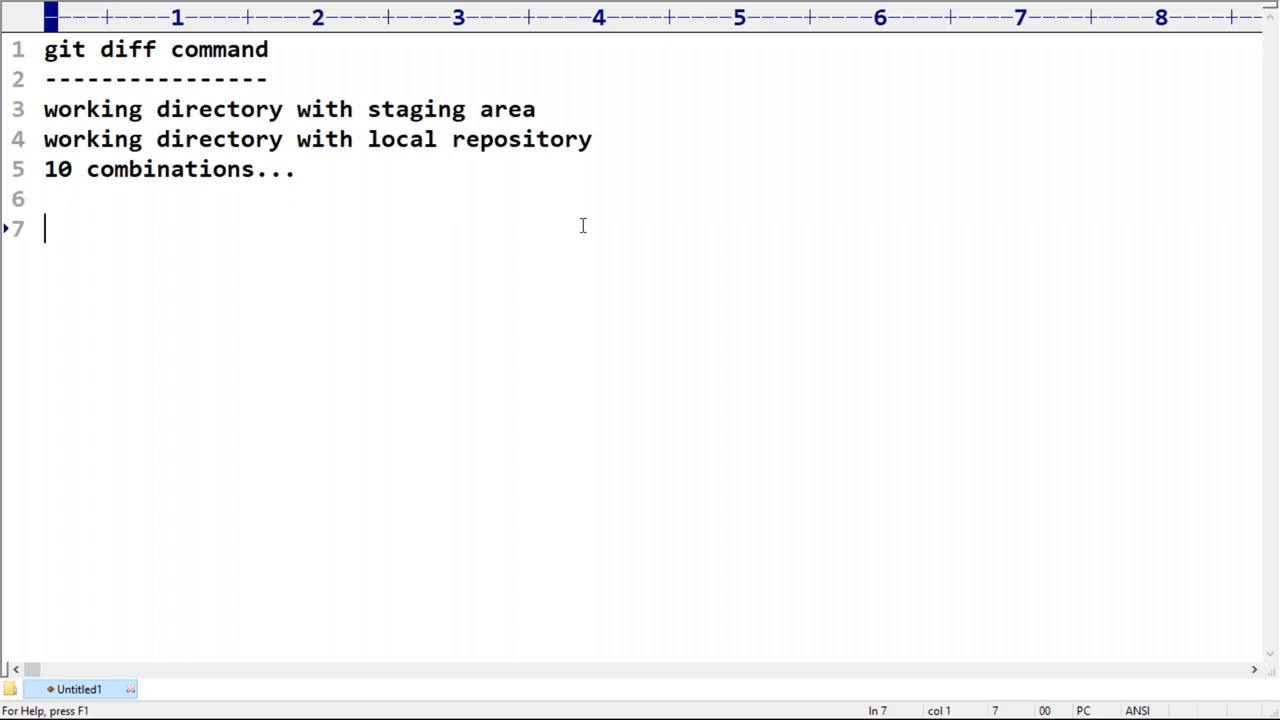
text(GUI Tool)
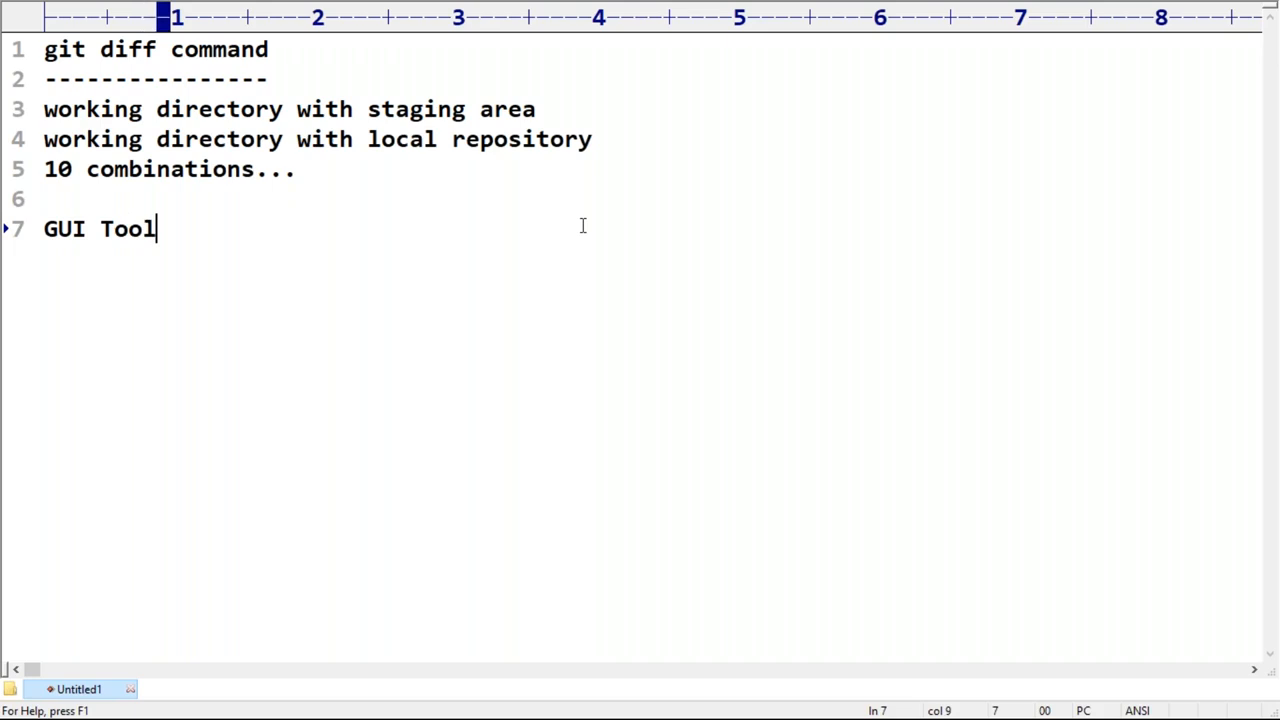
text( ===>)
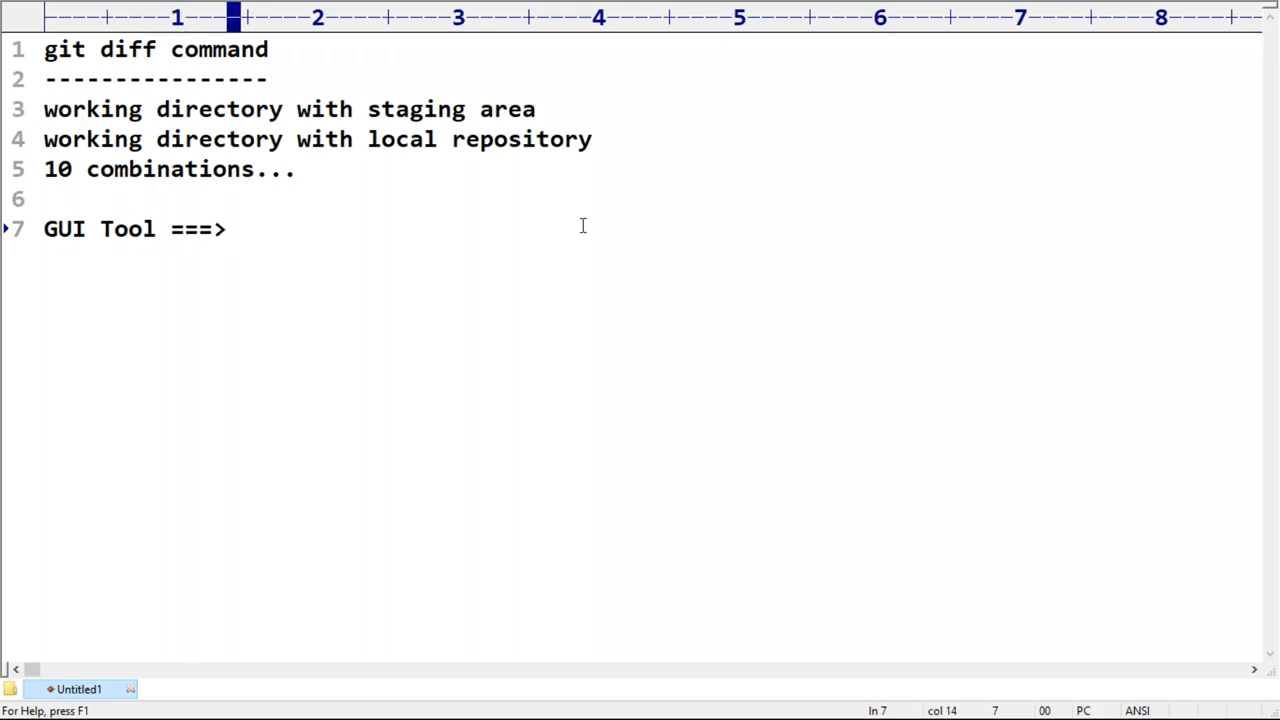
text(checking differences)
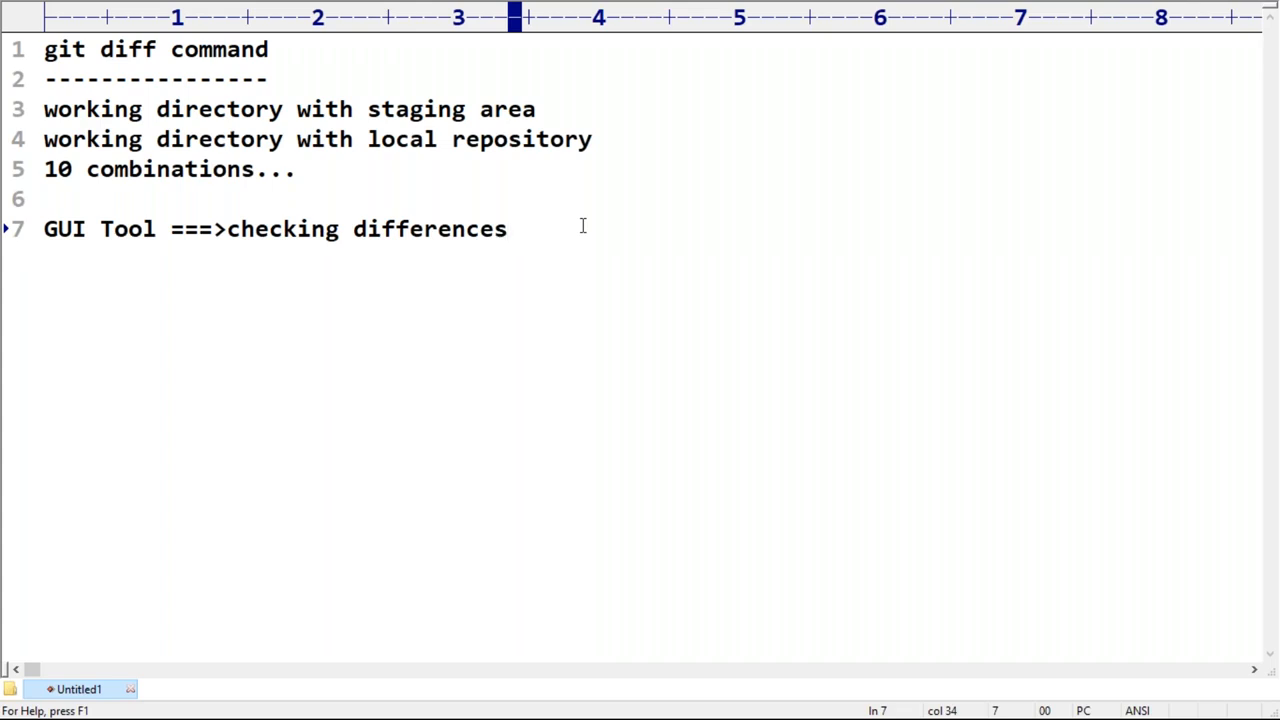
Step: After an empty line, add the heading "Visual tool for checking differences:" and underline it with a row of dashes
key(Return)
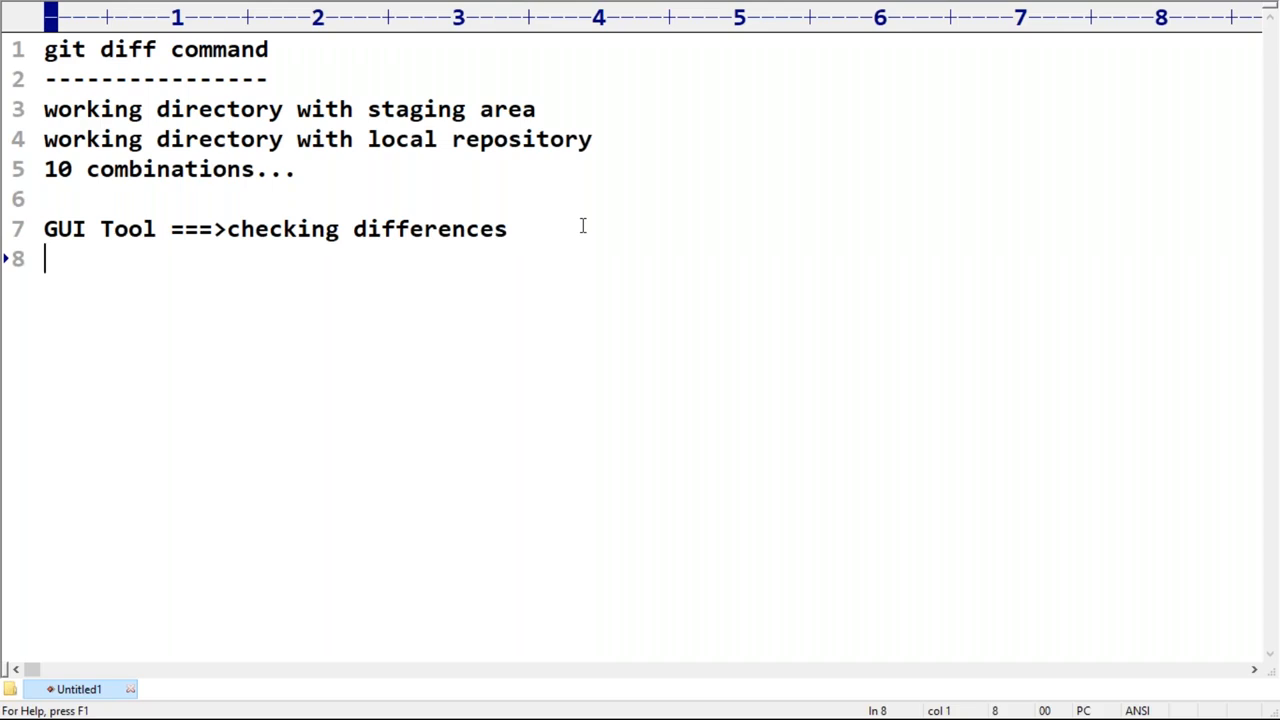
key(Return)
text(Visual too)
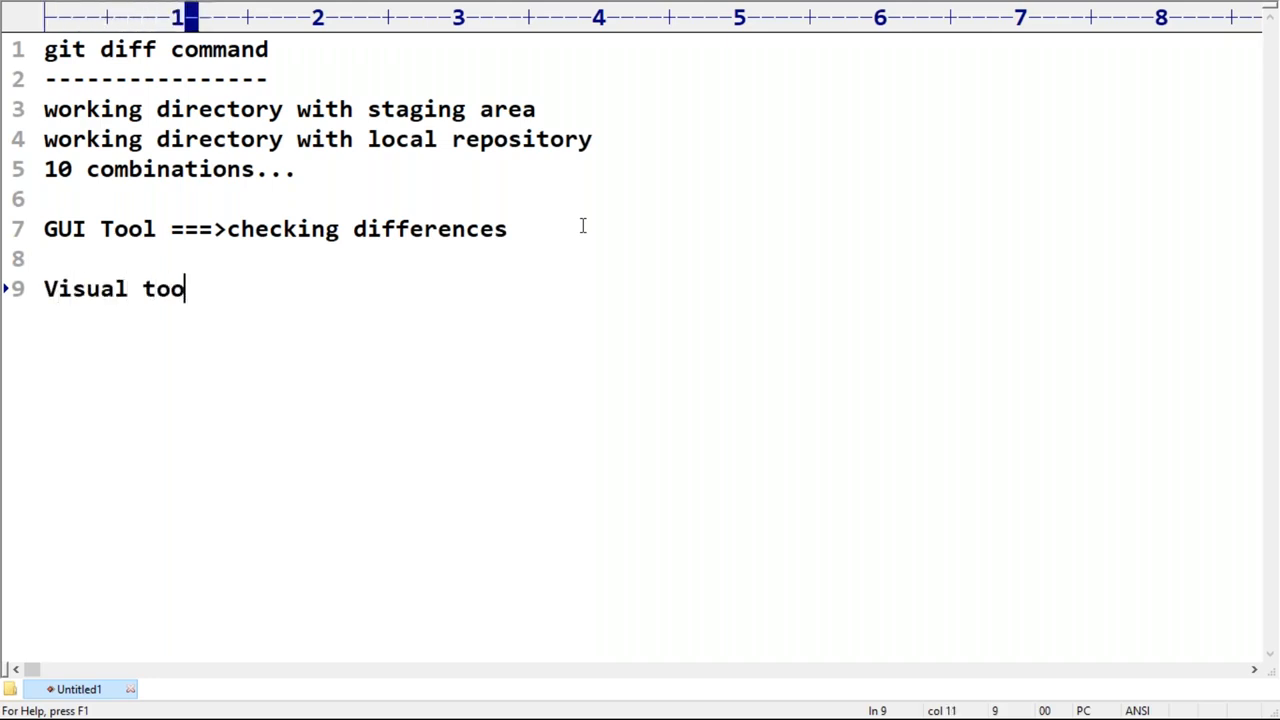
text(l for )
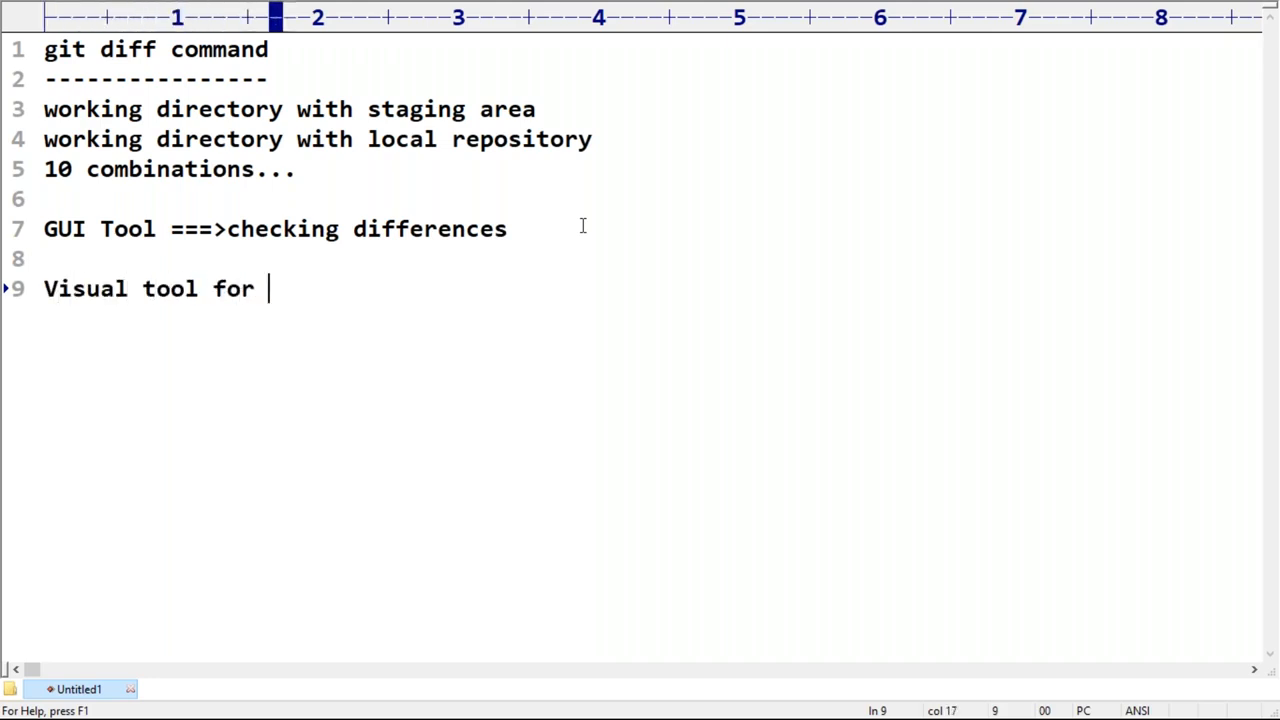
text(checking differences:)
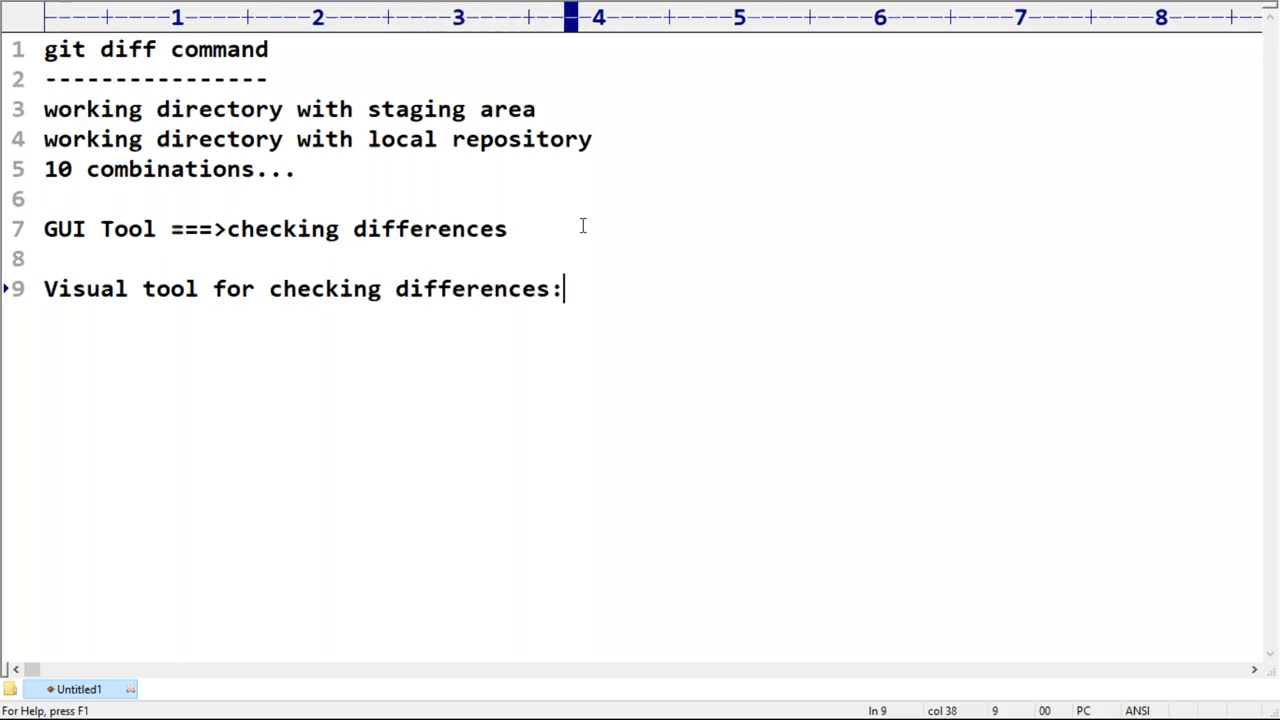
key(Return)
text(-)
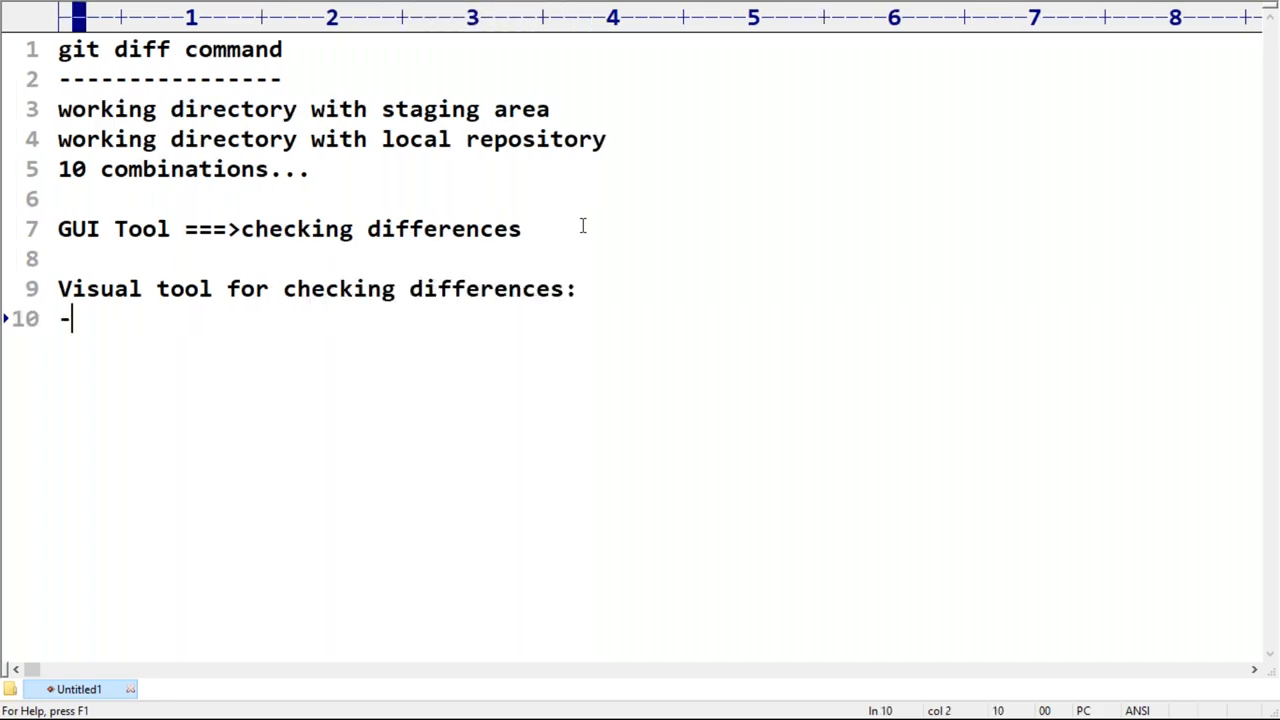
text(-----------------------------------)
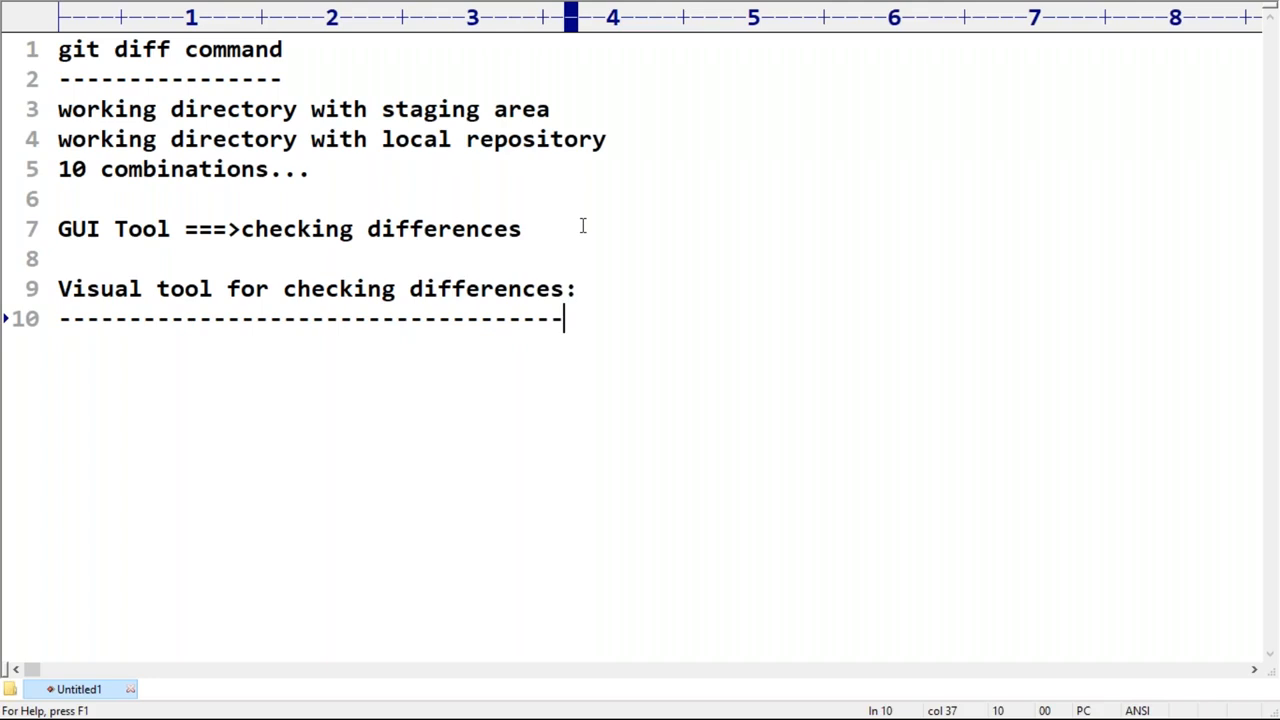
Step: Add a long block of empty lines below the dashed underline and return to line 11 directly beneath it
key(Return)
key(Return)
key(Return)
key(Return)
key(Return)
key(Return)
key(Return)
key(Return)
key(Return)
key(Return)
key(Return)
key(Return)
key(Return)
key(Return)
key(Return)
key(Return)
key(Return)
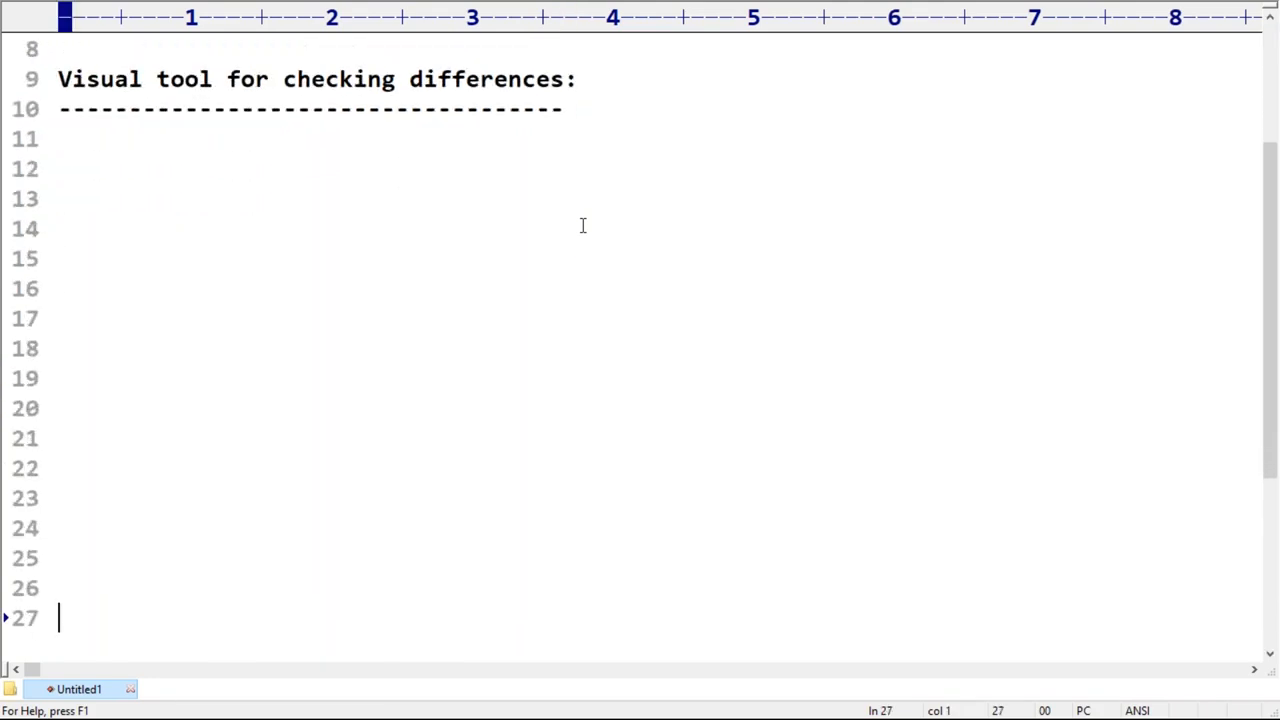
key(Return)
click(141, 95)
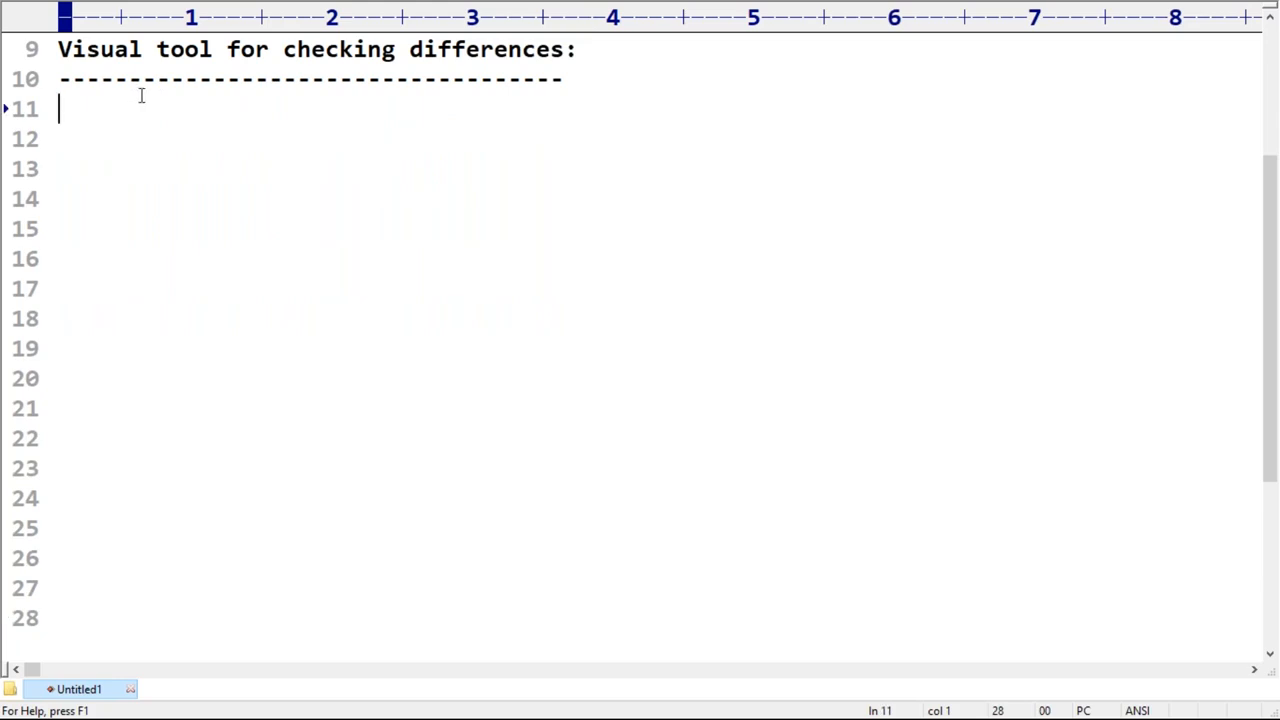
Step: Write "Helix Visual Merge Tool(p4merge)" as the first tool under the visual tool heading
text(Helix )
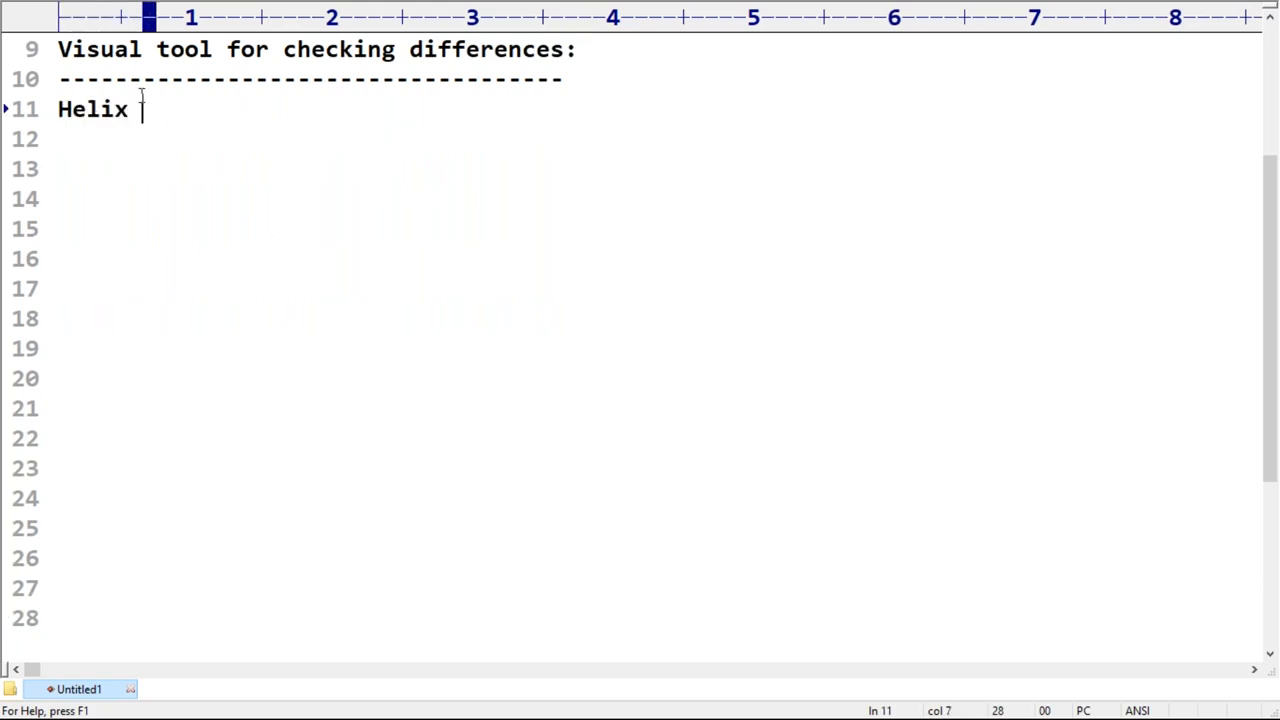
text(Visual )
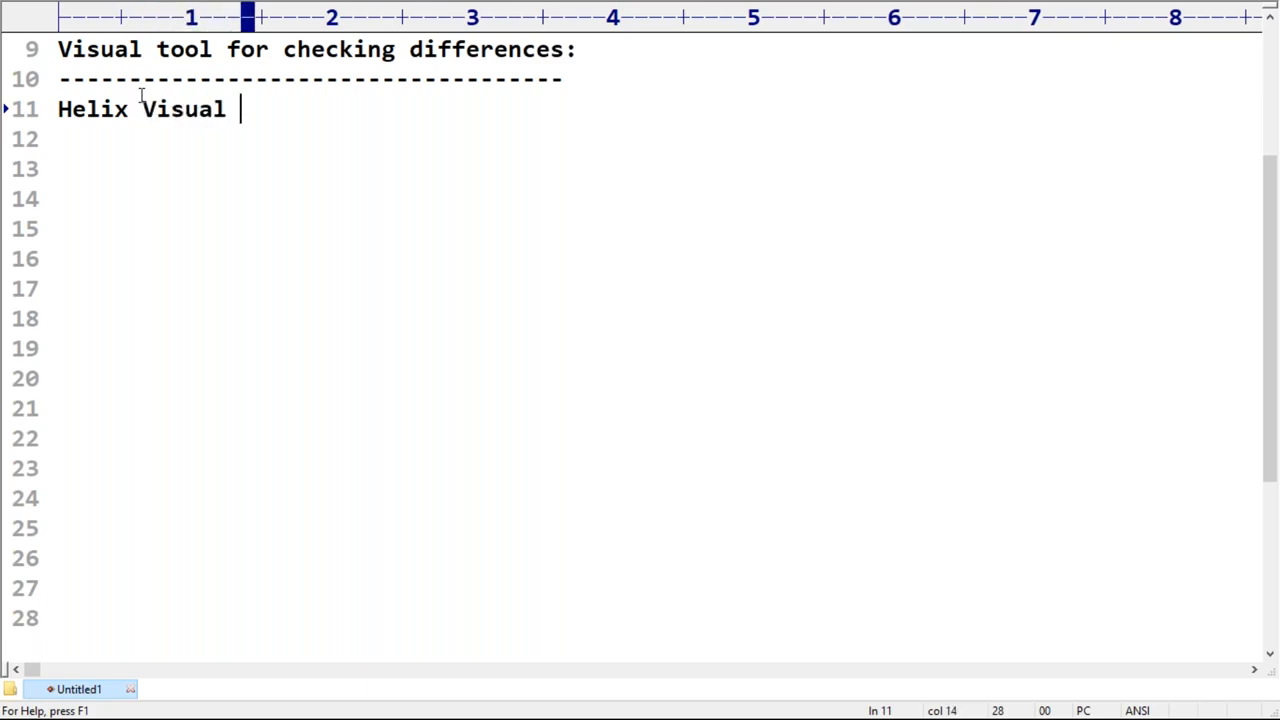
text(Merge)
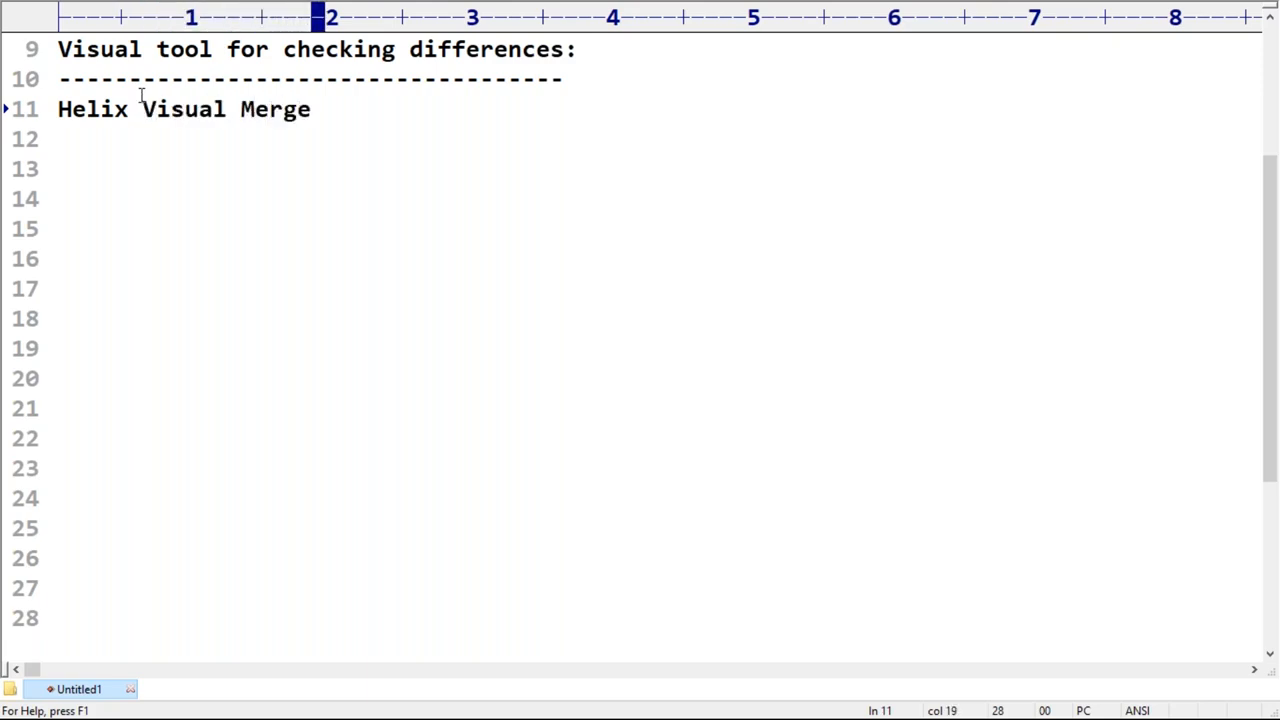
text( Tool)
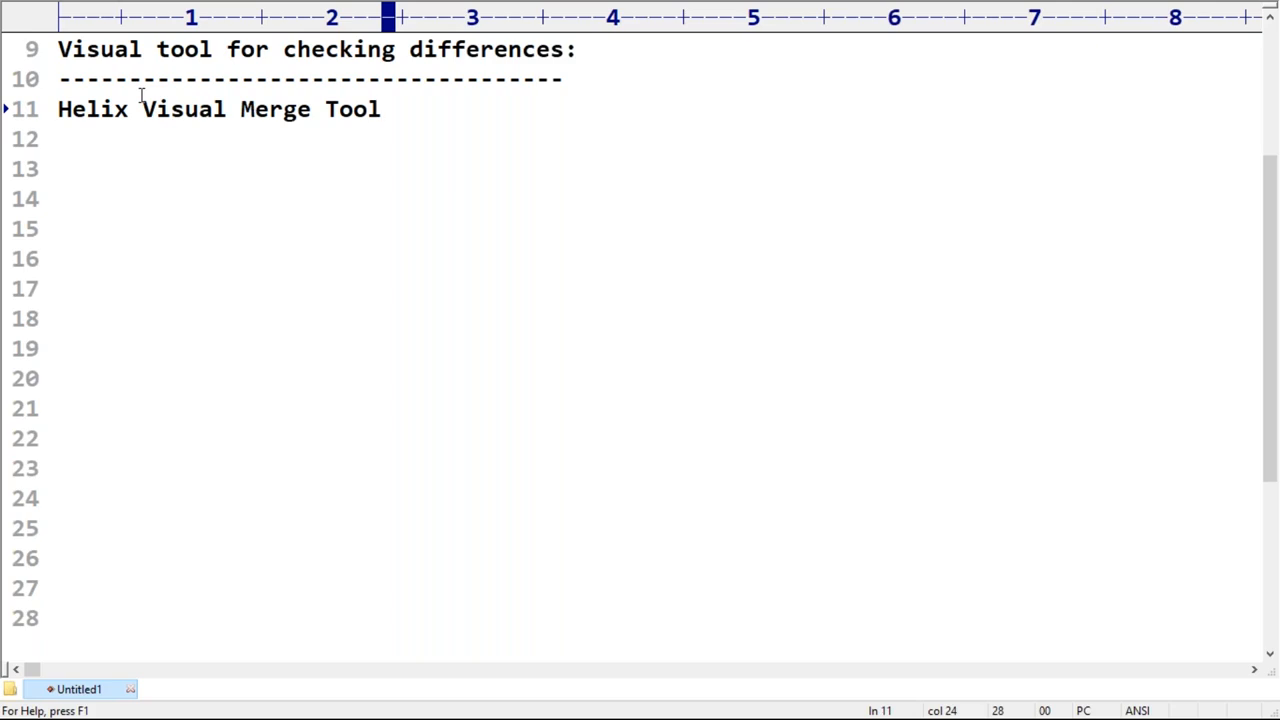
text((p4merge)
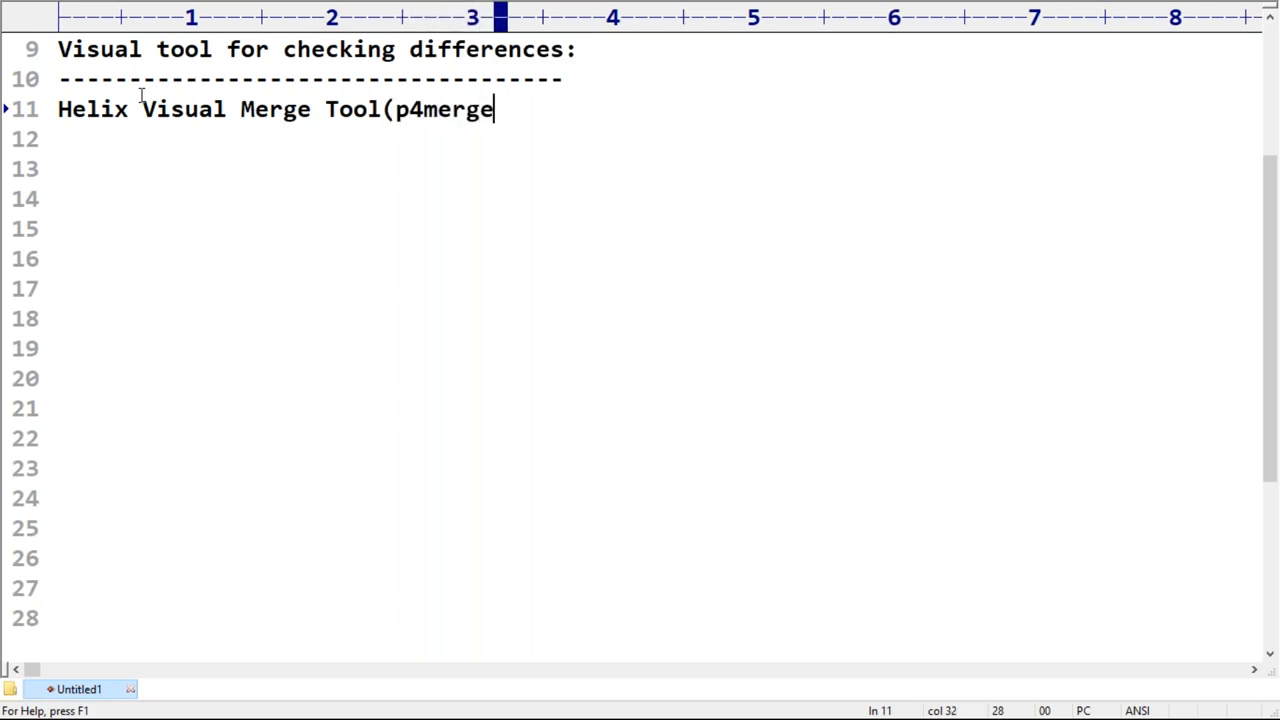
text())
key(Return)
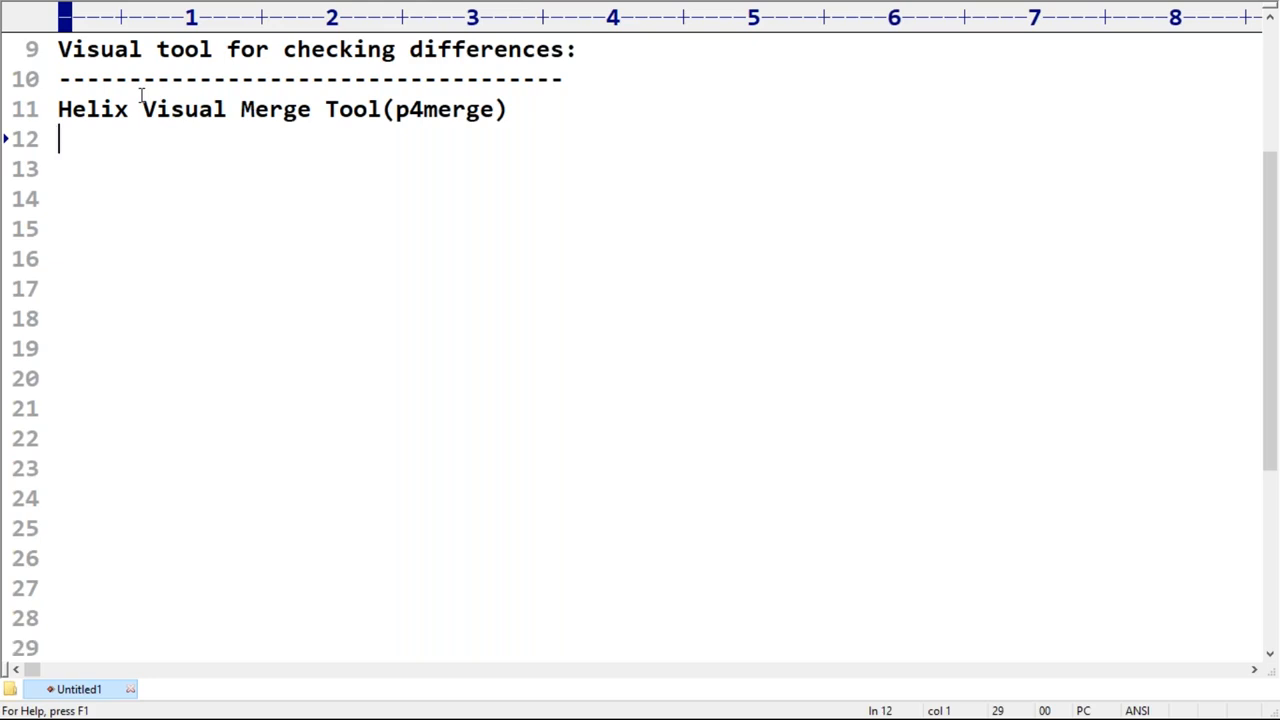
Step: Continue the tool list with "Meld" and "etc" on separate lines
text(M)
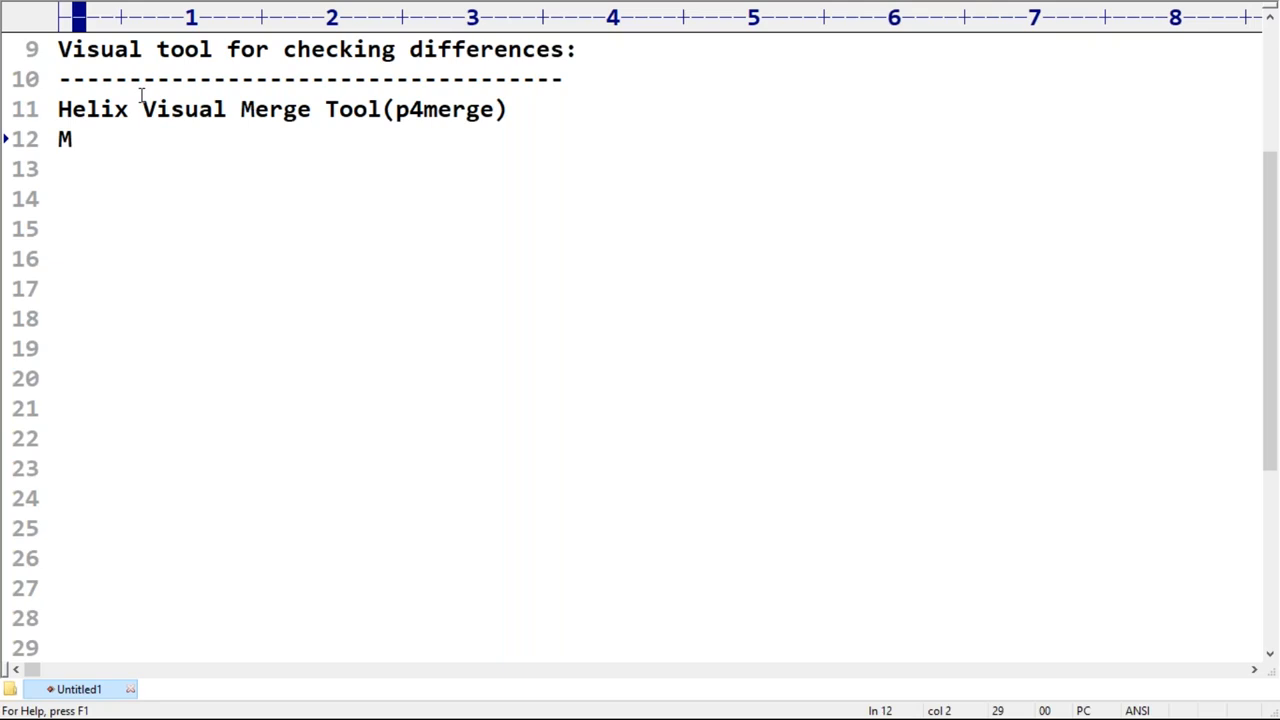
text(eld)
key(Return)
text(etc)
key(Return)
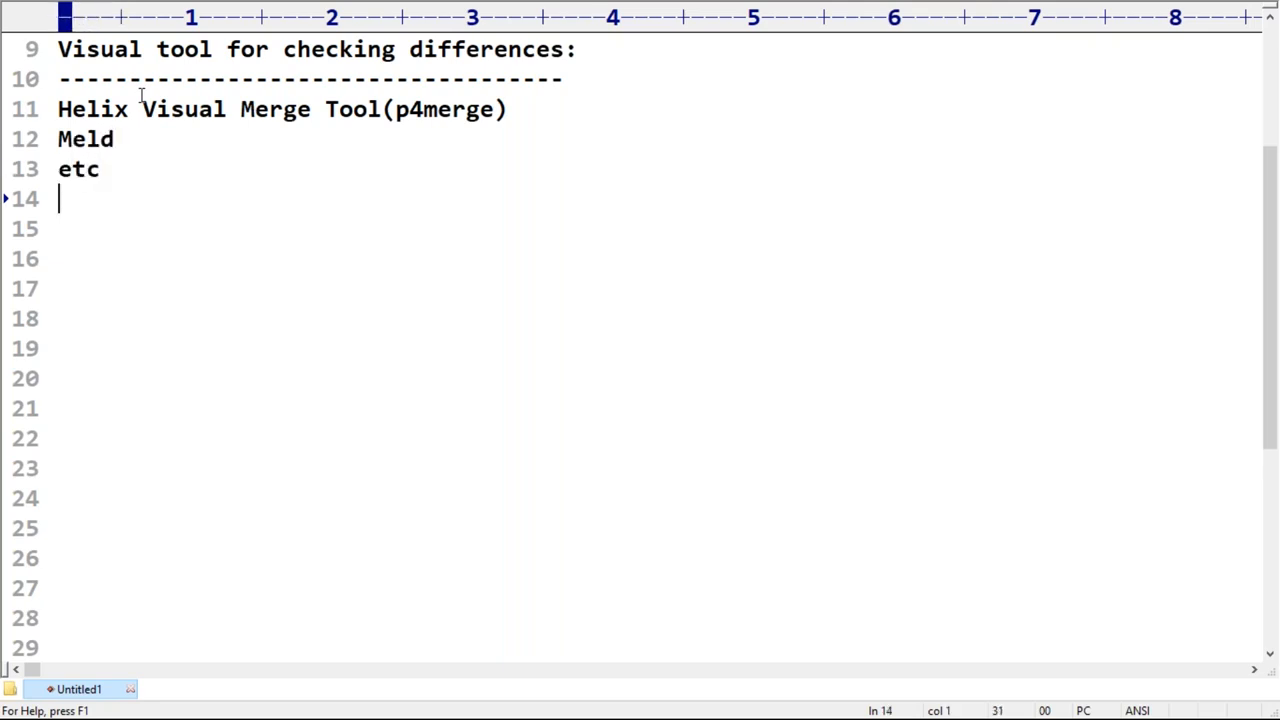
Step: Insert an empty line between the dashed underline and the Helix Visual Merge Tool line
key(Up)
key(Up)
key(Up)
key(Return)
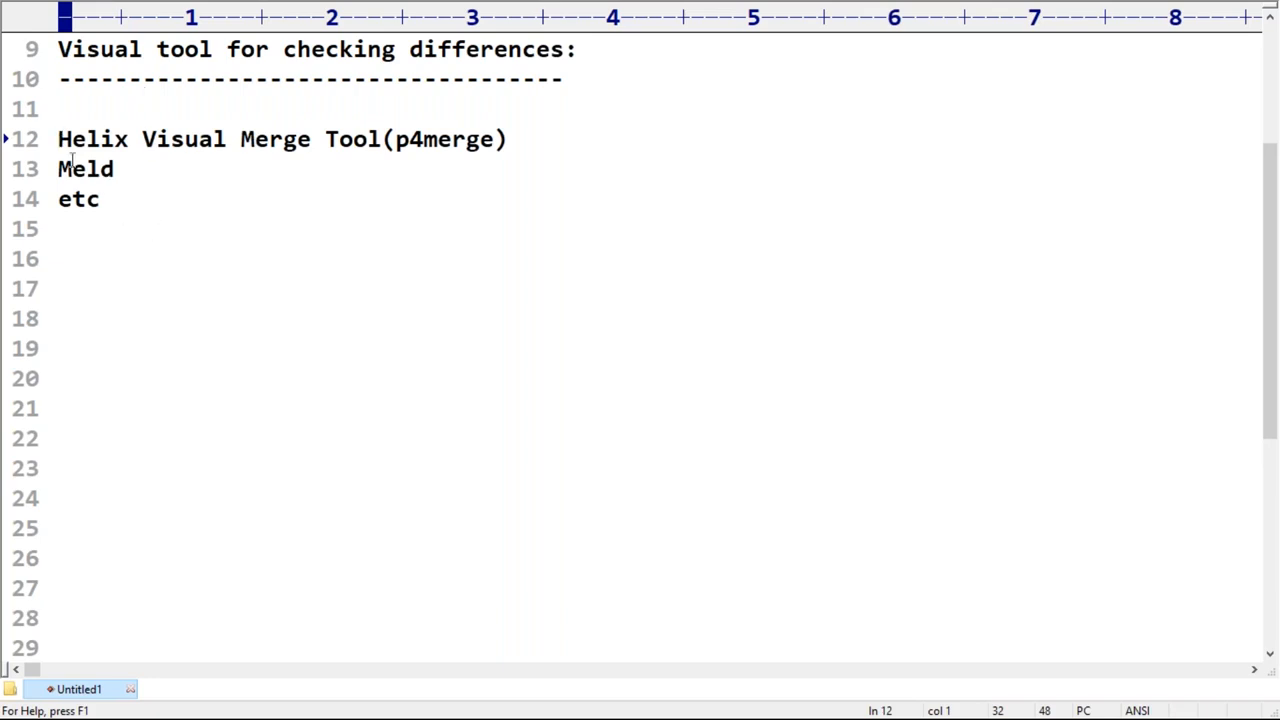
Step: Highlight the Helix Visual Merge Tool and Meld lines together, and the Helix Visual Merge Tool(p4merge) text on its own
drag(58, 139, 132, 168)
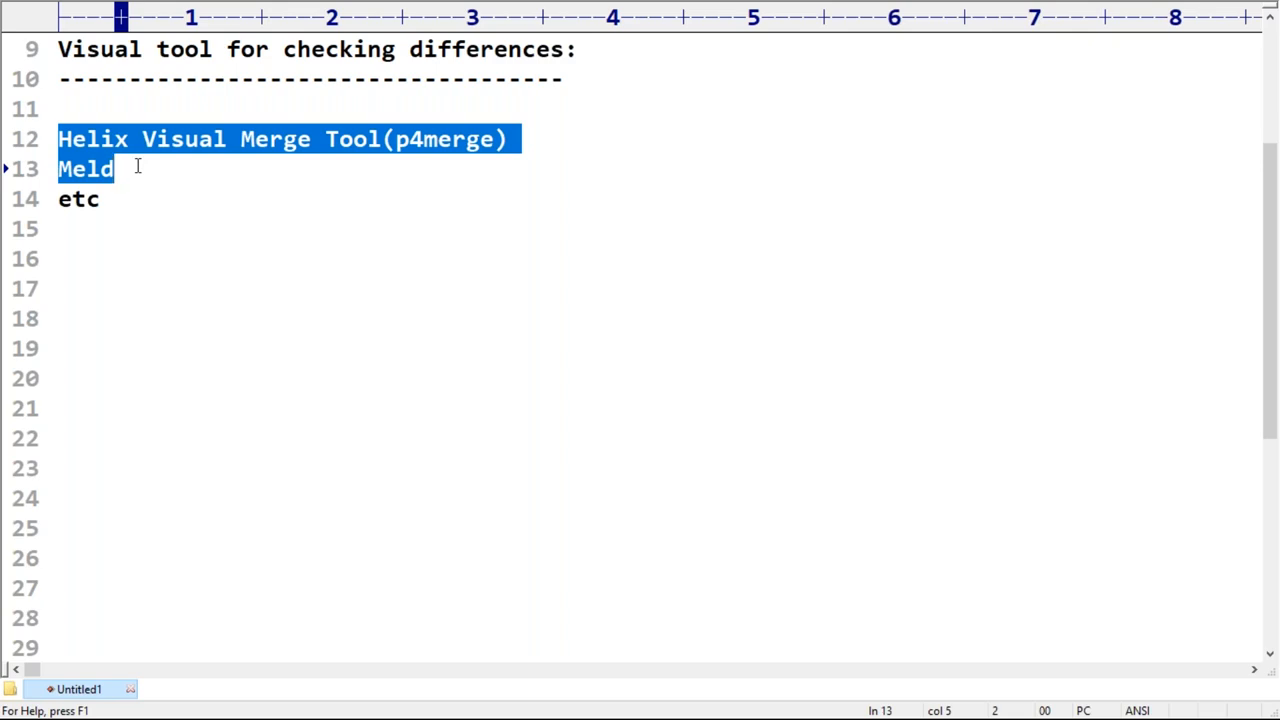
click(210, 218)
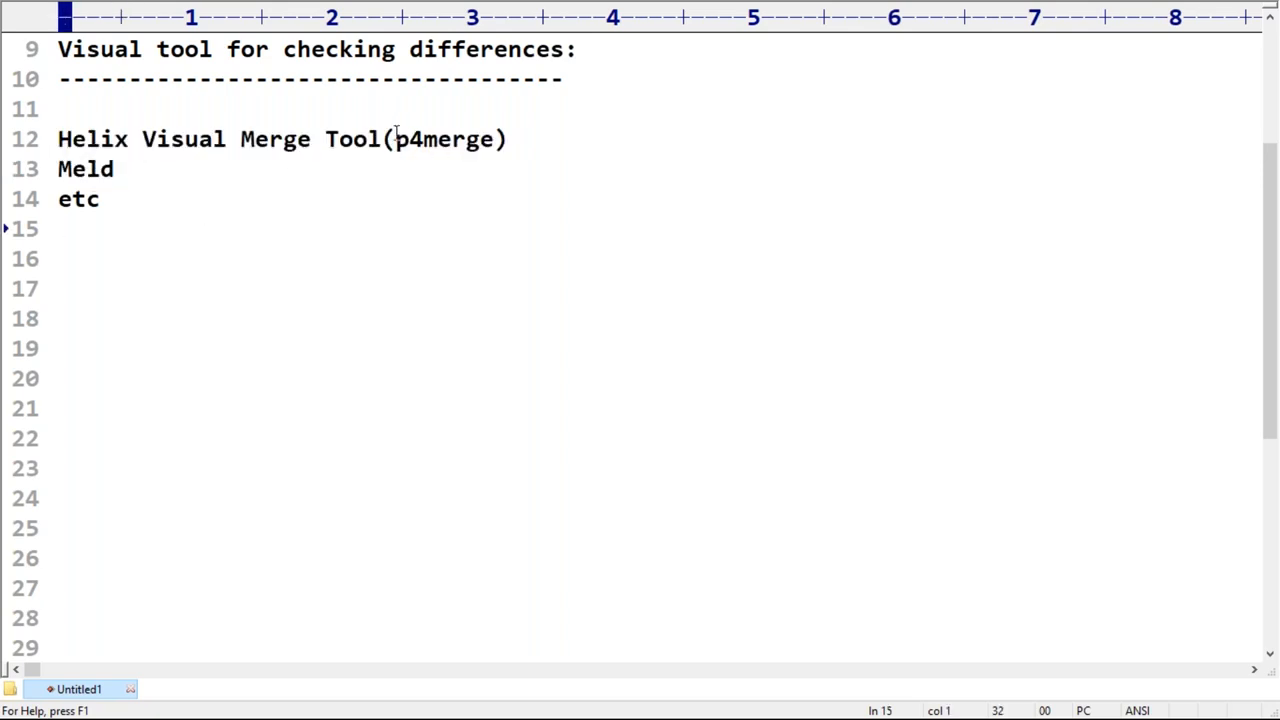
drag(56, 139, 503, 139)
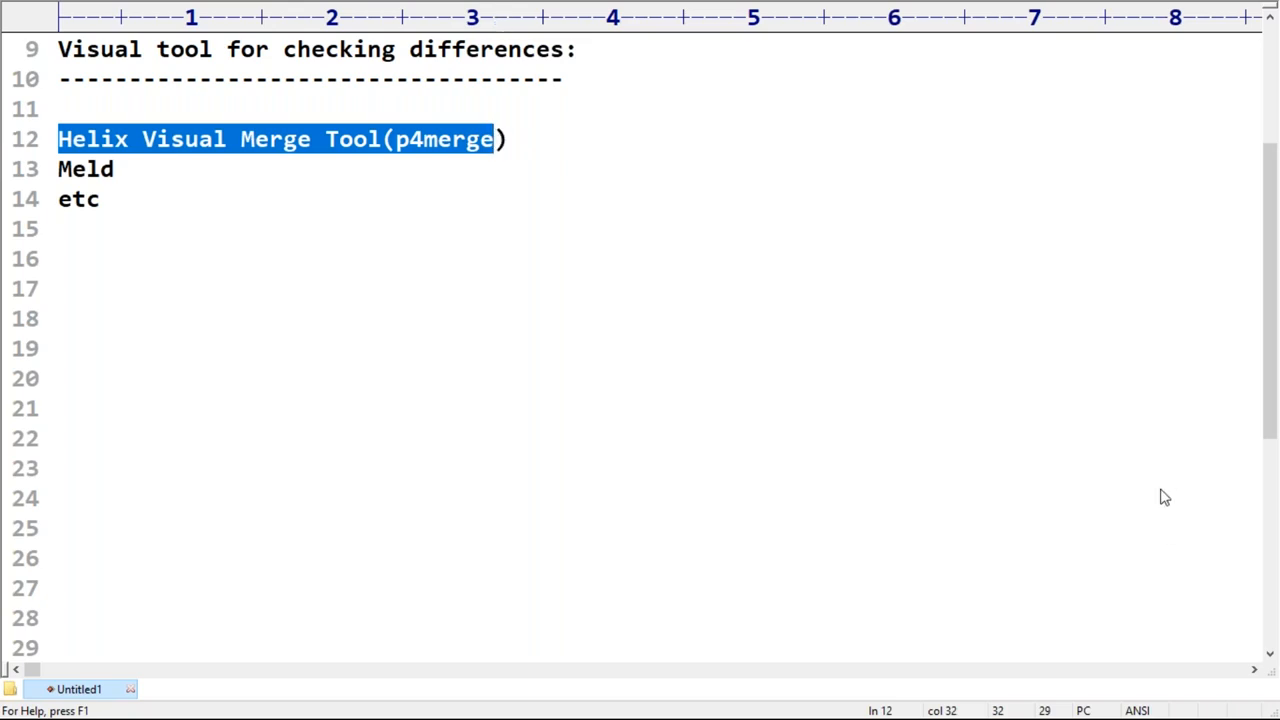
Step: Copy the word "p4merge" from the Helix Visual Merge Tool line onto its own line 17, with empty lines around it
click(556, 238)
drag(396, 140, 490, 143)
key(ctrl+c)
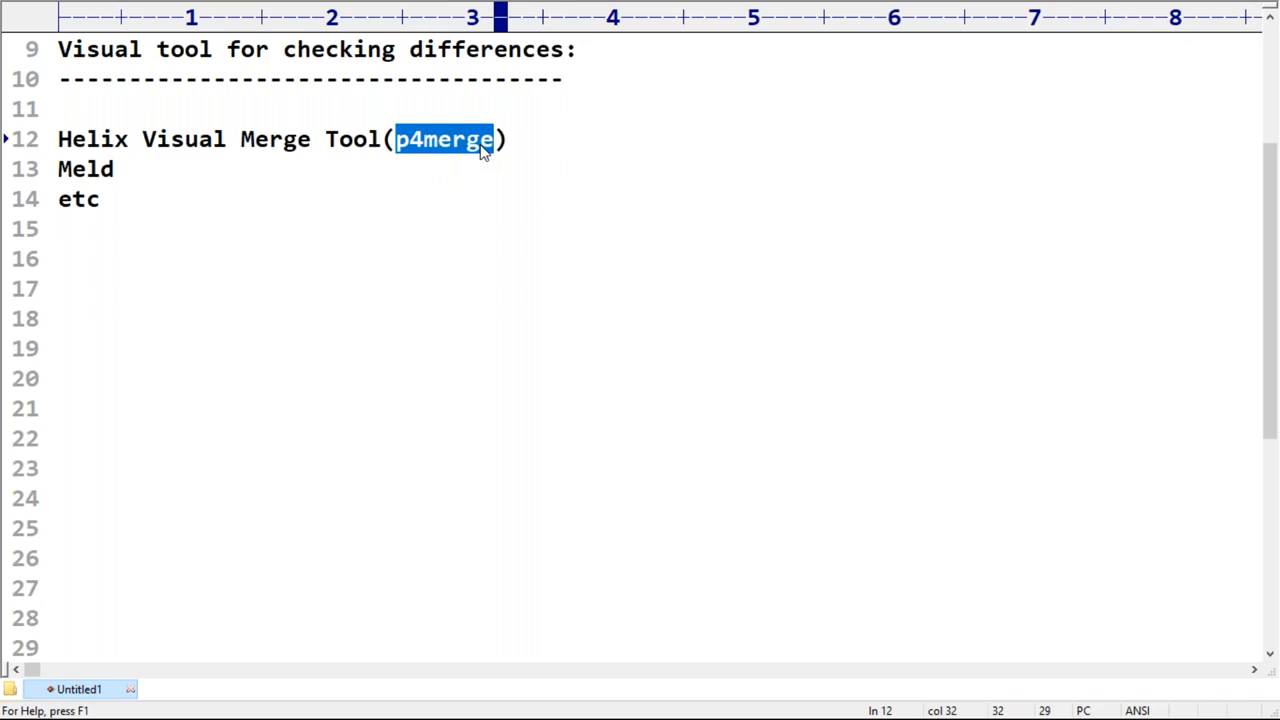
click(80, 264)
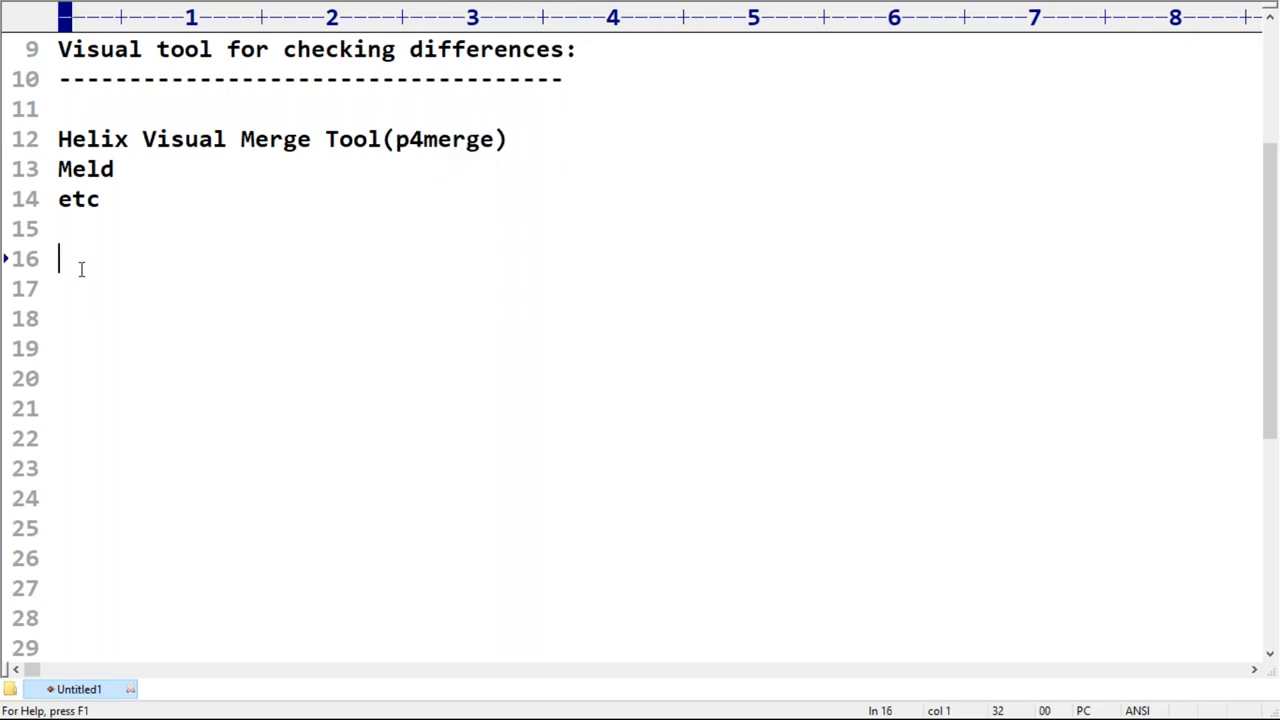
key(Return)
key(ctrl+v)
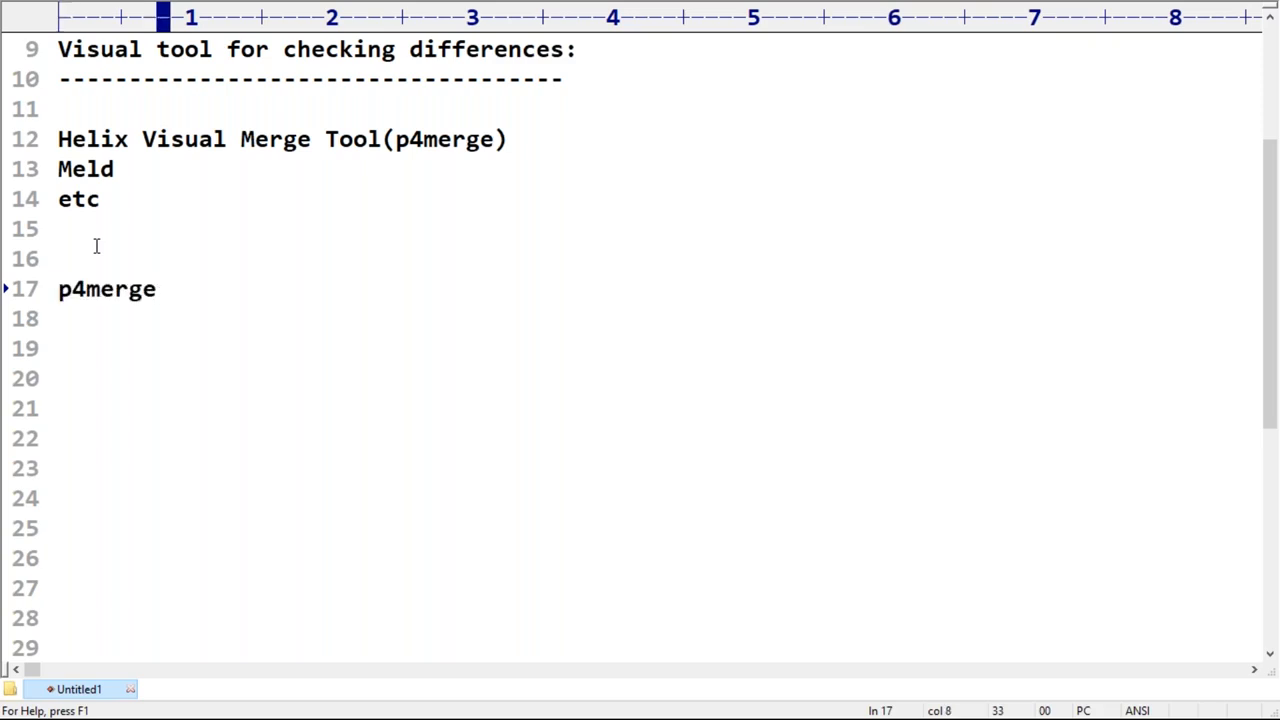
key(Return)
drag(87, 289, 156, 290)
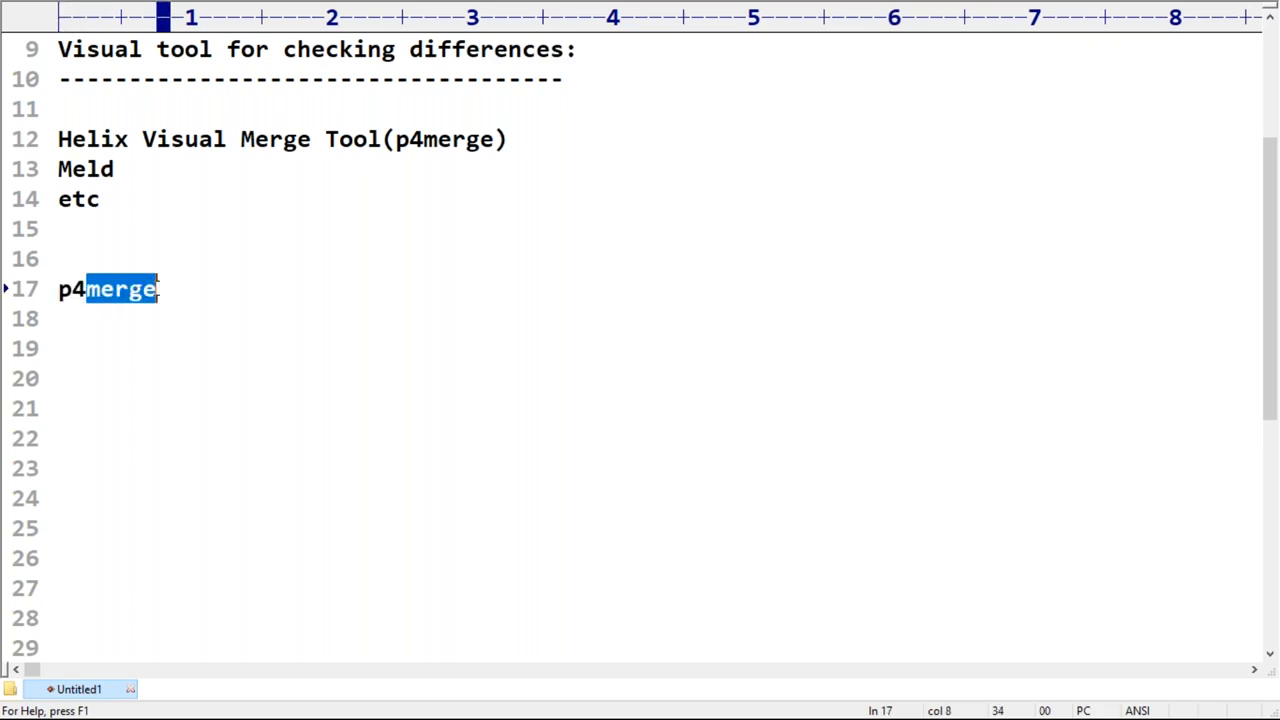
click(97, 350)
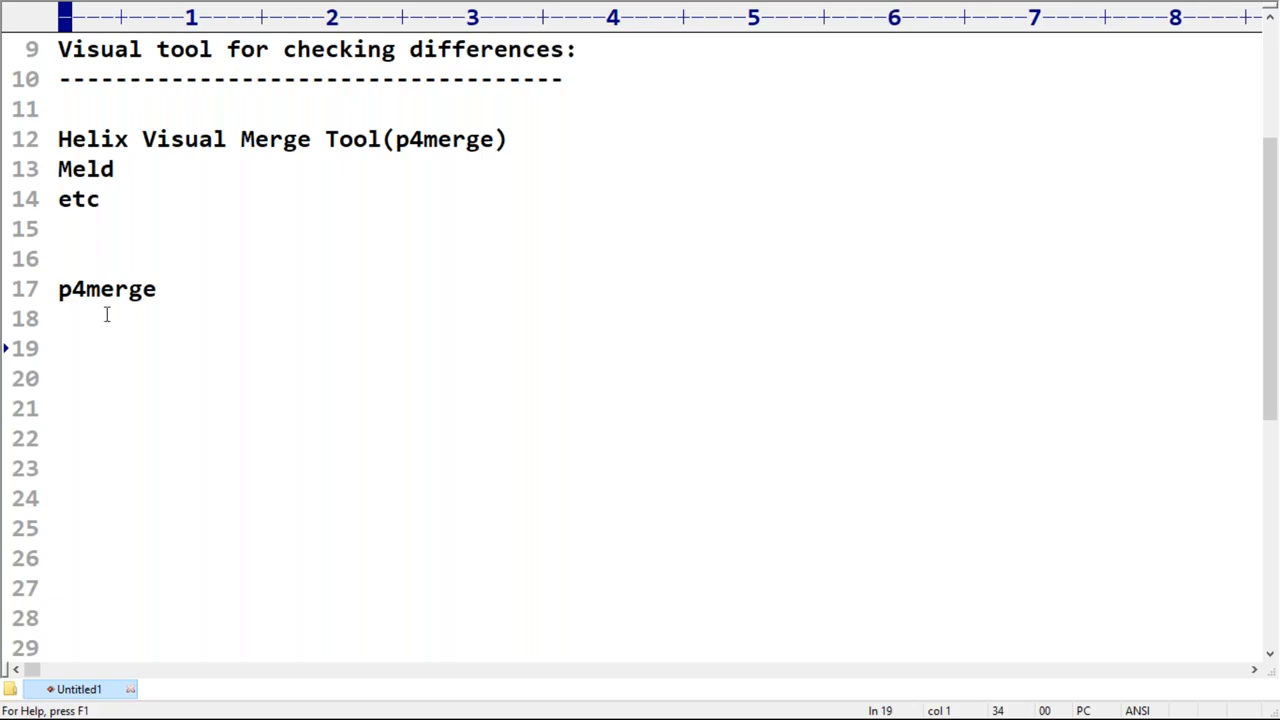
Step: Annotate the screen with a red freehand ellipse beside the tool list and label it "master"
key(super+d)
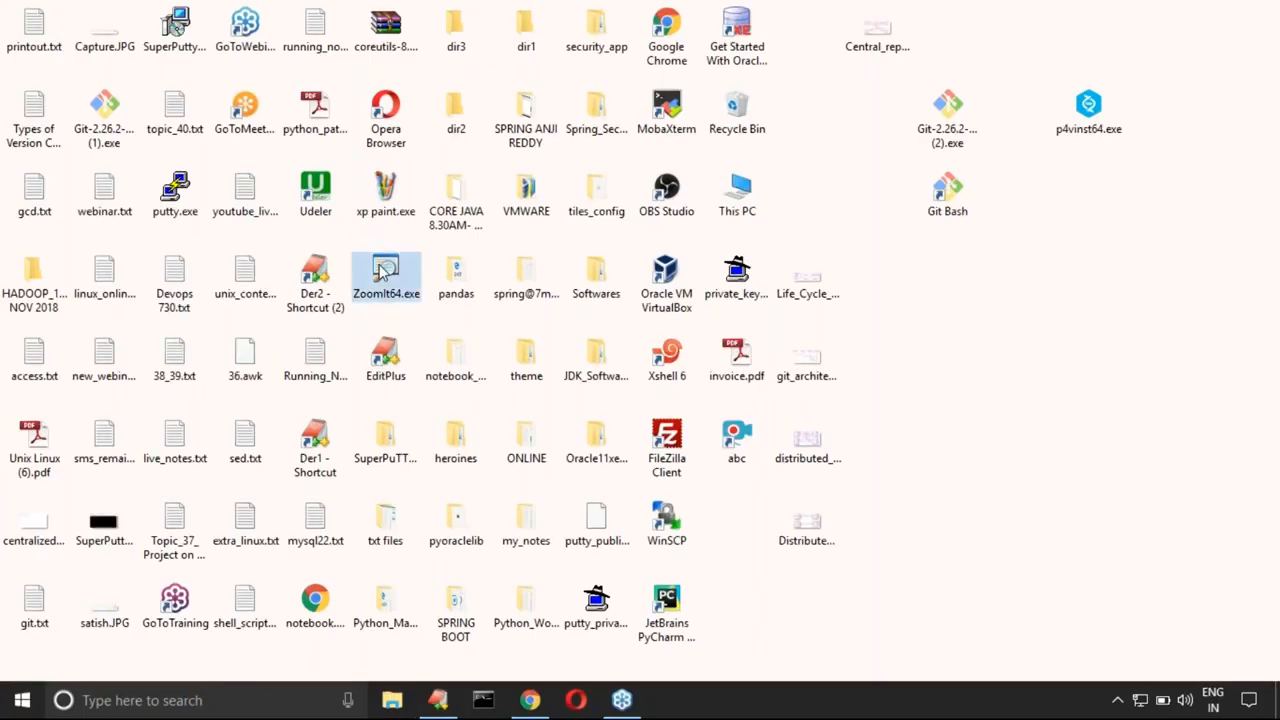
click(438, 700)
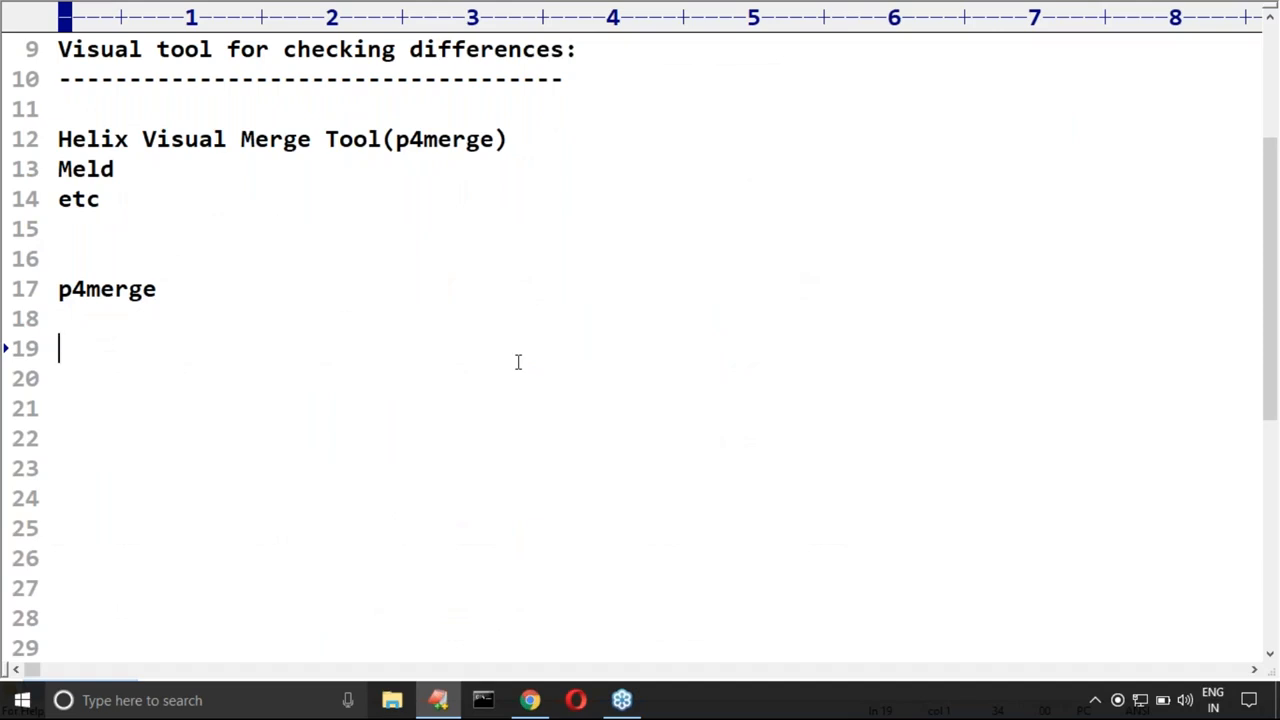
key(ctrl+2)
mouse_move(859, 146)
mouse_down()
mouse_move(675, 250)
mouse_move(929, 176)
mouse_move(846, 134)
mouse_up()
drag(732, 295, 732, 356)
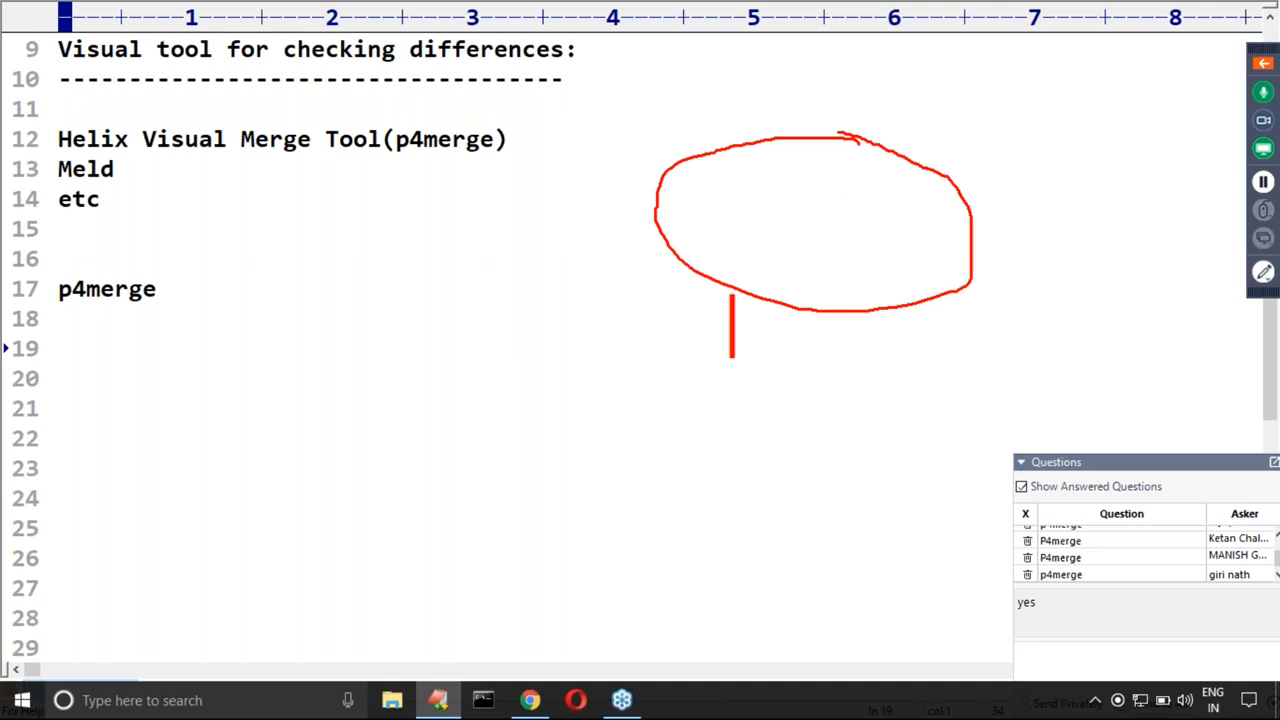
text(masster)
key(BackSpace)
key(BackSpace)
key(BackSpace)
key(BackSpace)
text(ter)
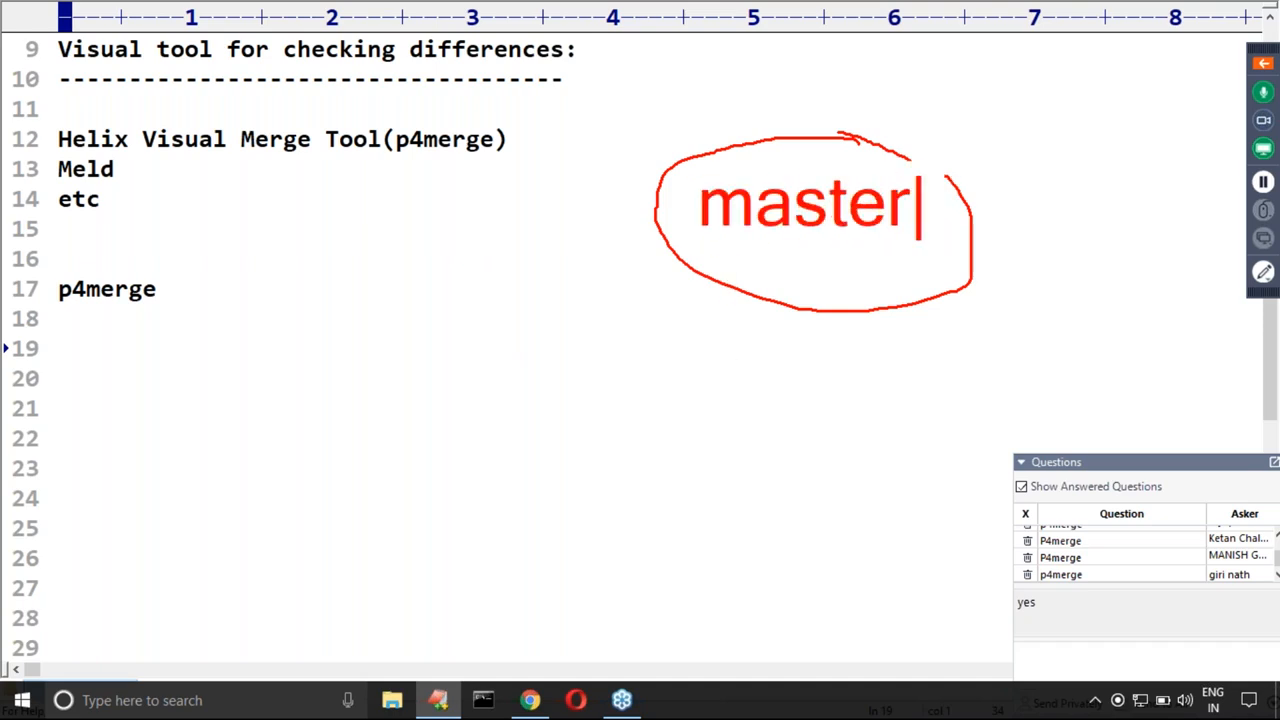
Step: Draw a line down from the master ellipse to a second freehand circle labelled "test"
mouse_move(768, 257)
mouse_down()
mouse_move(640, 325)
mouse_move(600, 428)
mouse_up()
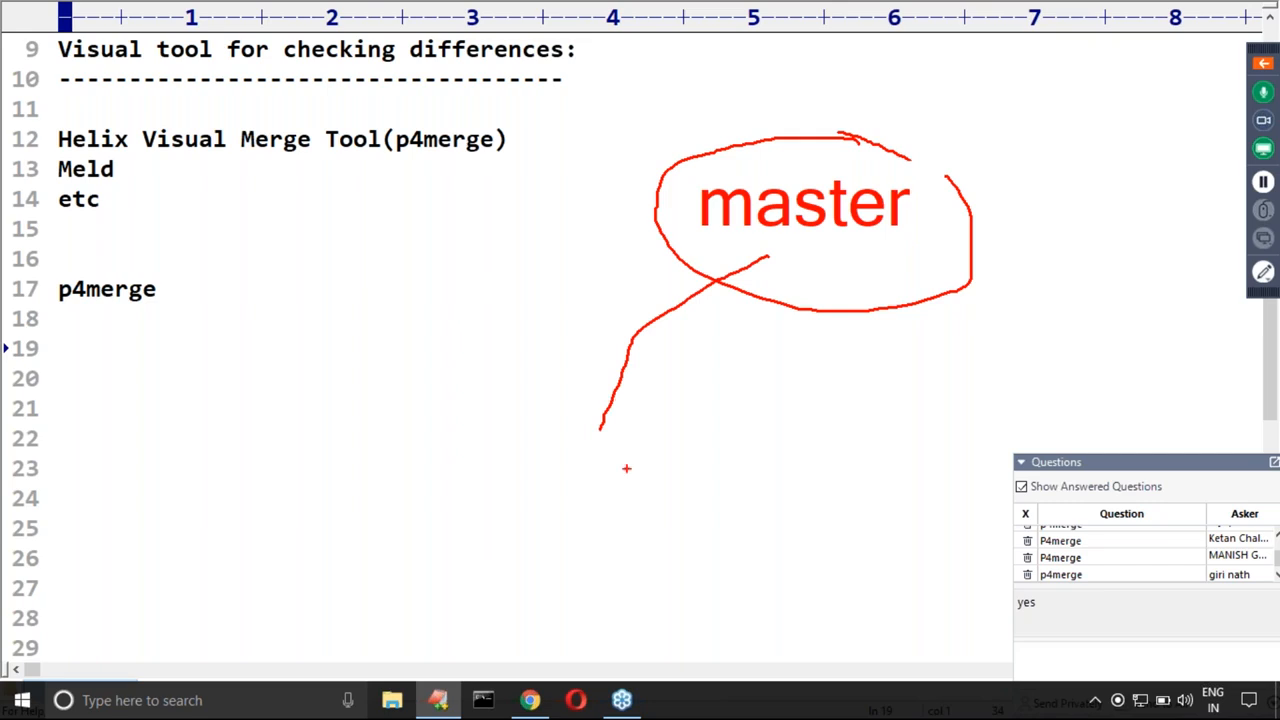
mouse_move(665, 428)
mouse_down()
mouse_move(543, 404)
mouse_move(552, 622)
mouse_move(712, 486)
mouse_move(644, 422)
mouse_up()
click(546, 510)
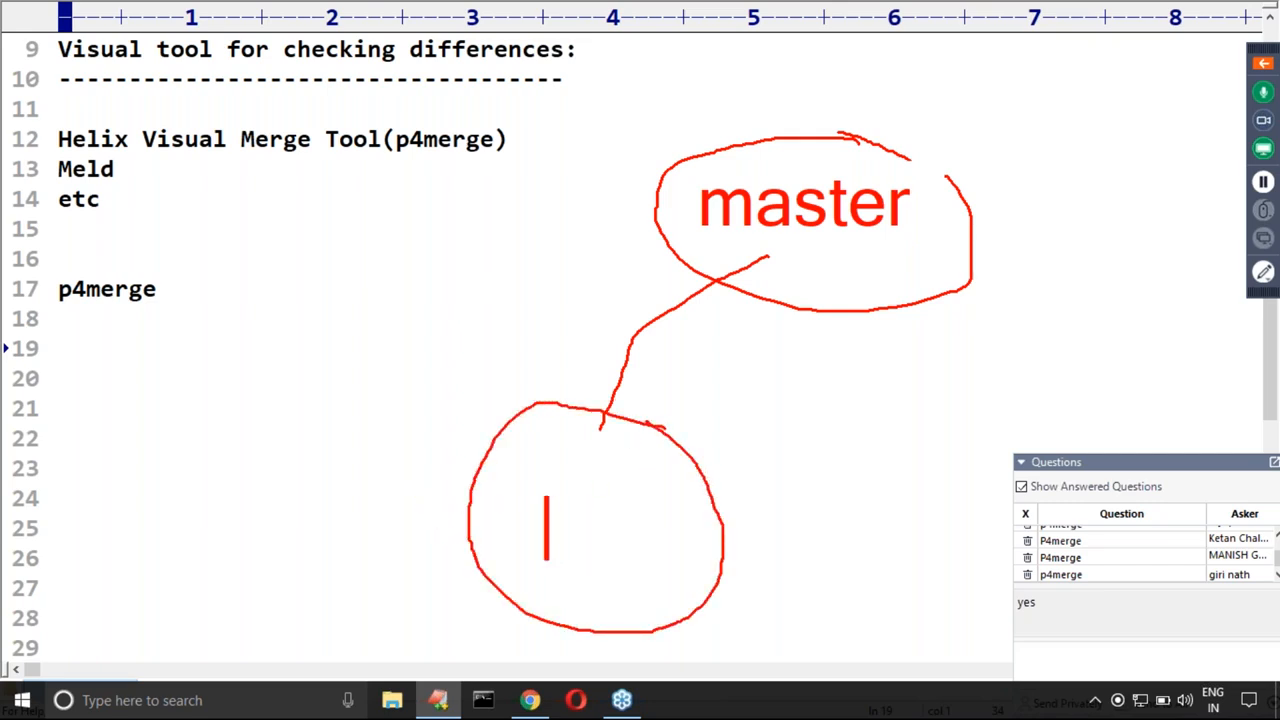
text(test)
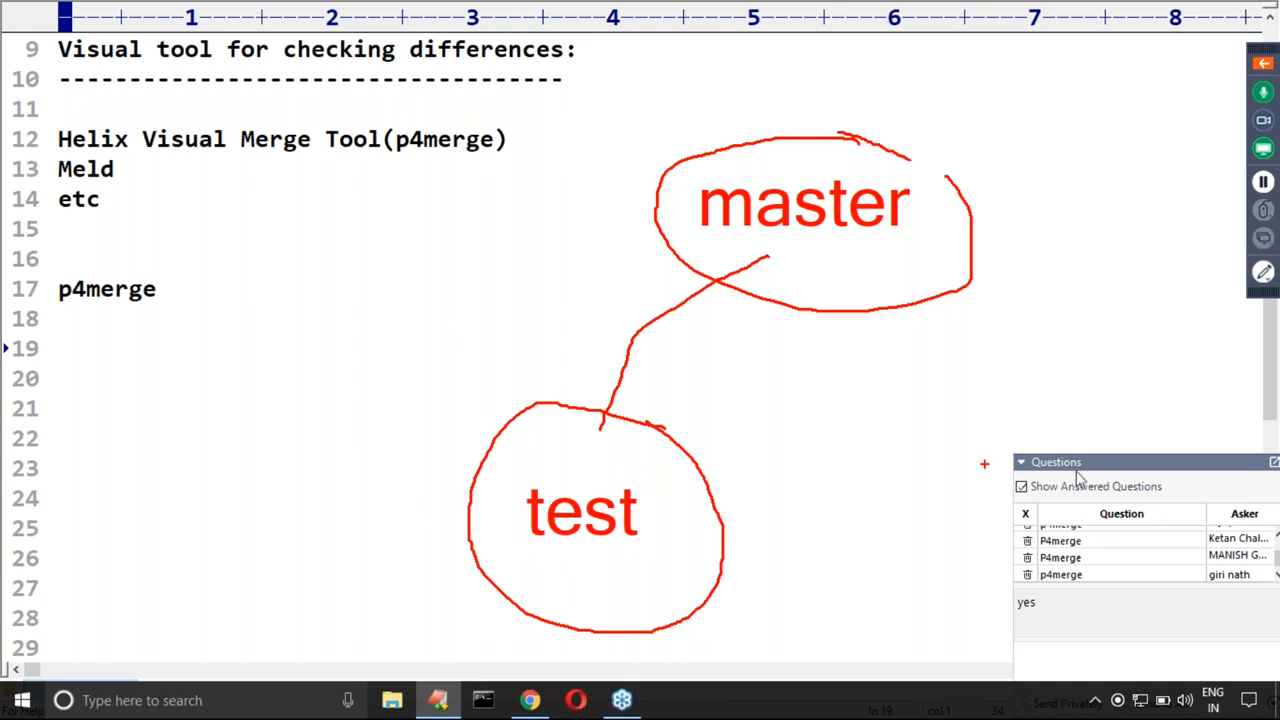
Step: Mark the master ellipse with a tick-like stroke at its edge and frame the test circle with a freehand box
drag(948, 250, 1054, 178)
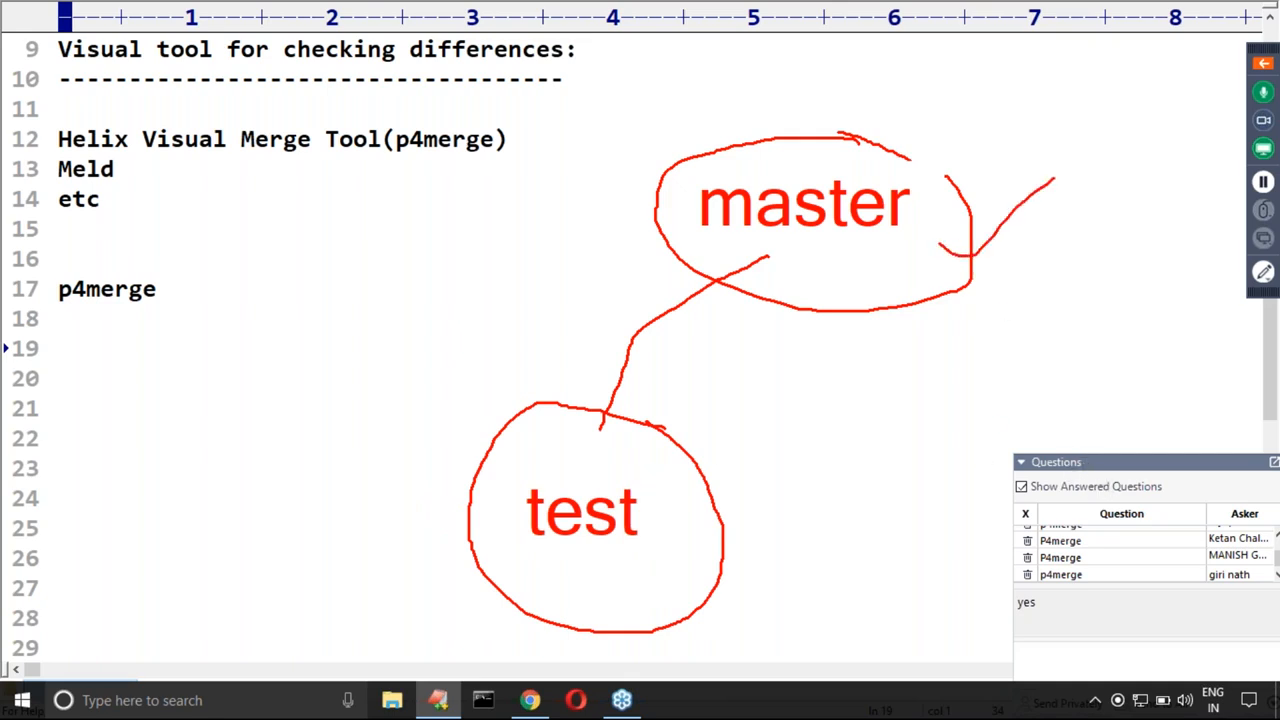
mouse_move(666, 411)
mouse_down()
mouse_move(443, 394)
mouse_move(437, 612)
mouse_move(792, 626)
mouse_move(664, 413)
mouse_up()
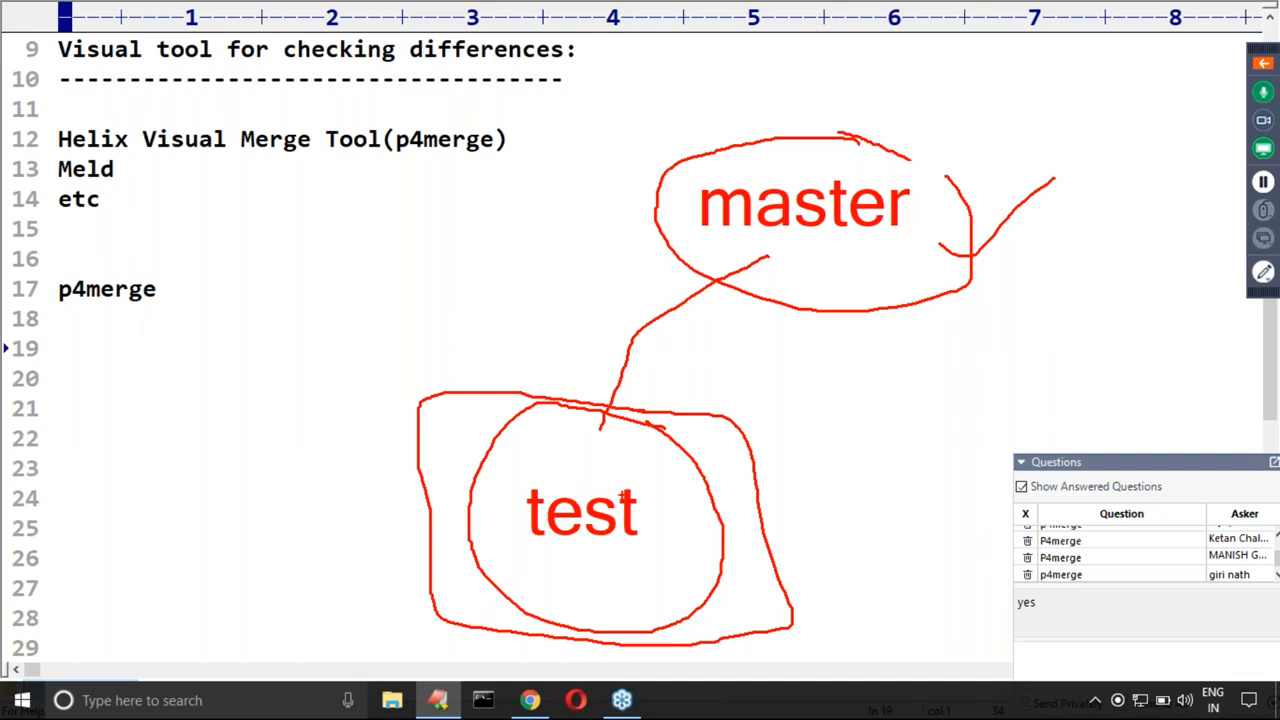
Step: Draw an arrow from test up to master and cross out the framed test circle
mouse_move(625, 467)
mouse_down()
mouse_move(754, 446)
mouse_move(806, 312)
mouse_move(808, 254)
mouse_move(826, 268)
mouse_up()
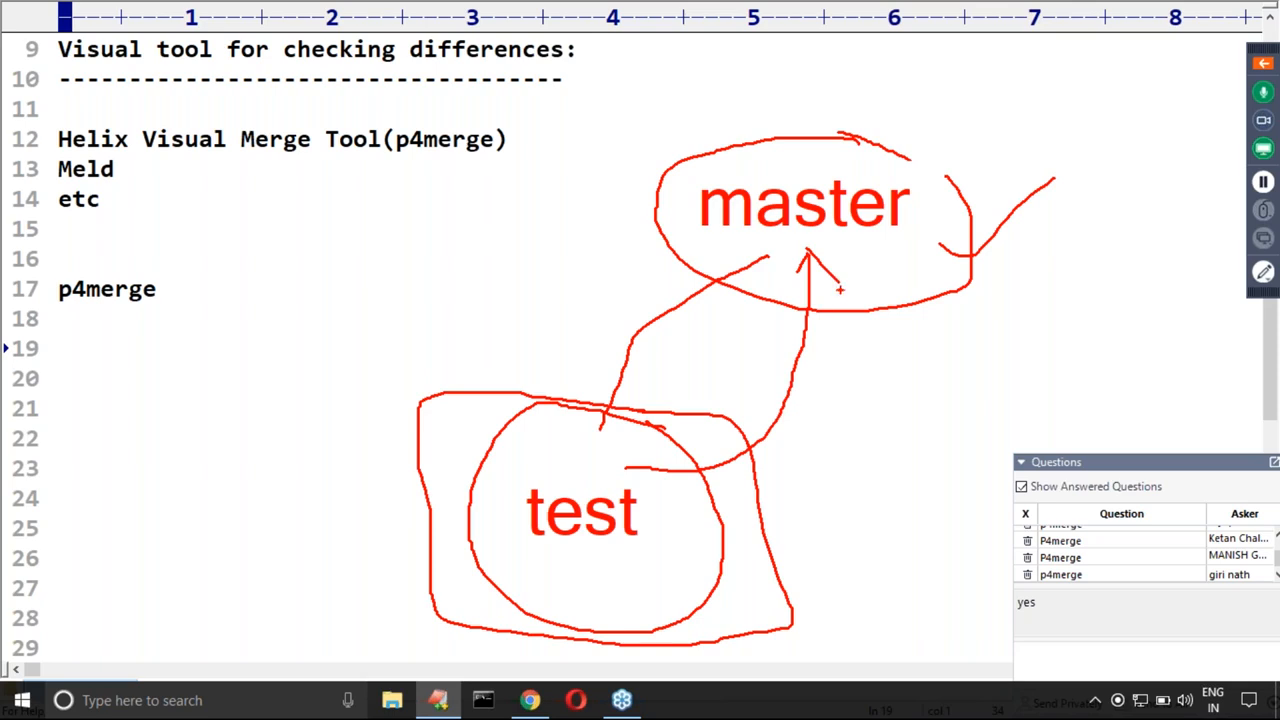
drag(430, 395, 875, 668)
mouse_move(712, 395)
mouse_down()
mouse_move(630, 497)
mouse_move(475, 627)
mouse_up()
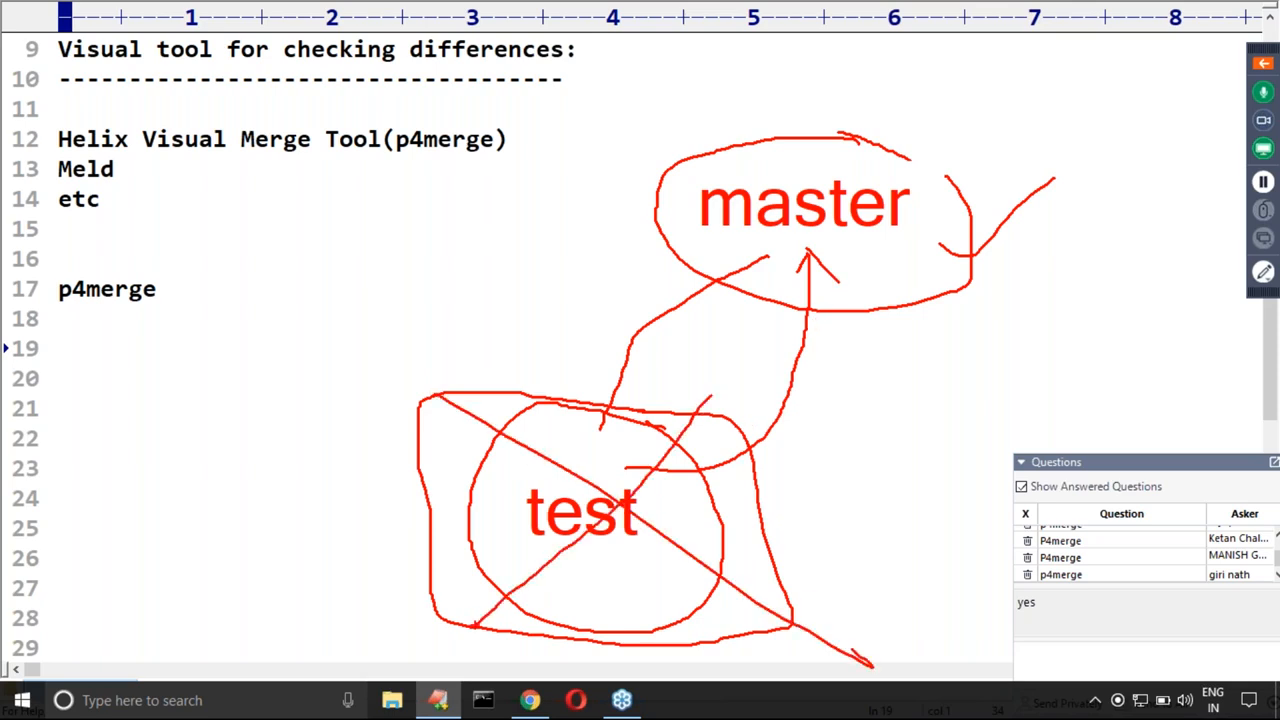
mouse_move(628, 470)
mouse_down()
mouse_move(678, 478)
mouse_move(762, 456)
mouse_move(812, 362)
mouse_move(822, 272)
mouse_up()
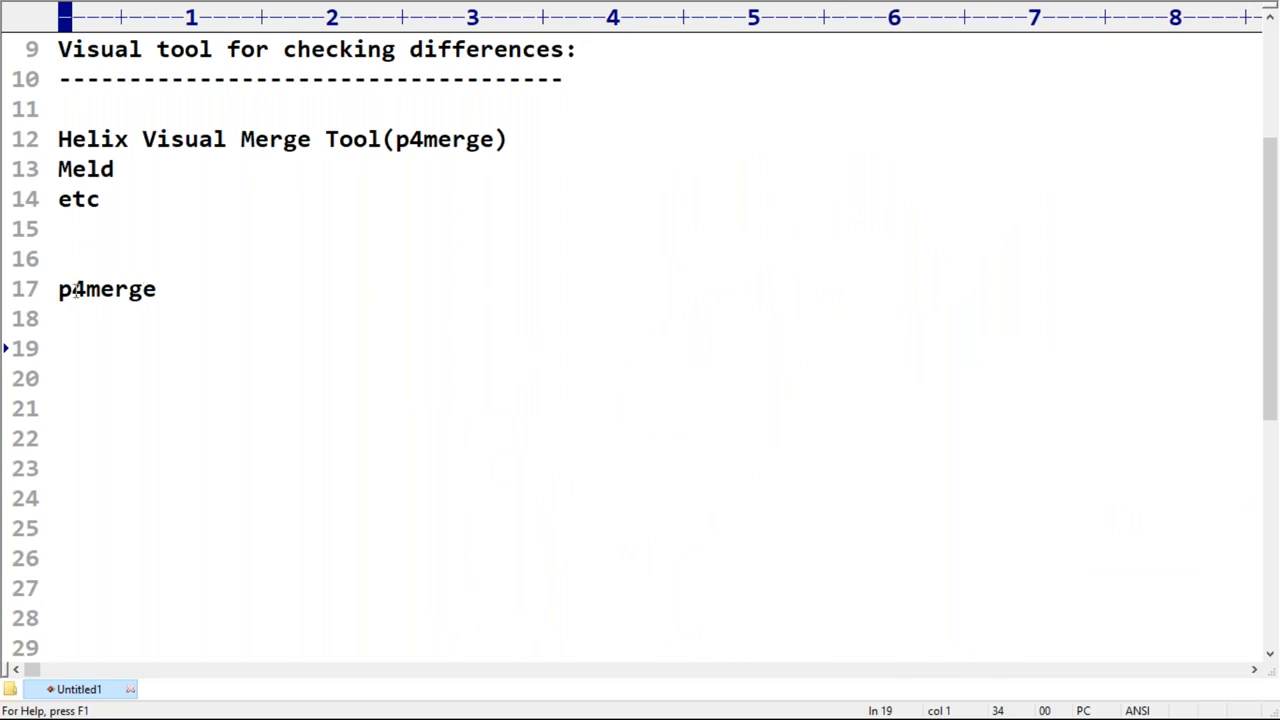
Step: Extend the p4merge line on line 17 with "===>Merge Tool aswell as Diff tool"
drag(58, 289, 157, 289)
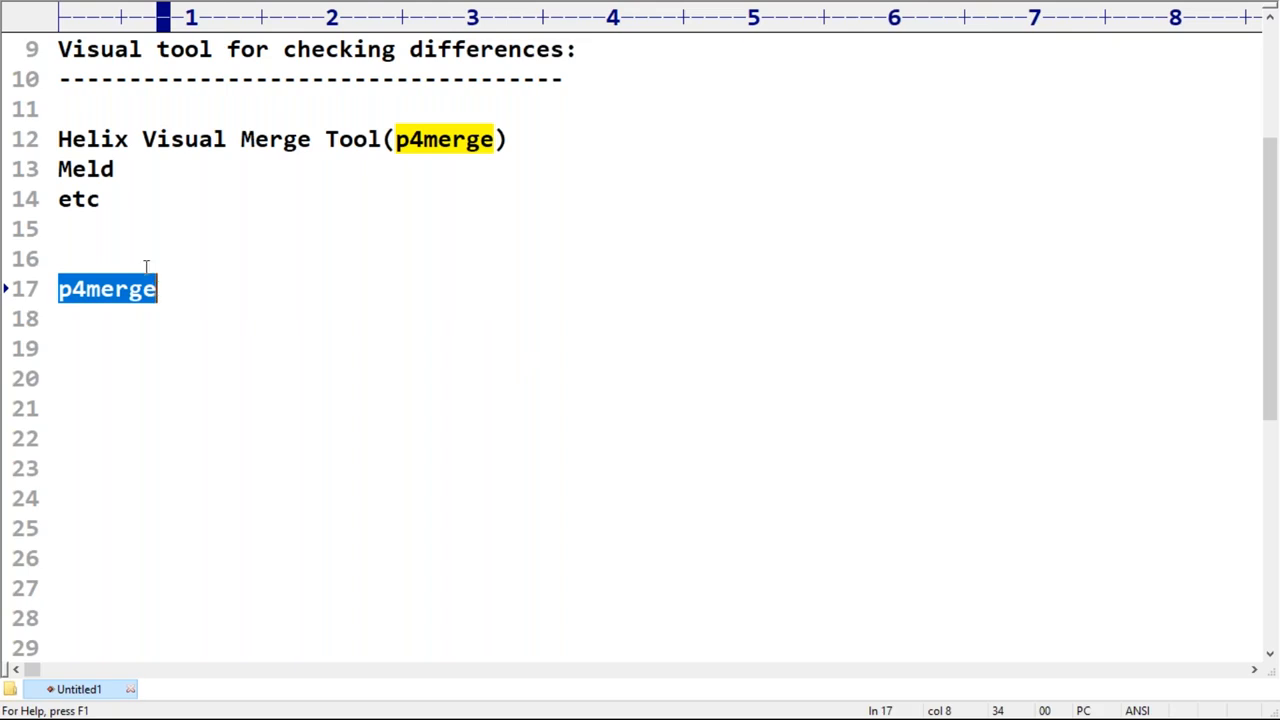
click(179, 284)
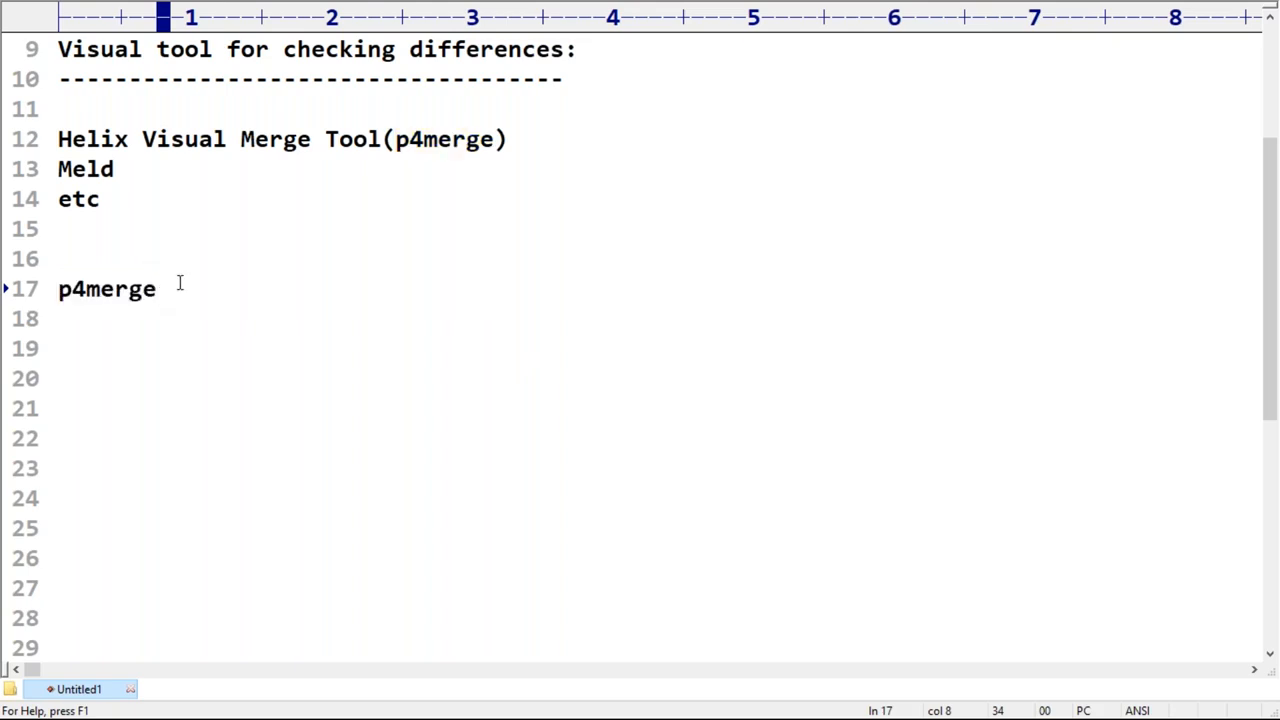
text(===>Merge Tool aswell as )
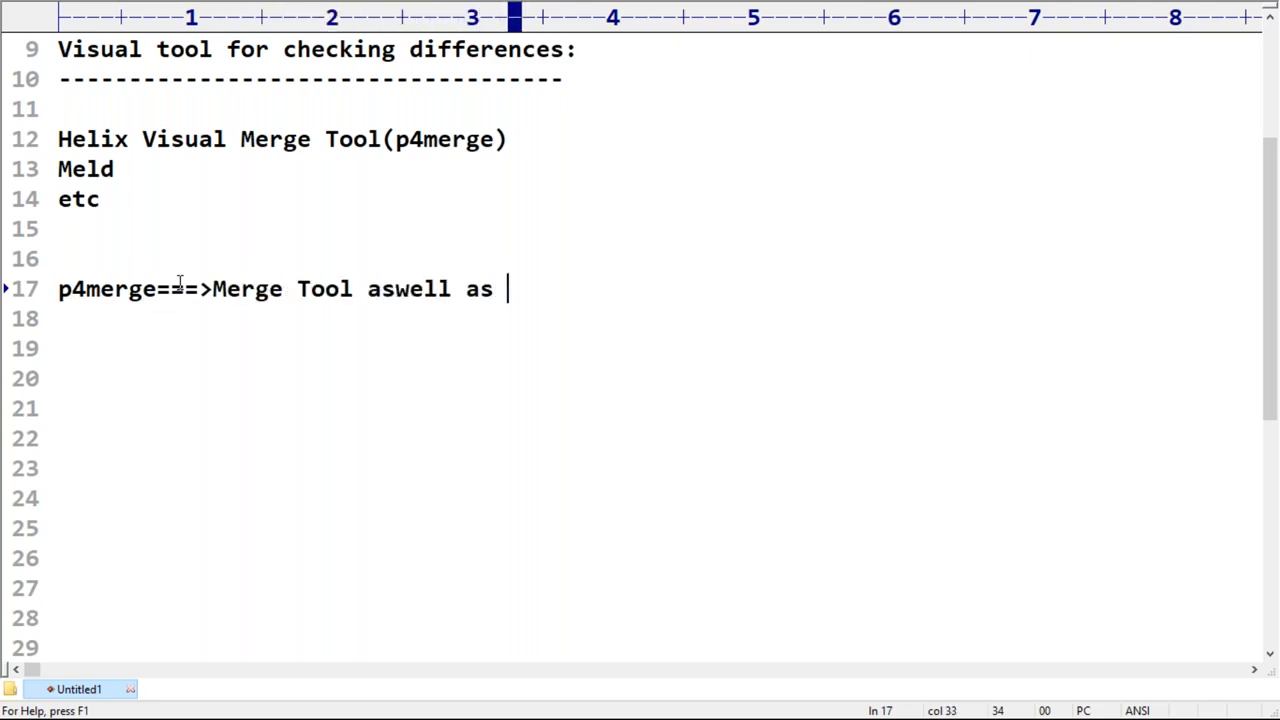
text(Di)
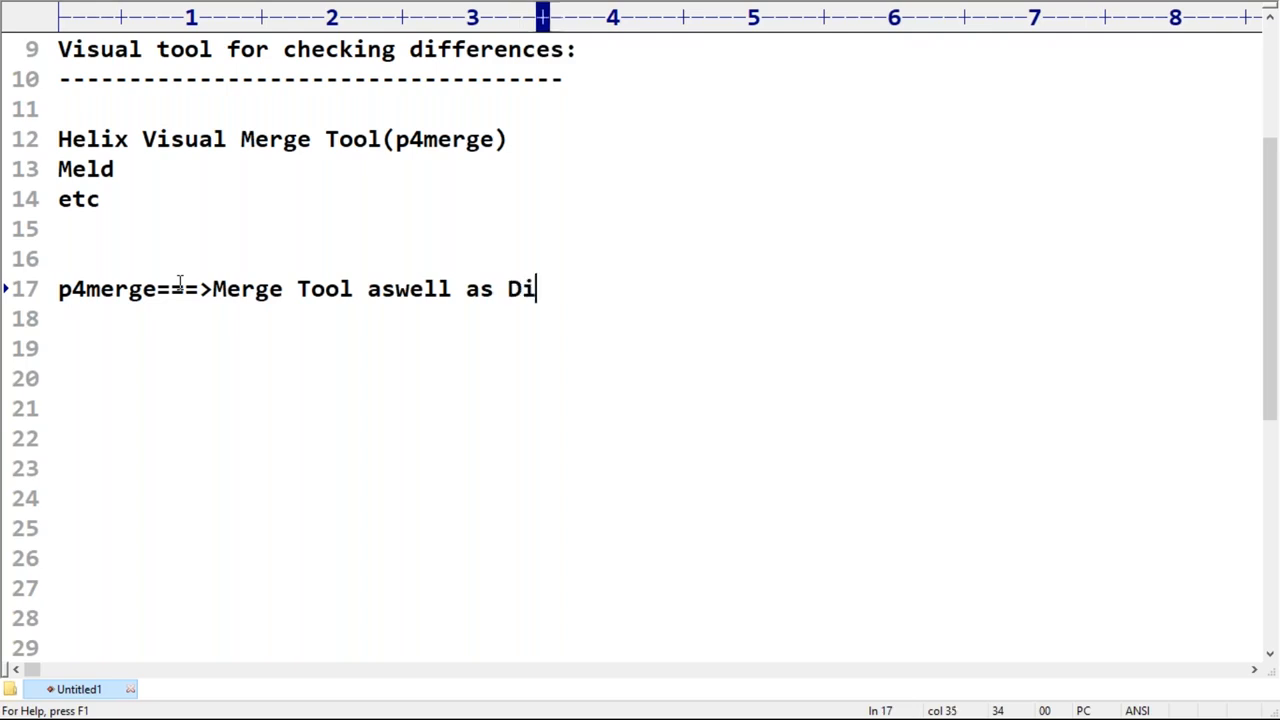
text(ff tool)
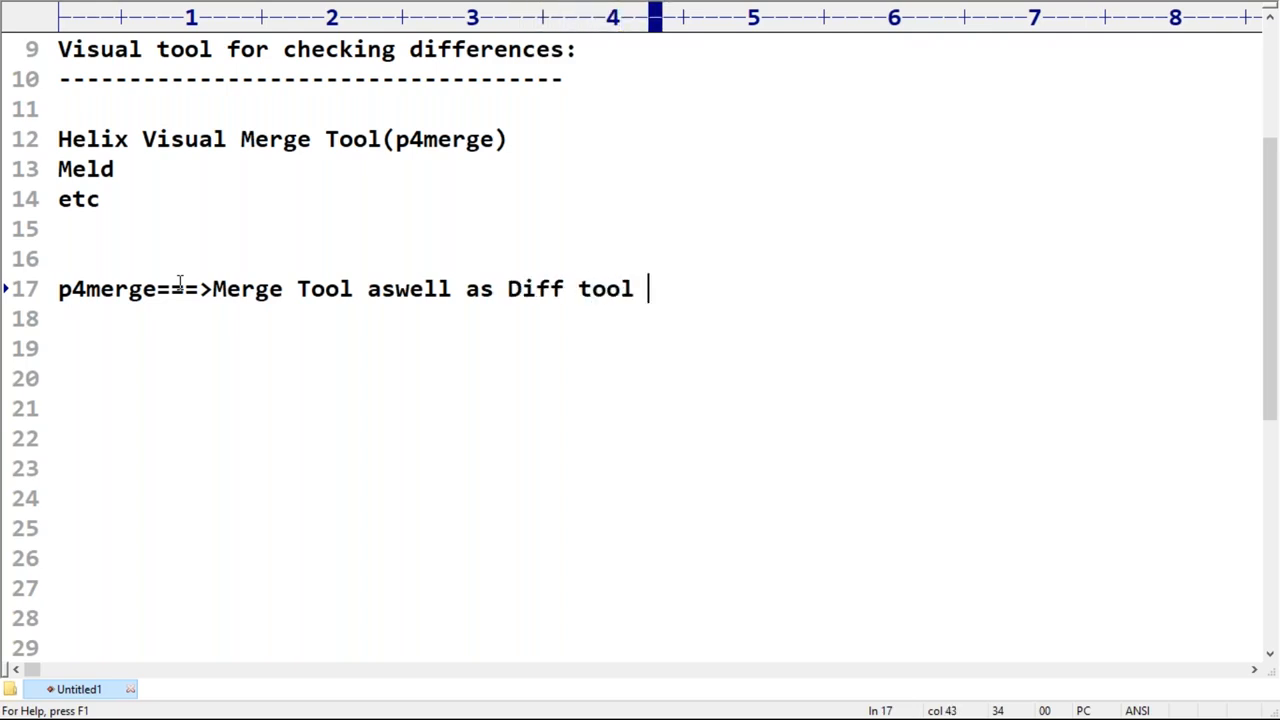
Step: Highlight "p4merge", "Merge Tool" and "Diff tool" in turn in the description on line 17
drag(157, 289, 61, 289)
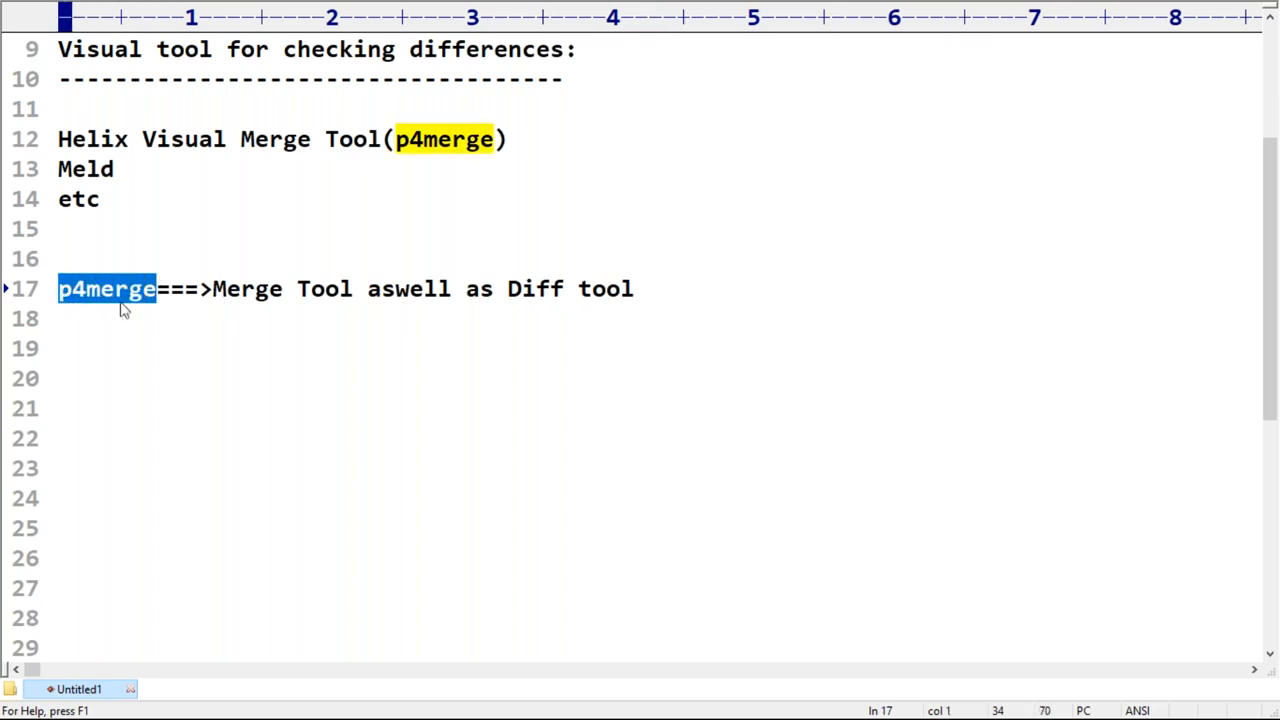
drag(212, 289, 353, 291)
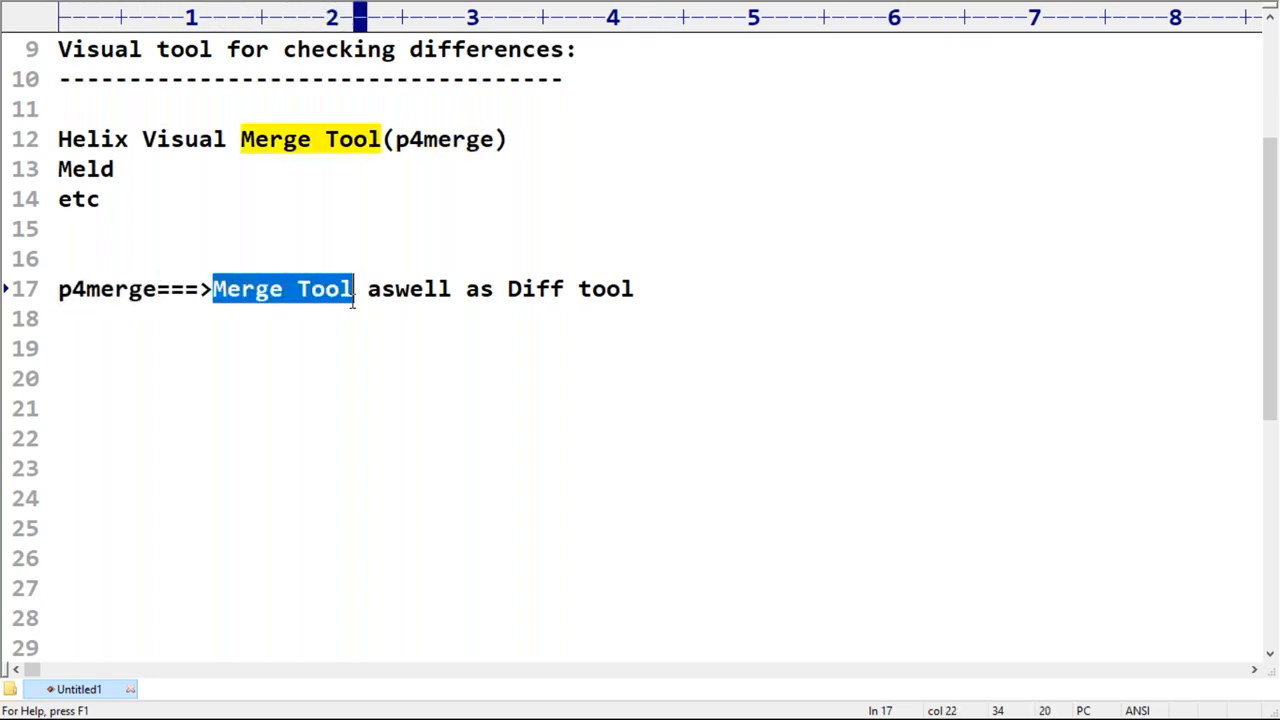
drag(494, 289, 642, 292)
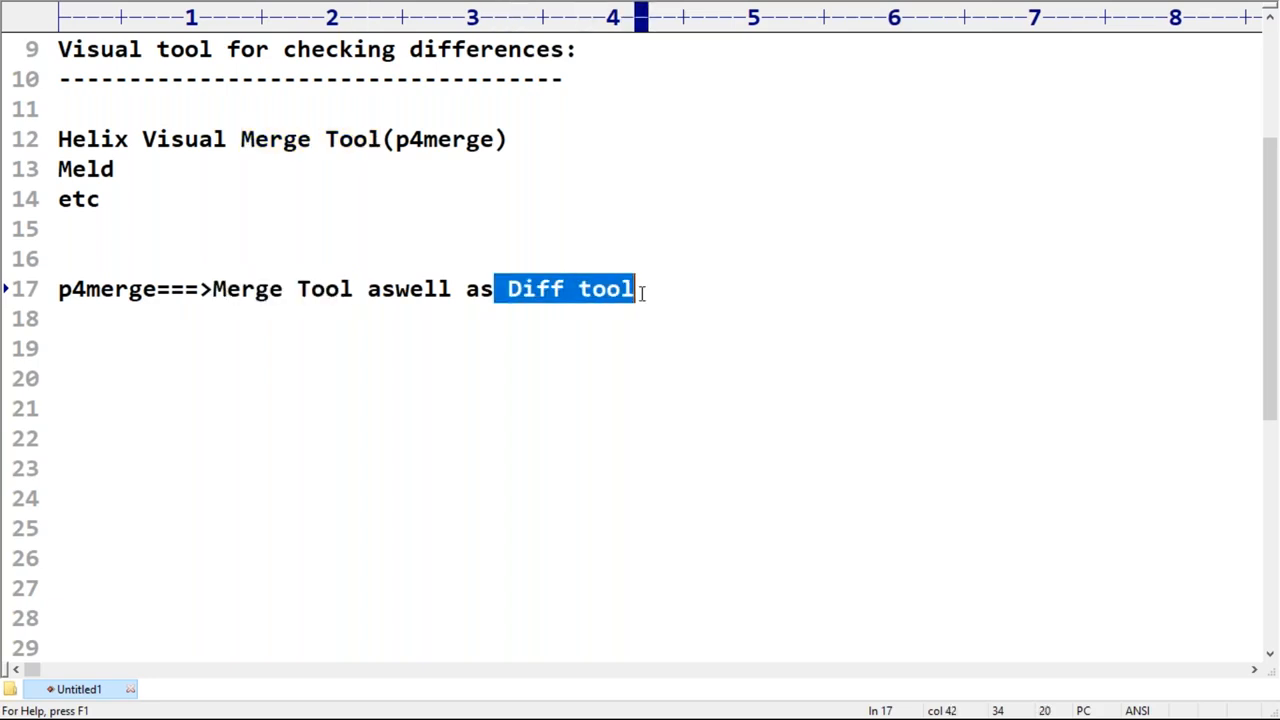
click(503, 340)
click(58, 289)
drag(91, 287, 144, 289)
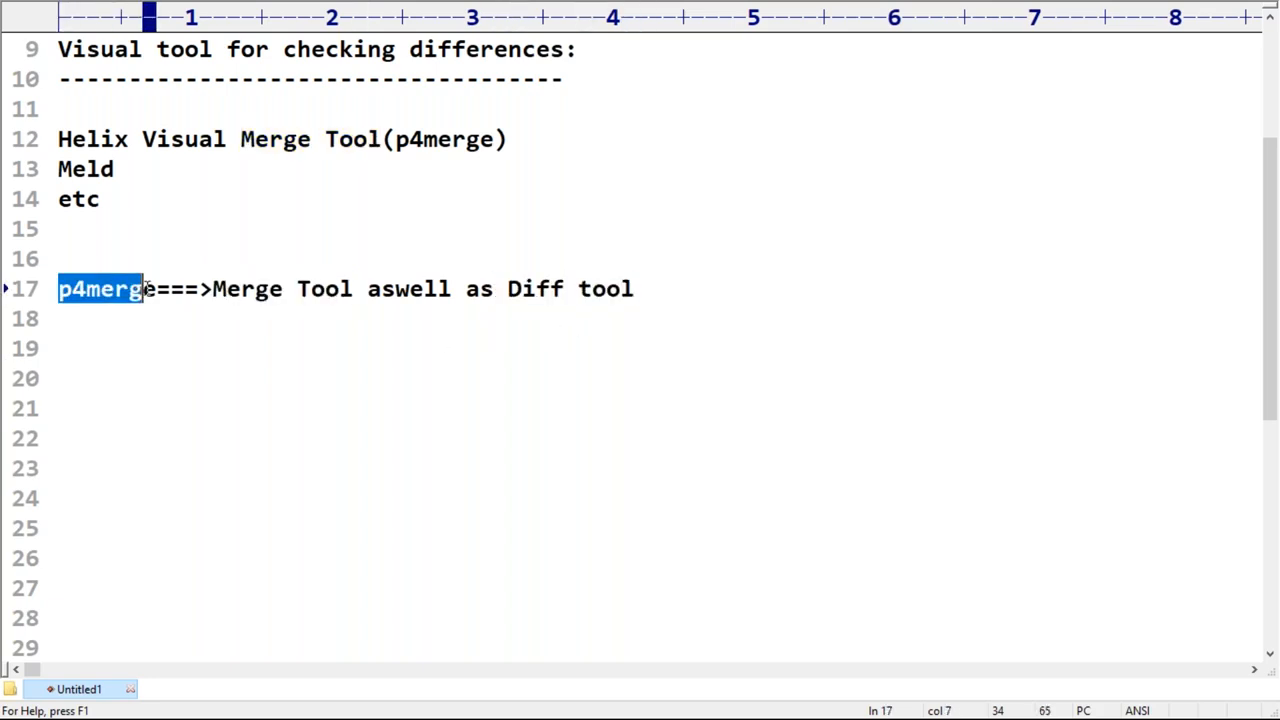
drag(508, 289, 642, 289)
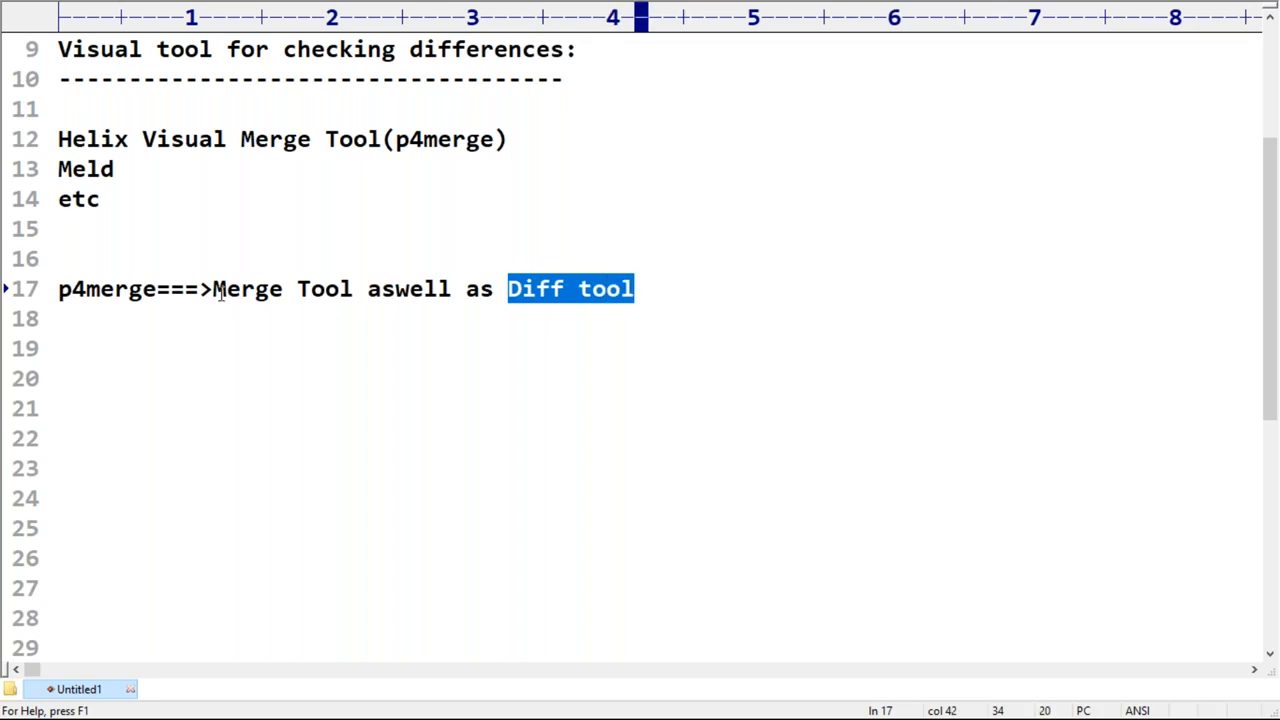
drag(214, 289, 354, 289)
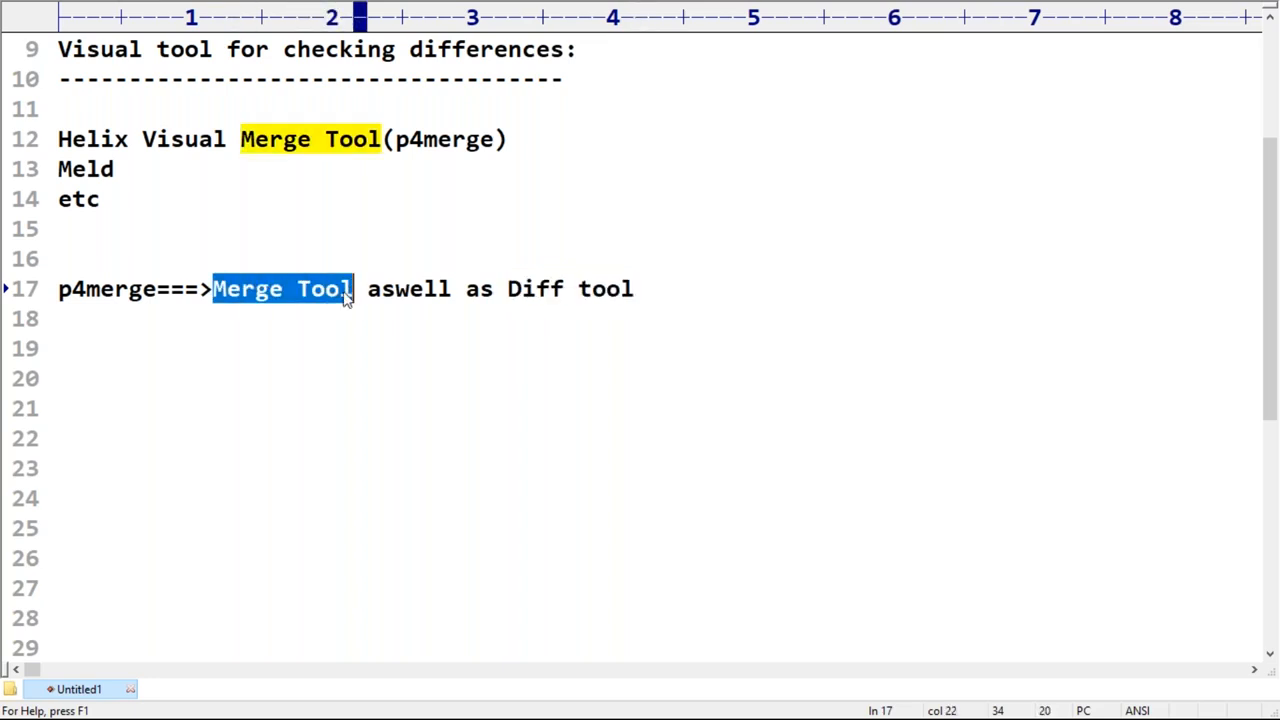
click(97, 316)
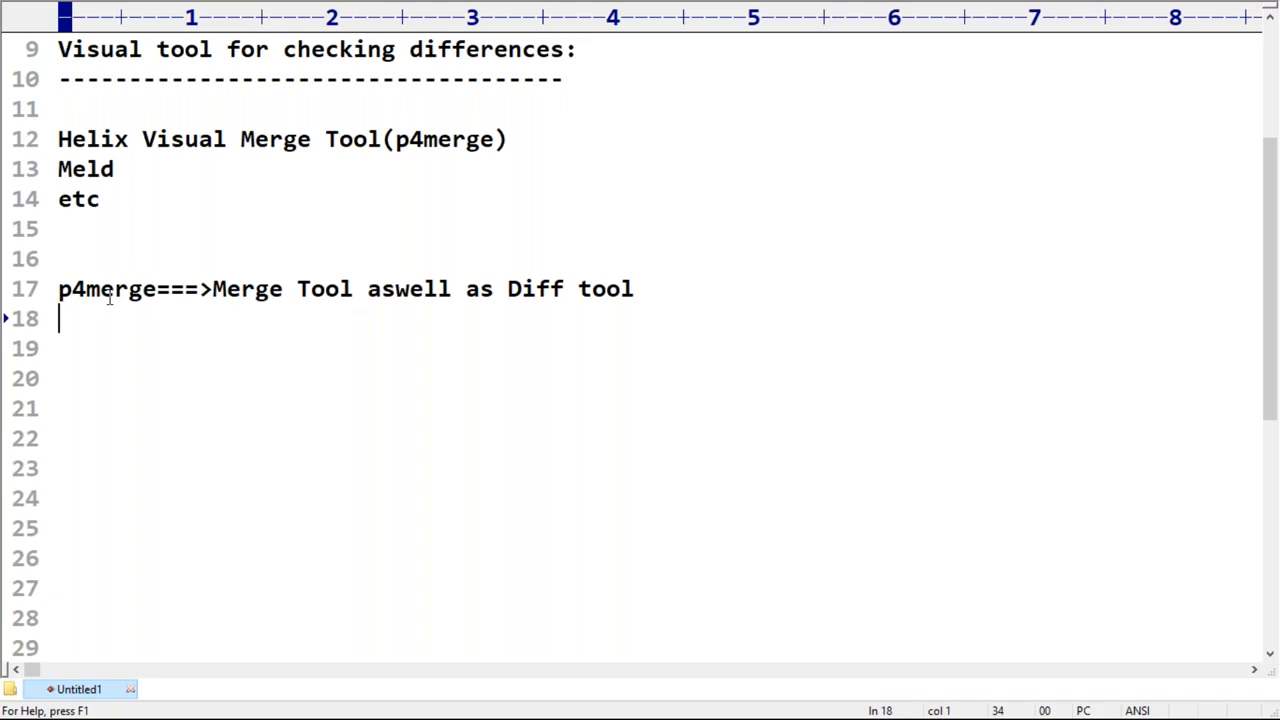
Step: Copy the word "p4merge" from line 17 onto line 20 and add an empty line below it
drag(58, 289, 157, 289)
key(ctrl+c)
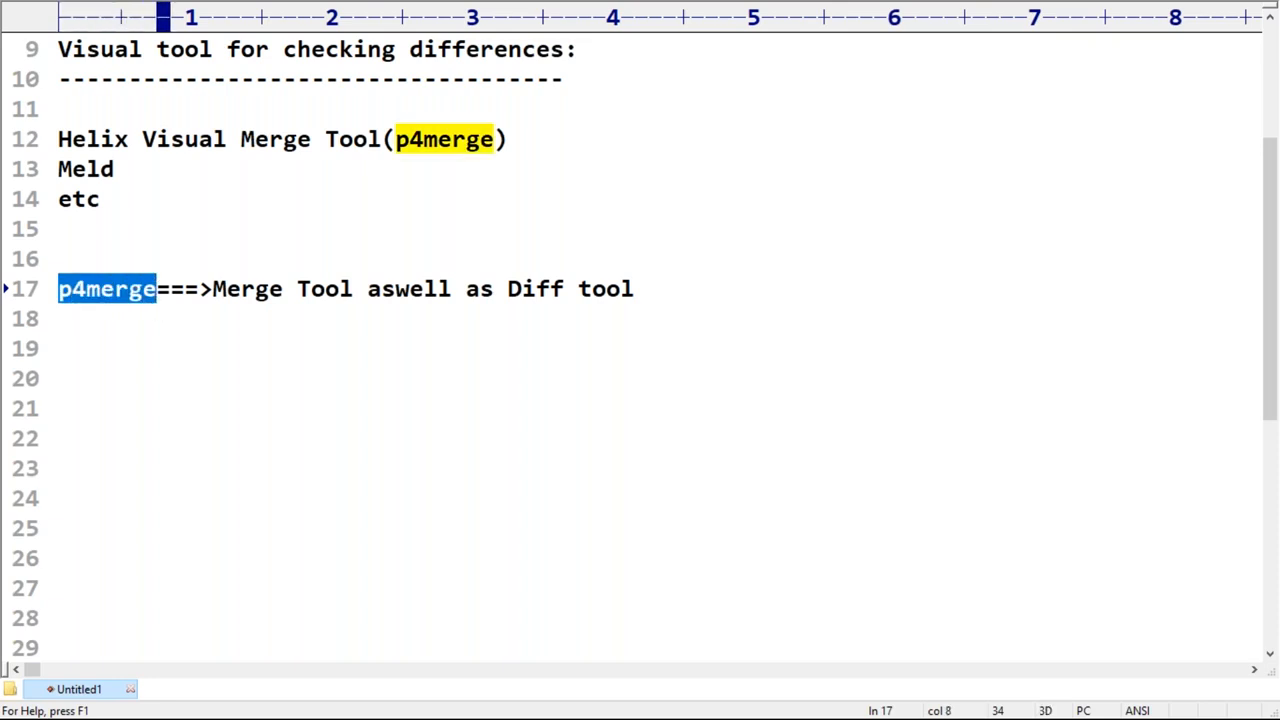
click(98, 362)
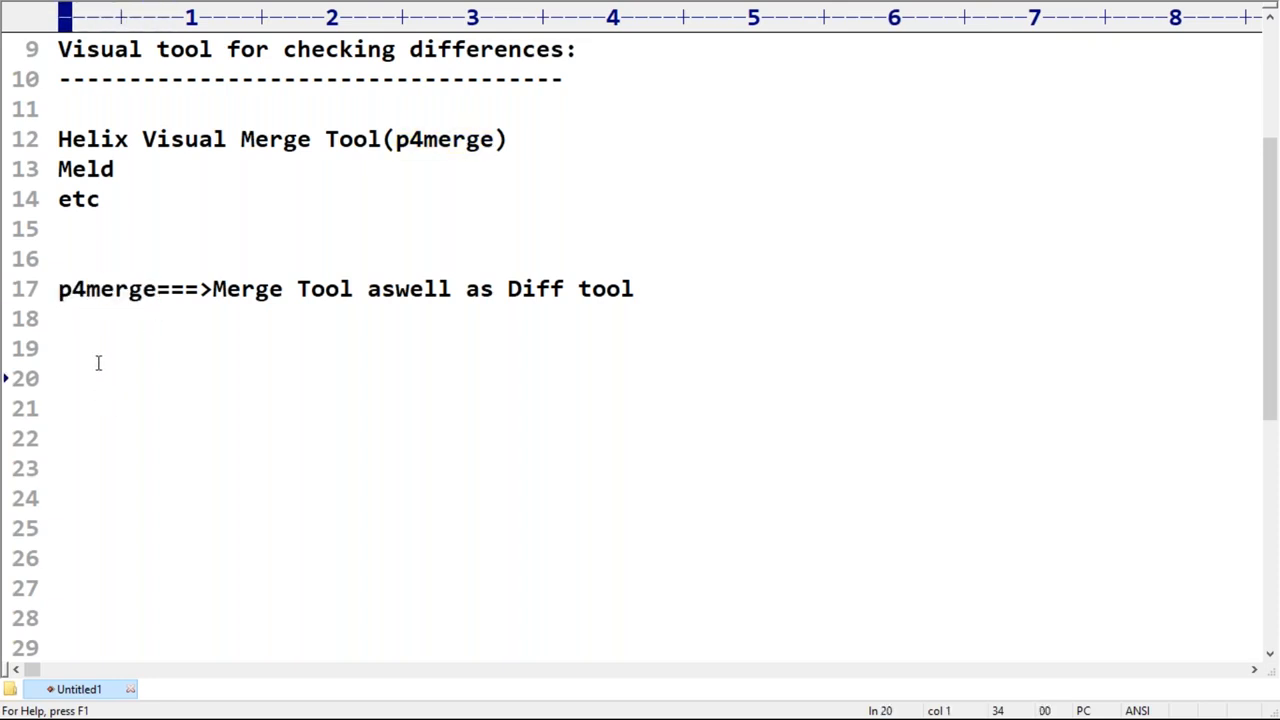
key(ctrl+v)
drag(72, 378, 55, 378)
click(76, 418)
key(Return)
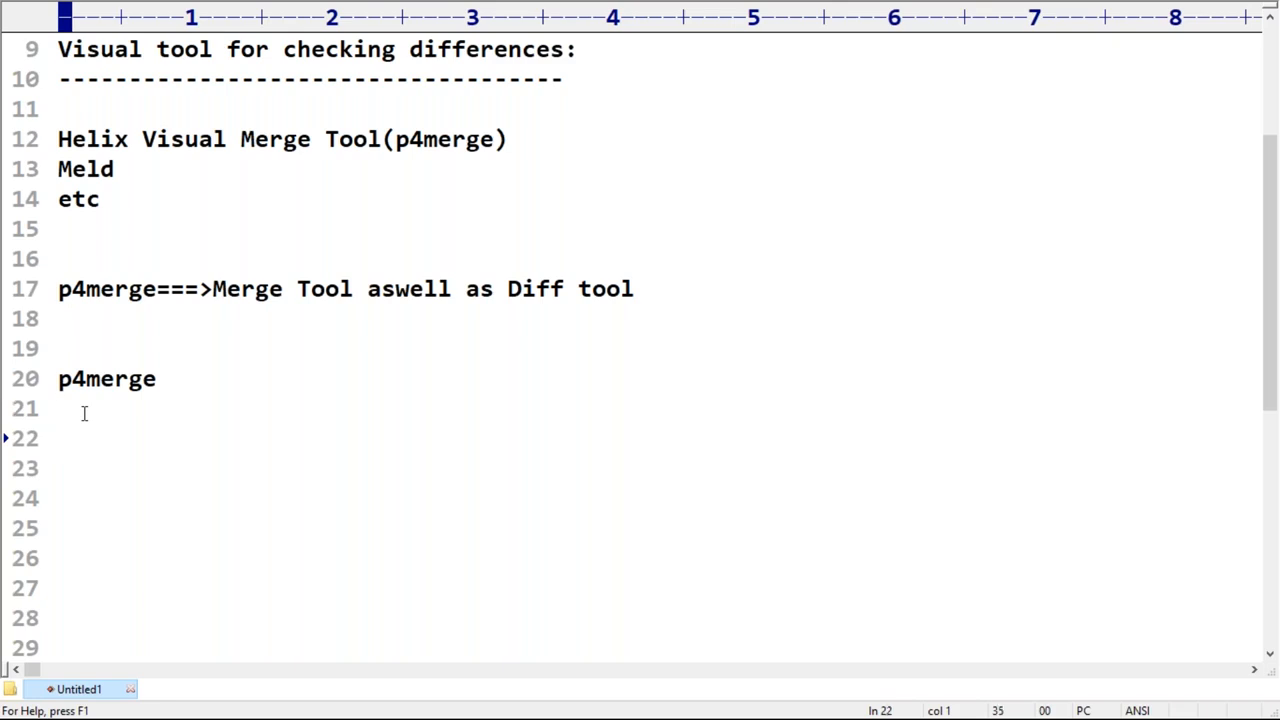
Step: Write the version control systems "SVN,CVS,ClearCase,Perforce" on line 22
text(SN)
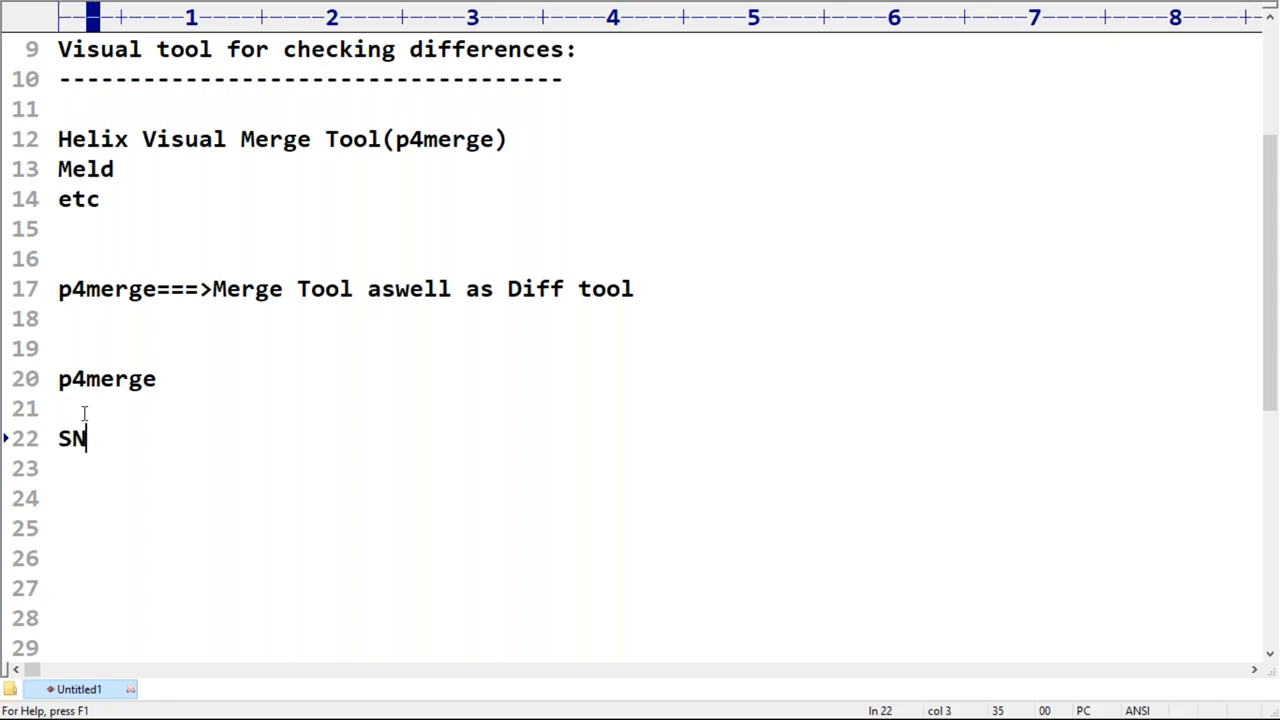
key(BackSpace)
text(VN,)
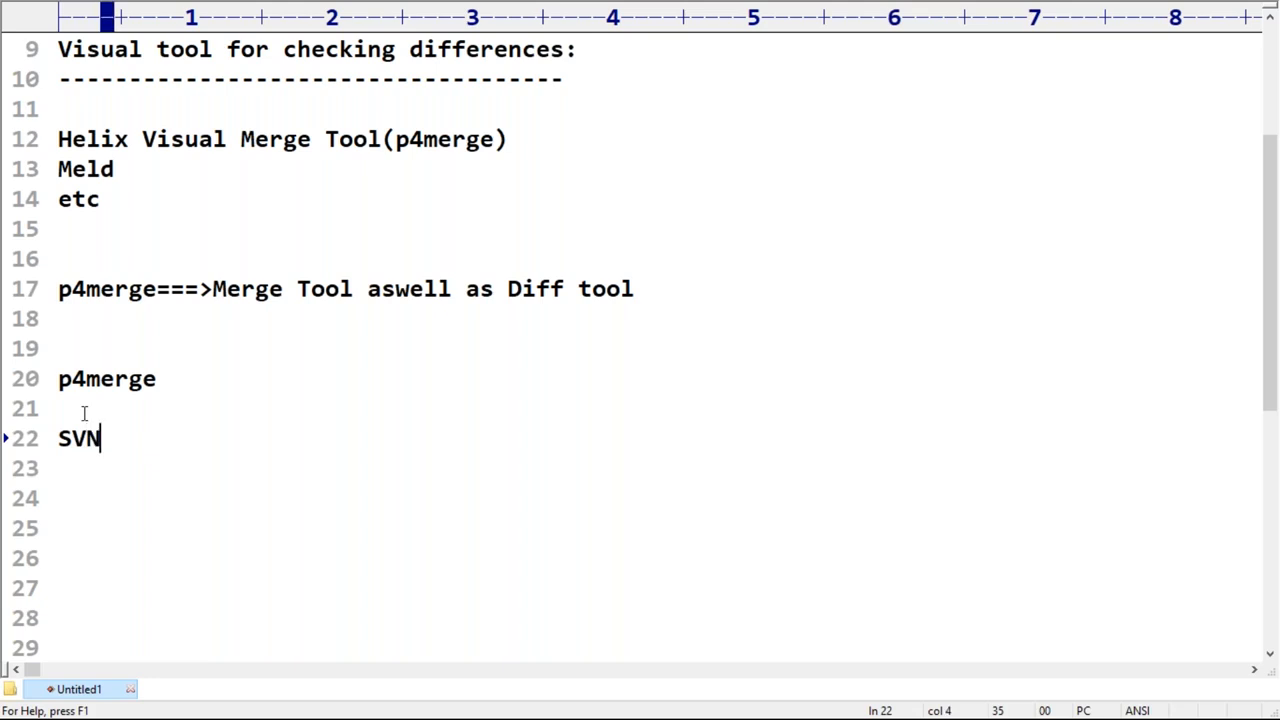
text(CV)
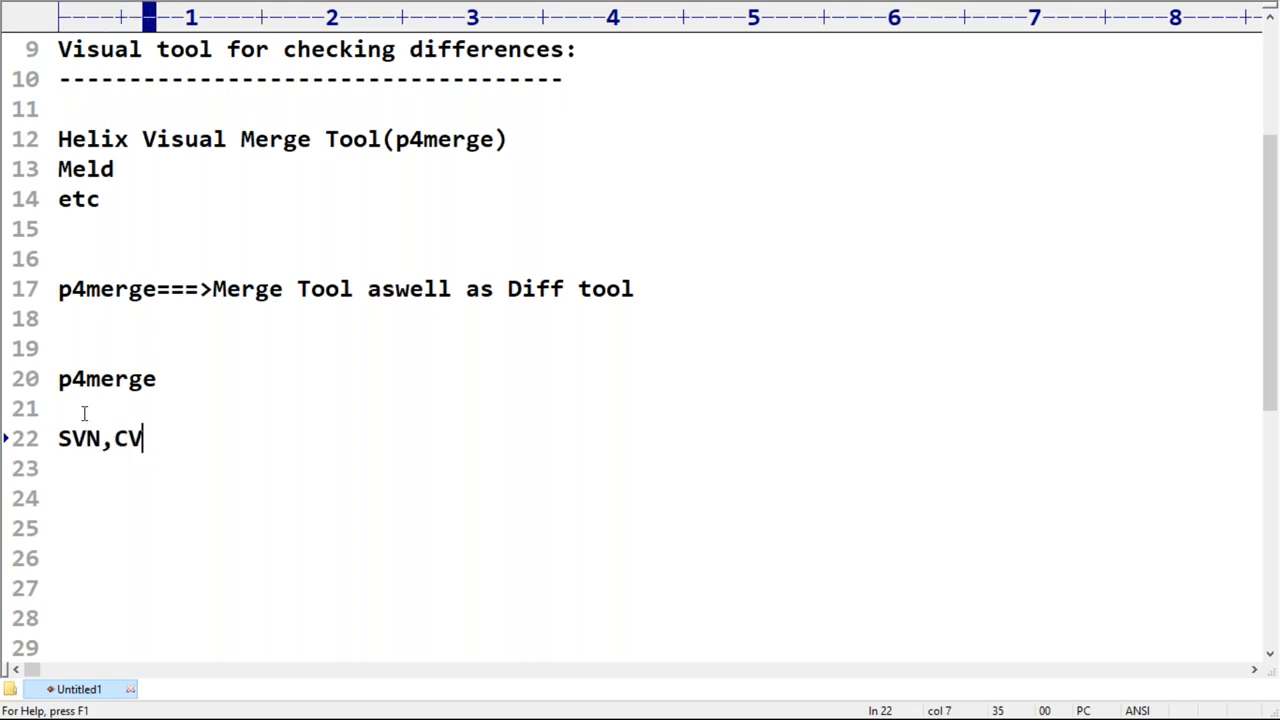
text(S,C)
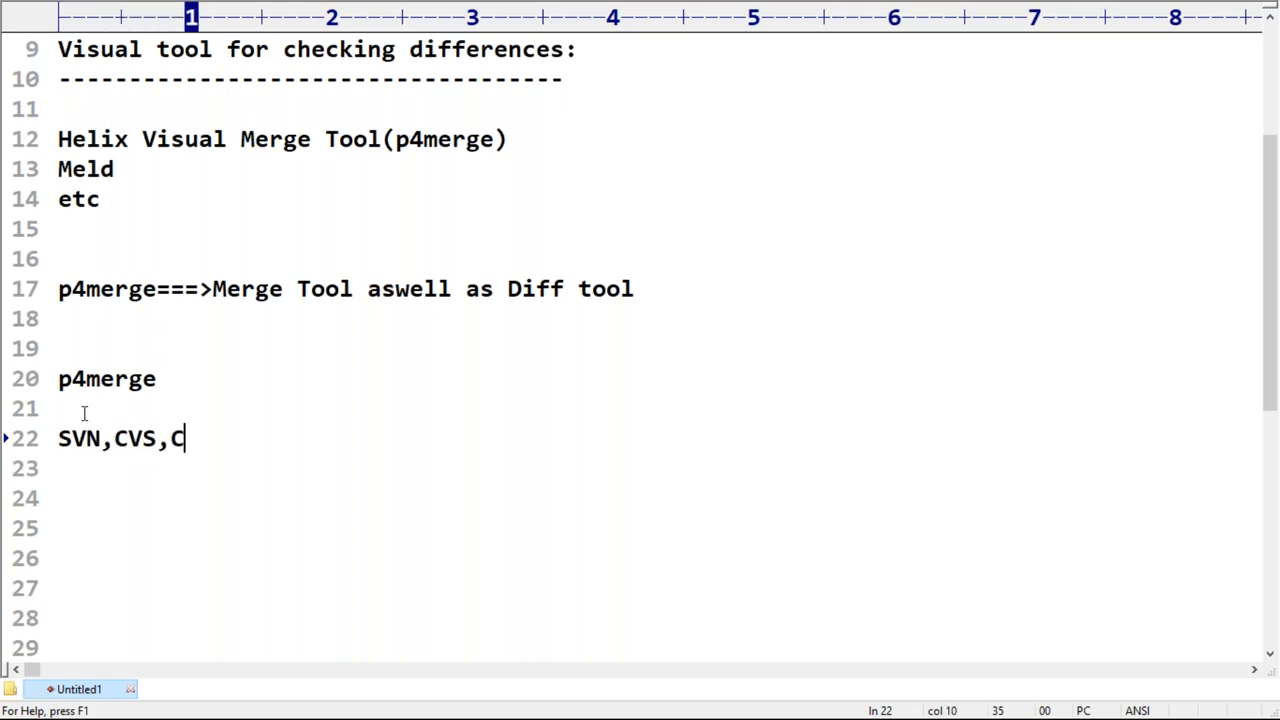
text(learCase)
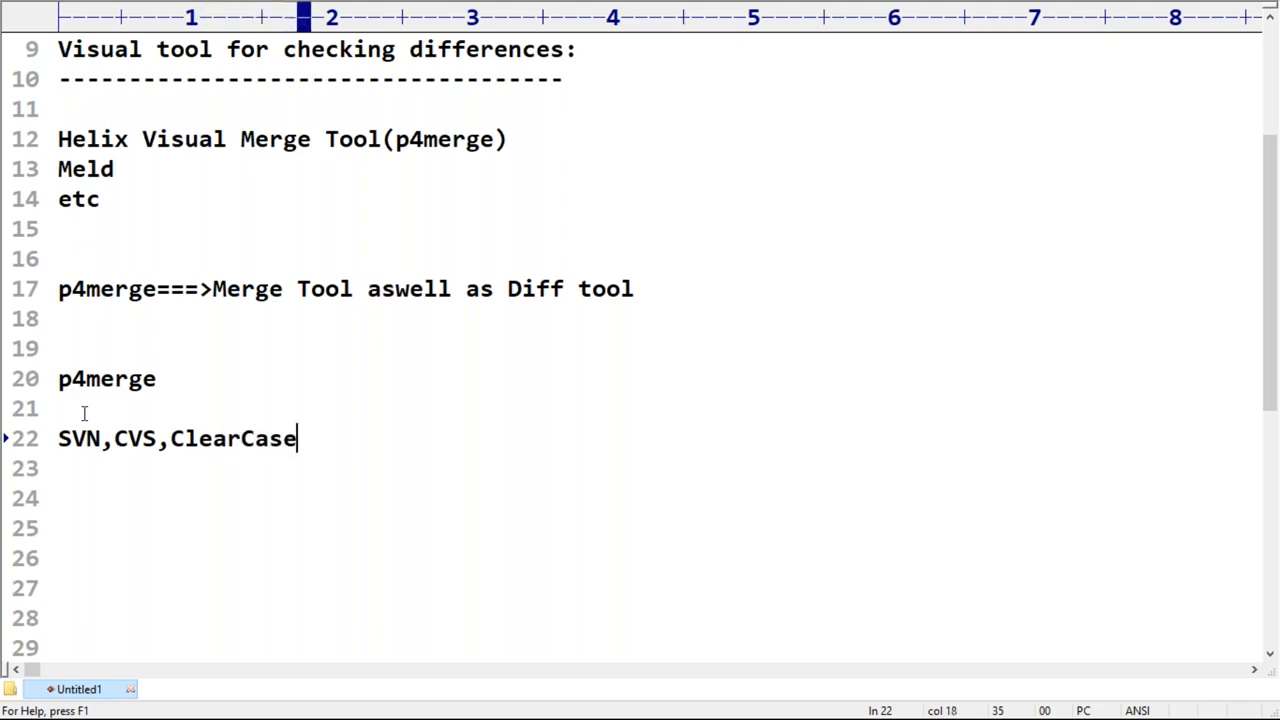
text(,Perf)
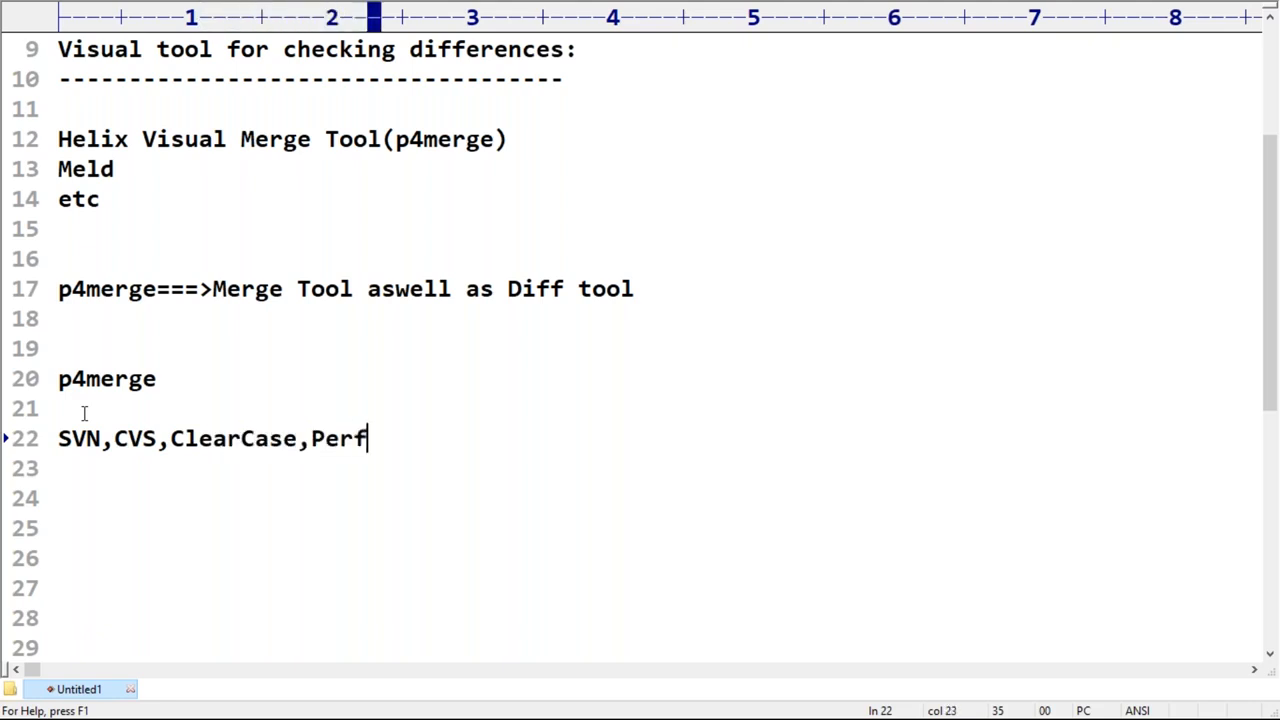
text(orce)
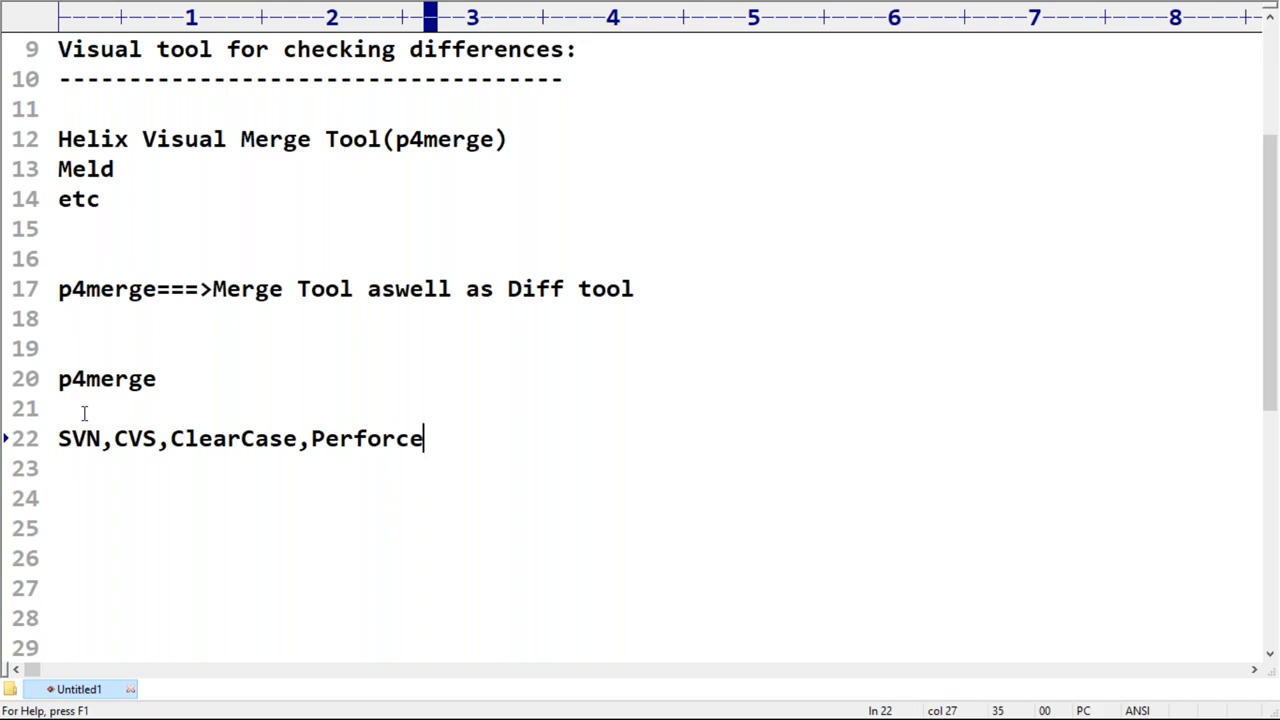
Step: Highlight "Perforce" on line 22 and "p4merge" on line 20 alternately to relate the two names
drag(324, 440, 428, 438)
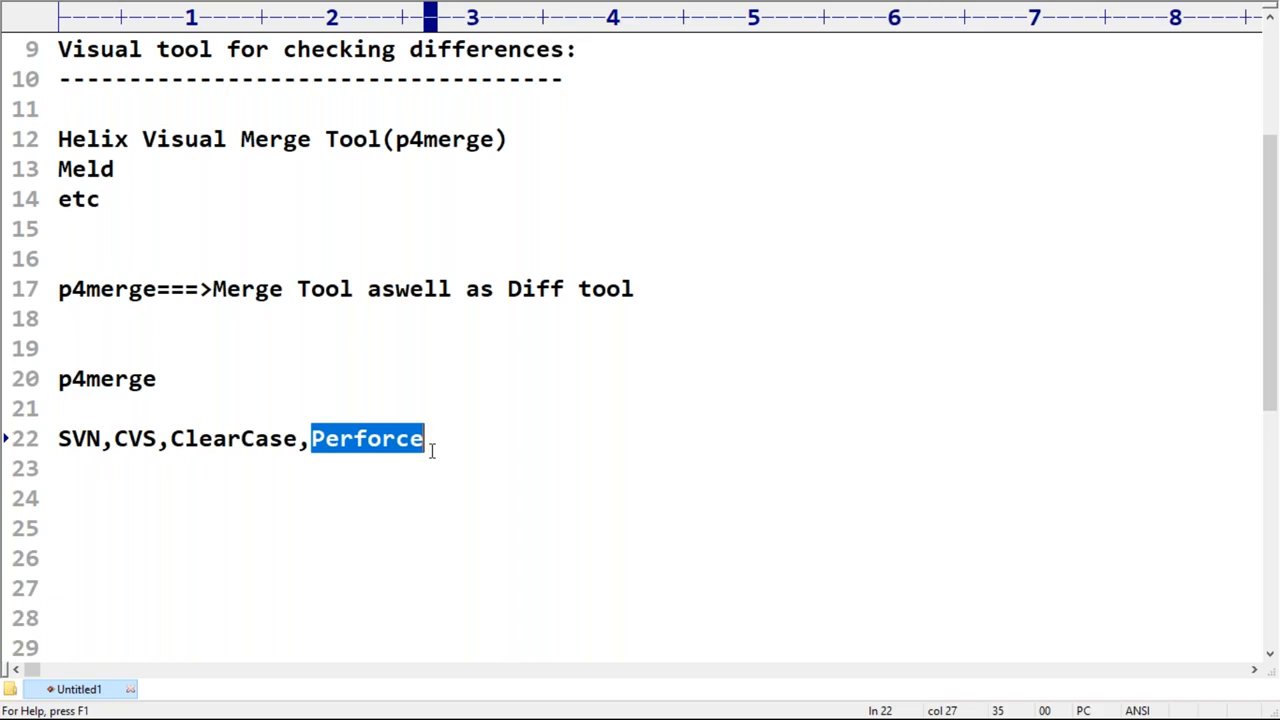
drag(58, 379, 158, 379)
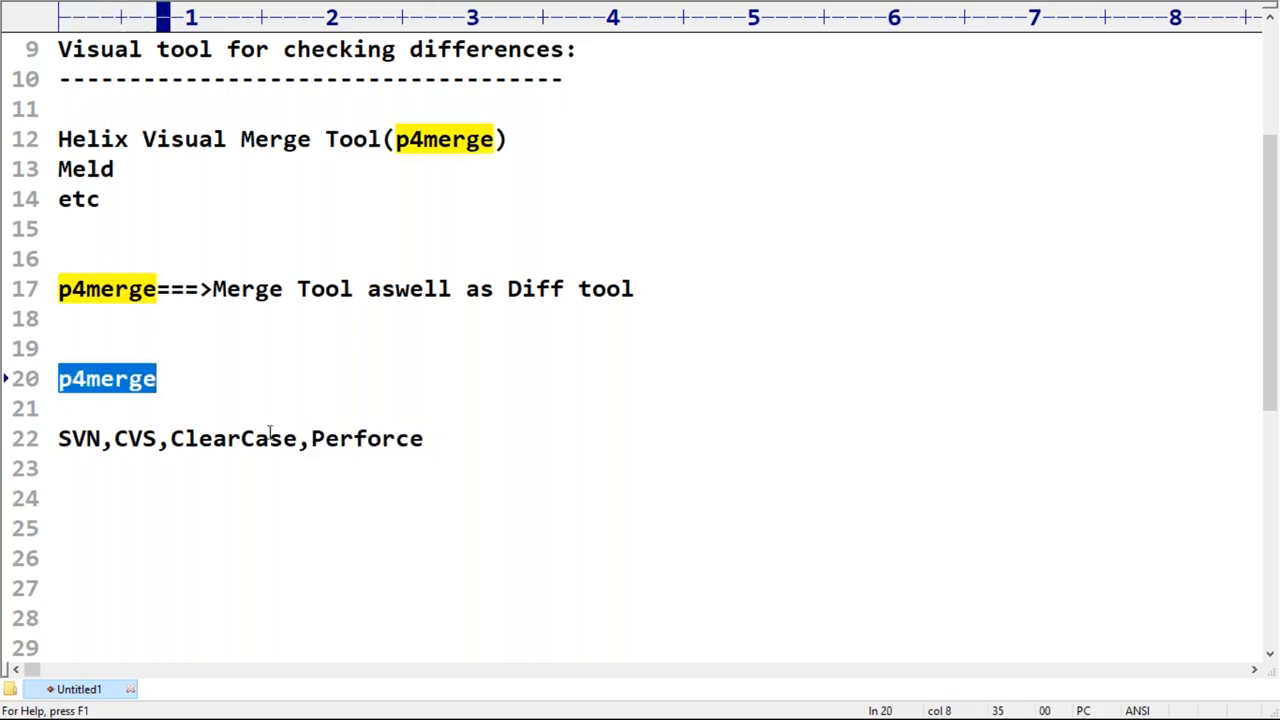
drag(310, 443, 427, 440)
double_click(104, 380)
drag(318, 440, 454, 443)
Step: Copy "Perforce" from line 22 to line 25 and complete that line as "Perforce 4 merge ===>p4merge"
drag(312, 440, 426, 441)
key(ctrl+c)
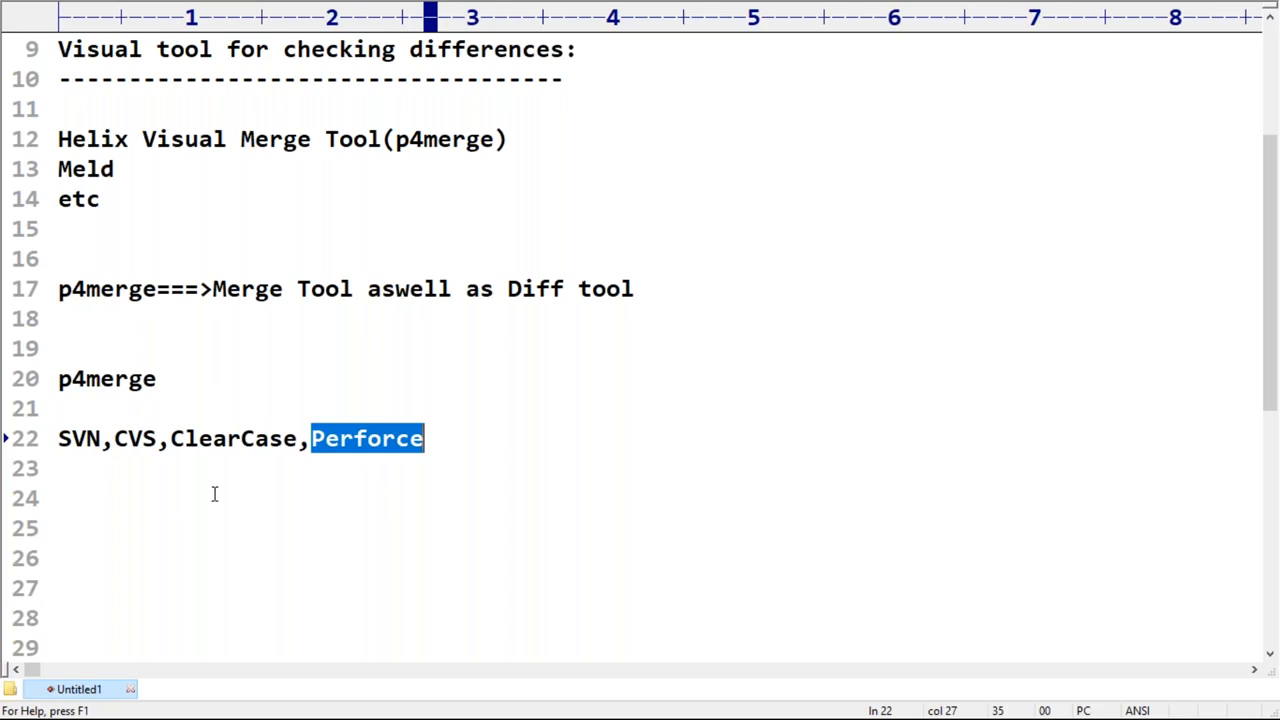
click(79, 519)
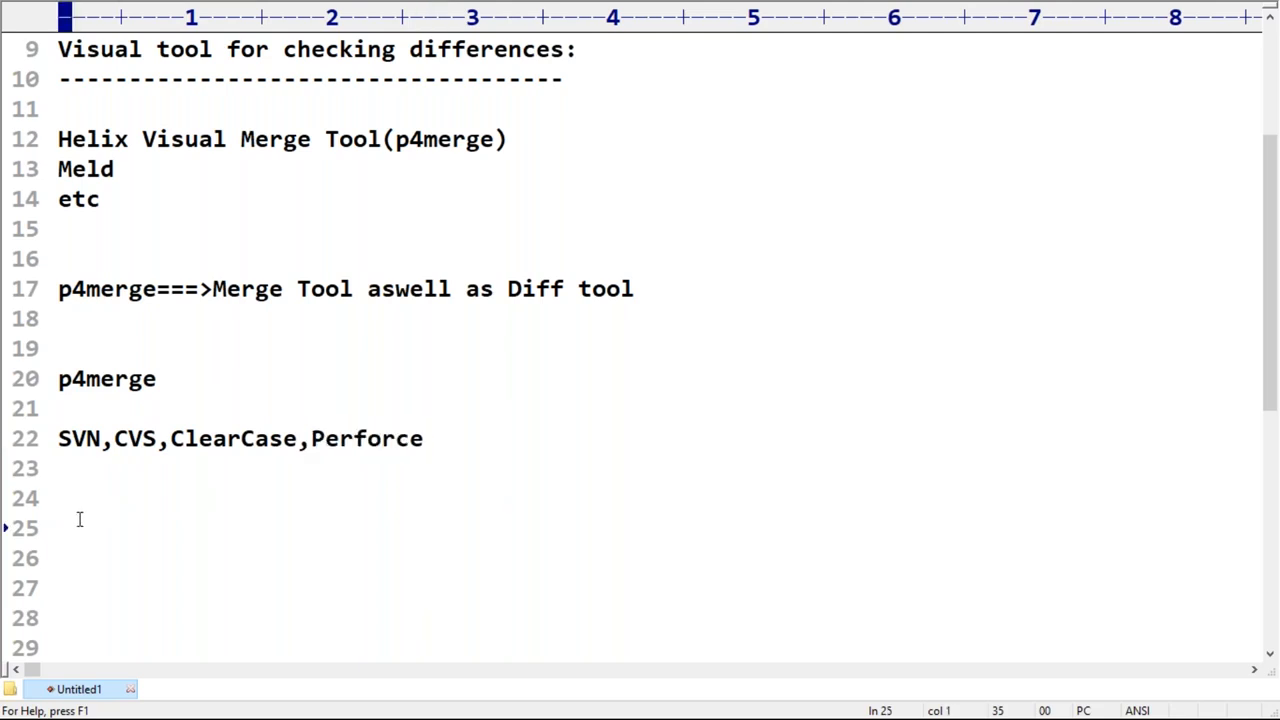
key(ctrl+v)
text(4 merge ===>)
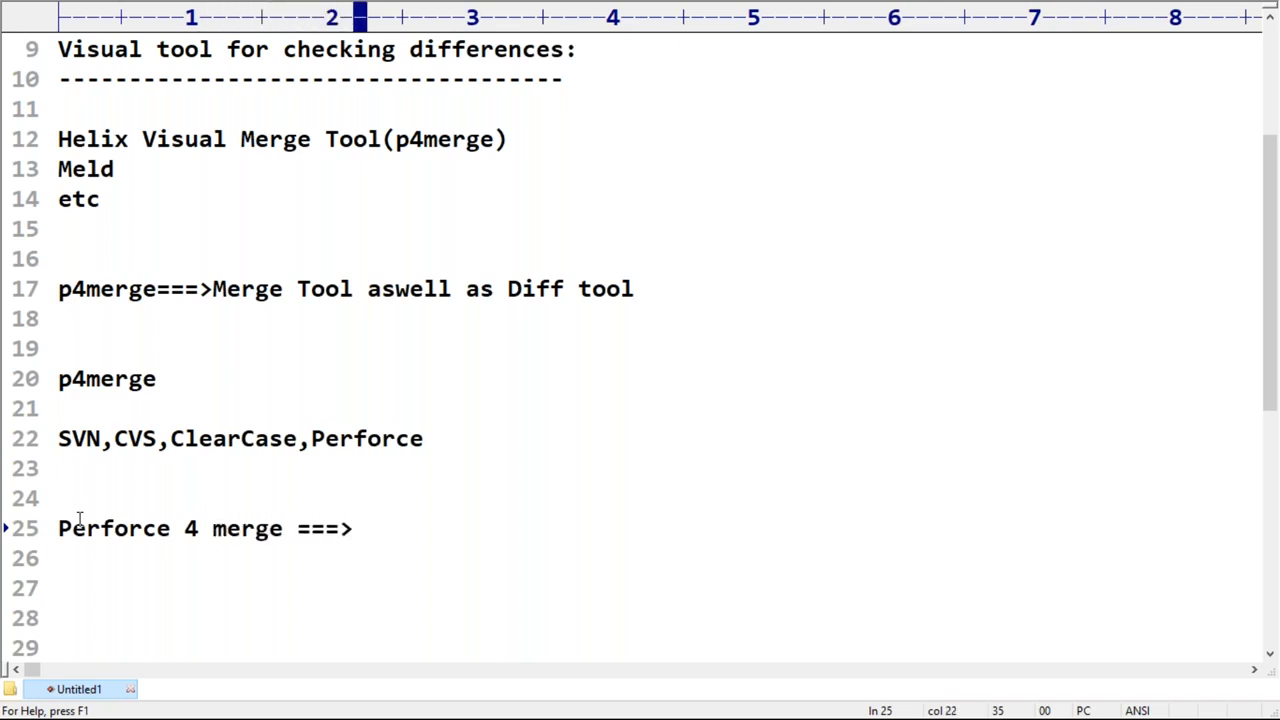
drag(59, 529, 173, 530)
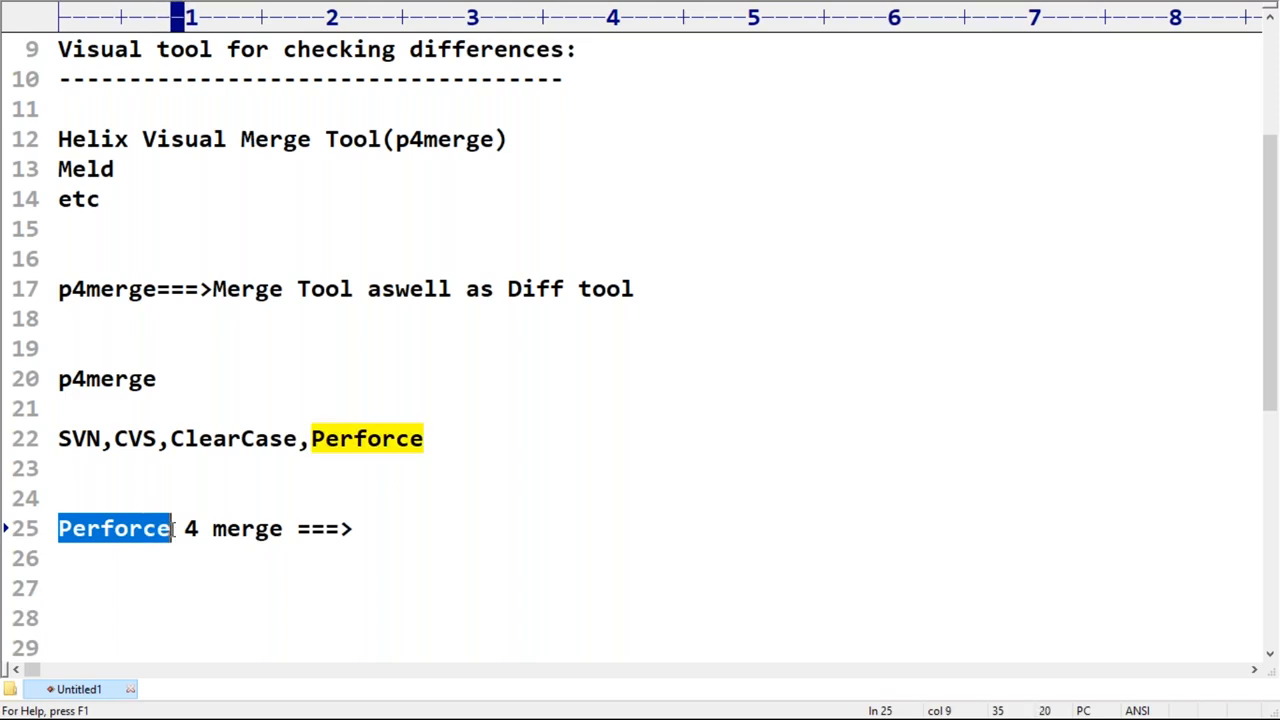
click(400, 528)
text(p4merge)
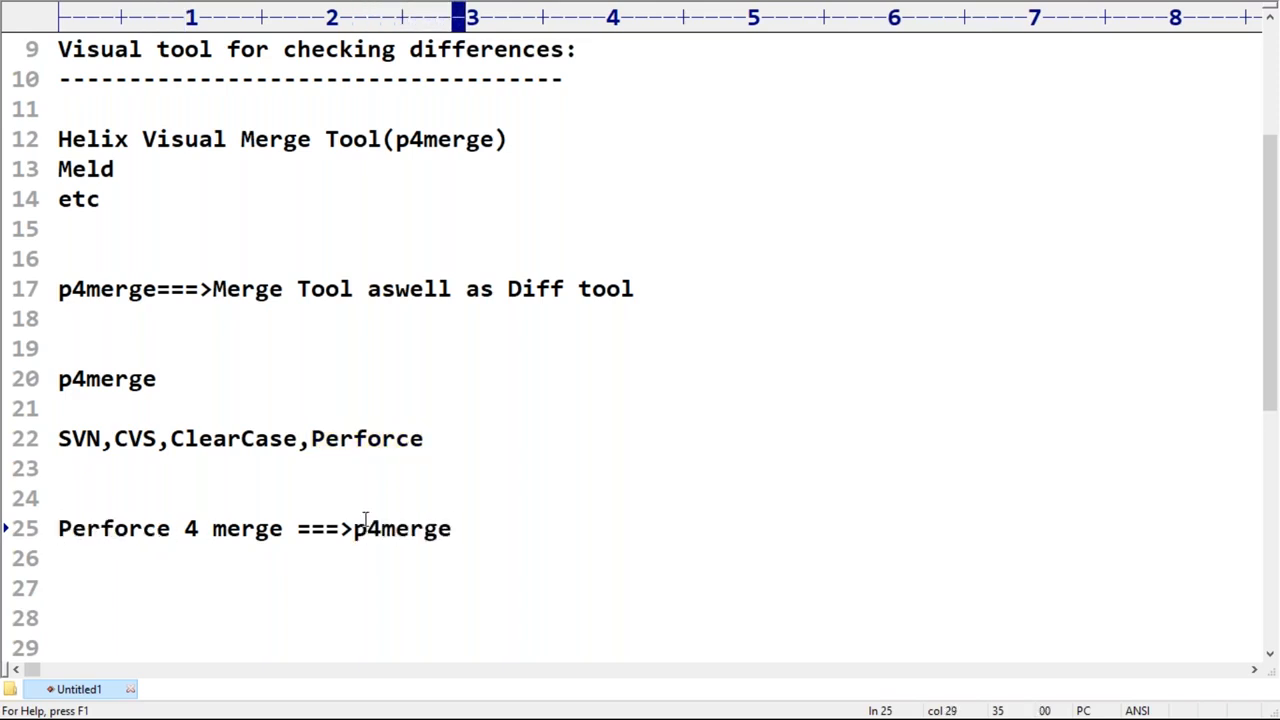
Step: Highlight "Perforce 4", "merge", "Perforce" and the short form "p4merge" in turn on line 25
drag(354, 528, 462, 527)
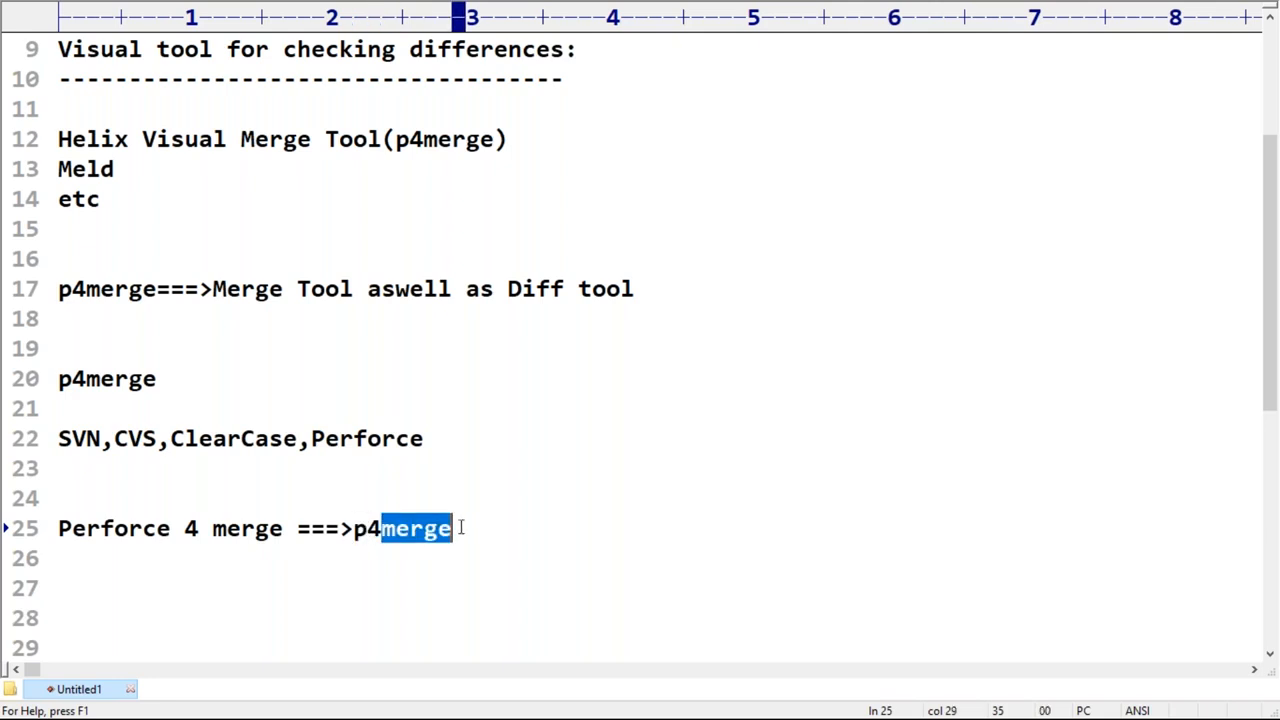
drag(60, 528, 199, 528)
double_click(234, 530)
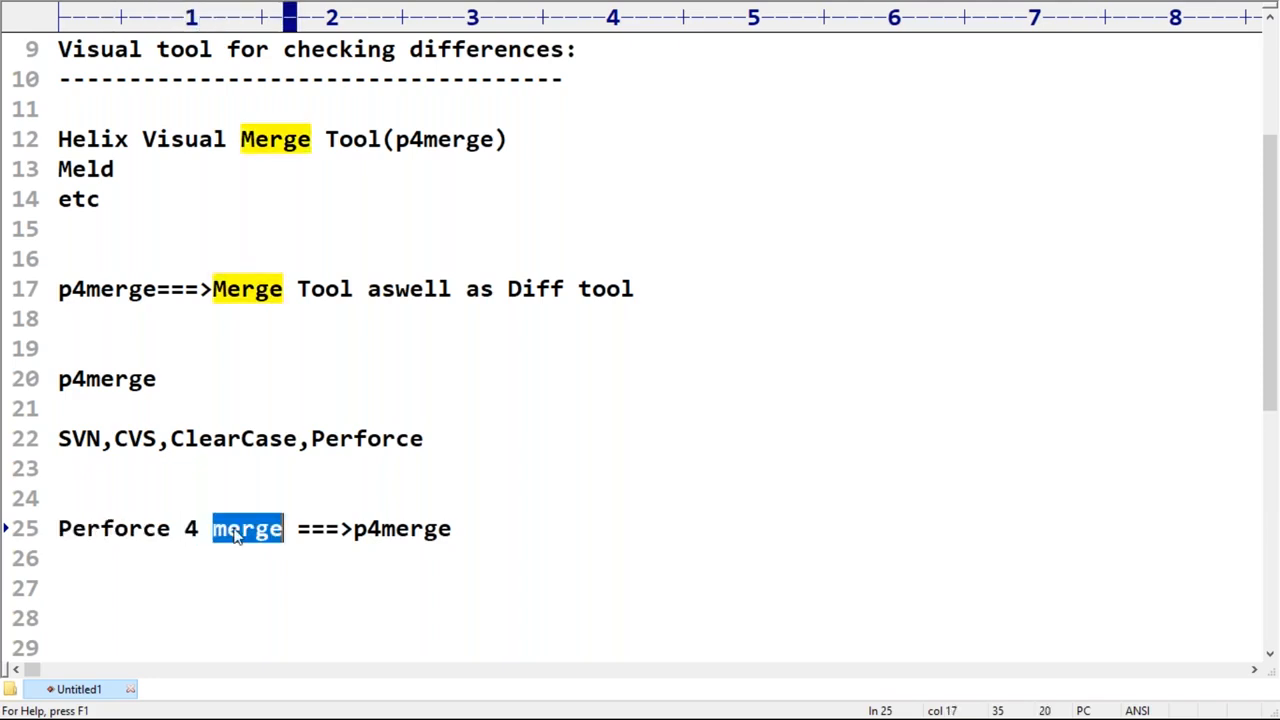
drag(354, 530, 452, 530)
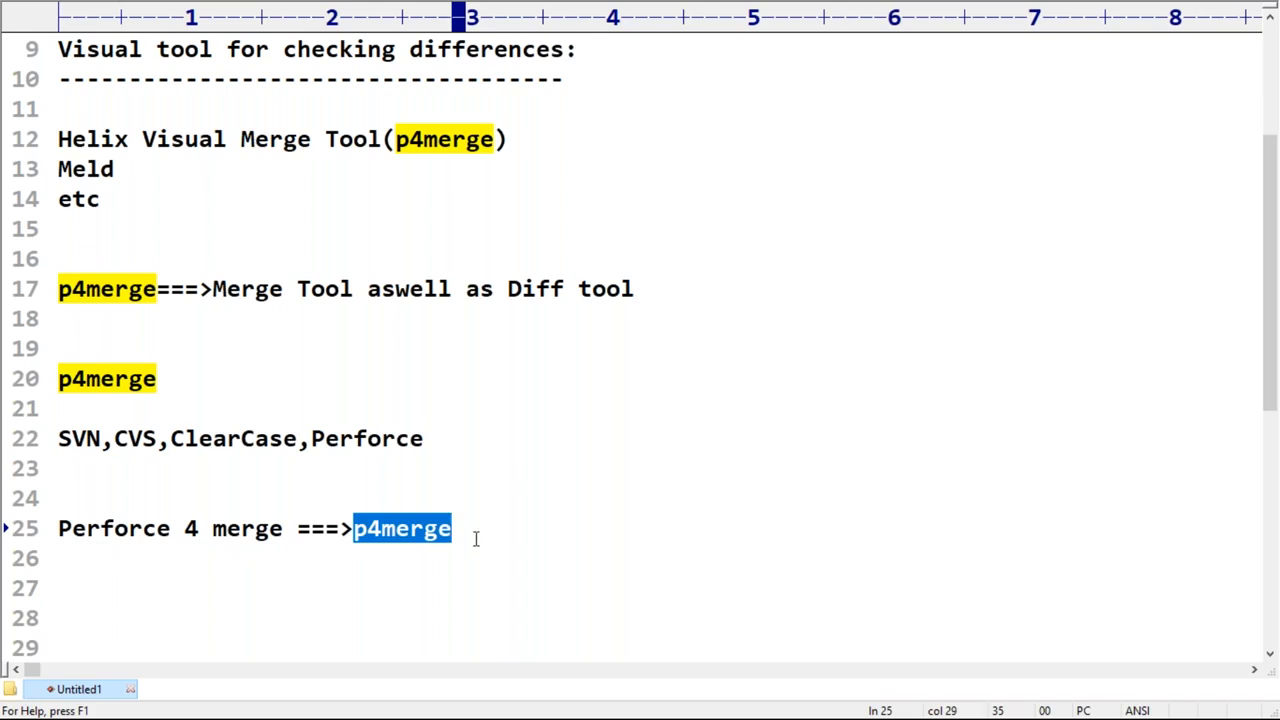
double_click(140, 530)
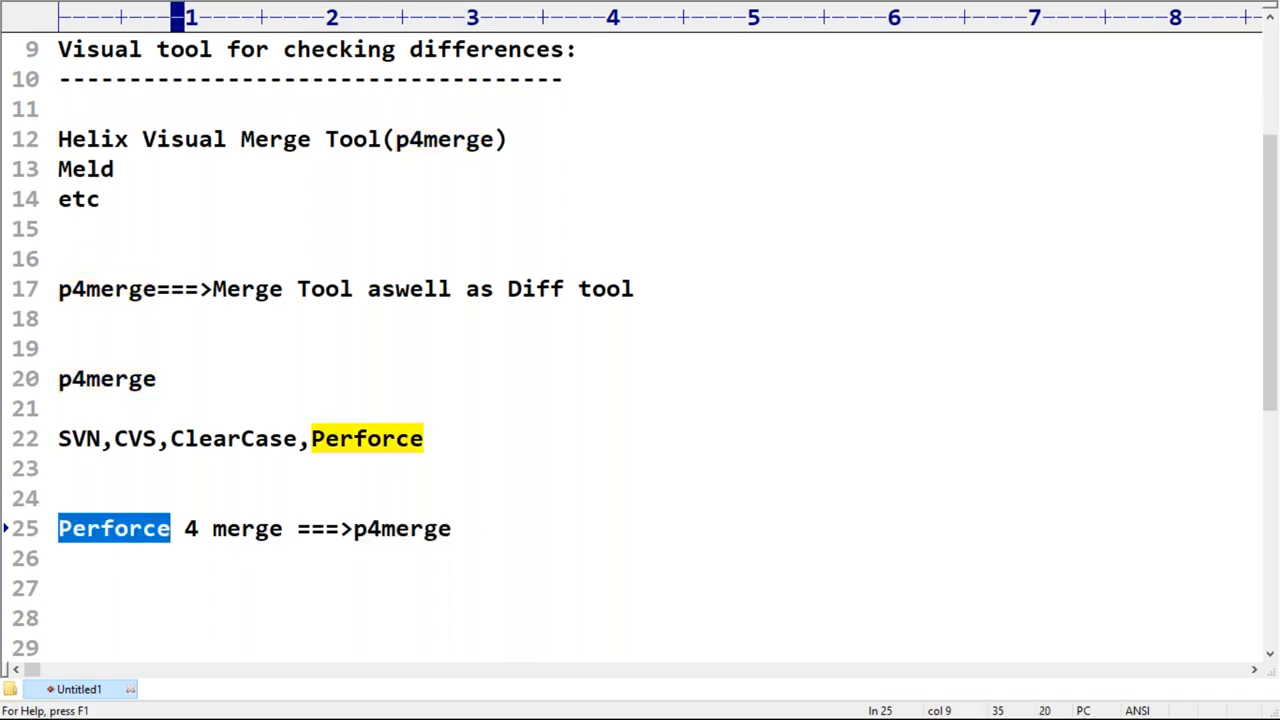
drag(354, 530, 455, 531)
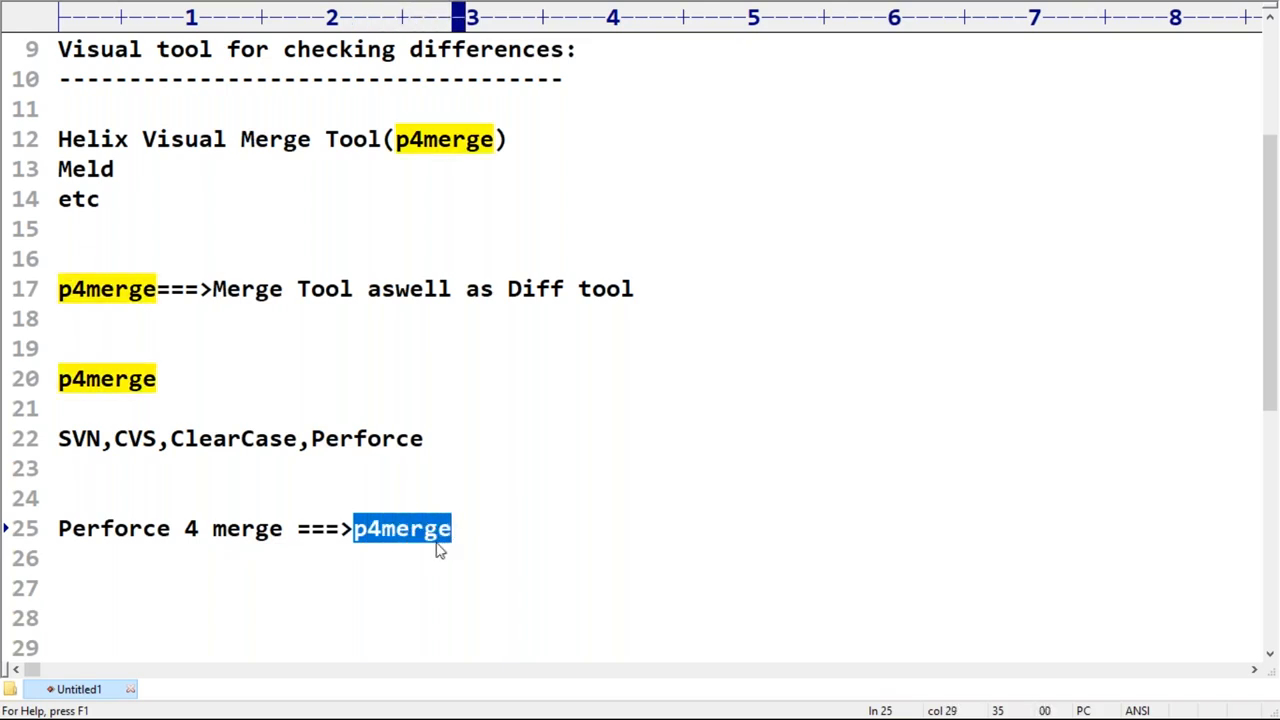
Step: Write "gmail" on line 26 as an example, highlight its "mail" part and delete the word
click(287, 552)
text(gmail)
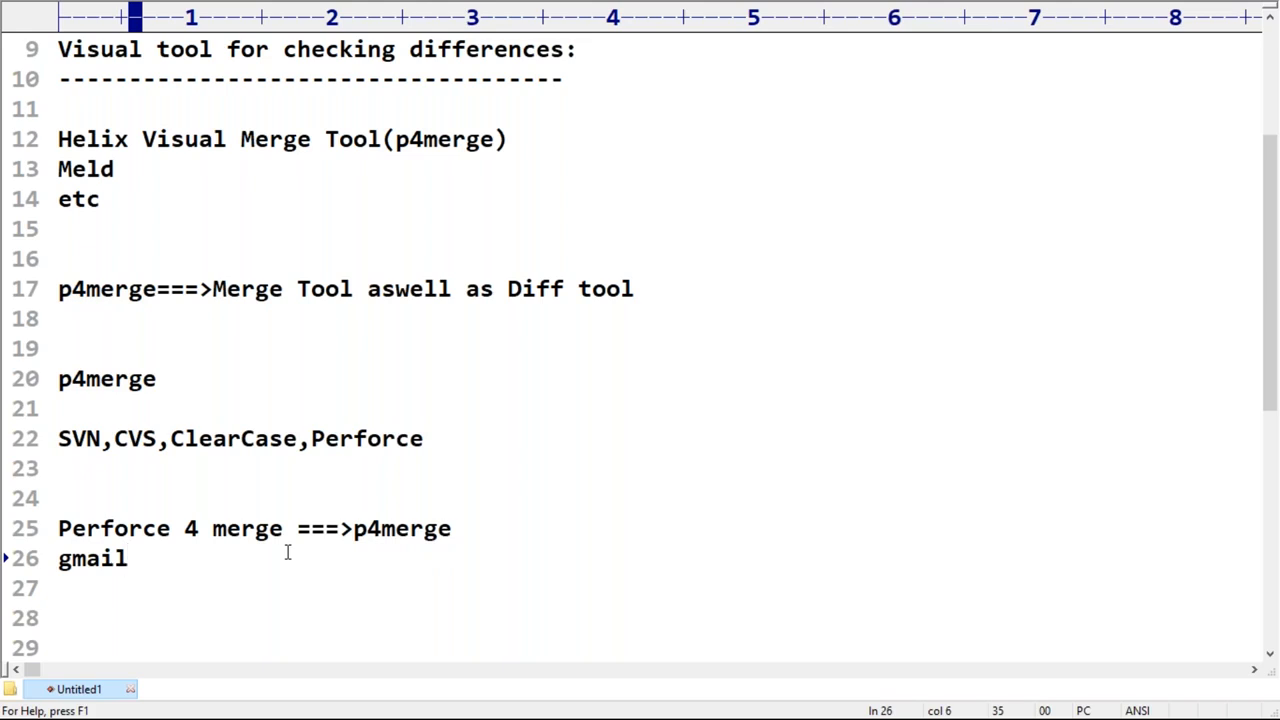
click(75, 563)
key(shift+End)
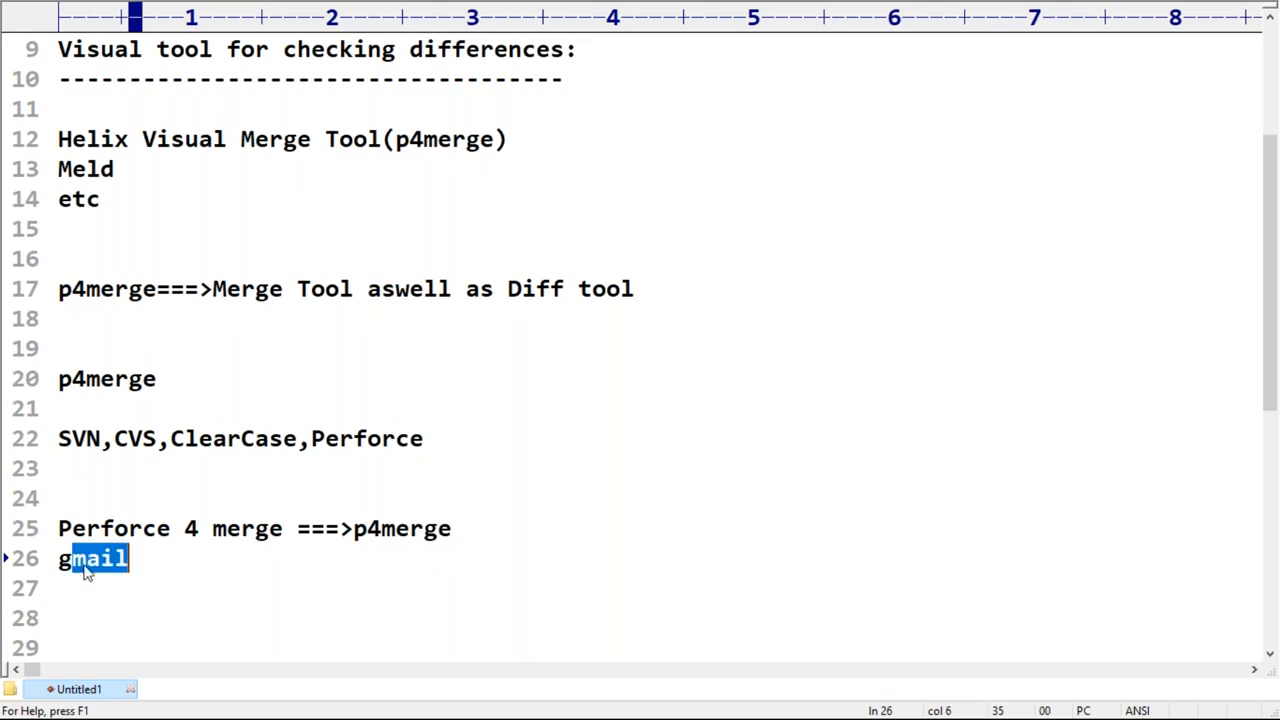
drag(58, 560, 140, 560)
key(Delete)
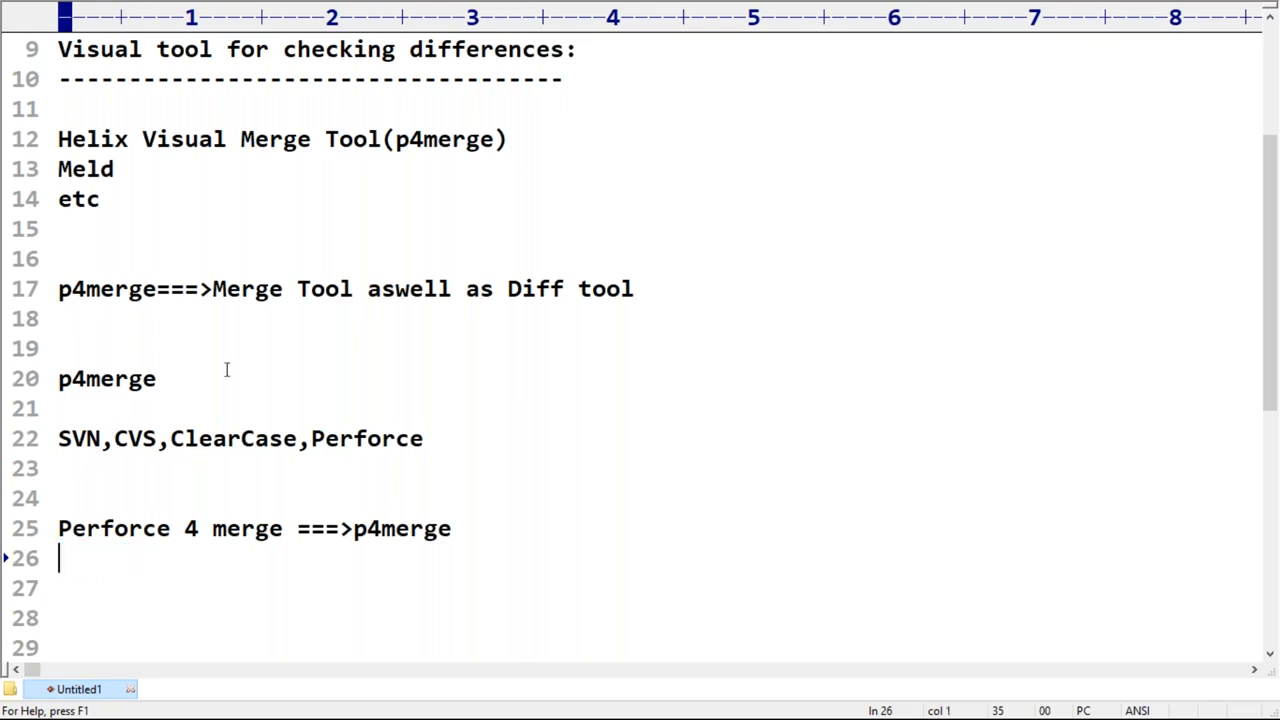
Step: Highlight "Merge Tool aswell as Diff tool" on line 17 and insert a run of empty lines from line 27 down
drag(213, 289, 633, 289)
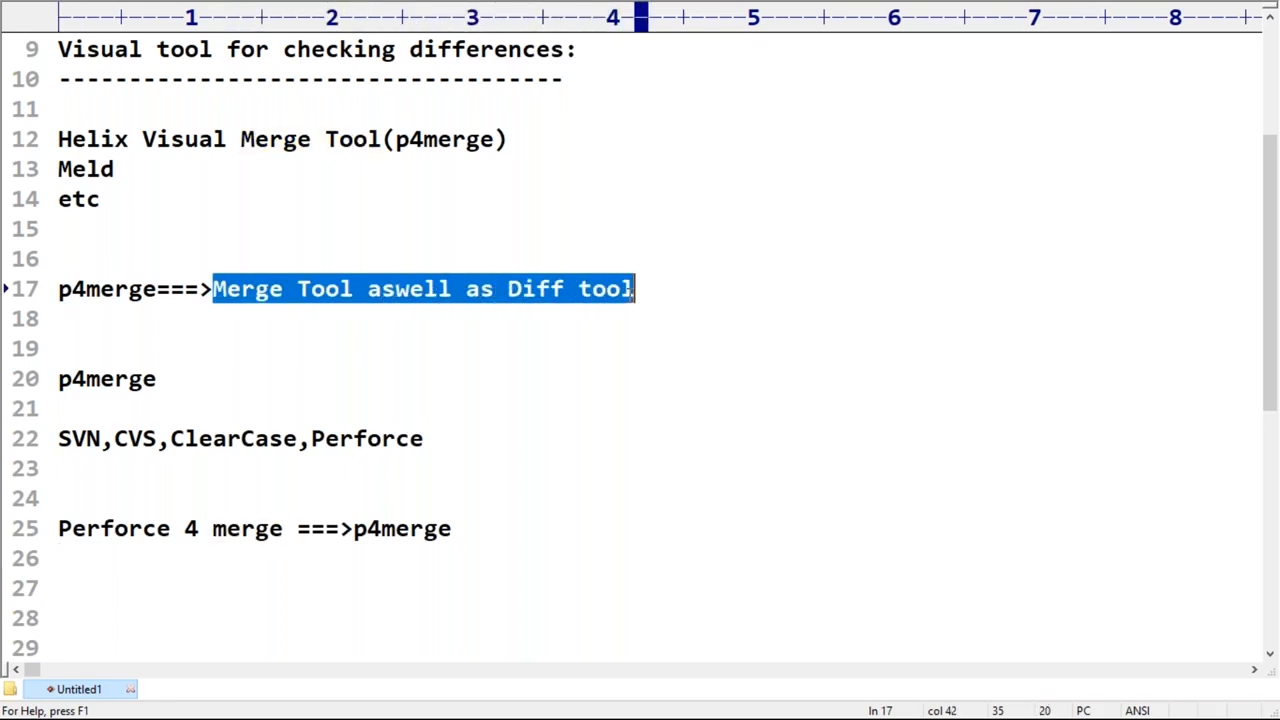
scroll(394, 380, down, 3)
click(91, 316)
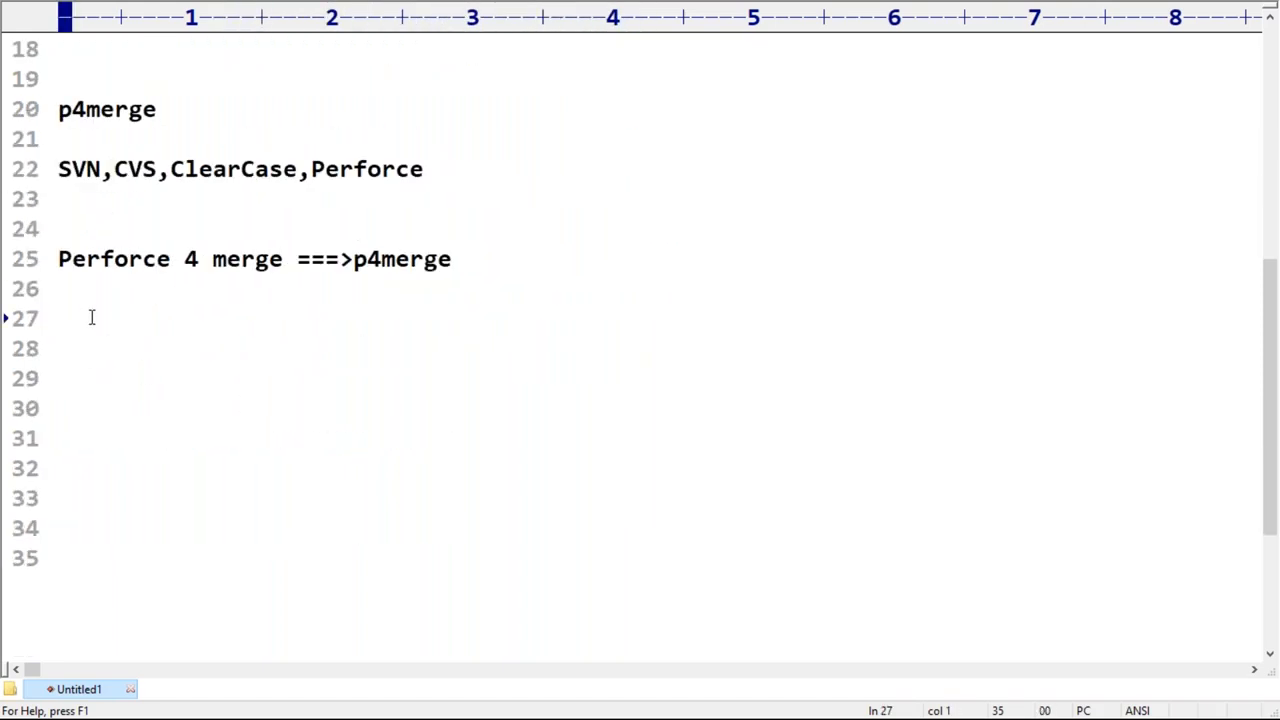
key(Return)
key(Return)
key(Return)
key(Return)
key(Return)
key(Return)
key(Return)
key(Return)
key(Return)
key(Return)
key(Return)
key(Return)
key(Return)
key(Return)
key(Return)
key(Return)
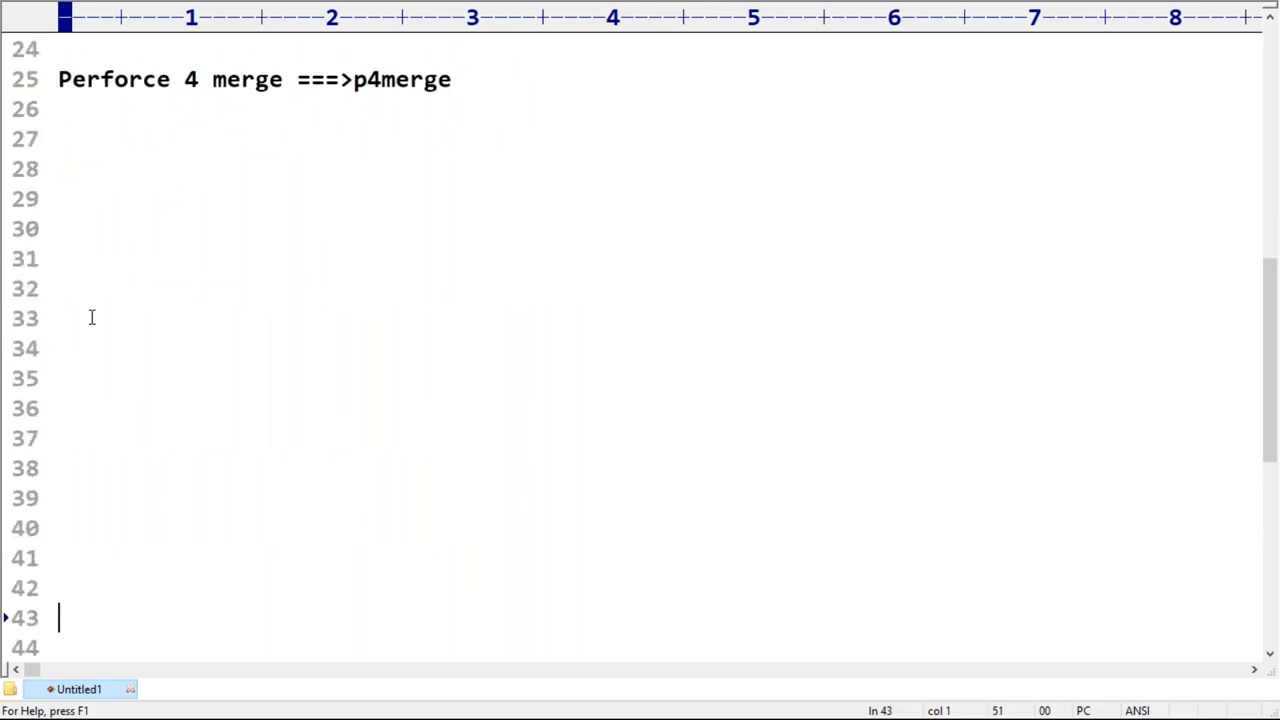
click(78, 147)
Step: Delete the empty line above "Helix Visual Merge Tool(p4merge)", and highlight that entry and "Perforce" in the version control list
scroll(360, 260, up, 2)
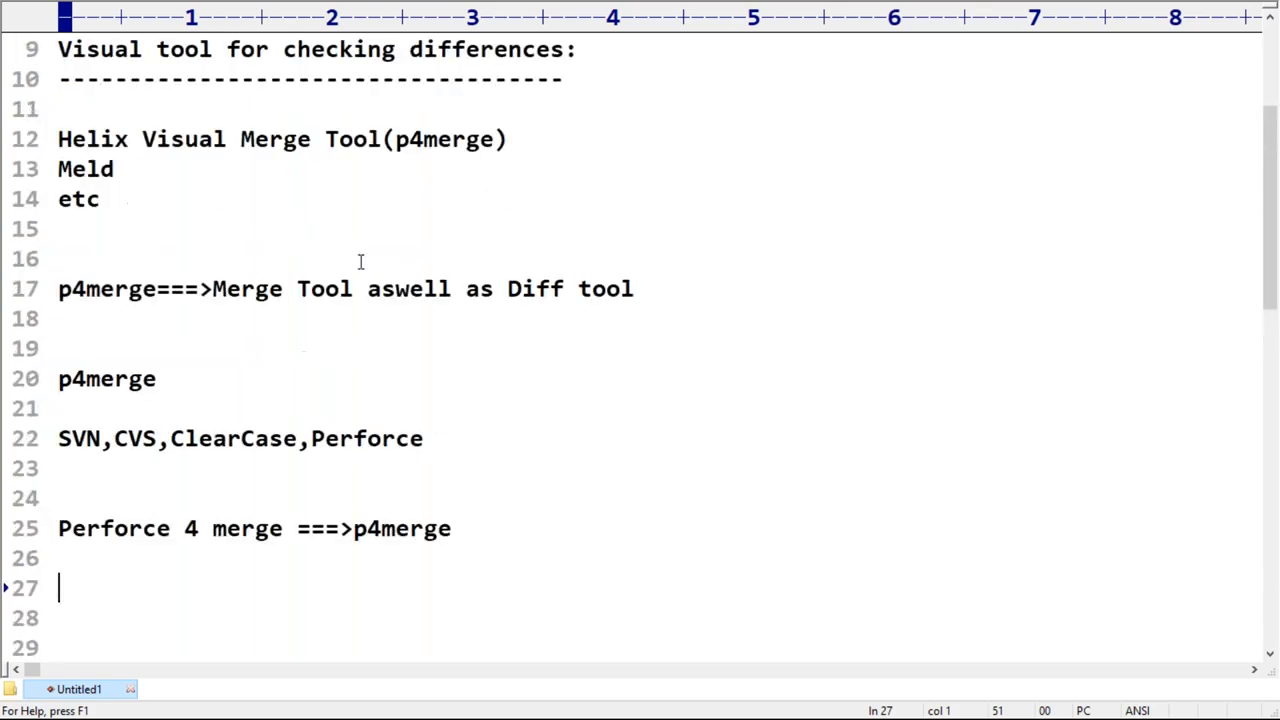
click(82, 105)
key(Delete)
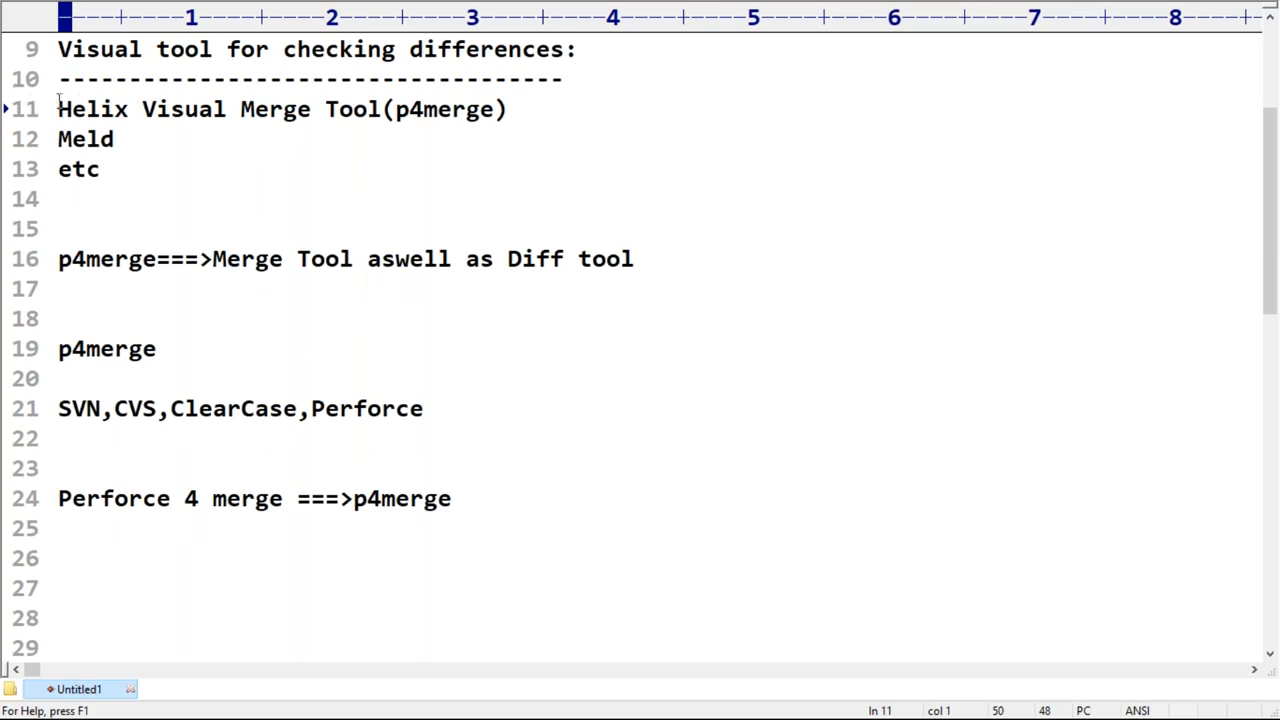
drag(58, 109, 516, 109)
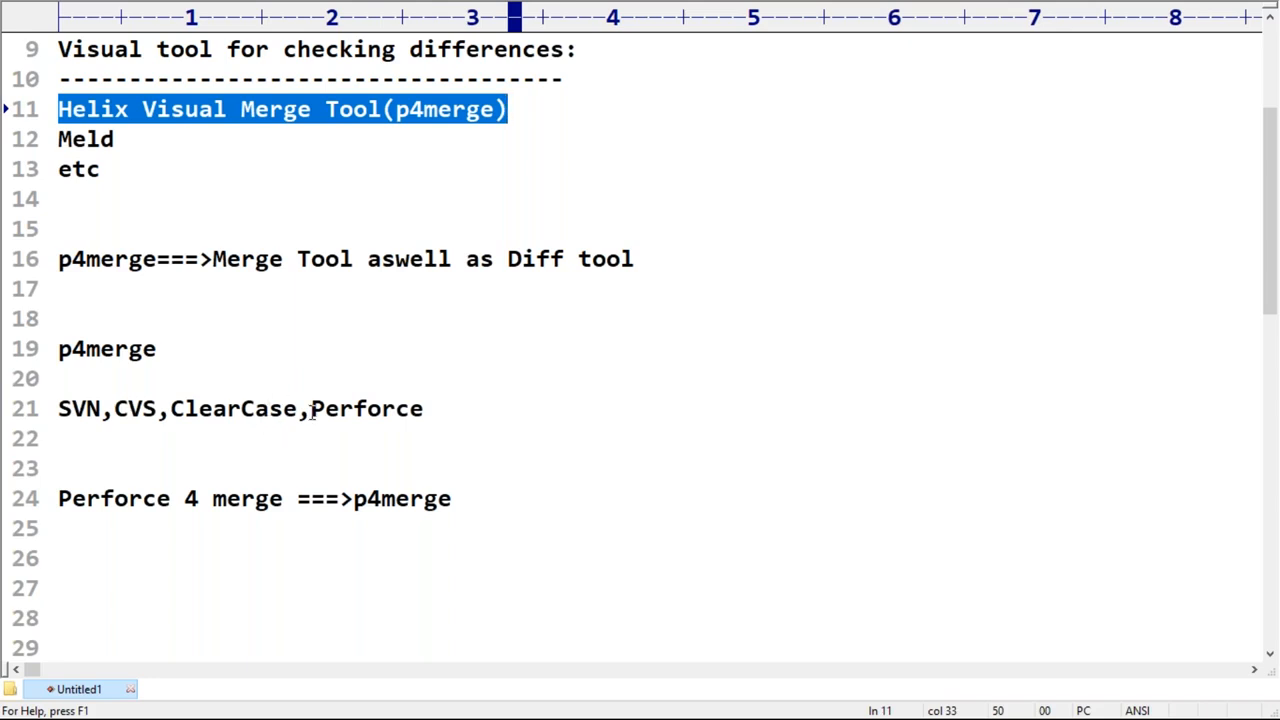
drag(311, 409, 413, 430)
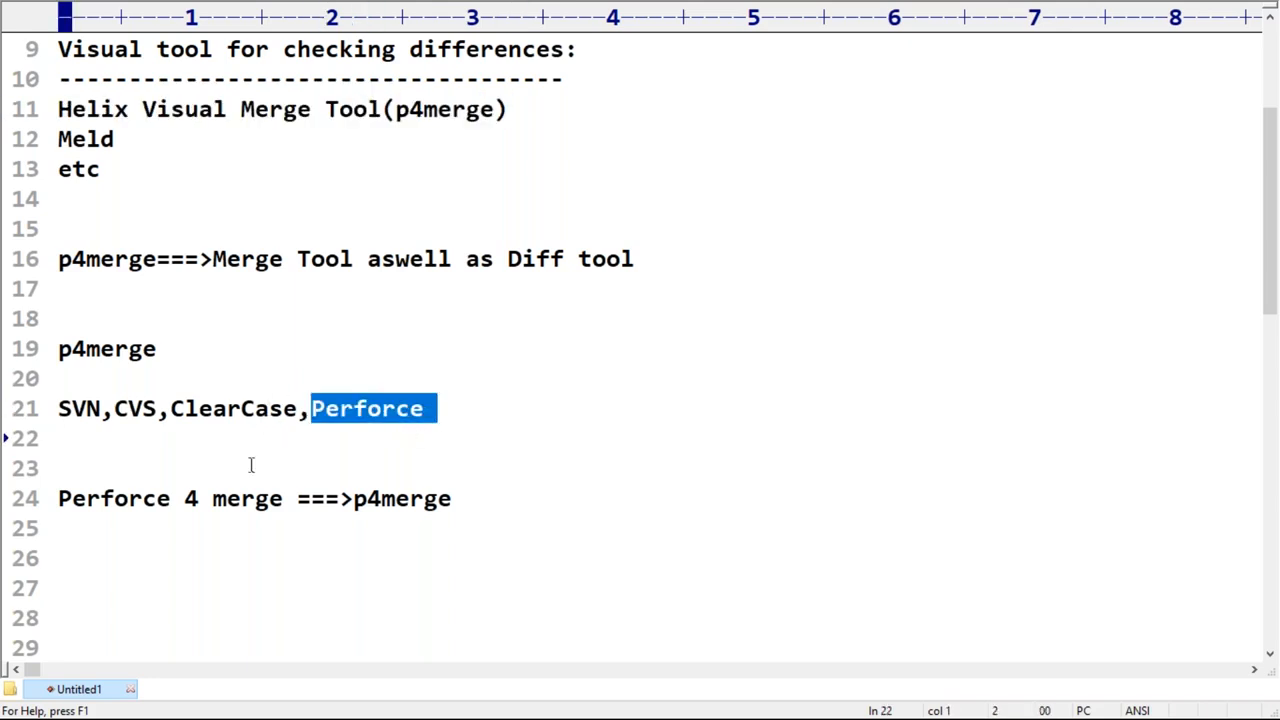
Step: Add the heading "How to download and install p4merge tool:" on line 25 with a dashed underline on line 26
click(86, 532)
scroll(103, 506, down, 3)
text(How to downloa)
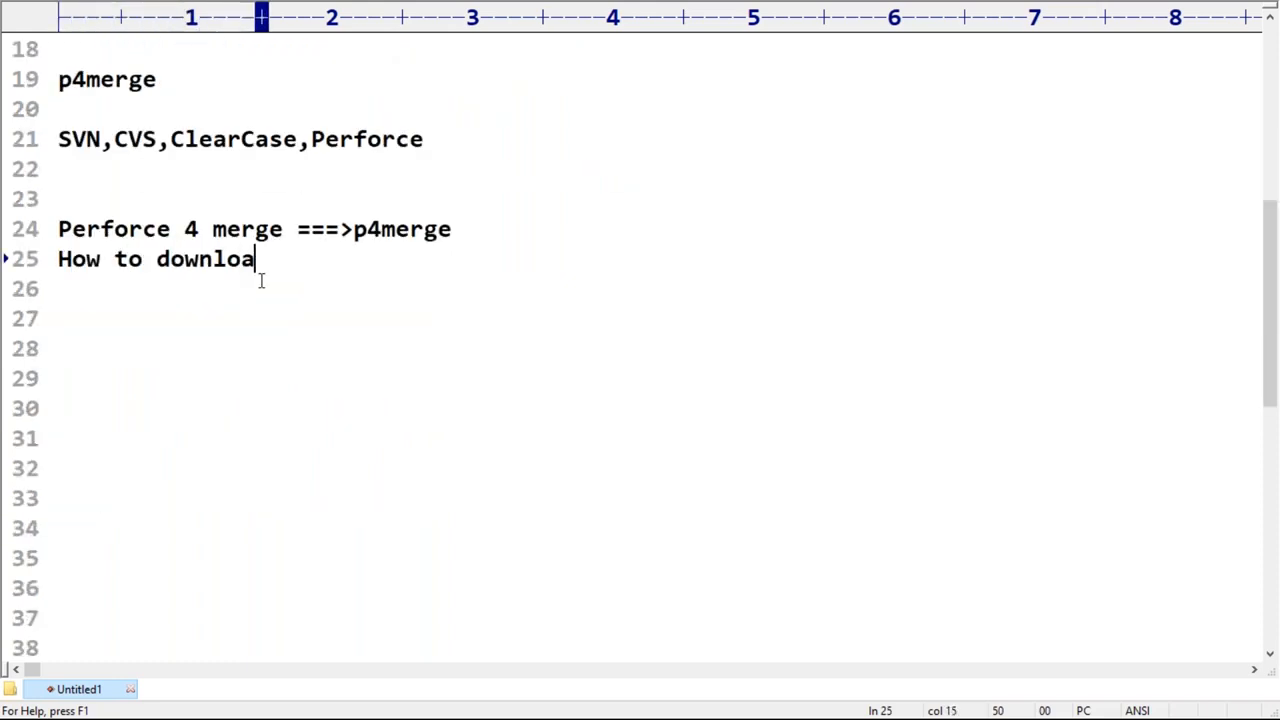
key(BackSpace)
text(ad and )
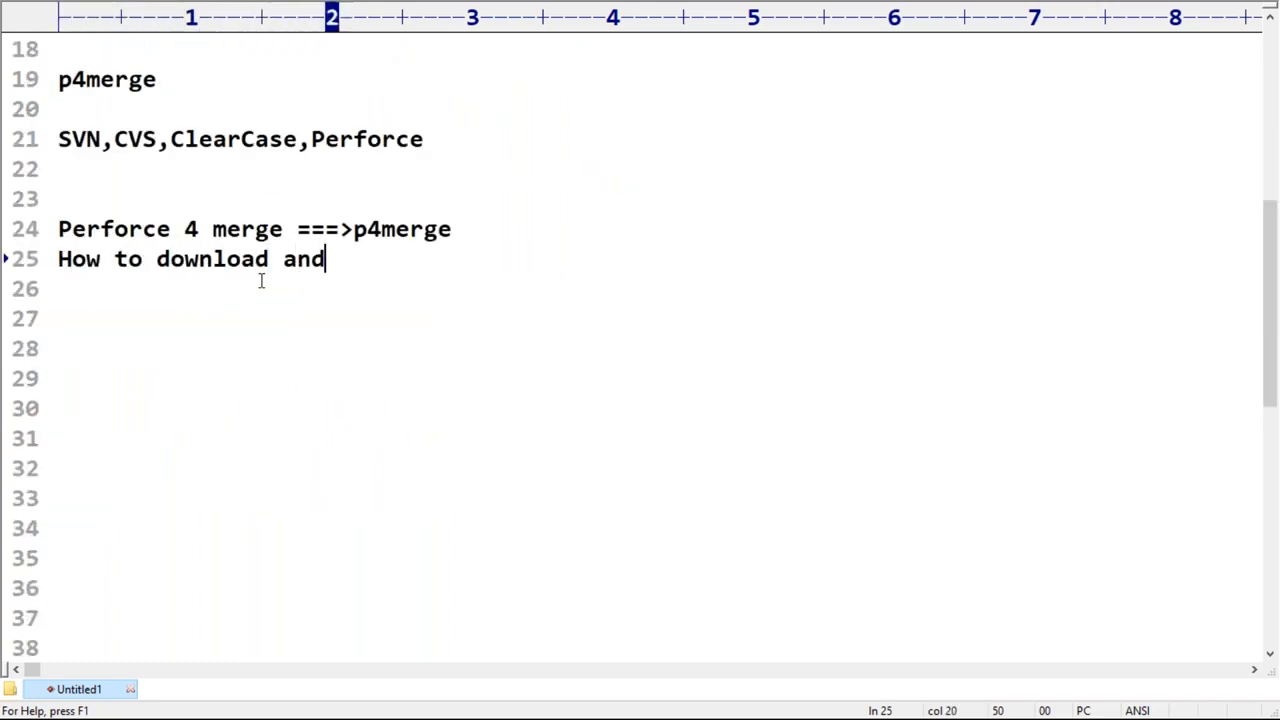
text(install p4merge tool:)
key(Return)
text(------------------------------------------)
key(Return)
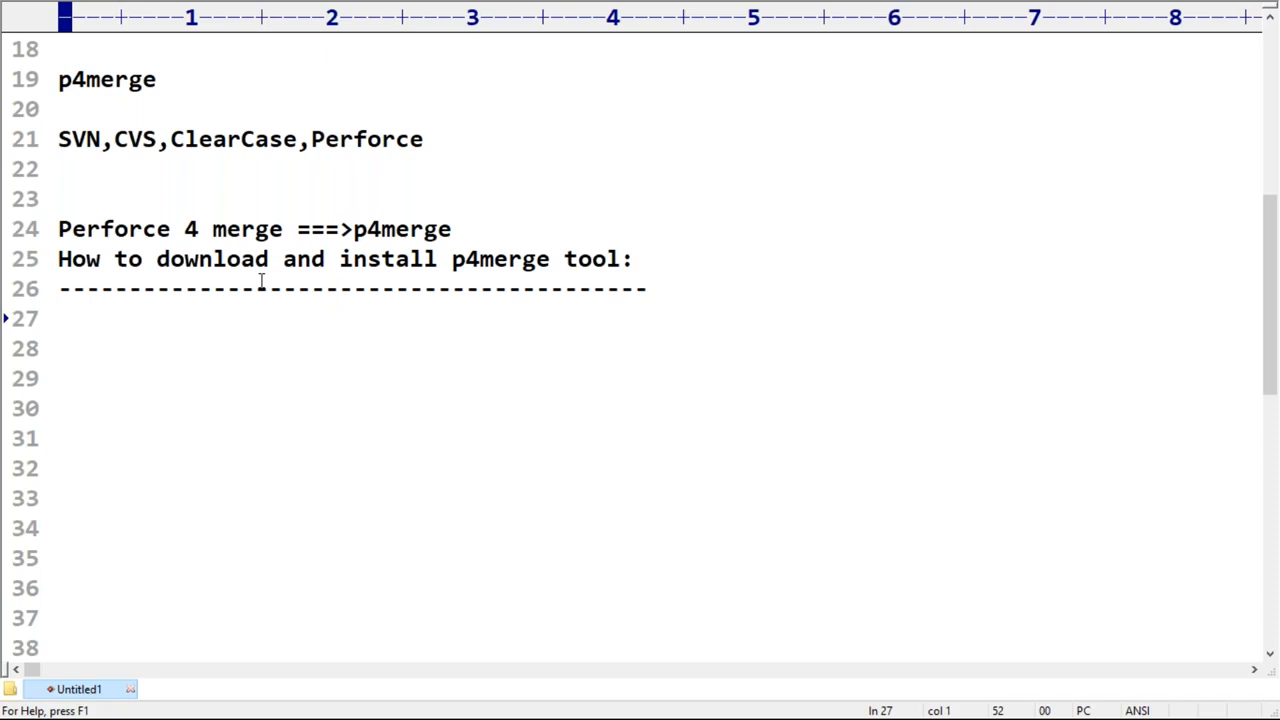
double_click(107, 80)
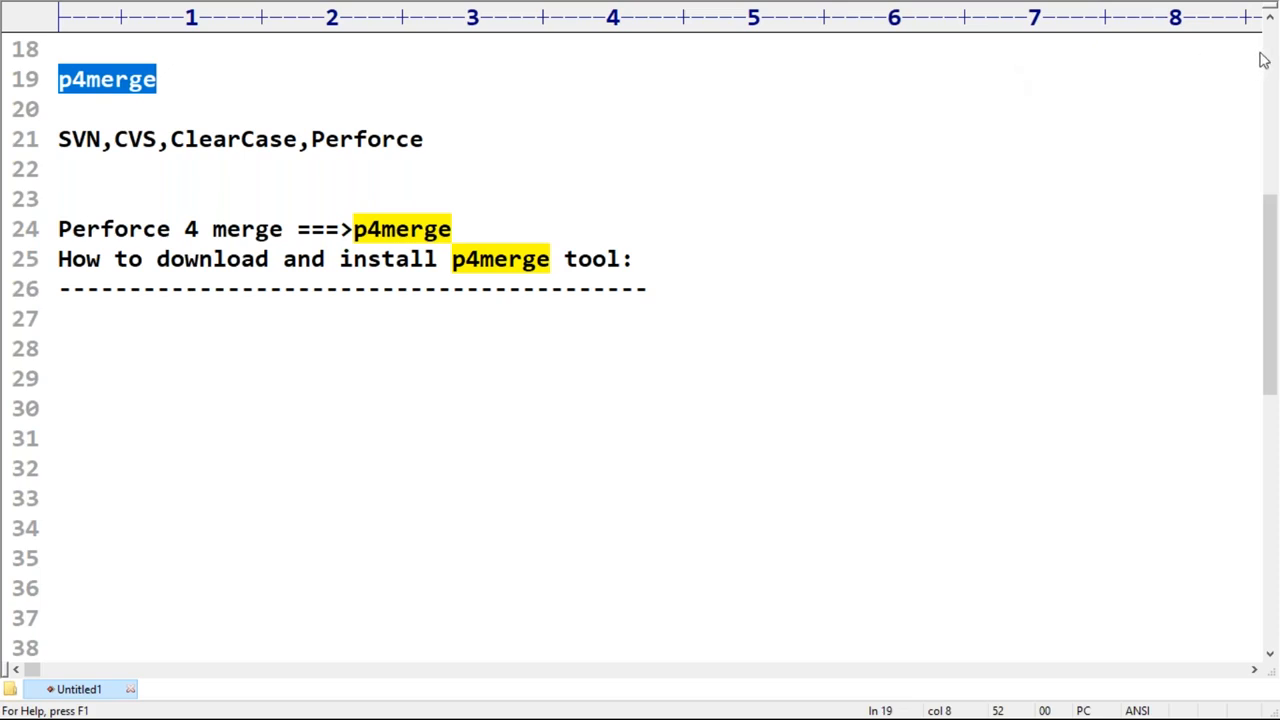
click(101, 323)
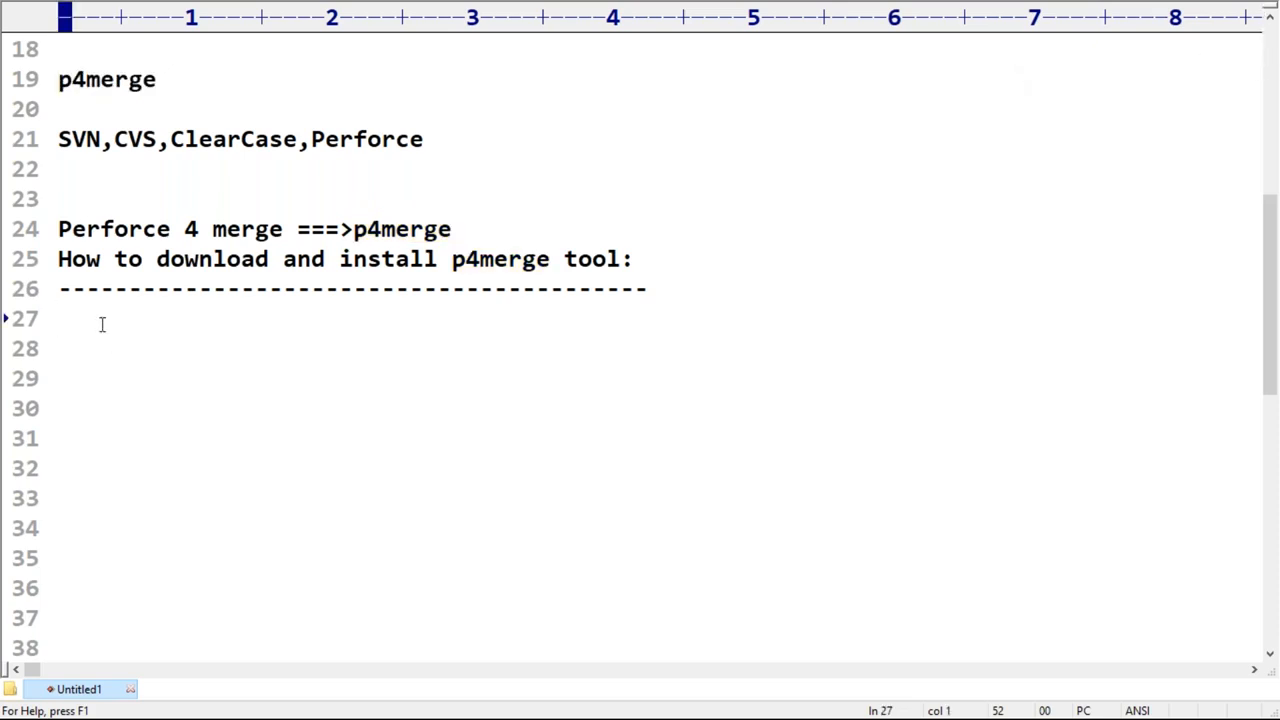
text(Perforce)
key(Home)
text(https://)
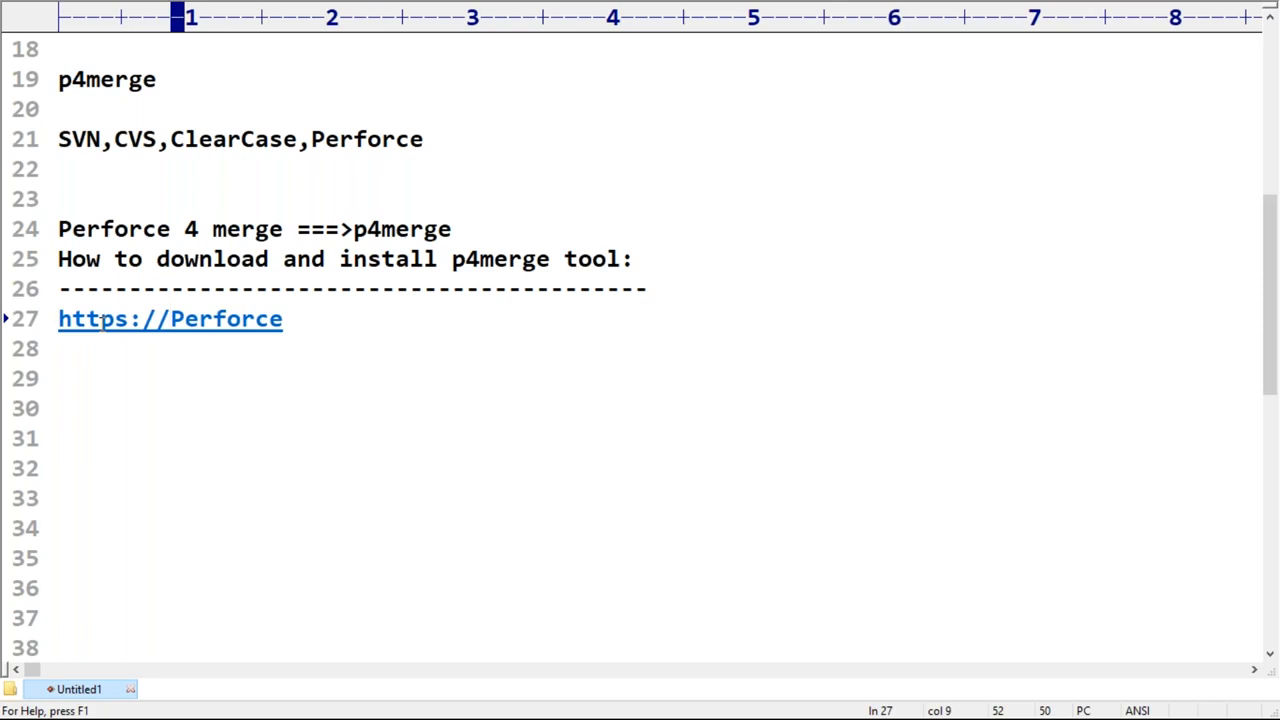
key(Left)
key(Left)
key(Right)
key(Right)
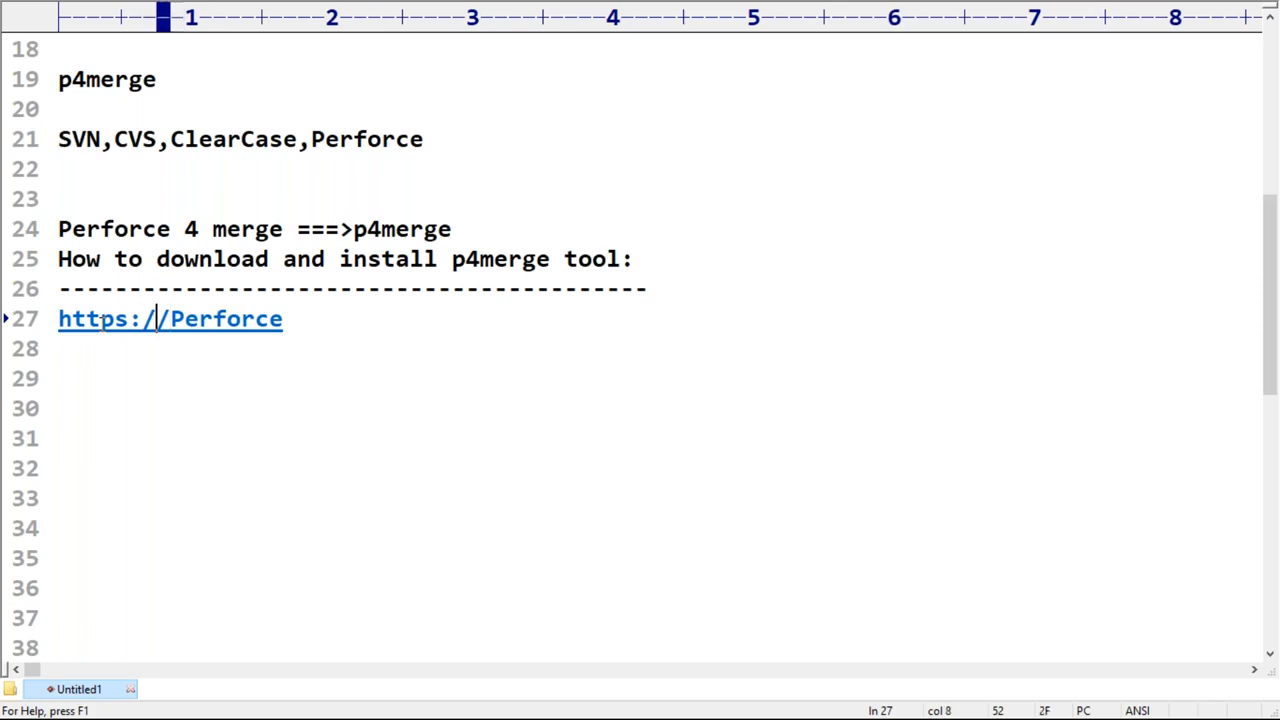
text(www.)
key(End)
text(.com)
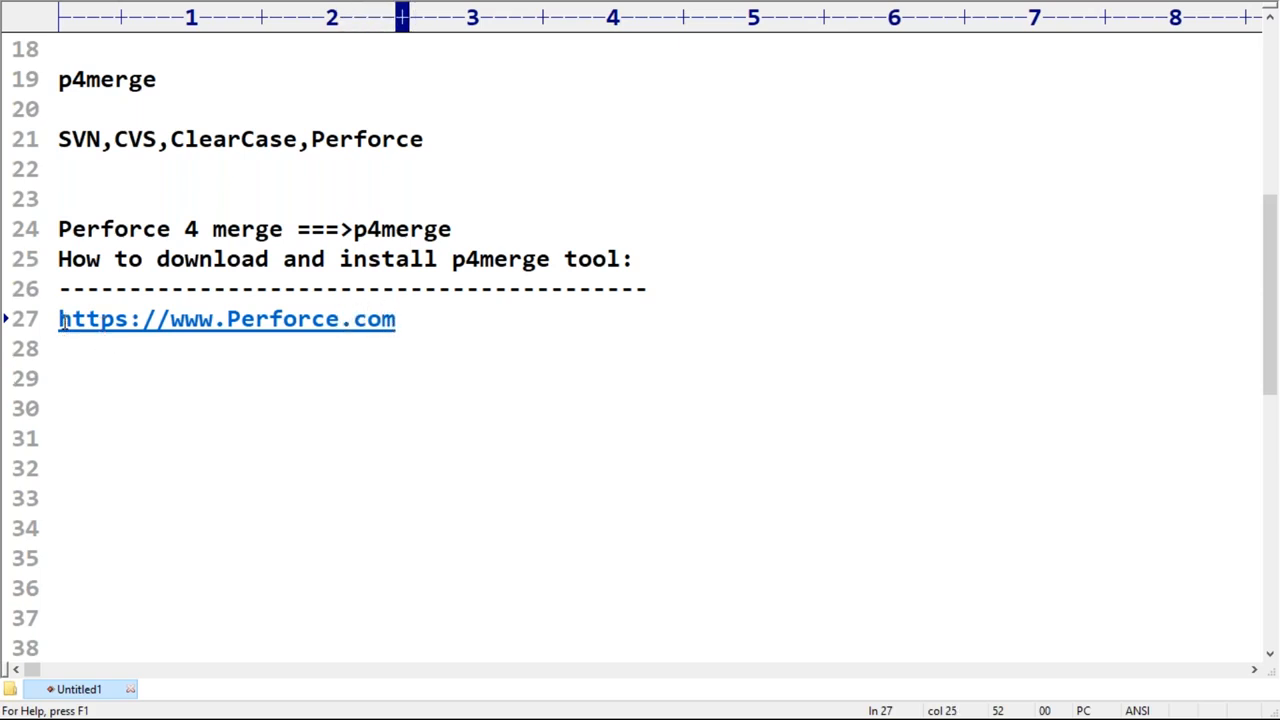
Step: Copy the address from line 27, switch to Chrome and open the Perforce website in a new tab
drag(60, 320, 408, 314)
key(ctrl+c)
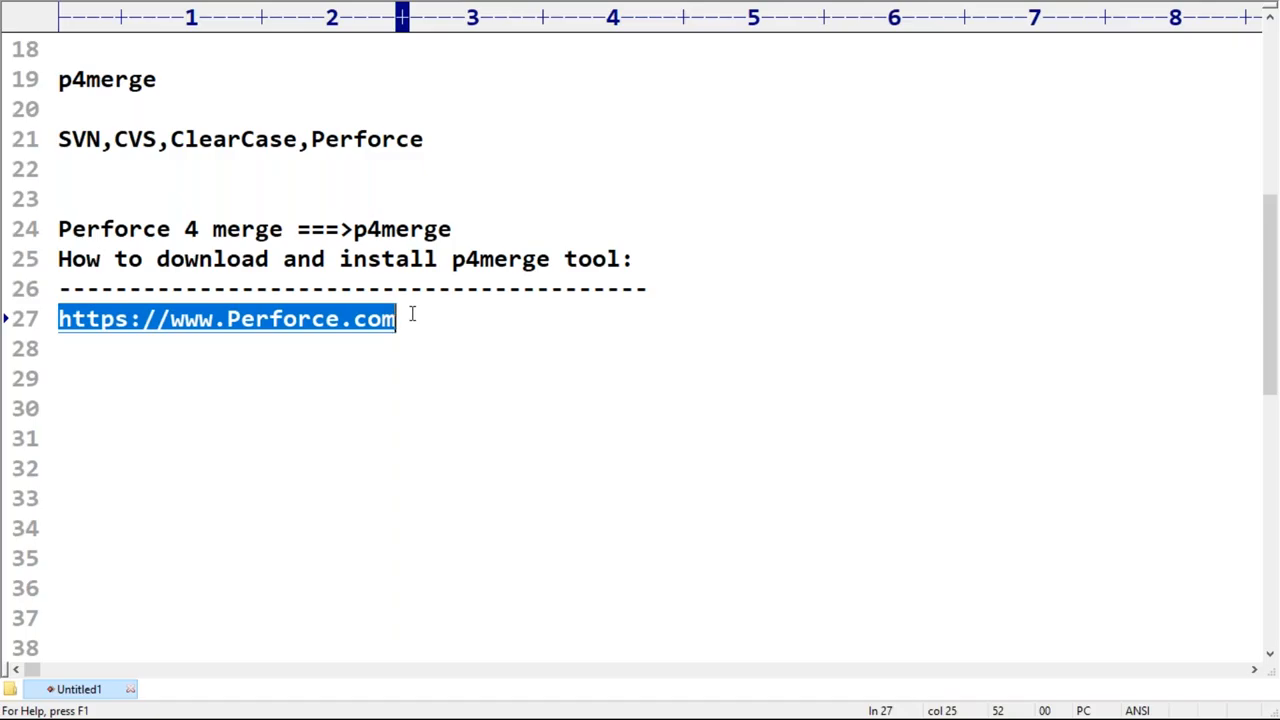
key(super+d)
click(534, 699)
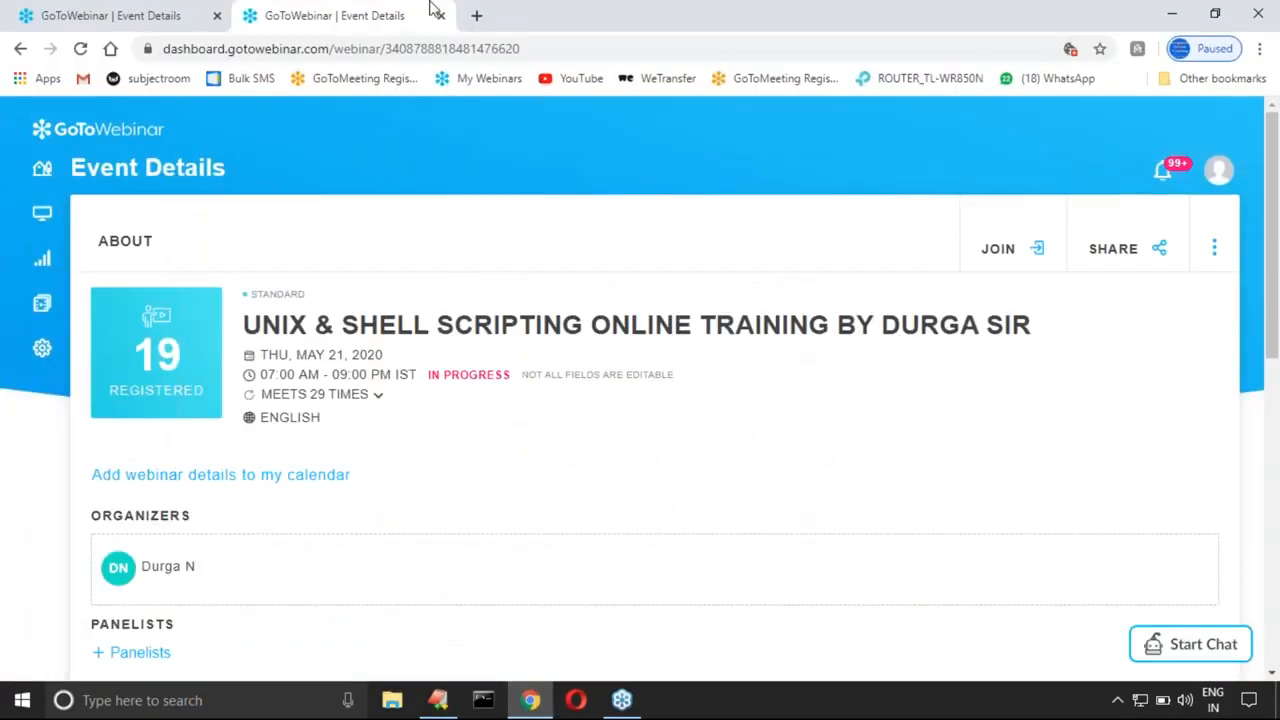
click(476, 15)
key(ctrl+v)
key(Return)
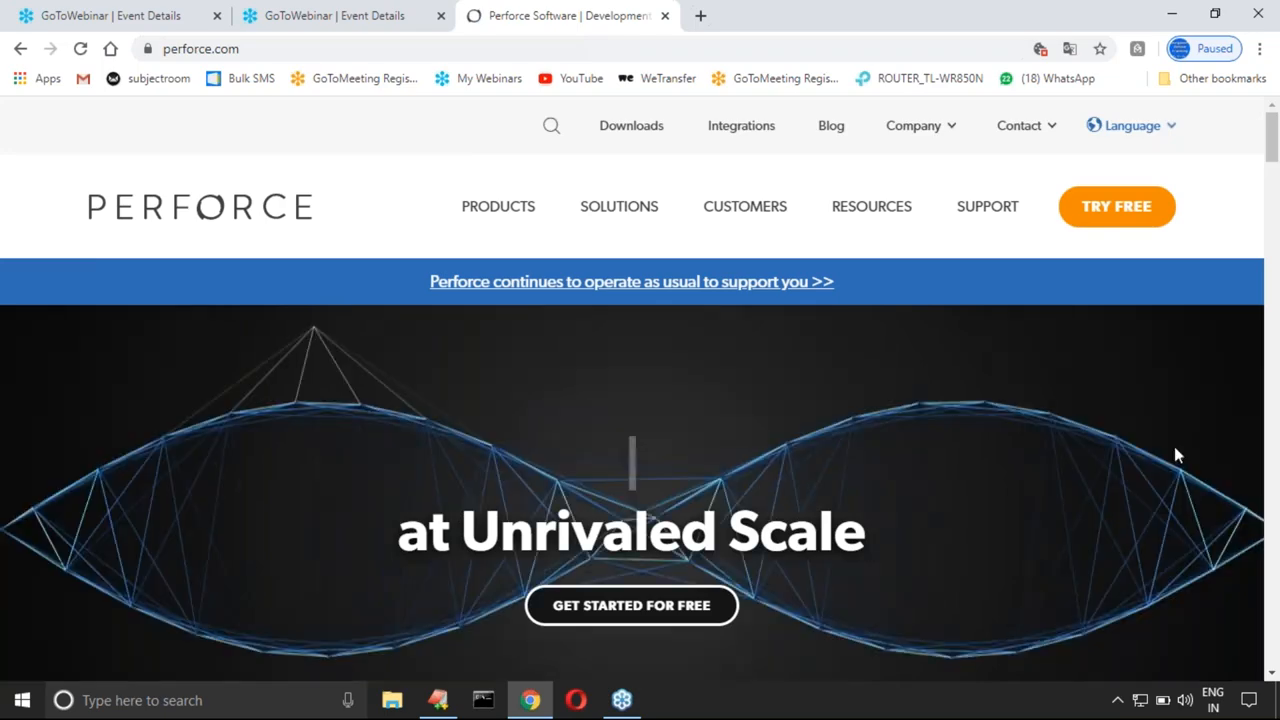
scroll(784, 366, down, 2)
scroll(784, 366, up, 2)
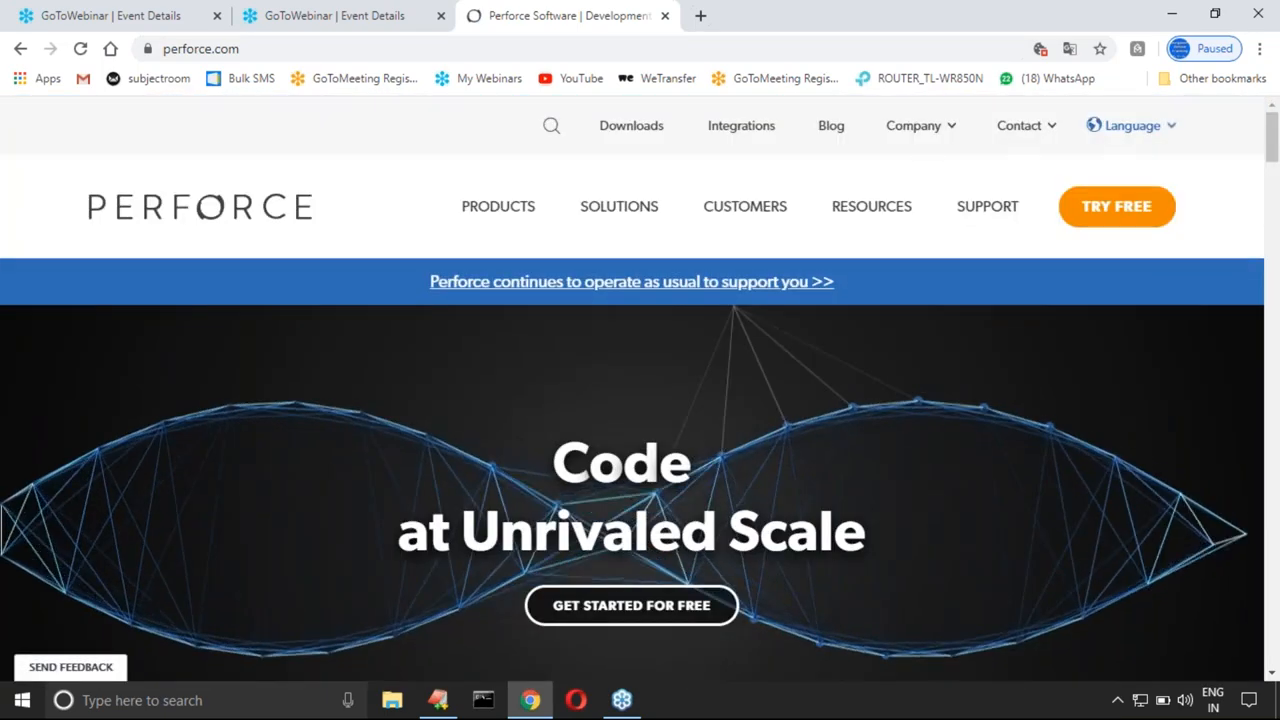
Step: Open the Perforce downloads page and look through the product list for the Helix Visual Merge Tool
click(649, 135)
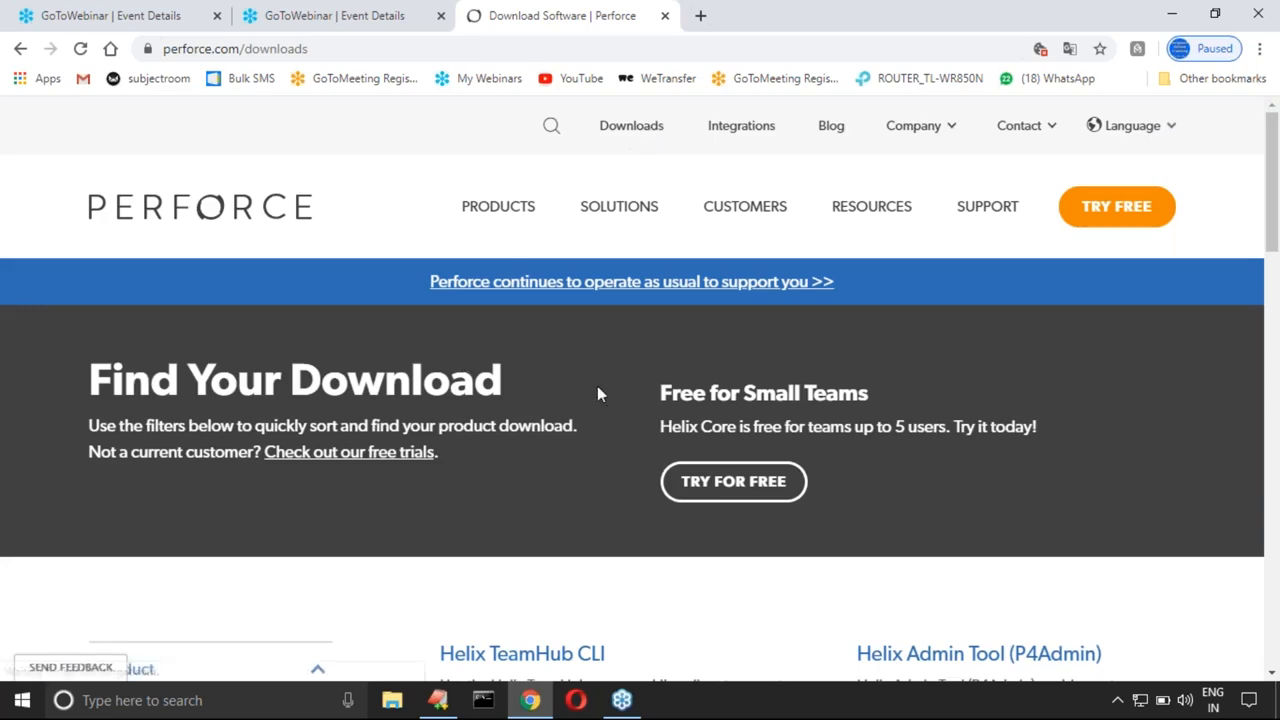
scroll(700, 366, down, 3)
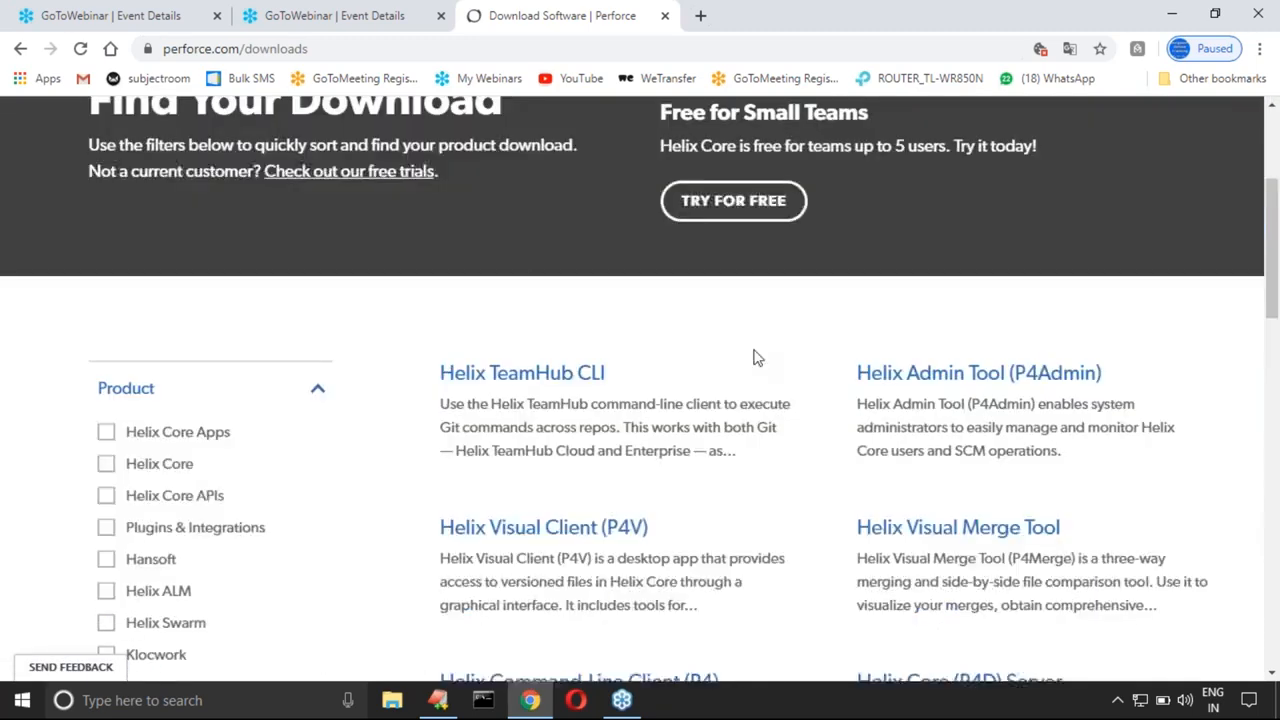
scroll(787, 299, down, 1)
scroll(789, 297, down, 2)
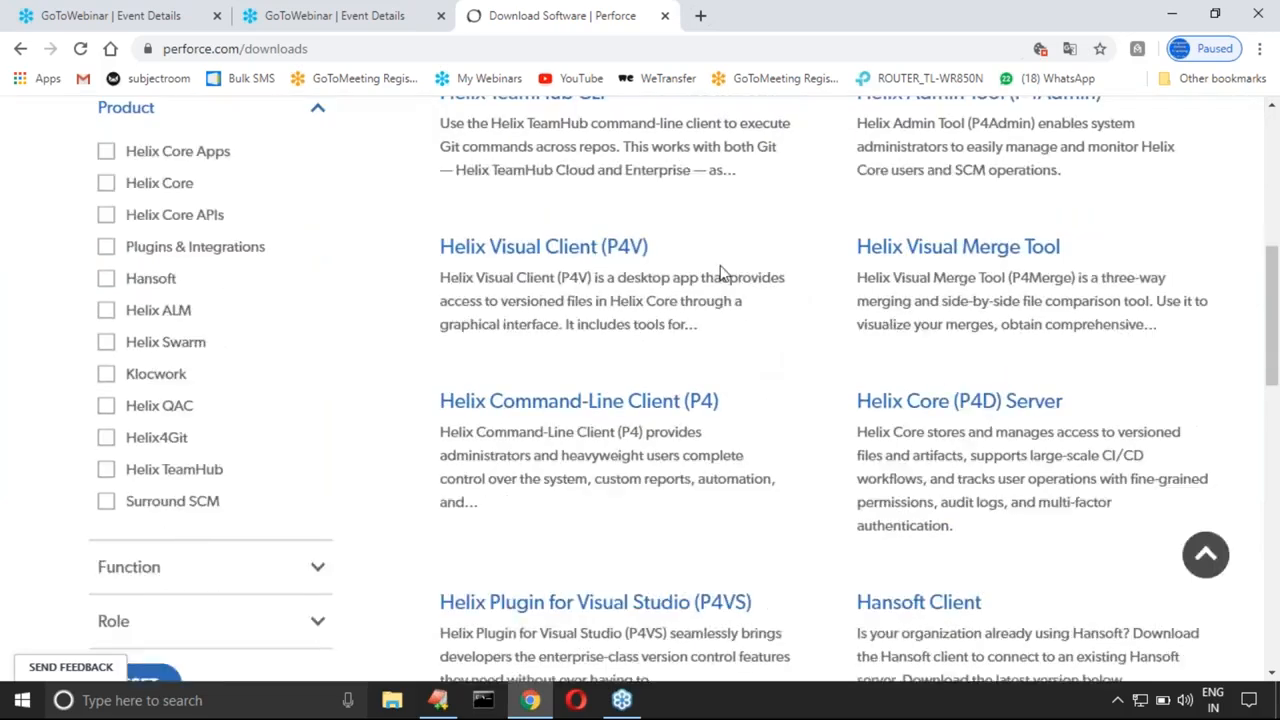
scroll(723, 274, up, 2)
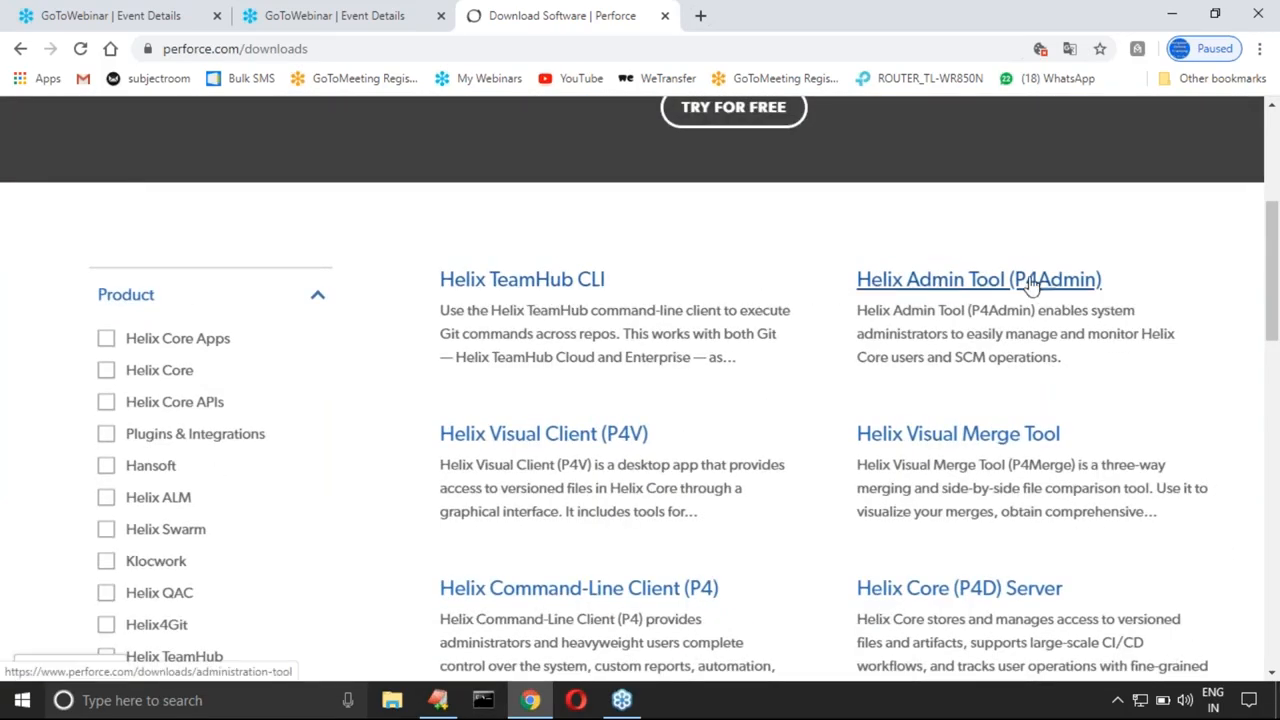
scroll(1062, 282, down, 1)
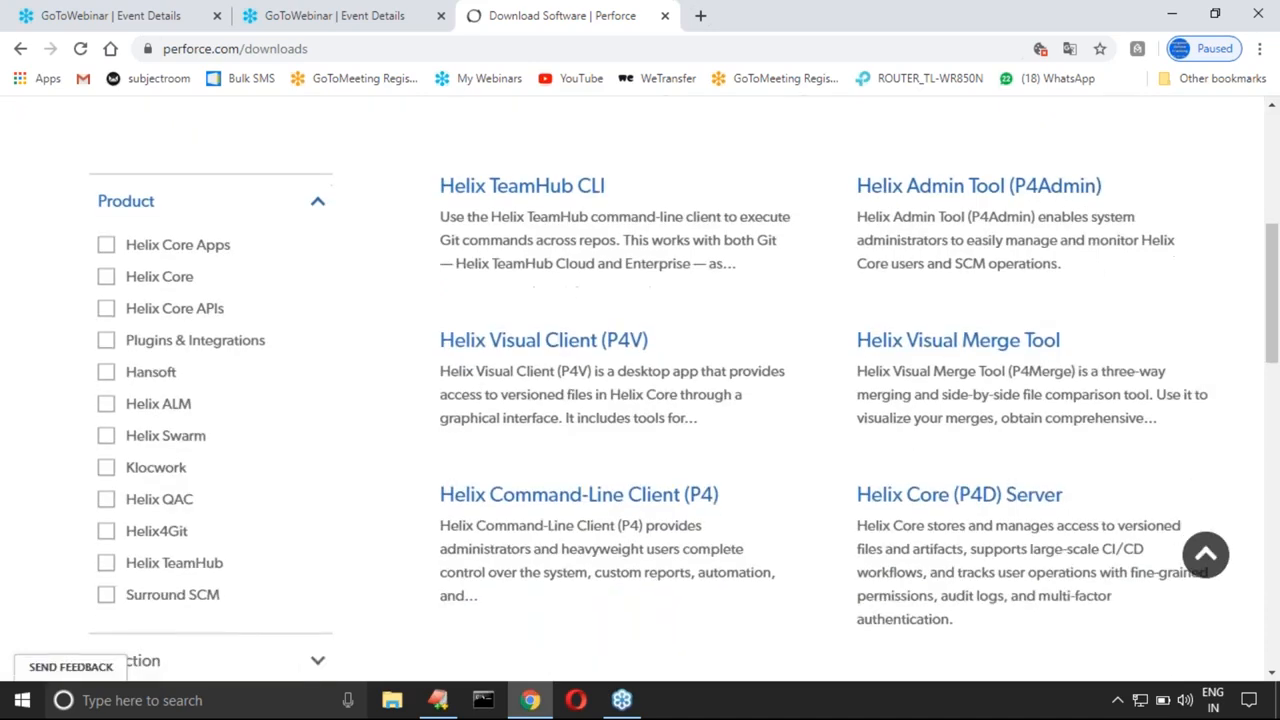
scroll(1078, 335, down, 1)
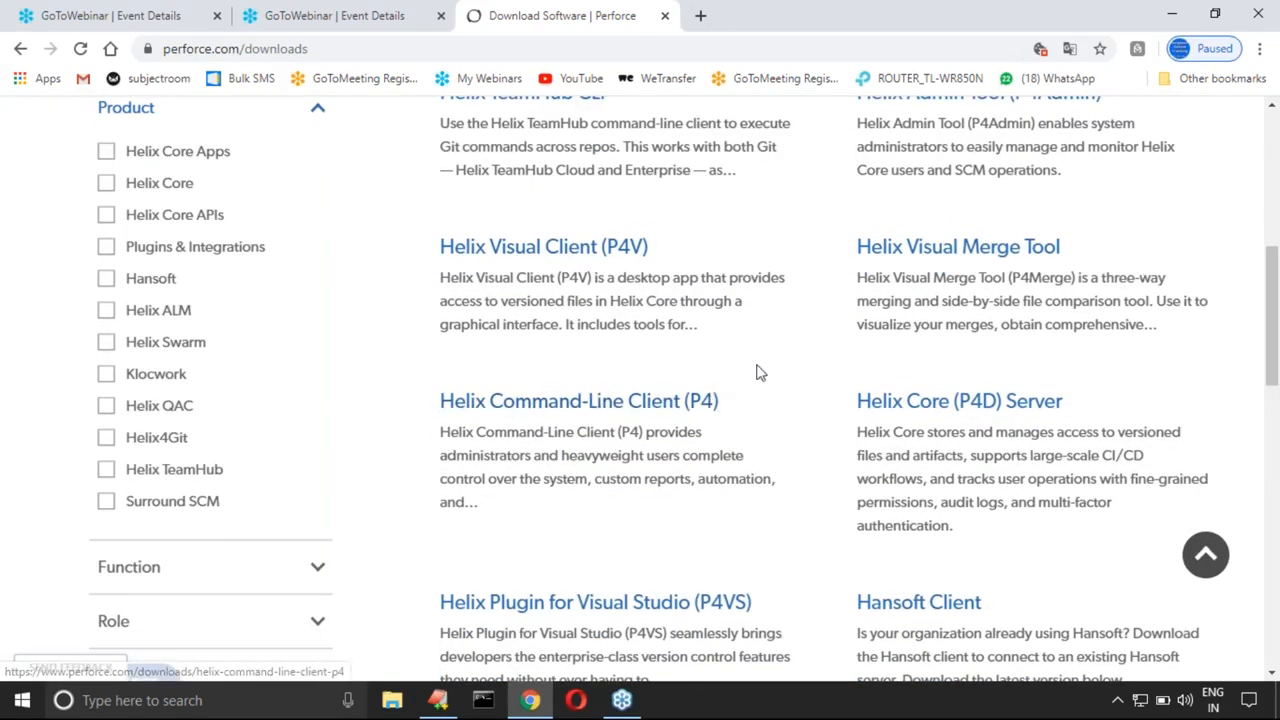
scroll(757, 371, down, 5)
scroll(748, 380, up, 6)
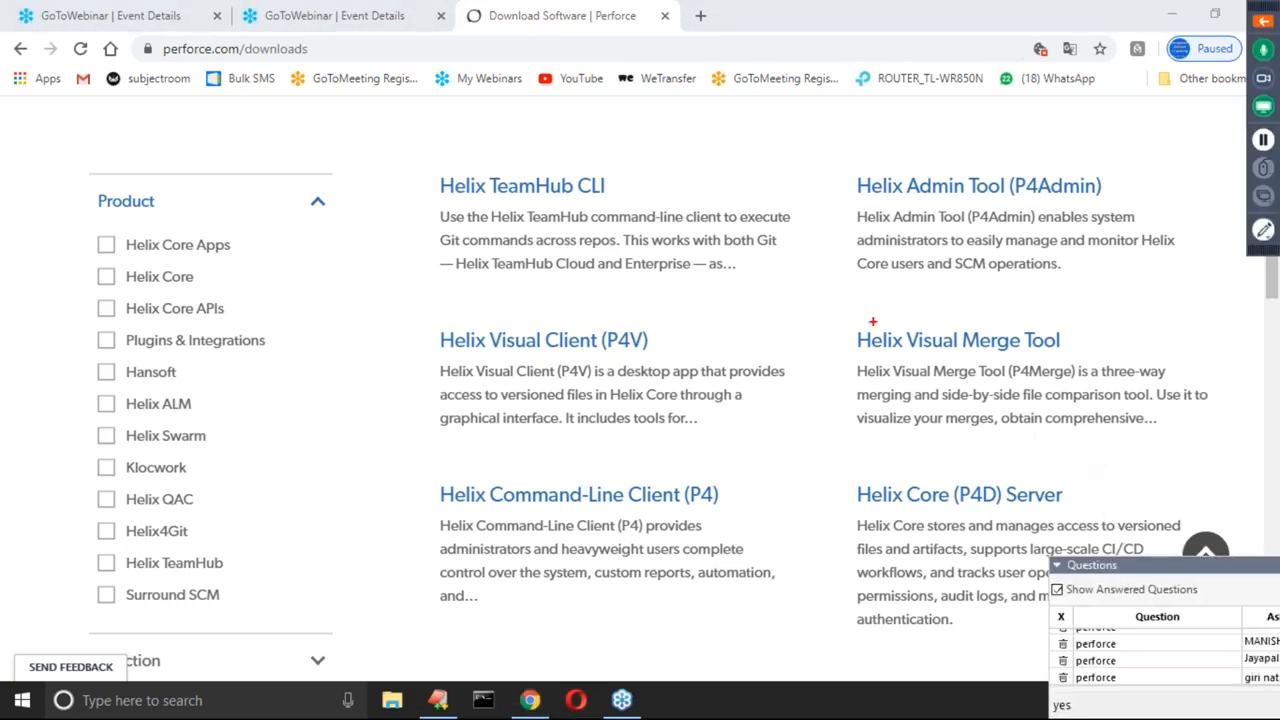
Step: Mark the Helix Visual Merge Tool entry and its P4Merge name with red boxes, and open that tool's download page
mouse_move(818, 307)
mouse_down()
mouse_move(991, 449)
mouse_move(1203, 450)
mouse_up()
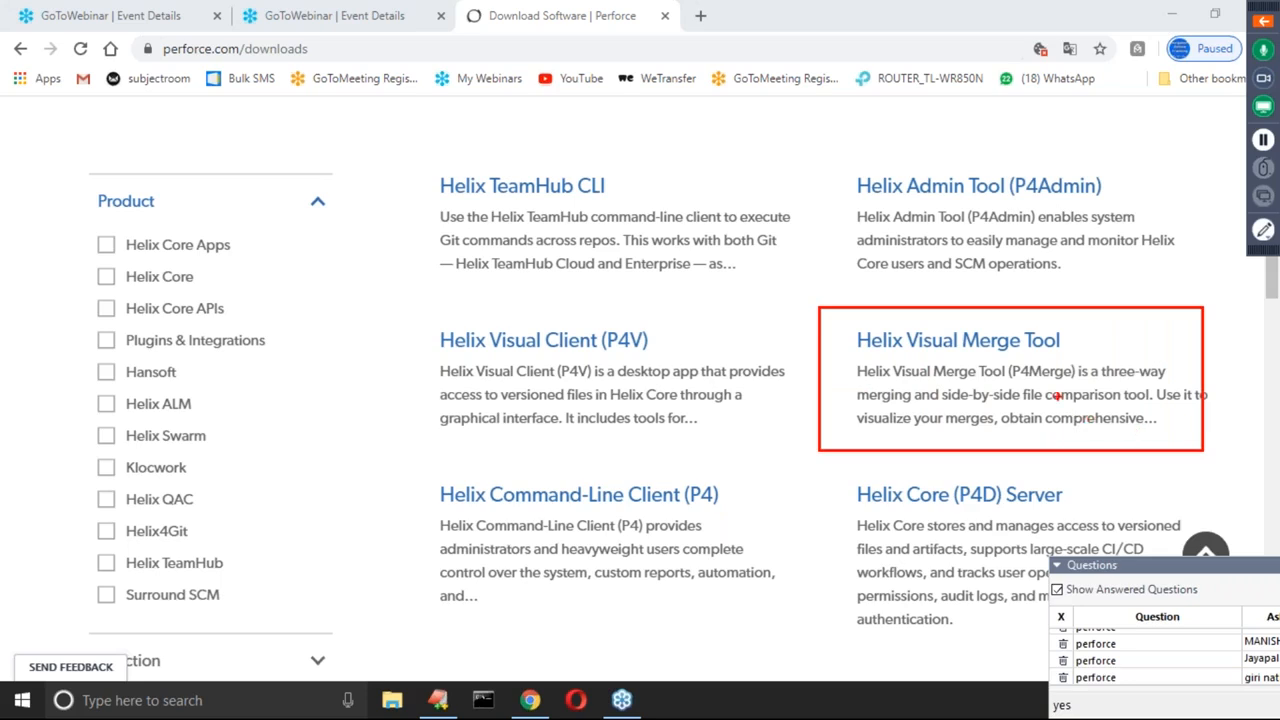
drag(1002, 353, 1077, 386)
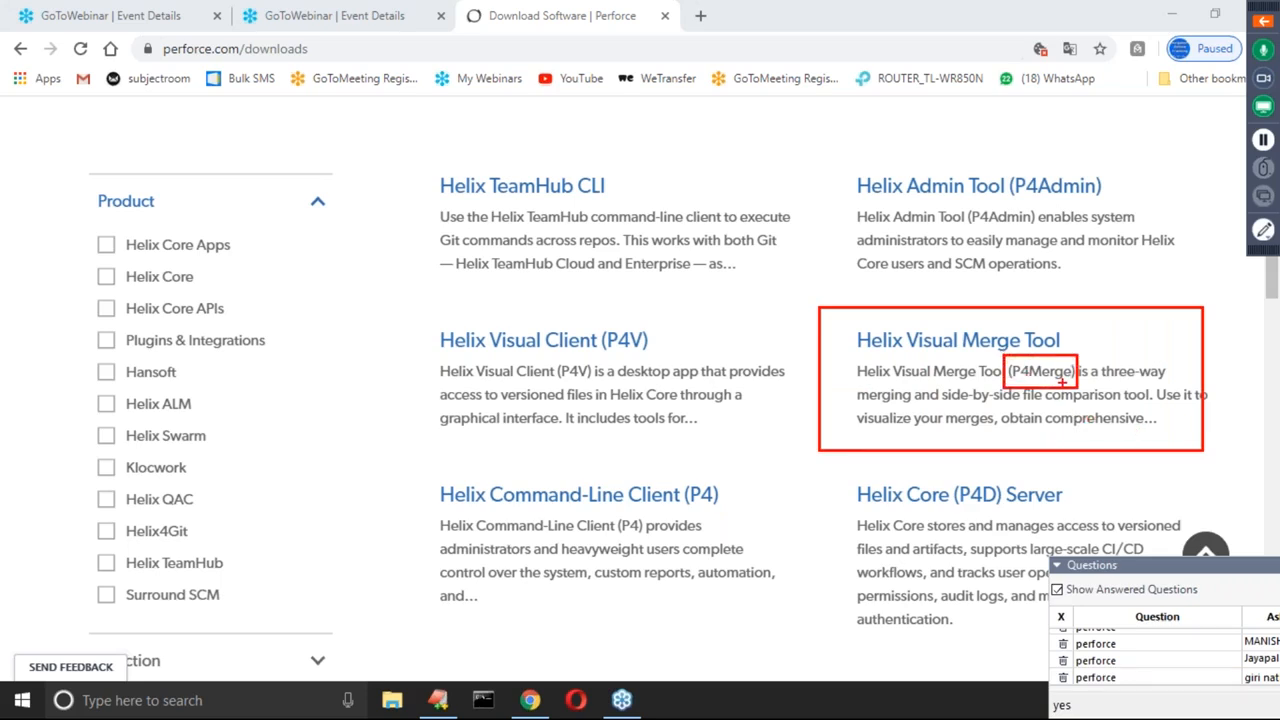
key(Escape)
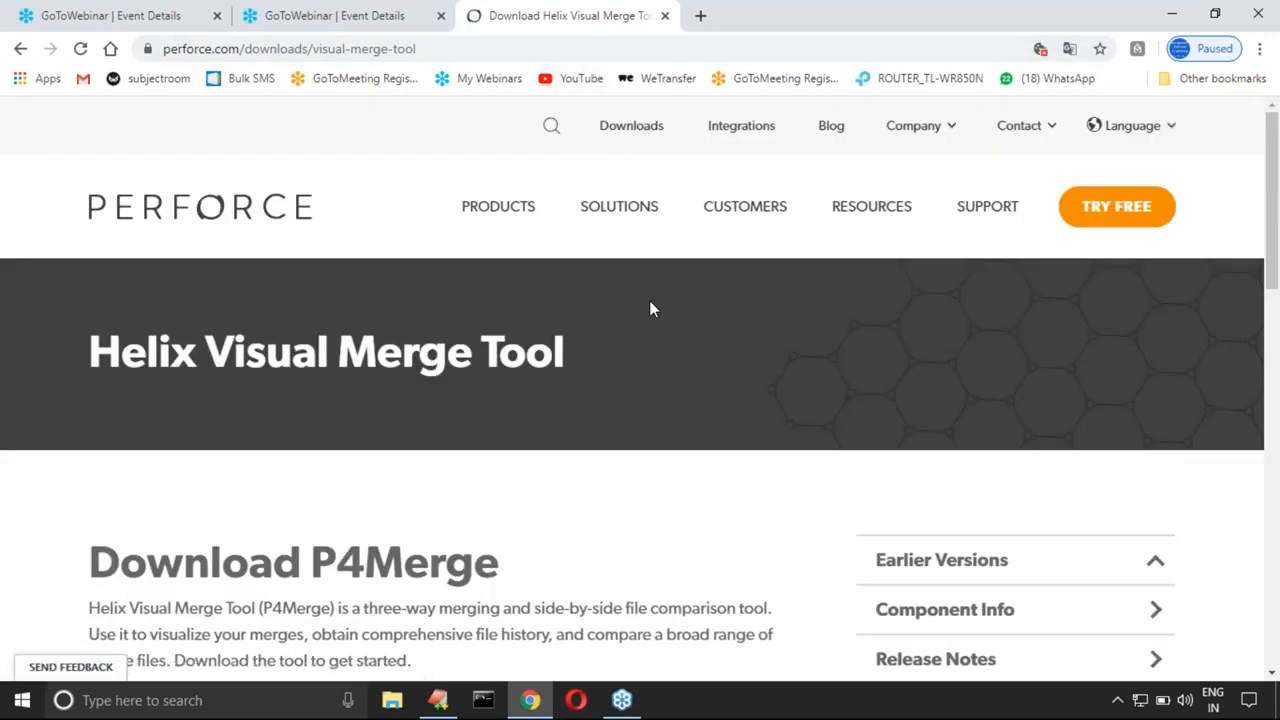
Step: Set the P4Merge download's family to Windows and its platform to Windows (x64)
scroll(650, 303, down, 3)
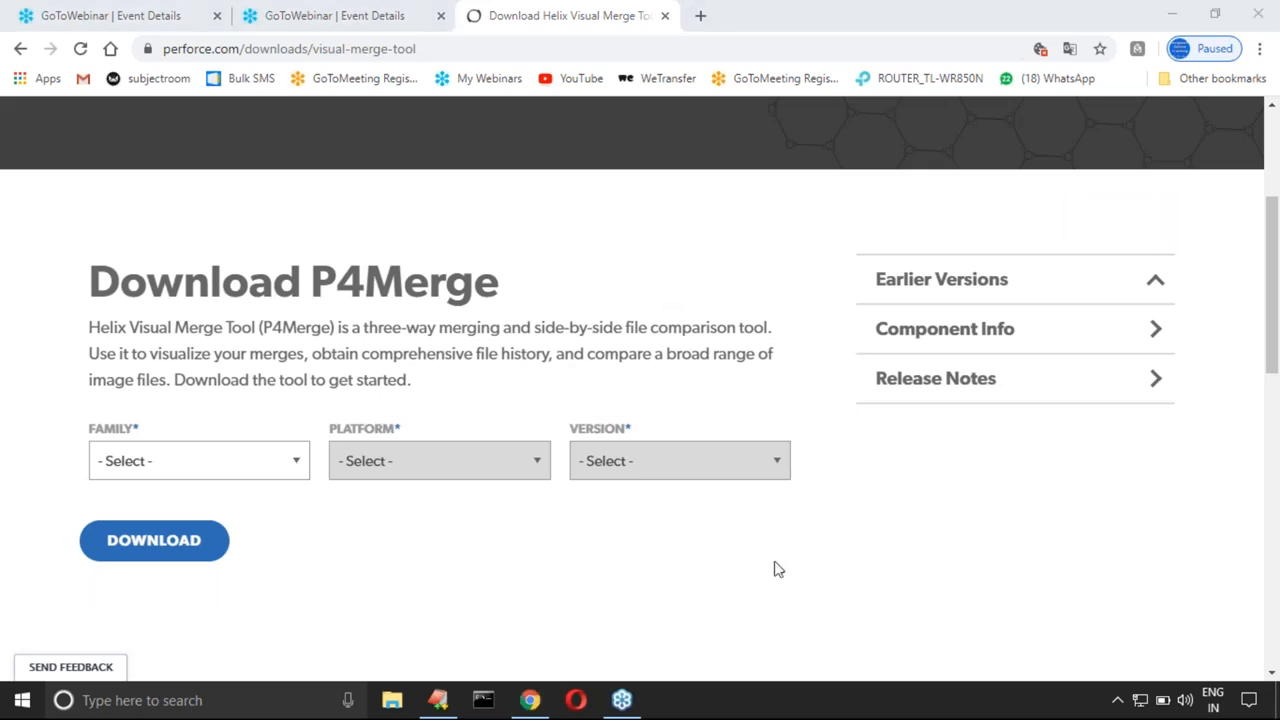
click(651, 602)
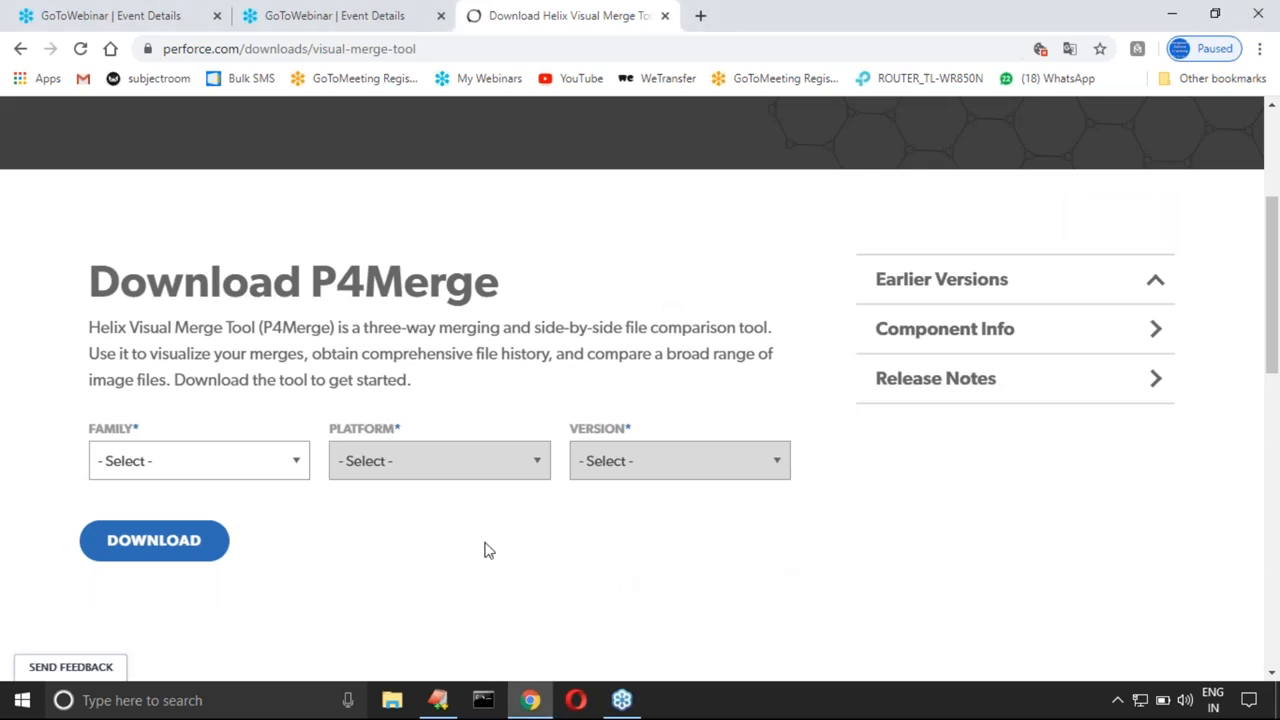
click(296, 461)
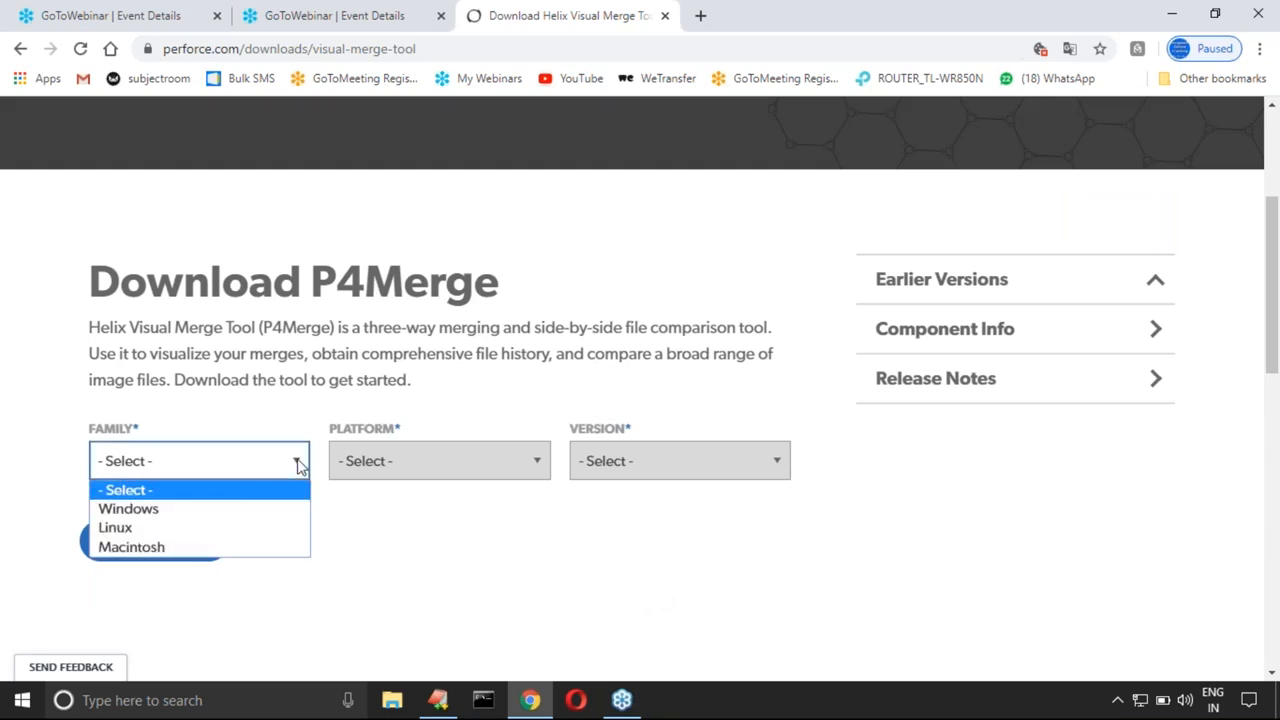
click(270, 517)
click(530, 460)
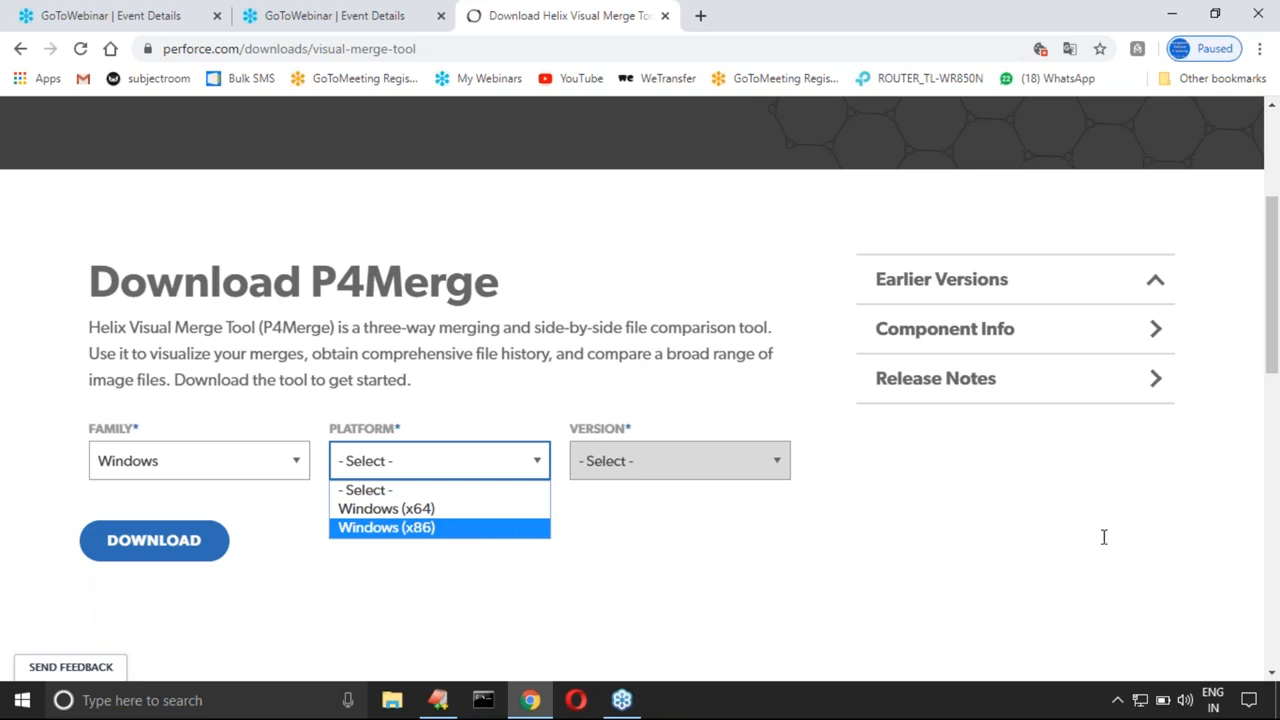
click(1108, 385)
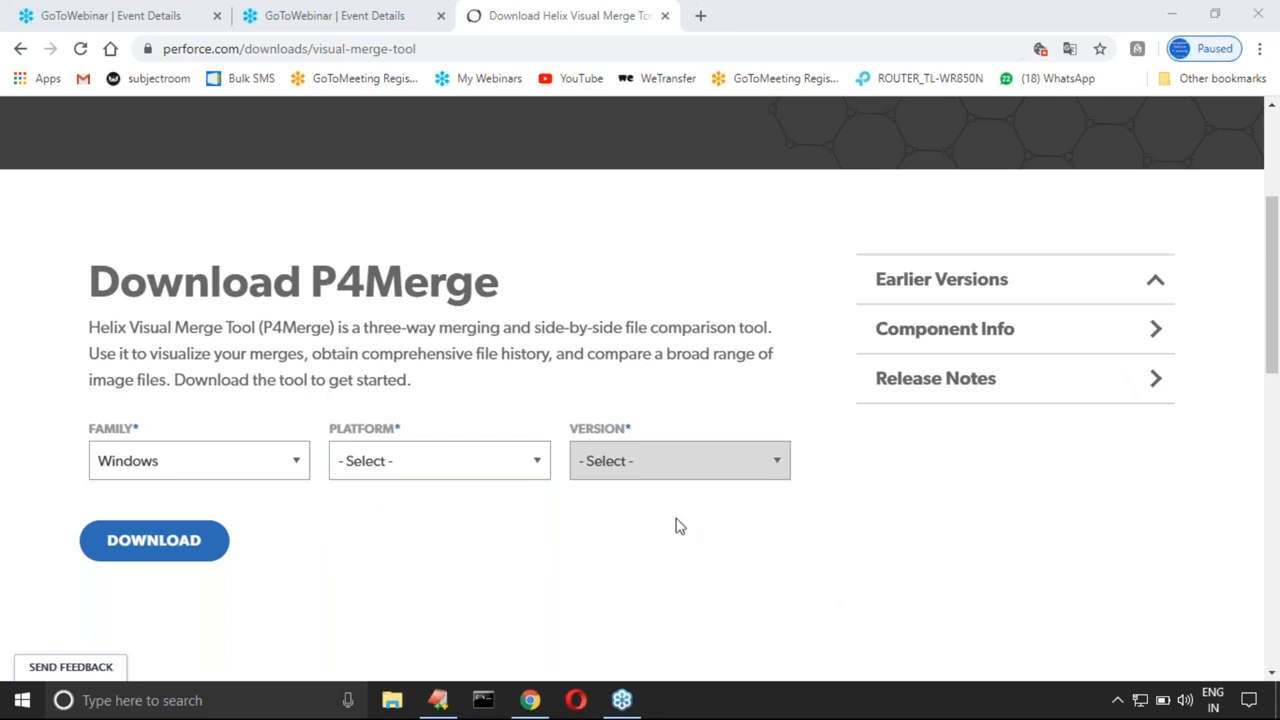
click(540, 468)
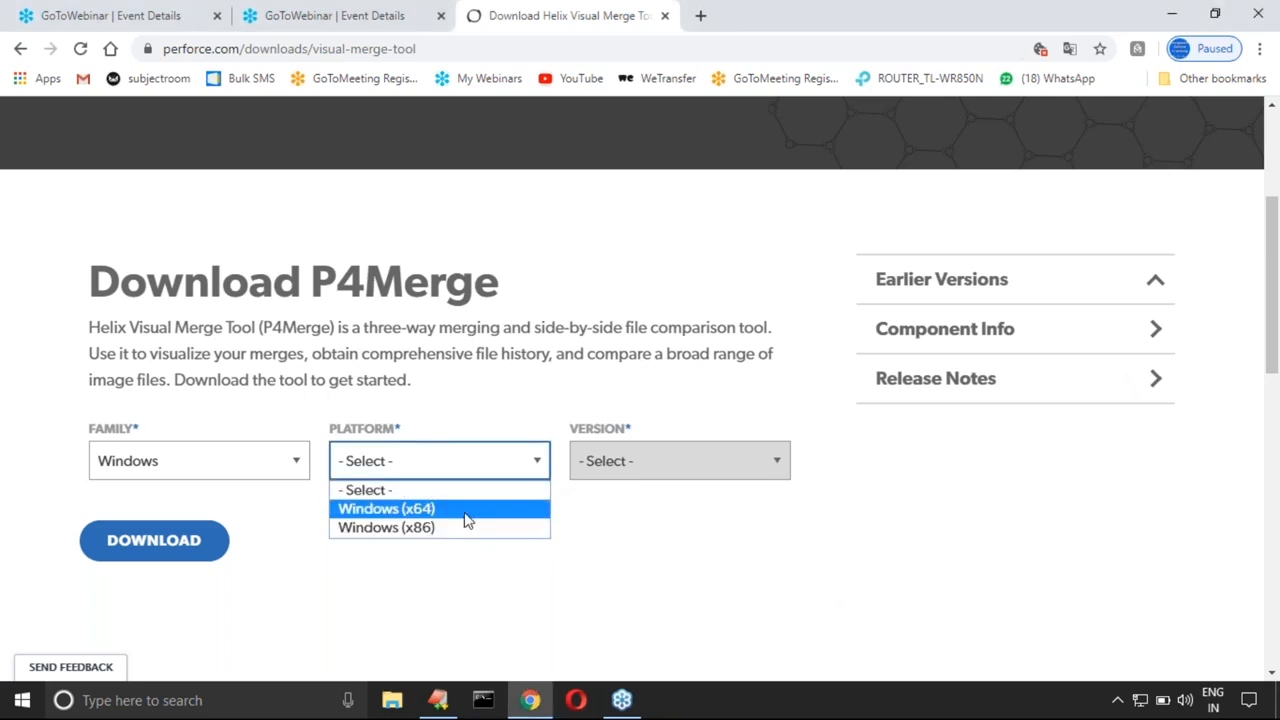
click(465, 519)
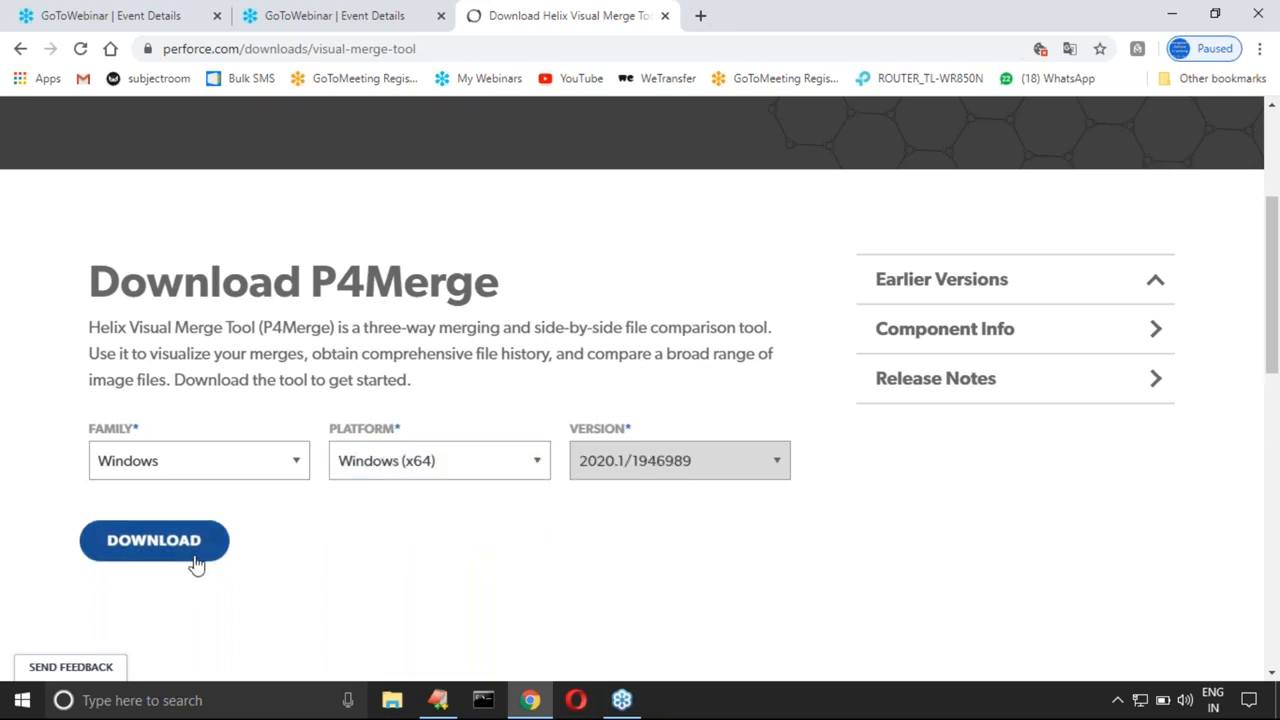
Step: Download Helix Visual Merge Tool 2020.1/1946989 while skipping registration, and mark the downloading p4vinst64 (1).exe with a box
scroll(191, 560, down, 3)
scroll(185, 460, up, 2)
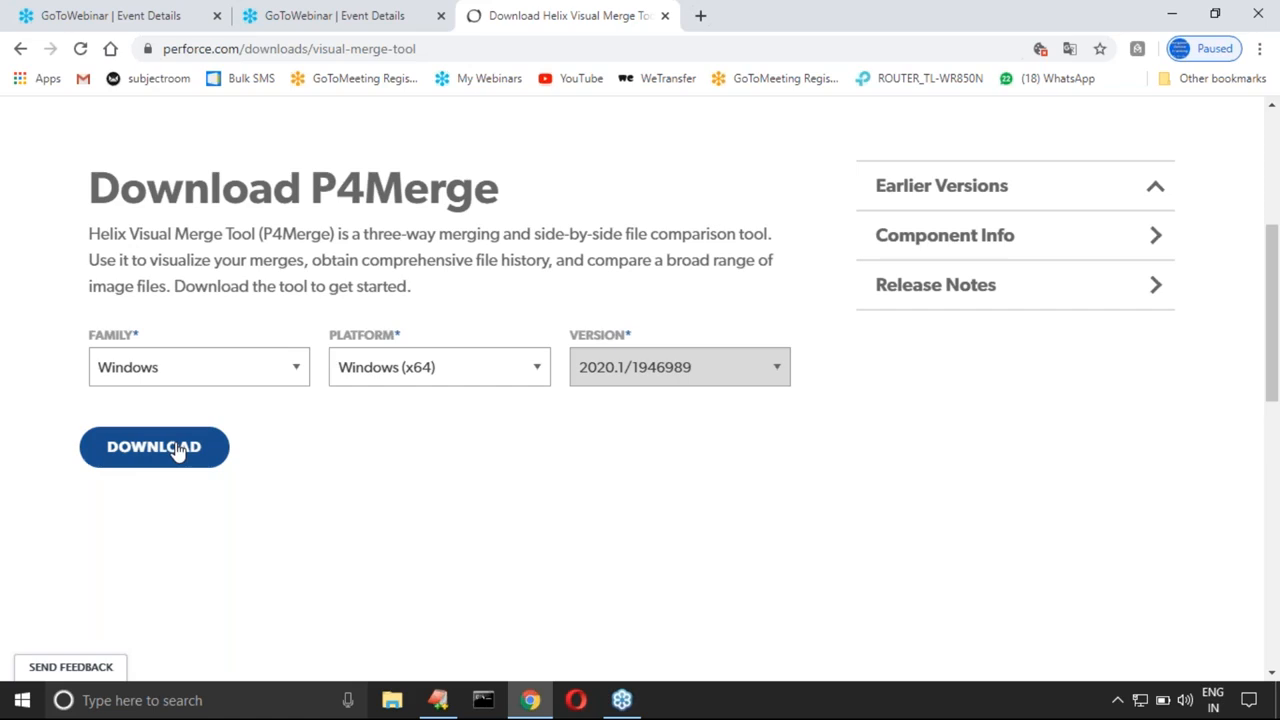
click(177, 449)
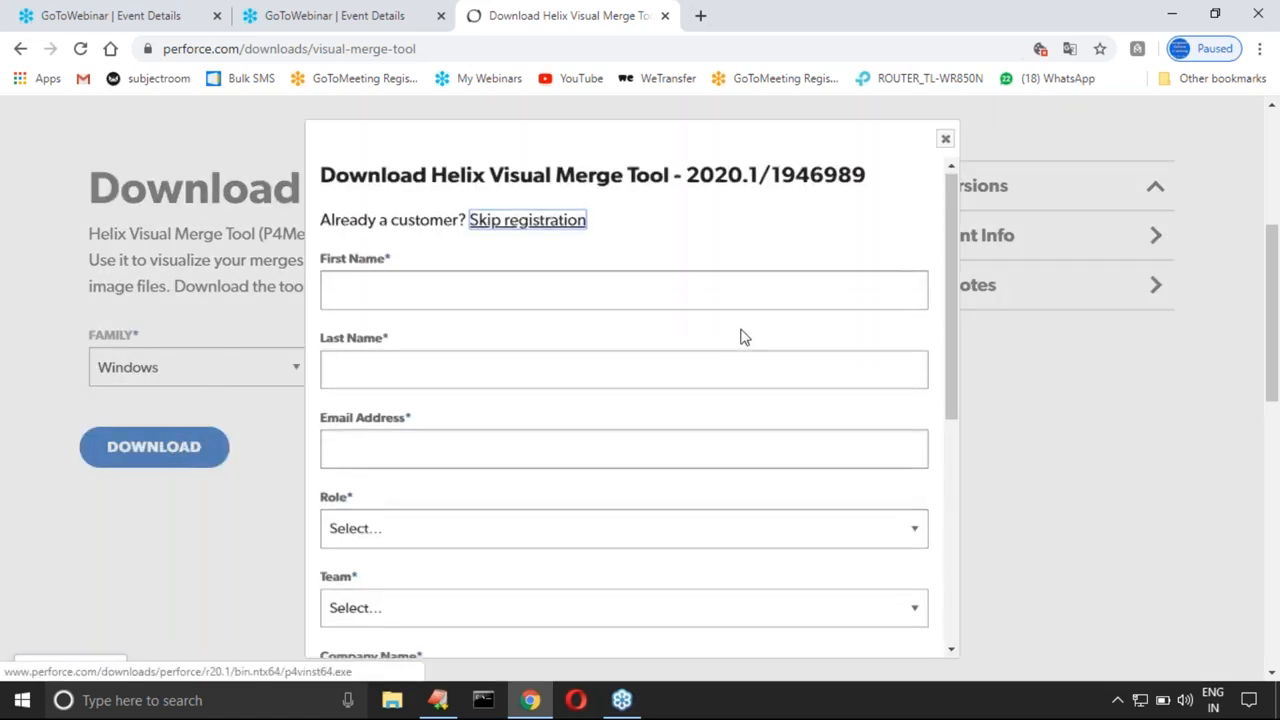
scroll(743, 337, down, 8)
scroll(624, 407, up, 5)
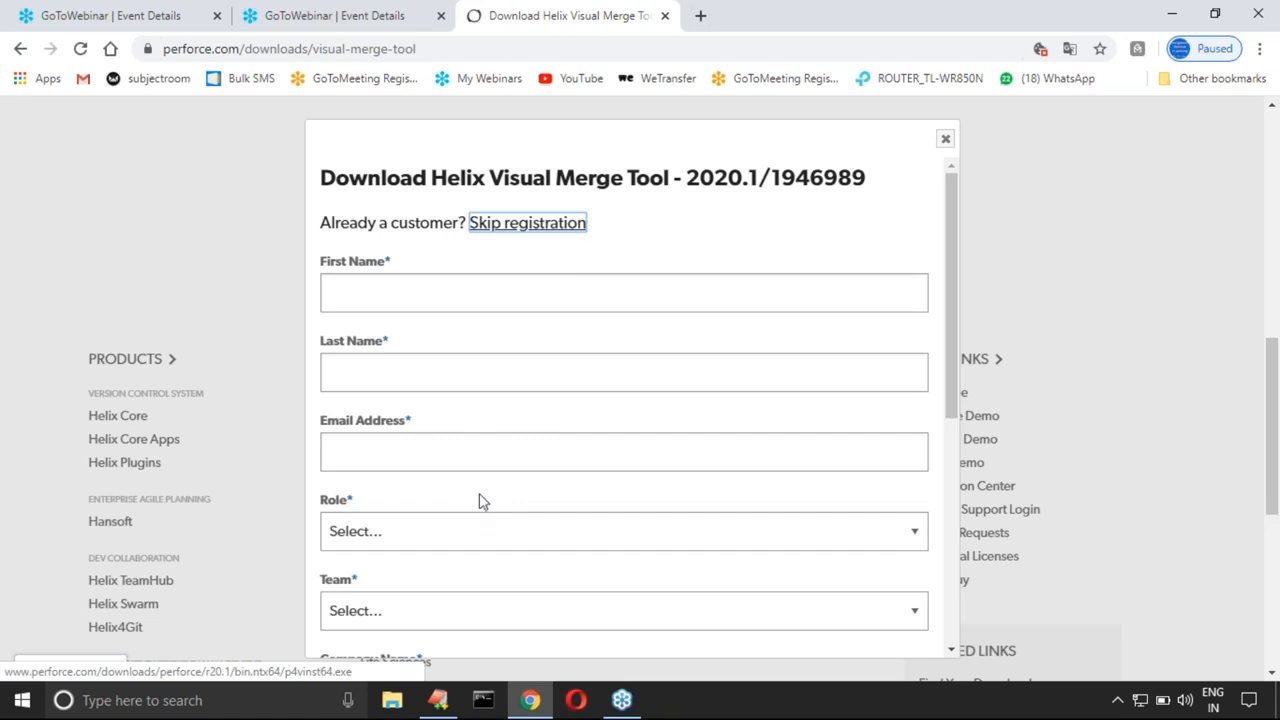
click(558, 230)
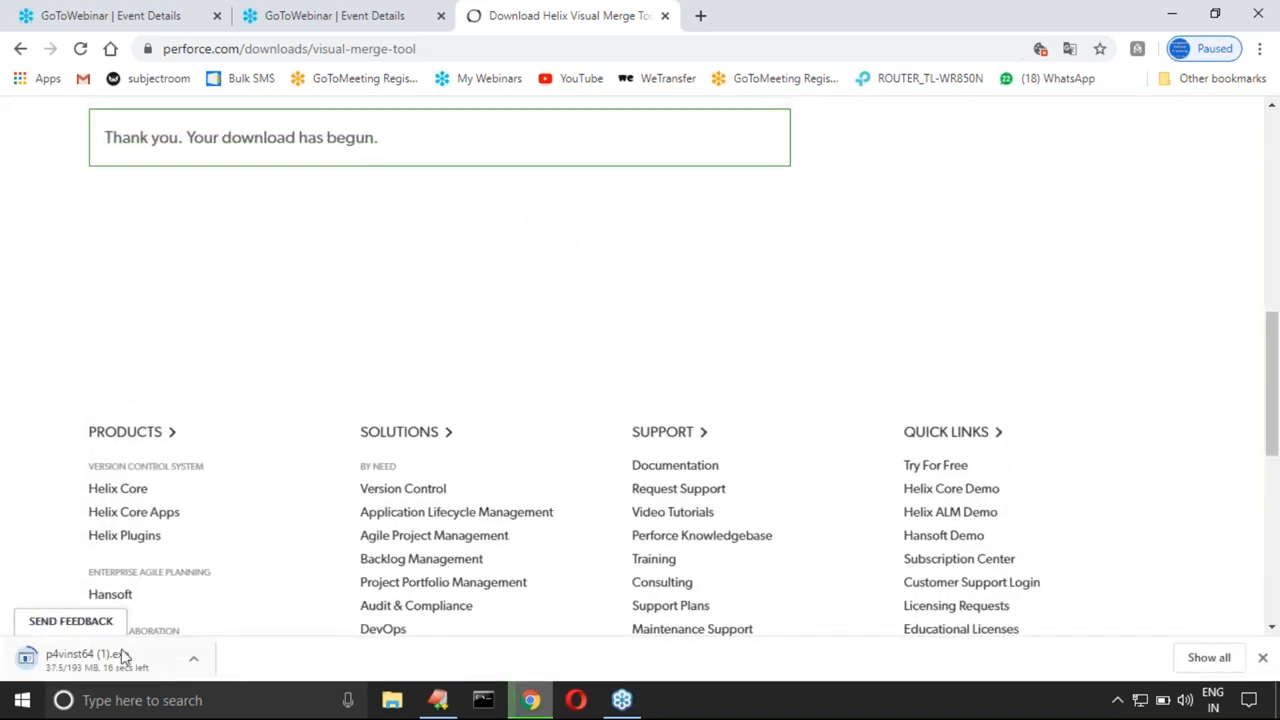
scroll(286, 287, down, 1)
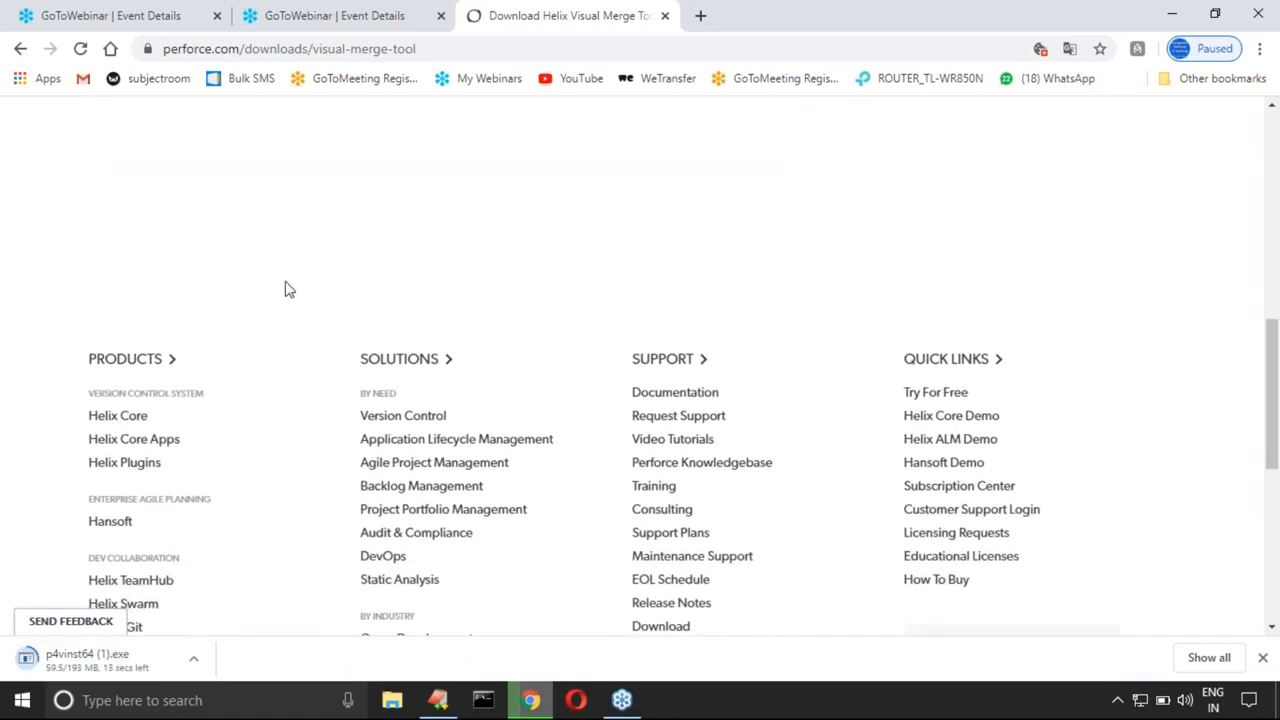
mouse_move(2, 628)
mouse_down()
mouse_move(110, 684)
mouse_move(200, 686)
mouse_up()
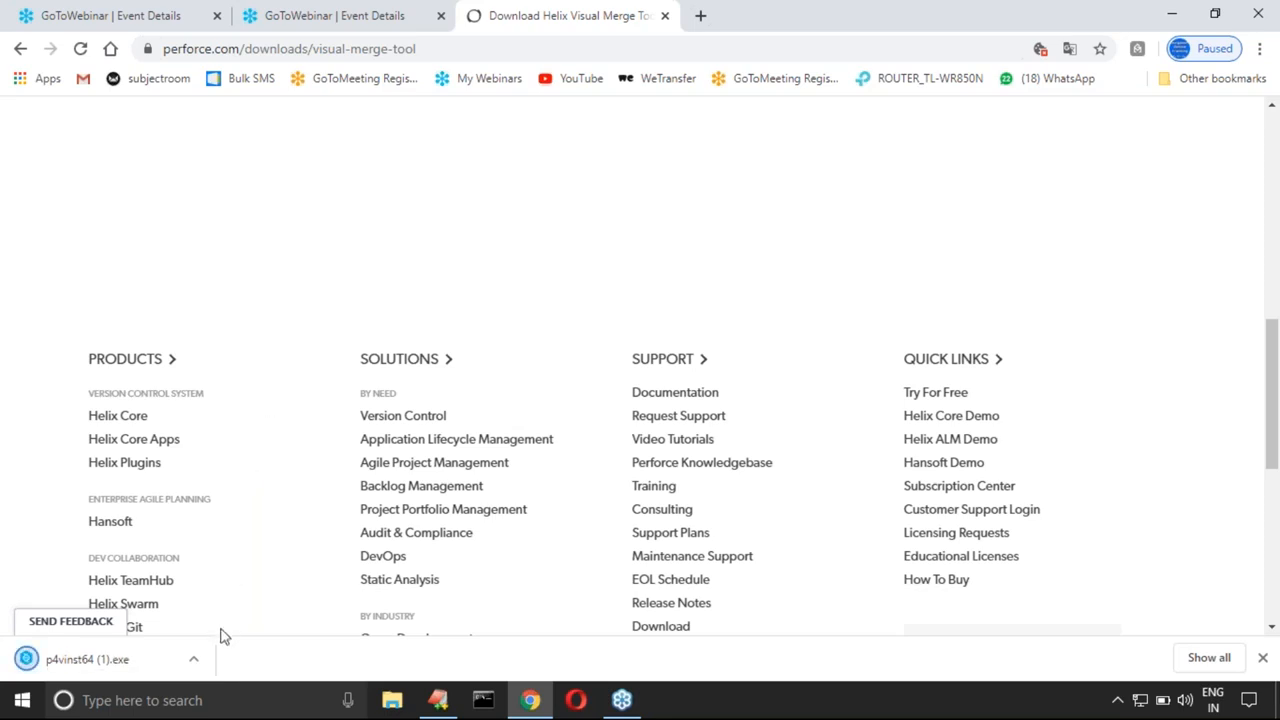
Step: Copy the downloaded p4vinst64 (1).exe from the Downloads folder and show the desktop
click(196, 660)
click(270, 609)
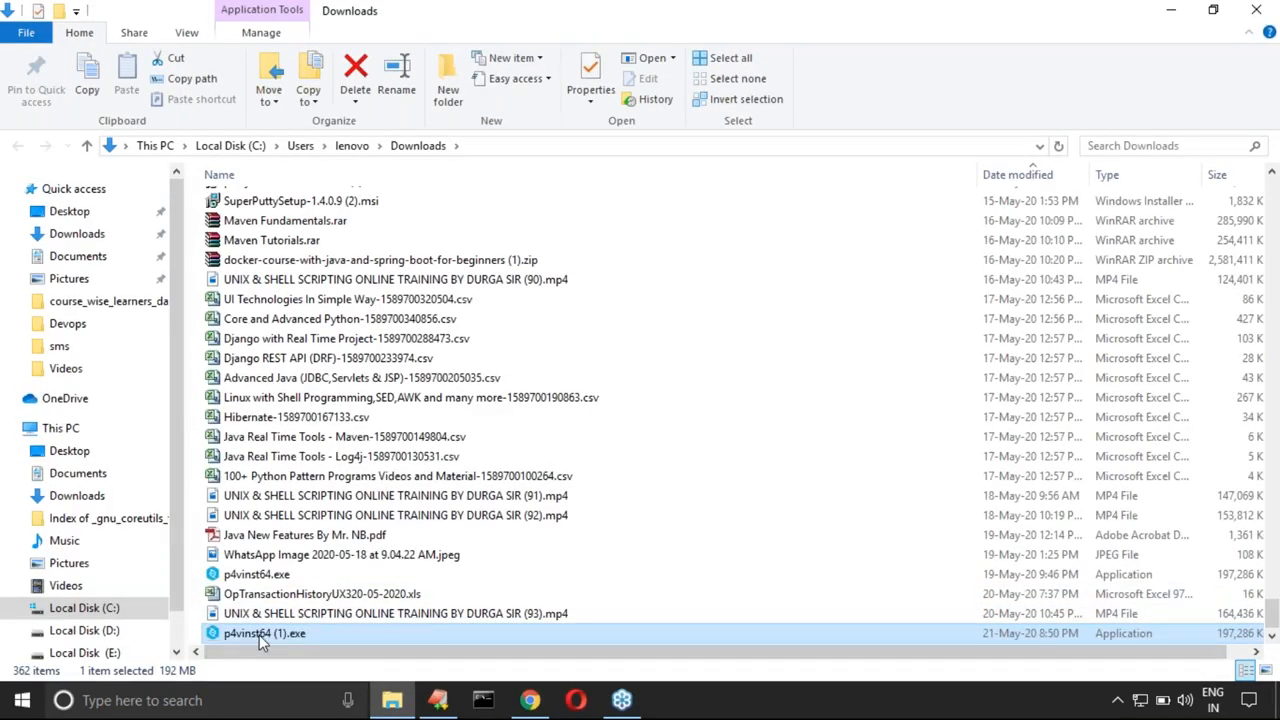
right_click(259, 638)
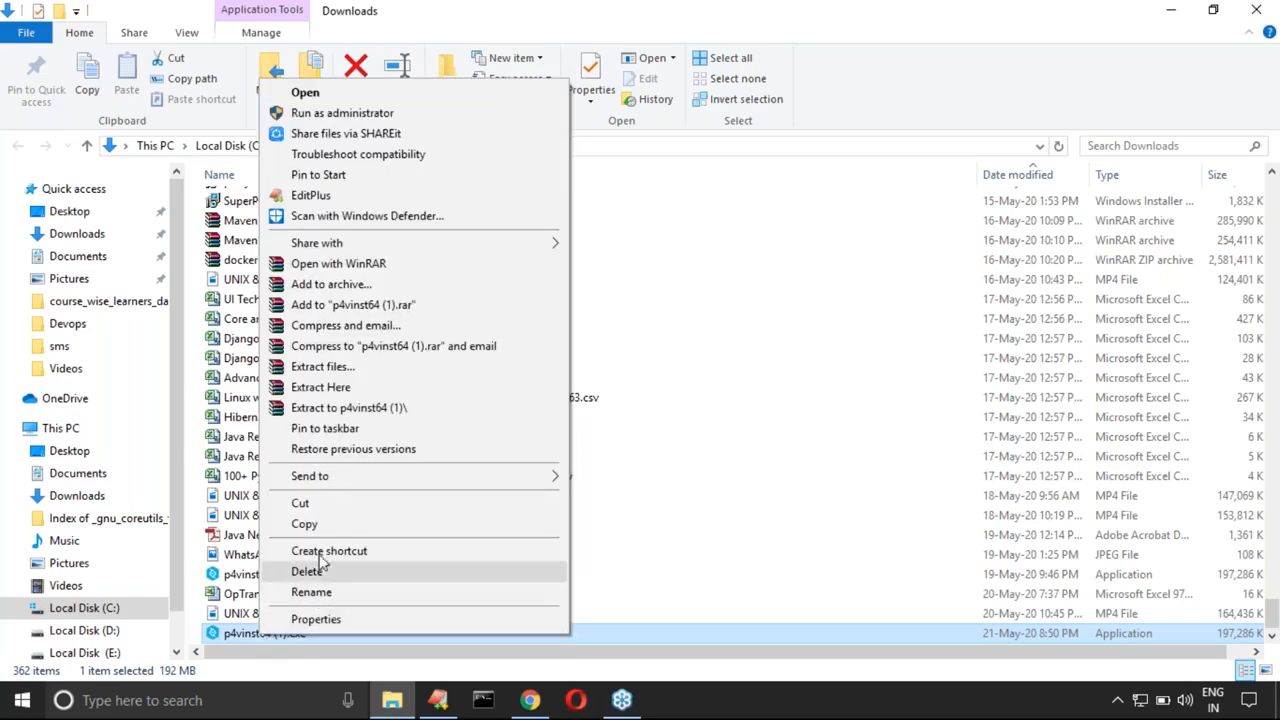
click(304, 524)
key(super+d)
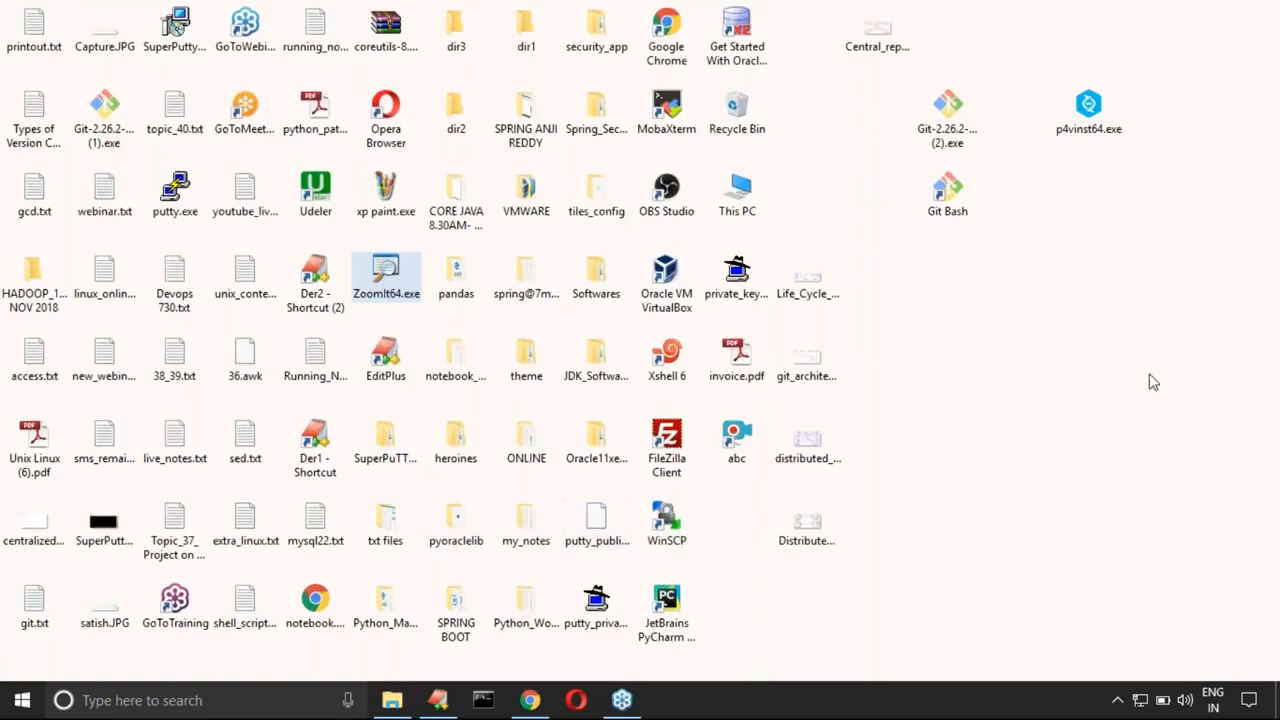
Step: Paste the copied p4vinst64 (1).exe onto the desktop and delete that duplicate installer
right_click(1062, 182)
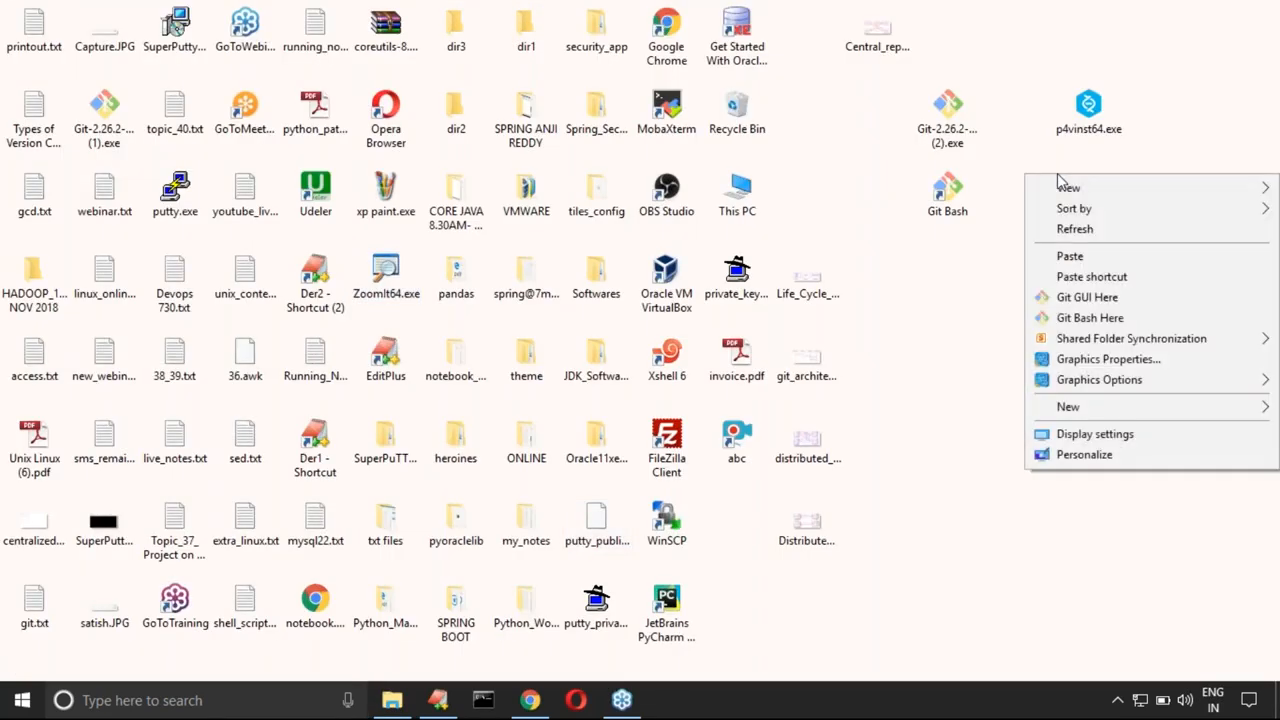
click(1060, 255)
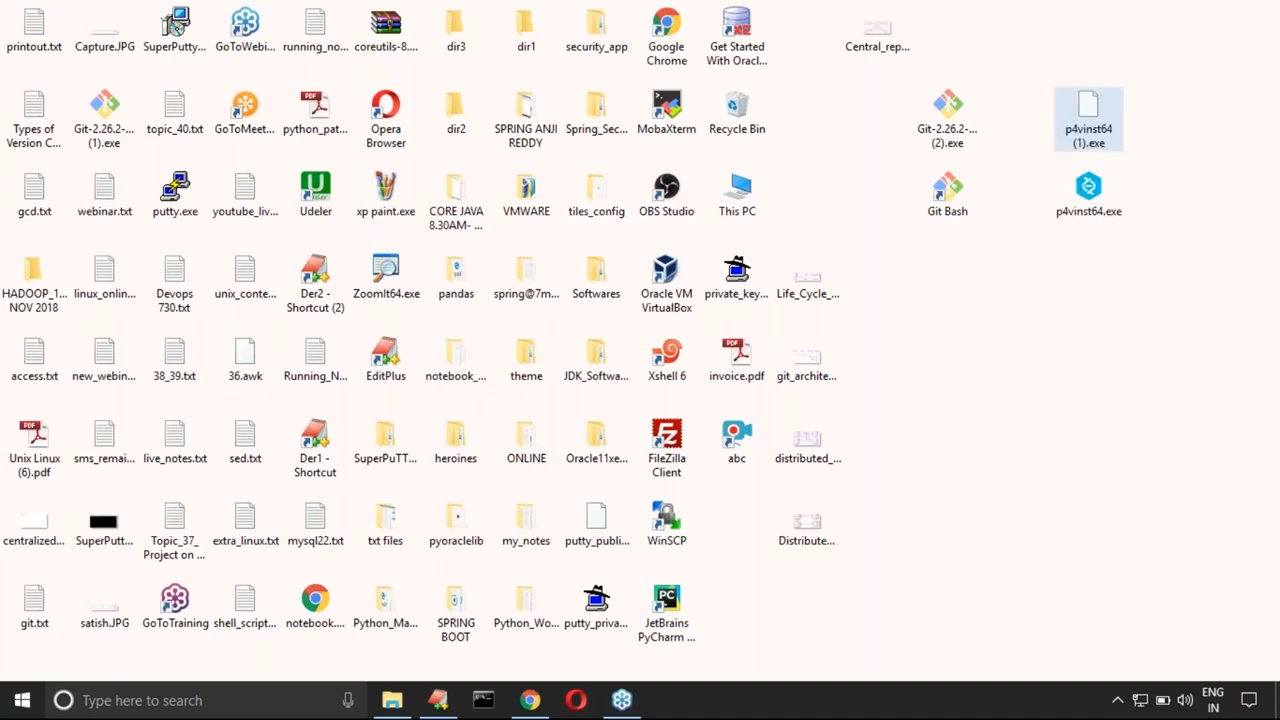
click(1106, 201)
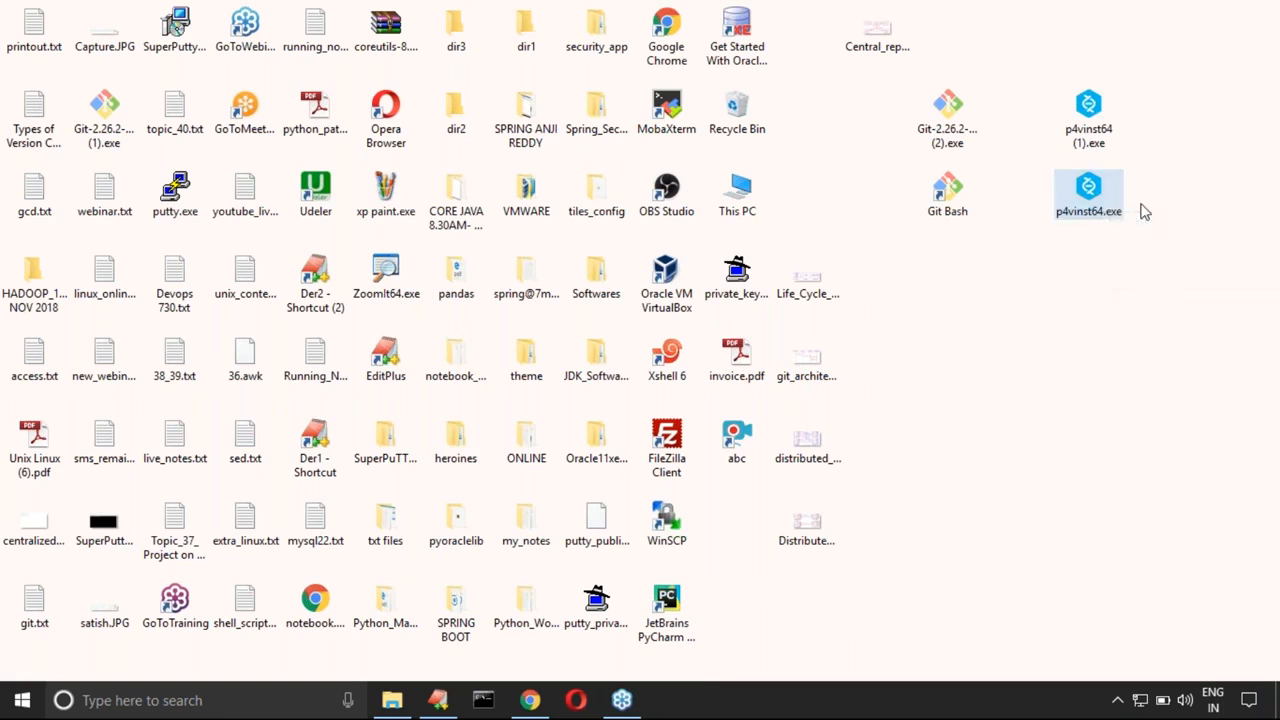
click(1081, 146)
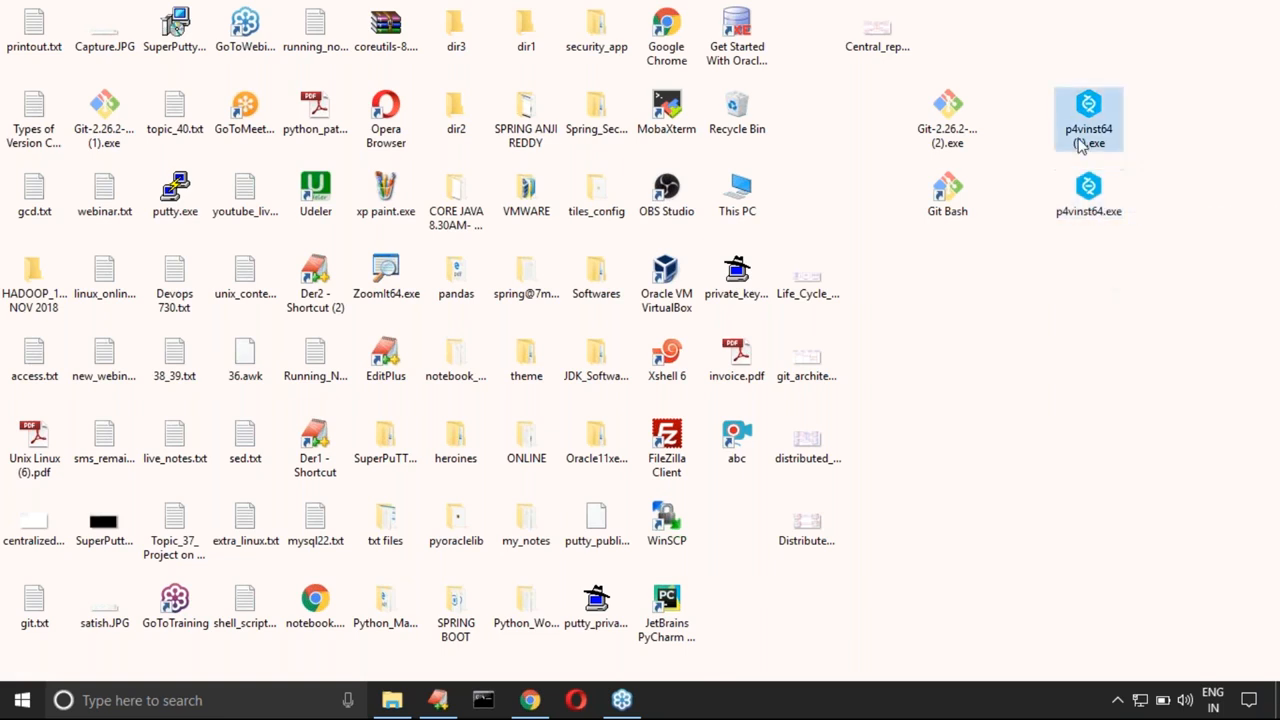
key(Delete)
Step: Copy the name of the desktop installer p4vinst64.exe and record it as p4vinst64.exe below the Perforce link in the EditPlus notes
click(1090, 194)
right_click(1090, 196)
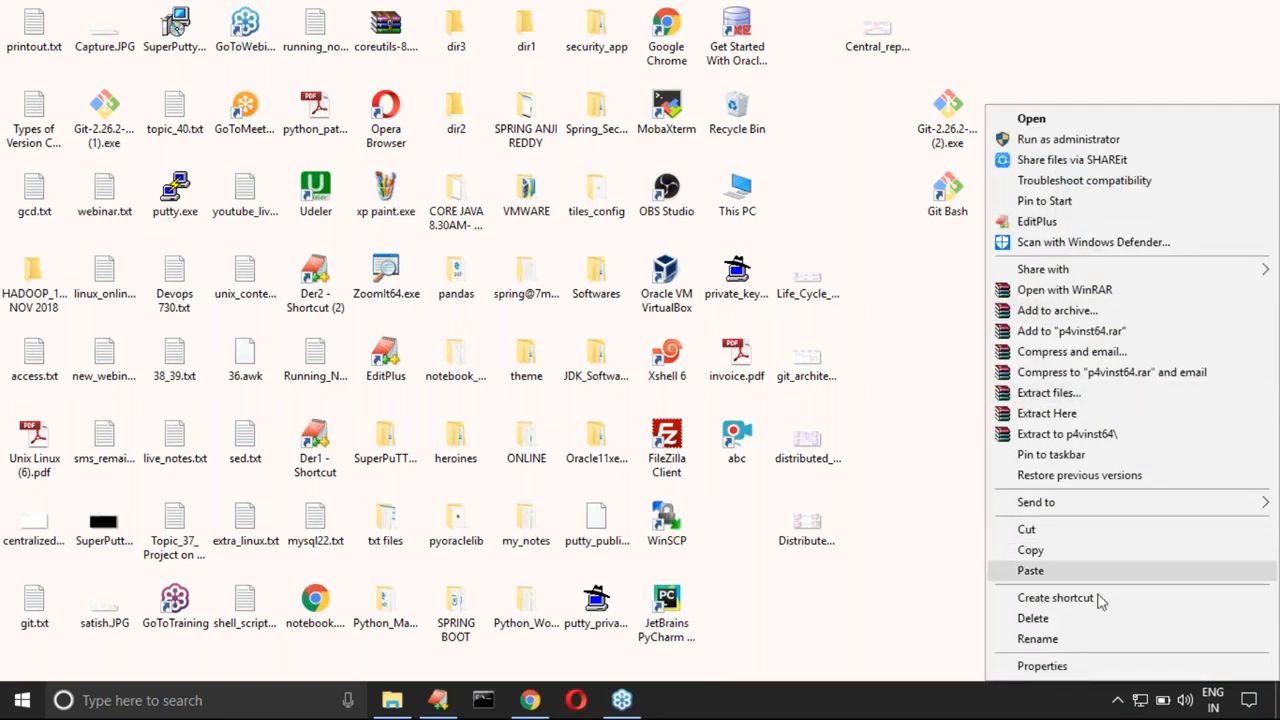
click(1078, 640)
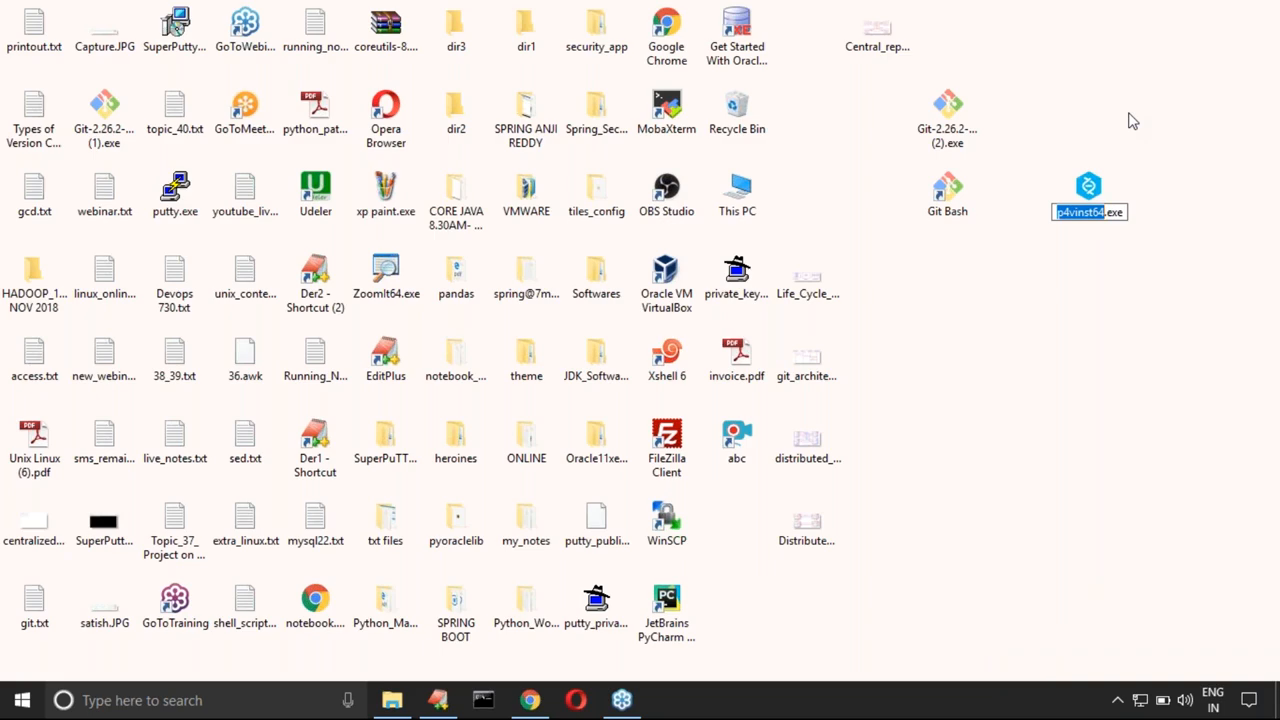
key(Return)
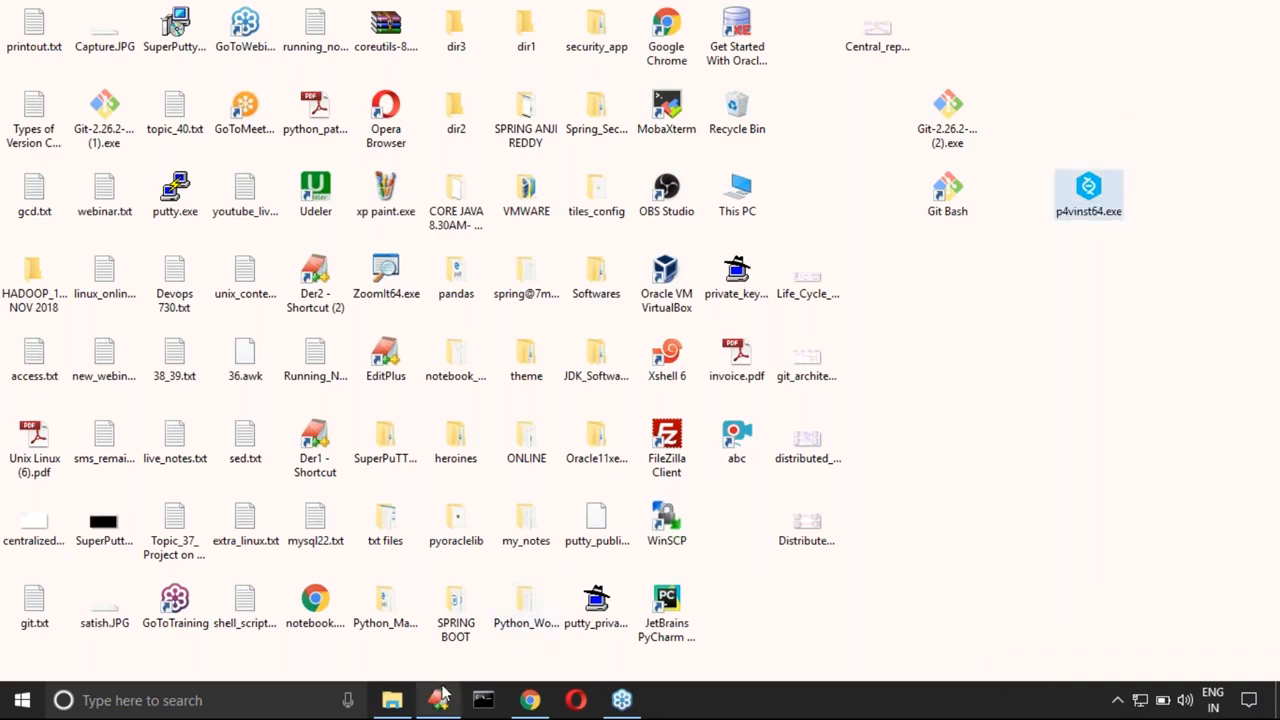
click(438, 700)
click(192, 377)
key(ctrl+v)
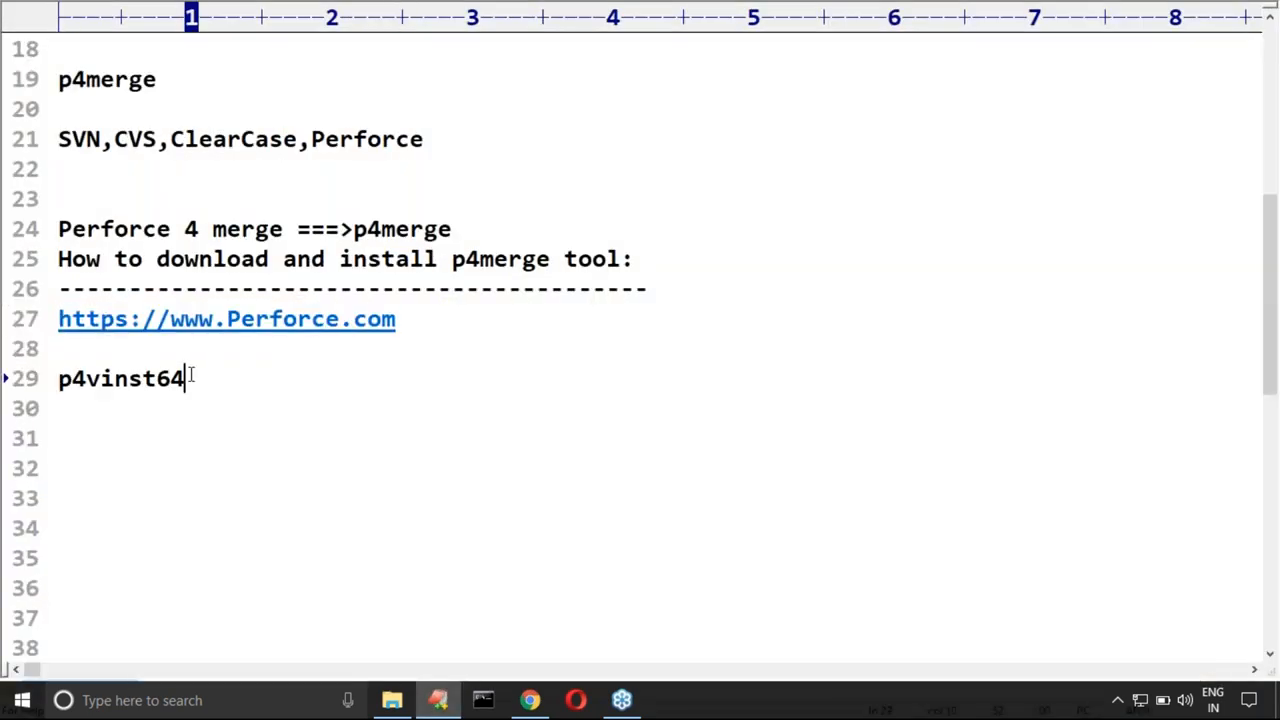
text(.exe)
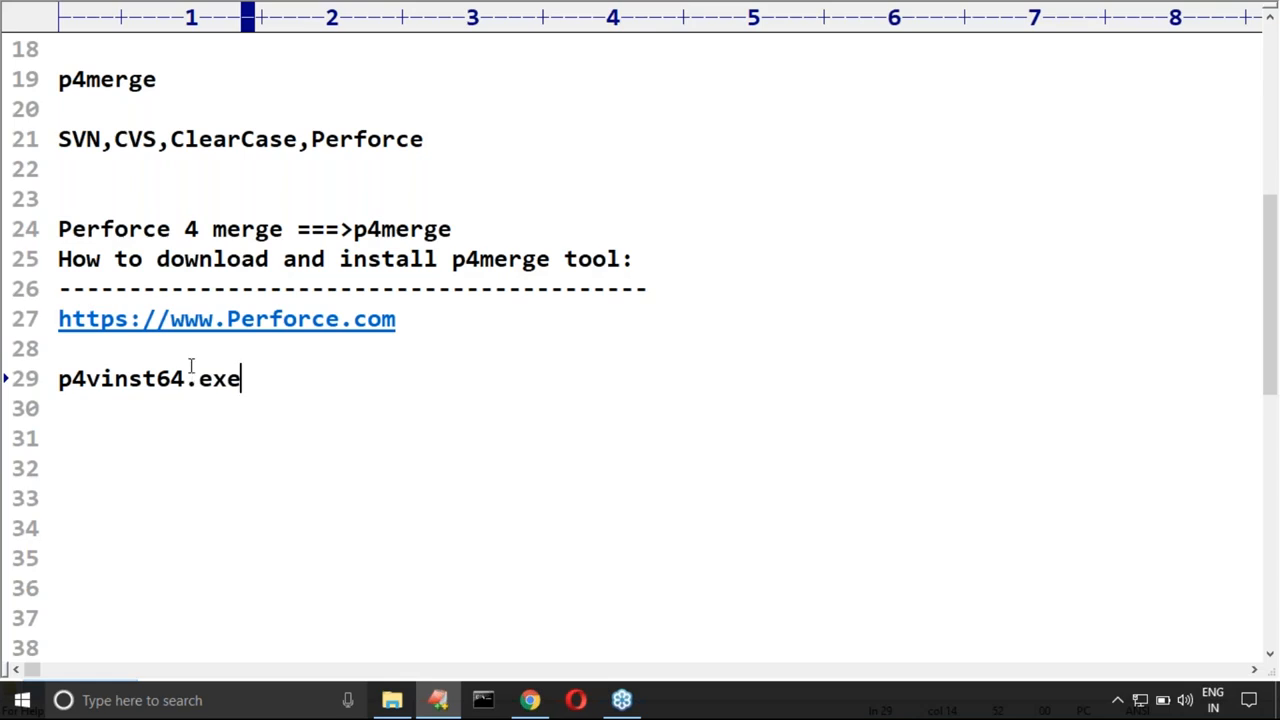
Step: Launch p4vinst64.exe from the desktop and allow the file to run
key(super+d)
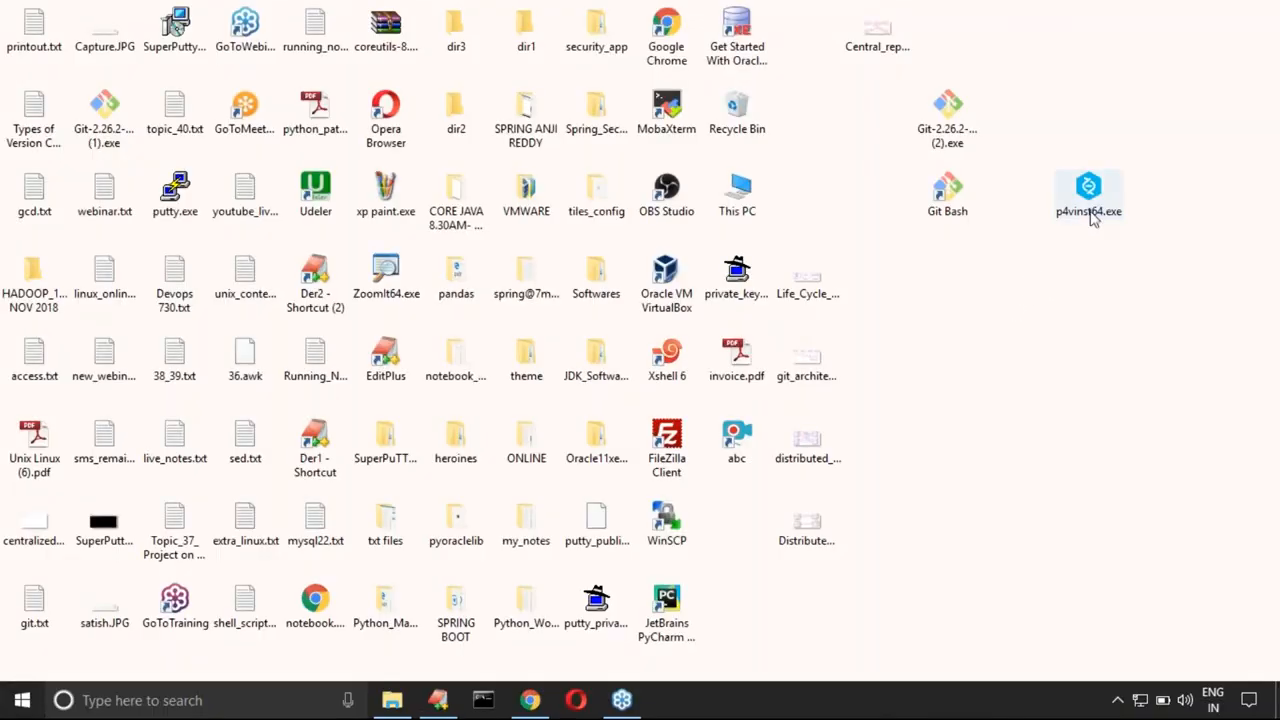
click(1088, 210)
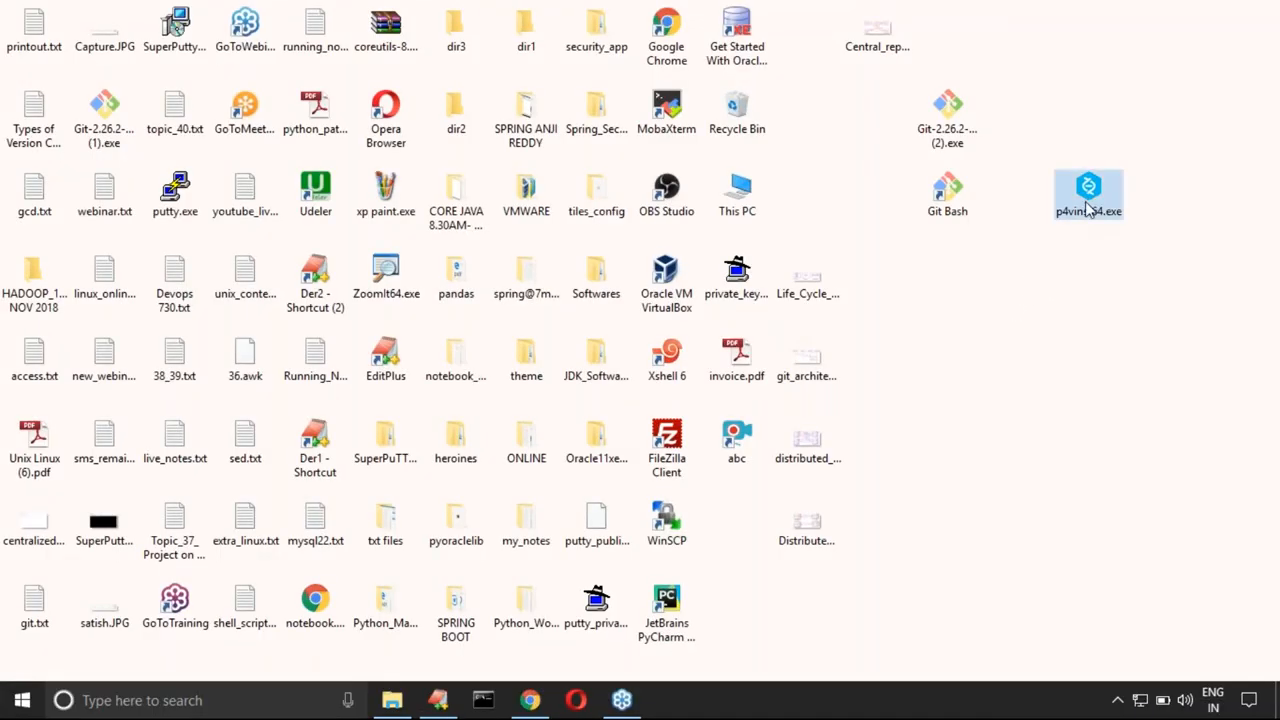
mouse_move(1088, 210)
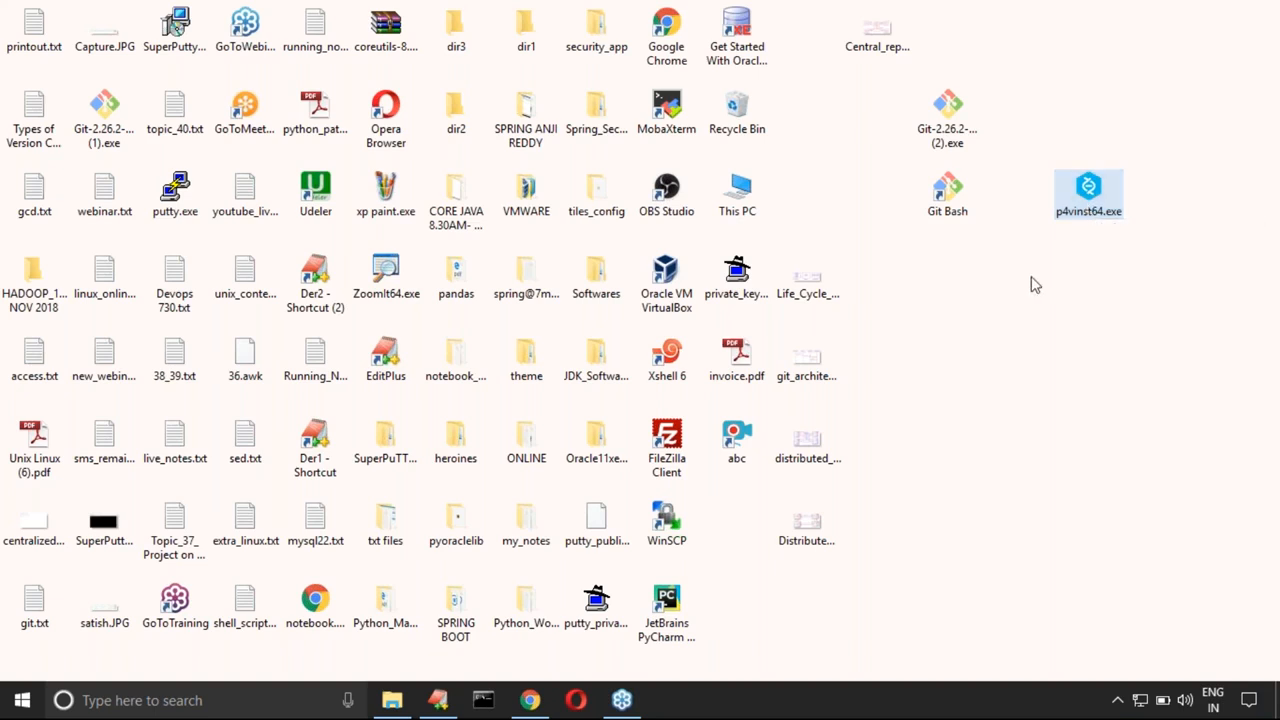
key(Return)
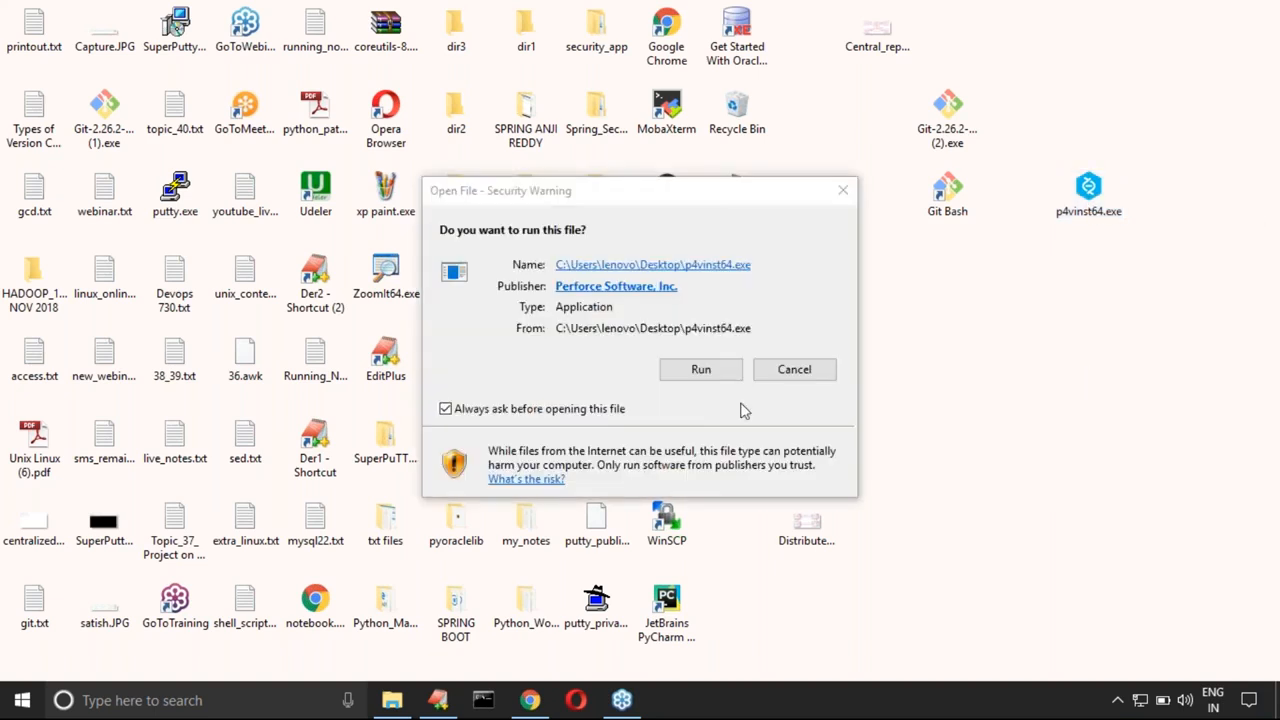
click(701, 369)
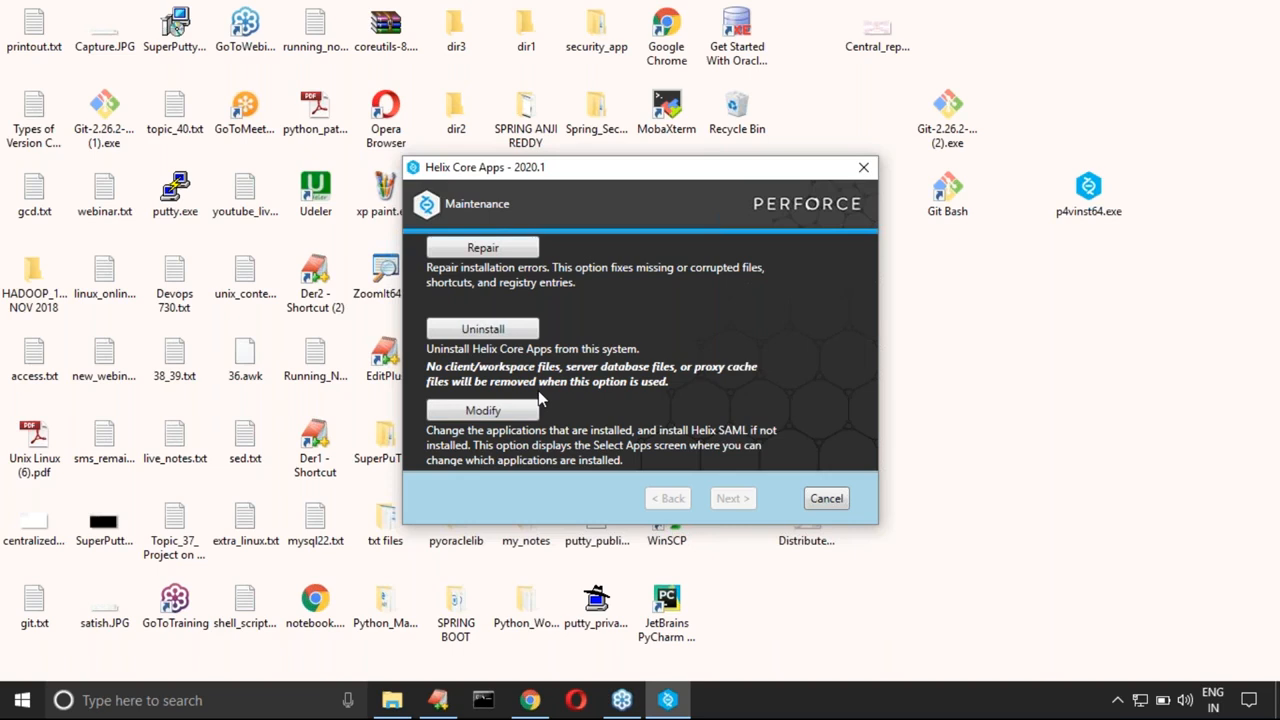
Step: Review the Uninstall and Repair options, and uninstall the existing Helix Core Apps 2020.1
click(504, 330)
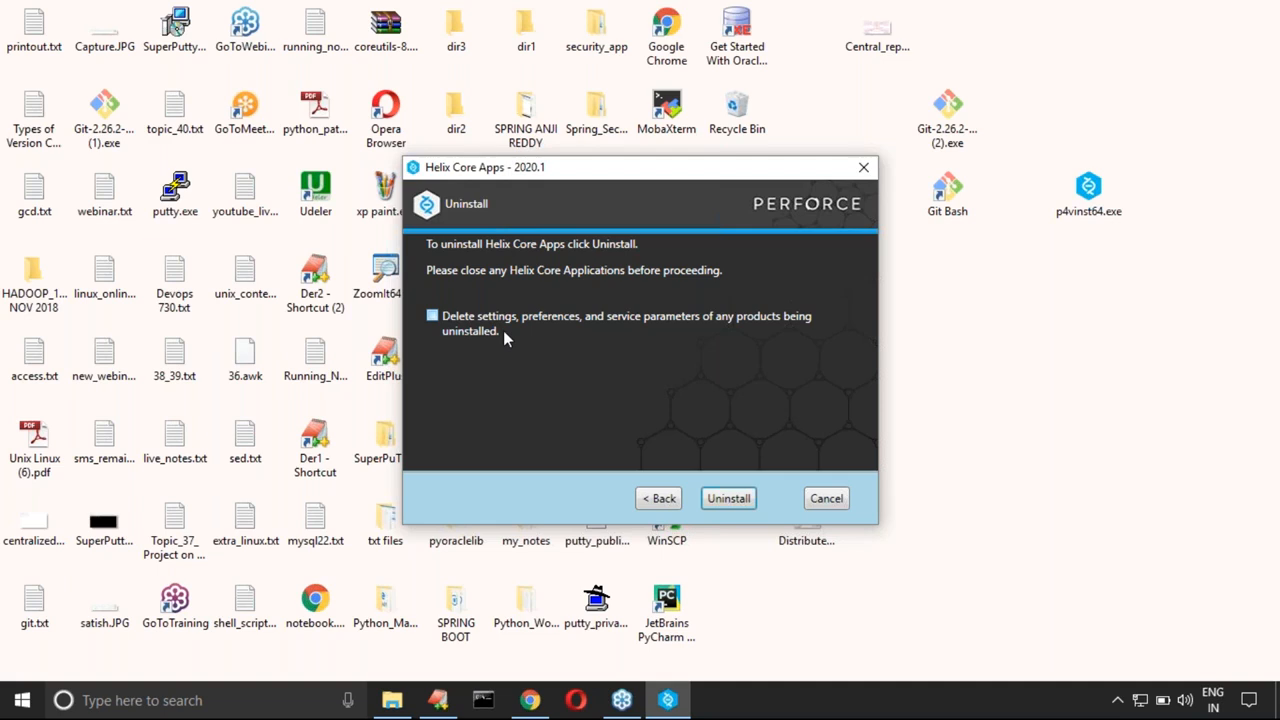
click(658, 498)
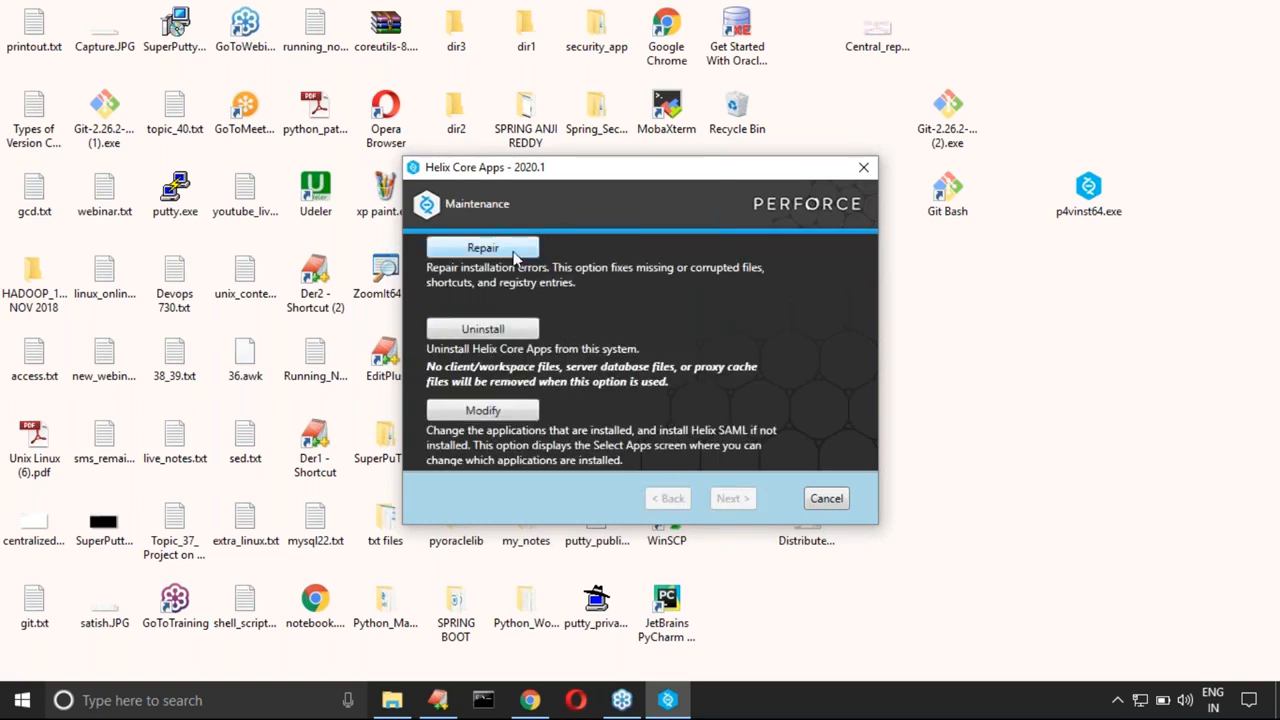
click(508, 250)
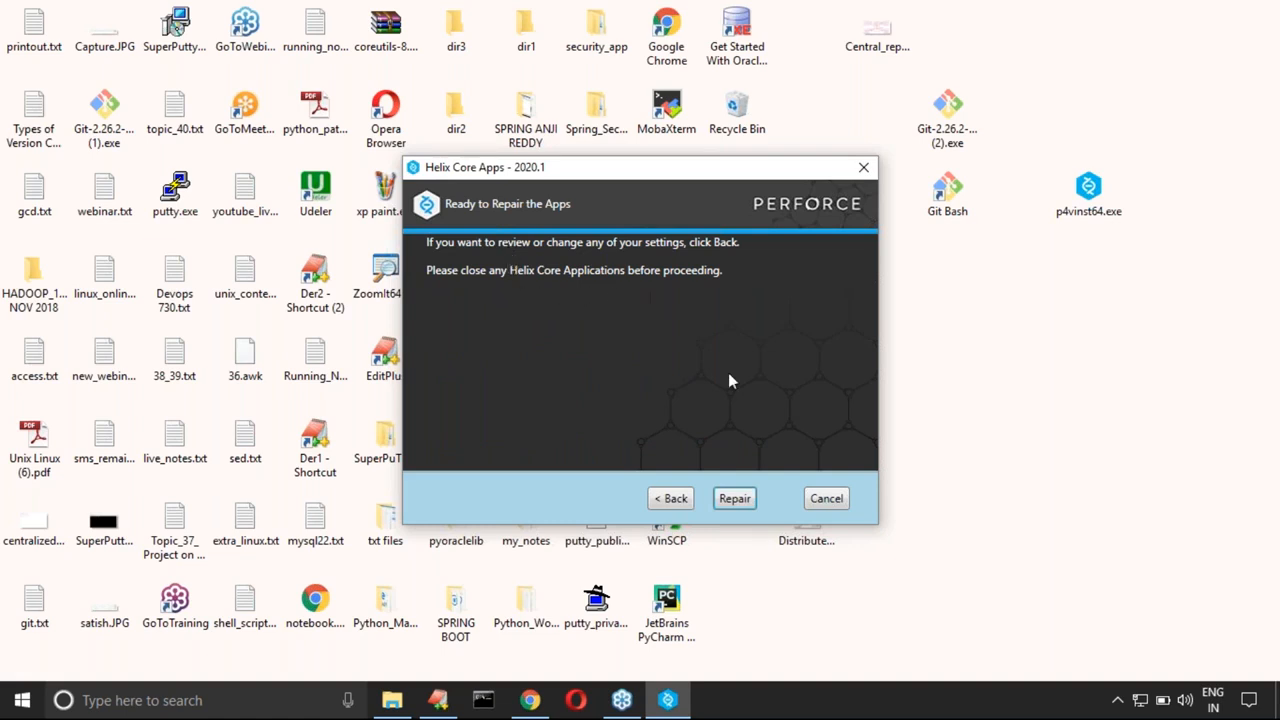
click(734, 498)
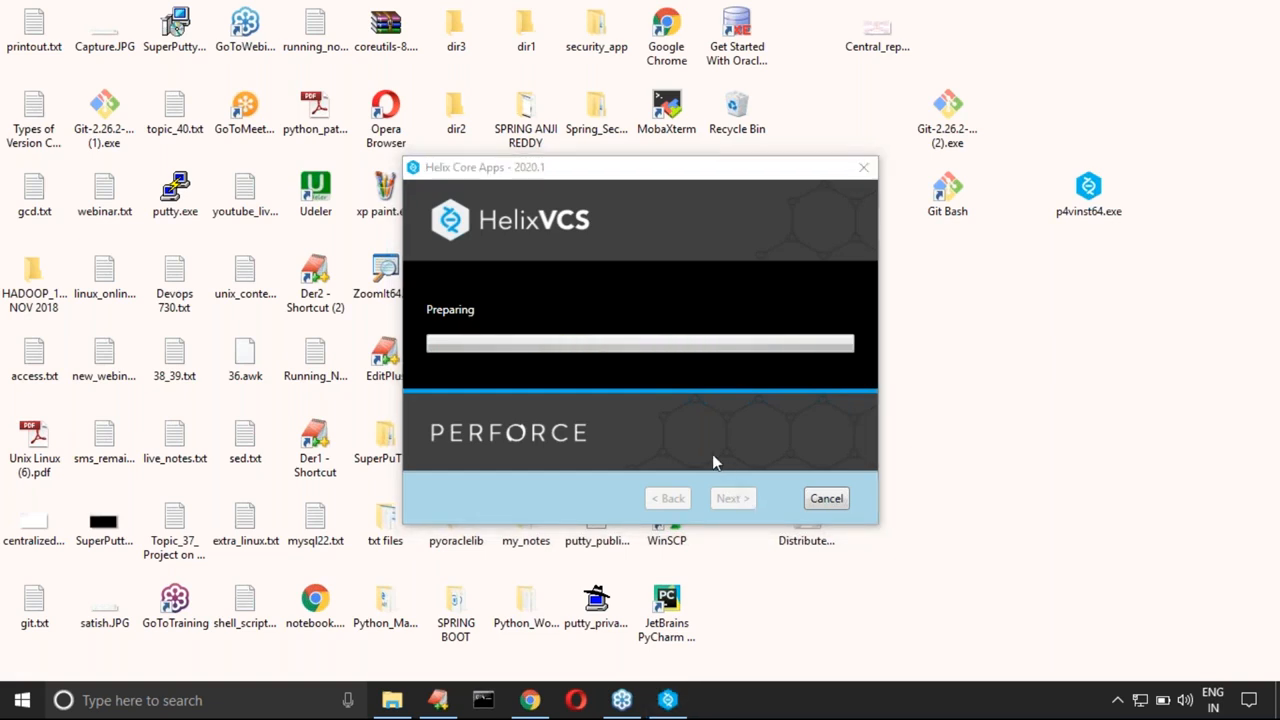
Step: Add the line "Select only Merge and Diff Tool." to the EditPlus notes and highlight its tool name
click(440, 703)
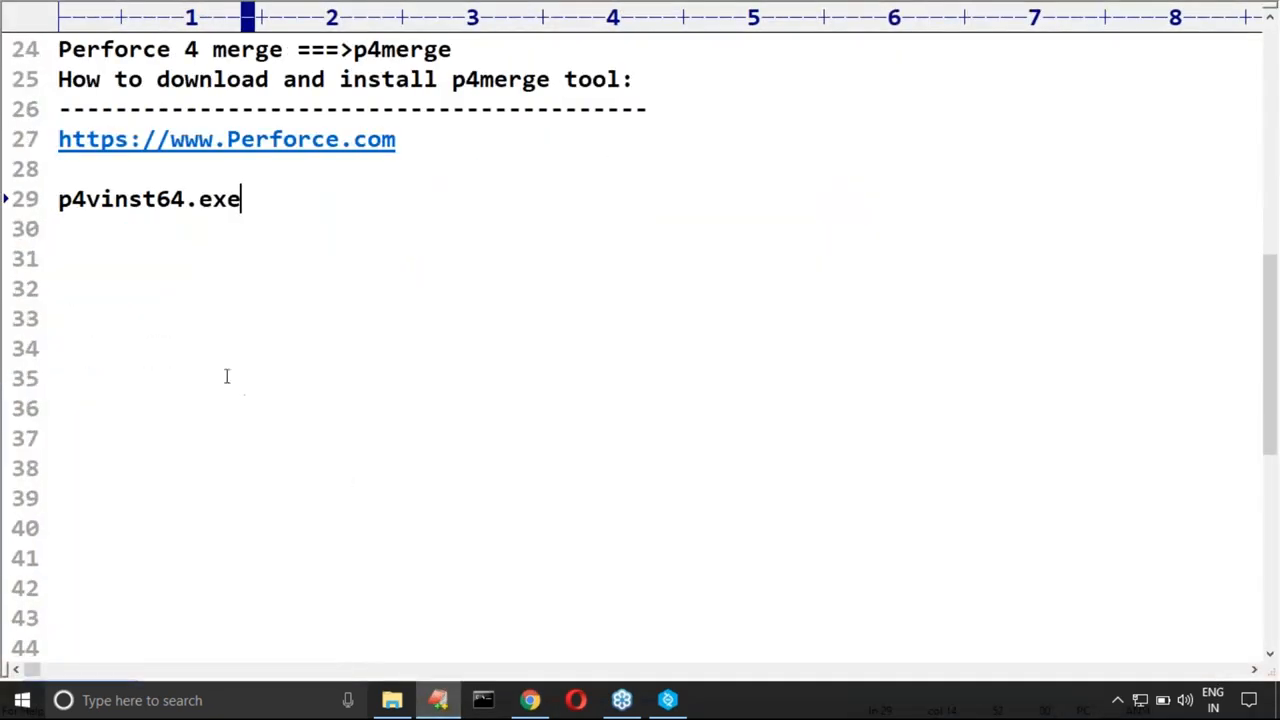
click(131, 257)
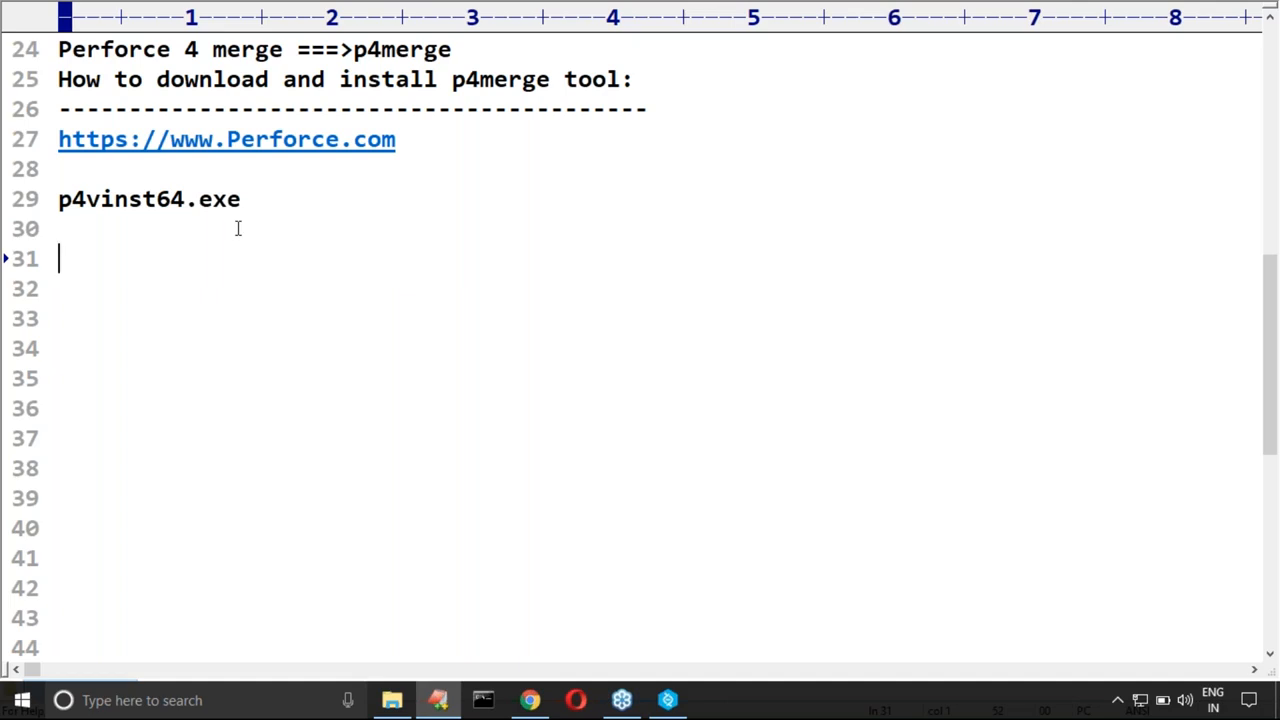
text(Select)
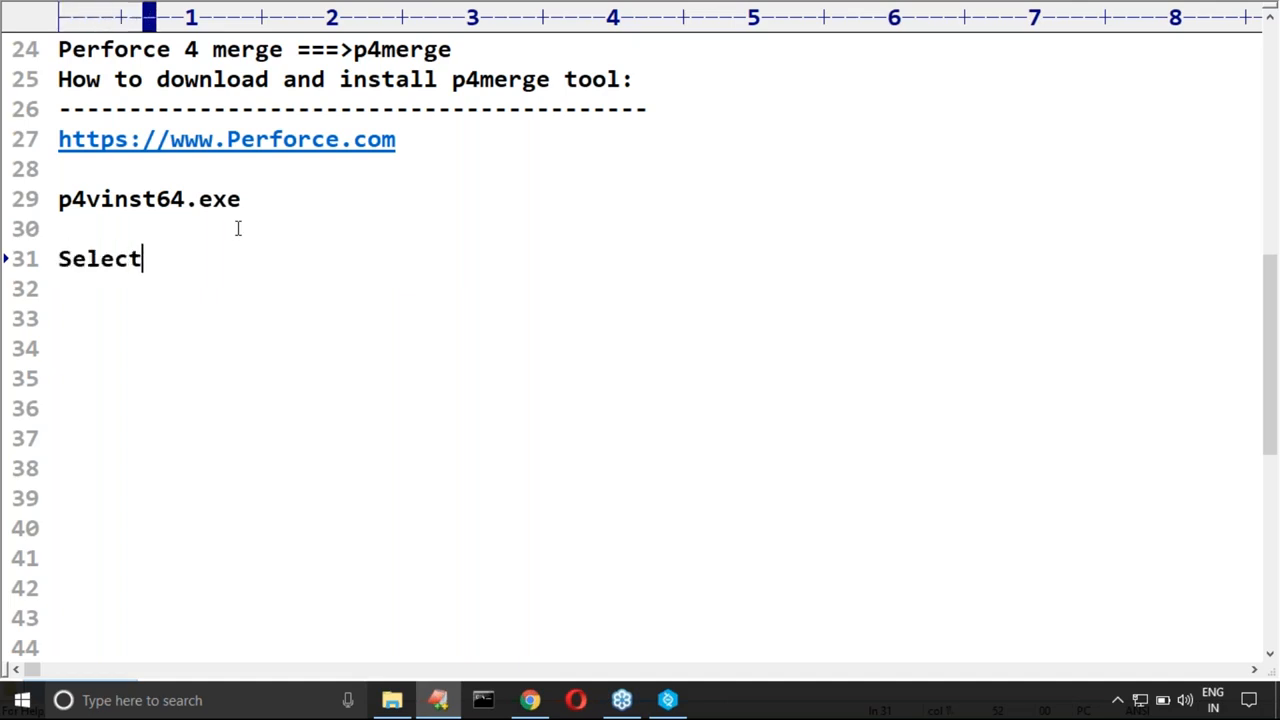
text( only M)
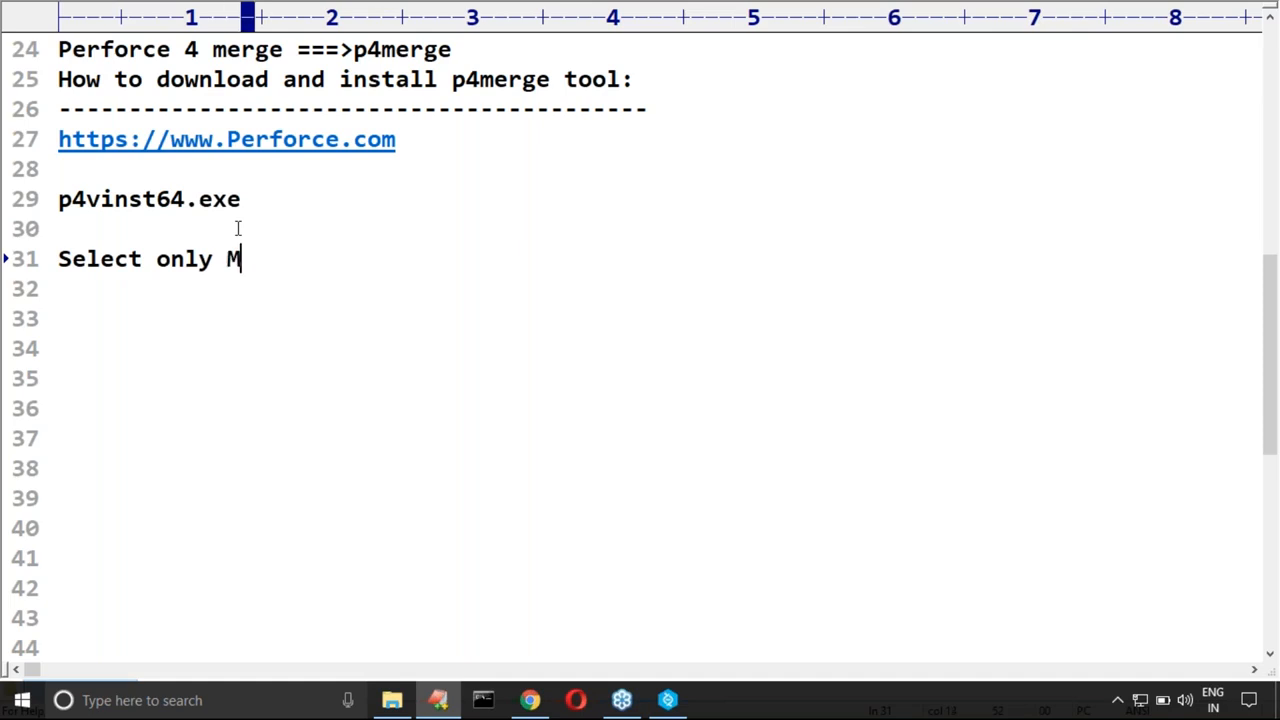
text(erge and D)
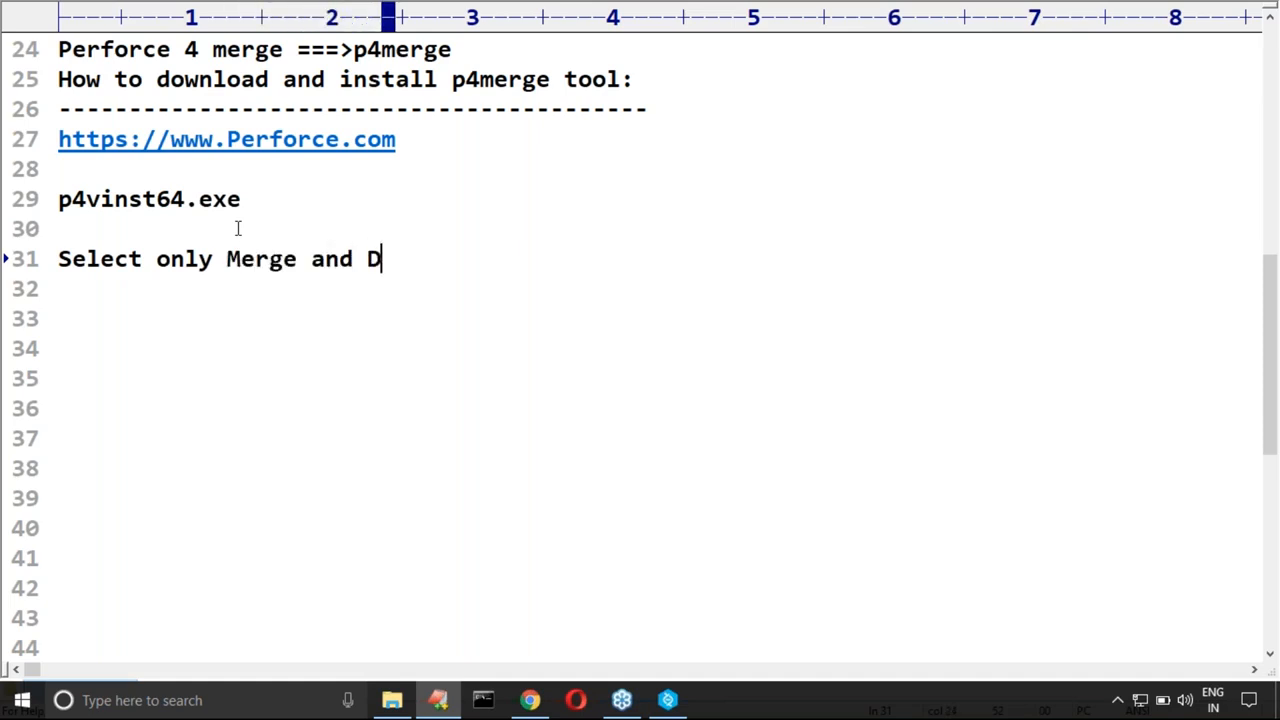
text(iff Tool.)
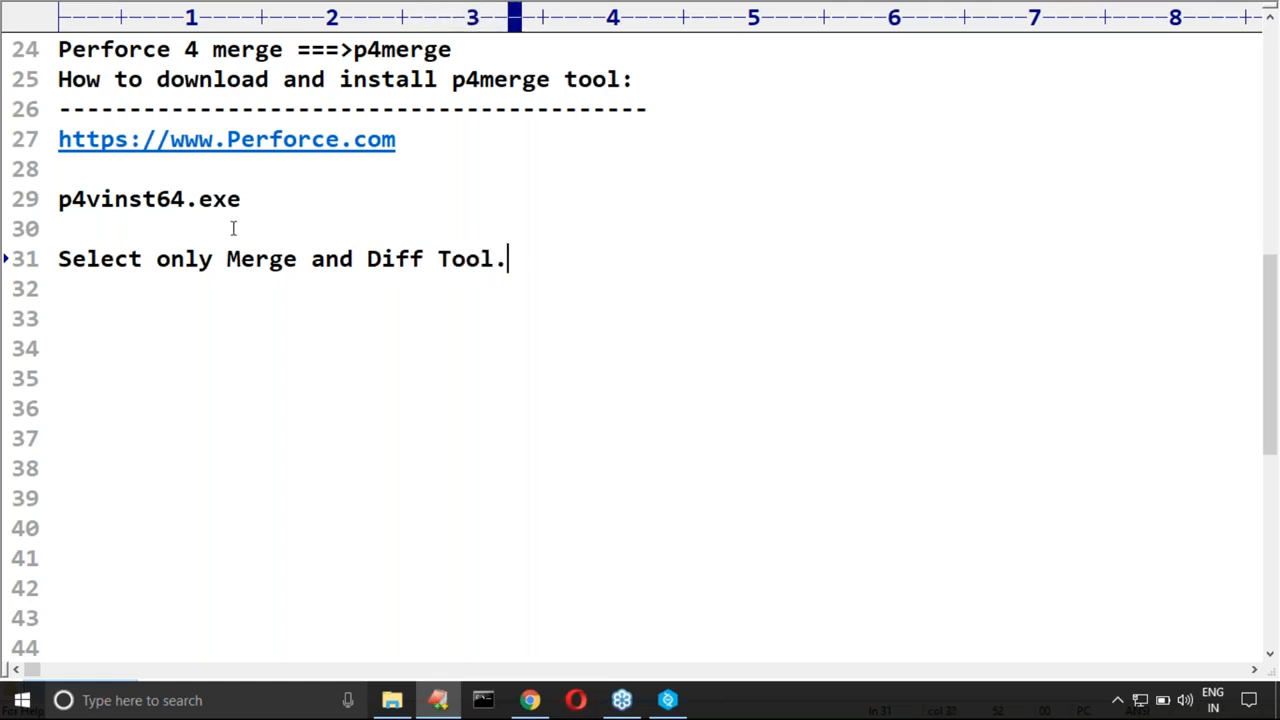
drag(230, 263, 510, 262)
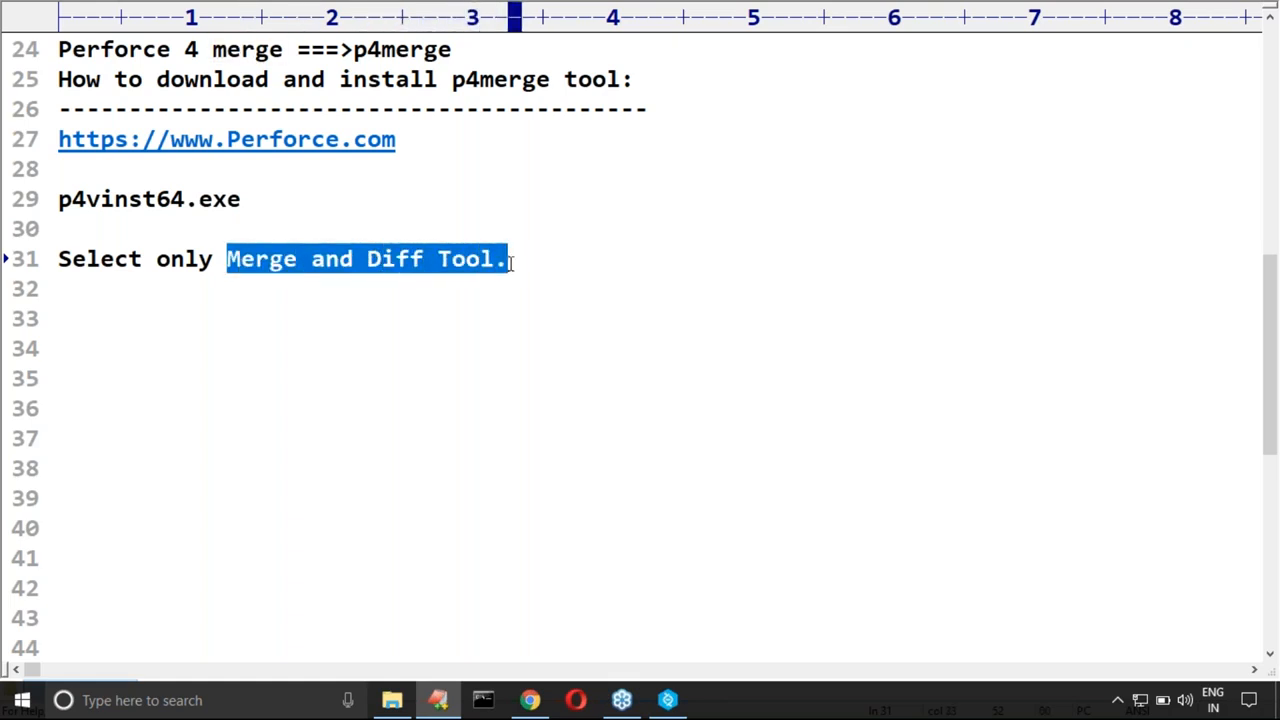
click(289, 310)
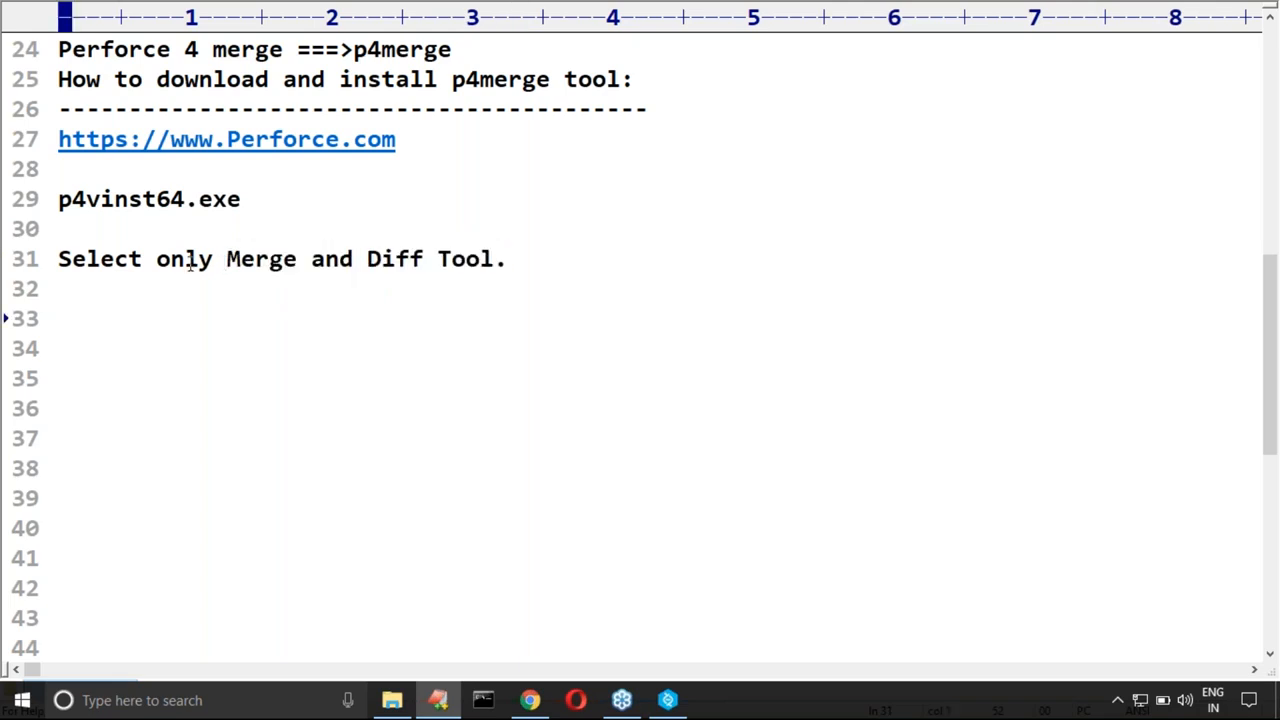
drag(220, 262, 510, 262)
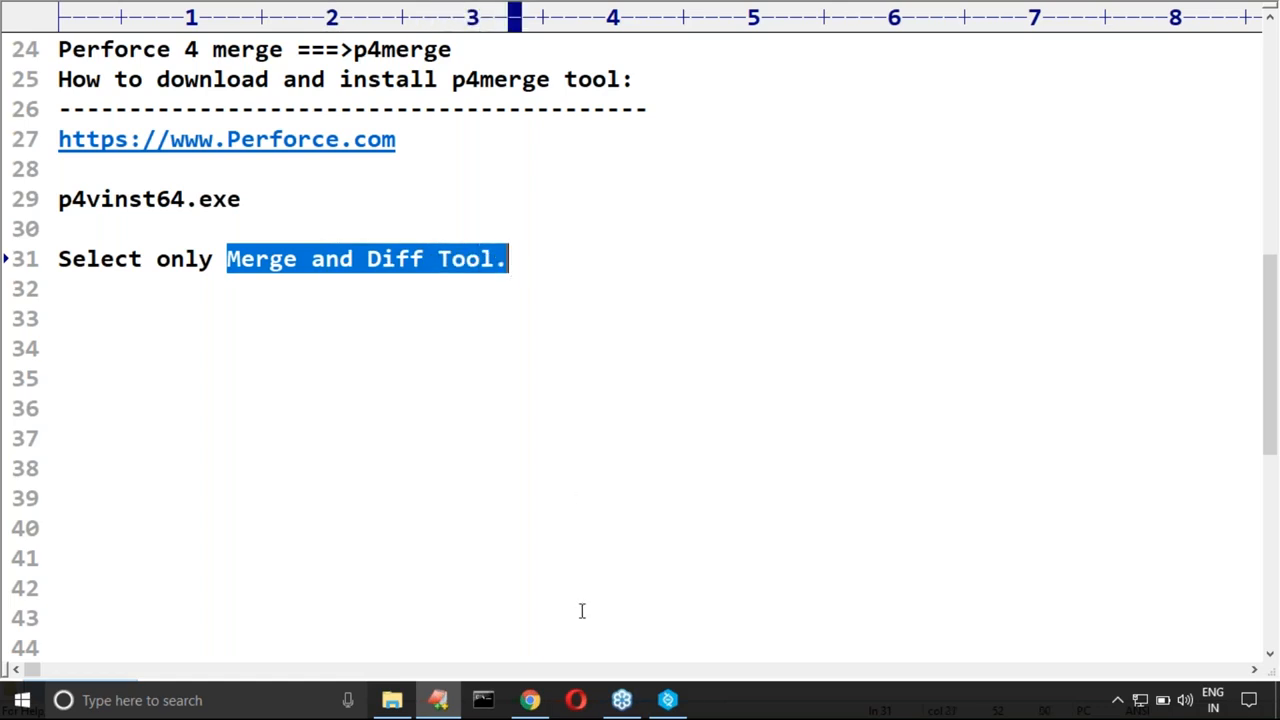
Step: Exit the Helix Core Apps uninstaller and run p4vinst64.exe from the desktop again
click(676, 703)
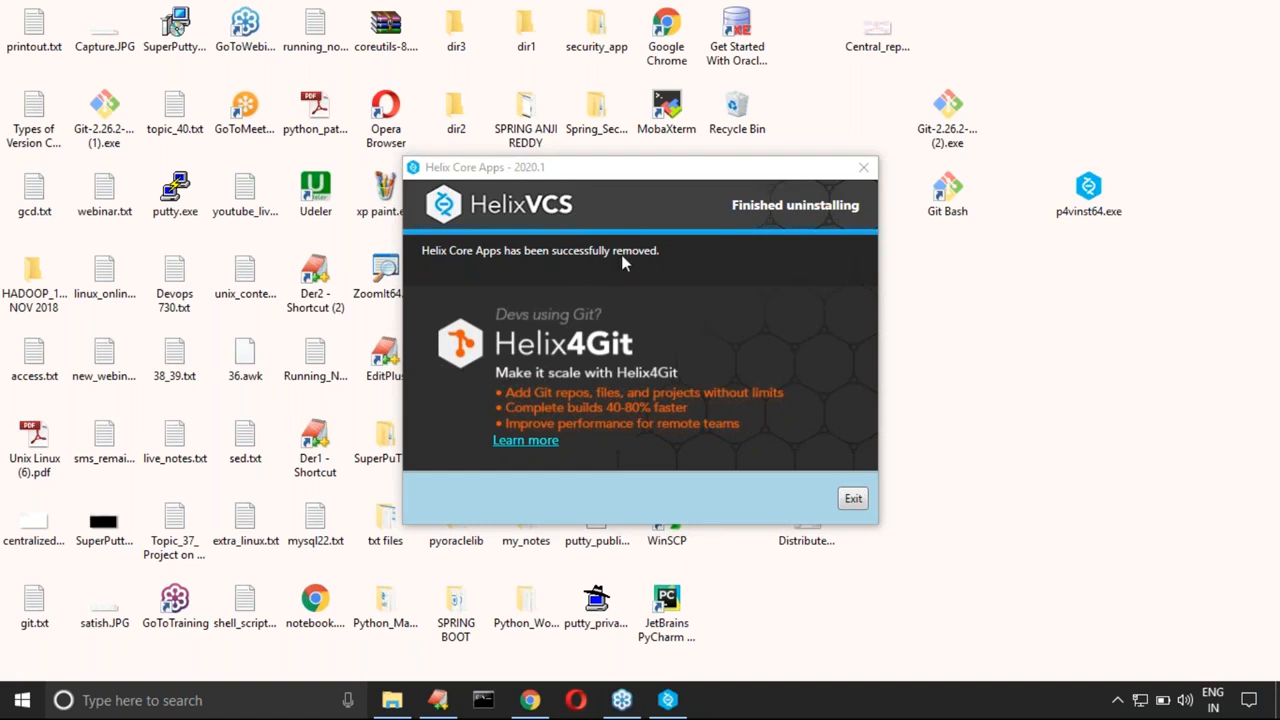
click(855, 499)
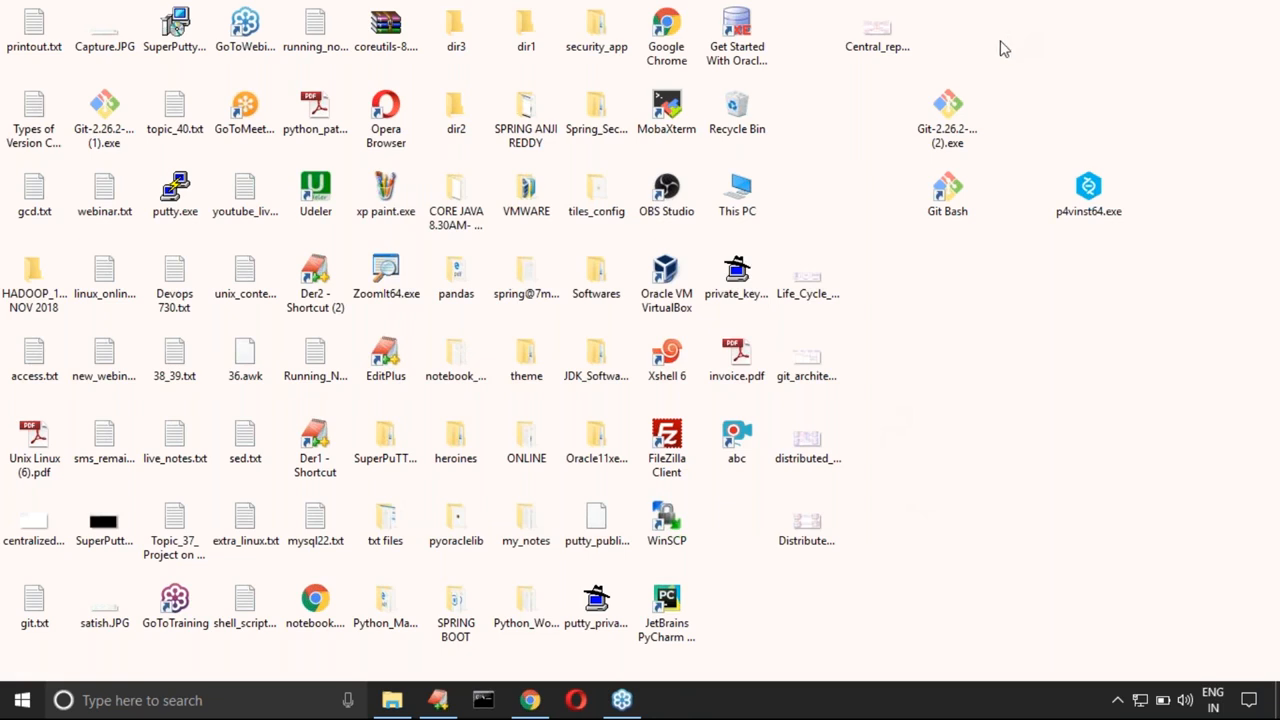
double_click(1097, 200)
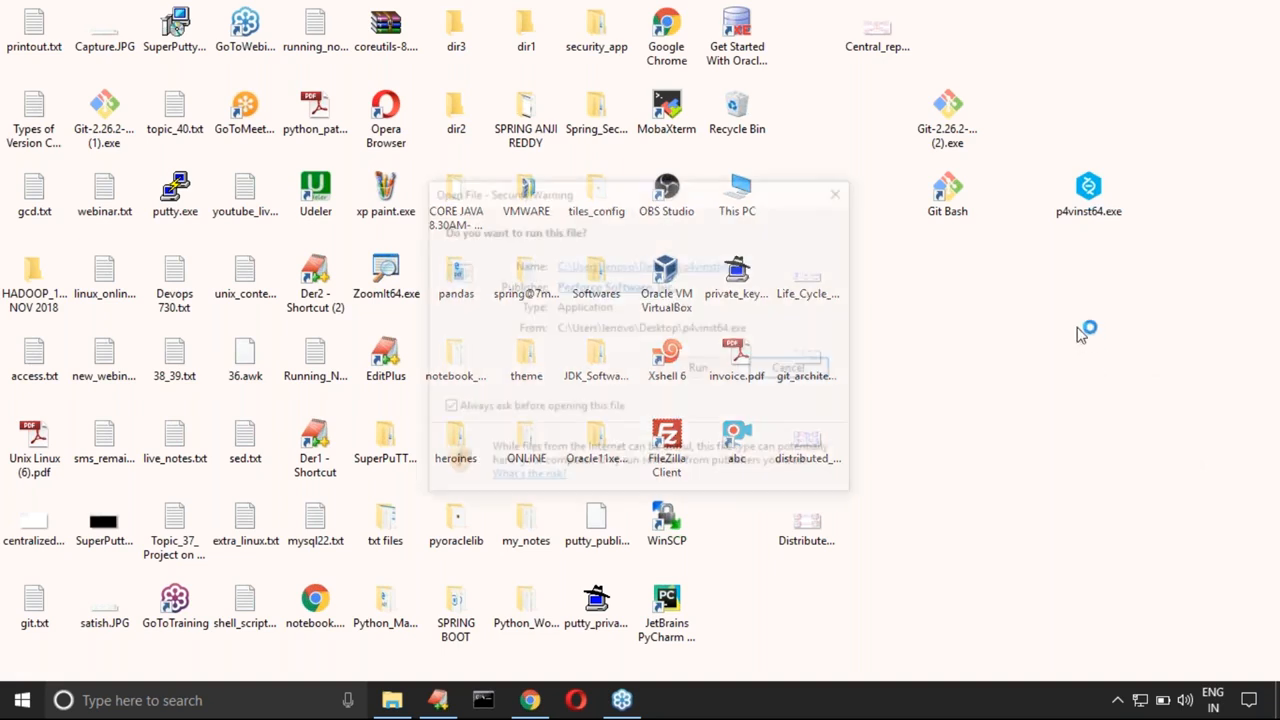
click(1266, 44)
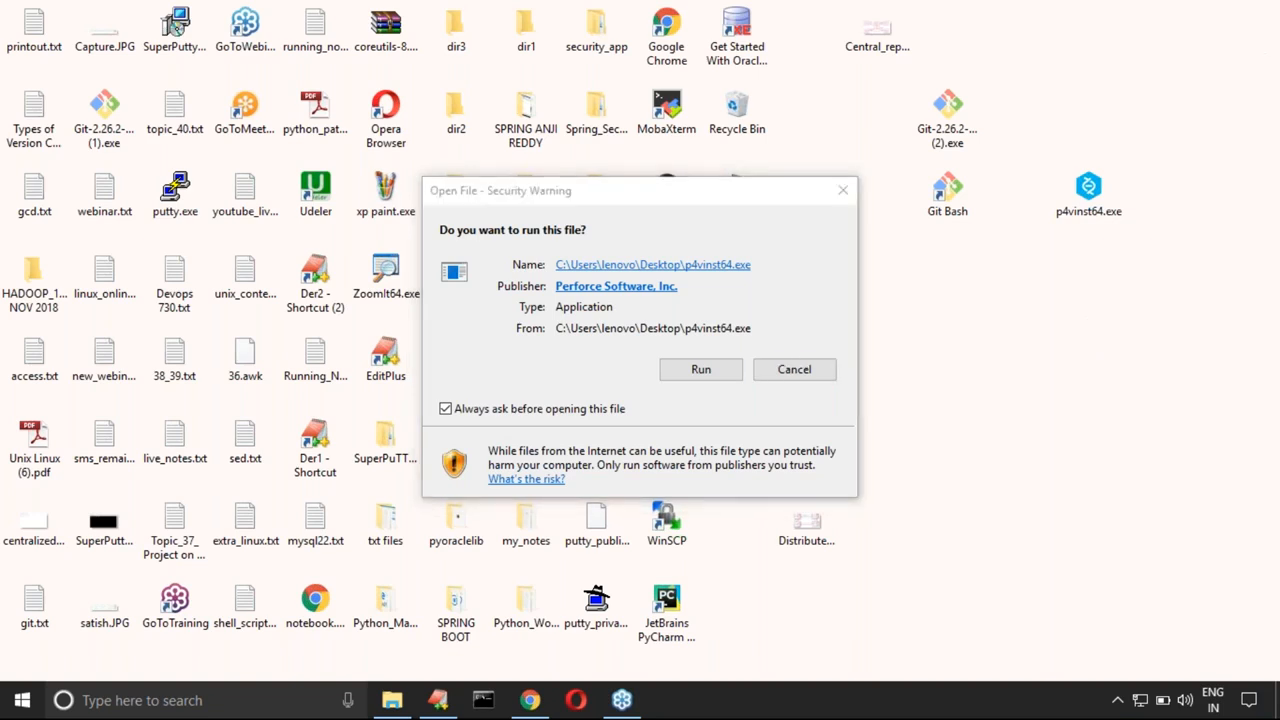
click(708, 372)
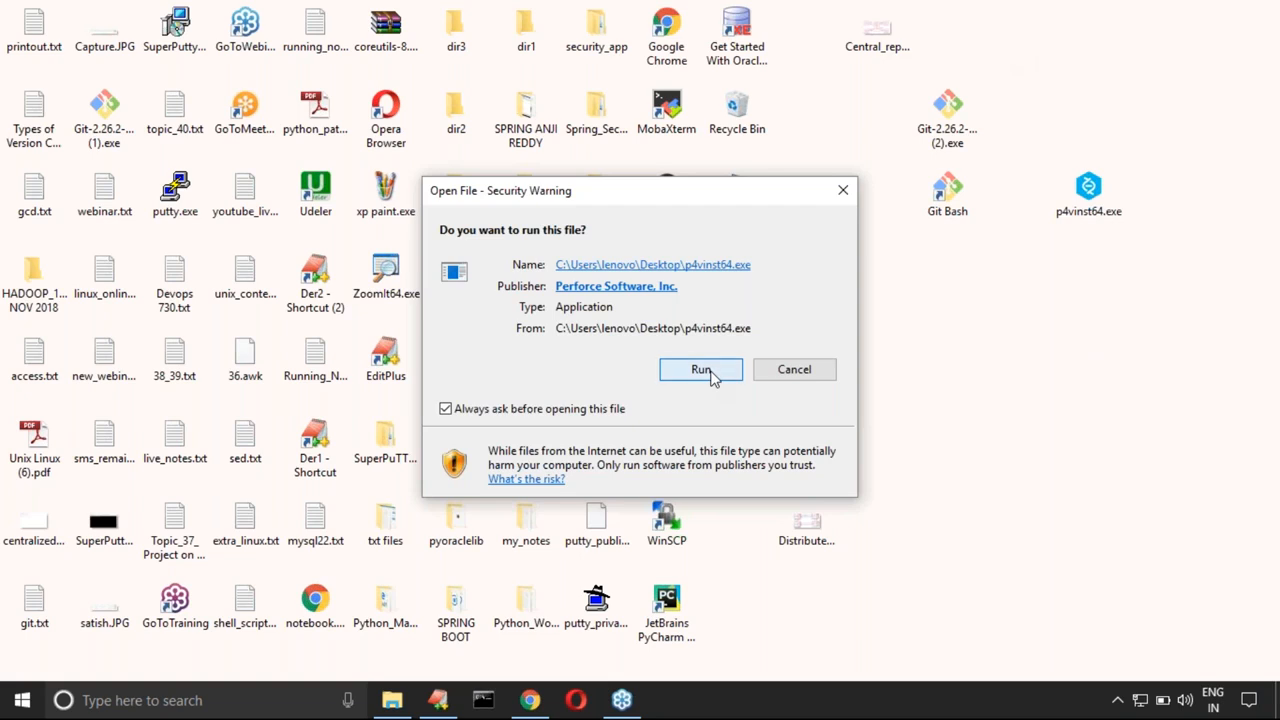
click(710, 372)
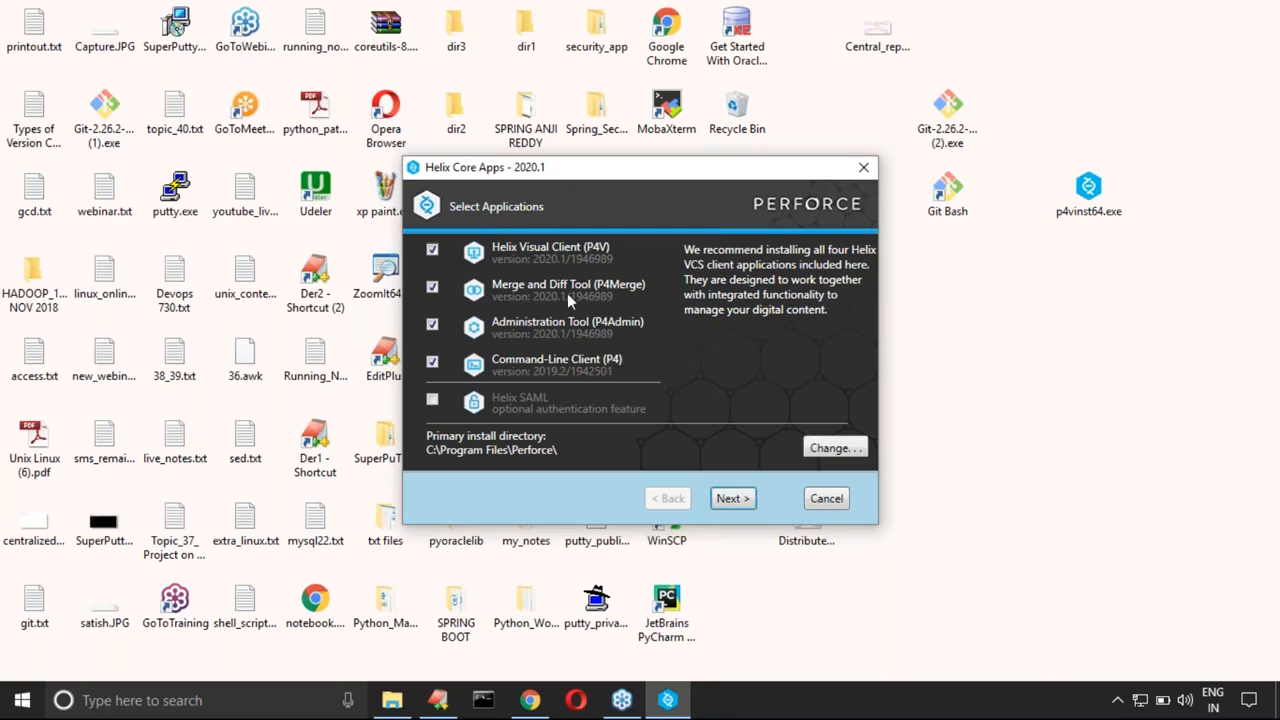
Step: Install only the Merge and Diff Tool (P4Merge), deselecting P4V, P4Admin and the Command-Line Client, and exit the installer
click(433, 364)
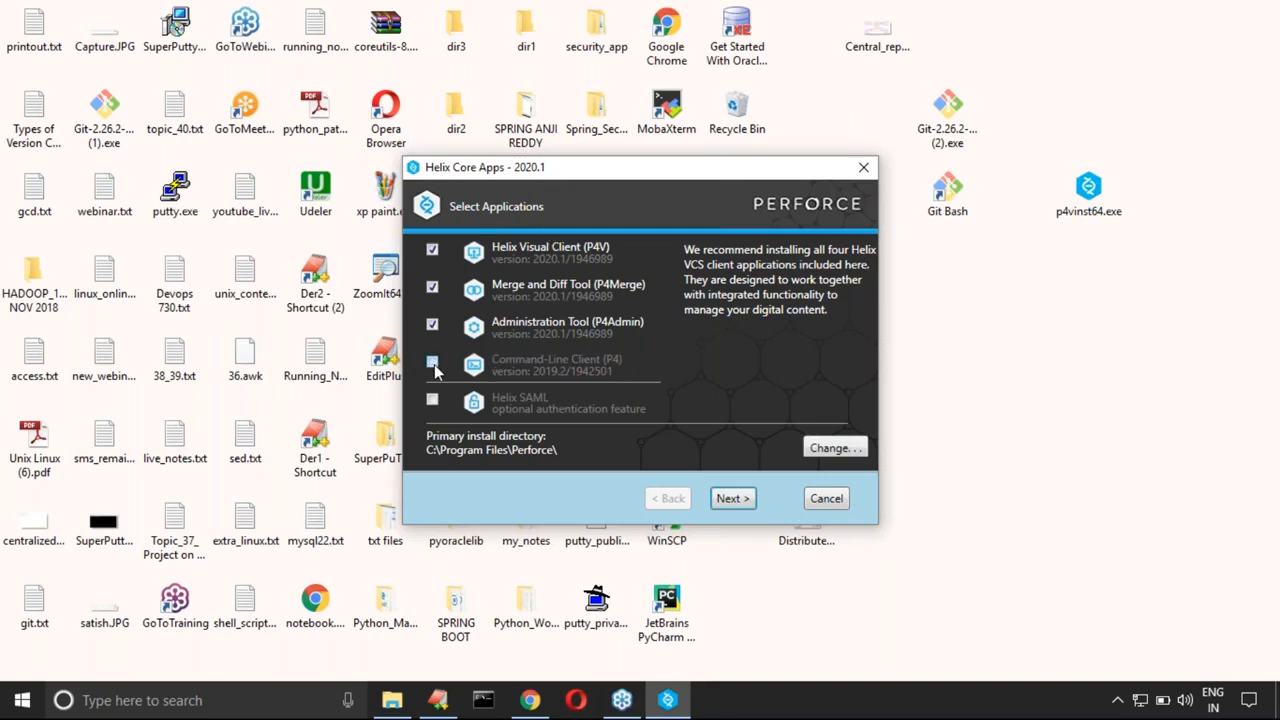
click(432, 252)
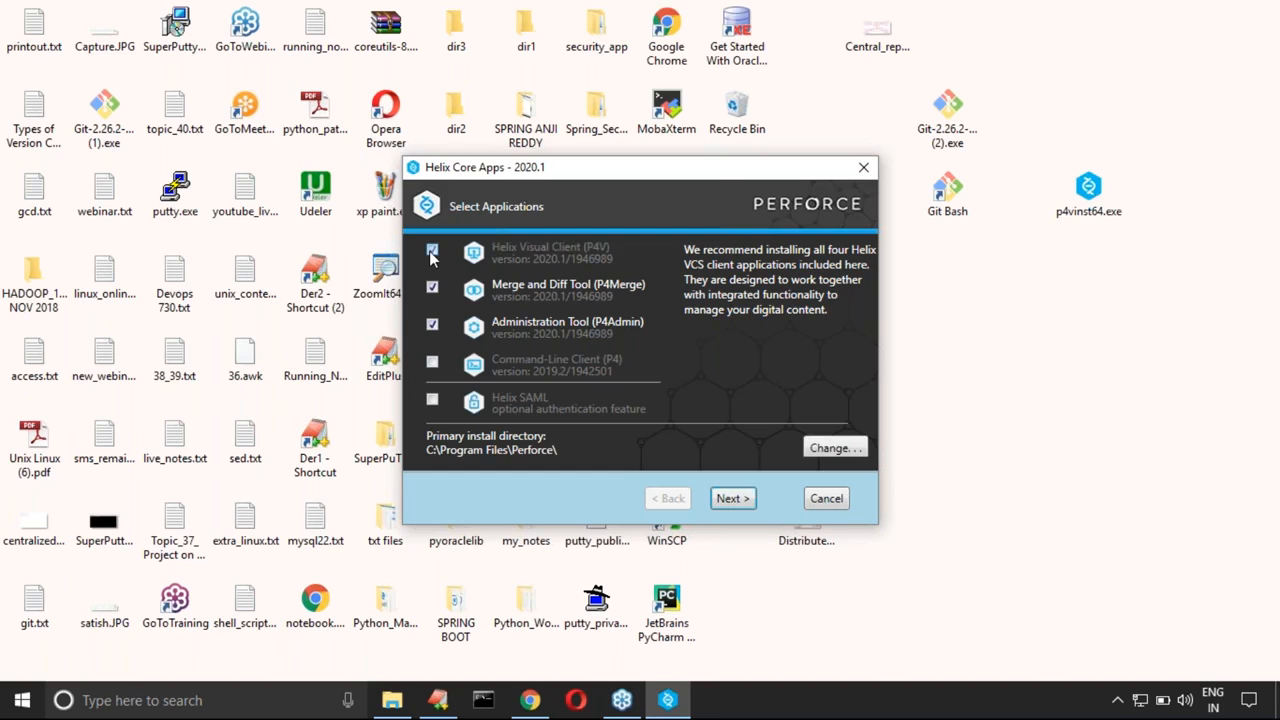
click(432, 326)
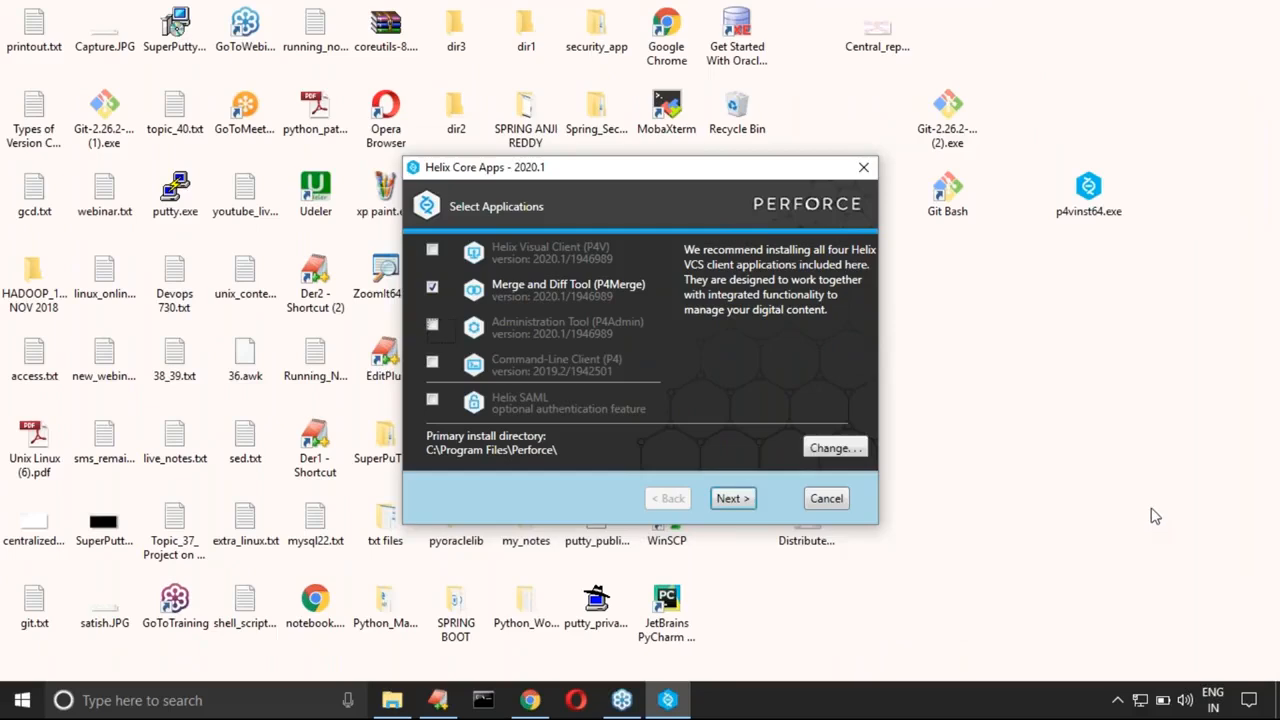
click(1155, 516)
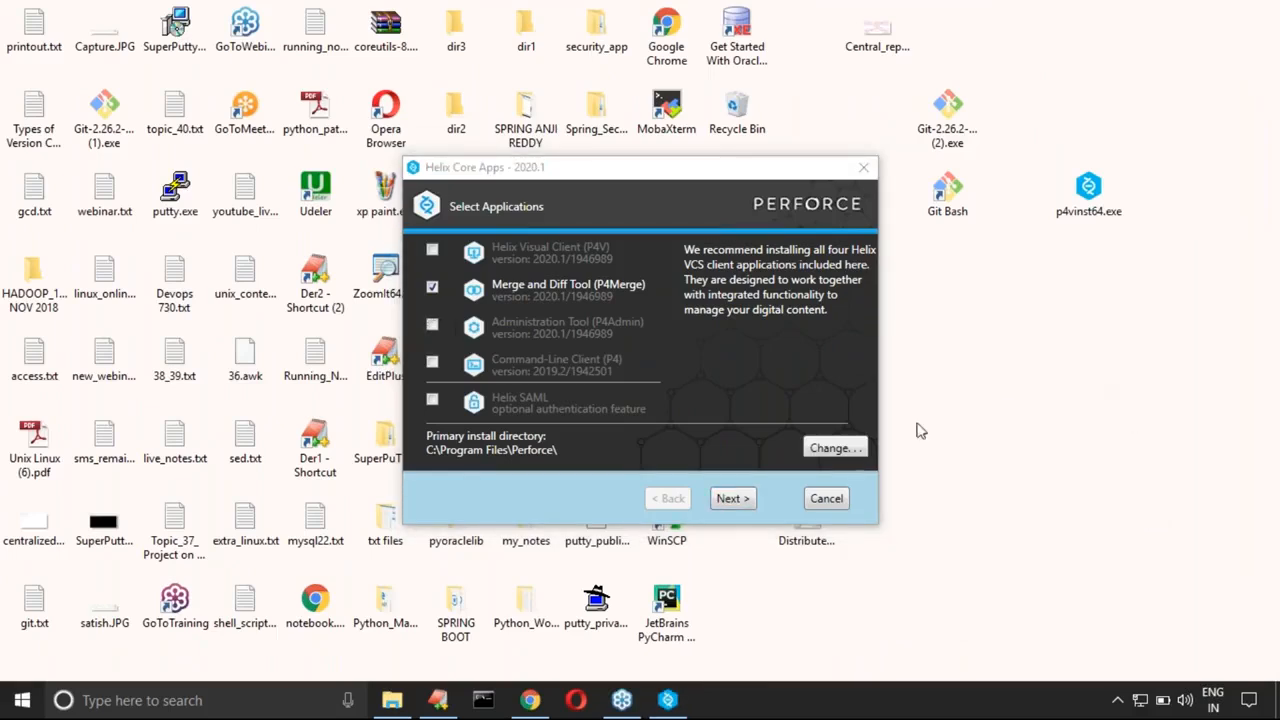
click(730, 500)
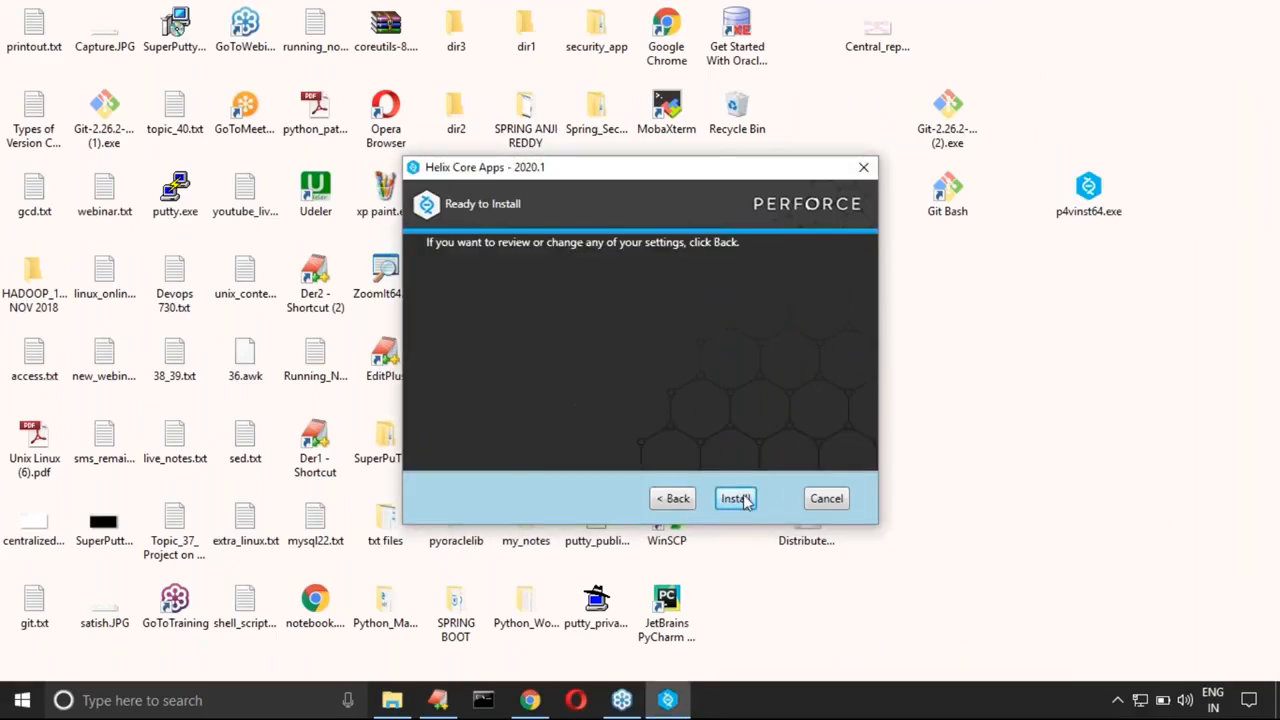
click(736, 499)
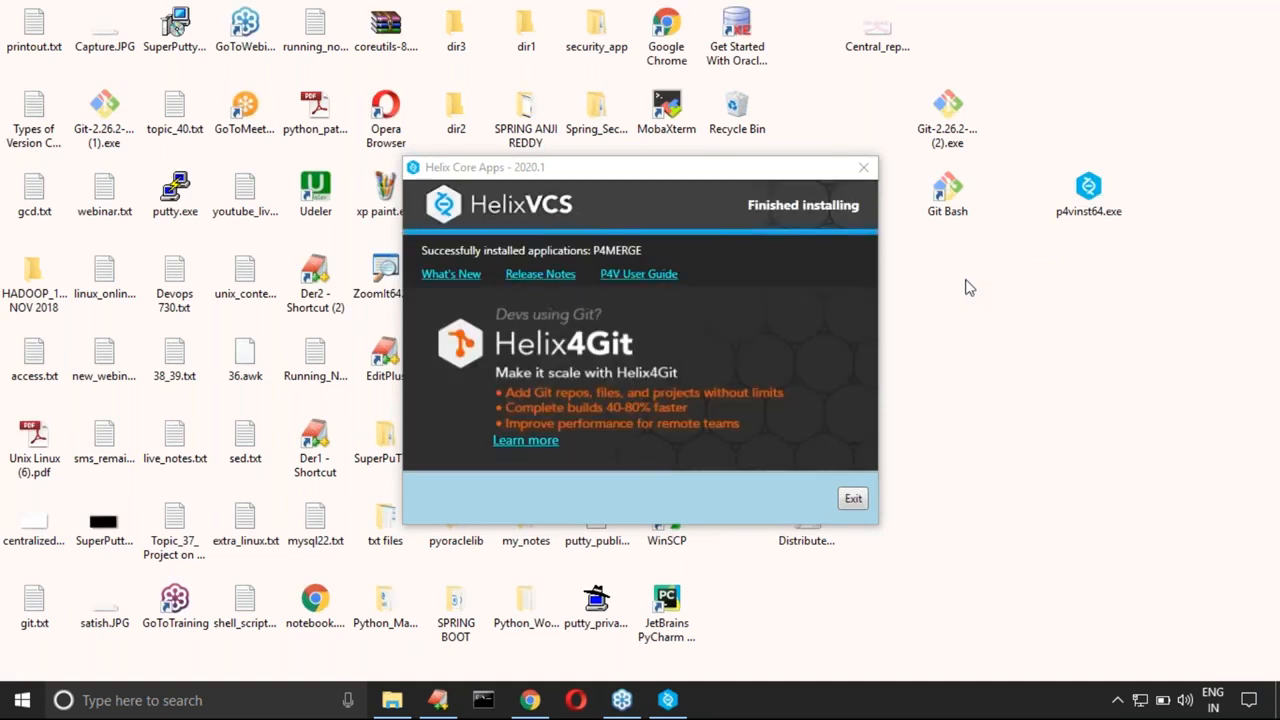
click(421, 256)
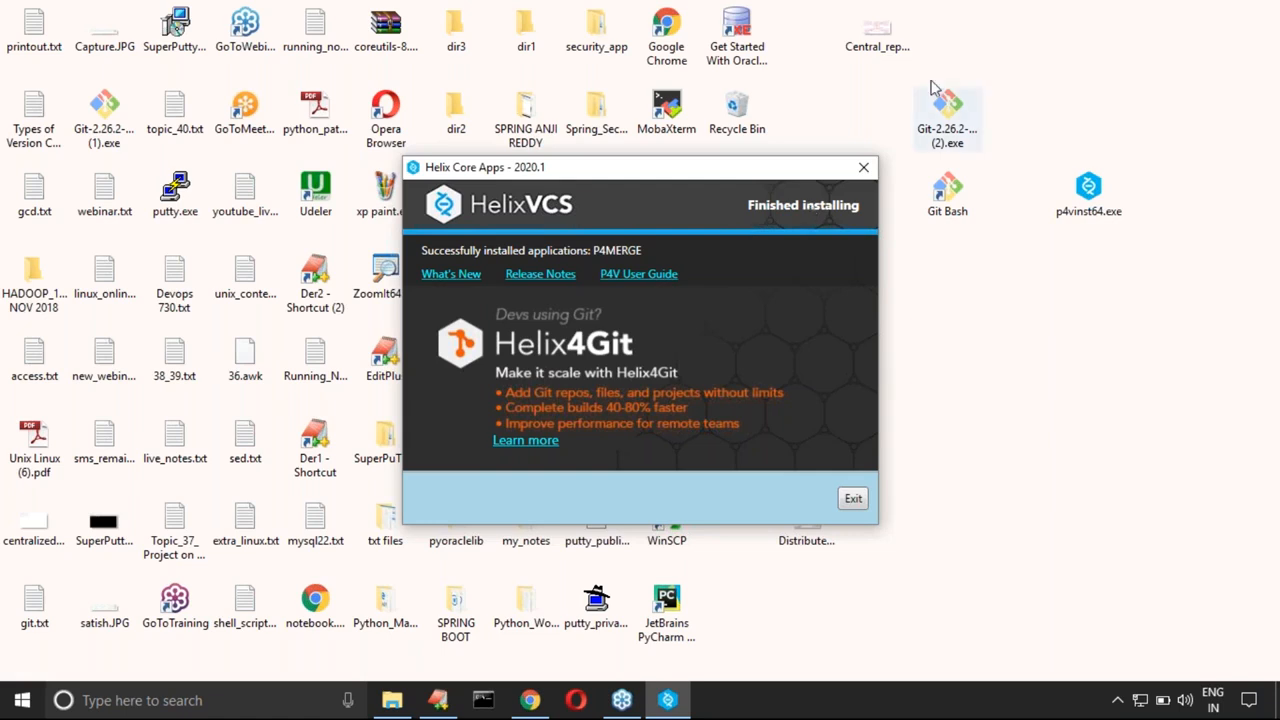
click(997, 50)
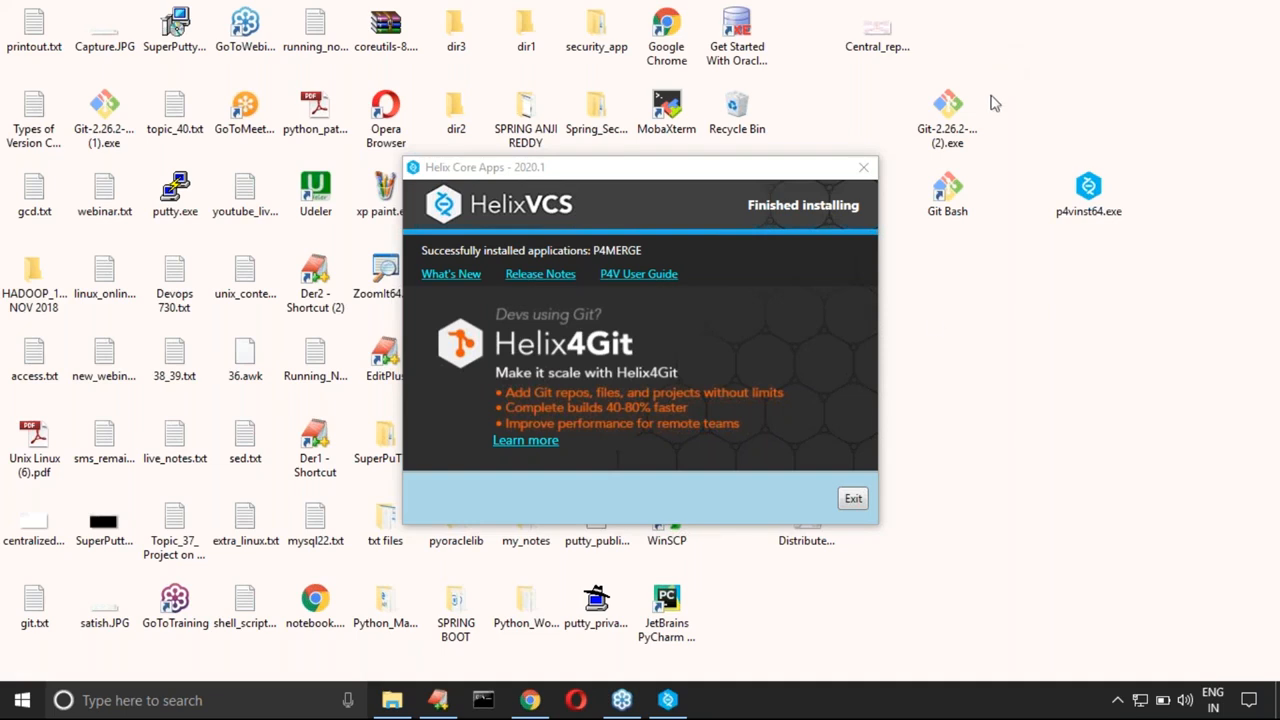
click(852, 500)
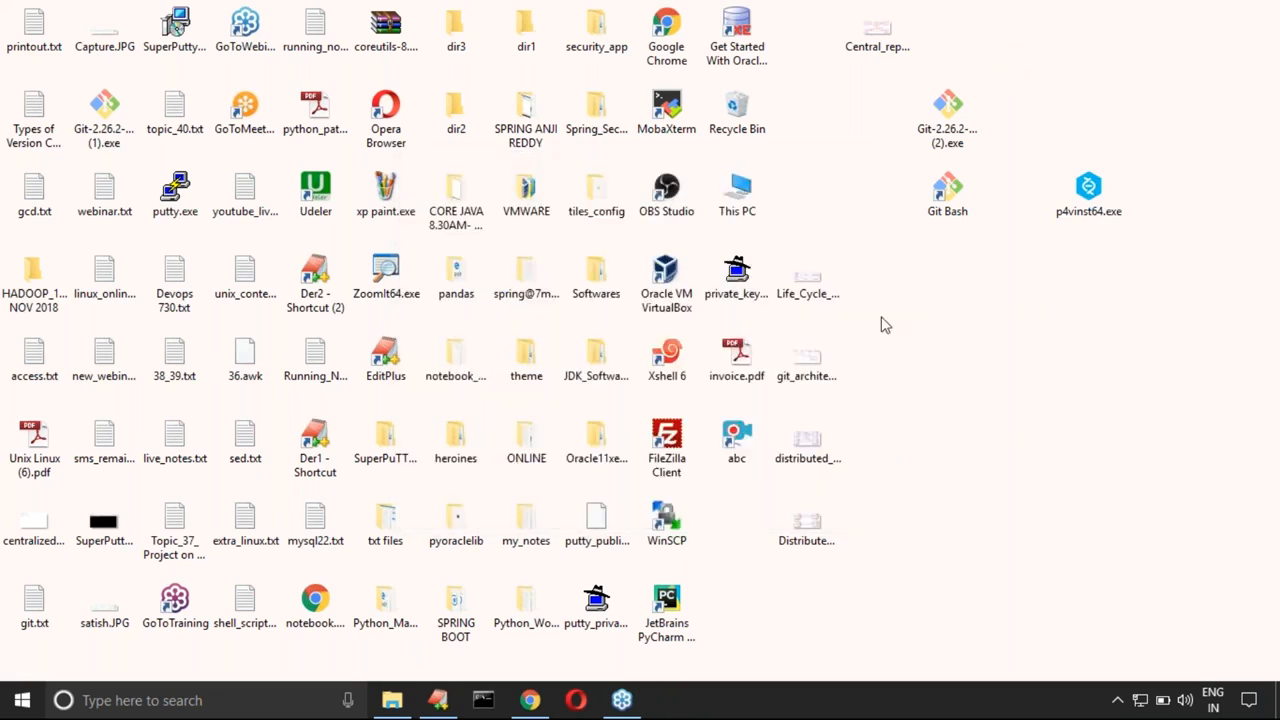
Step: Switch to the EditPlus notes and place the cursor on blank line 33, below the Merge and Diff Tool note
click(437, 703)
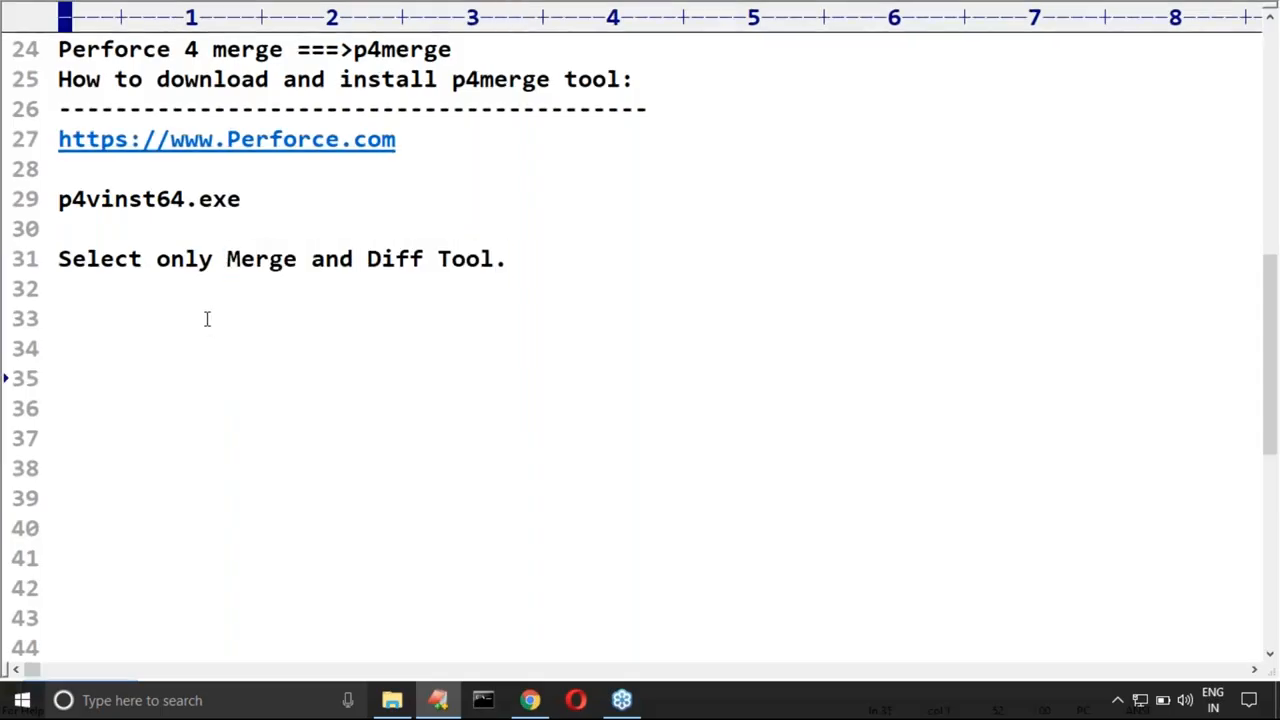
scroll(73, 305, down, 1)
click(84, 226)
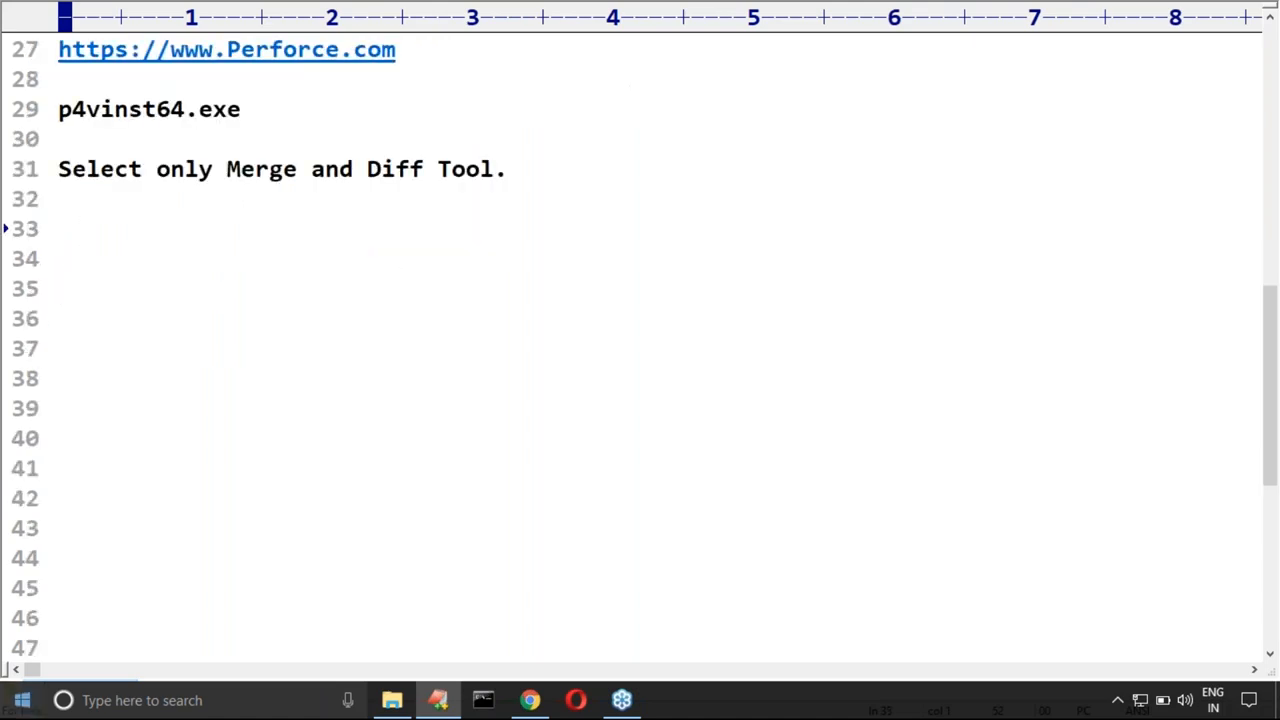
Step: Search Windows for "p4me", launch the P4Merge app to check the installation, and close its Choose Files window
click(30, 709)
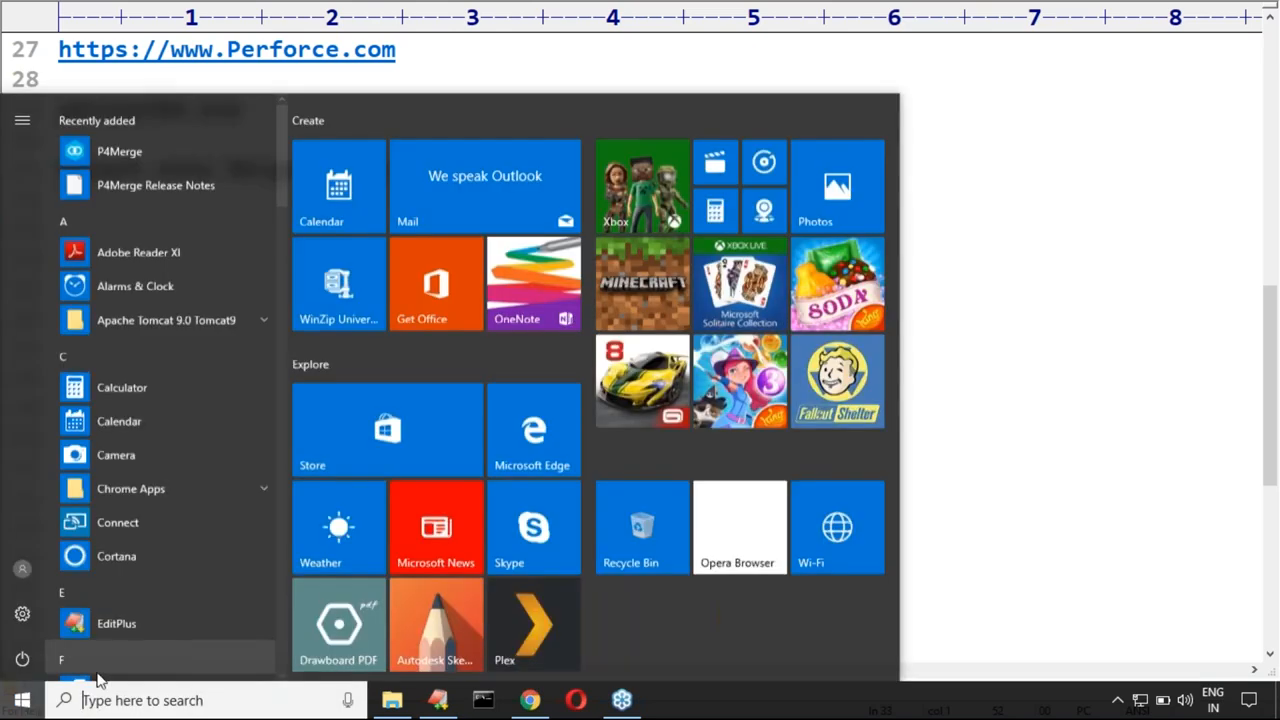
click(105, 702)
text(p)
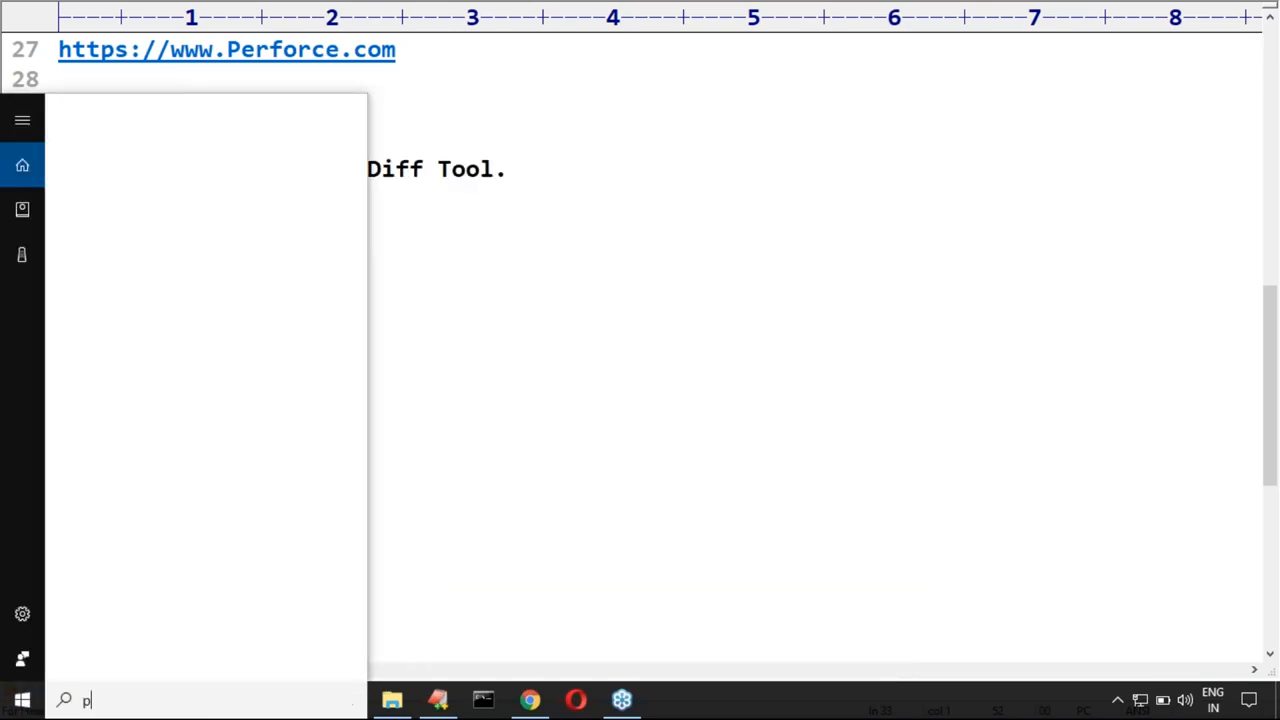
text(4m)
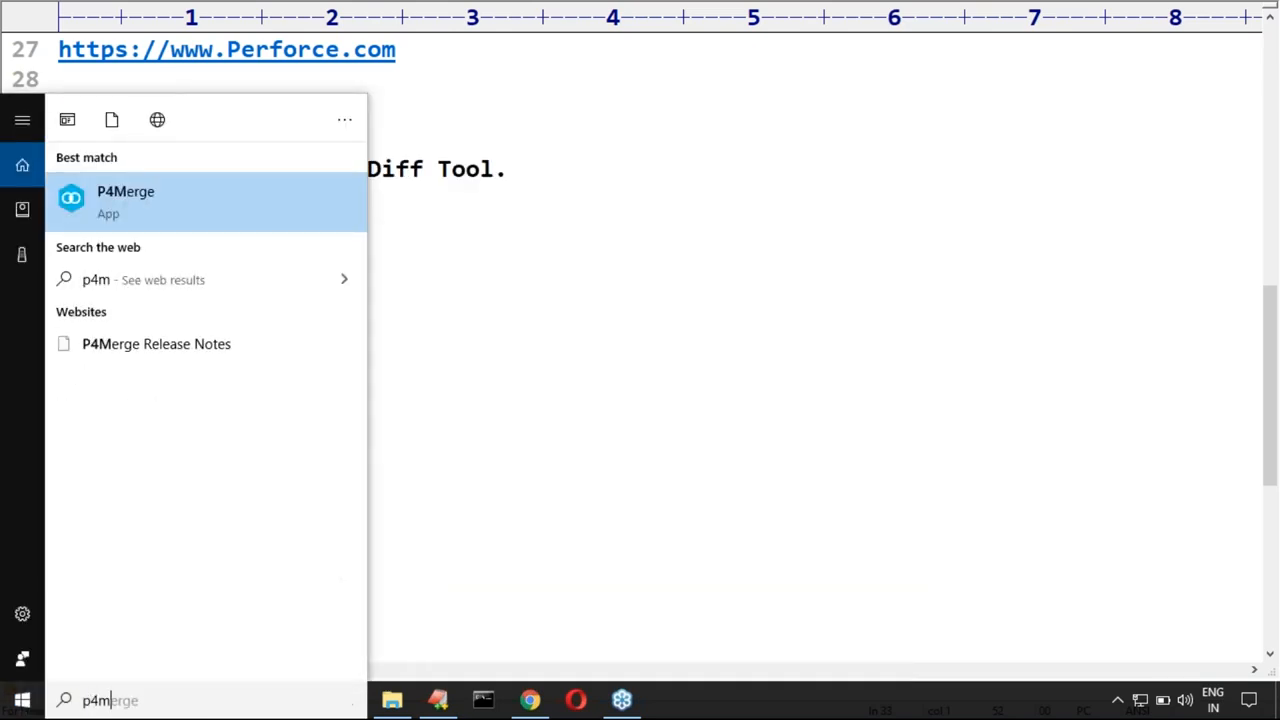
text(e)
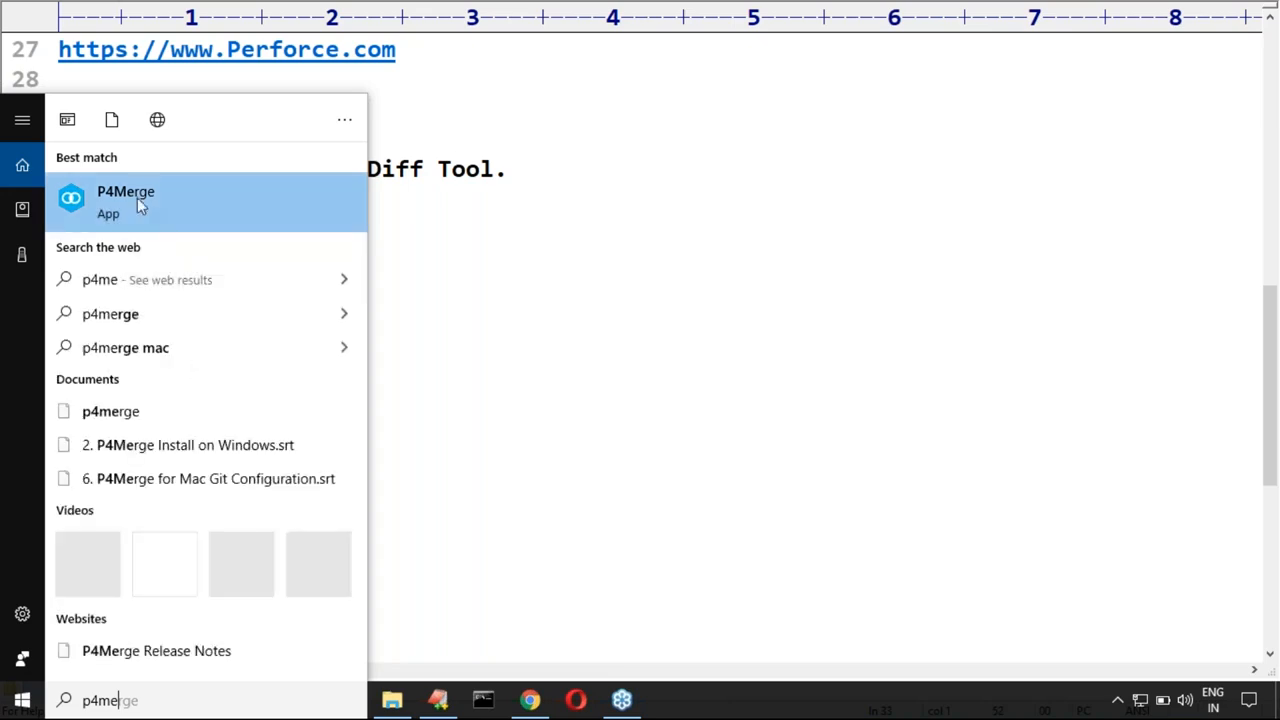
click(134, 200)
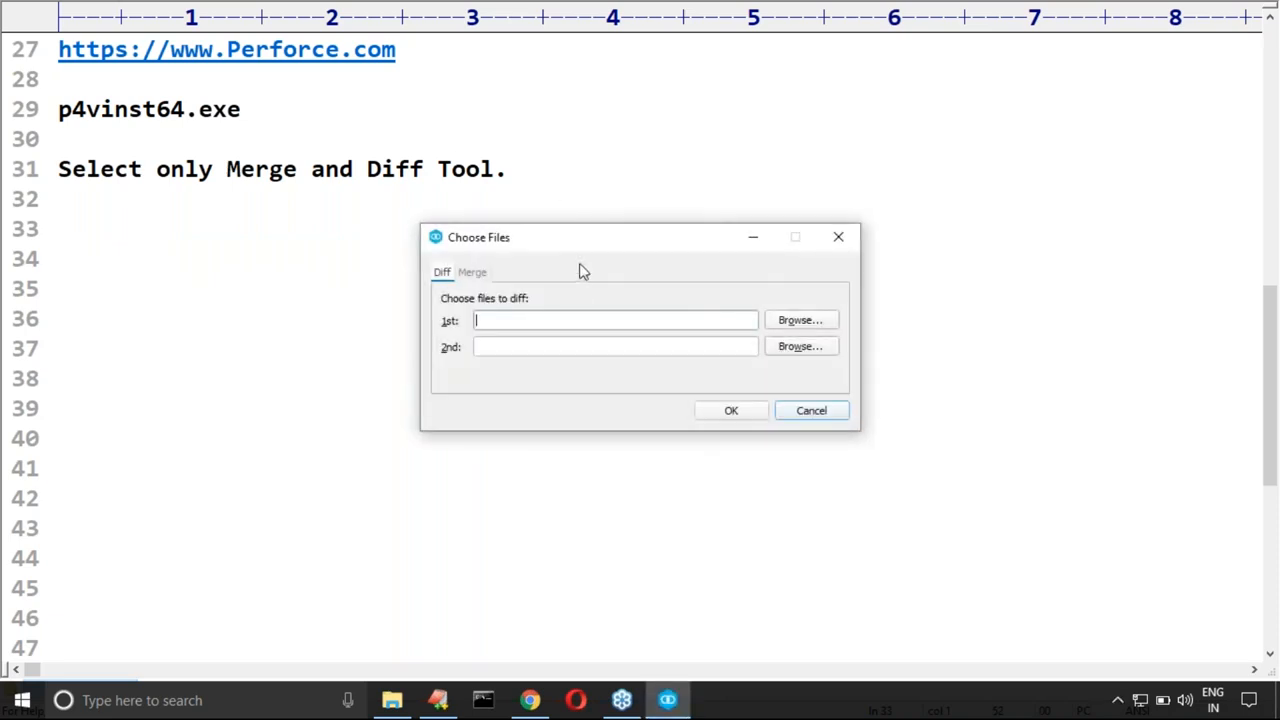
drag(594, 241, 630, 165)
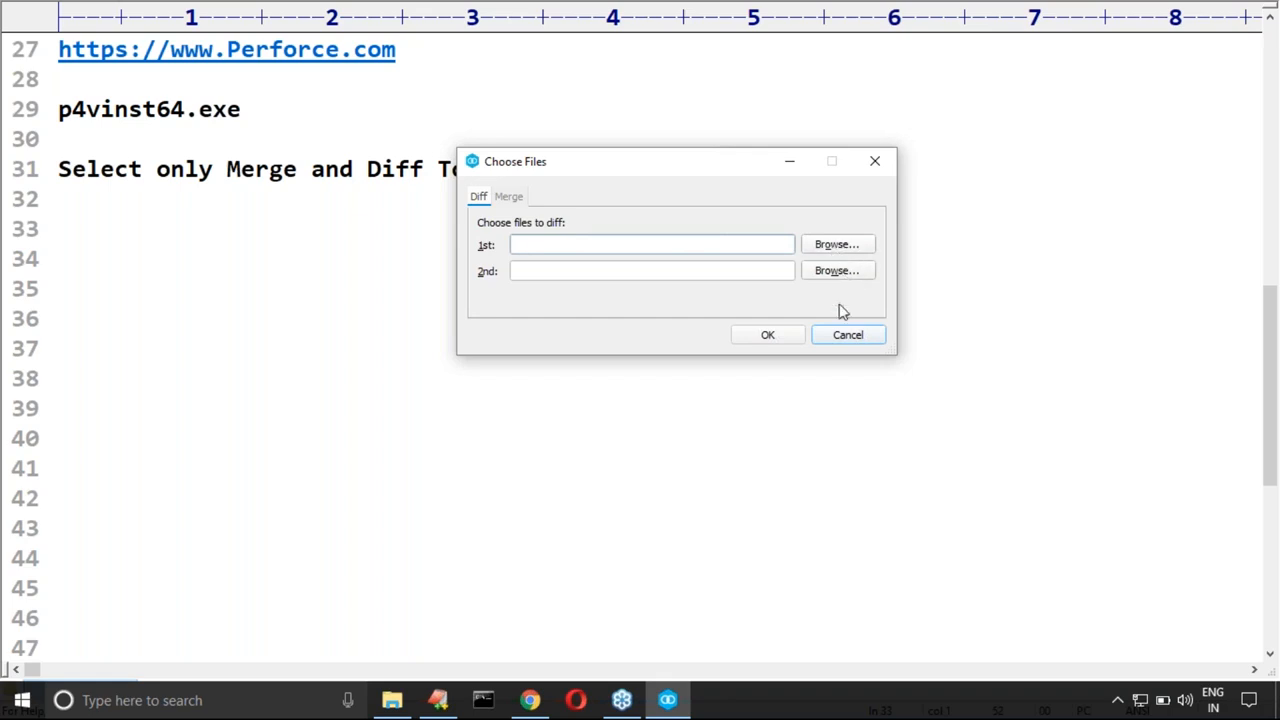
click(879, 159)
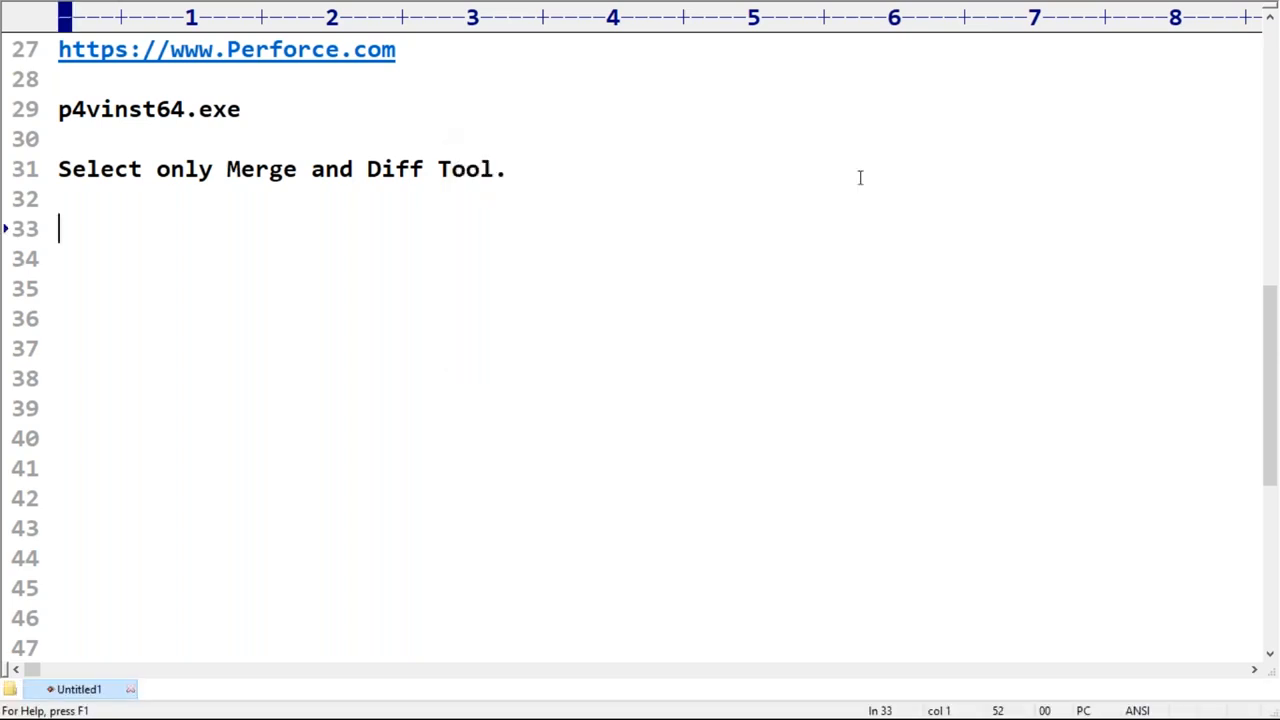
Step: Open Git Bash from the desktop and enlarge its terminal text
key(super+d)
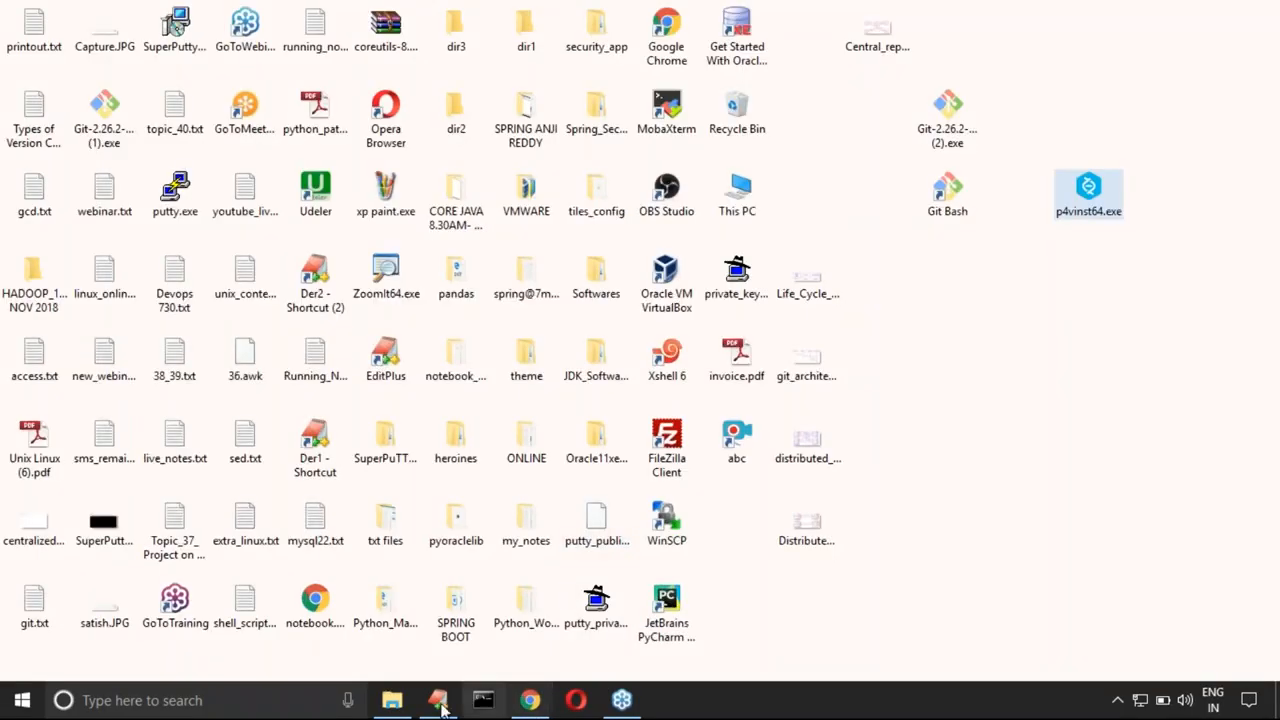
click(950, 200)
double_click(952, 202)
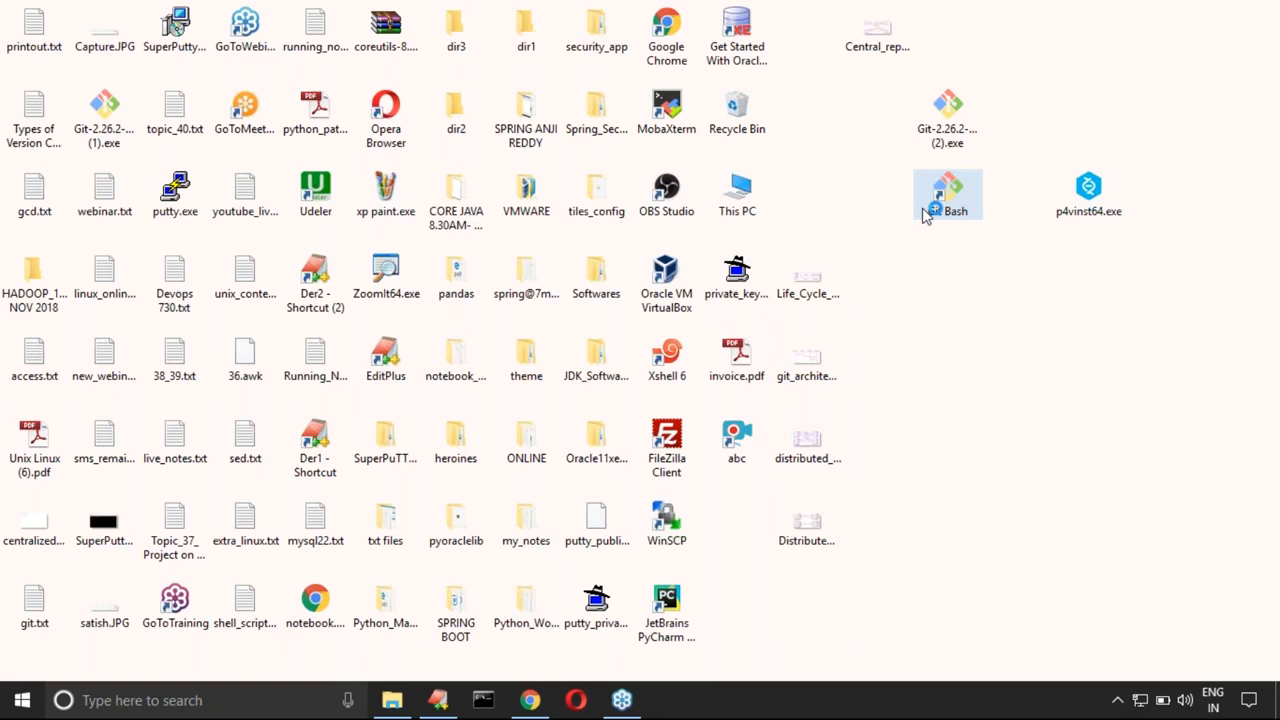
click(584, 111)
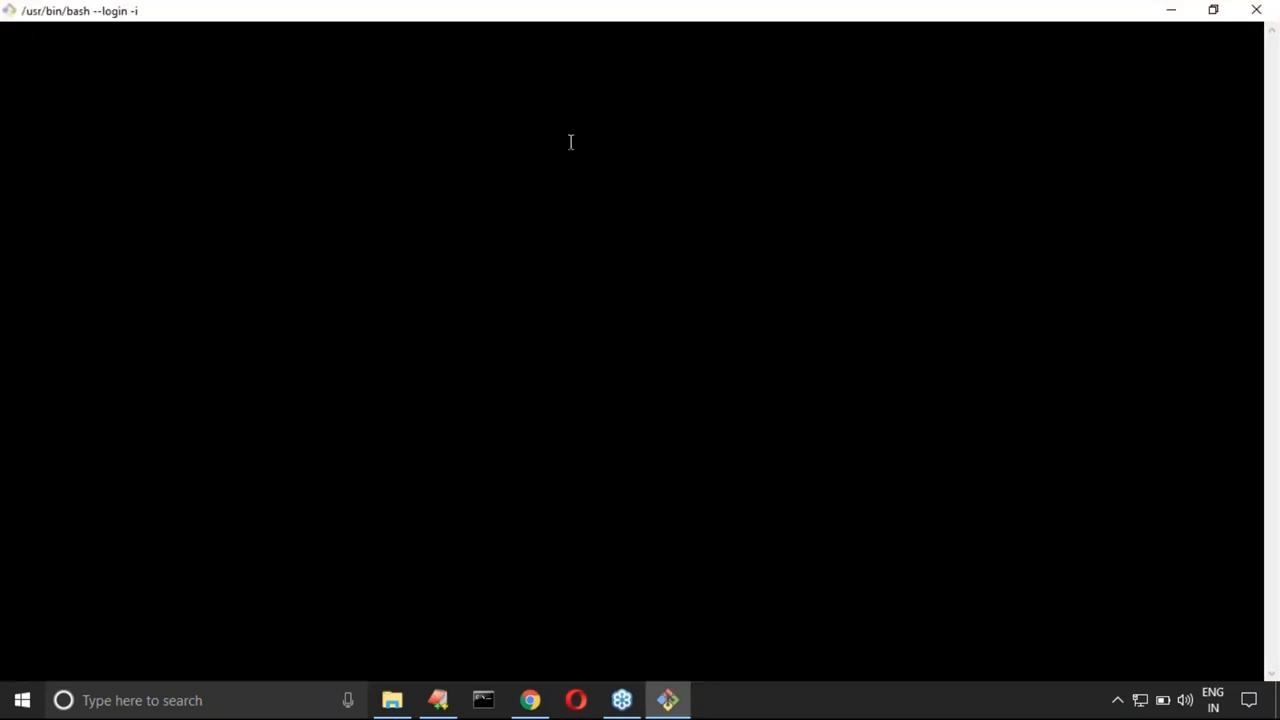
key(ctrl+plus)
key(ctrl+plus)
key(ctrl+plus)
key(ctrl+plus)
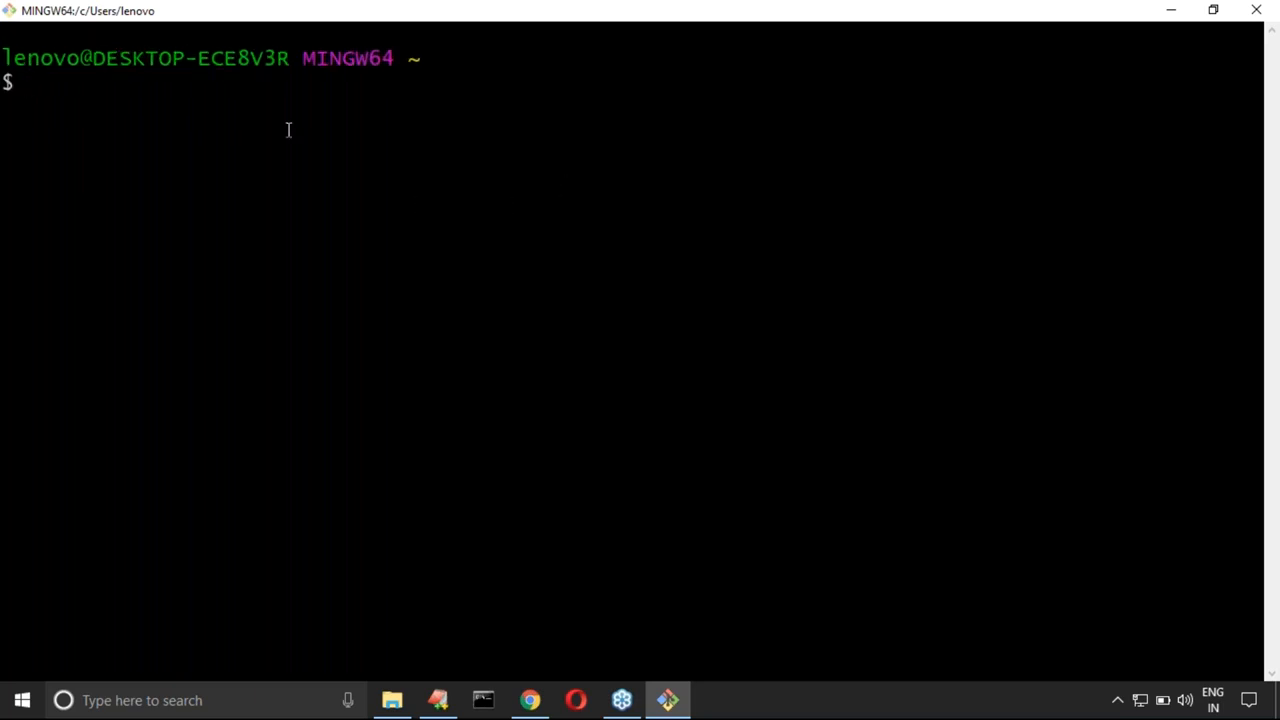
Step: Change to the D: drive and into its gitprojects directory
text(cd d:)
key(Return)
text(cd gitpro)
key(Tab)
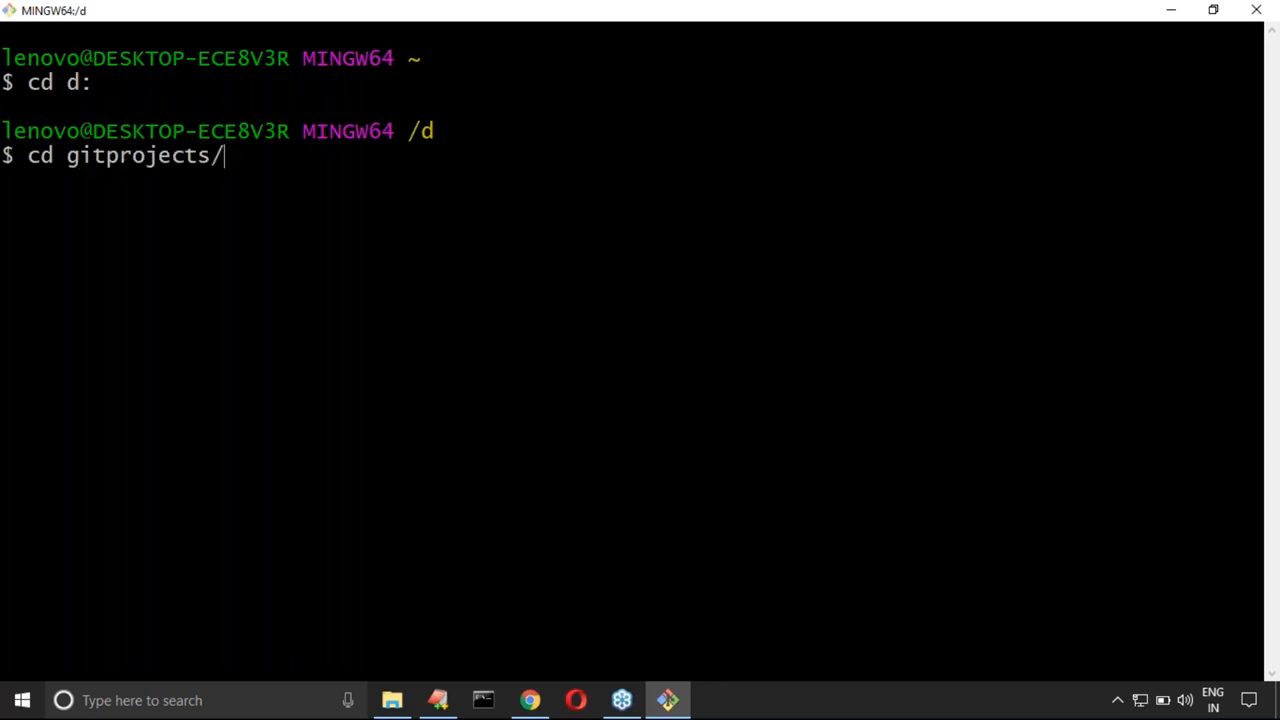
key(Return)
Step: List the contents of the gitprojects directory with ls
text(git)
key(BackSpace)
key(BackSpace)
key(BackSpace)
text(cd)
key(BackSpace)
key(BackSpace)
key(BackSpace)
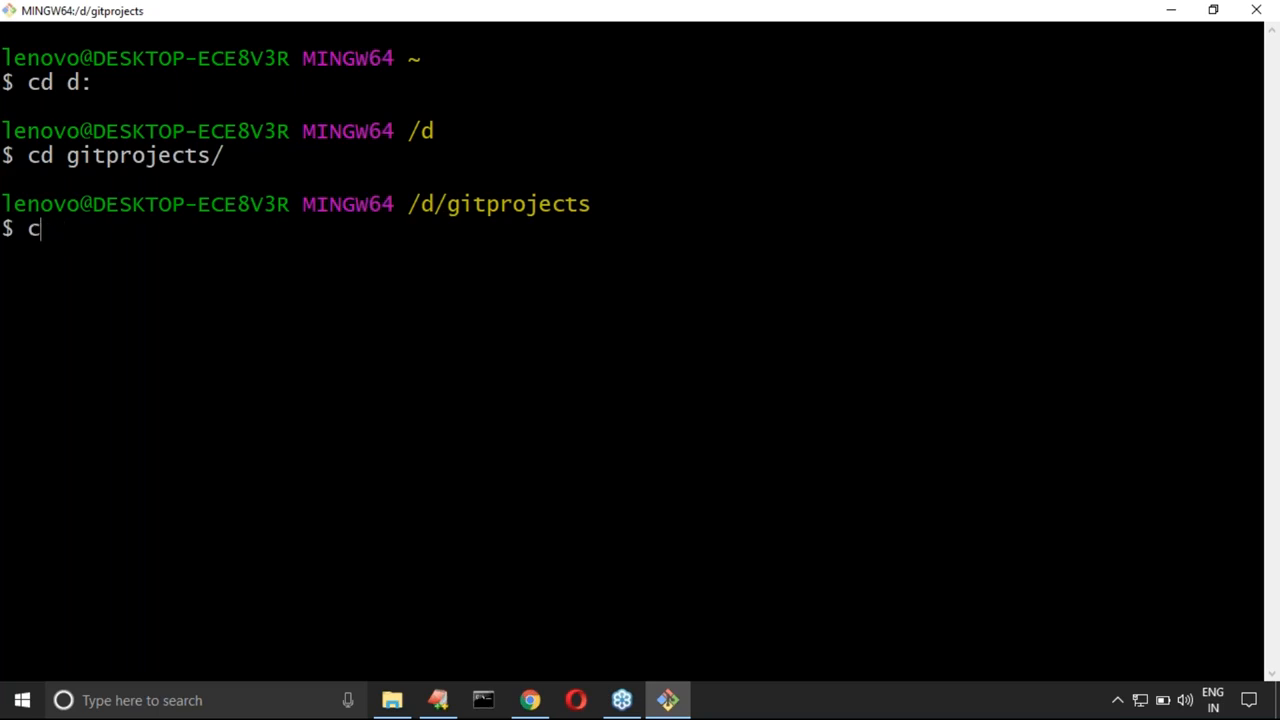
text(ls)
key(Return)
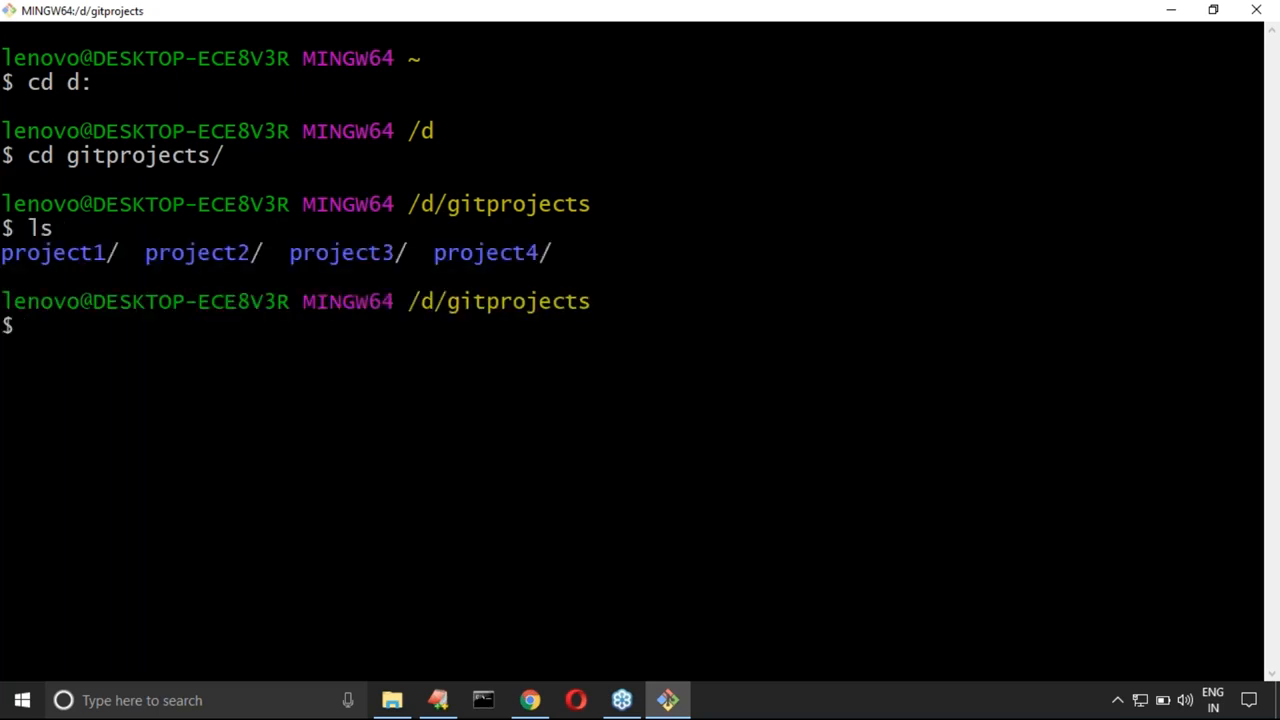
Step: Clear the terminal and change into the project4 directory
key(ctrl+l)
text(cd )
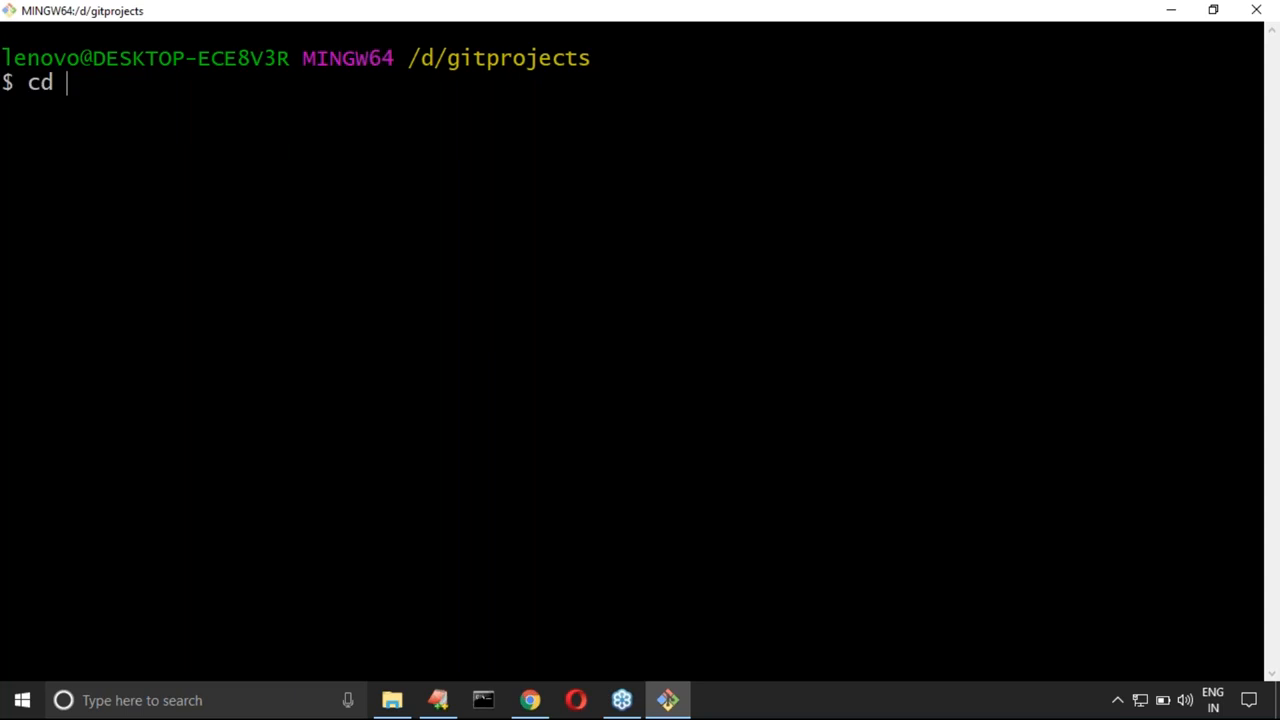
text(project4)
key(Return)
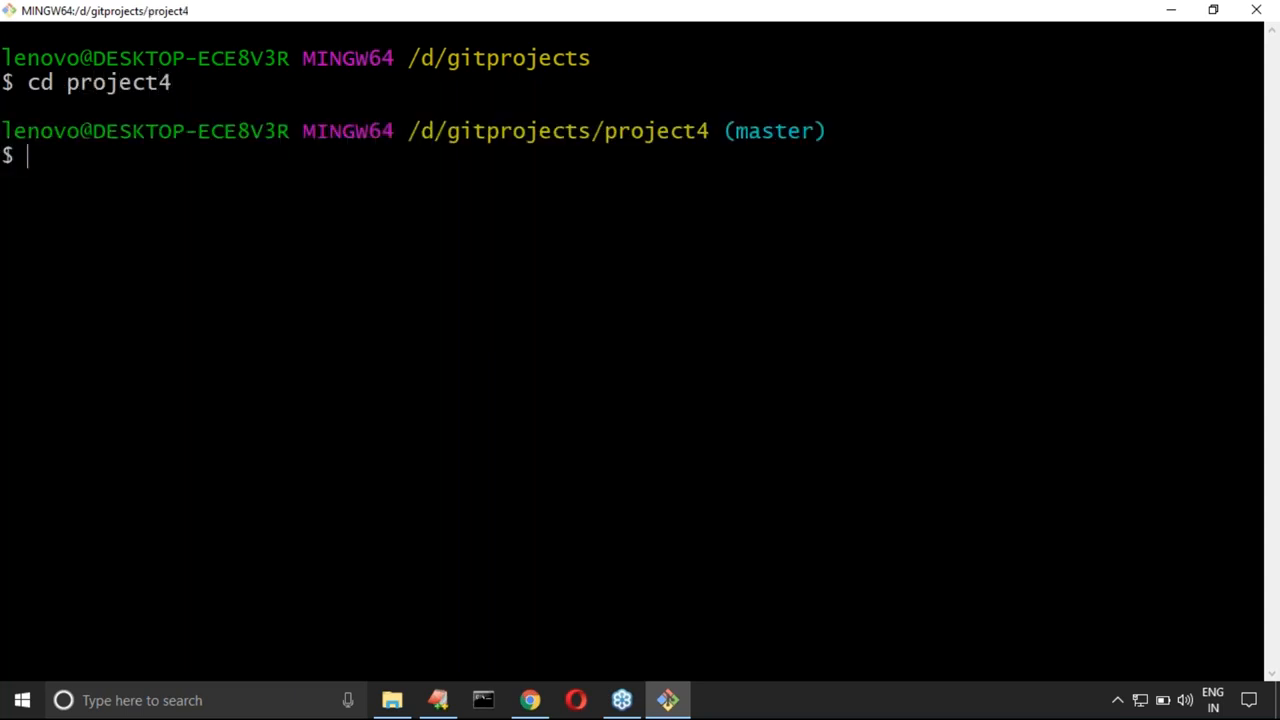
scroll(304, 149, up, 3)
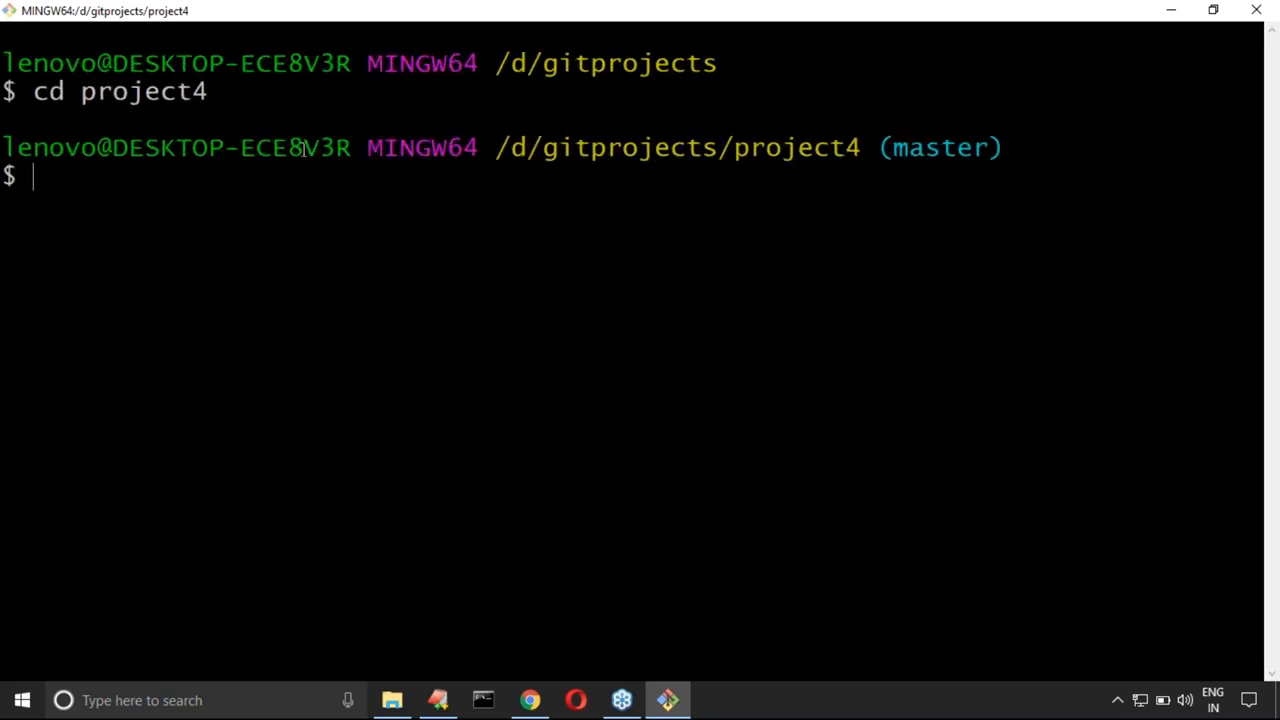
double_click(340, 15)
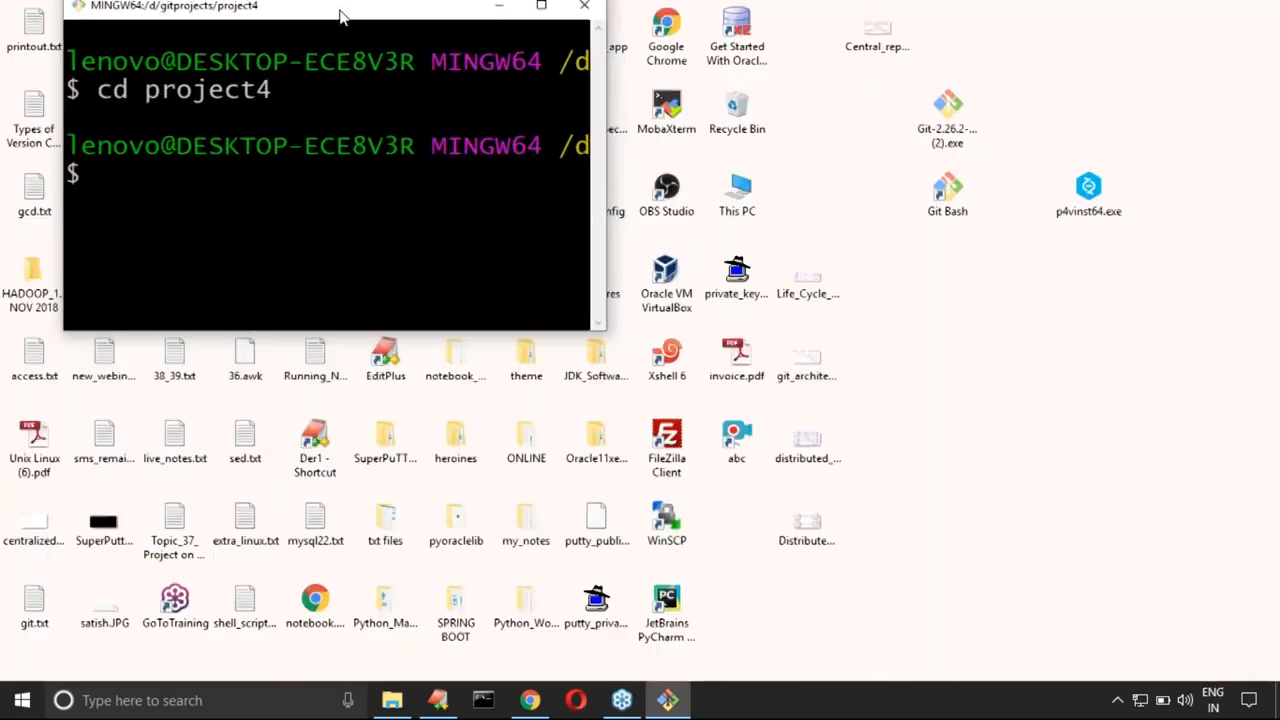
click(541, 6)
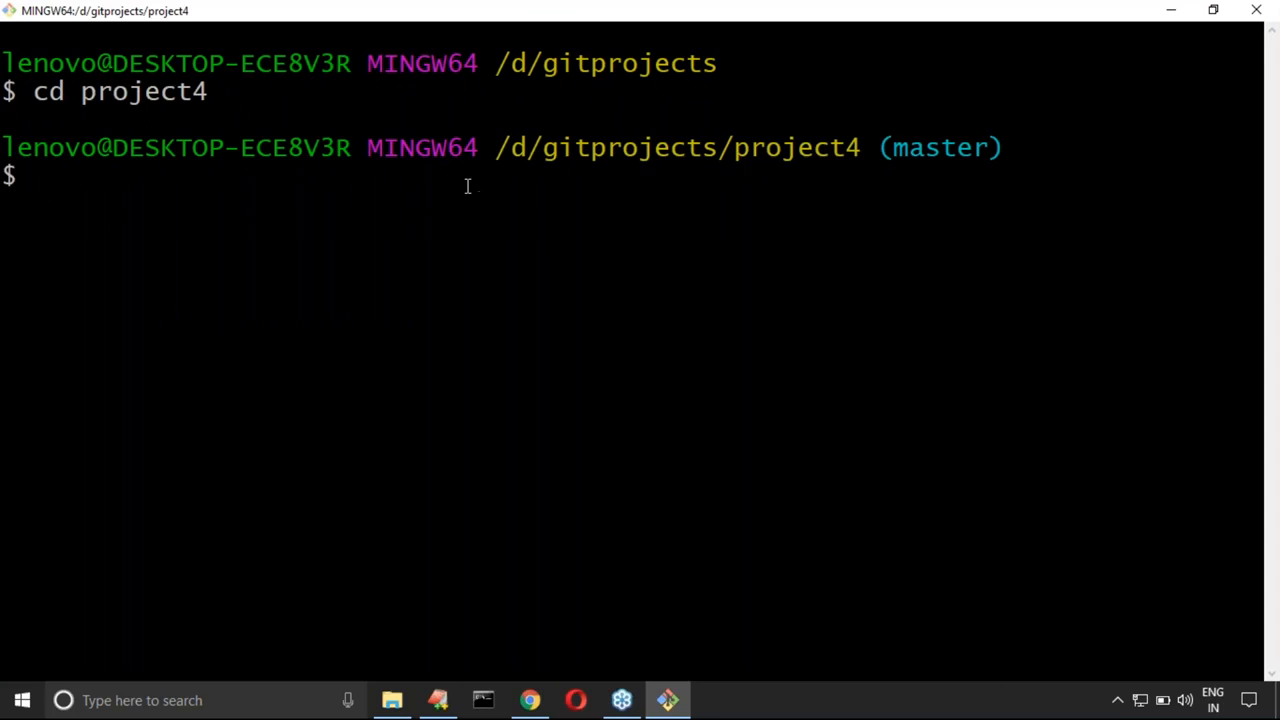
Step: Try to run p4merge from the project4 repository and highlight the command together with its output
text(p4merge)
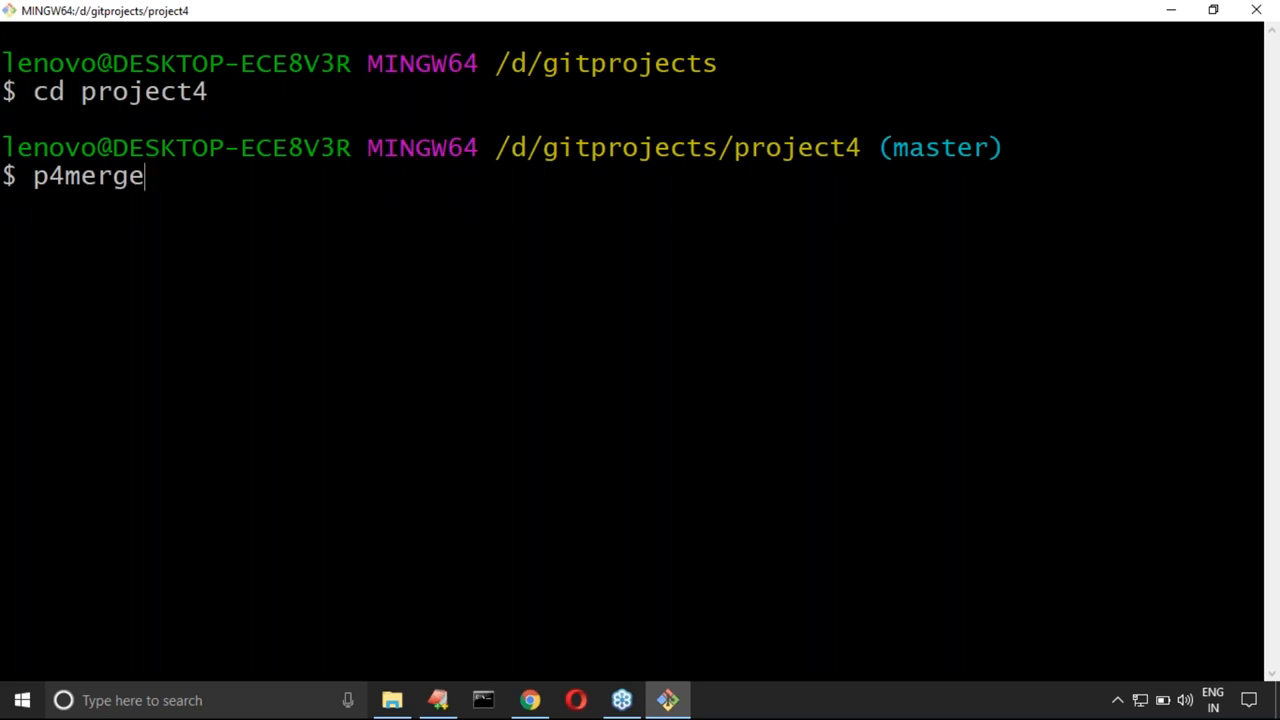
key(Return)
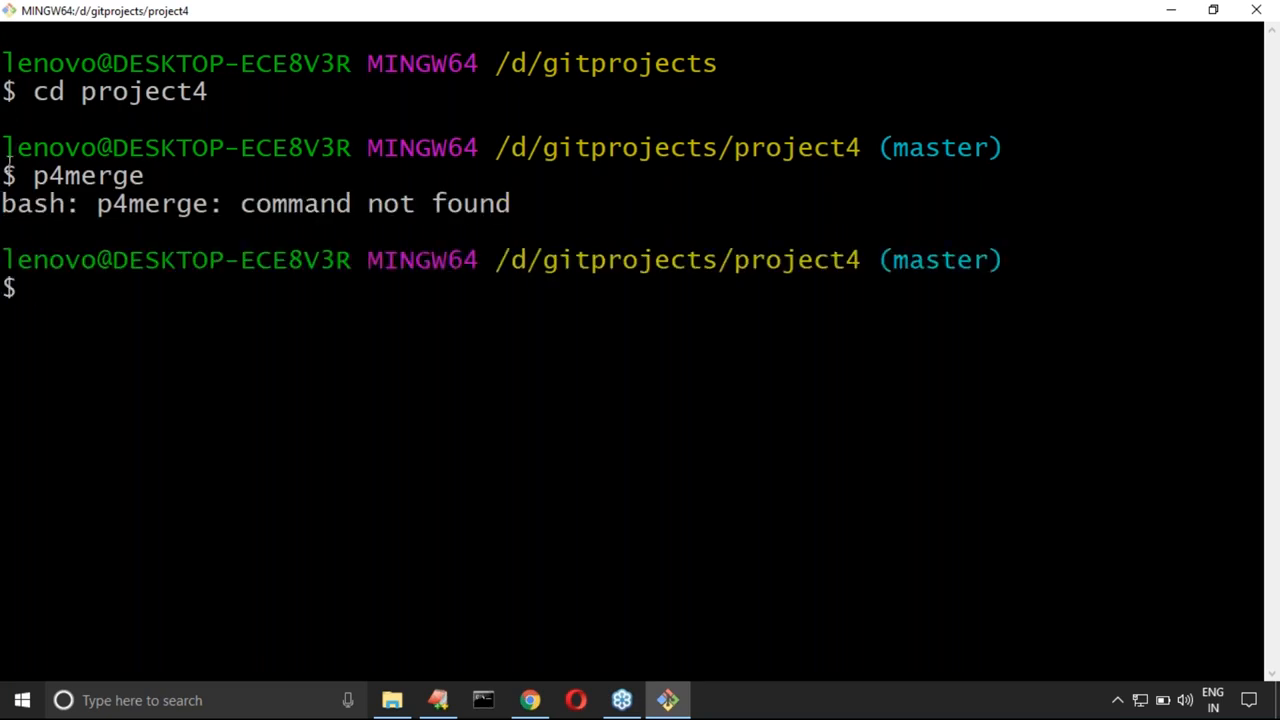
drag(3, 172, 511, 204)
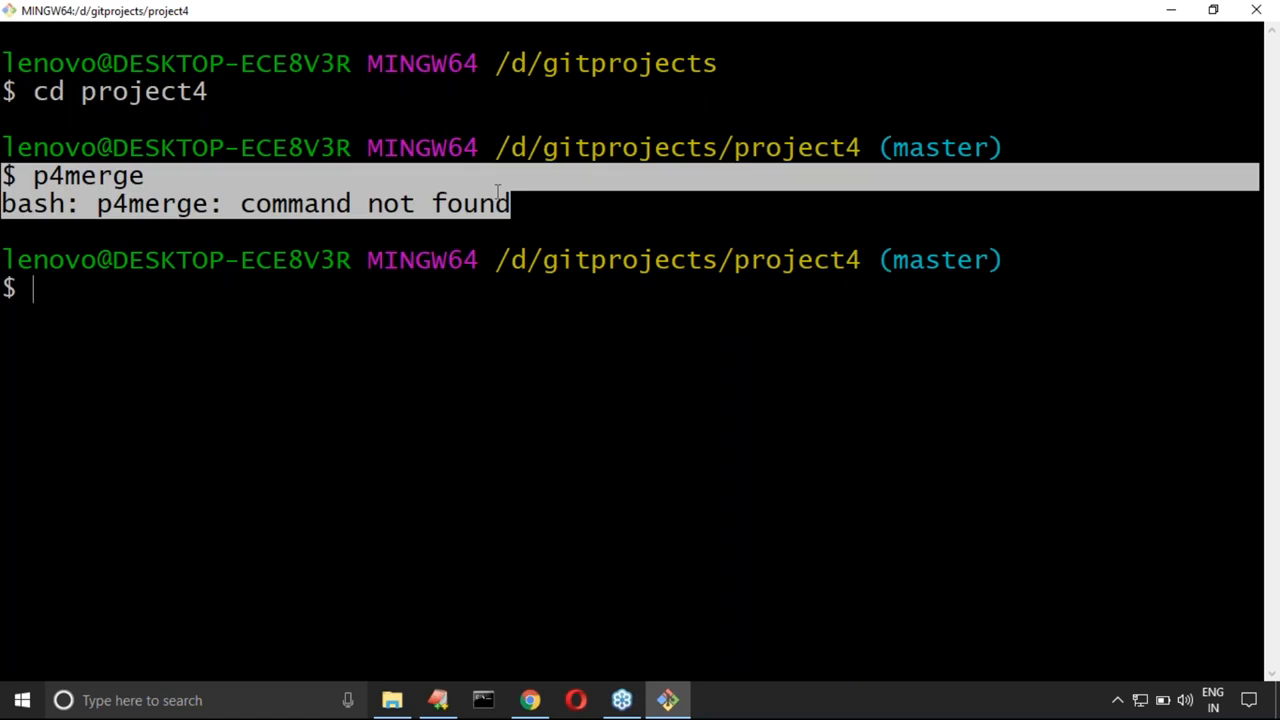
drag(31, 176, 510, 208)
Step: From the desktop, open the Perforce installation folder at C:\Program Files\Perforce in File Explorer
key(super+d)
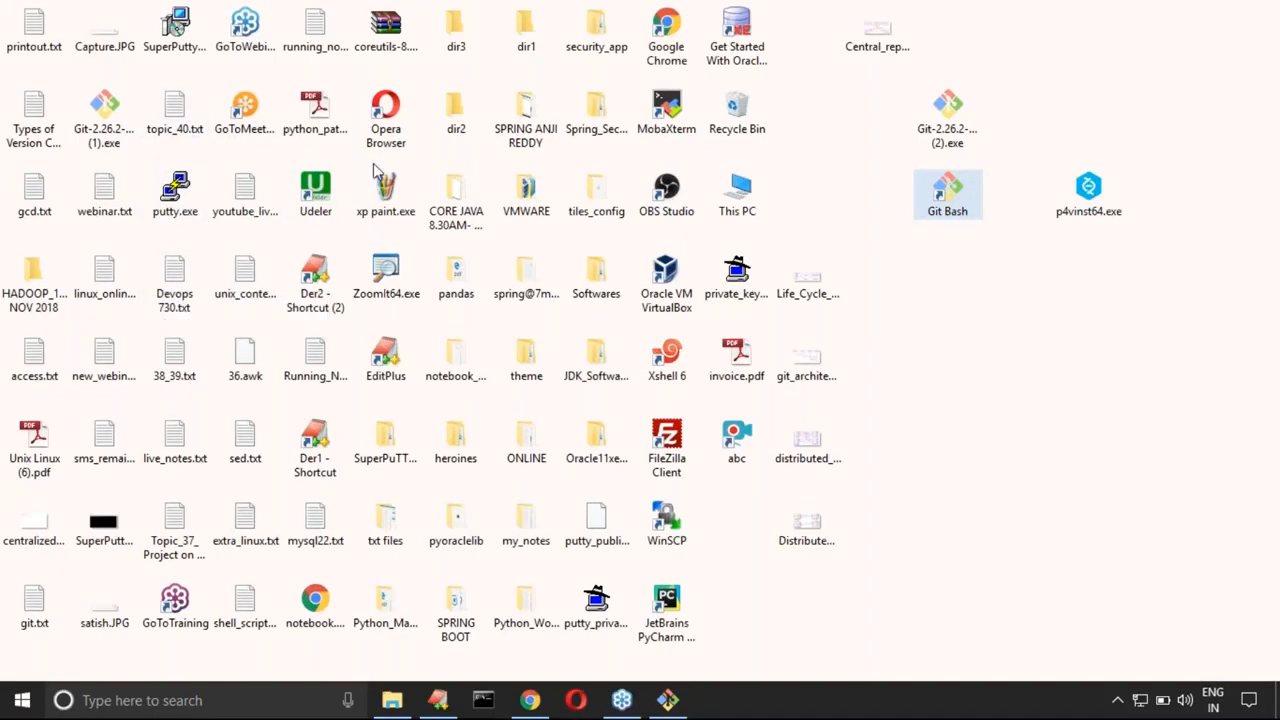
double_click(745, 212)
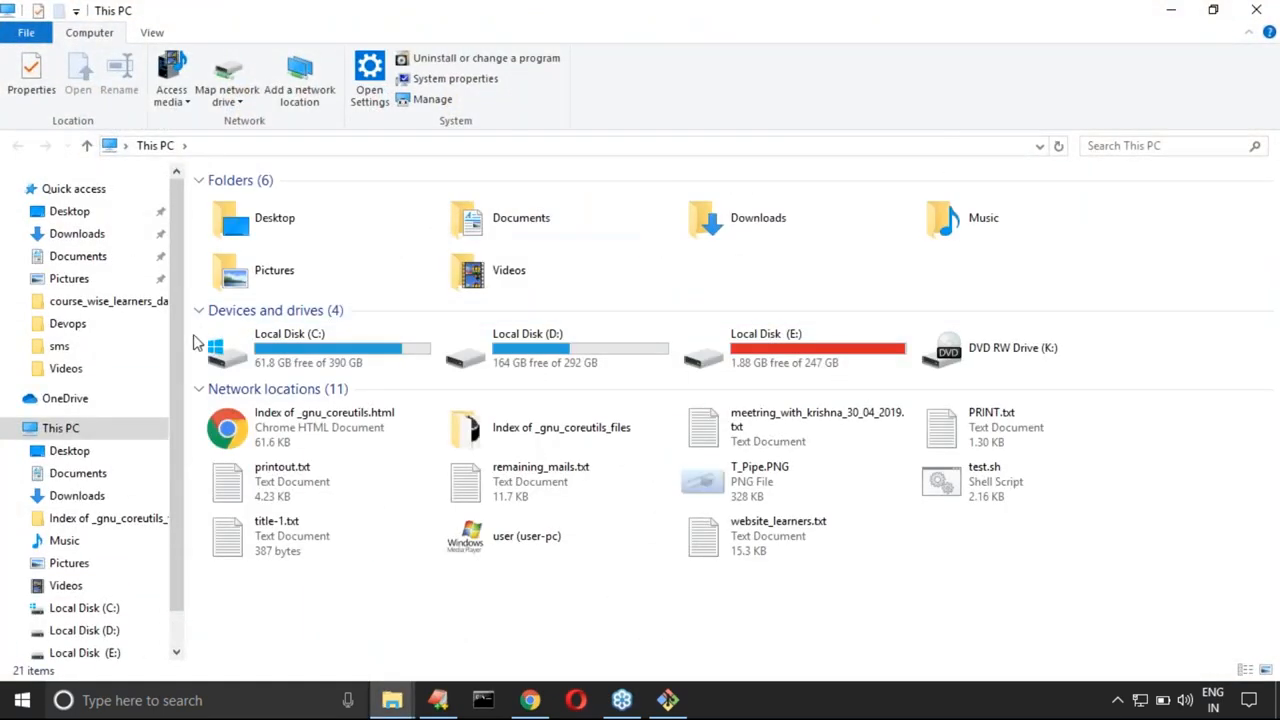
double_click(386, 345)
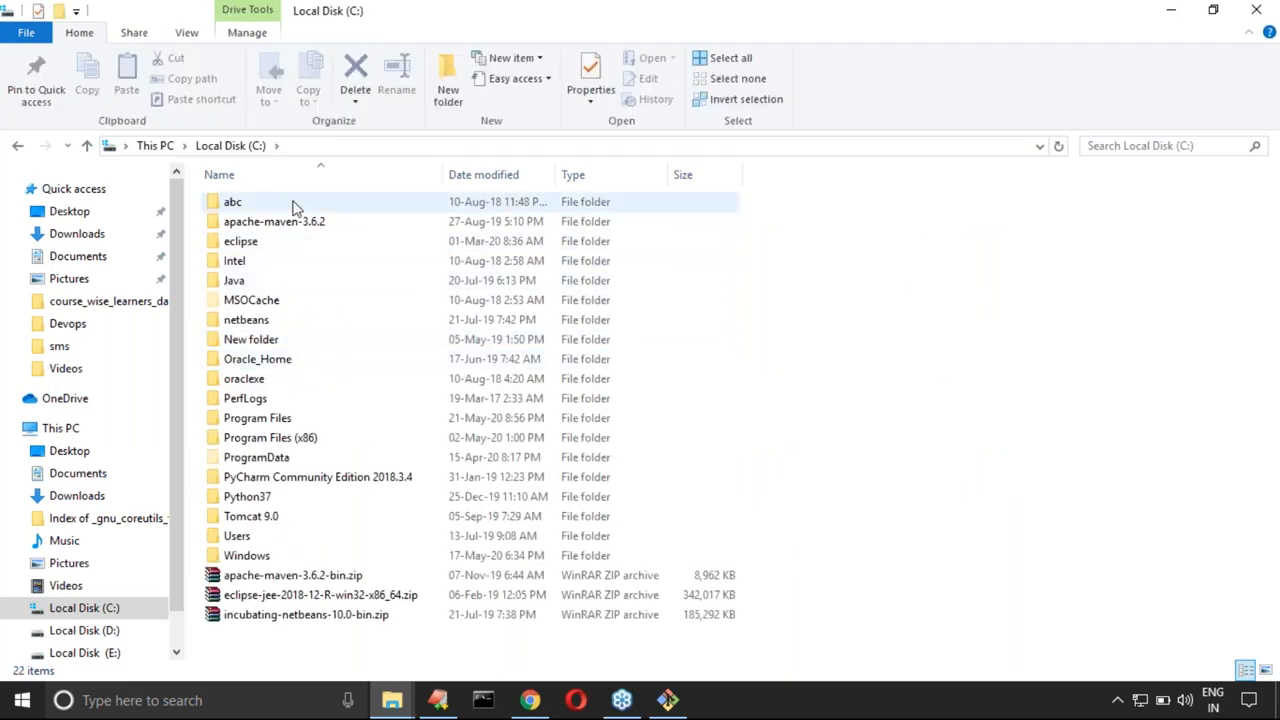
double_click(278, 426)
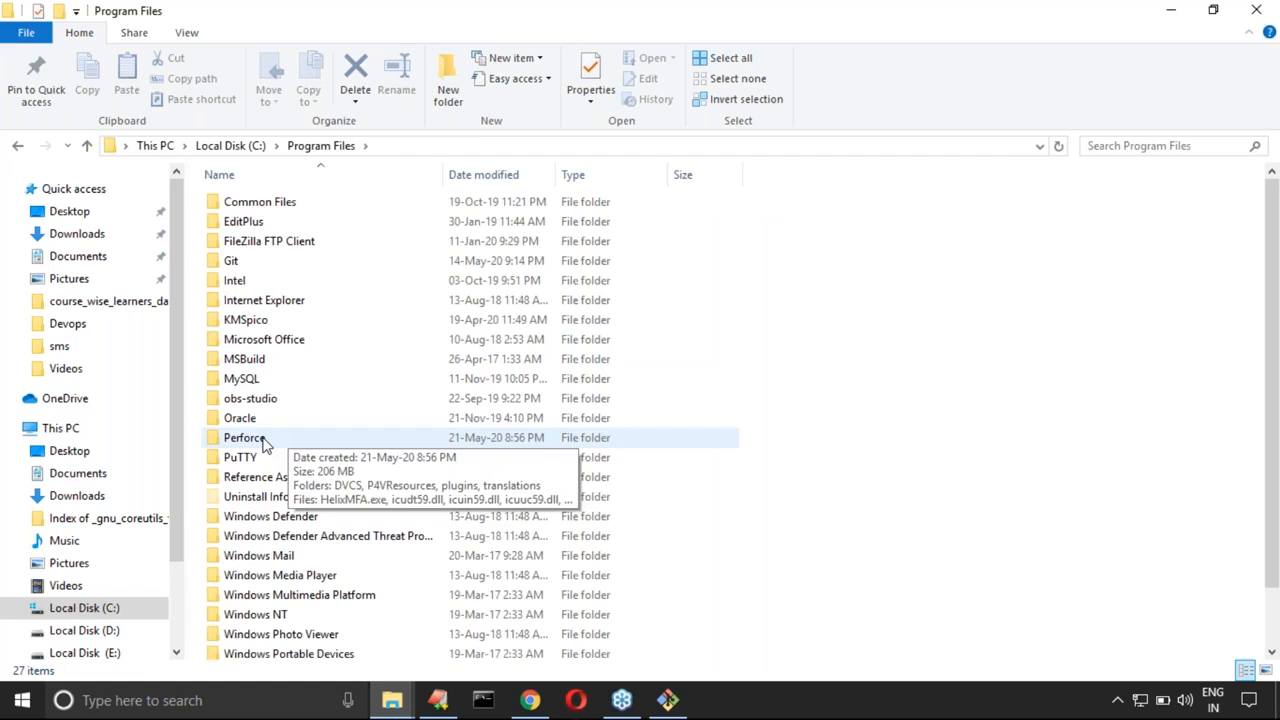
double_click(265, 444)
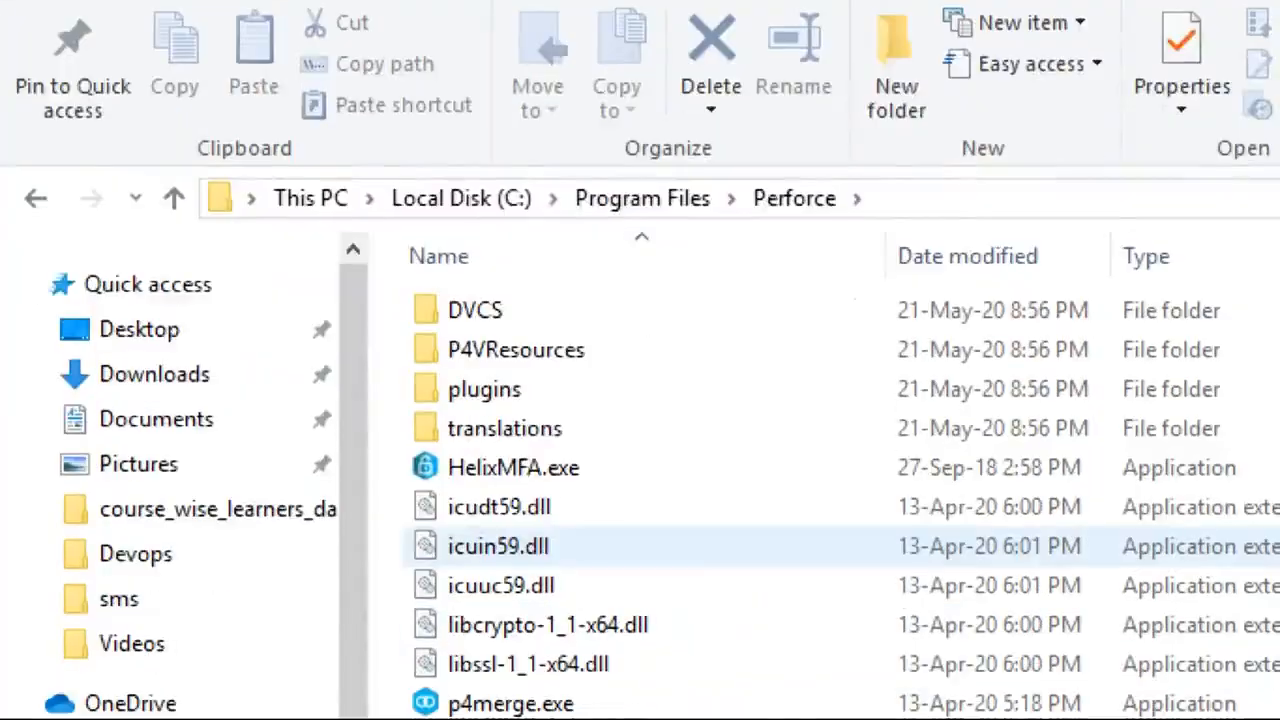
Step: Outline the Perforce folder's path and p4merge.exe in red, with a check mark beside the file
click(288, 78)
mouse_move(226, 173)
mouse_down()
mouse_move(608, 238)
mouse_move(876, 243)
mouse_up()
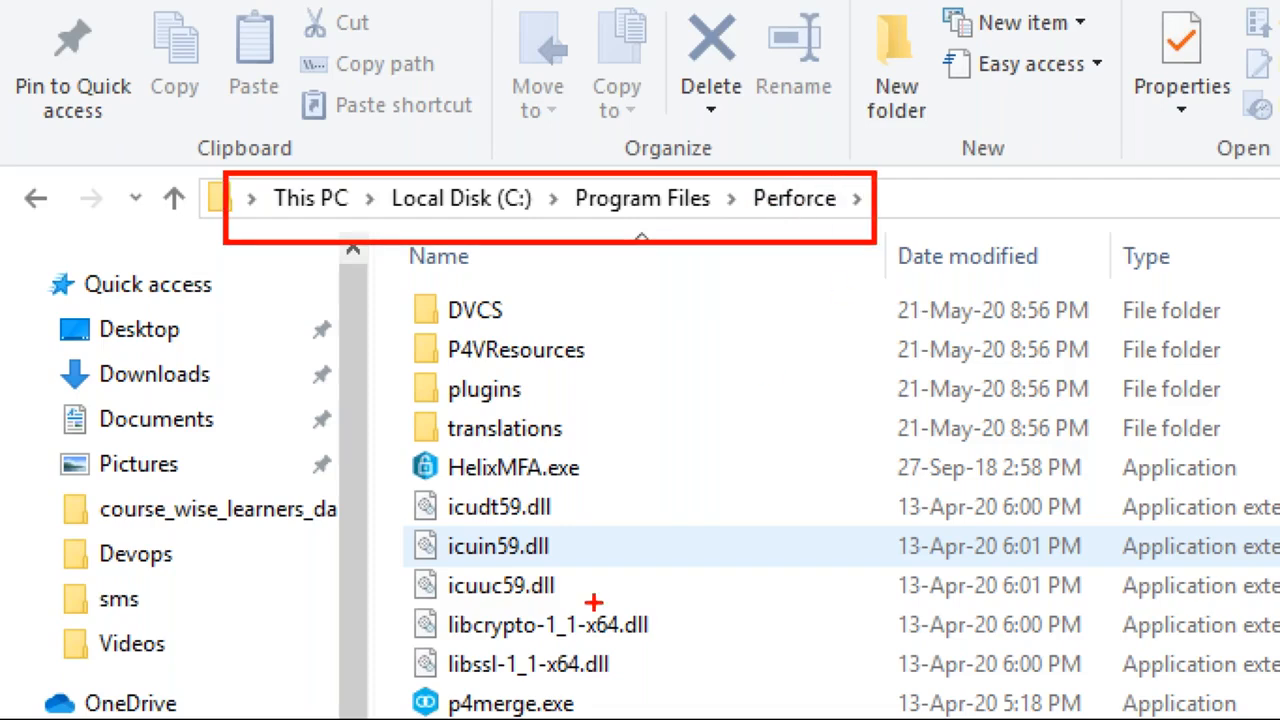
mouse_move(389, 682)
mouse_down()
mouse_move(612, 716)
mouse_move(676, 708)
mouse_move(893, 521)
mouse_up()
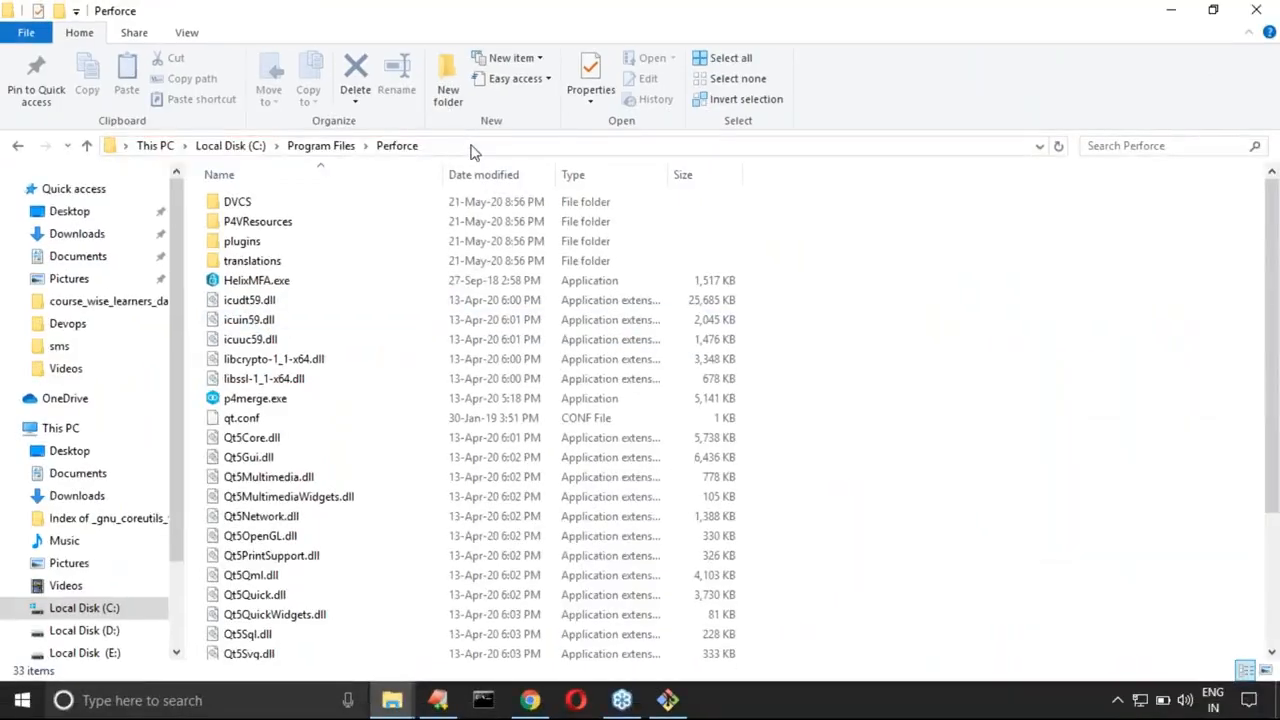
Step: Copy the folder path C:\Program Files\Perforce into line 33 of the lecture notes
click(942, 206)
key(ctrl+c)
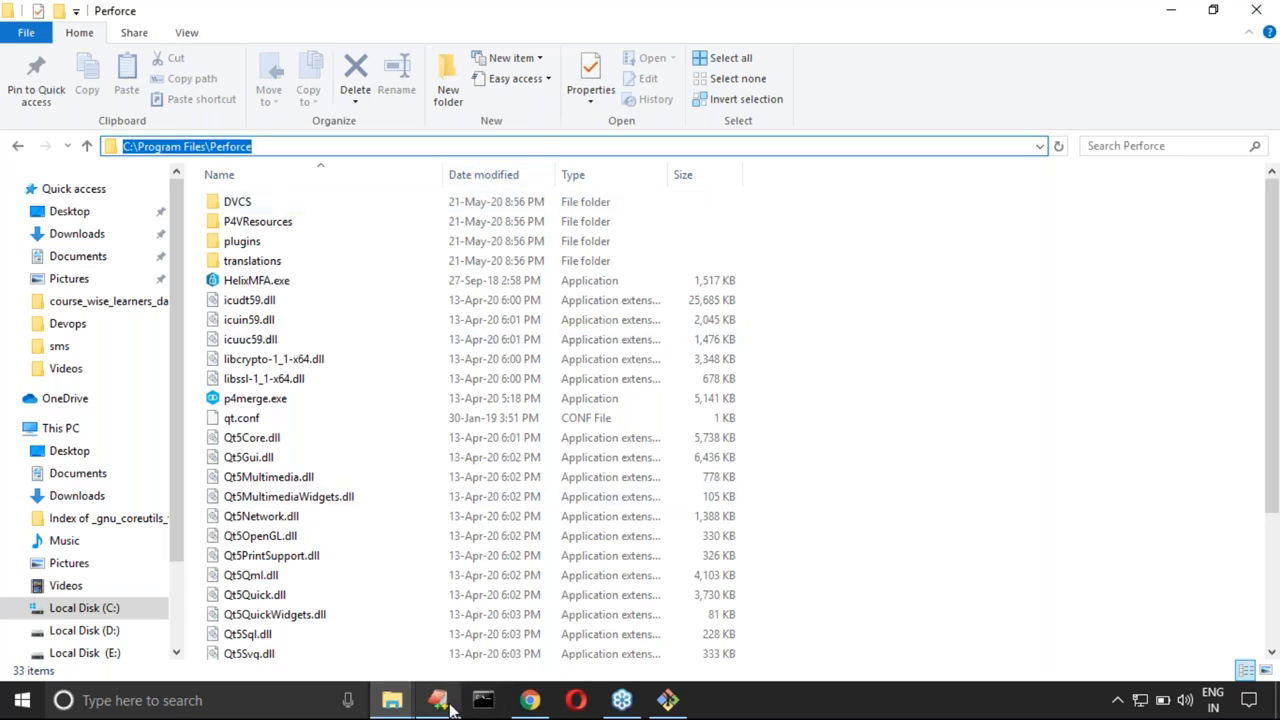
click(457, 540)
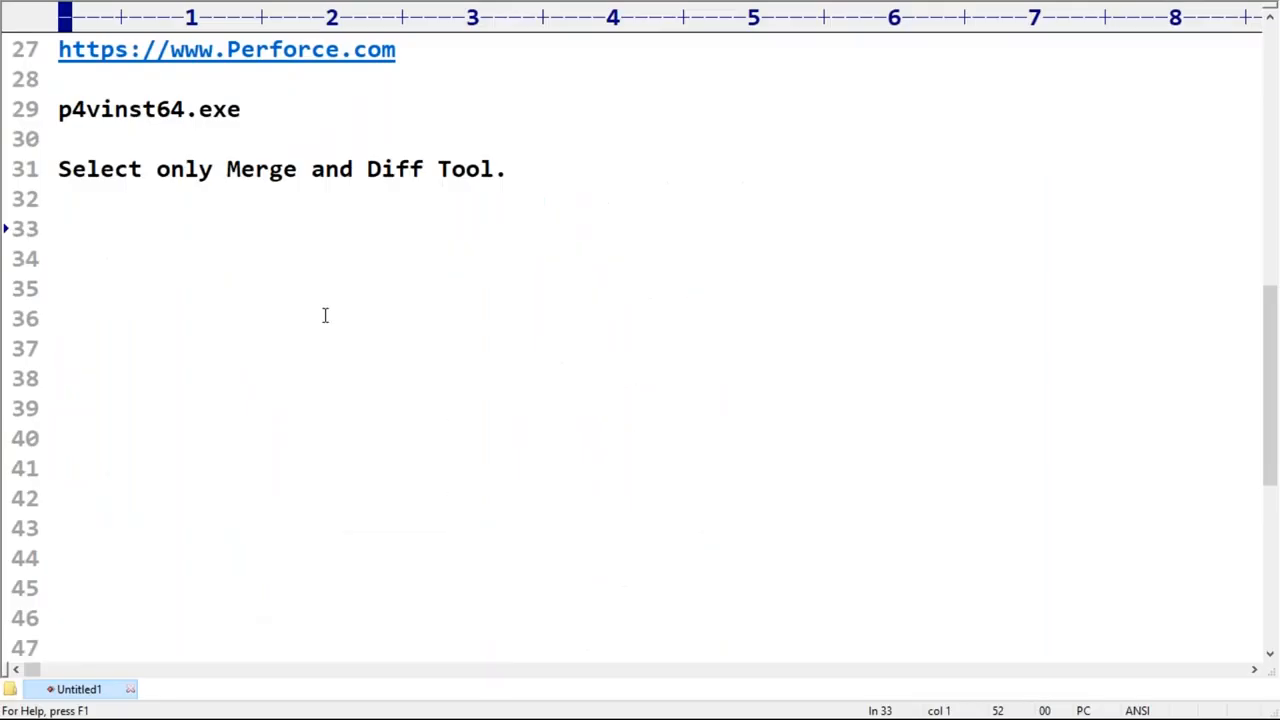
key(ctrl+v)
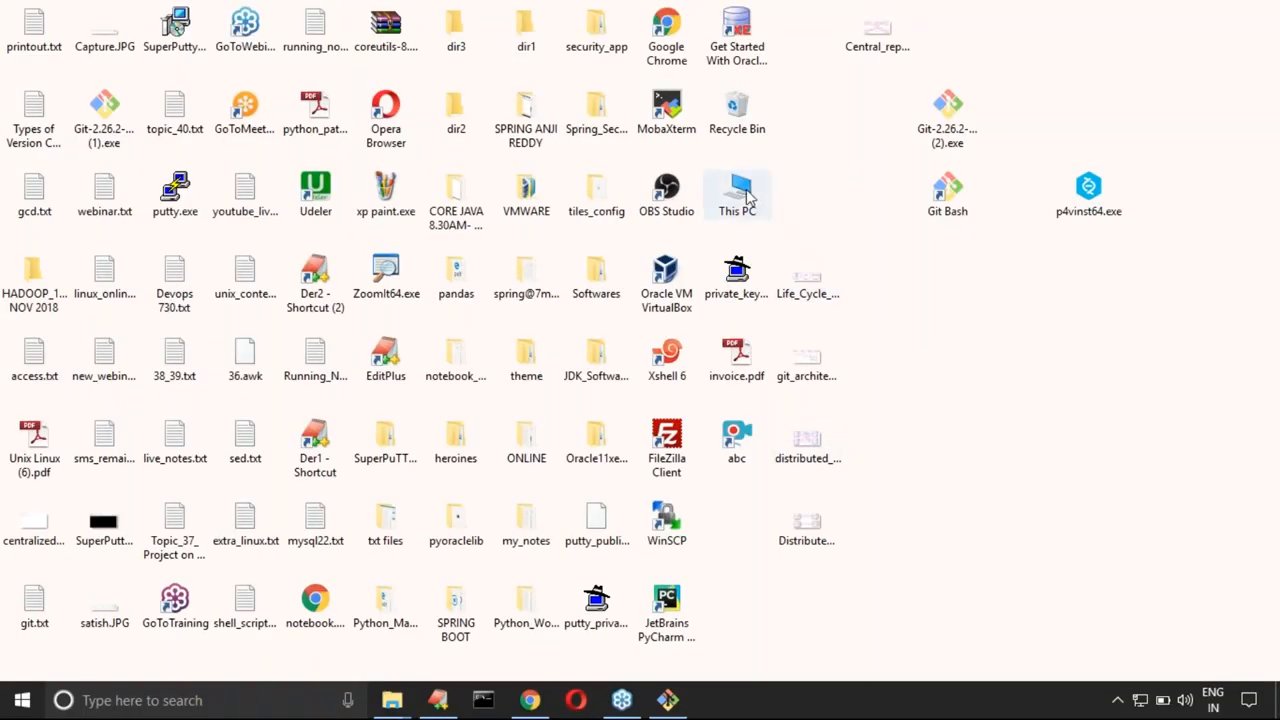
Step: Open the Environment Variables window from the properties of This PC
right_click(748, 199)
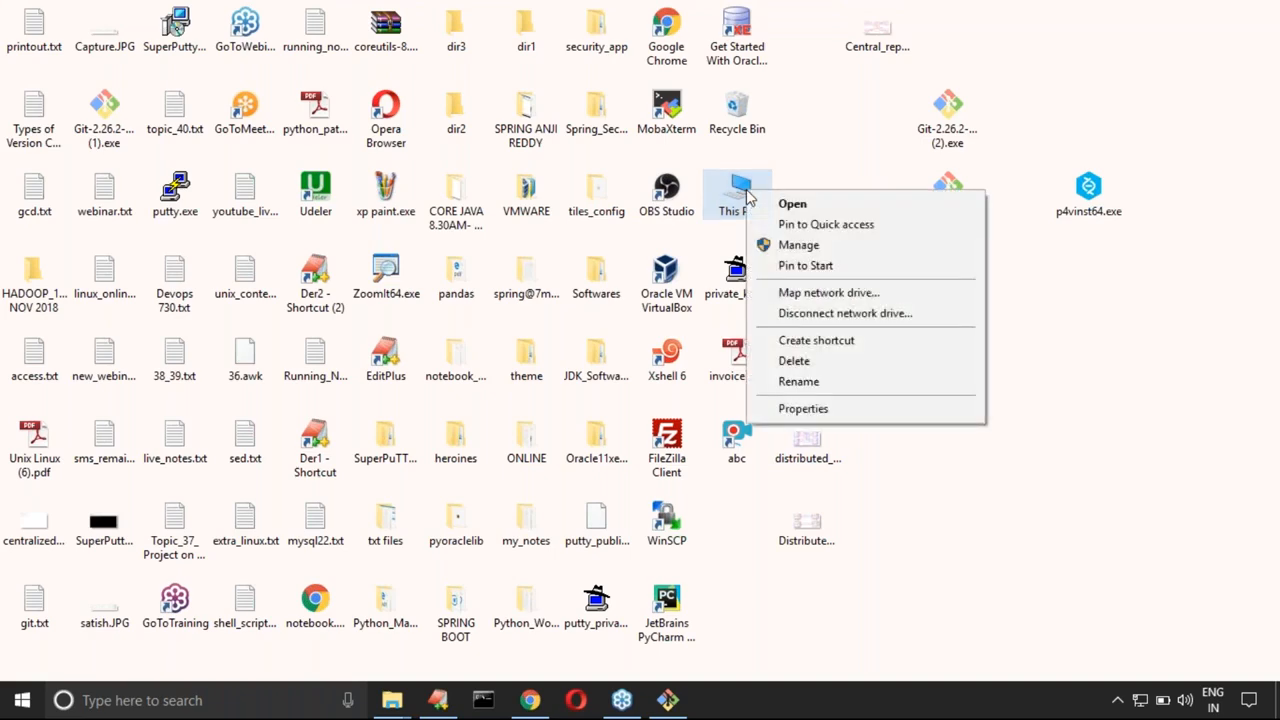
click(803, 408)
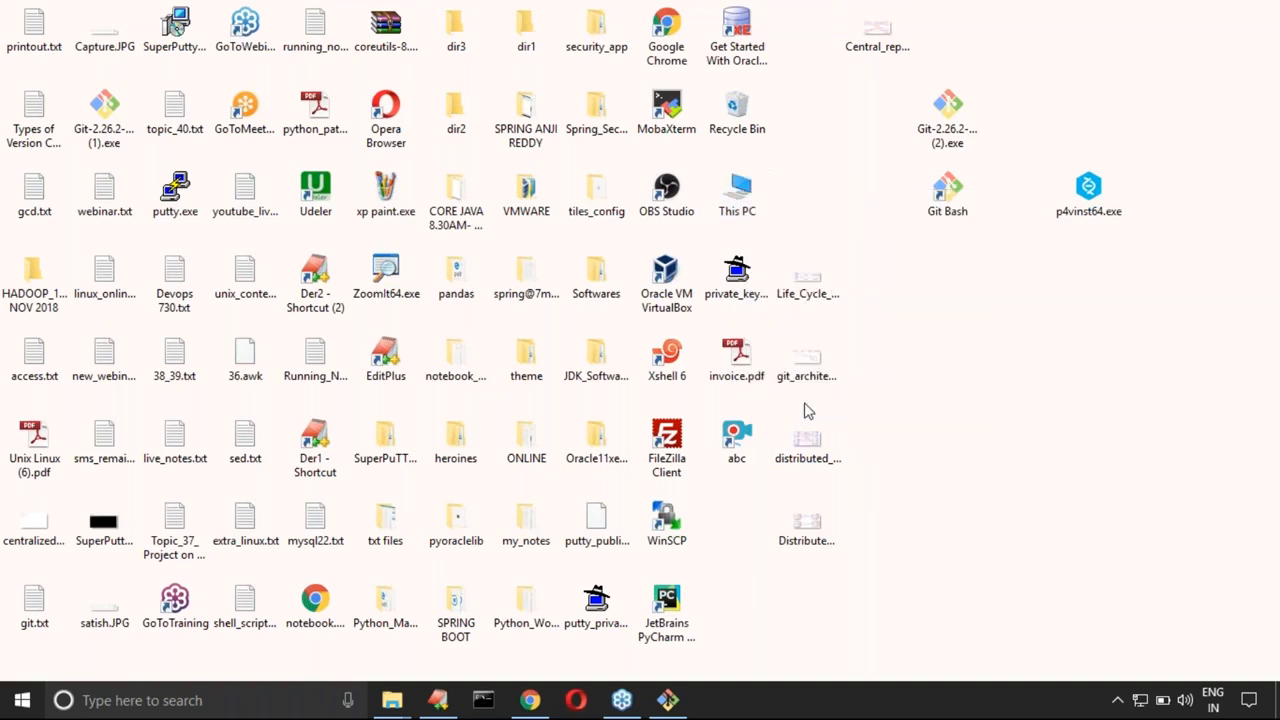
click(214, 187)
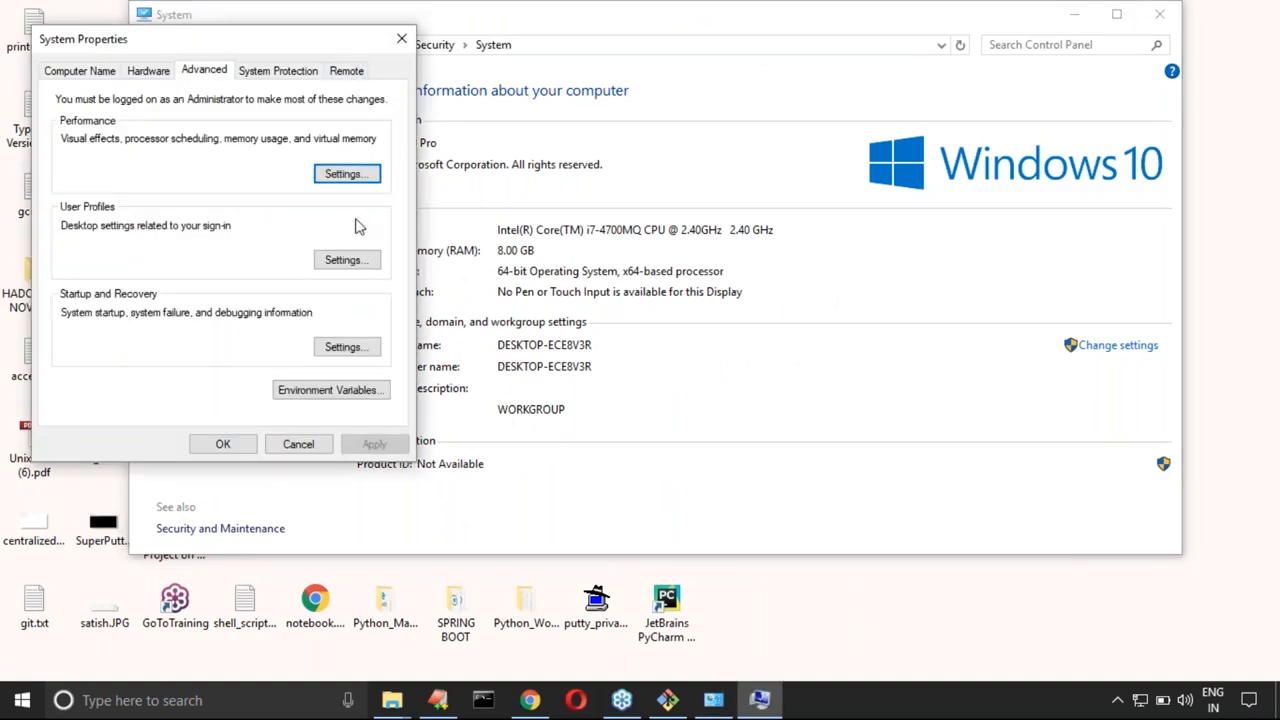
click(347, 393)
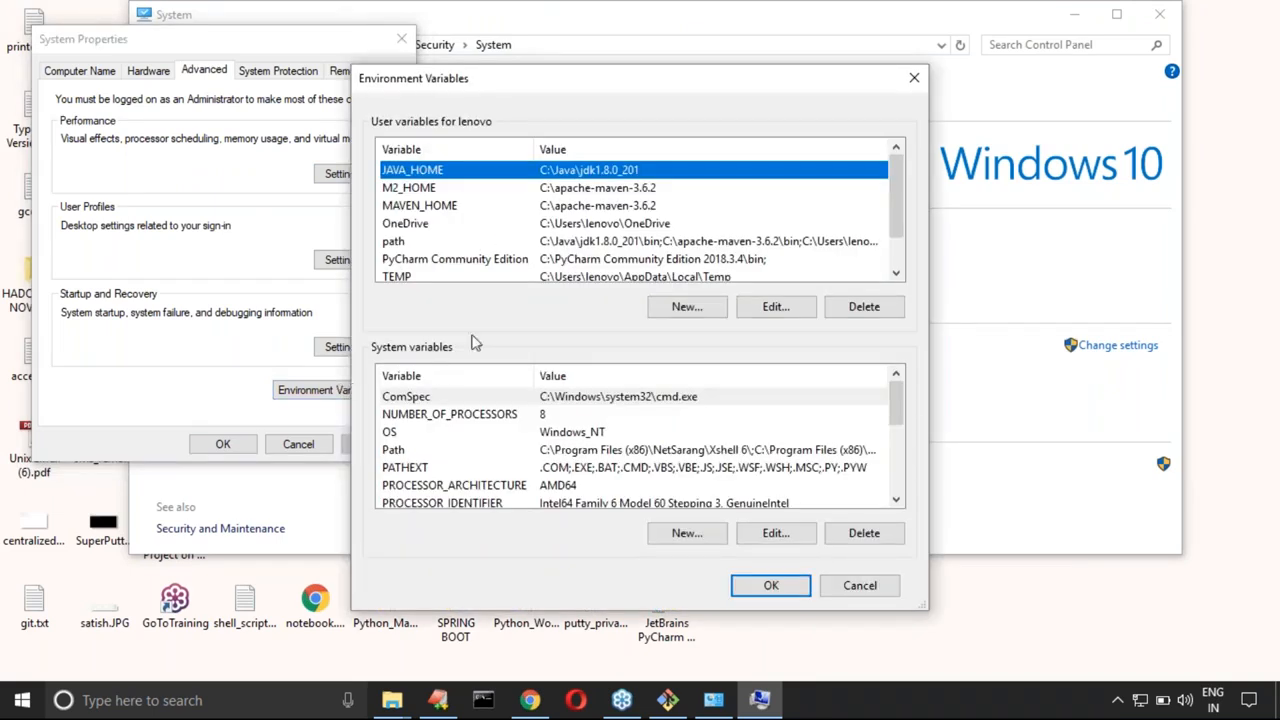
Step: Add C:\Program Files\Perforce as a new entry in the system Path variable, save it and close the system windows
scroll(522, 436, down, 1)
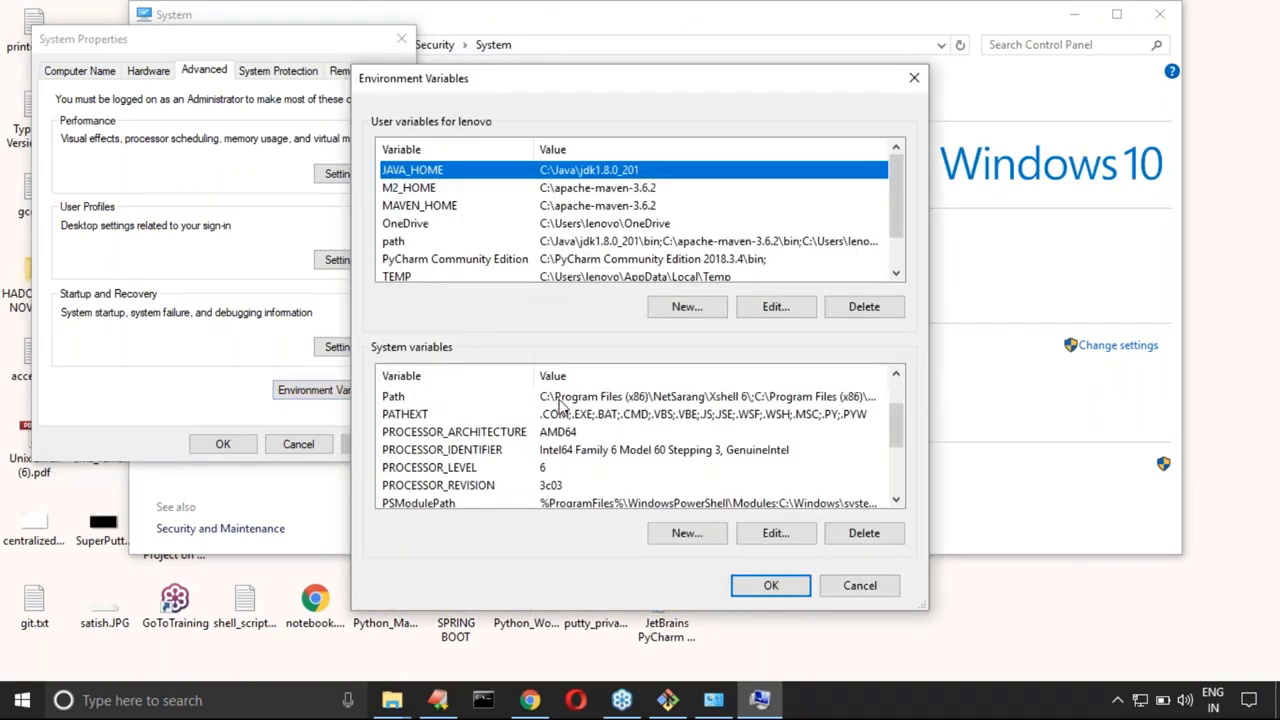
click(559, 398)
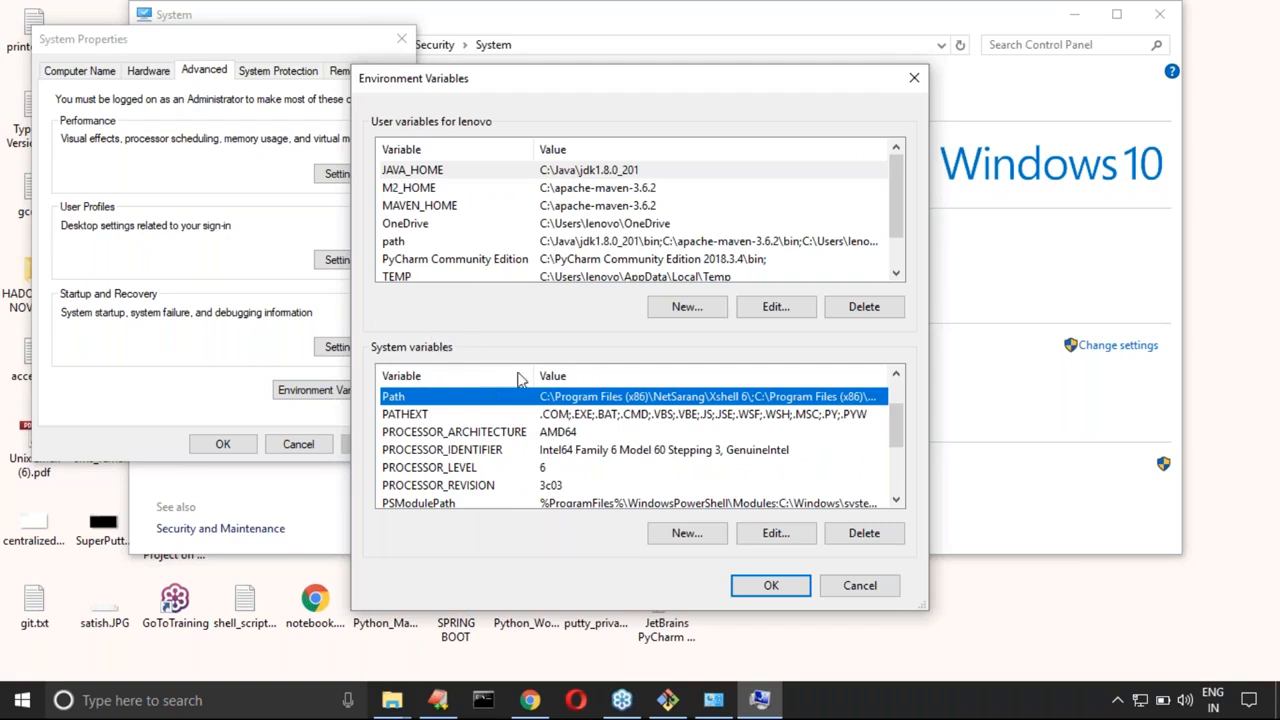
click(772, 536)
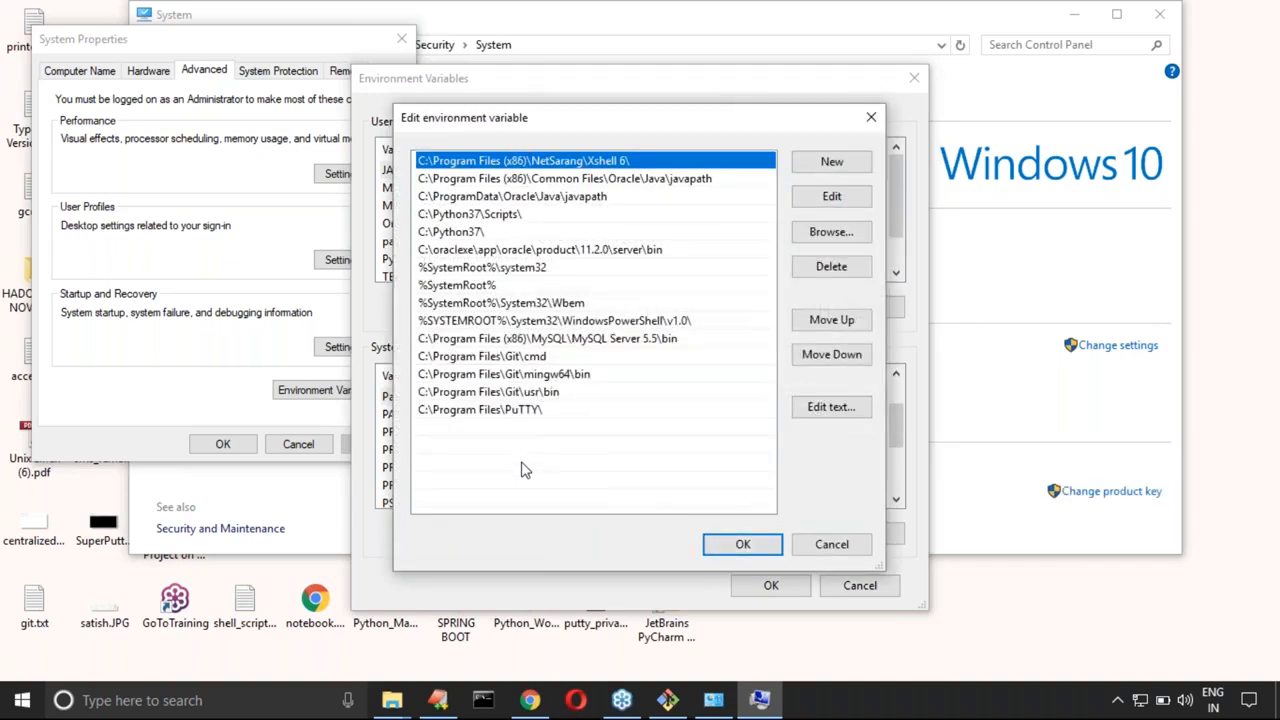
click(833, 164)
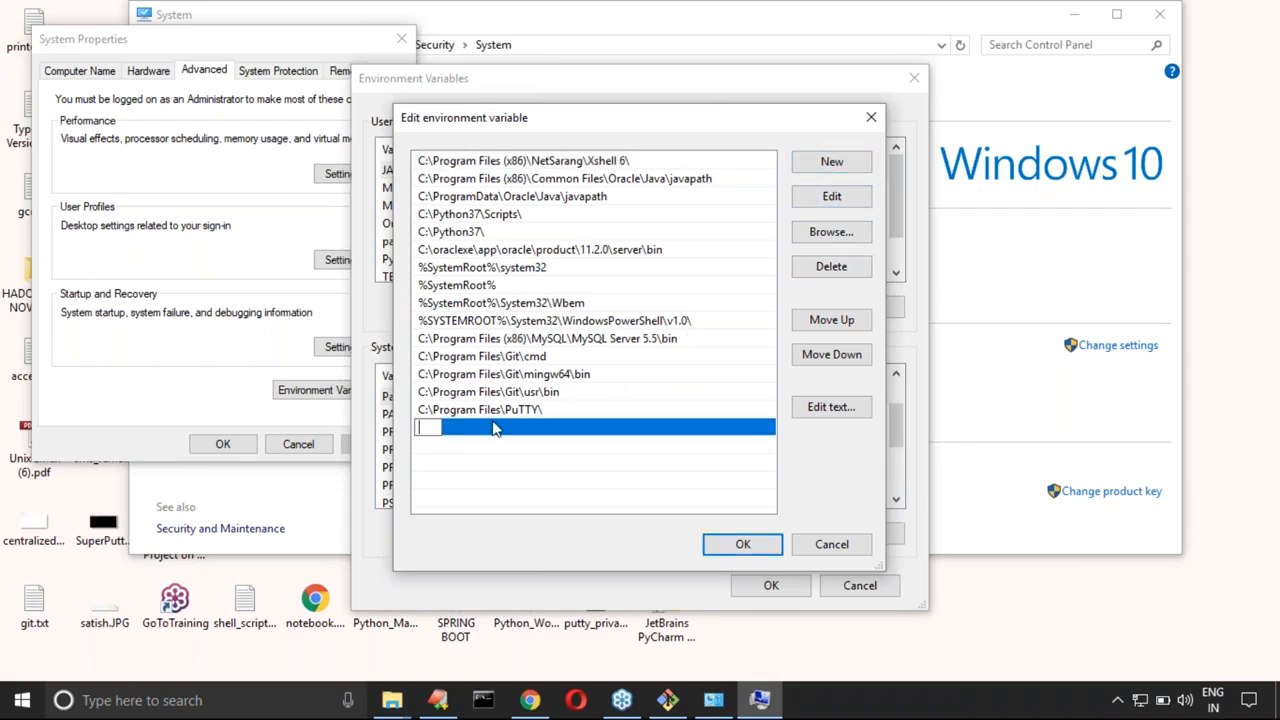
key(ctrl+v)
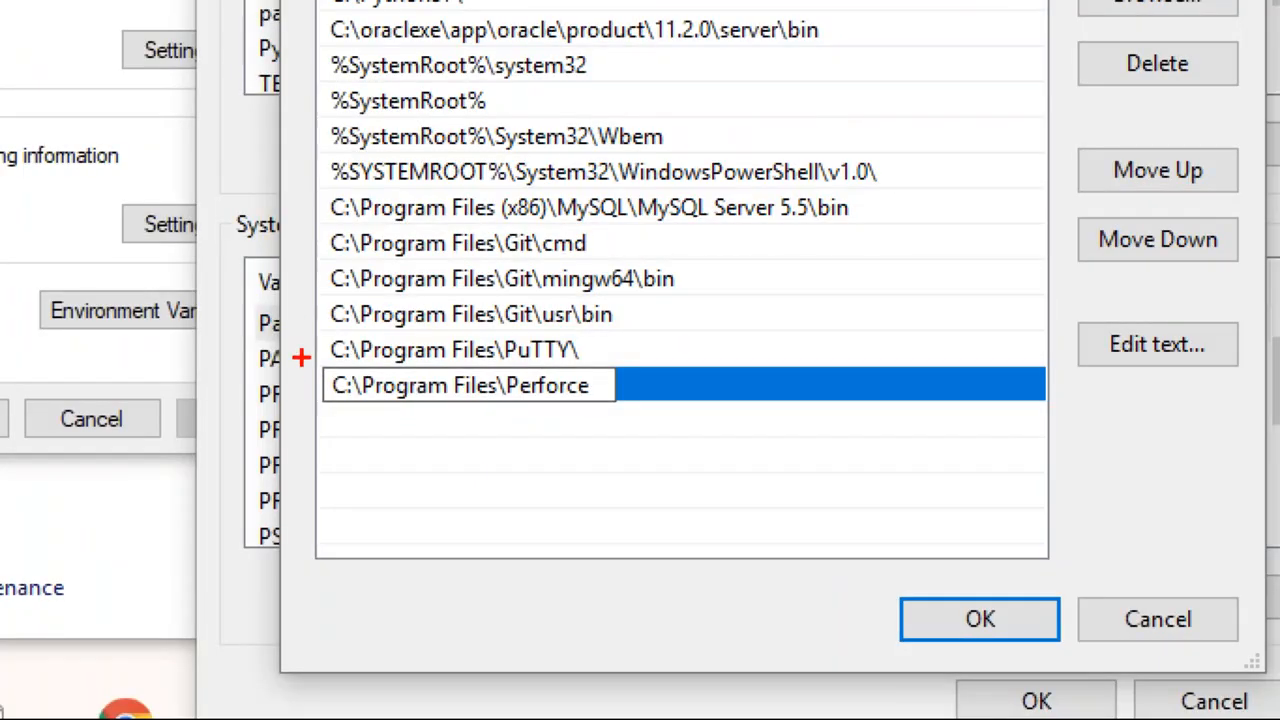
mouse_move(301, 357)
mouse_down()
mouse_move(377, 419)
mouse_move(613, 419)
mouse_up()
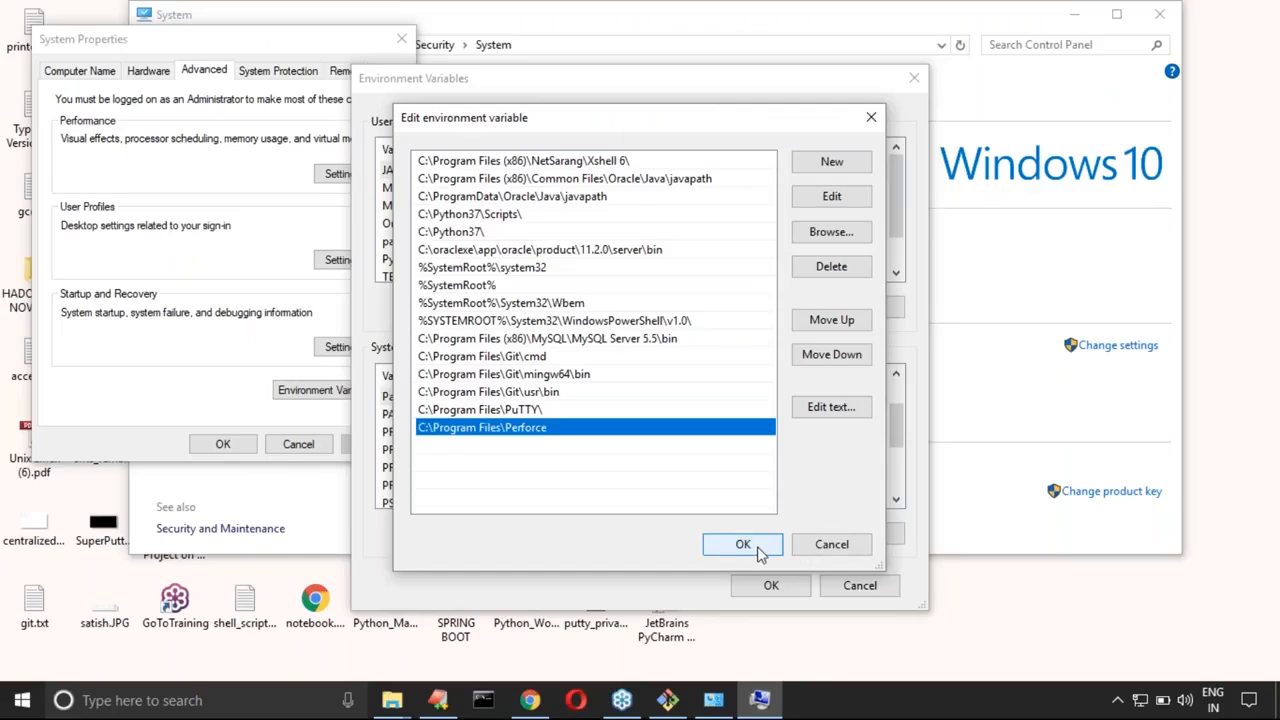
click(743, 545)
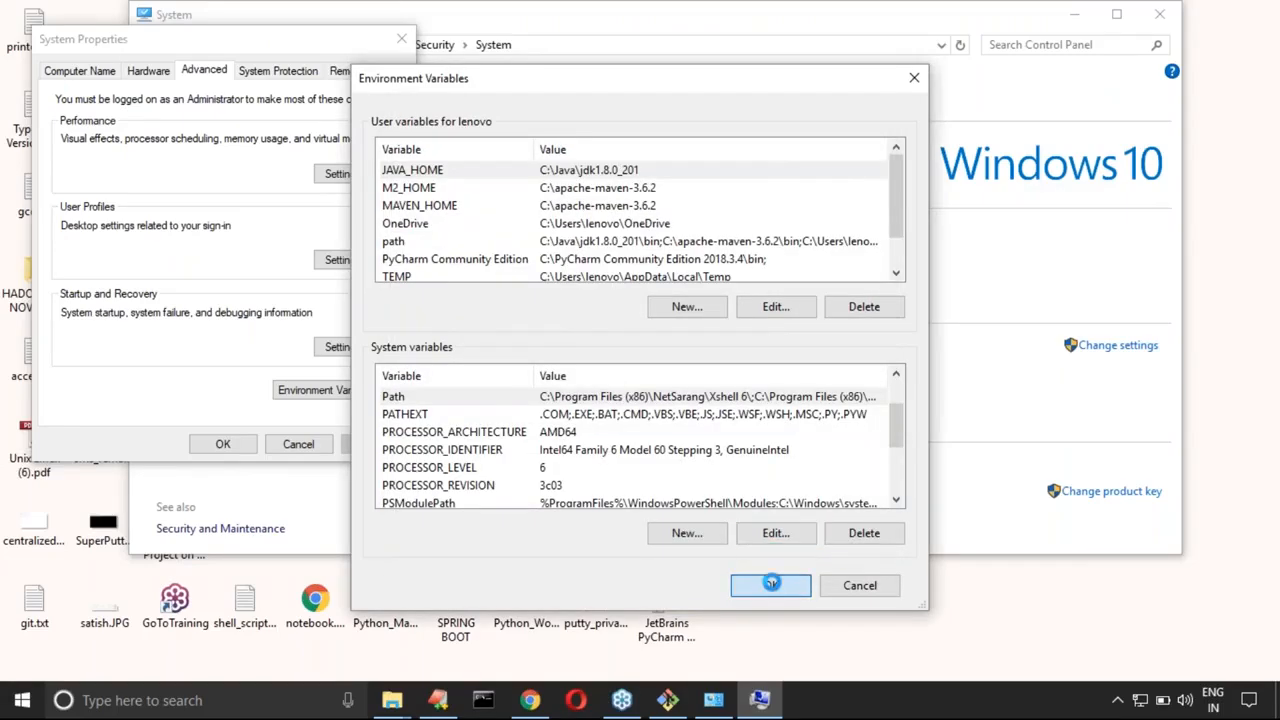
click(771, 585)
click(235, 444)
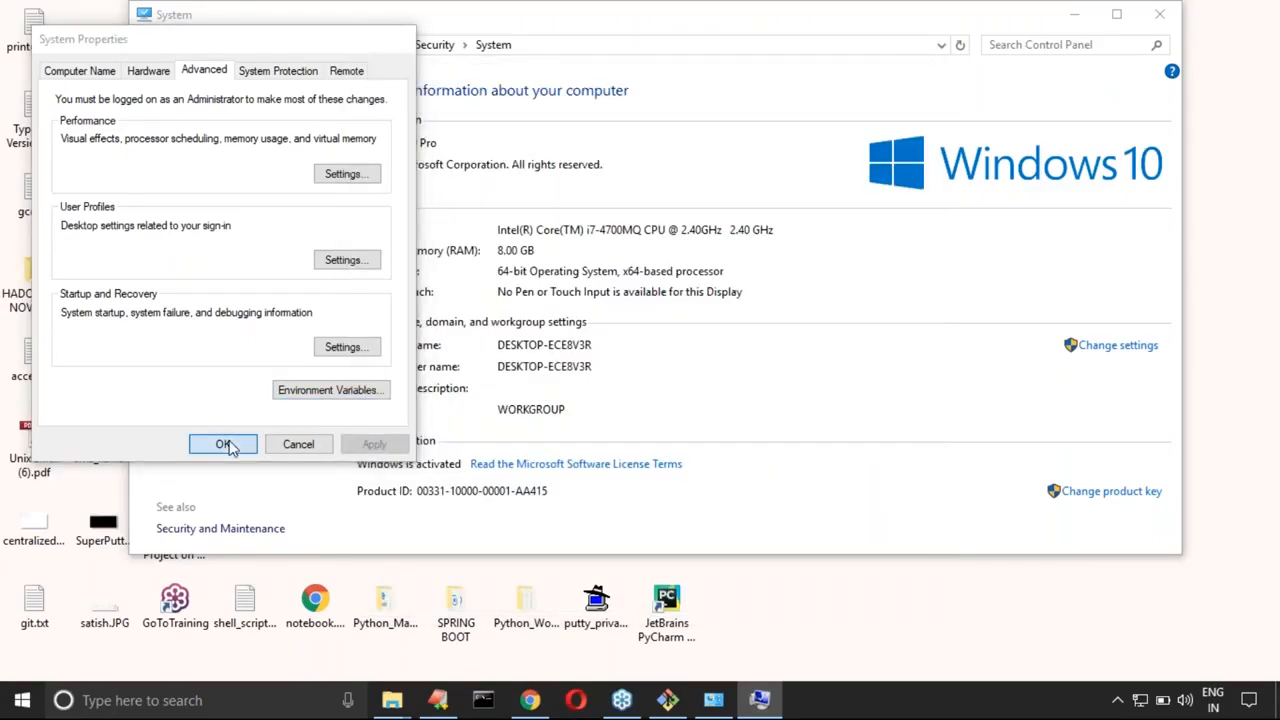
click(1160, 14)
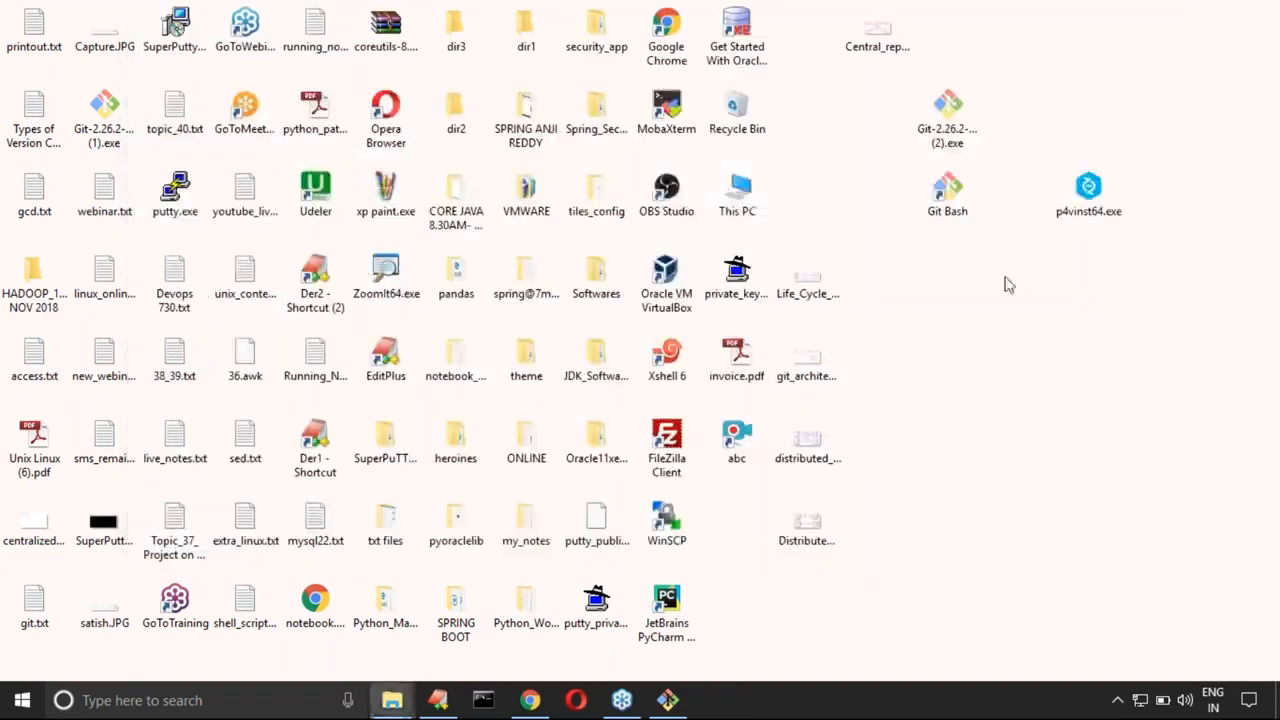
Step: Close the Git Bash session, start a fresh one, maximize its window and enlarge the text
click(667, 700)
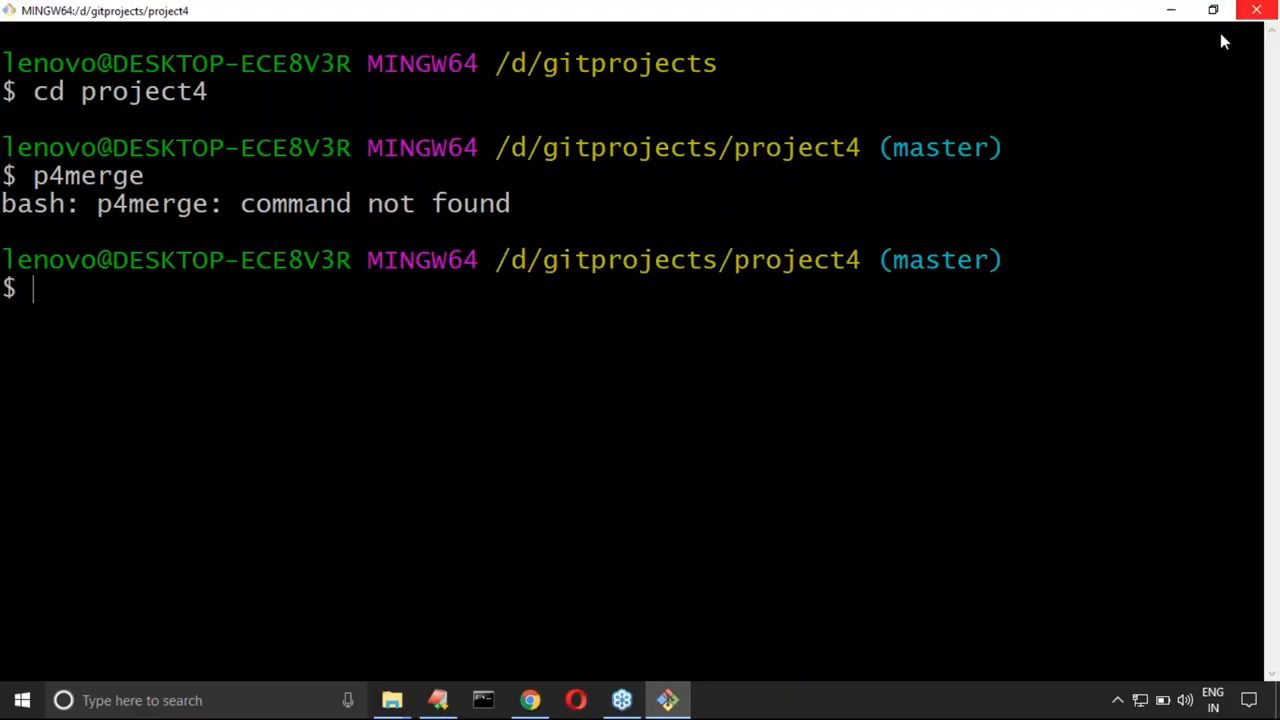
click(1256, 10)
double_click(947, 190)
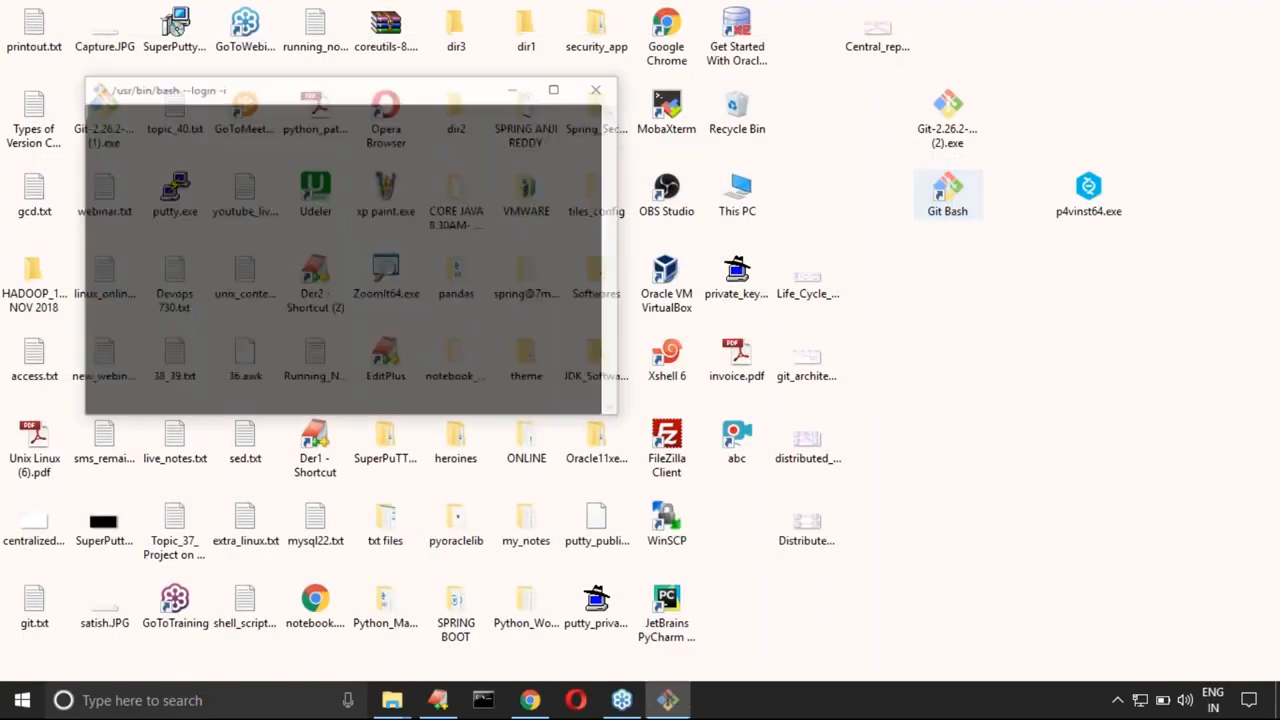
click(558, 87)
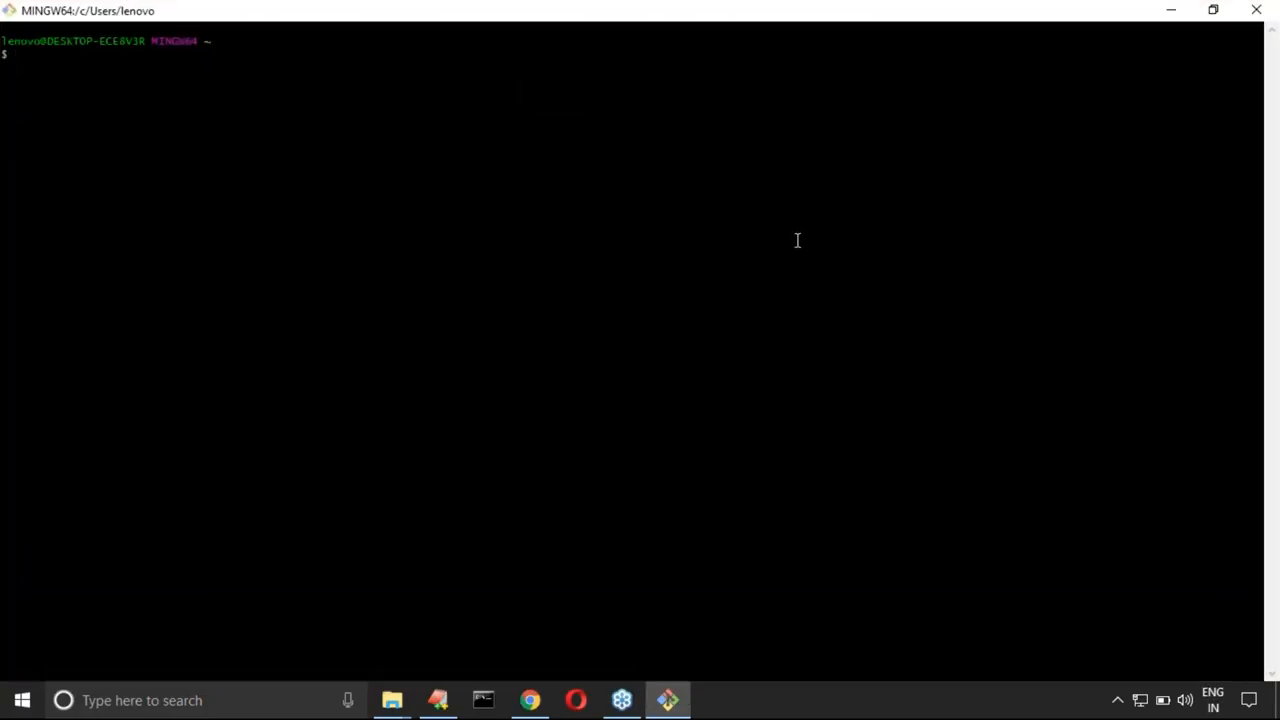
key(ctrl+plus)
key(ctrl+plus)
key(ctrl+plus)
key(ctrl+plus)
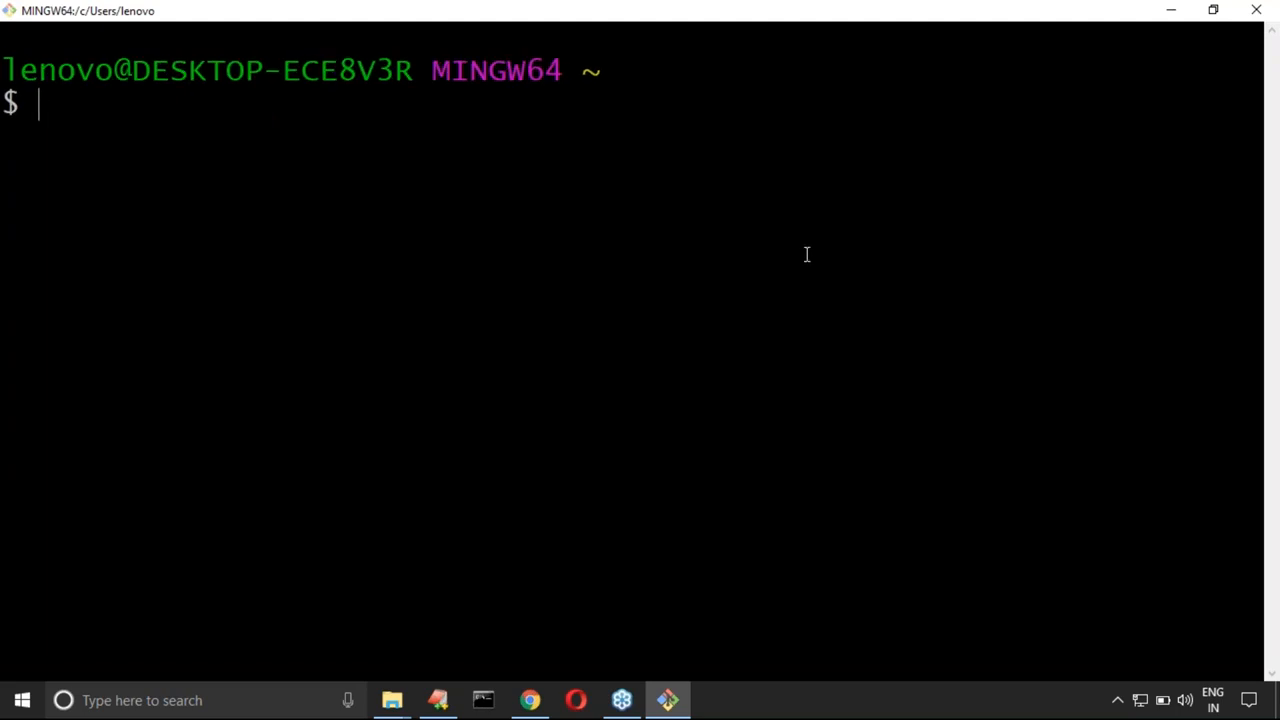
key(ctrl+plus)
Step: Change to the D: drive, into gitprojects and its project4 directory, and clear the terminal
text(cd d:)
key(Return)
text(cd git)
key(Tab)
key(Return)
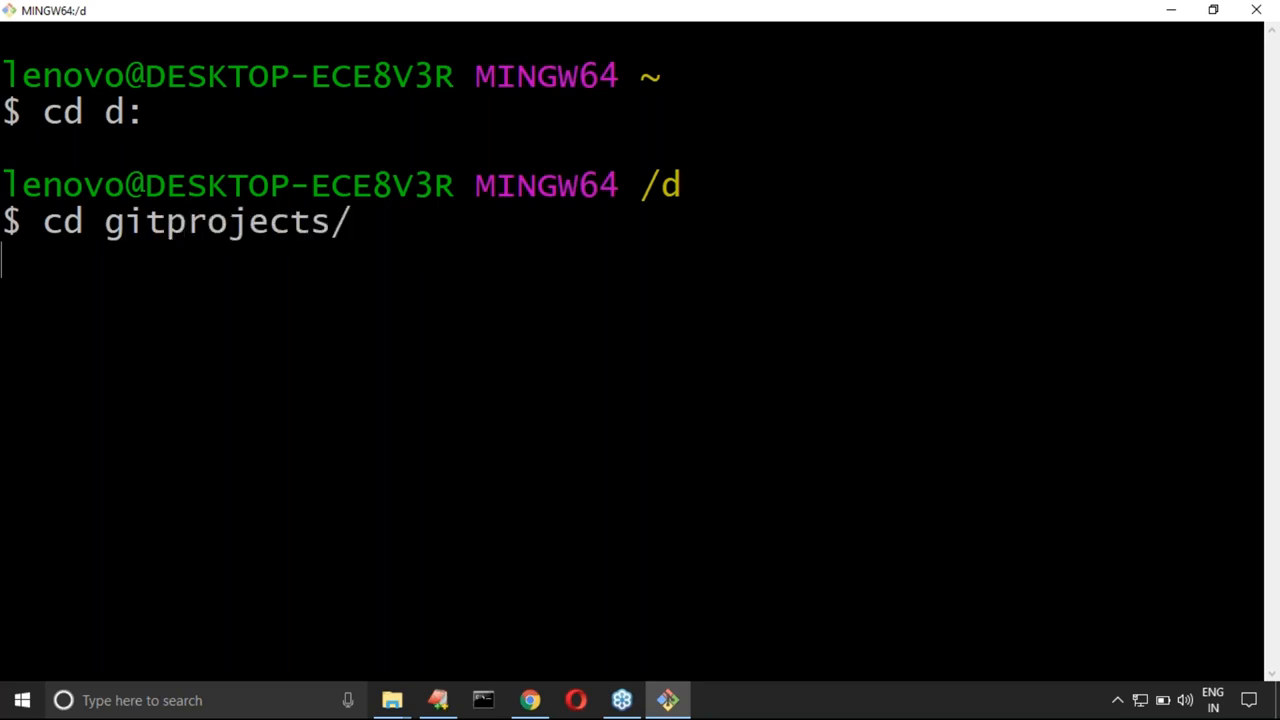
text(cd project4)
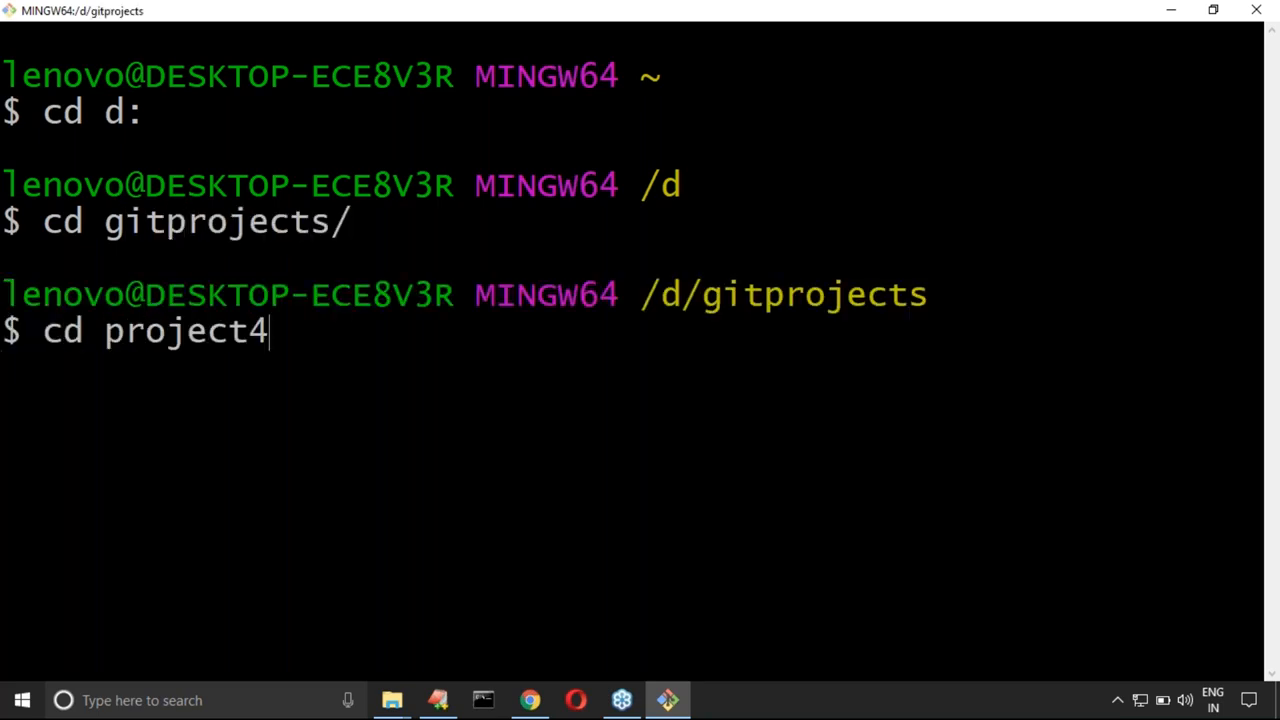
key(Return)
key(ctrl+l)
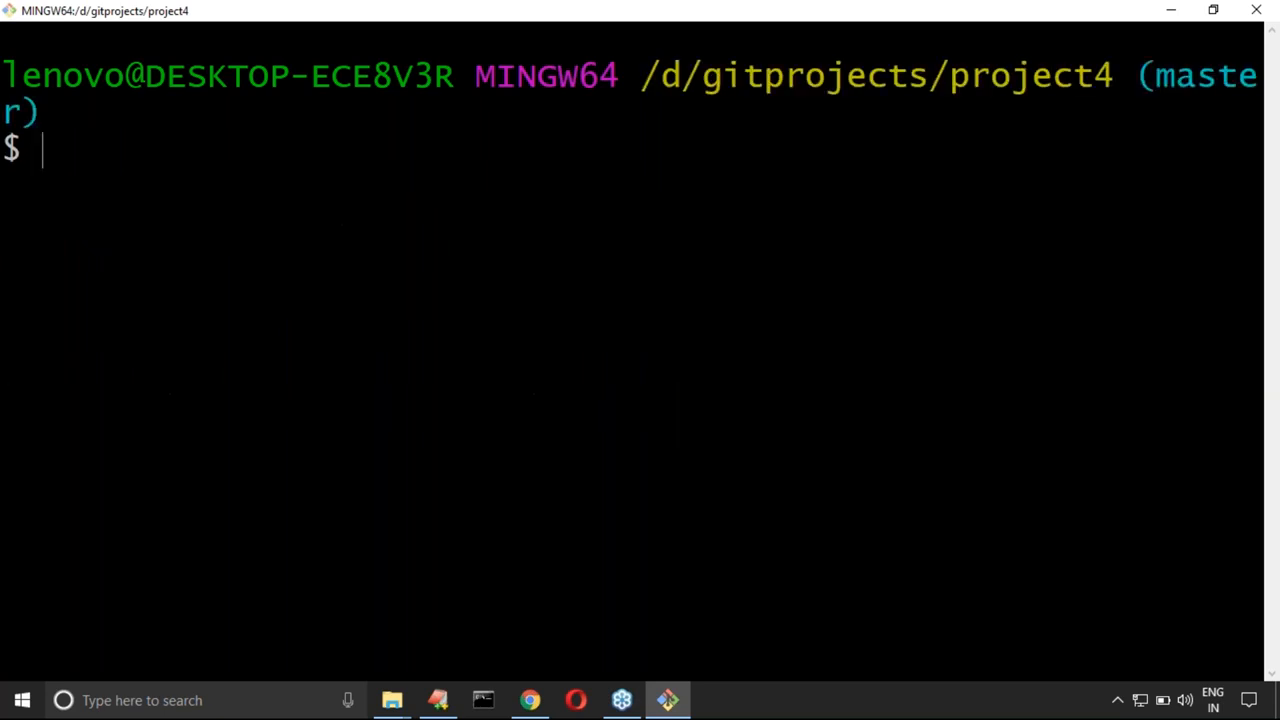
Step: Run p4merge from the project4 repository to test the command and close the file chooser
text(p4merge)
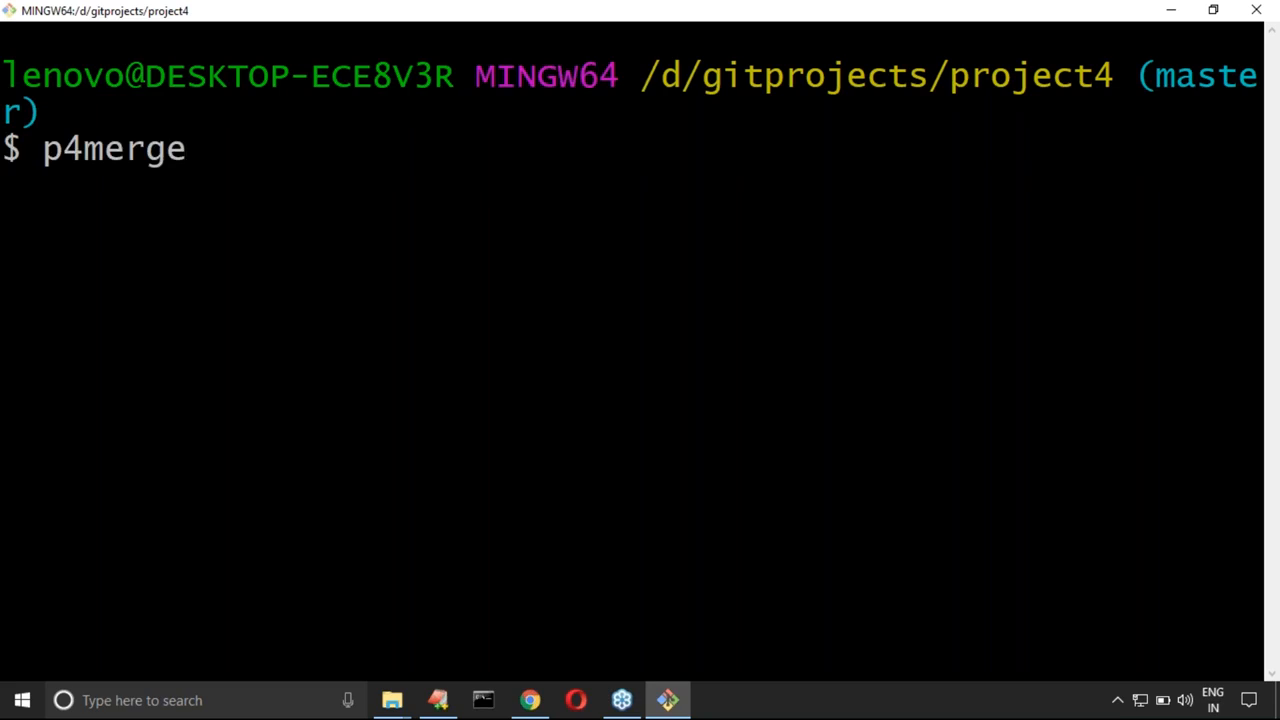
key(Return)
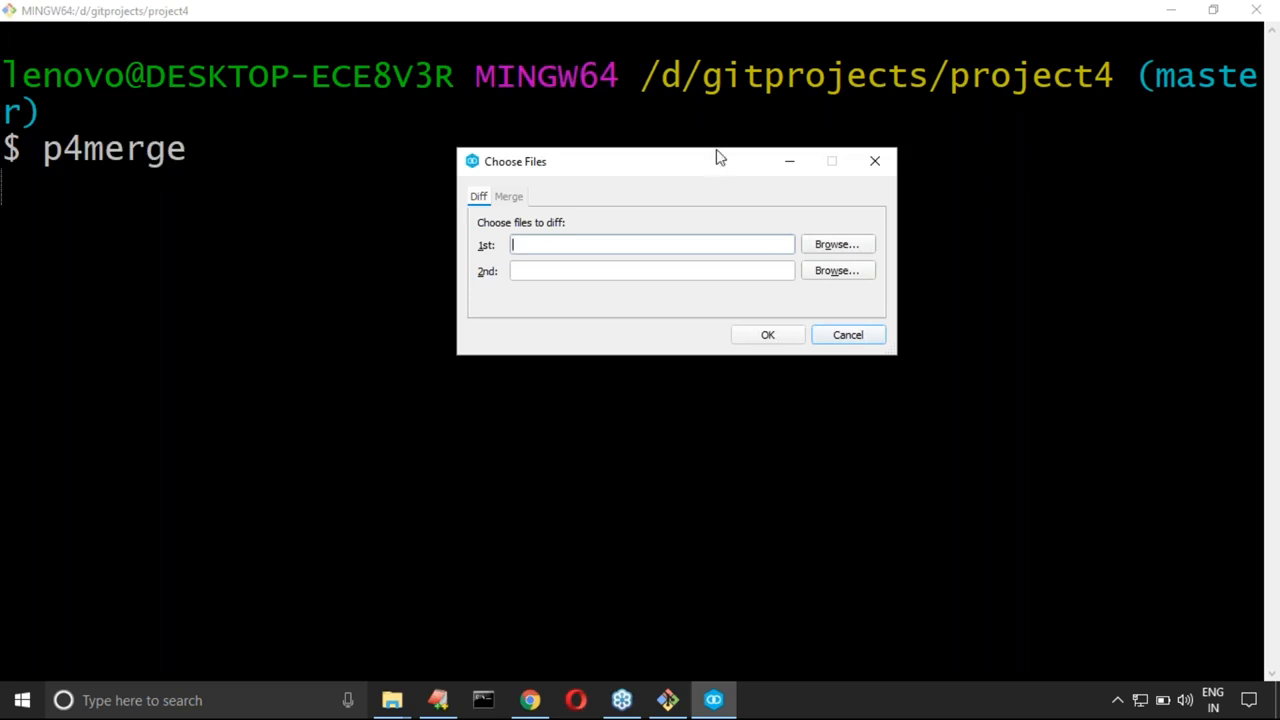
click(884, 163)
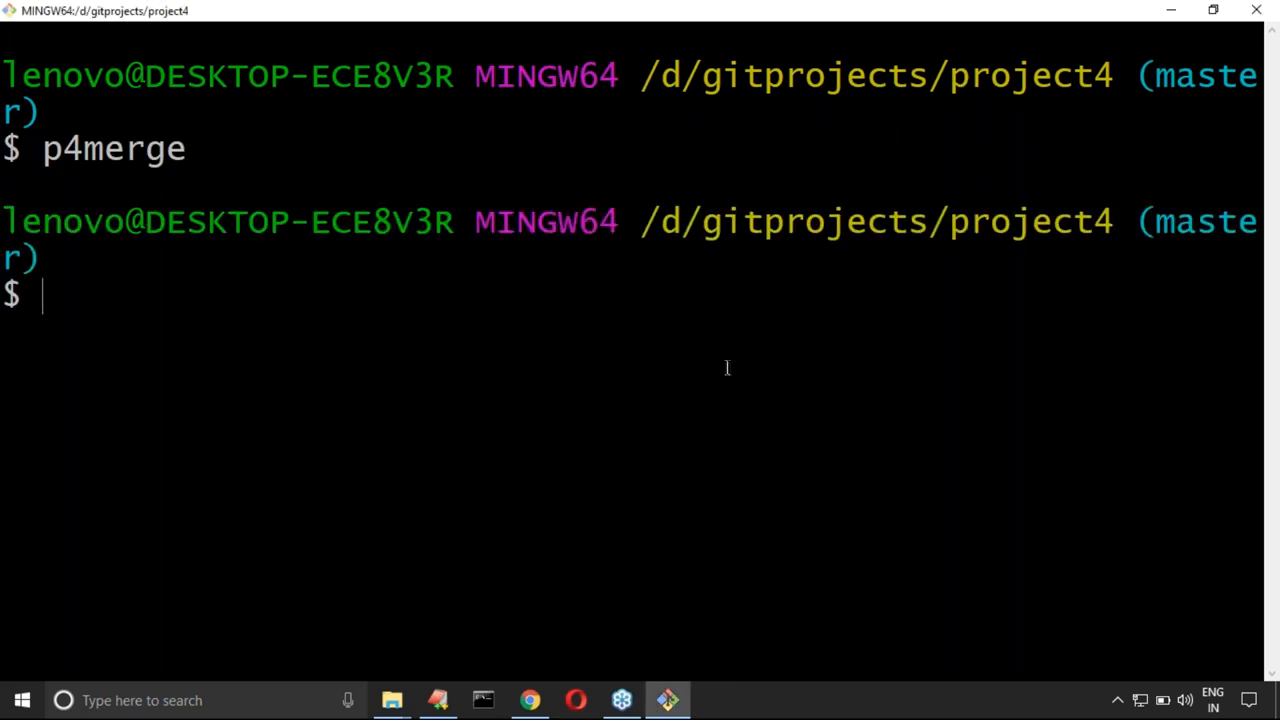
Step: Switch to the EditPlus notes and add the heading "How to configure p4merge with git:" on line 36, below the Perforce path
click(438, 700)
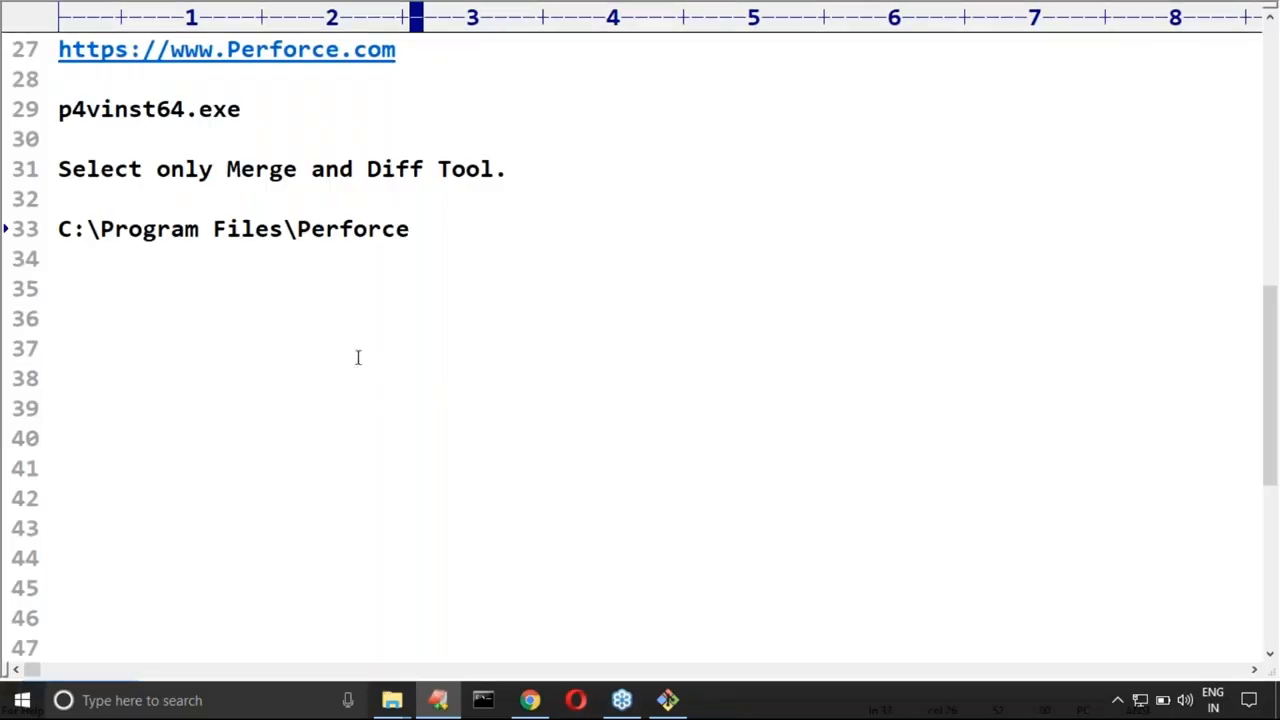
click(144, 316)
scroll(157, 313, up, 1)
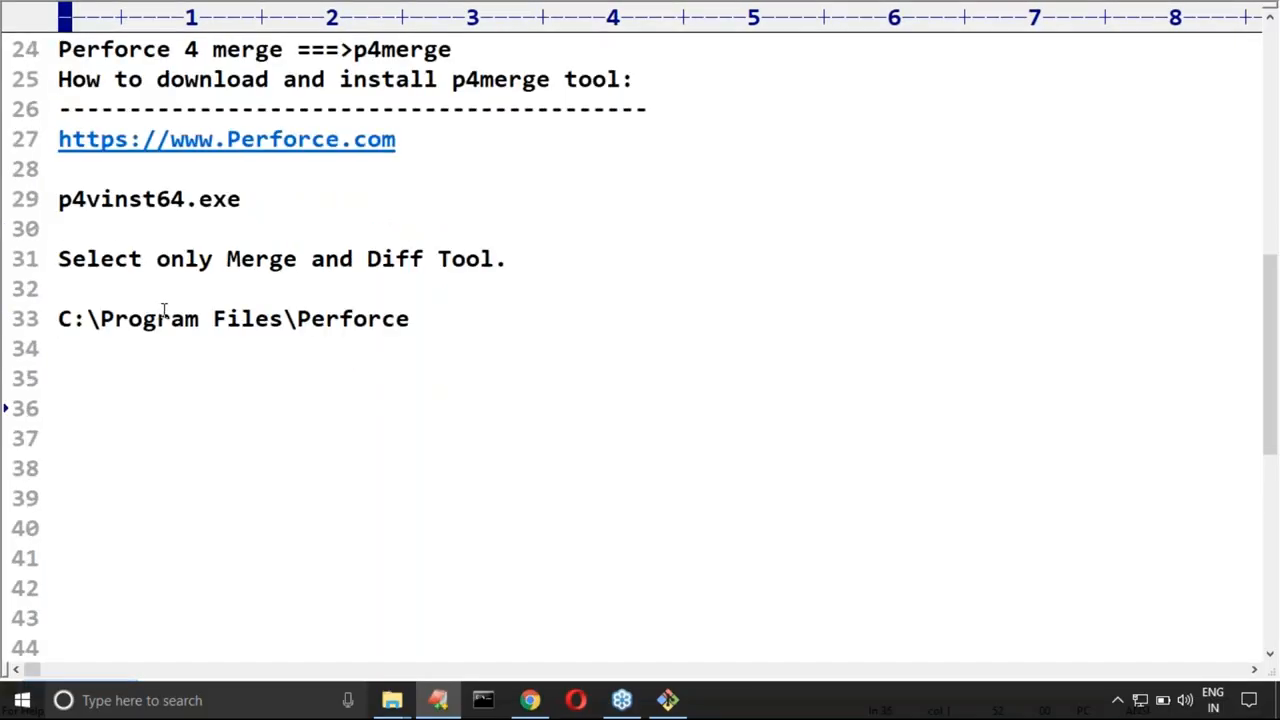
drag(58, 318, 409, 320)
click(149, 403)
text(How to co)
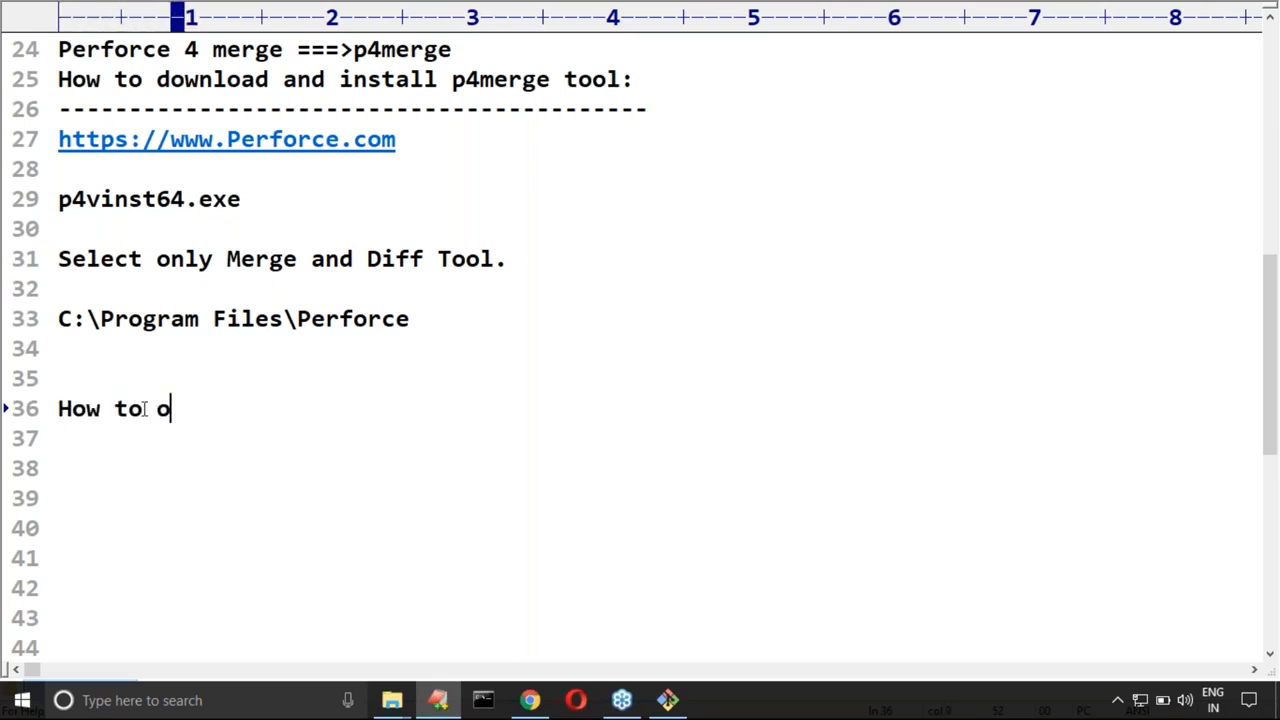
text(nf)
text(igu)
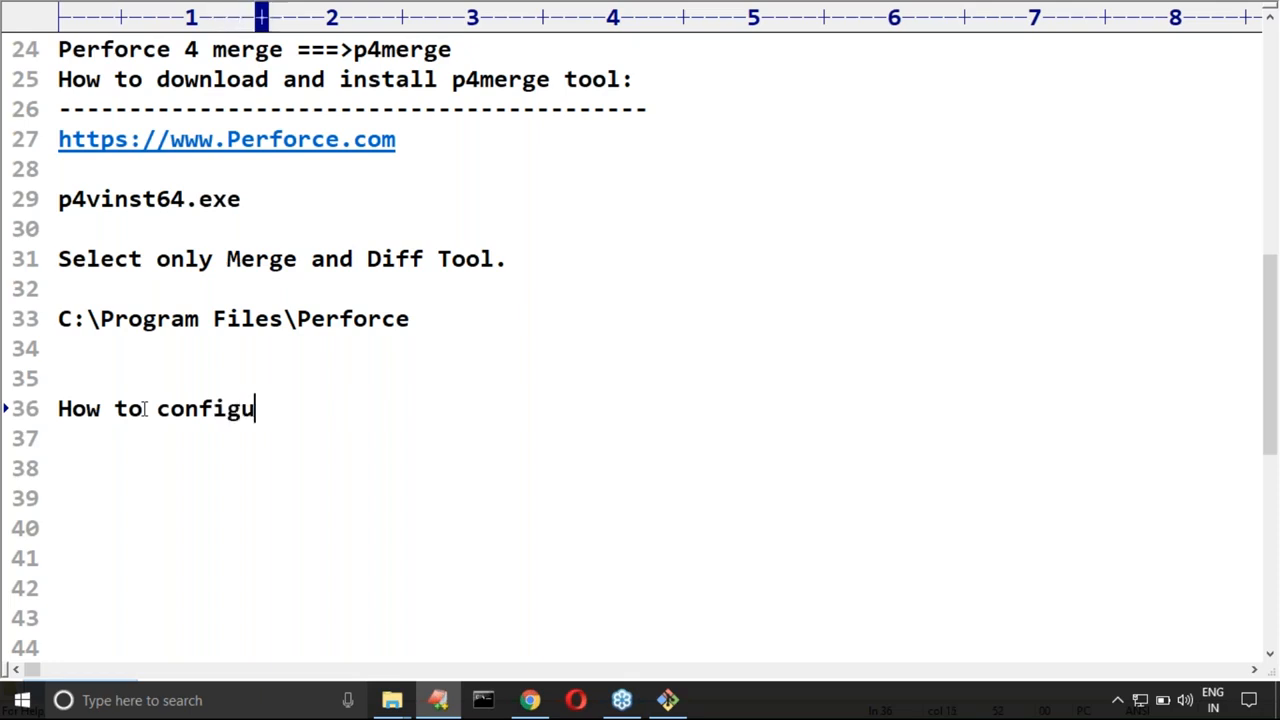
text(re p4m)
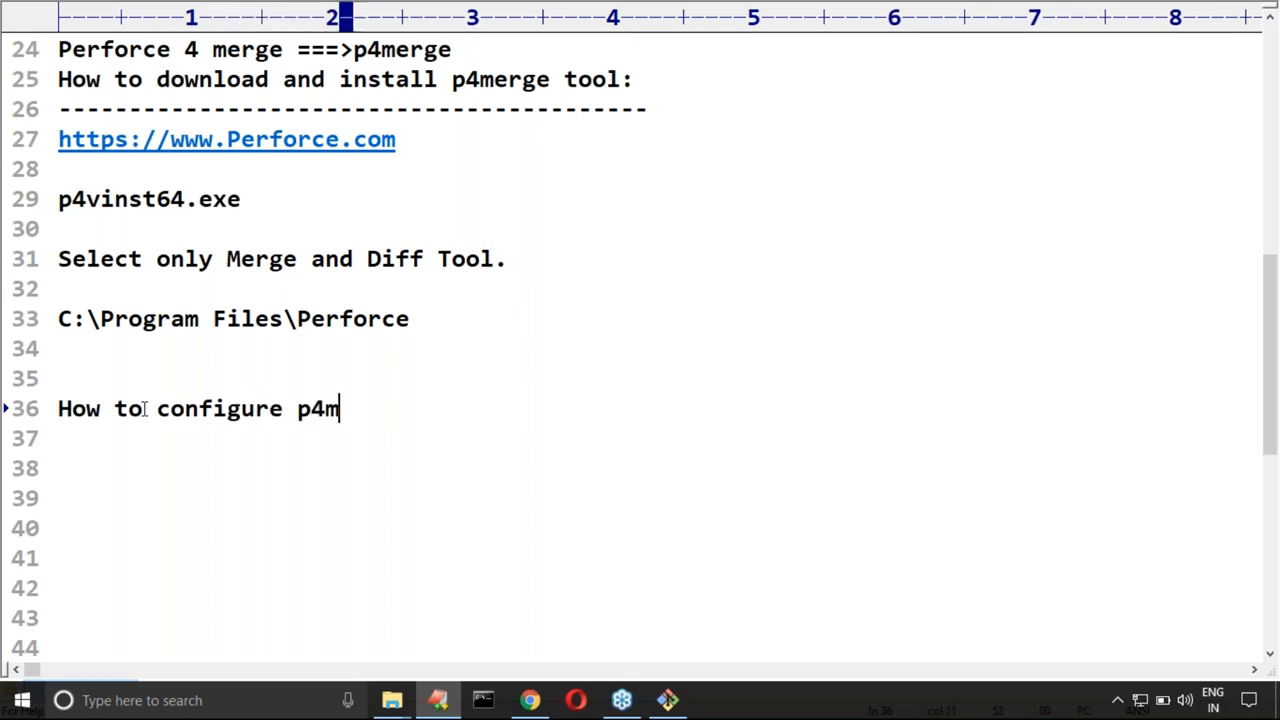
text(erge with git)
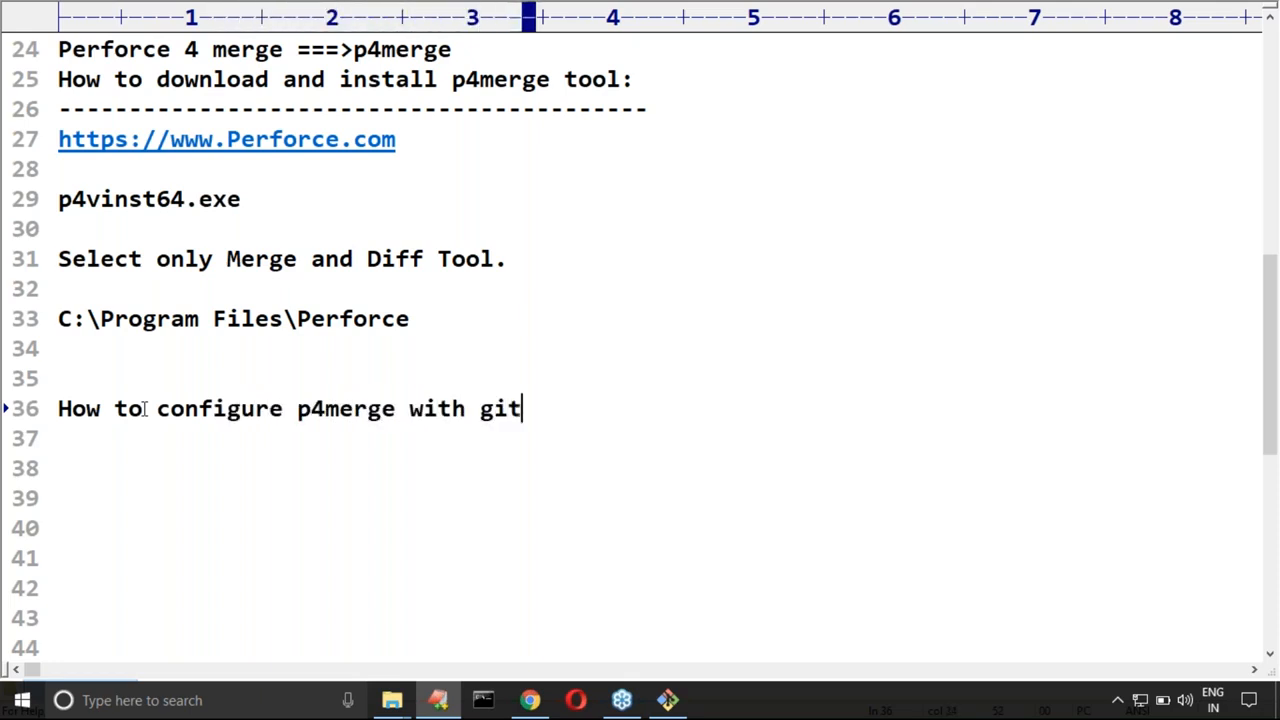
text(:)
Step: Underline the p4merge configuration heading with a row of dashes and start a new line
key(Return)
text(---)
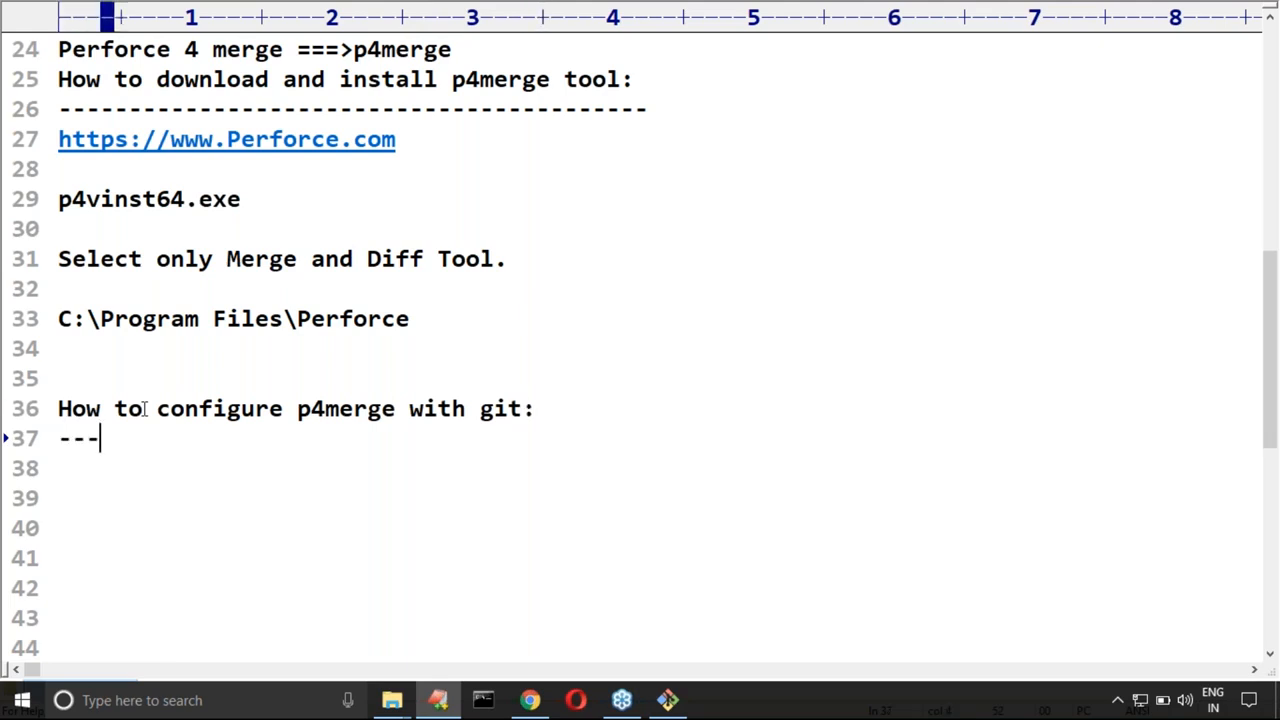
text(-------------------------------)
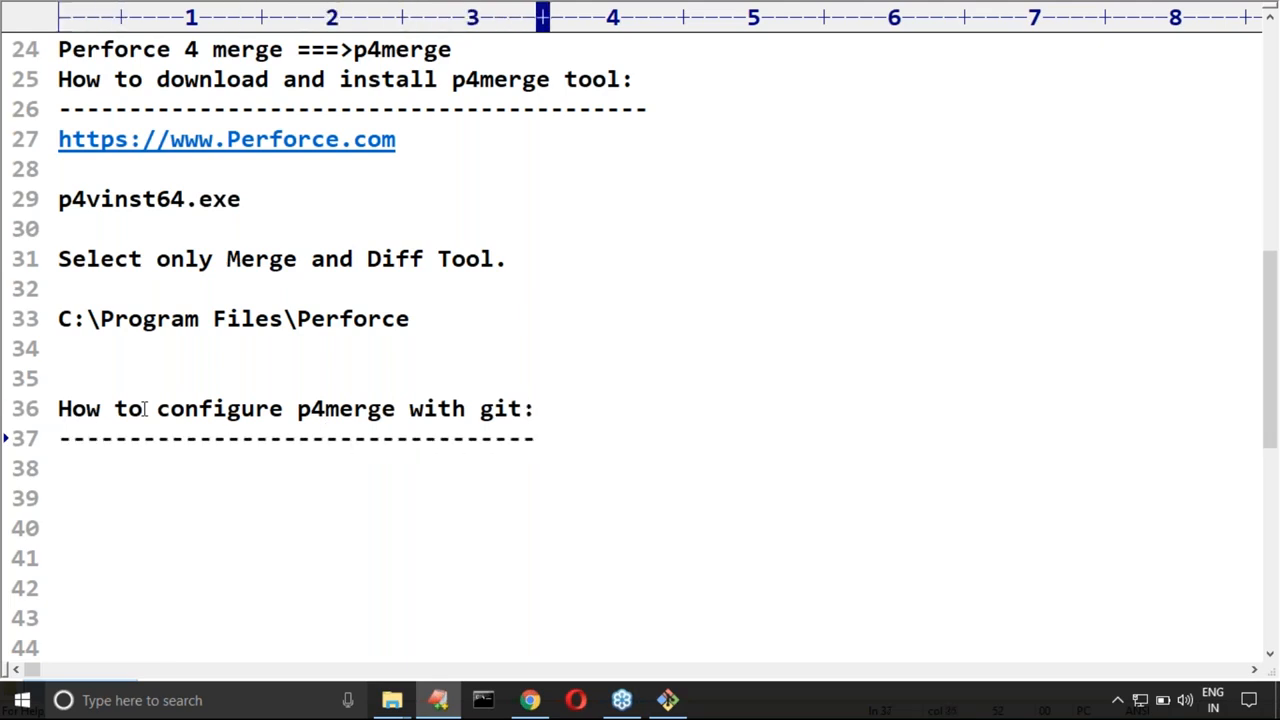
key(Return)
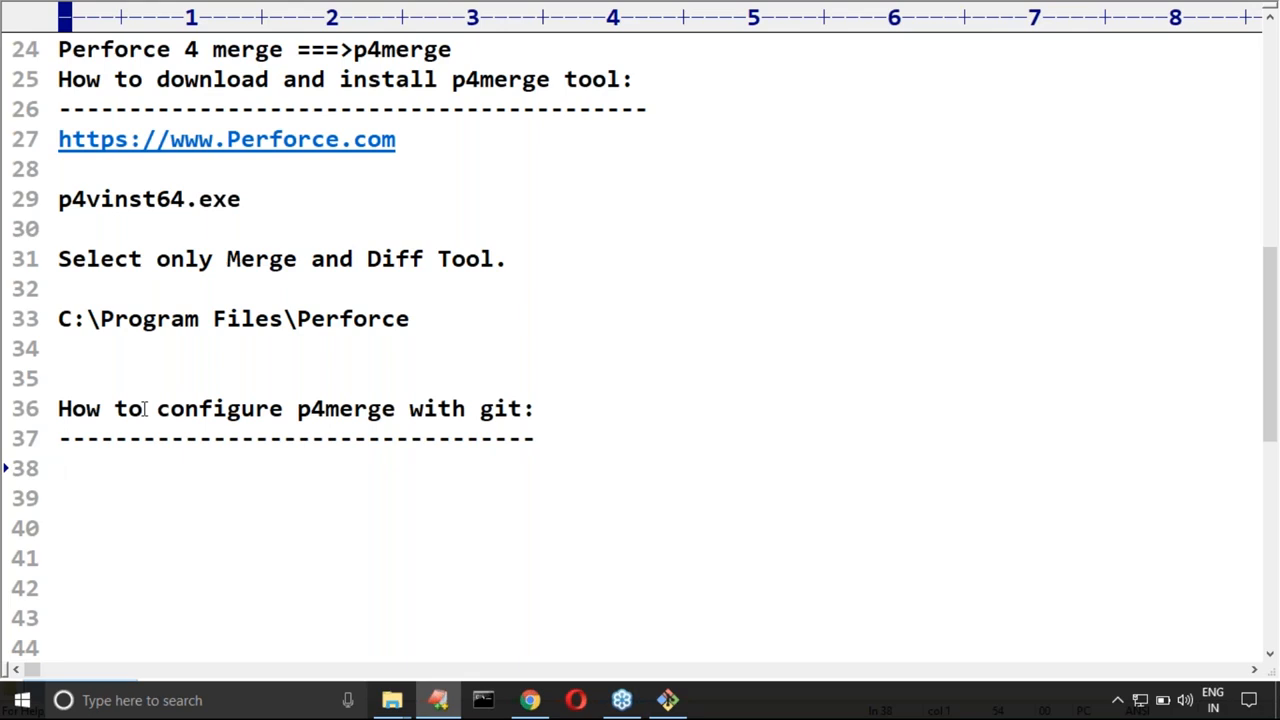
Step: Add the subheading "difftool configuration:" below the heading, underlined with a row of dashes
scroll(145, 408, down, 2)
drag(297, 232, 396, 230)
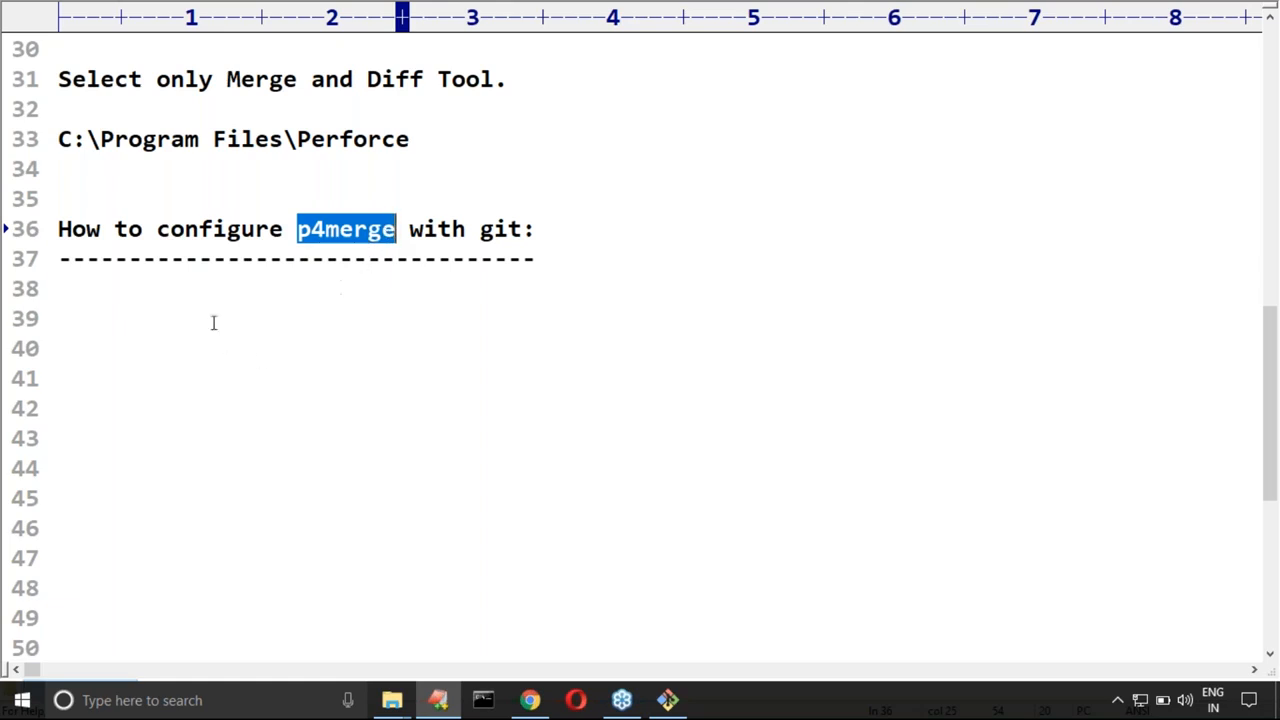
click(205, 285)
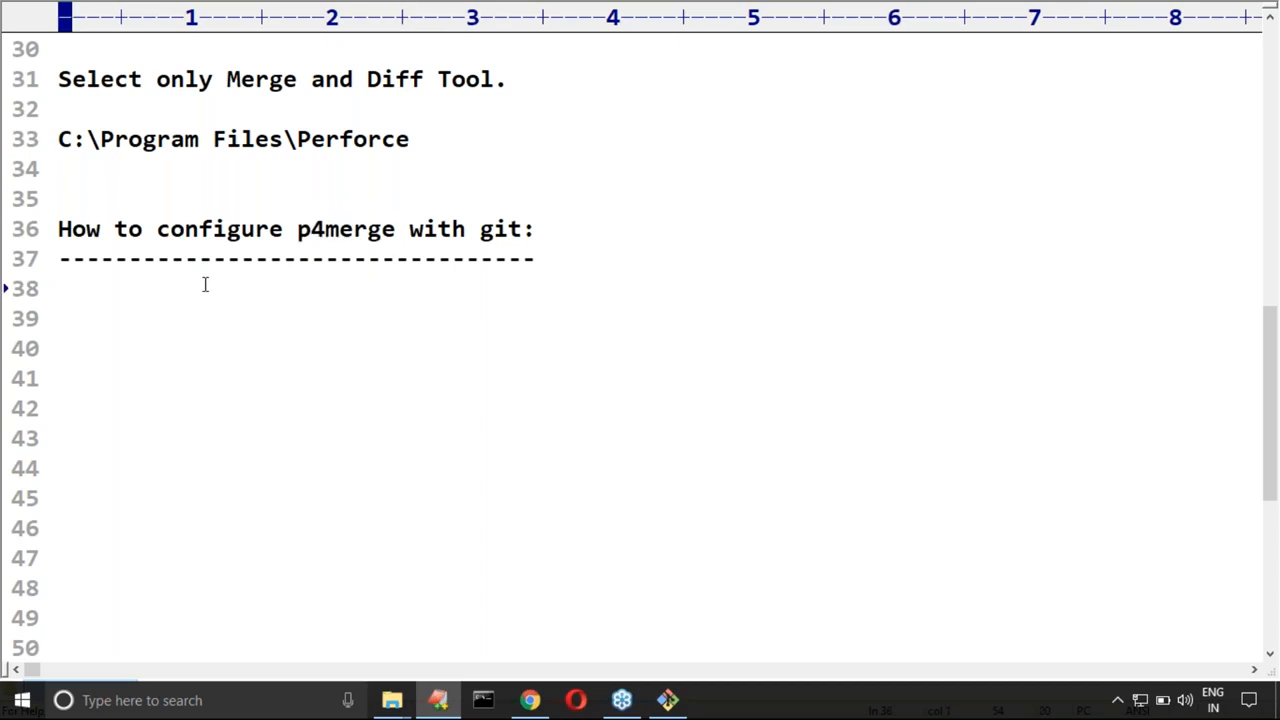
text(difftoo)
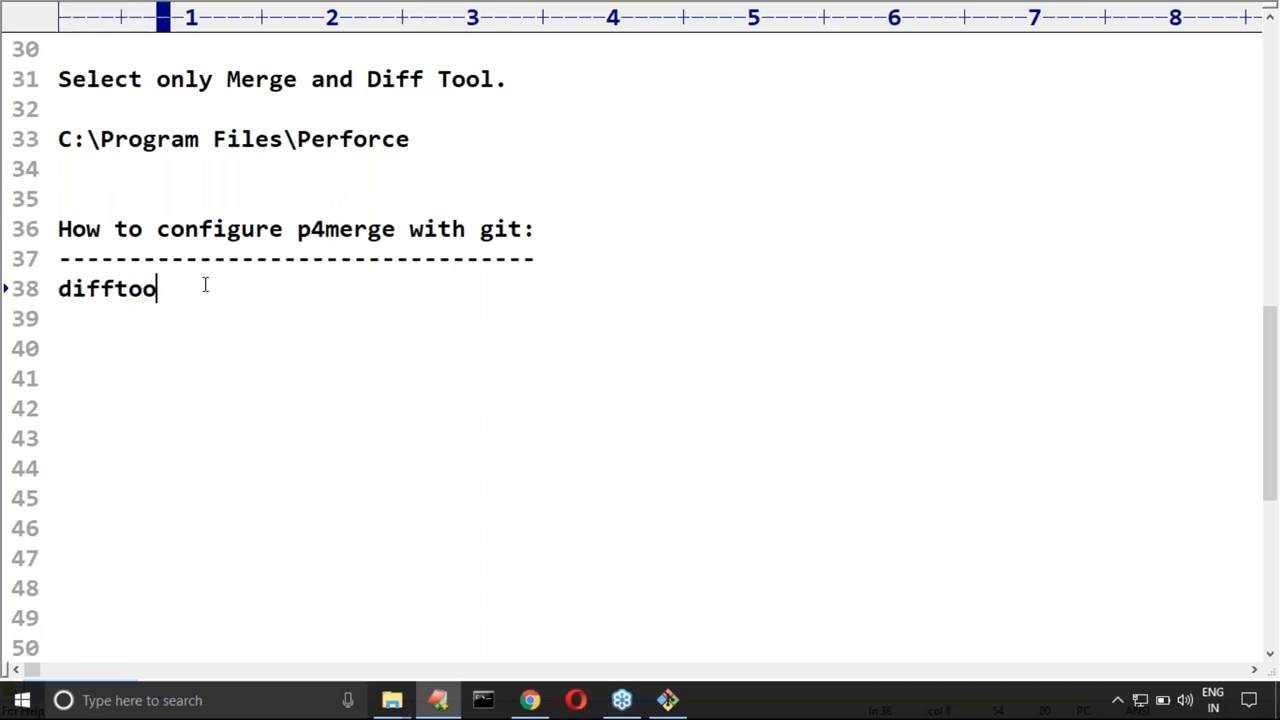
text(l configuration:)
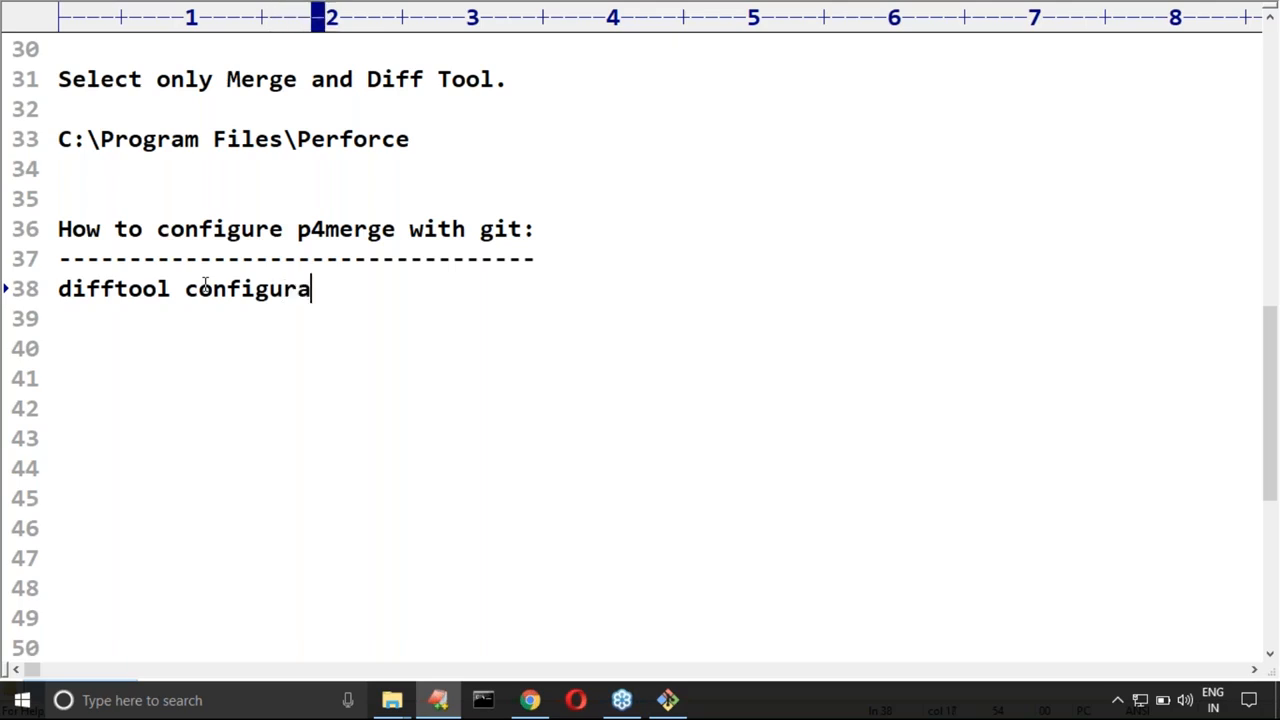
key(Return)
text(---)
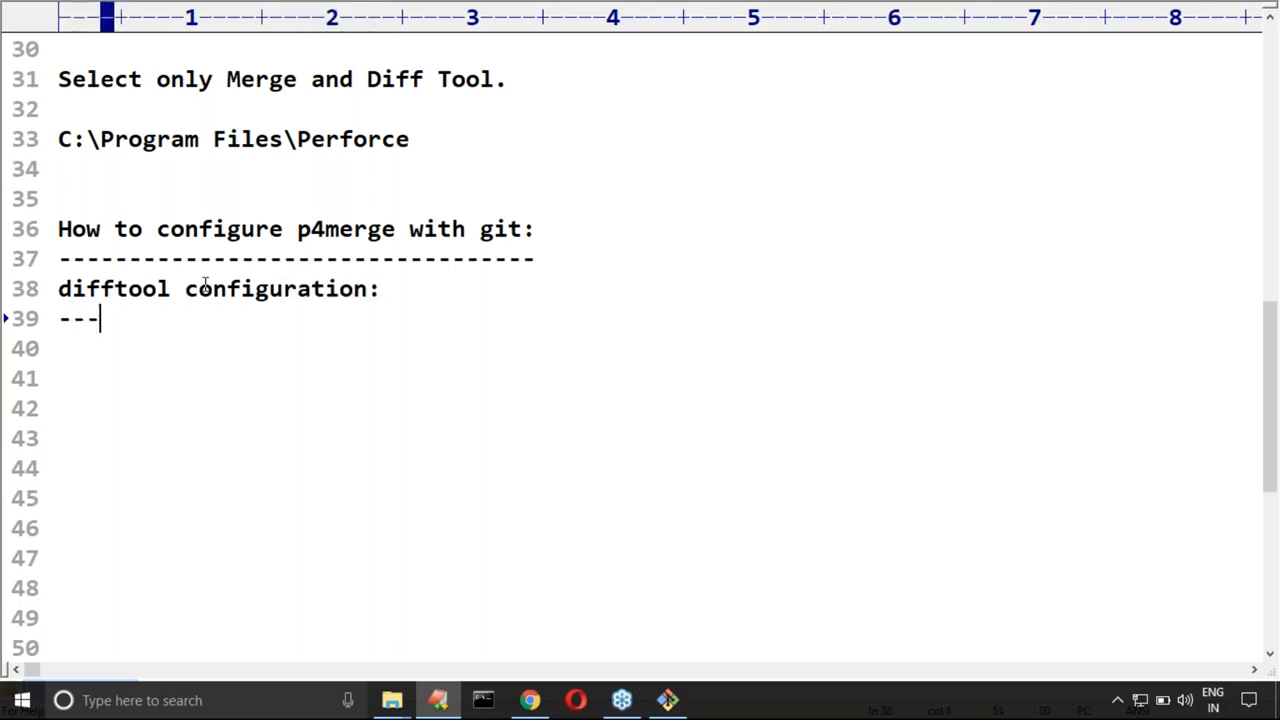
text(--------------------)
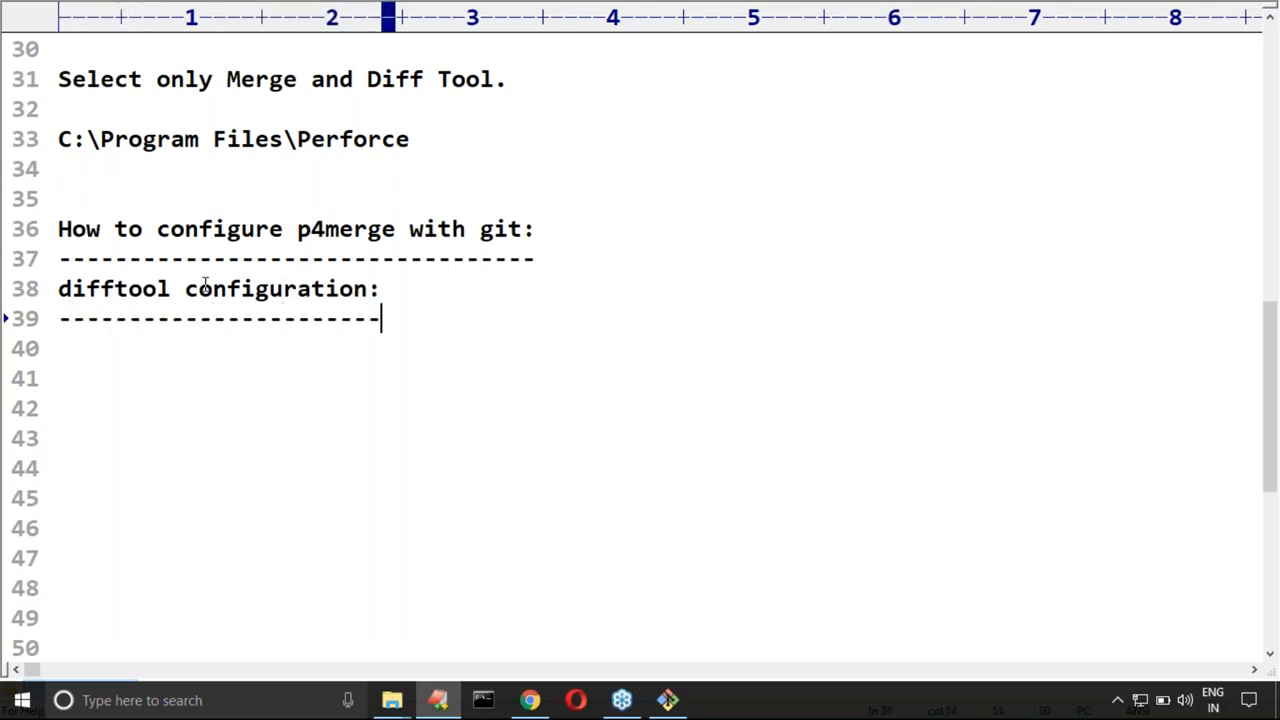
key(Return)
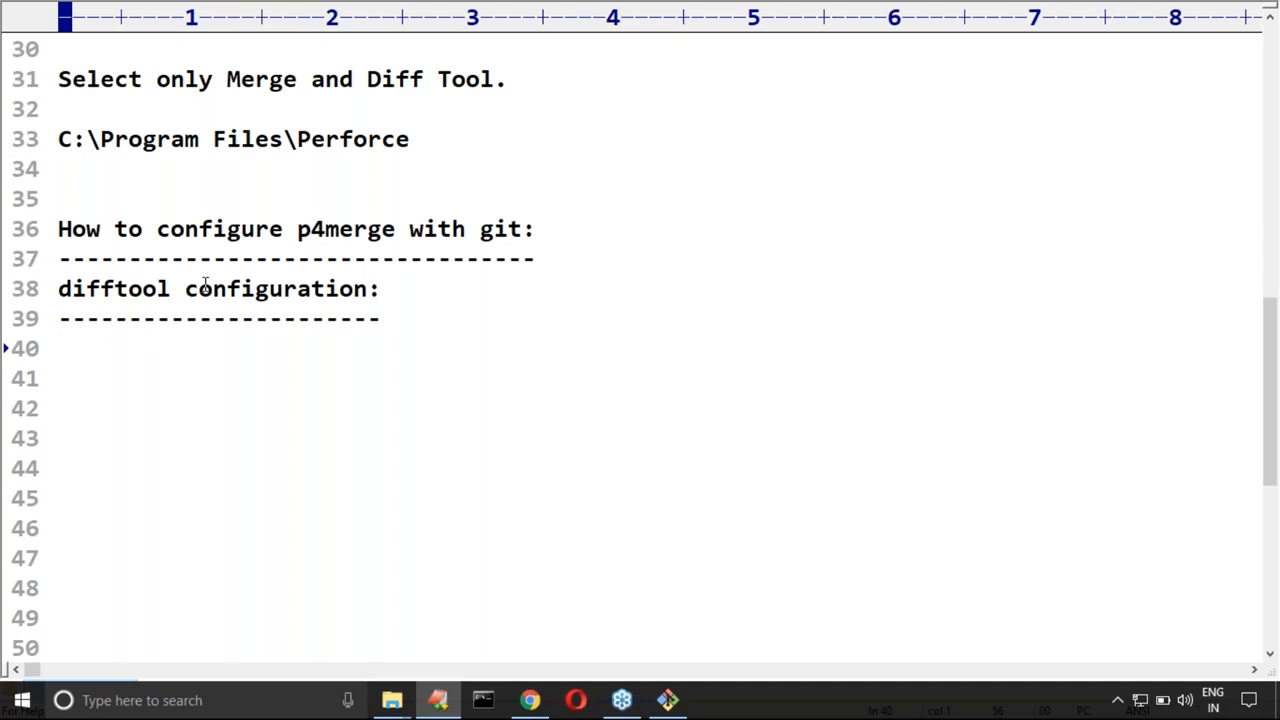
Step: Write the command "git config --global diff.tool p4merge" under the difftool configuration subheading
text(git config)
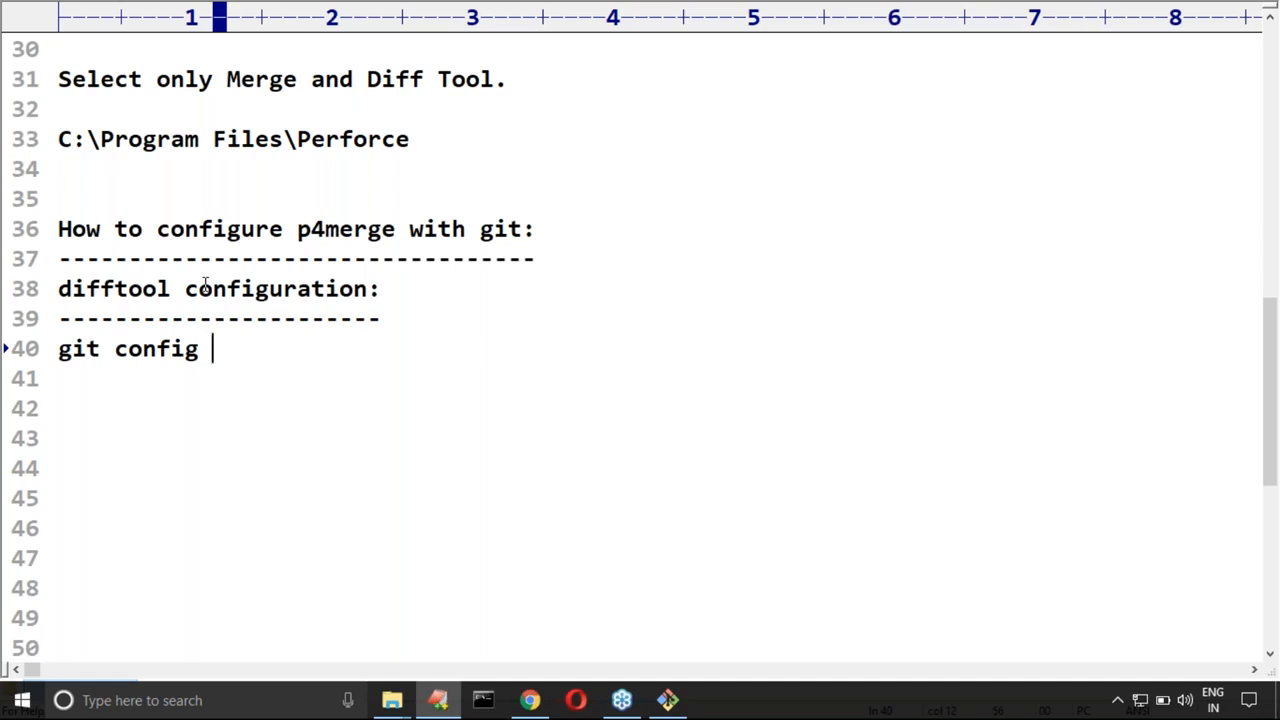
text(--global)
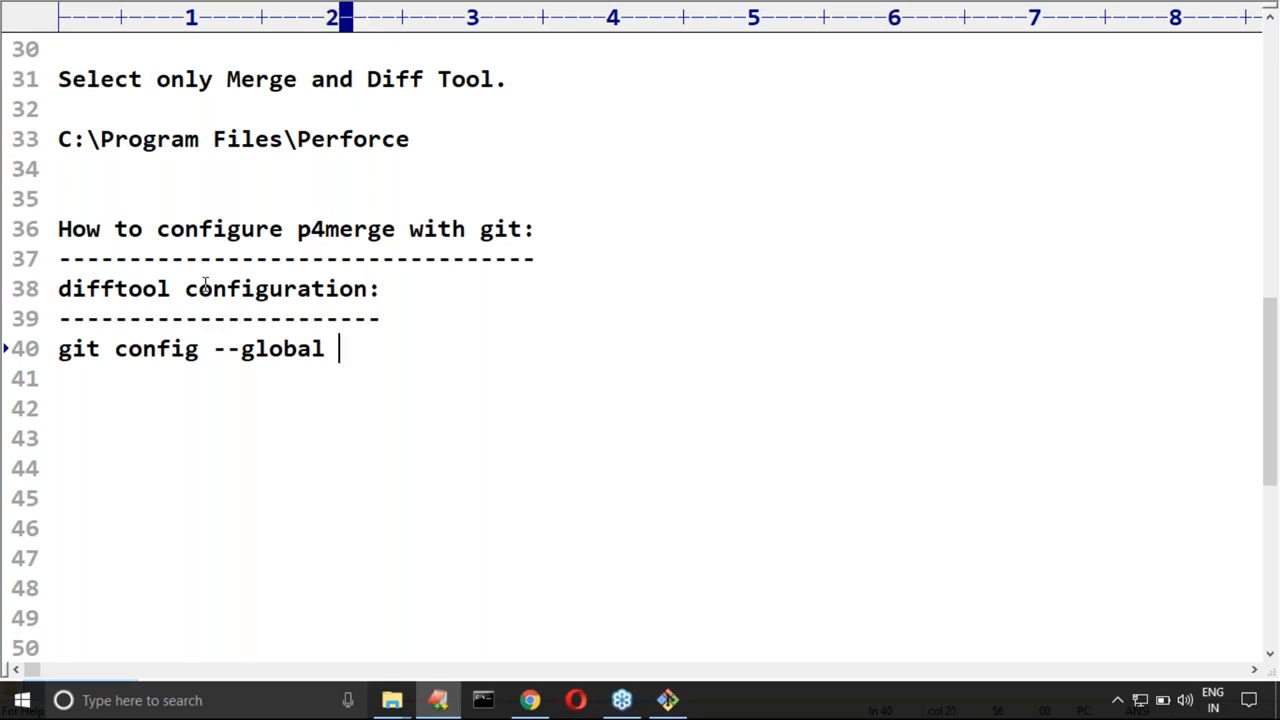
text(diff)
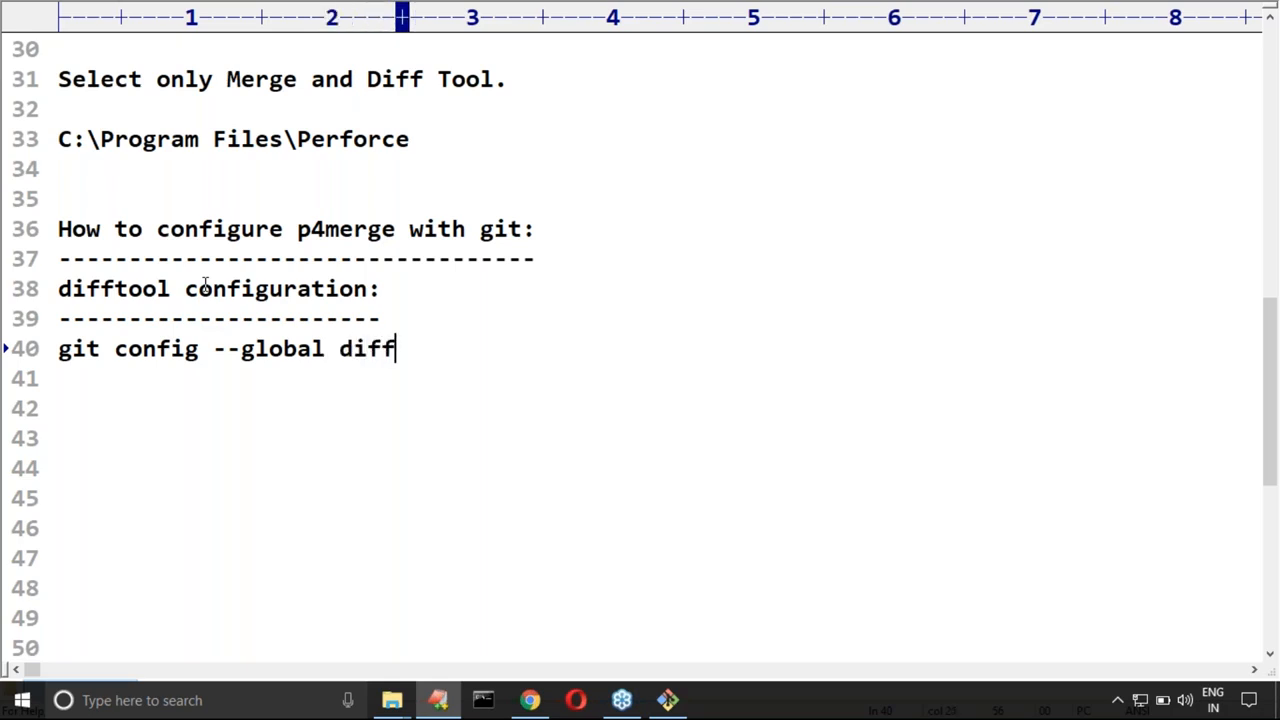
text(.tool)
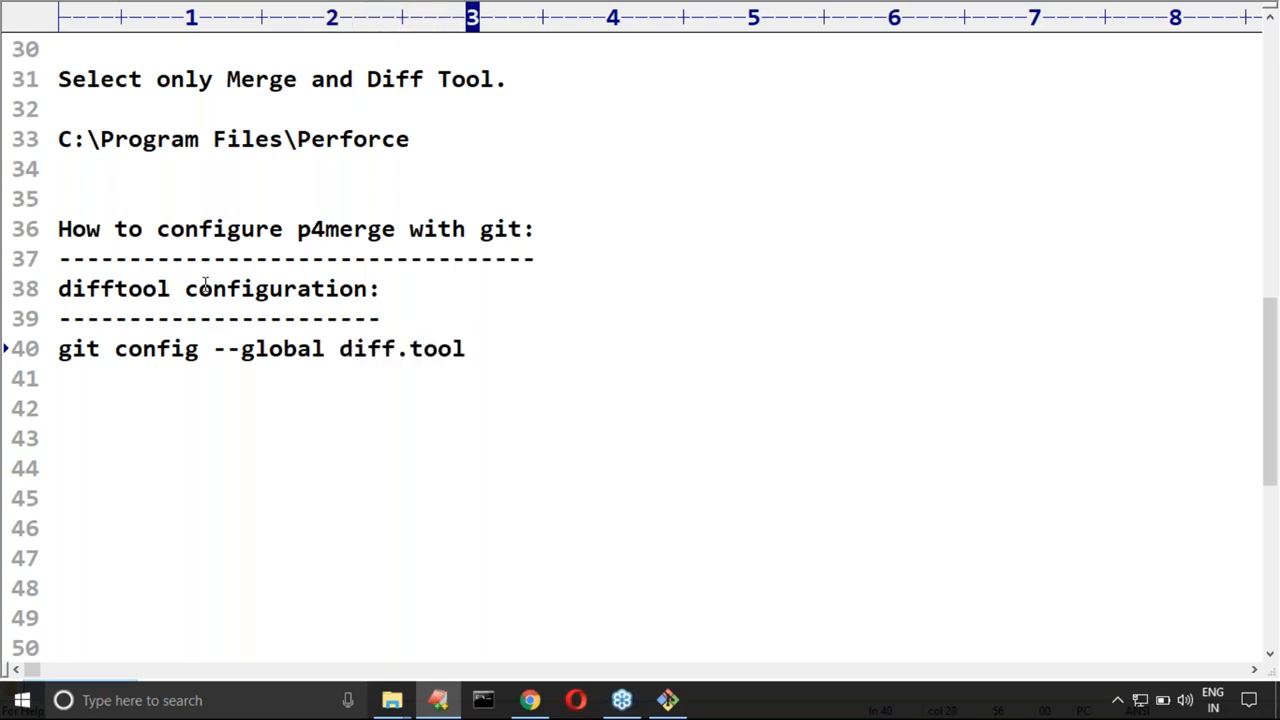
text( p)
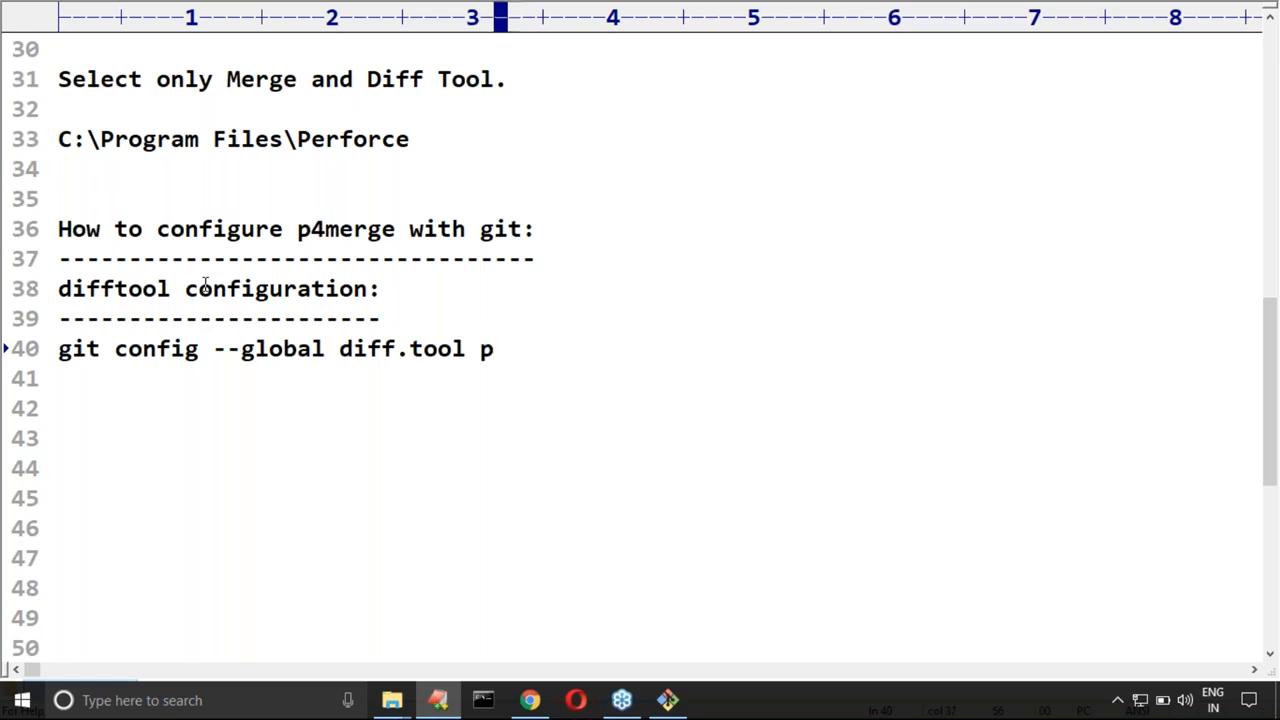
text(4merge)
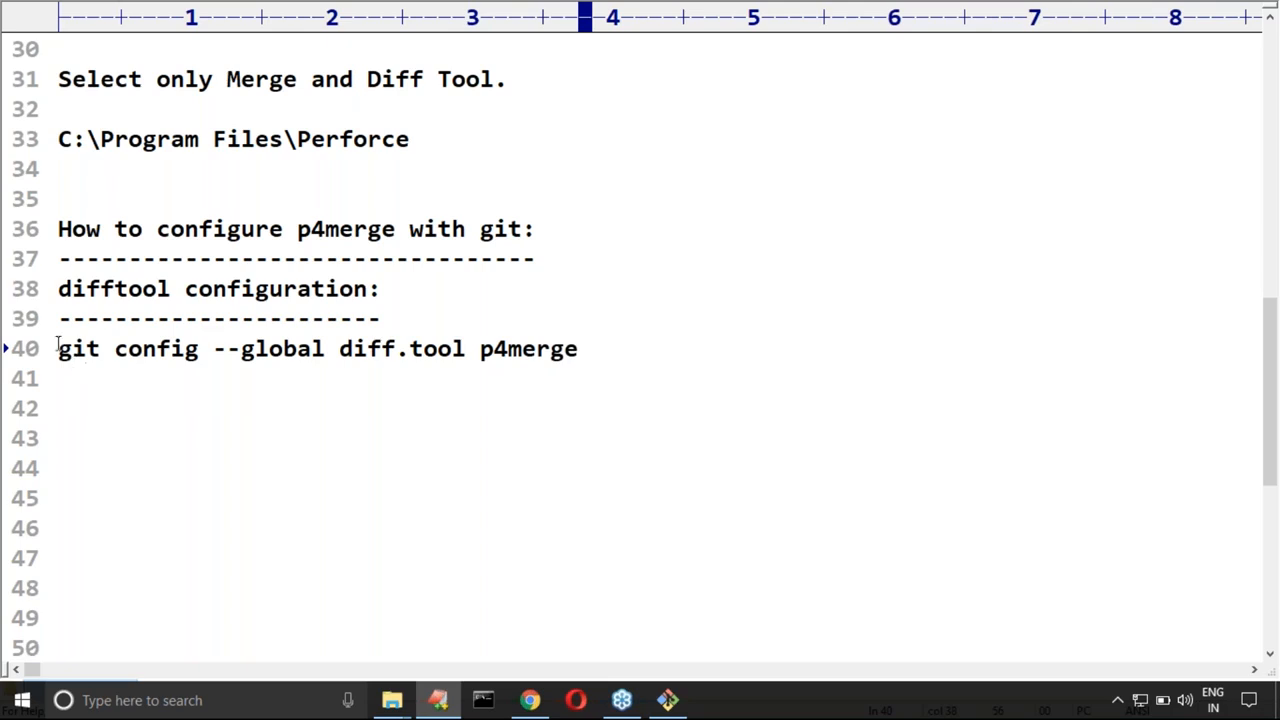
Step: Duplicate the diff.tool command line and change the copy to "git config --global difftool.p4merge.path"
drag(340, 349, 581, 352)
click(603, 357)
key(ctrl+j)
drag(398, 386, 620, 400)
key(Delete)
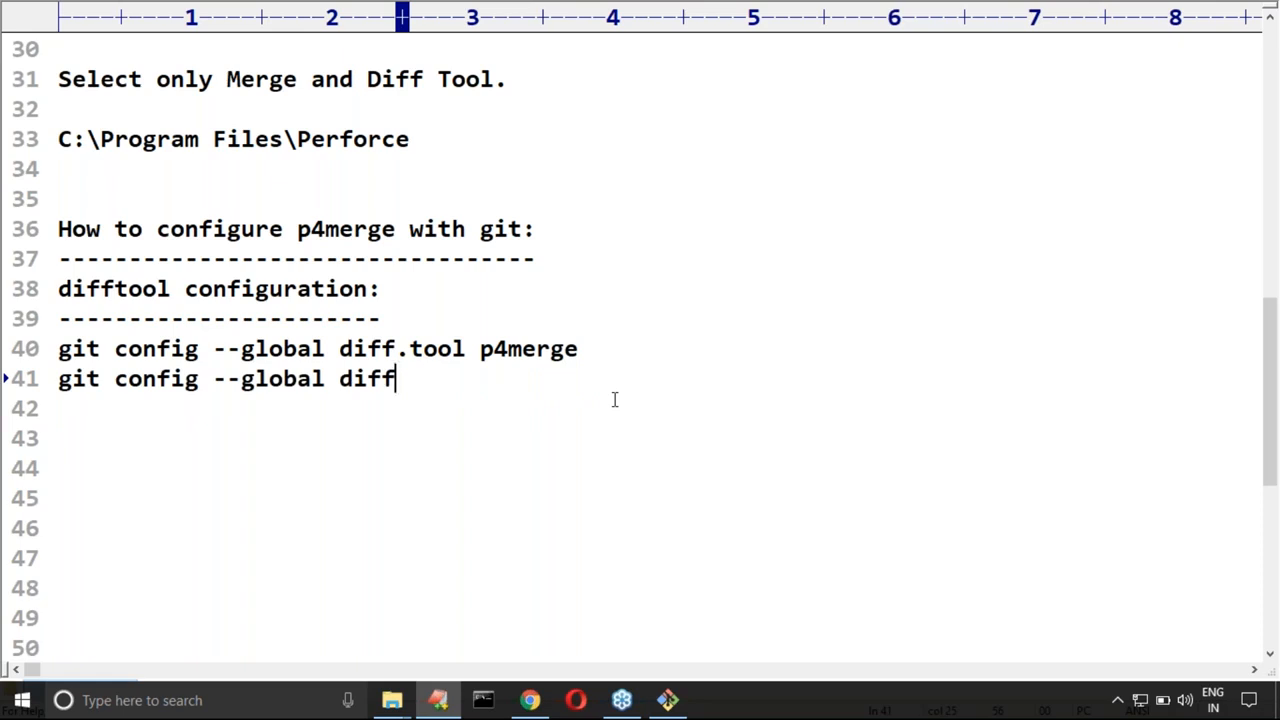
text(tool)
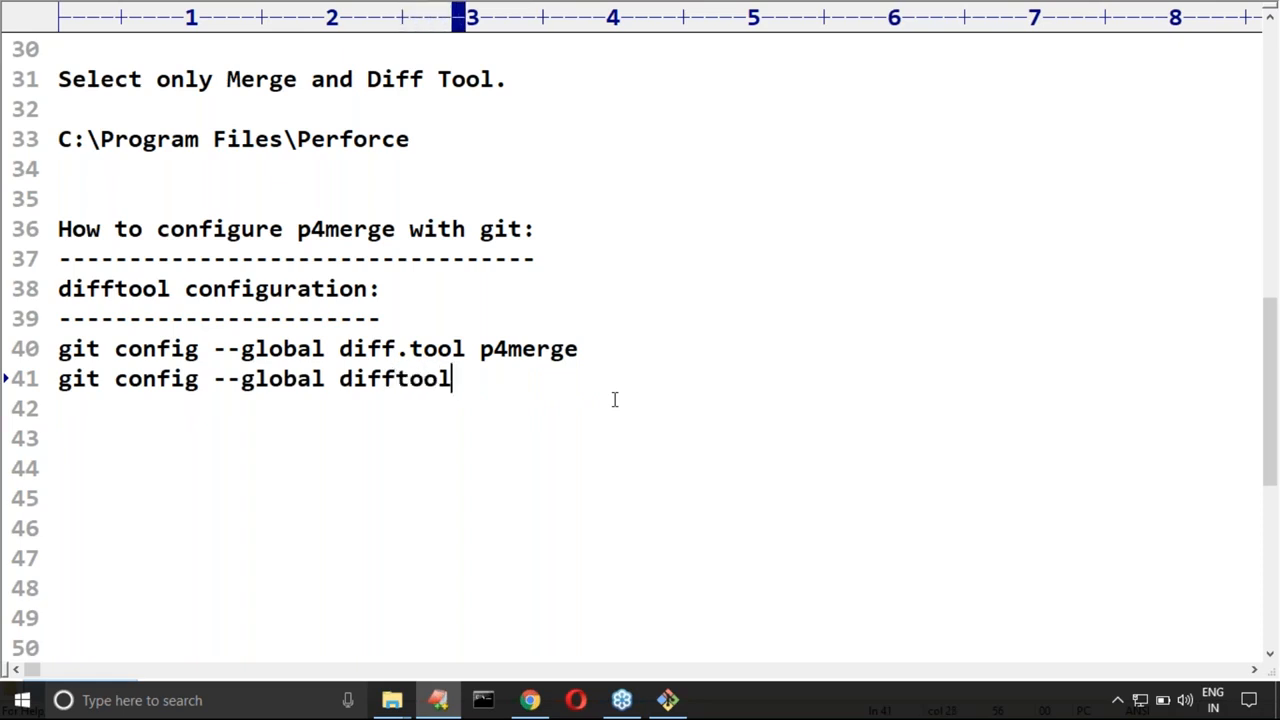
text(.)
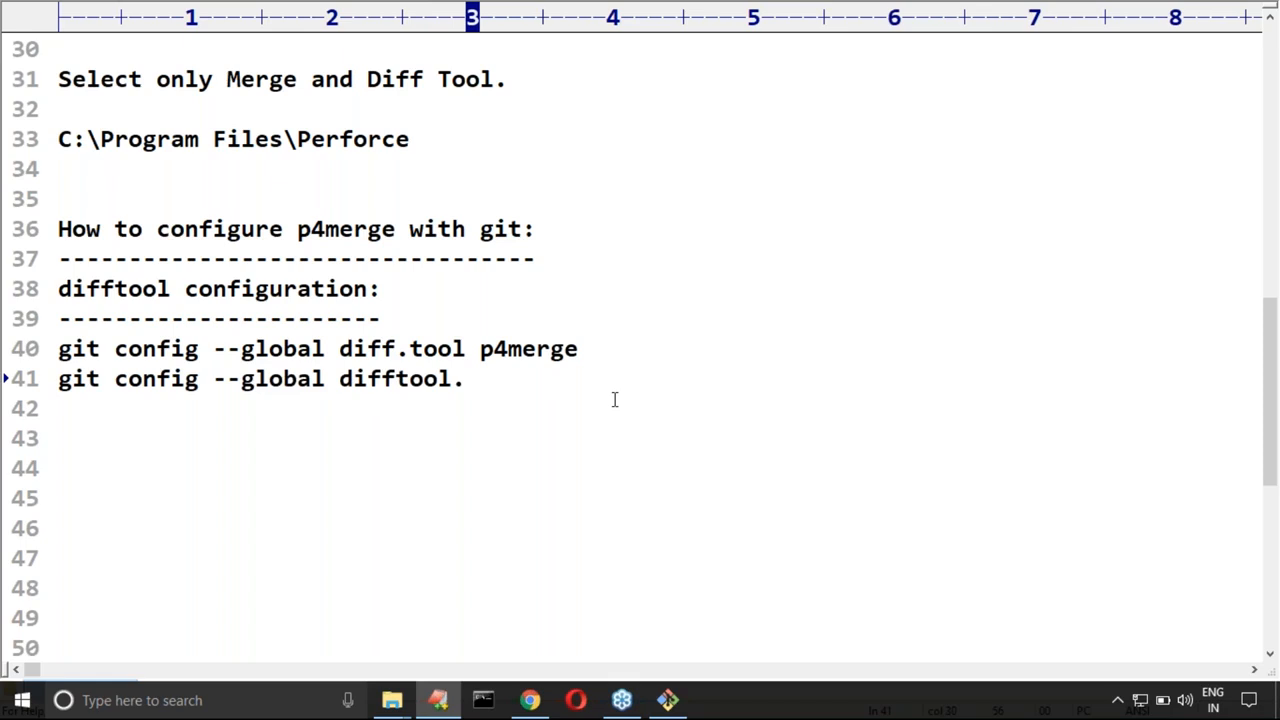
text(p4)
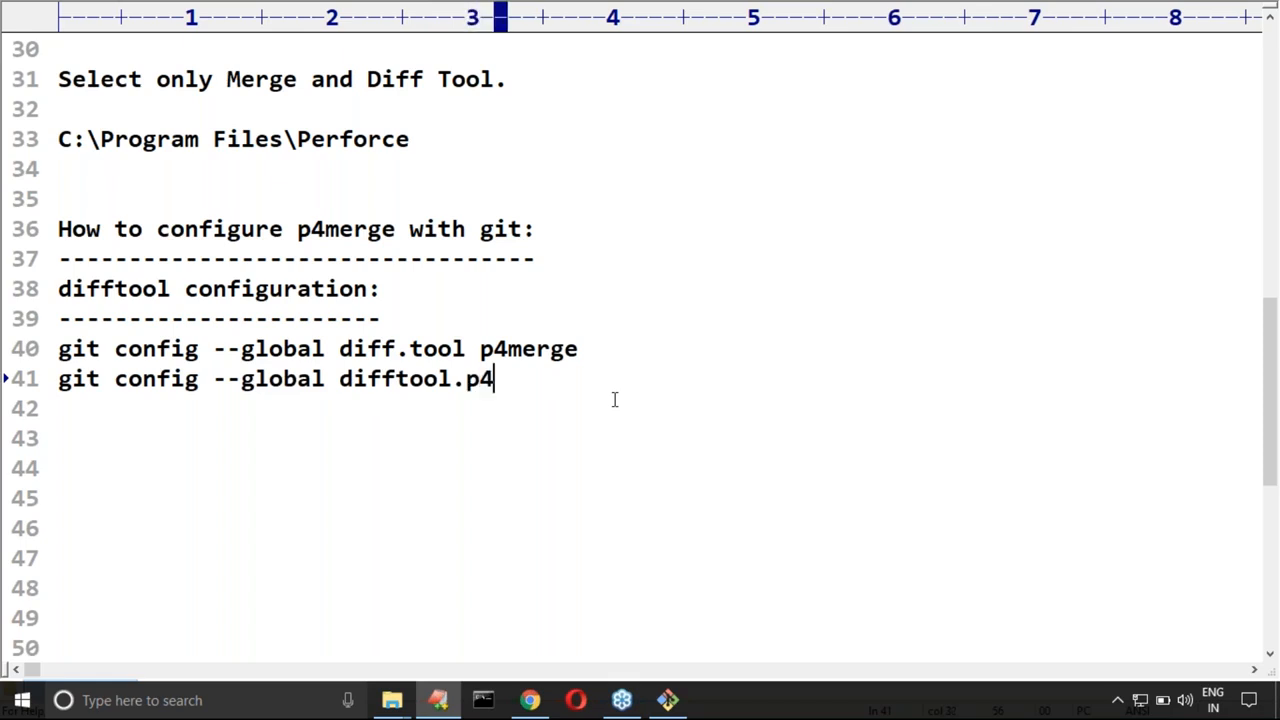
text(merge)
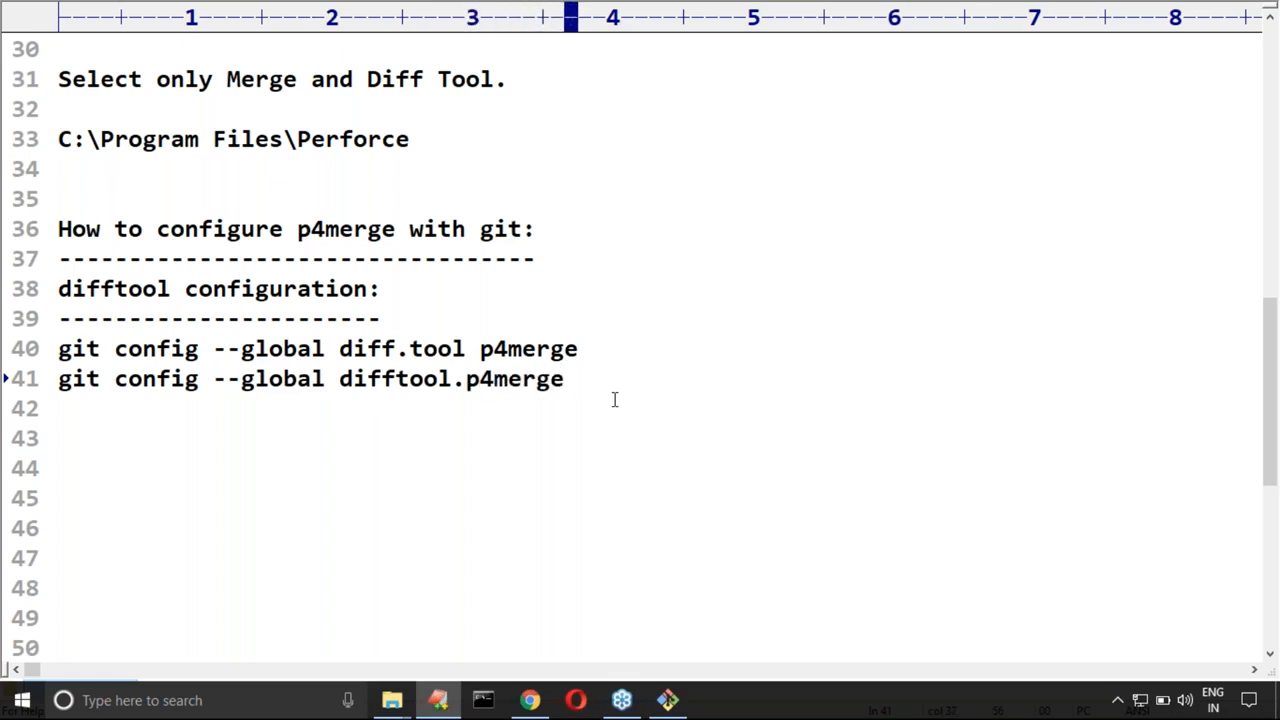
text(.path)
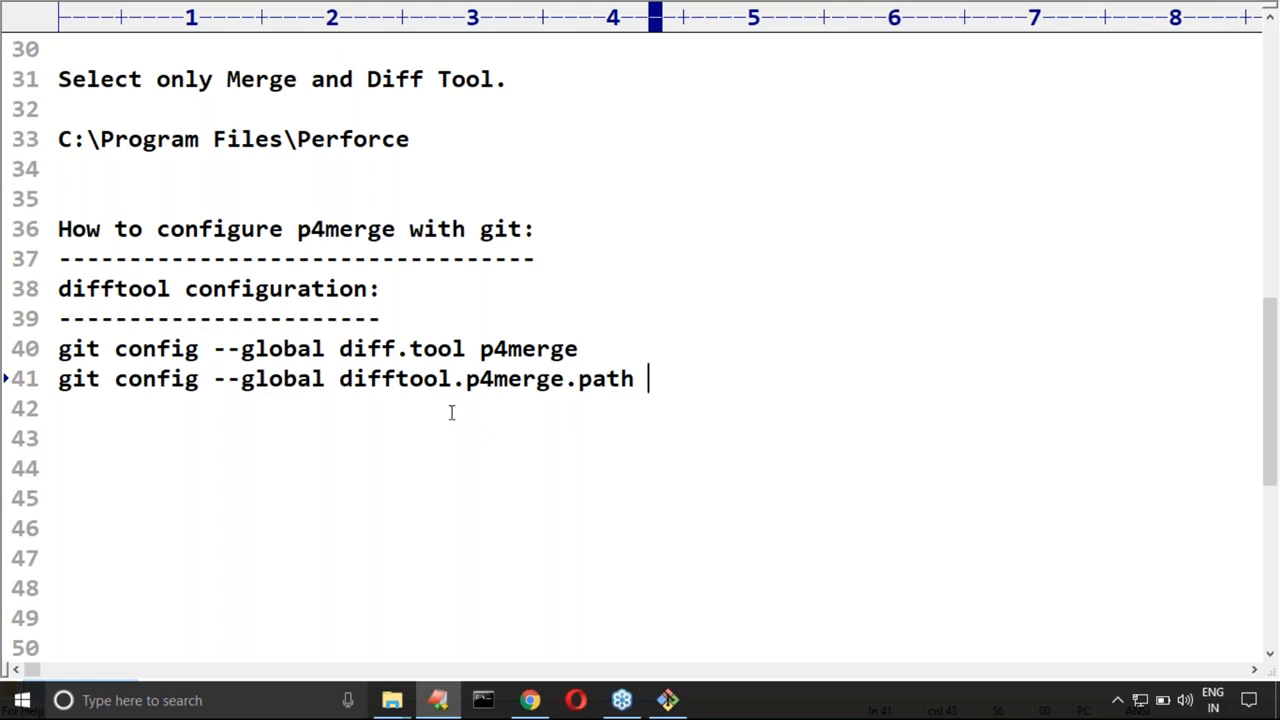
Step: Highlight the p4merge tool name in the config commands and the C:\Program Files\Perforce path in the notes
drag(342, 379, 440, 380)
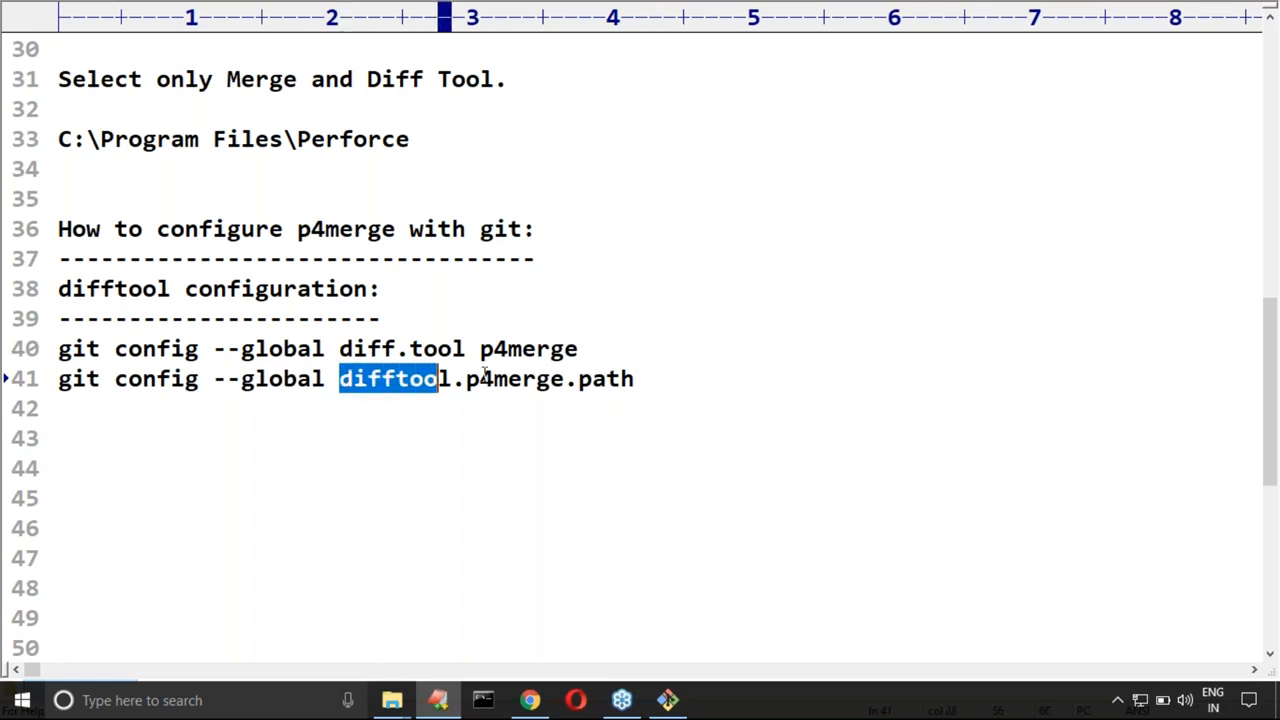
double_click(526, 358)
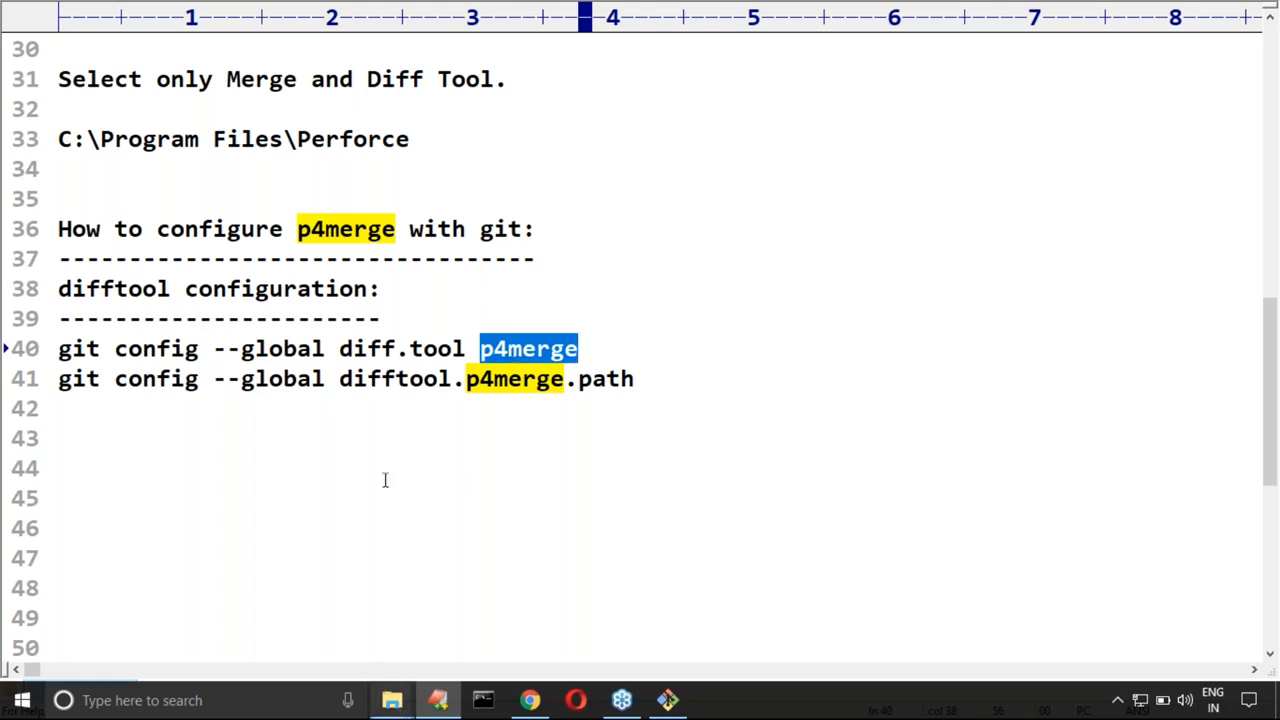
scroll(120, 206, up, 1)
drag(60, 229, 412, 229)
Step: Switch to the Perforce folder in File Explorer and copy the name of the p4merge.exe file without renaming it
key(alt+Tab)
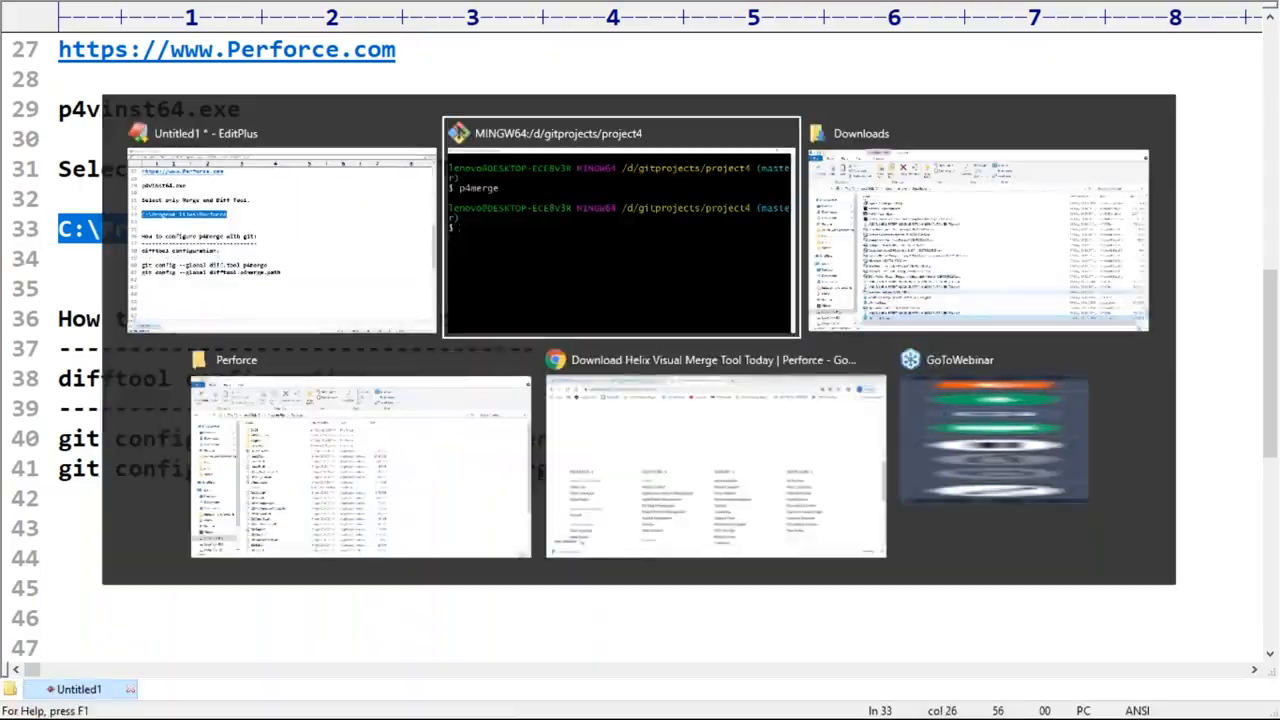
mouse_move(392, 700)
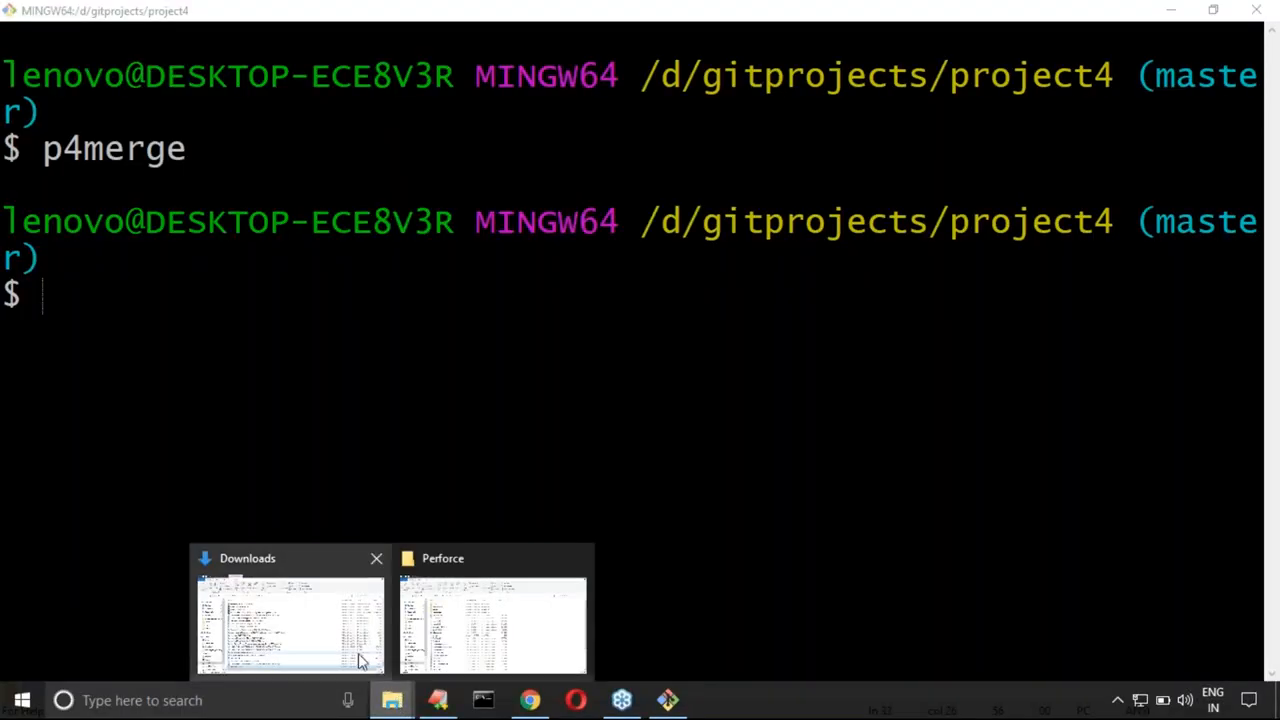
click(480, 636)
click(280, 400)
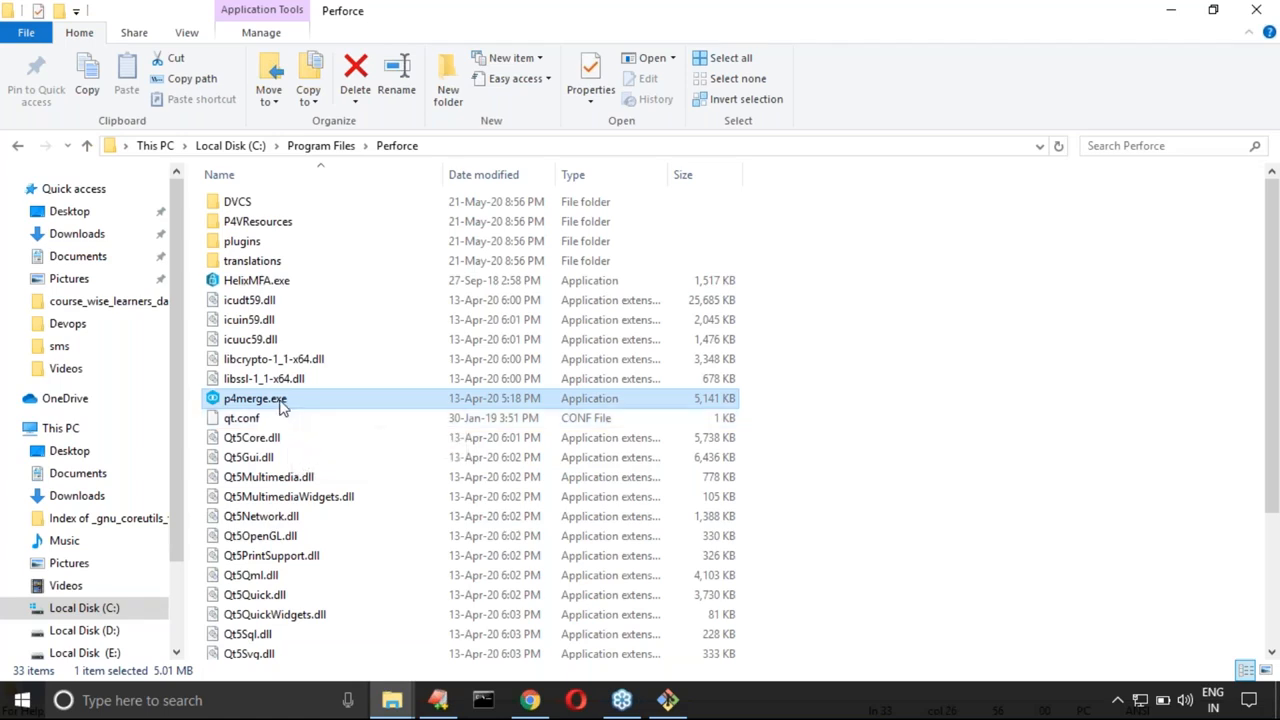
right_click(281, 405)
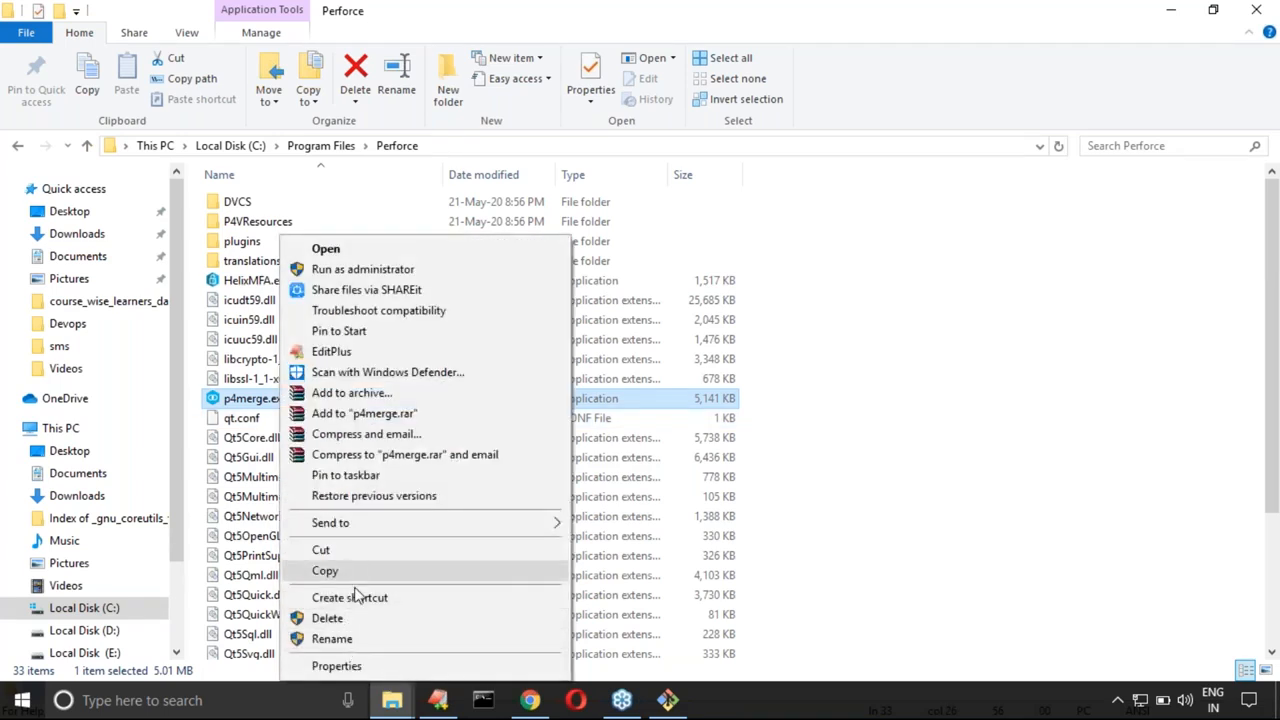
click(336, 640)
key(ctrl+c)
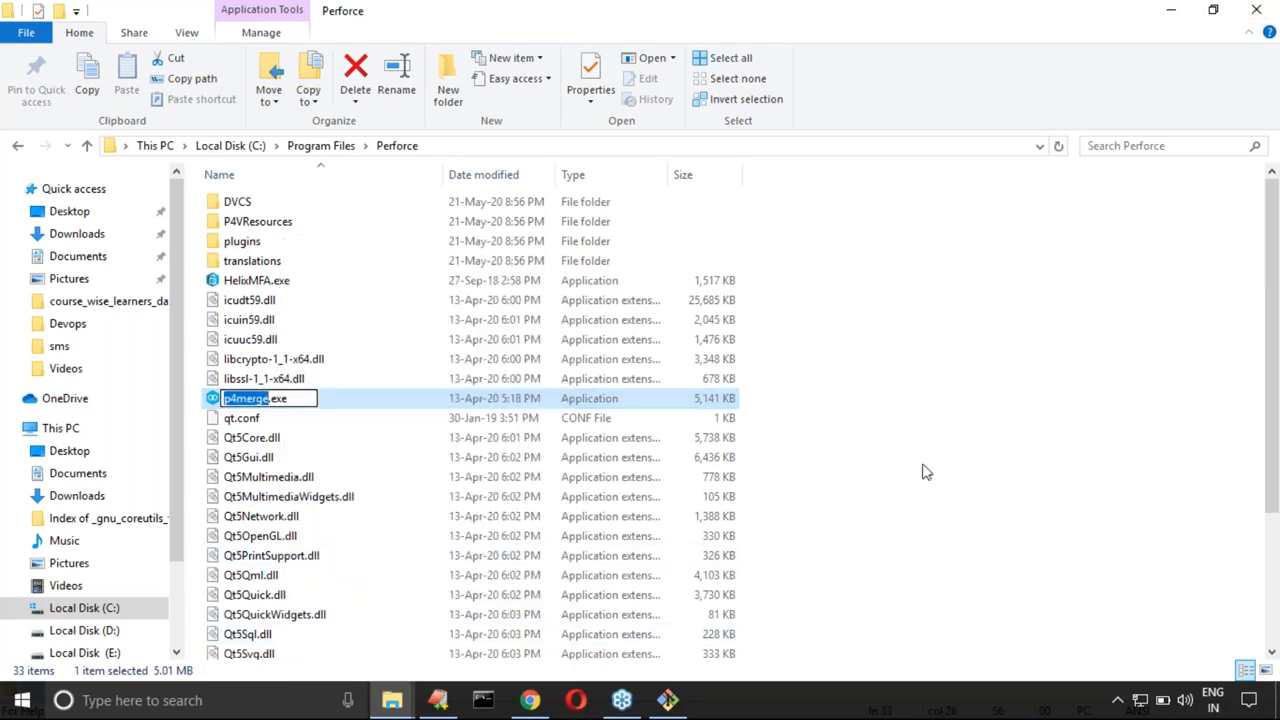
key(super+d)
Step: Return to the EditPlus notes and extend the C:\Program Files\Perforce path with \p4merge.exe
click(441, 700)
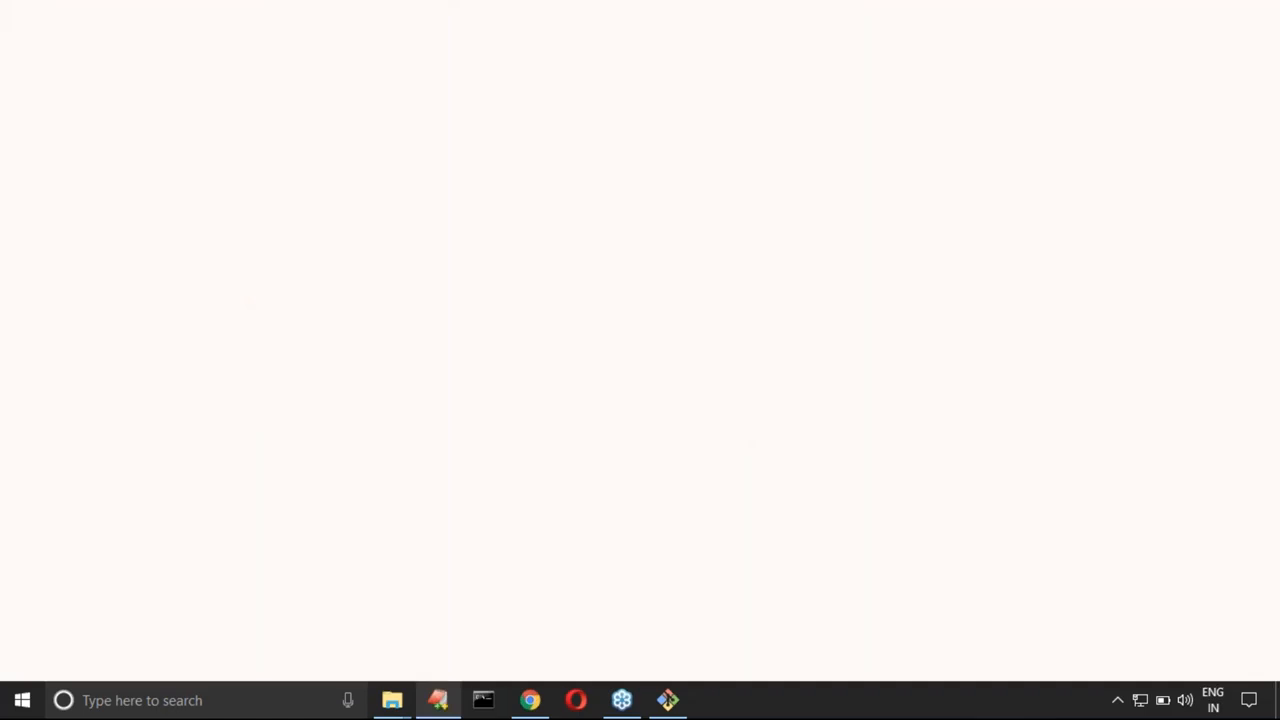
click(445, 228)
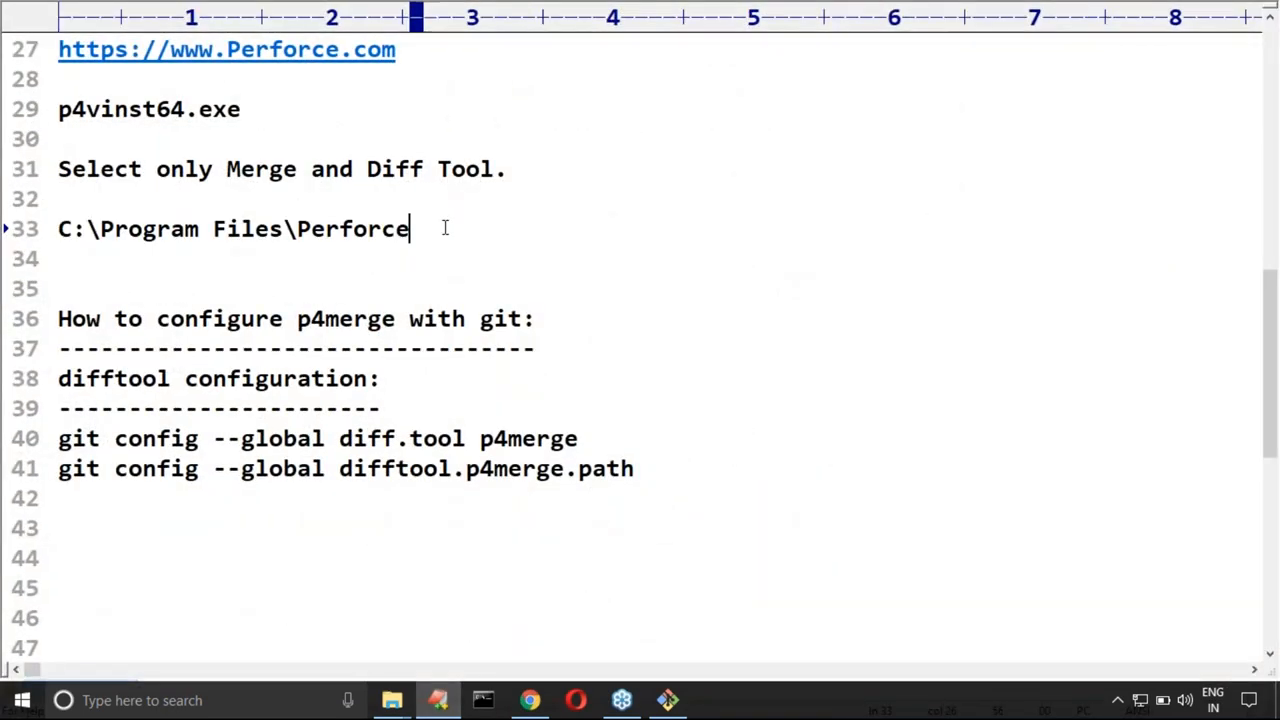
text(\)
key(ctrl+v)
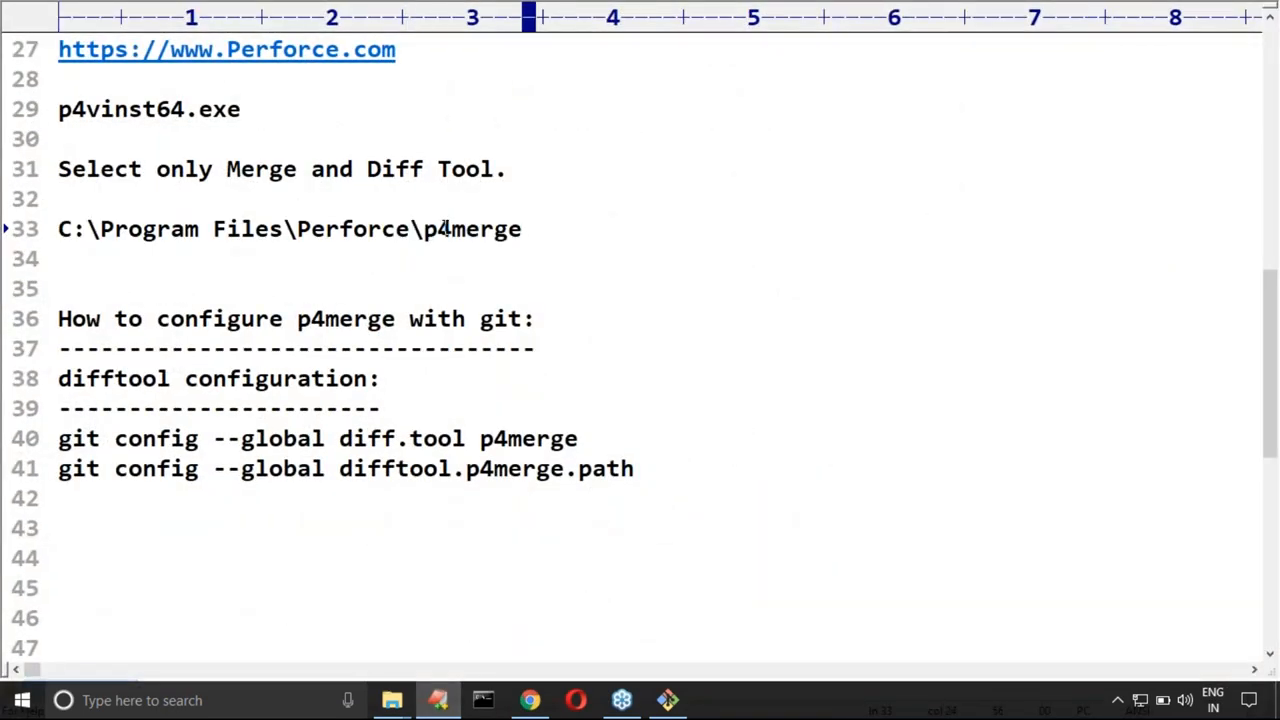
text(.exe)
Step: Copy the full path C:\Program Files\Perforce\p4merge.exe and append it in double quotes to the difftool.p4merge.path command, followed by a new line
key(Home)
key(shift+Down)
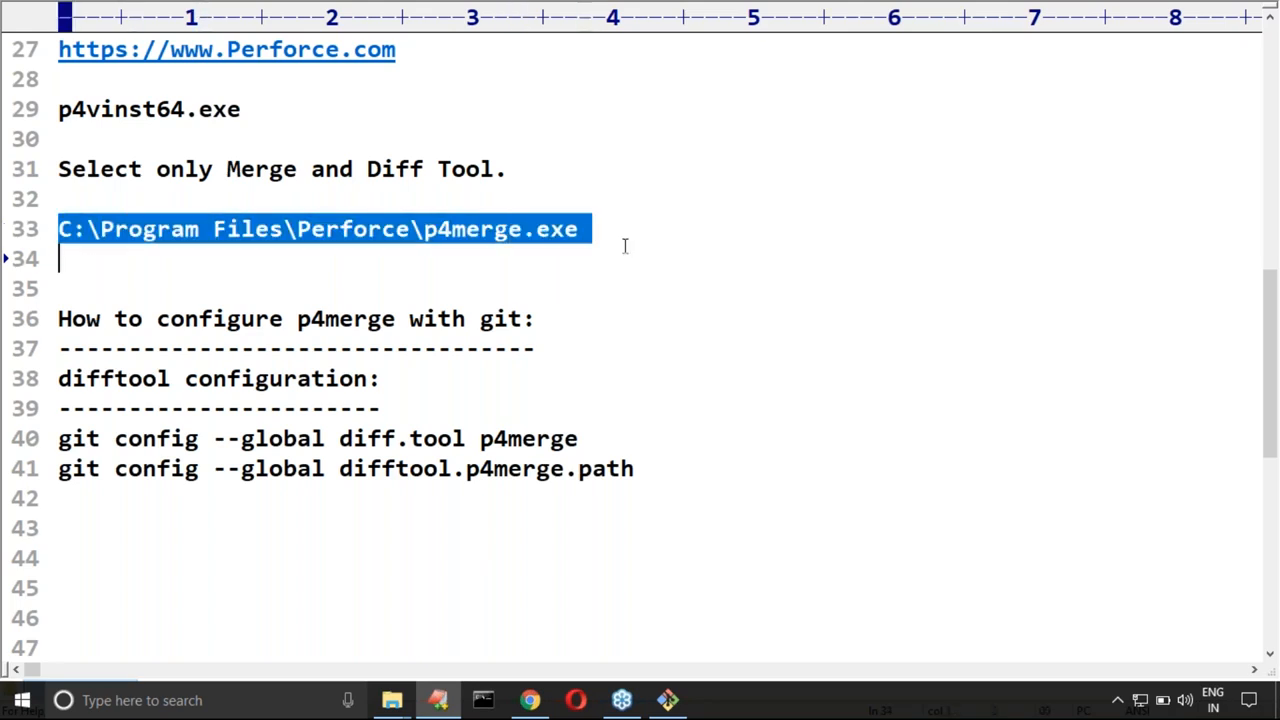
click(538, 232)
click(60, 233)
drag(62, 233, 587, 237)
key(ctrl+c)
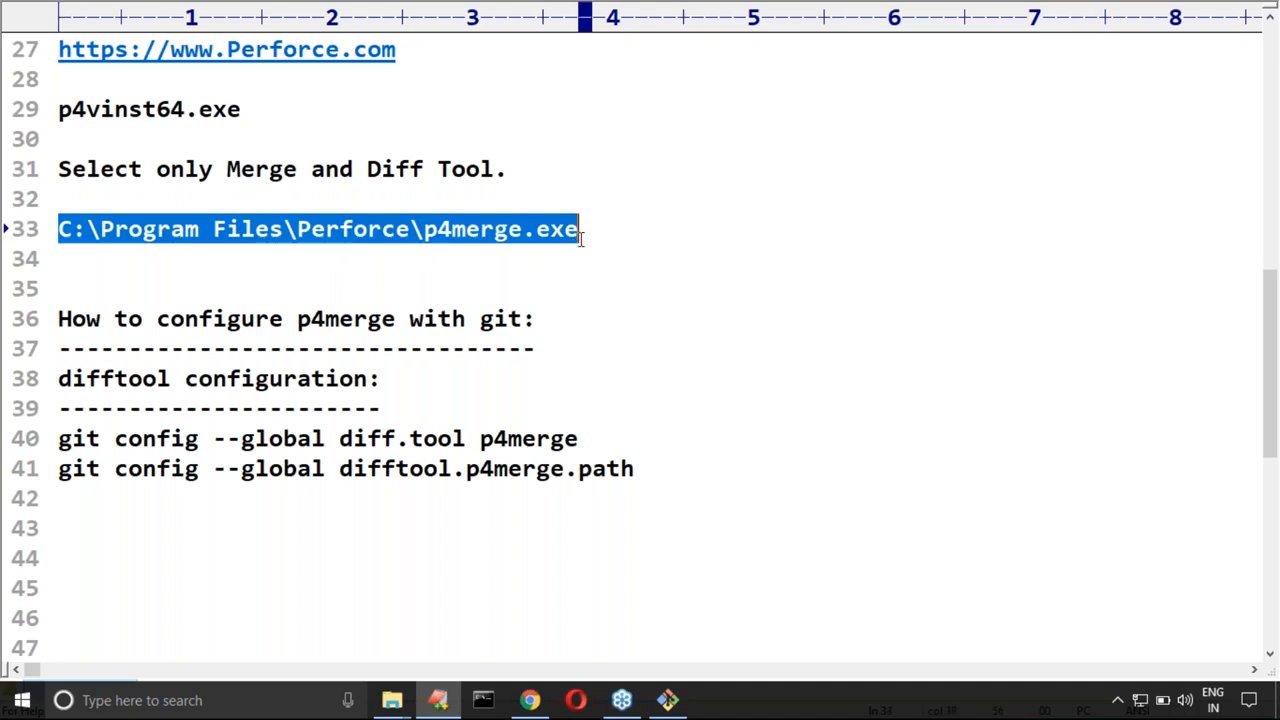
scroll(786, 263, down, 3)
click(697, 193)
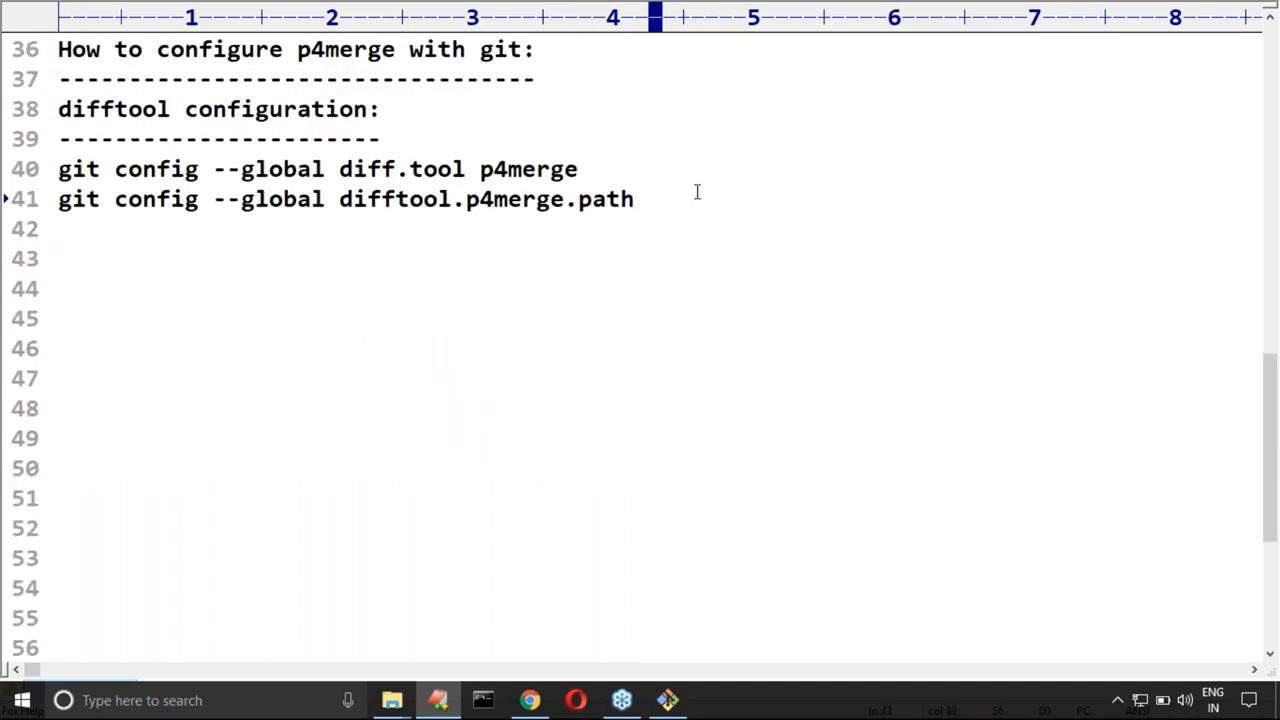
text(")
key(ctrl+v)
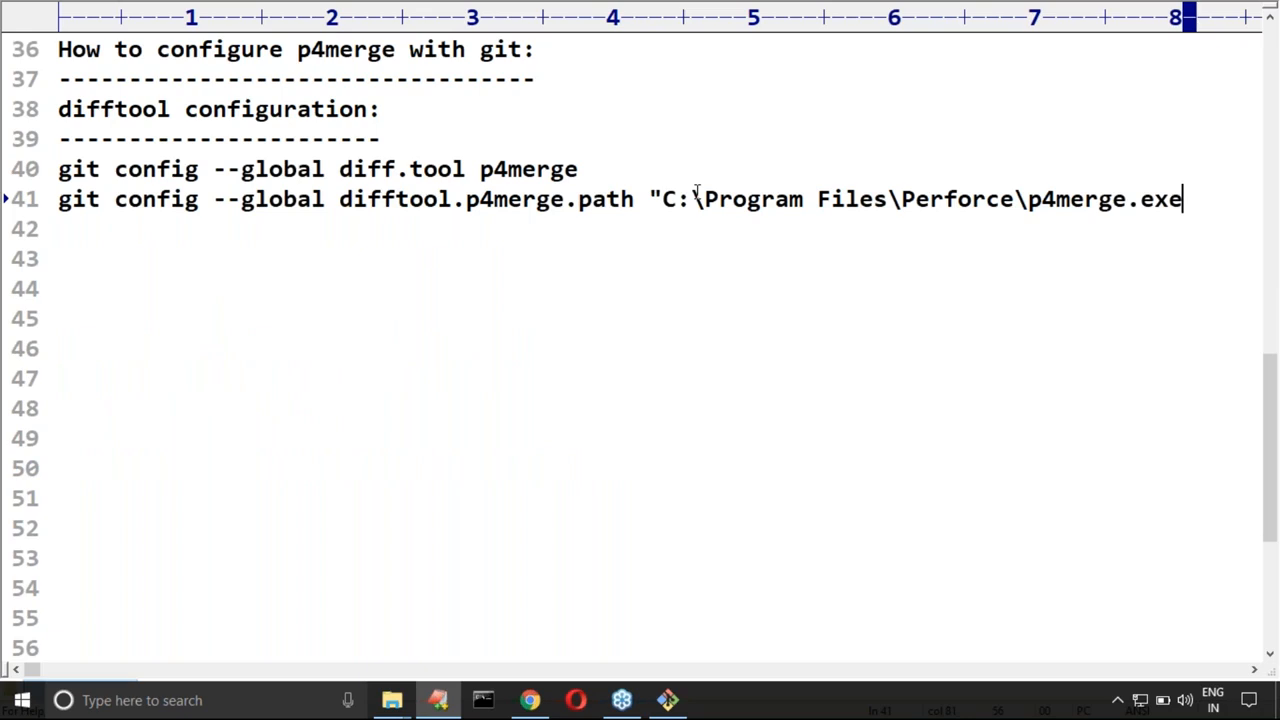
text(")
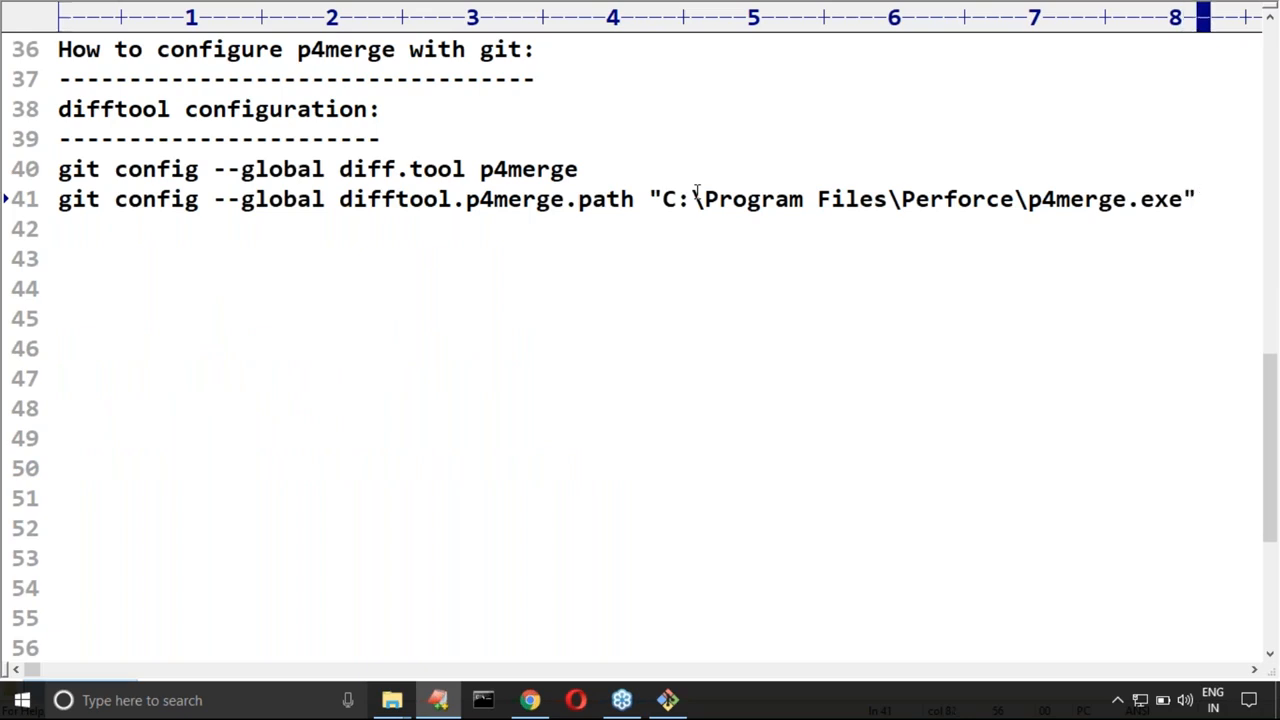
key(Return)
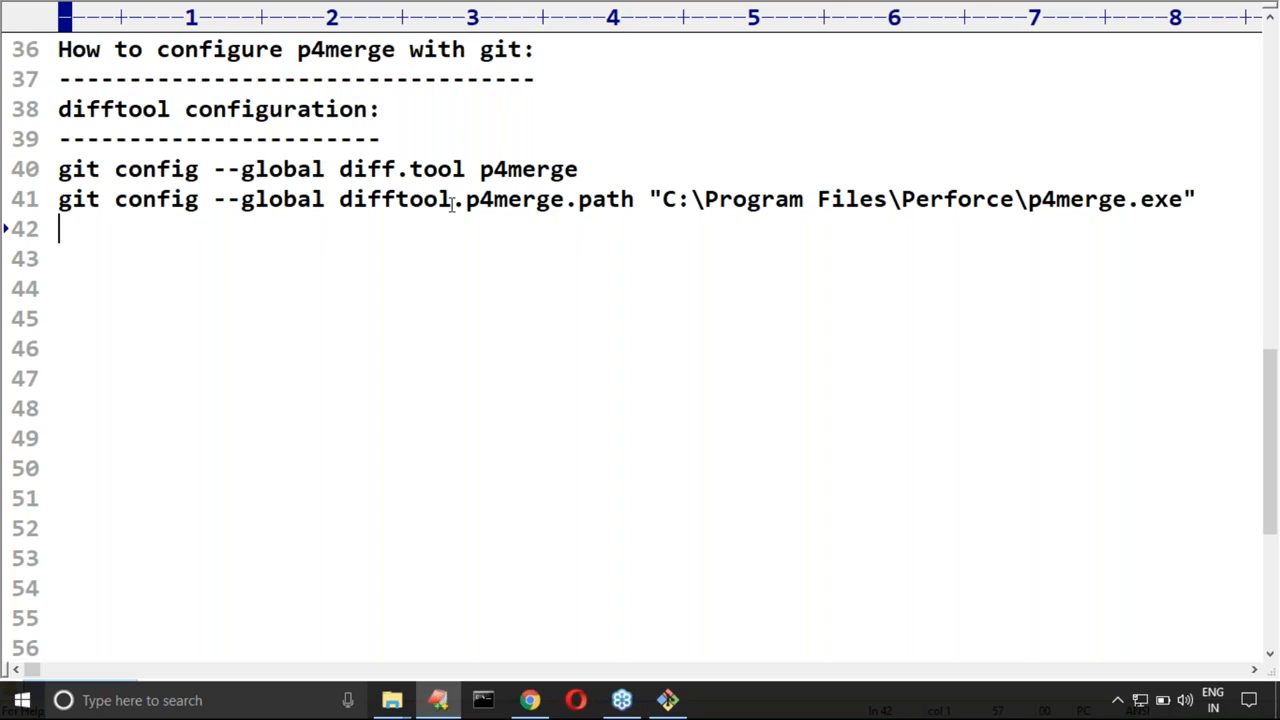
Step: Add the command git config --global difftool.prompt false below the difftool.p4merge.path command in the notes
text(git config )
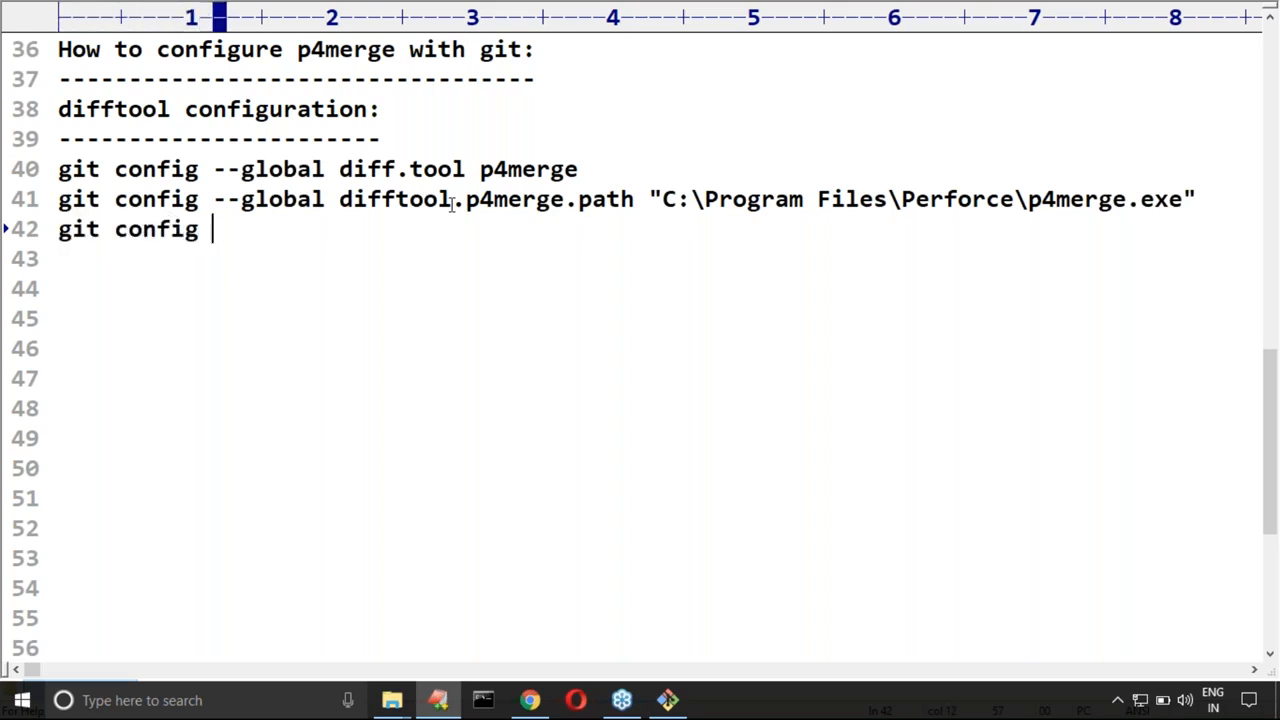
text(--global)
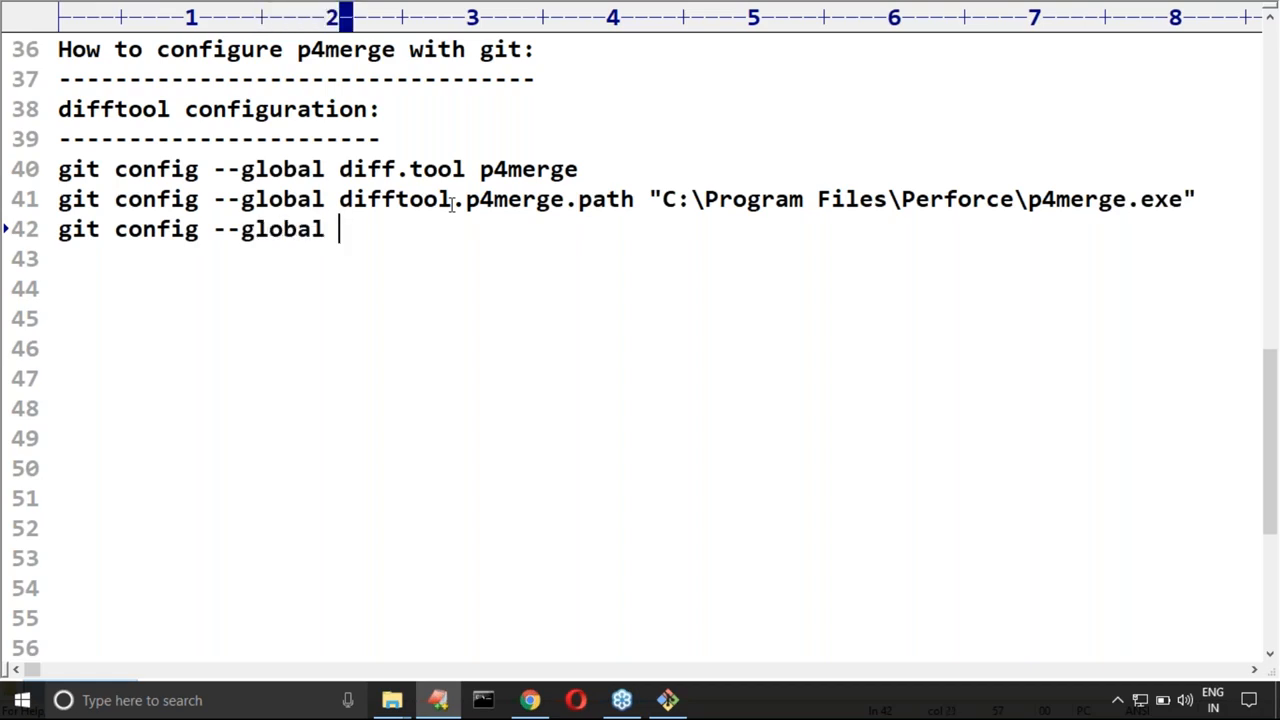
text( difftoo)
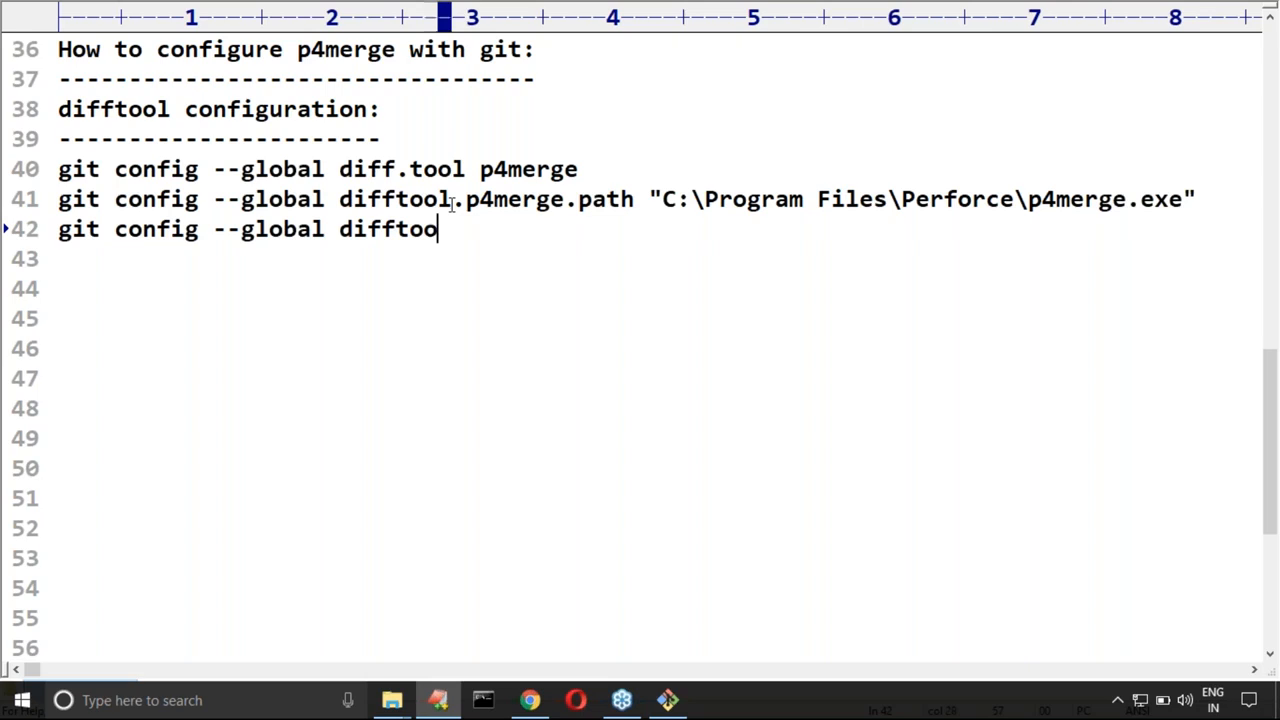
text(l.pron)
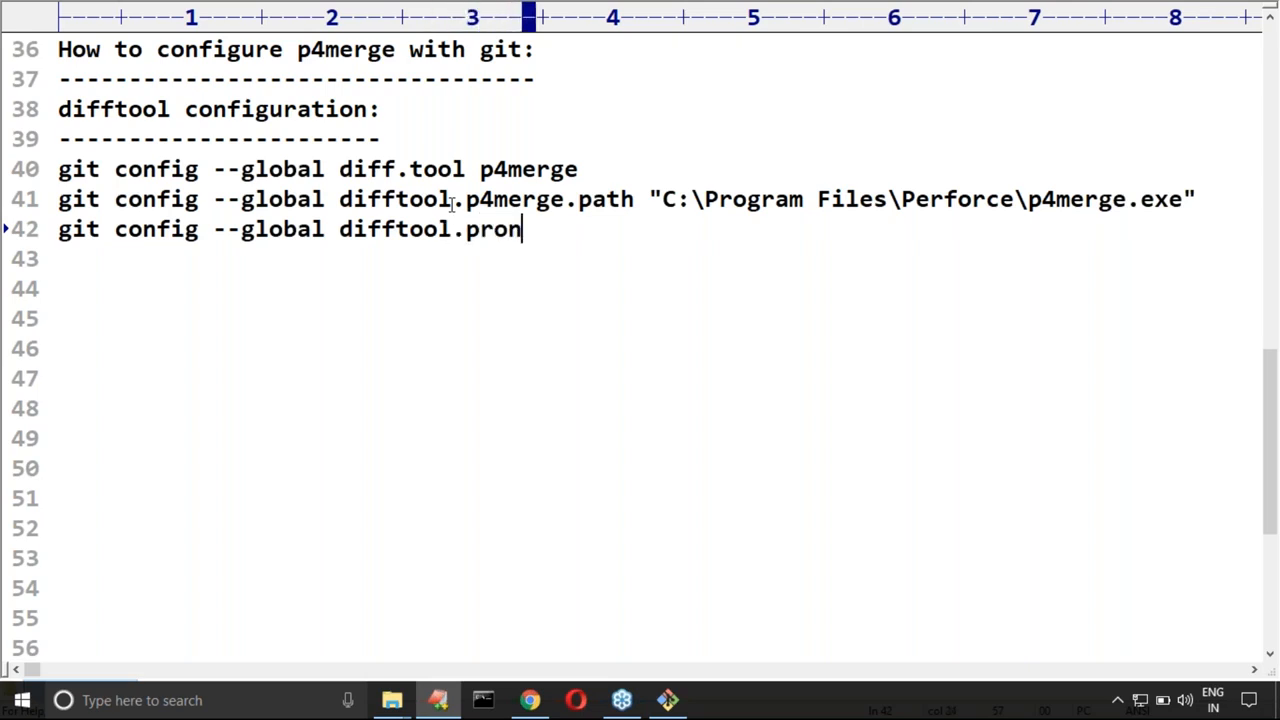
key(BackSpace)
text(mpt false)
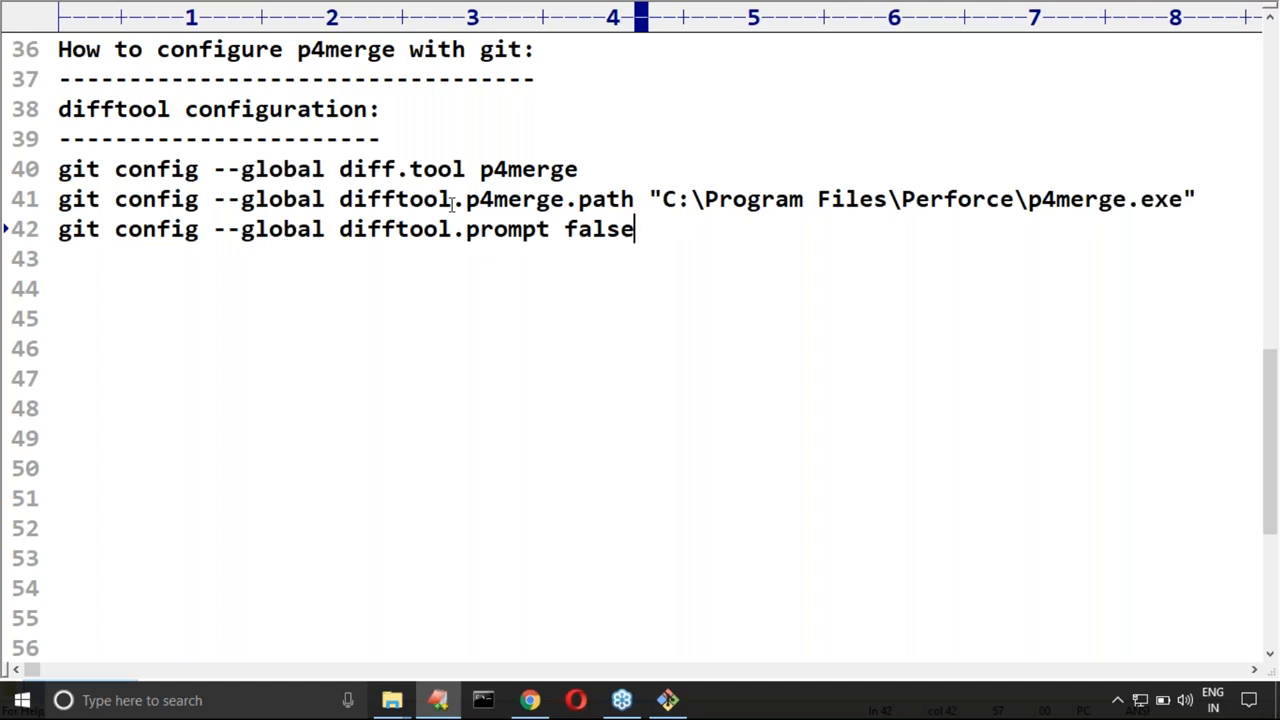
Step: Highlight the p4merge tool name, the p4merge.exe path and the false prompt value in the difftool commands
drag(480, 169, 580, 169)
click(494, 197)
double_click(507, 173)
drag(662, 199, 1196, 199)
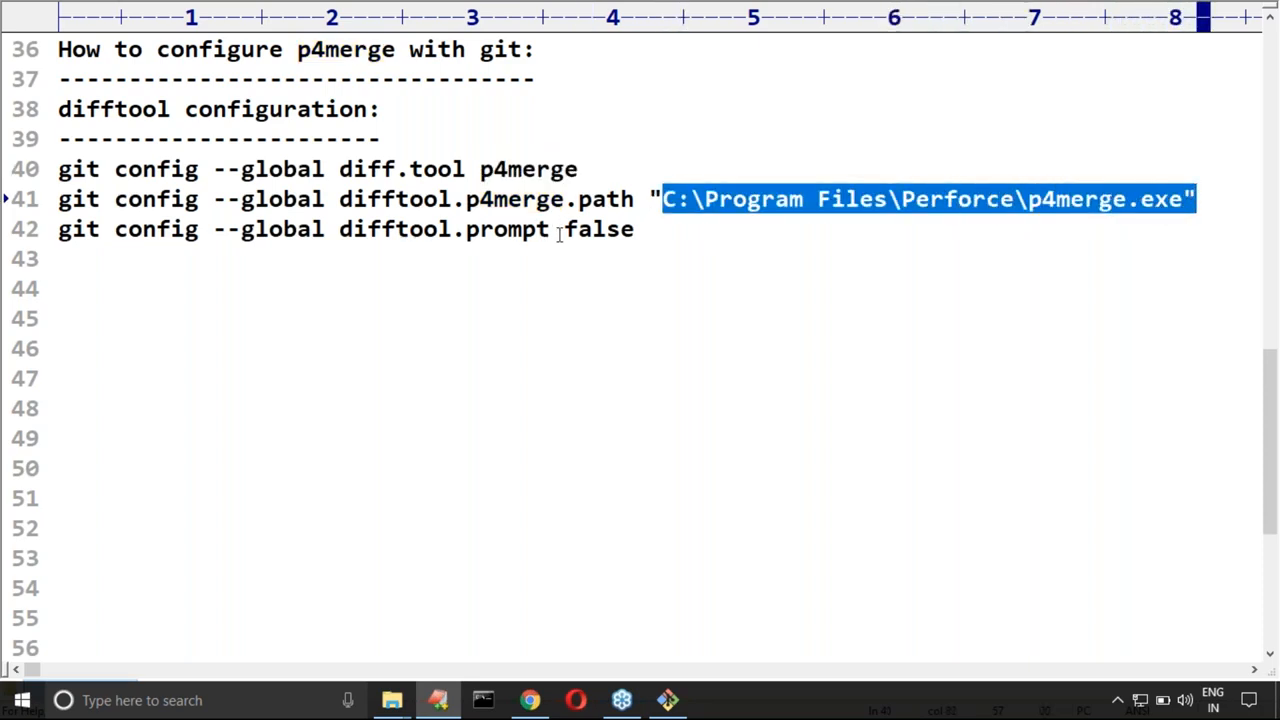
drag(563, 228, 665, 228)
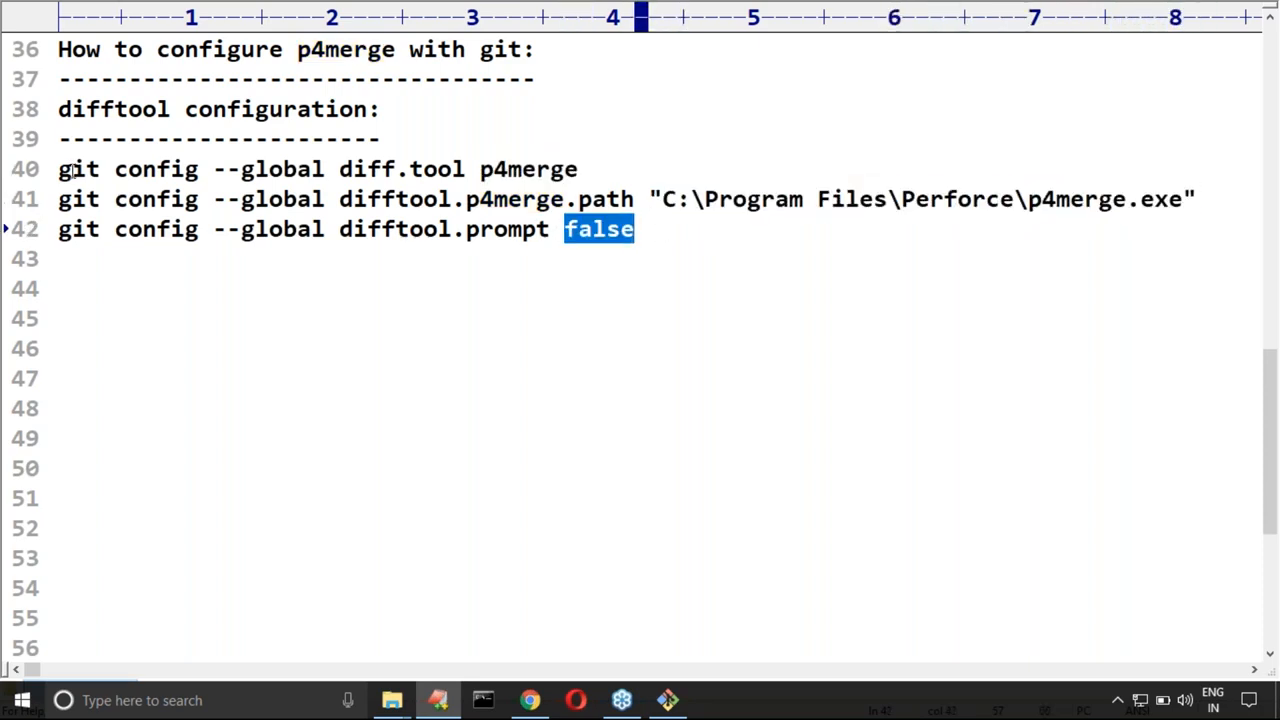
Step: Copy the three difftool configuration commands from the notes and close the Perforce folder window
drag(58, 170, 636, 229)
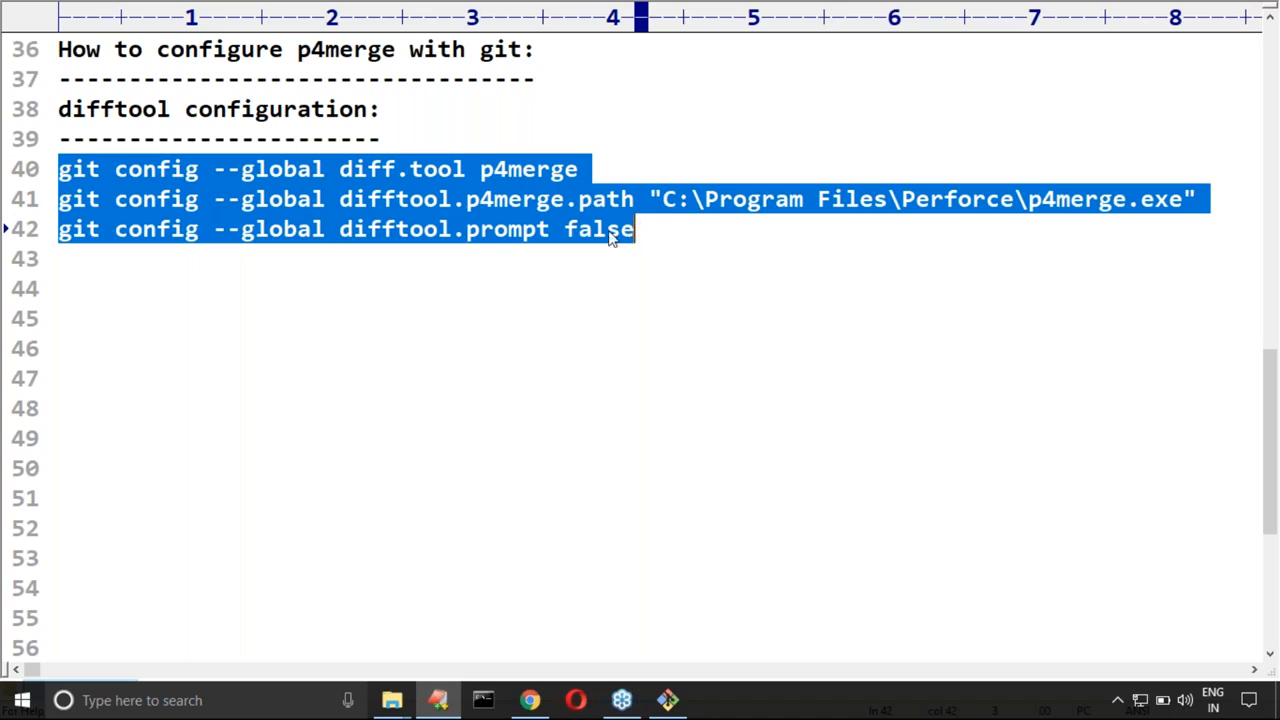
key(alt+Tab)
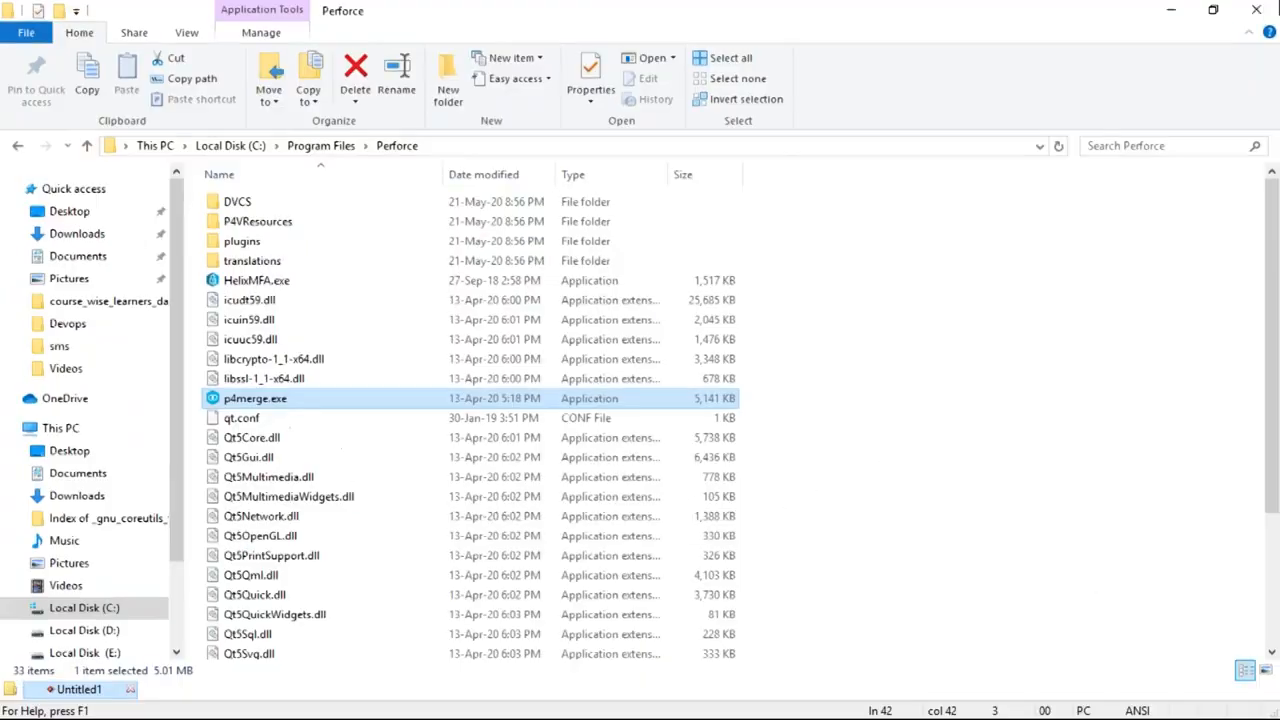
click(1258, 8)
key(super+d)
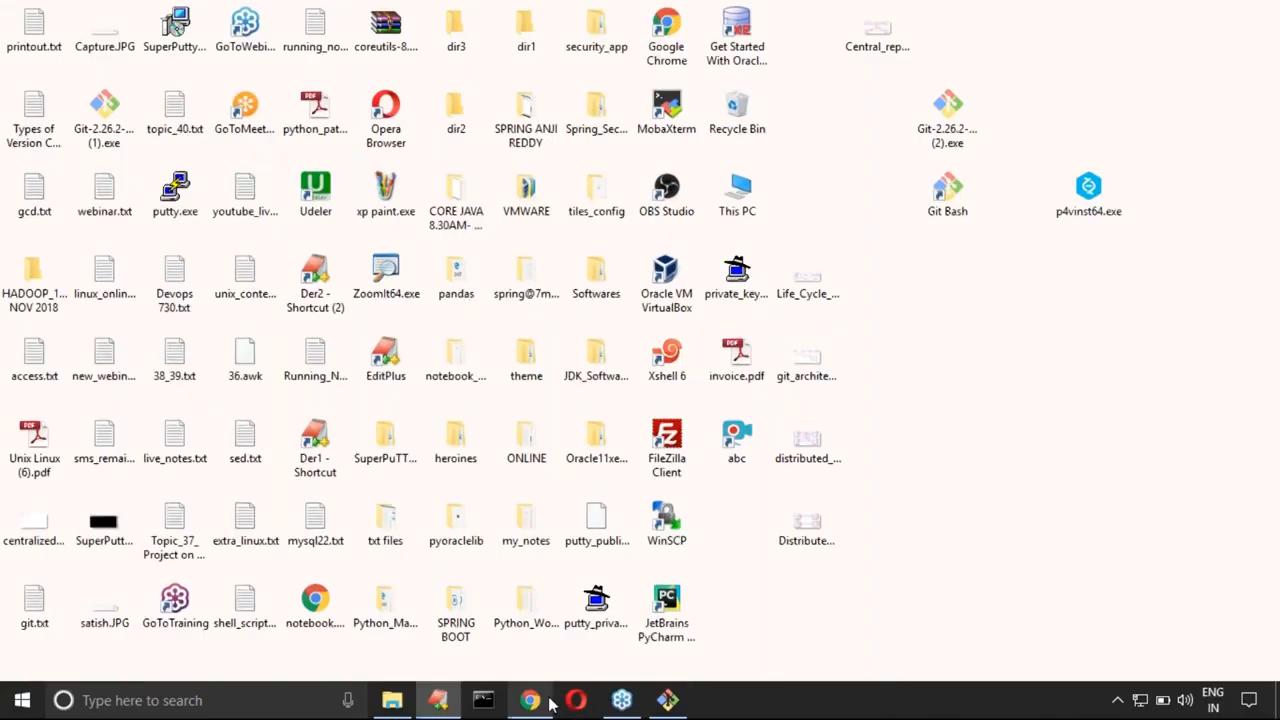
Step: Switch to Git Bash, paste and run the three difftool configuration commands, and clear the terminal
click(670, 701)
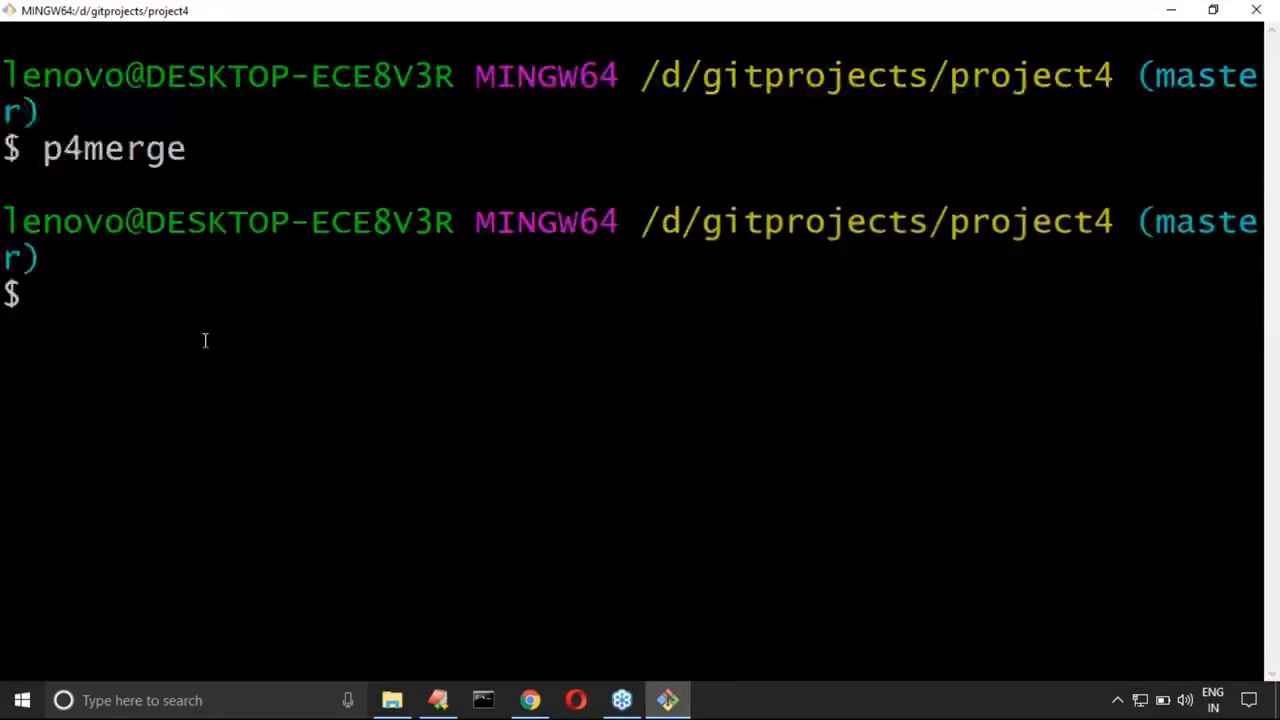
right_click(141, 301)
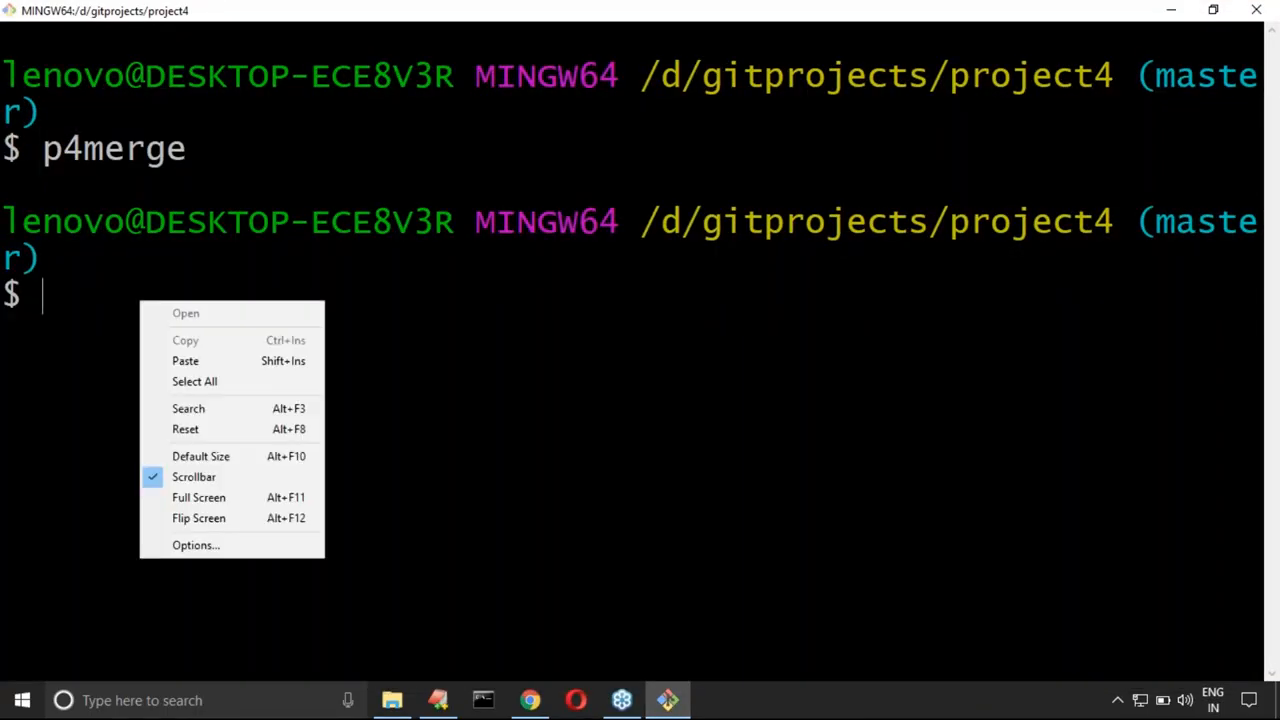
click(183, 361)
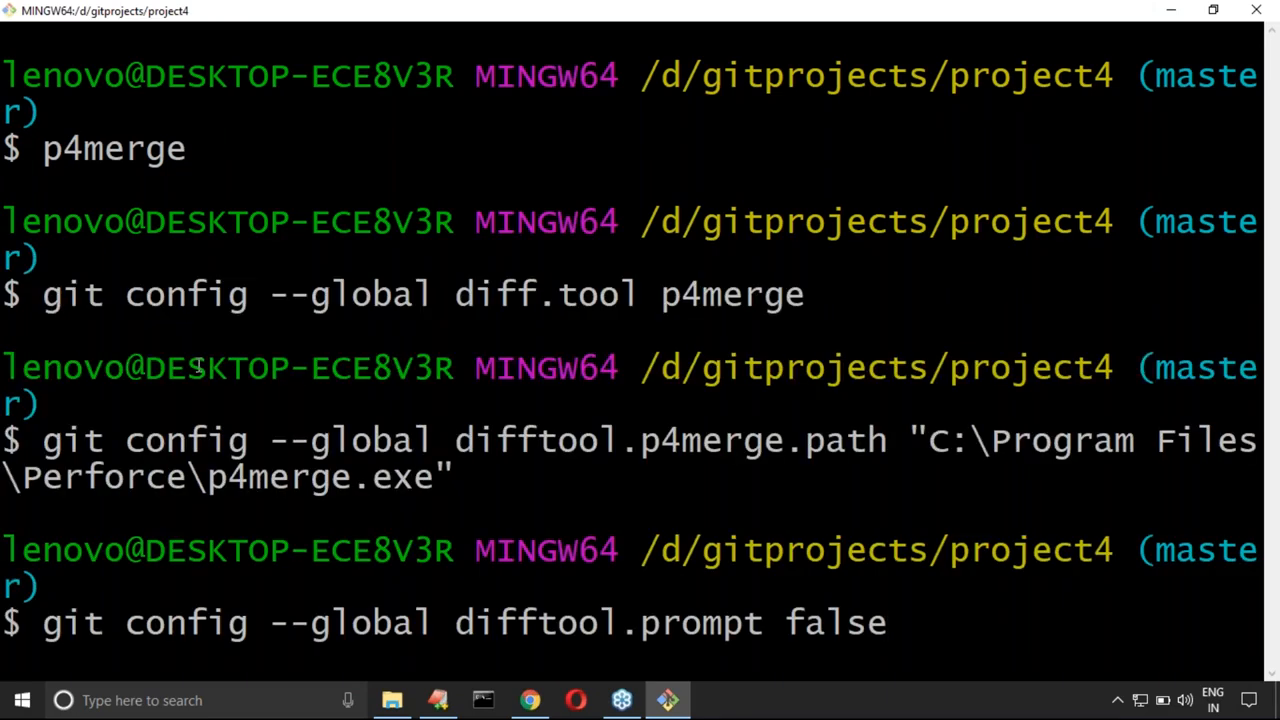
key(Return)
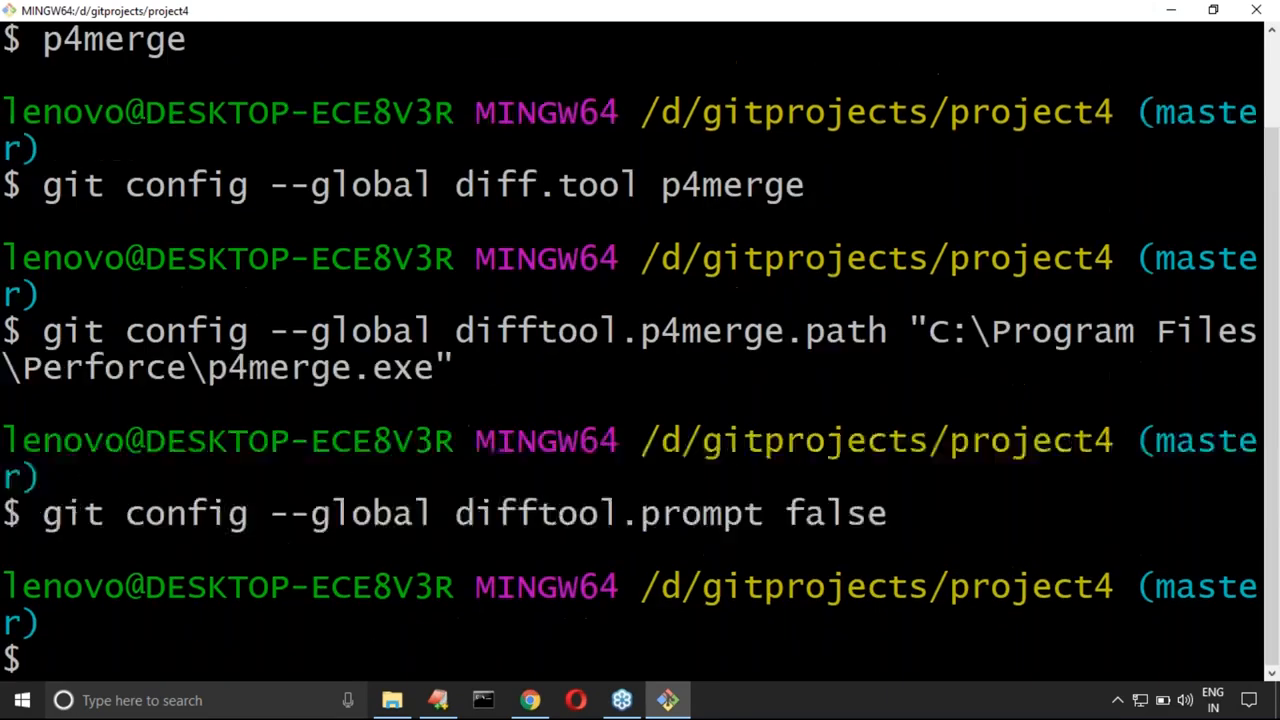
key(ctrl+l)
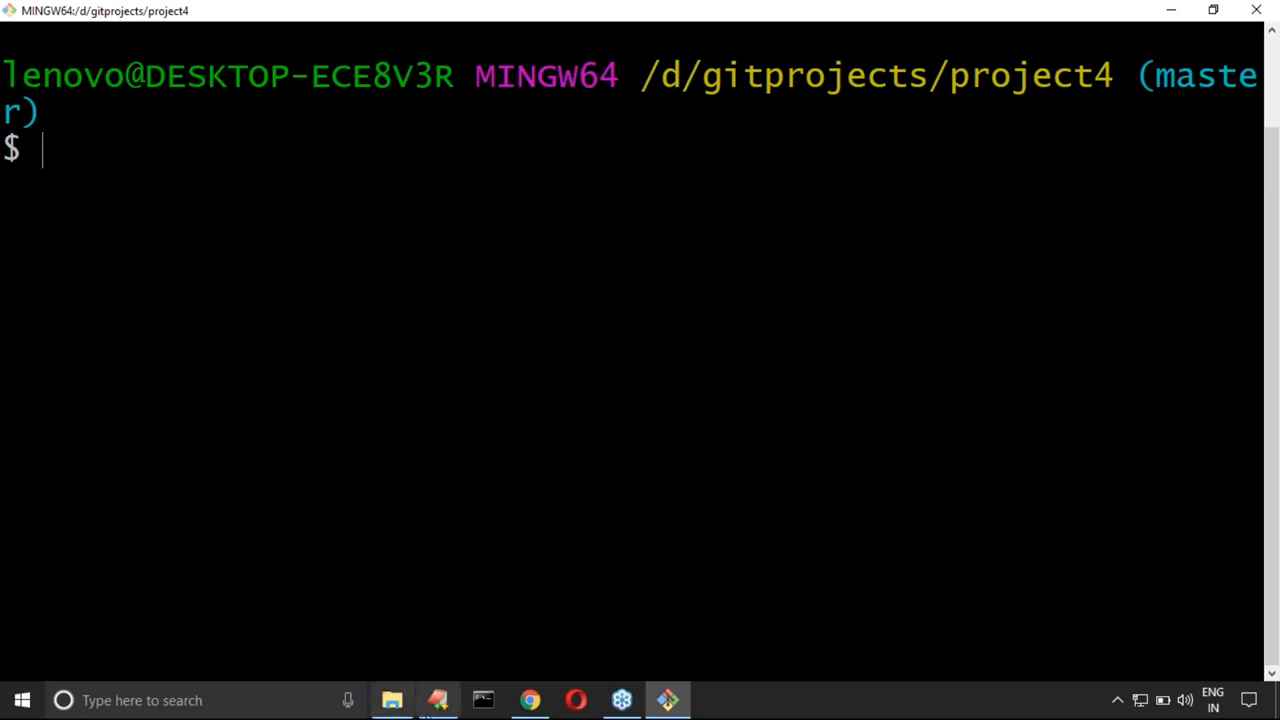
Step: Return to the EditPlus notes and add a dash-underlined heading "mergetool configuration:" on line 45, below the difftool commands
mouse_move(437, 708)
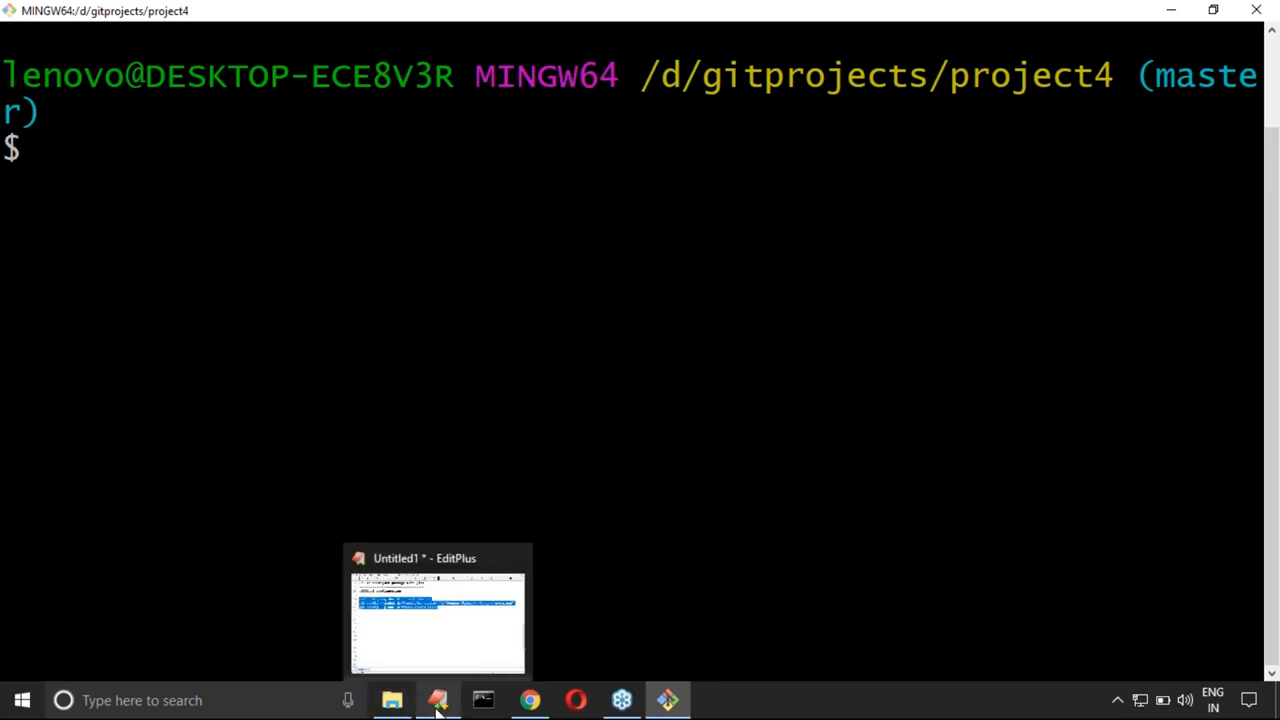
click(437, 708)
click(274, 340)
drag(58, 168, 631, 245)
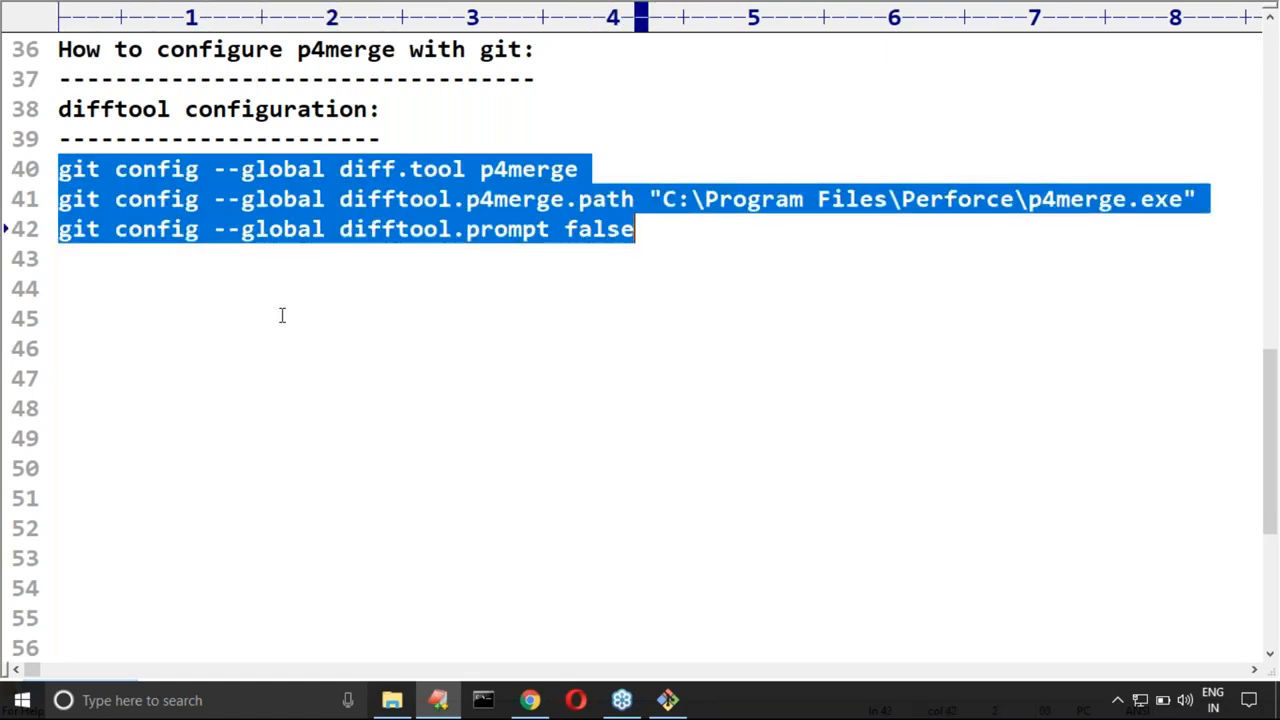
click(125, 305)
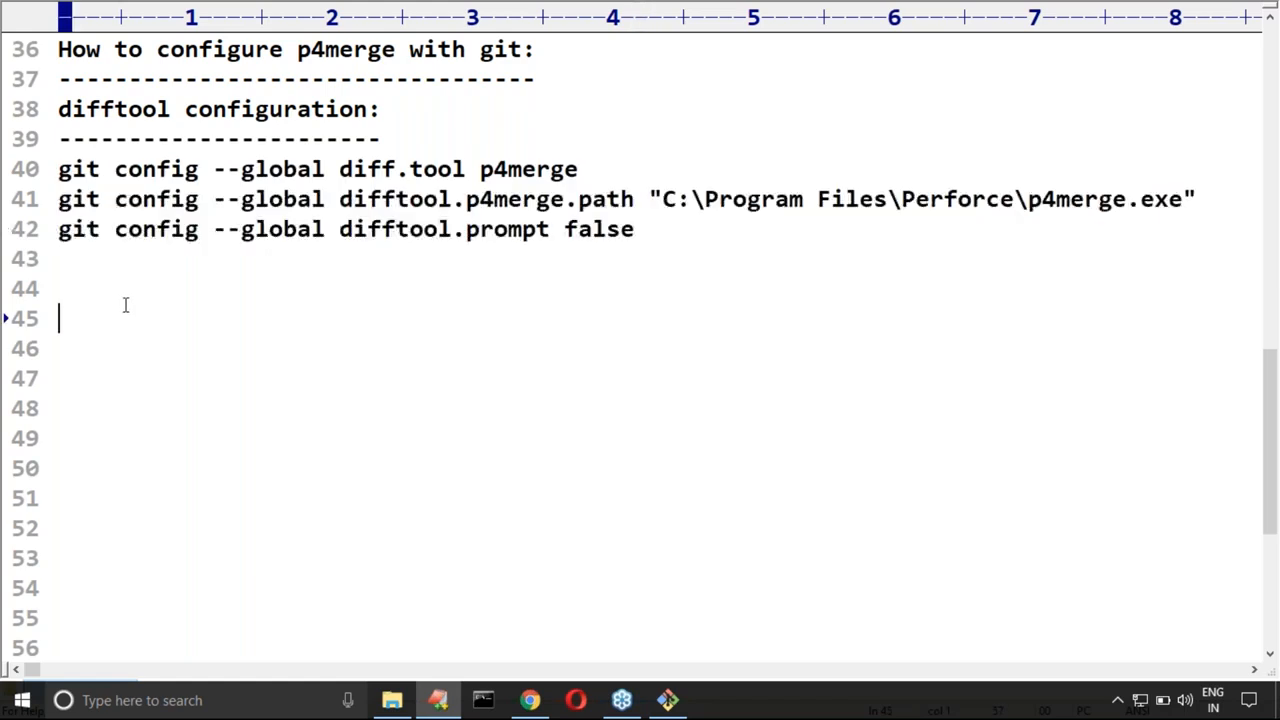
text(m)
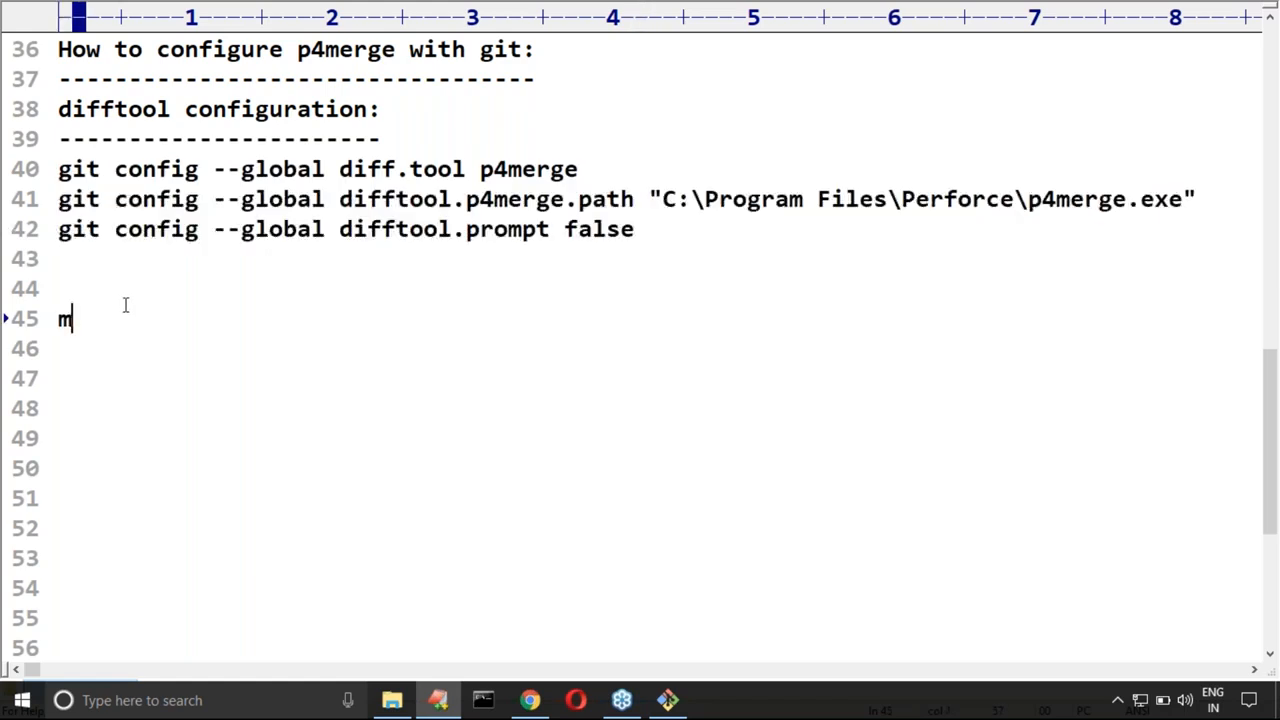
text(ergetool configuration:)
key(Return)
text(------------------------)
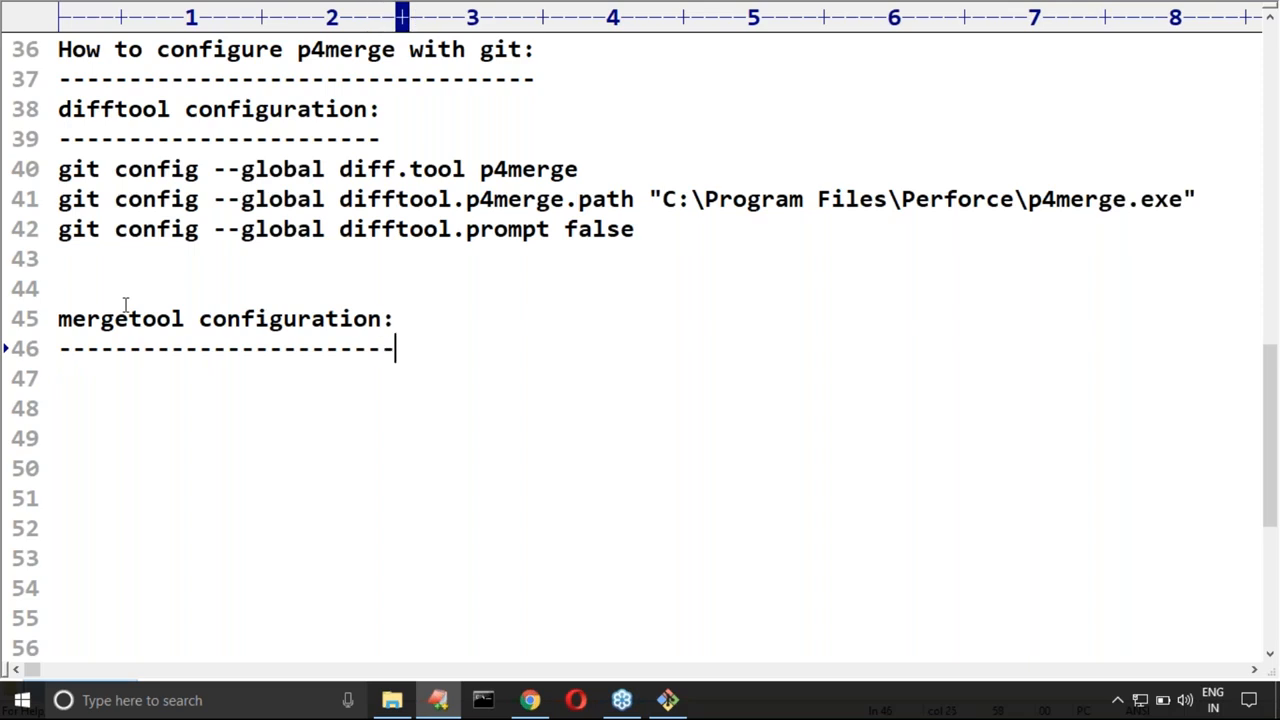
Step: Duplicate the three difftool git config commands under the mergetool configuration heading
drag(57, 171, 674, 223)
key(ctrl+c)
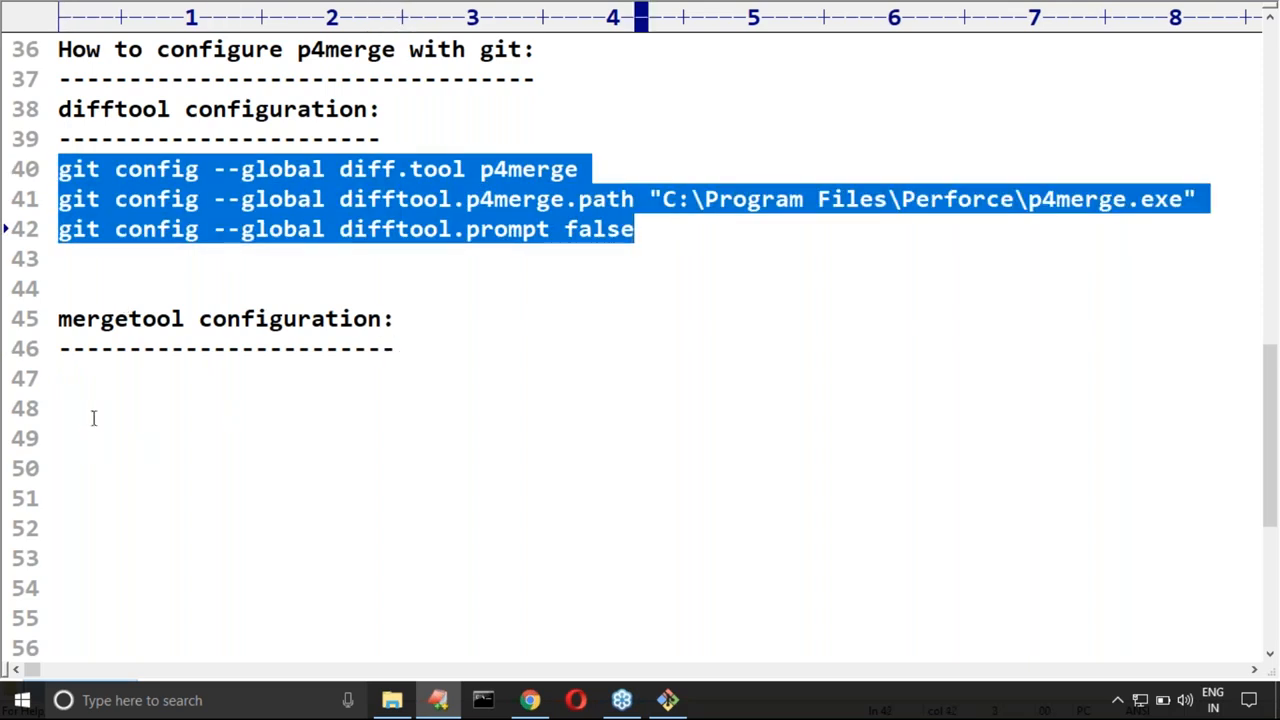
click(78, 373)
key(ctrl+v)
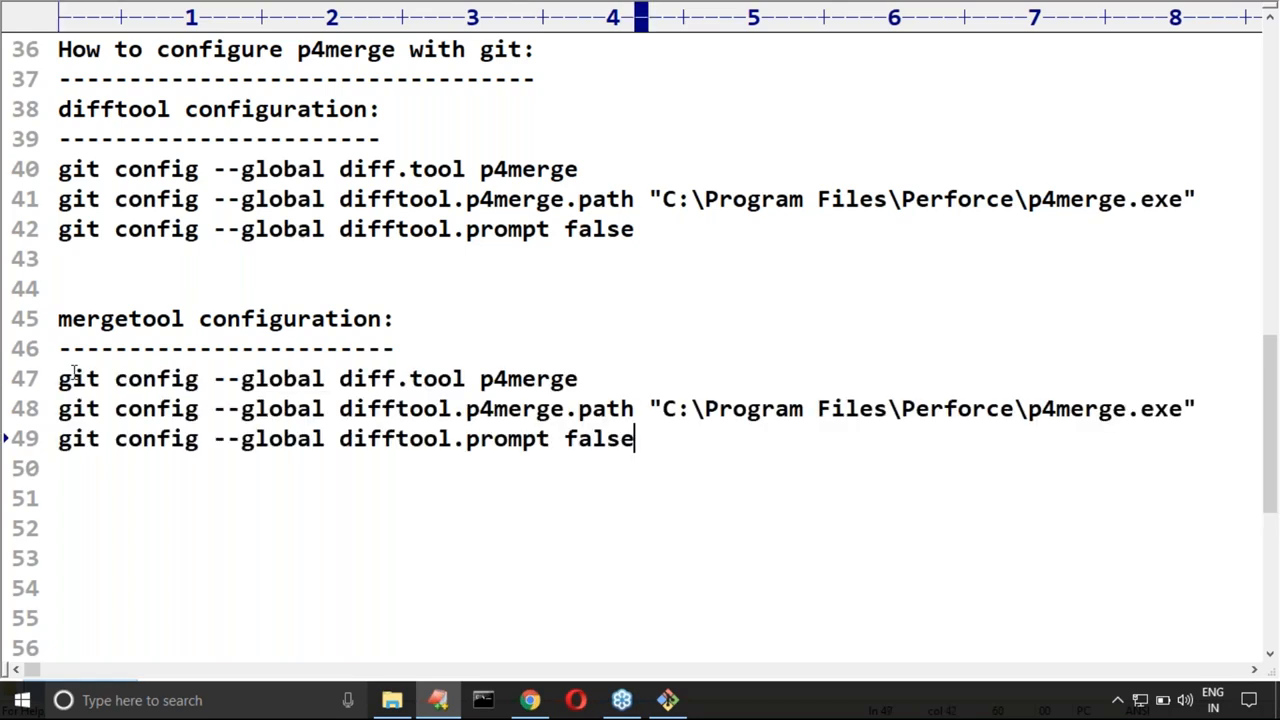
Step: Replace diff with merge in the three duplicated commands, giving merge.tool, mergetool.p4merge.path and mergetool.prompt
drag(340, 379, 397, 379)
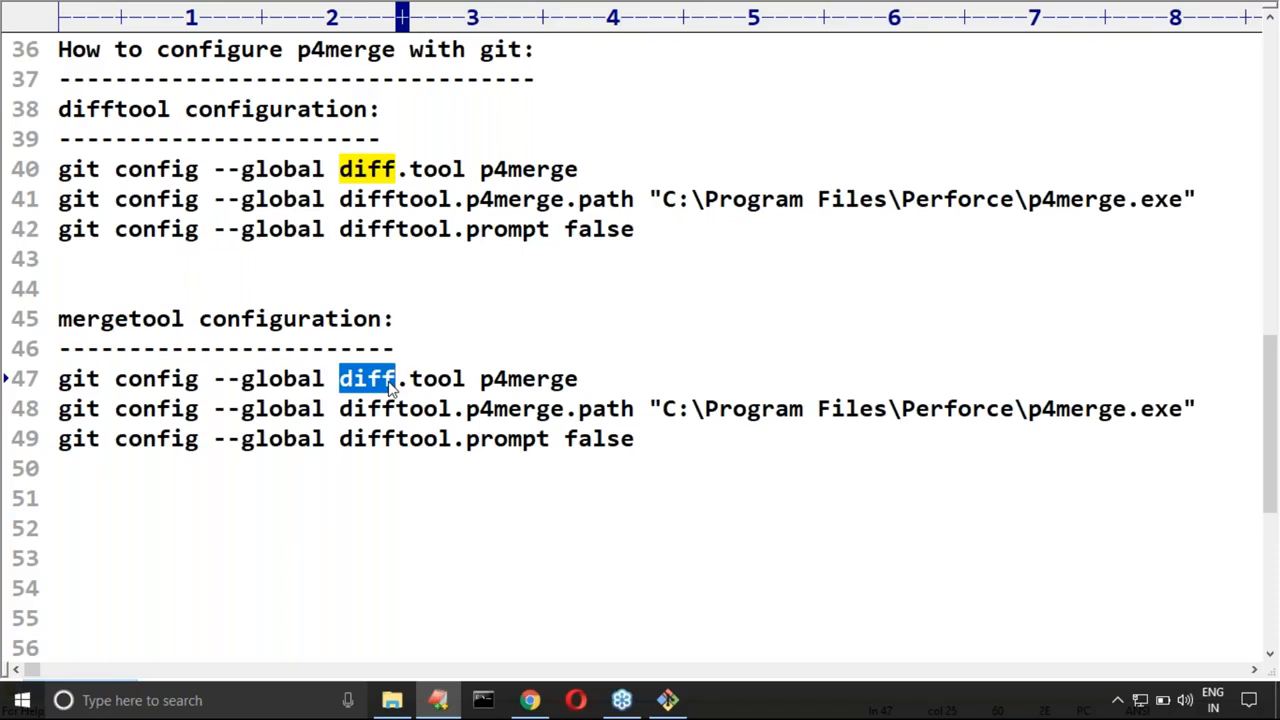
text(merge)
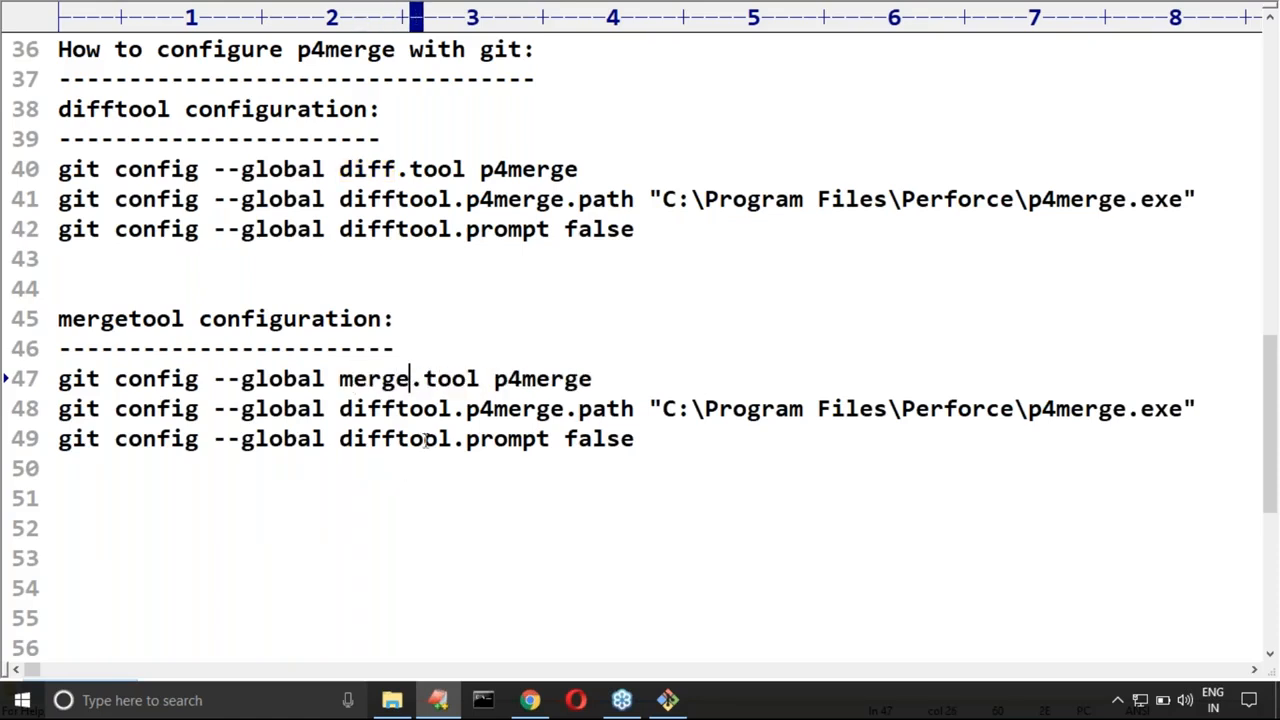
drag(341, 408, 398, 408)
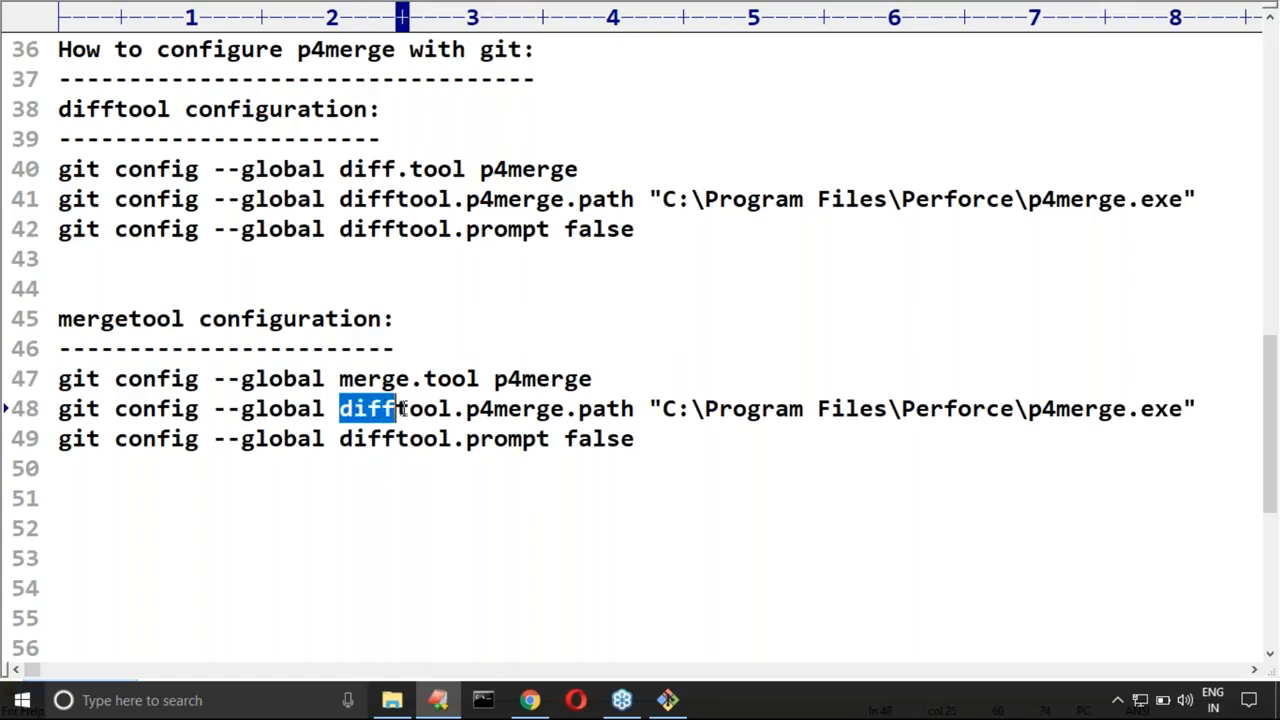
text(merge)
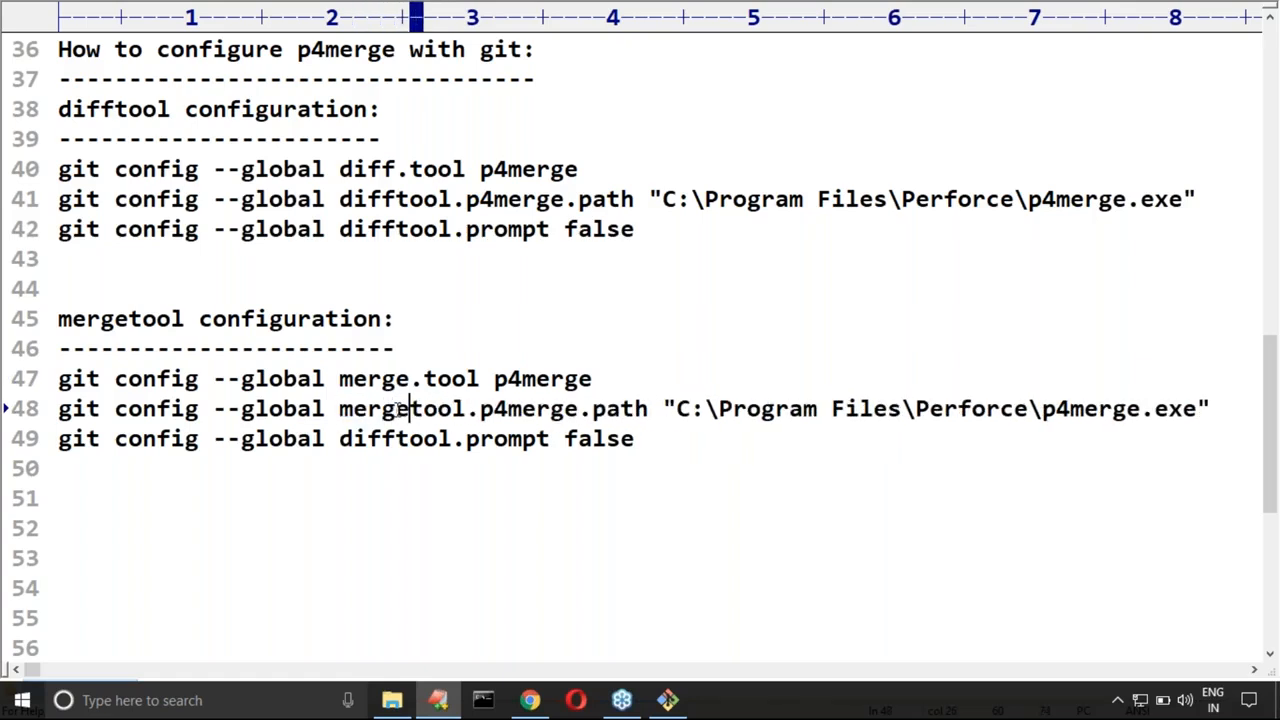
drag(341, 438, 397, 438)
text(merg)
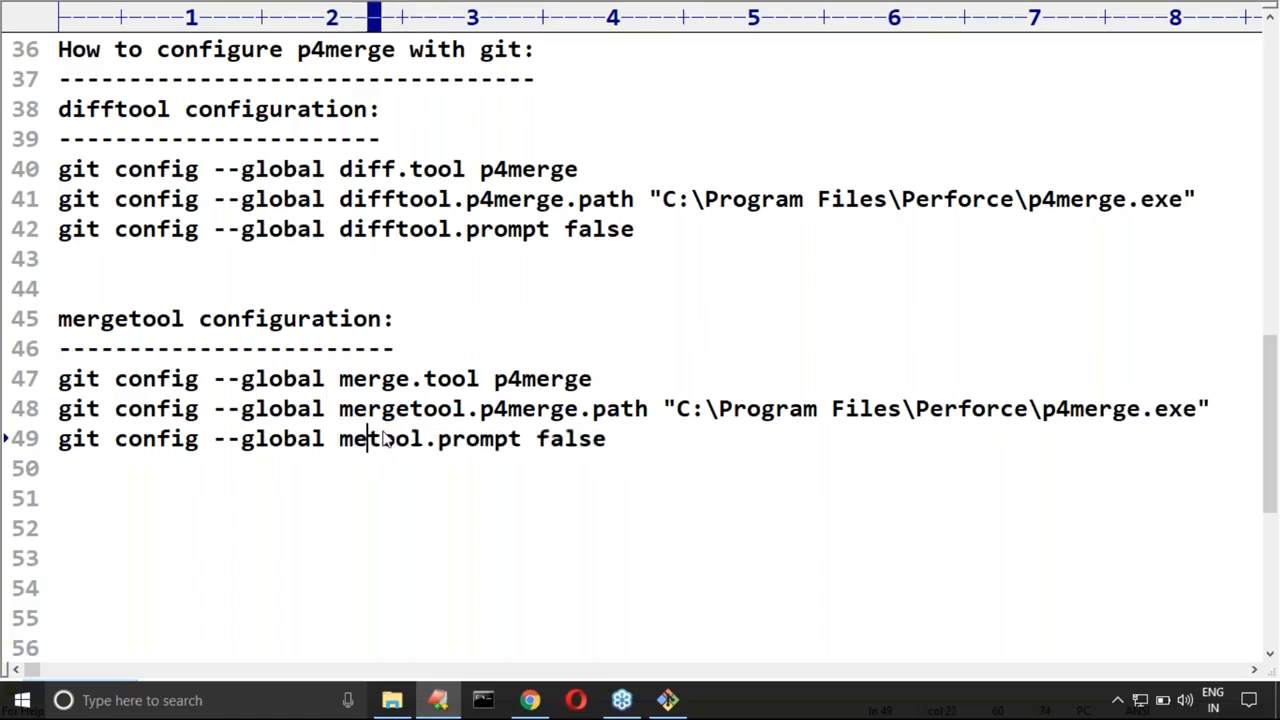
text(e)
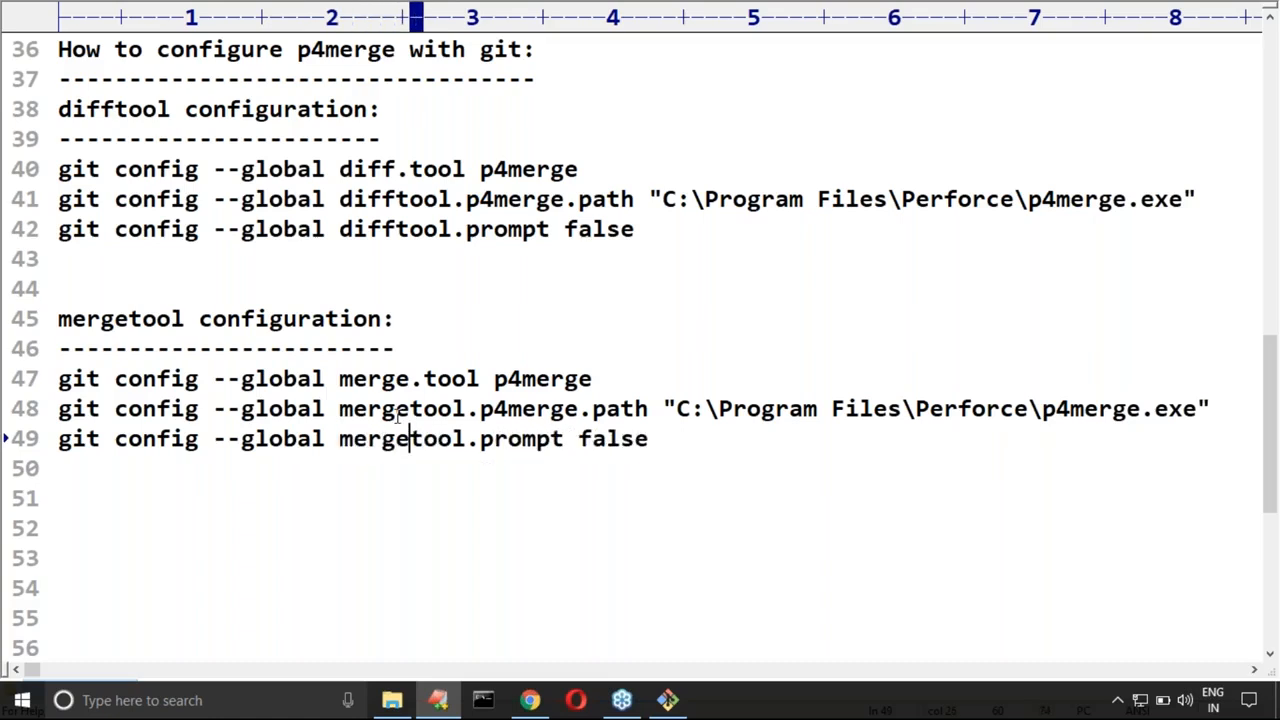
Step: Copy the three mergetool configuration commands, run them in Git Bash, and clear the terminal
scroll(278, 441, down, 1)
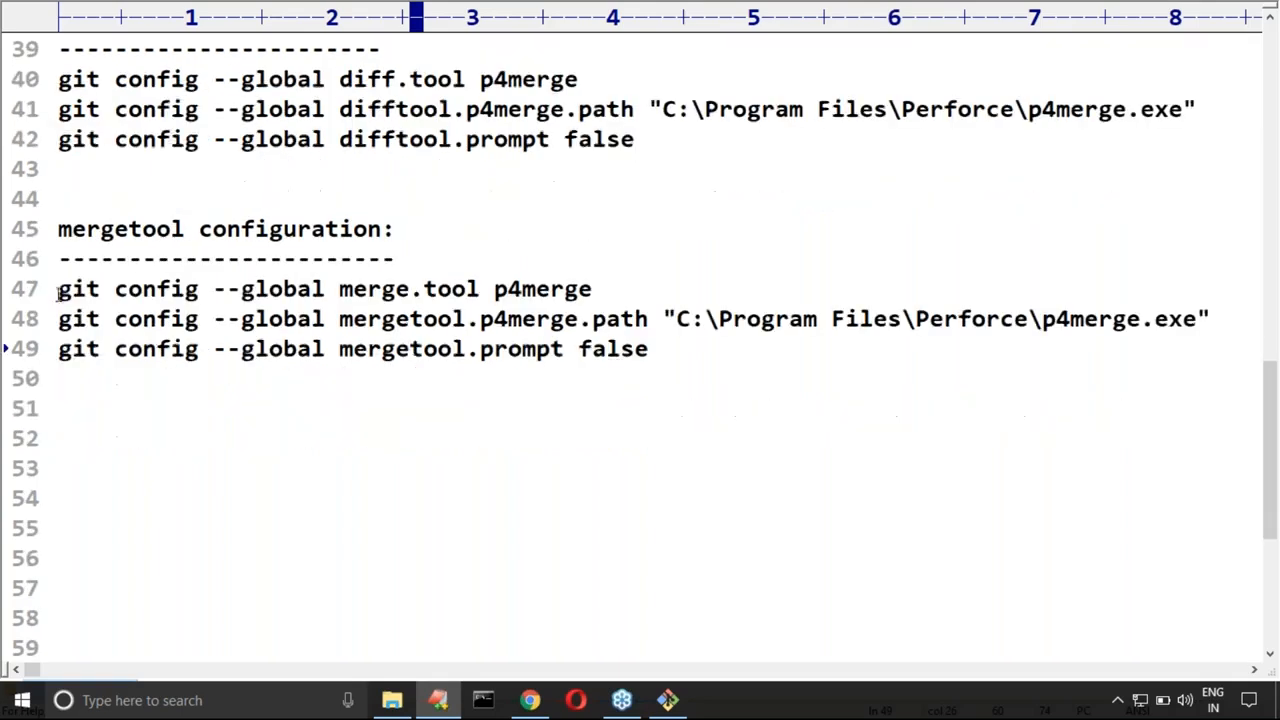
drag(60, 292, 673, 347)
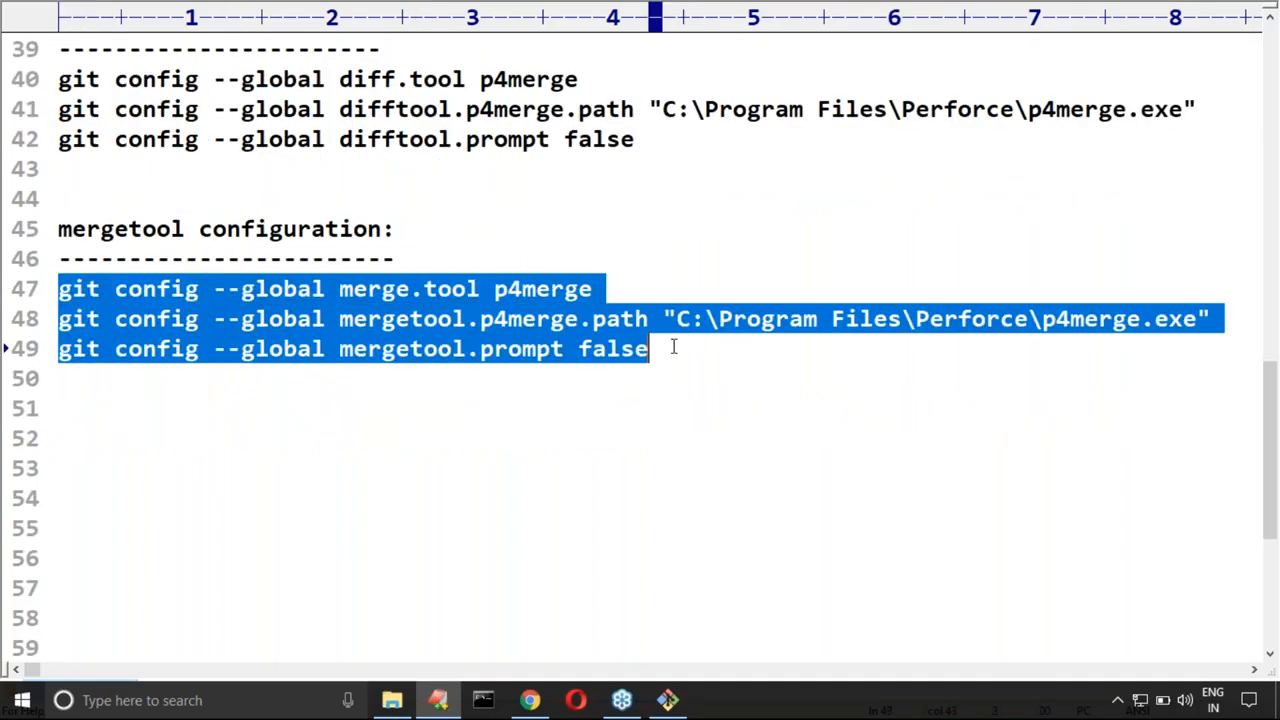
key(ctrl+c)
key(alt+Tab)
right_click(366, 260)
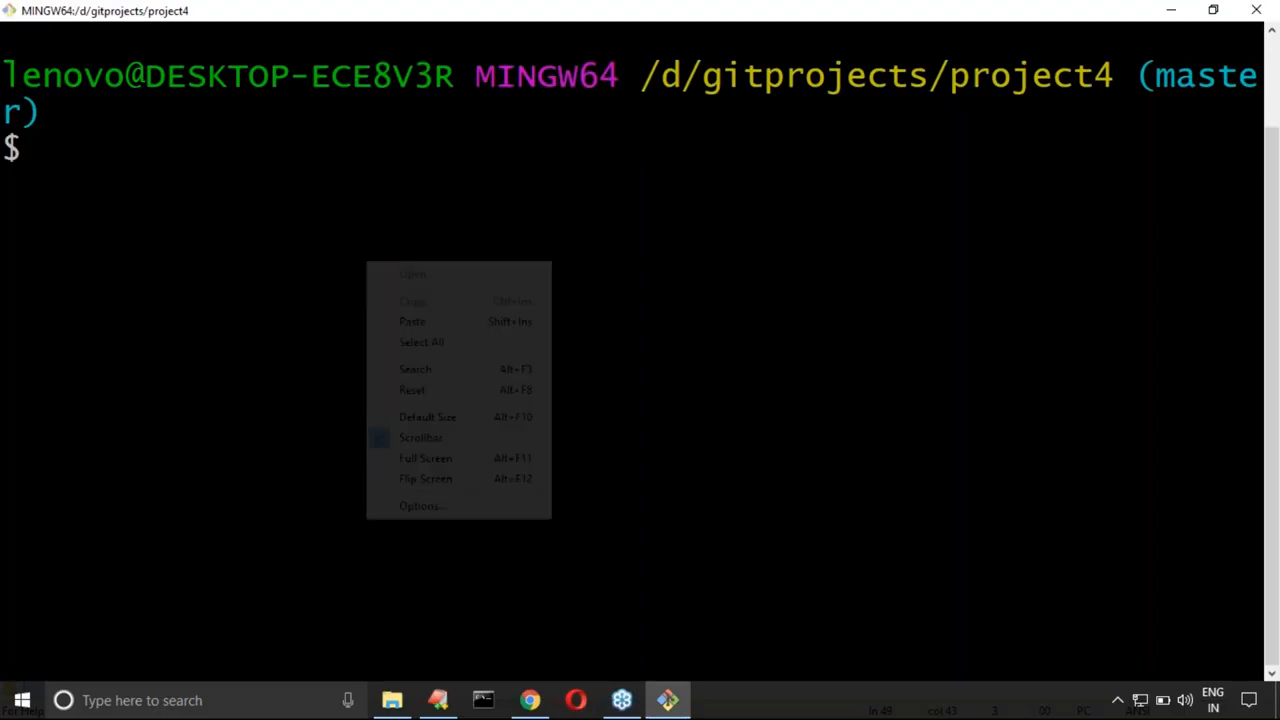
click(412, 321)
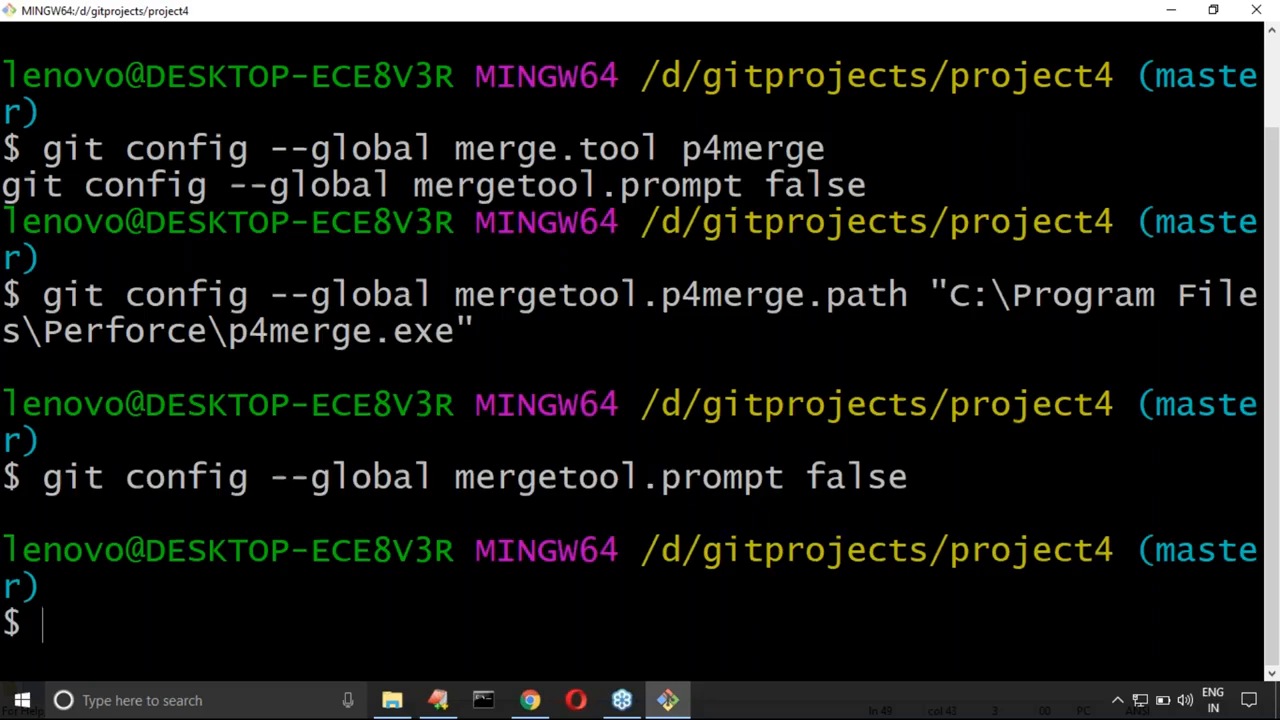
key(ctrl+l)
Step: Return to the EditPlus notes and highlight the difftool and mergetool configuration commands for review
click(438, 700)
click(166, 398)
scroll(166, 398, down, 2)
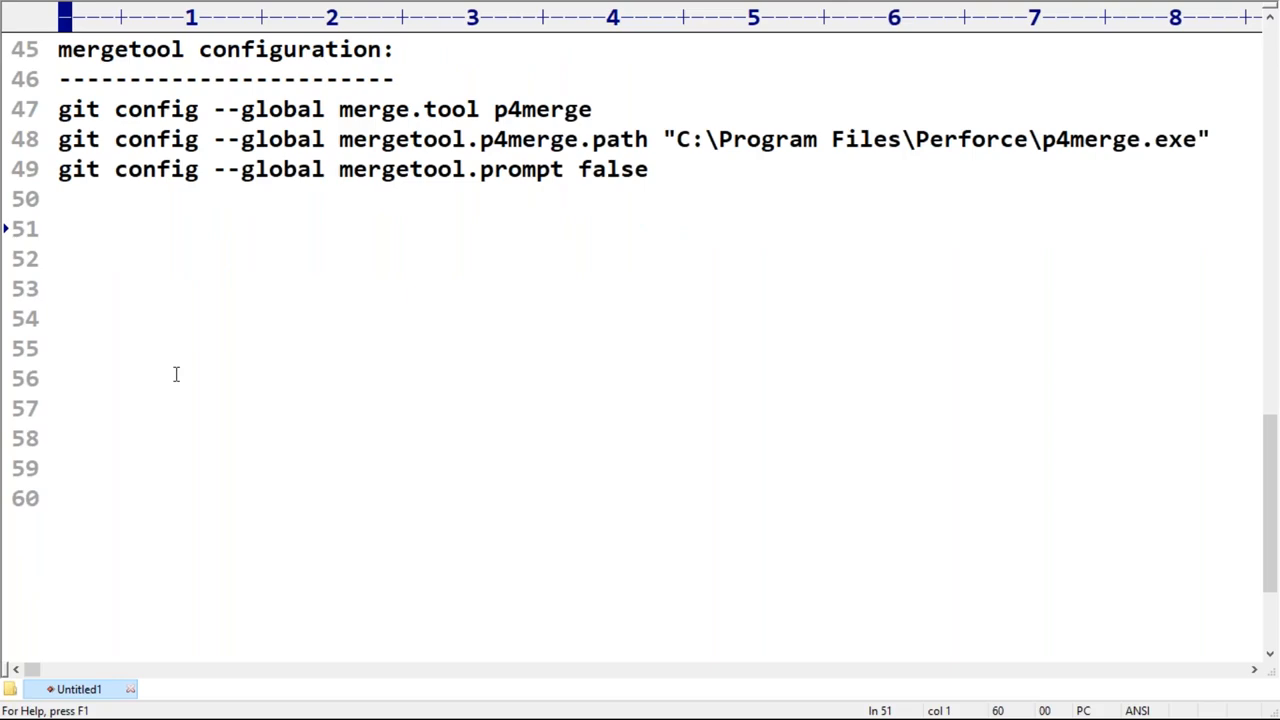
scroll(175, 374, up, 4)
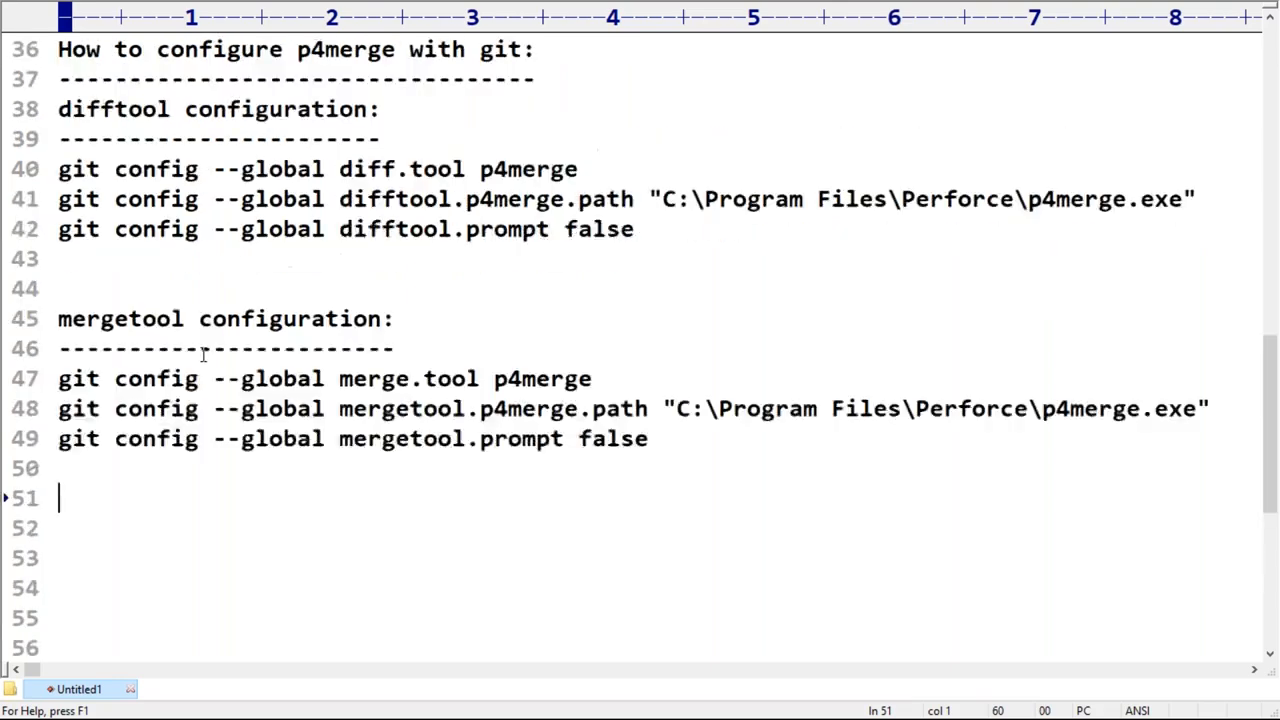
drag(58, 258, 700, 547)
scroll(183, 377, down, 3)
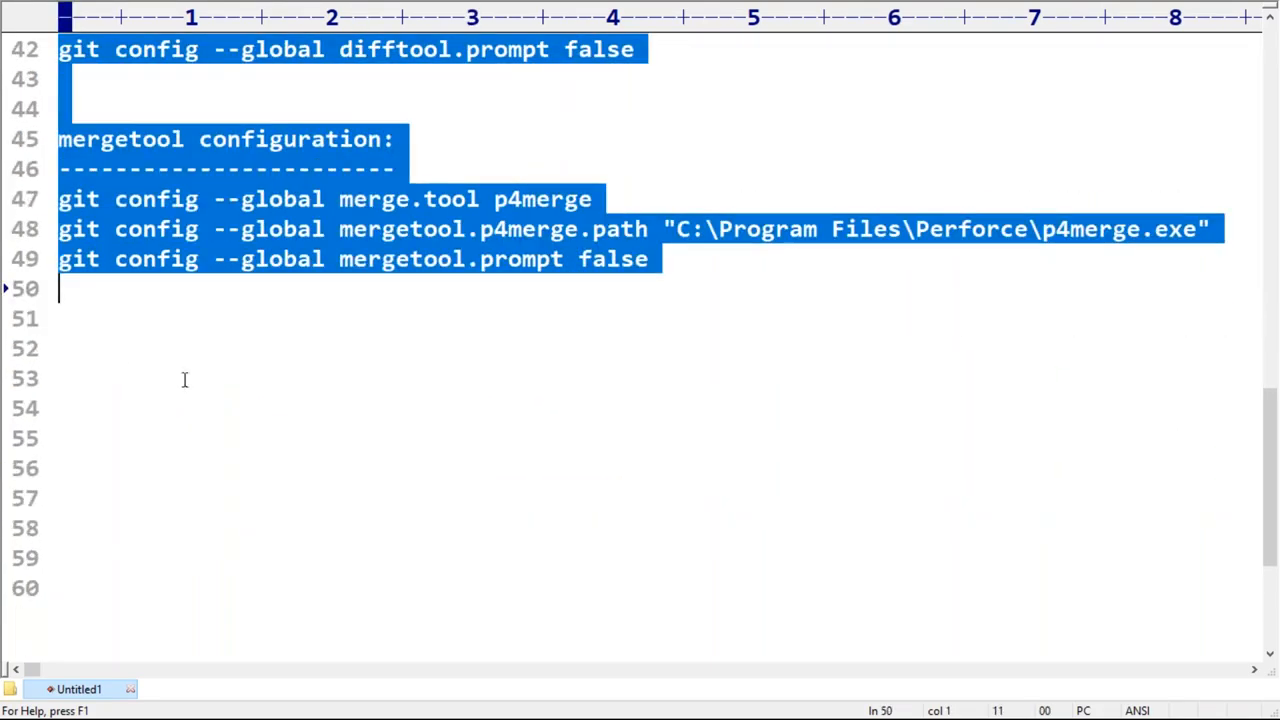
Step: Add the command git config --list to the notes, below the mergetool configuration commands
click(106, 370)
click(101, 332)
key(Return)
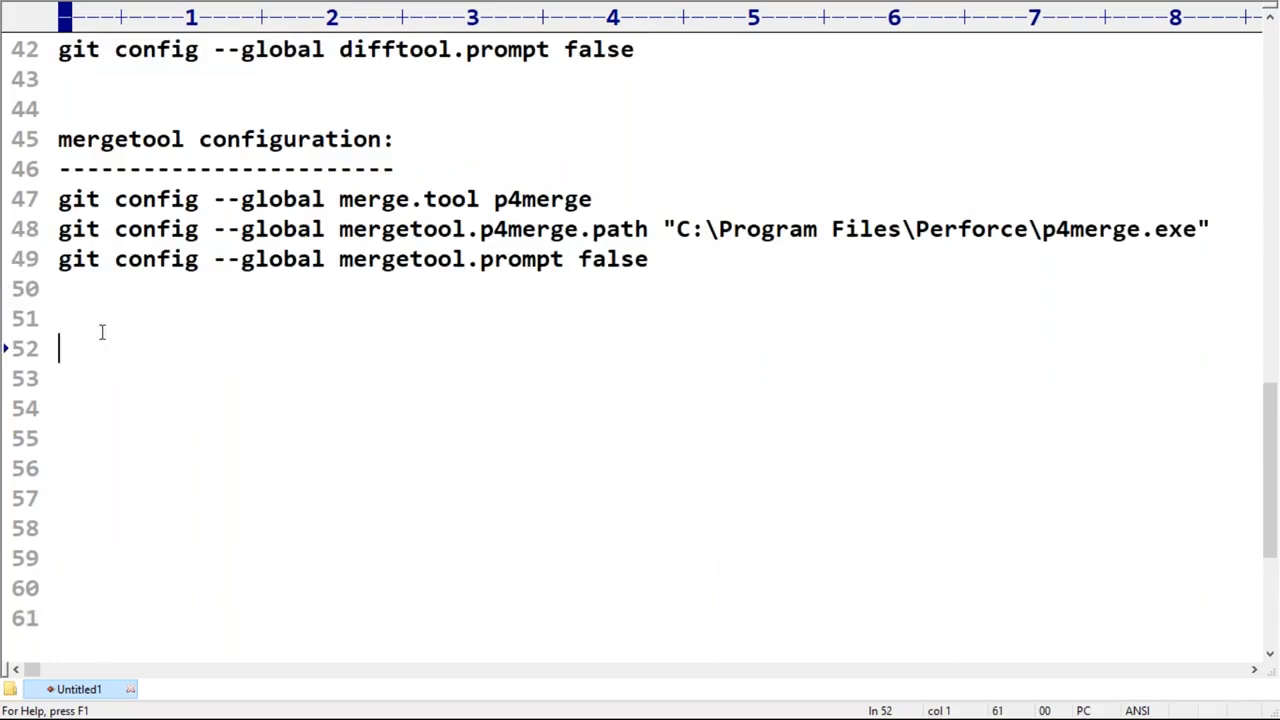
text(git config --liest)
key(BackSpace)
key(BackSpace)
key(BackSpace)
text(st)
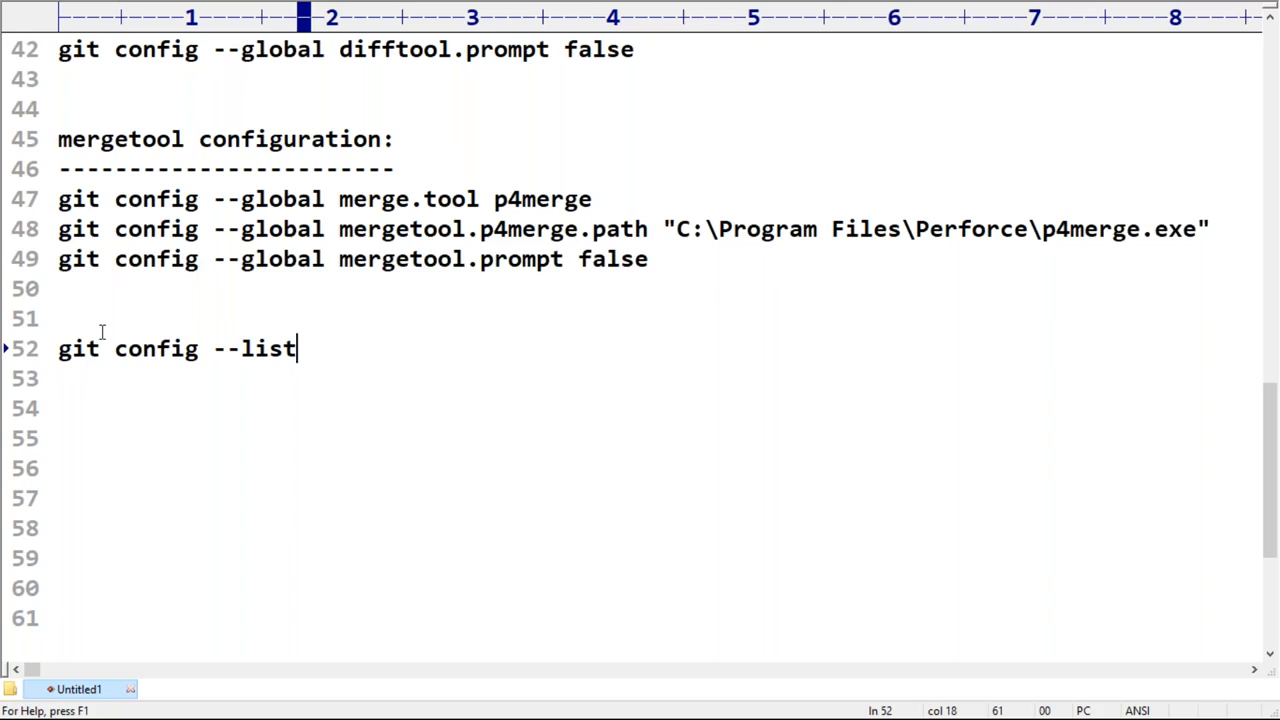
Step: Insert the --global option before --list in the new git config command
key(Left)
key(Left)
key(Left)
key(Left)
key(Left)
key(Left)
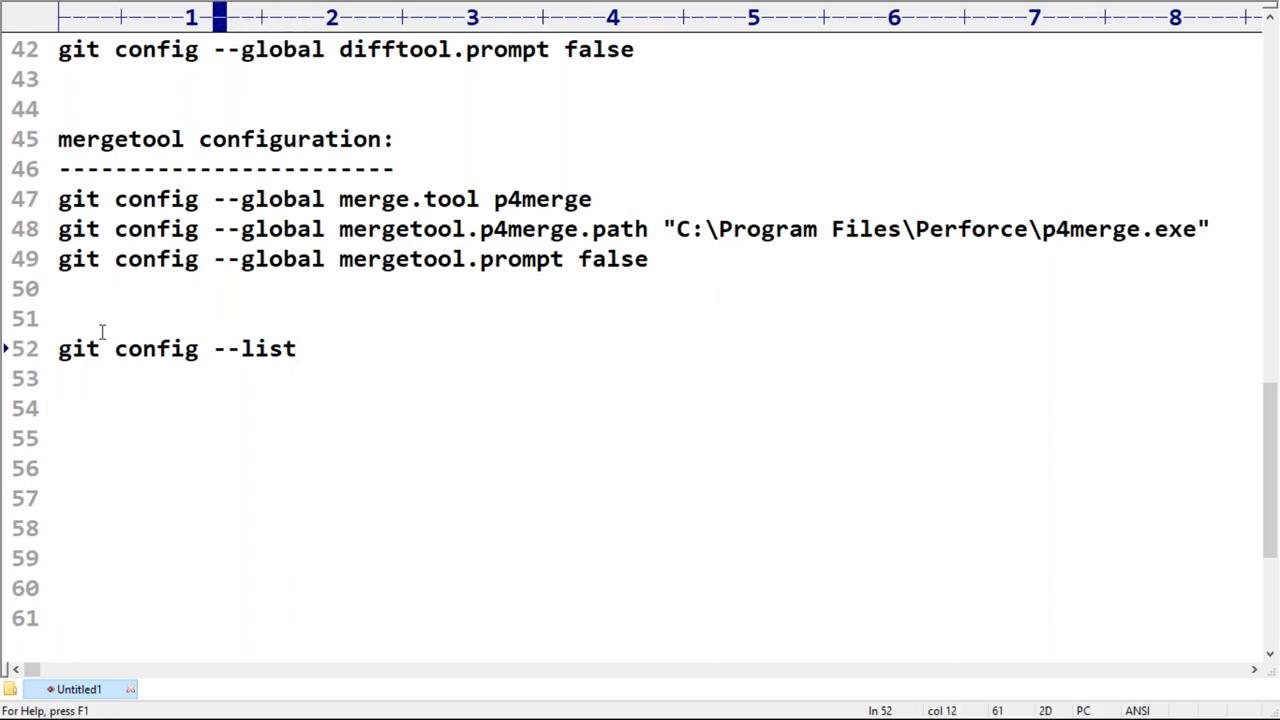
text(--gsl)
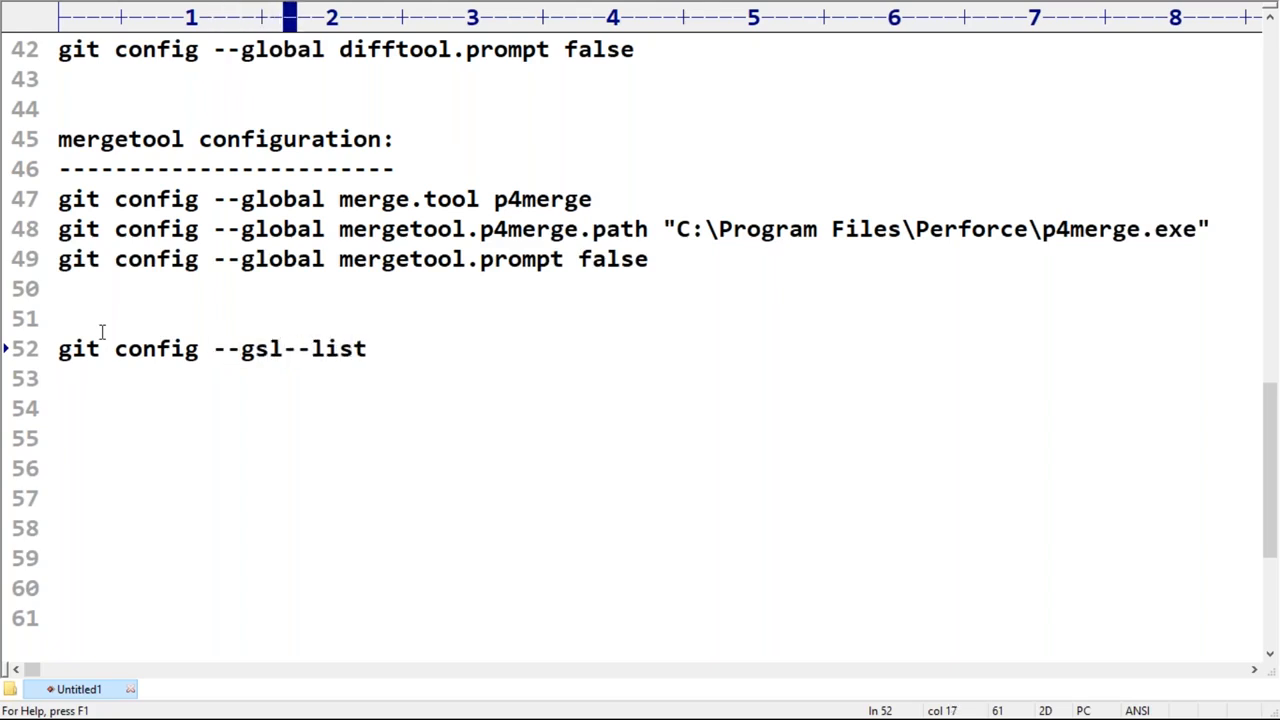
key(BackSpace)
key(BackSpace)
text(lobal)
Step: Copy the git config --global --list command from the notes and run it in Git Bash
key(Home)
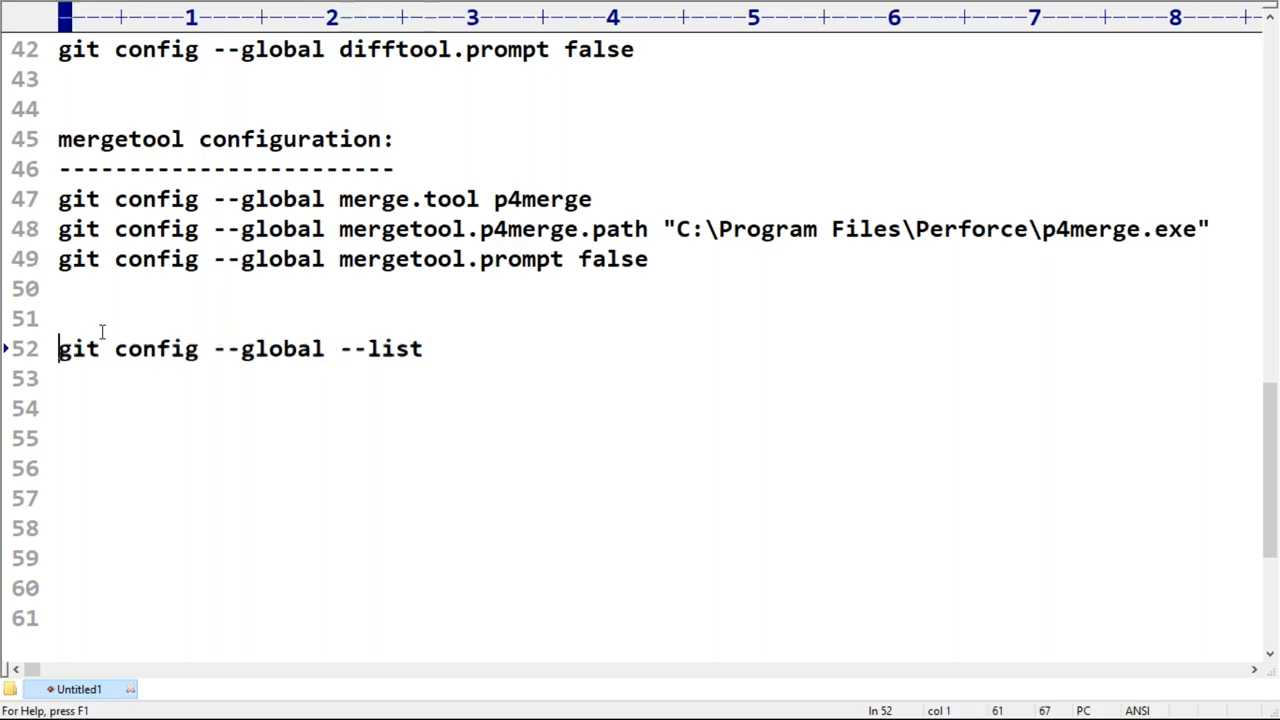
key(shift+End)
key(super+c)
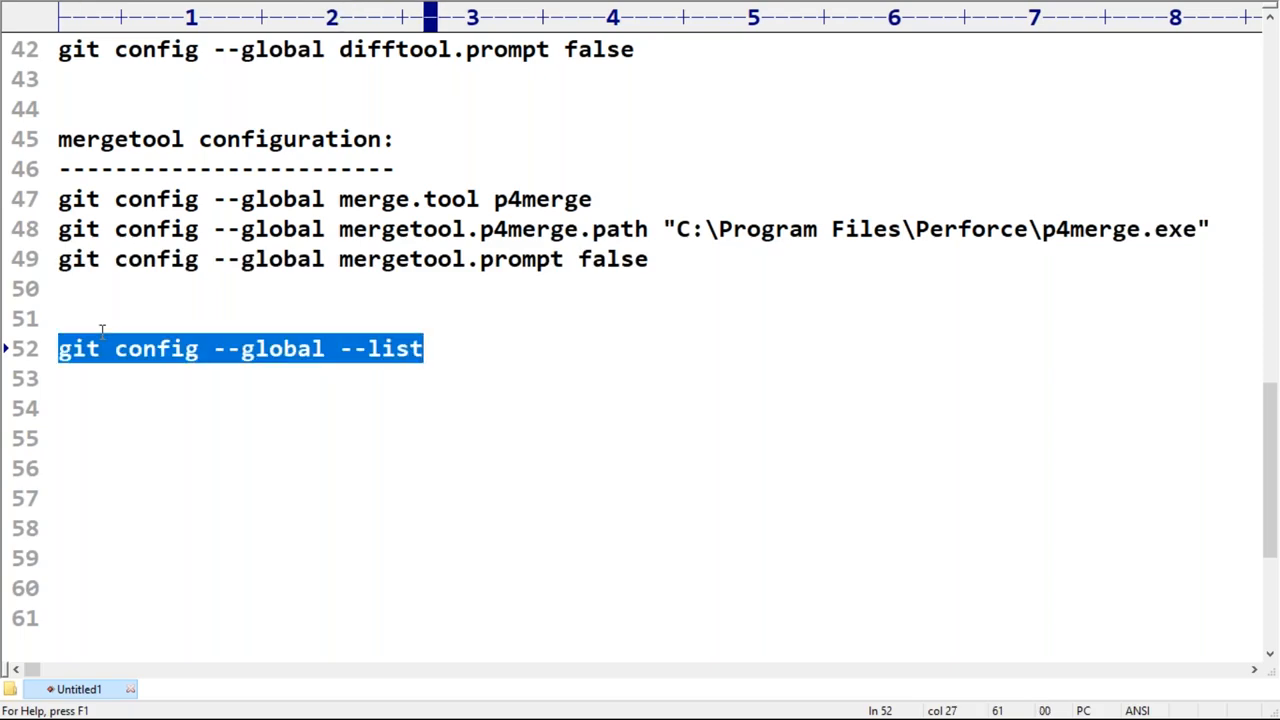
key(alt+Tab)
right_click(155, 166)
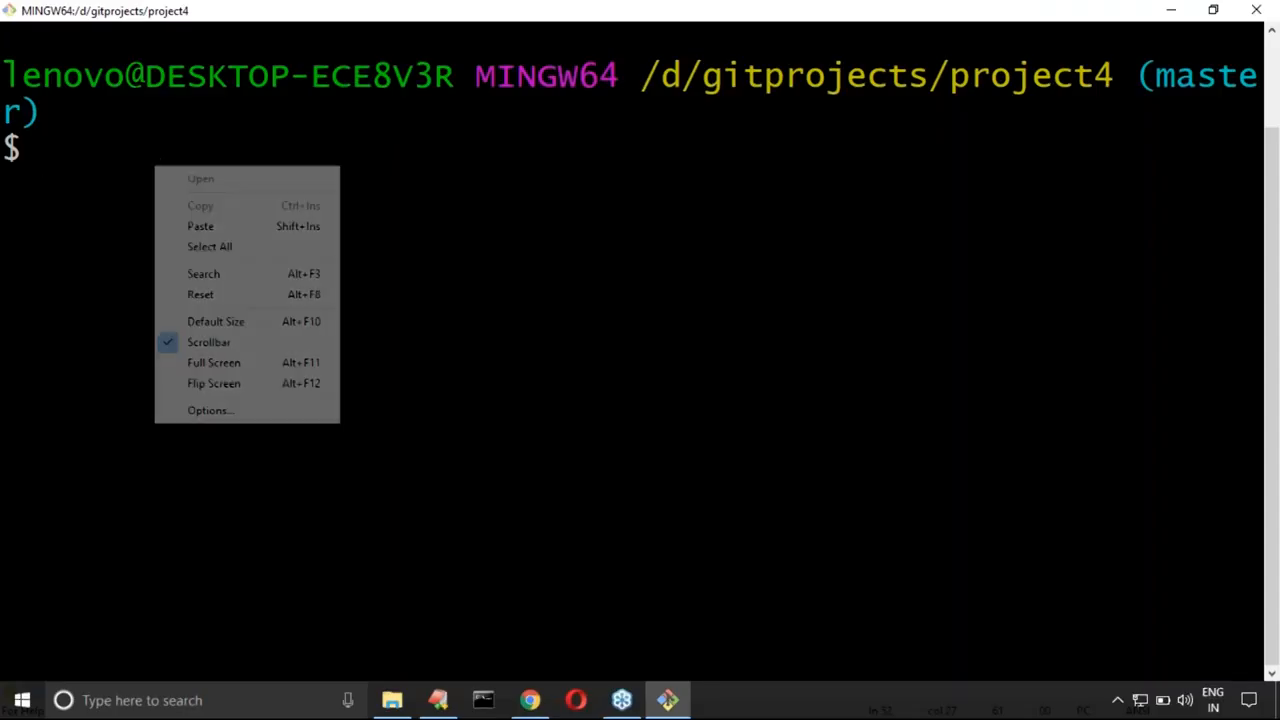
click(200, 230)
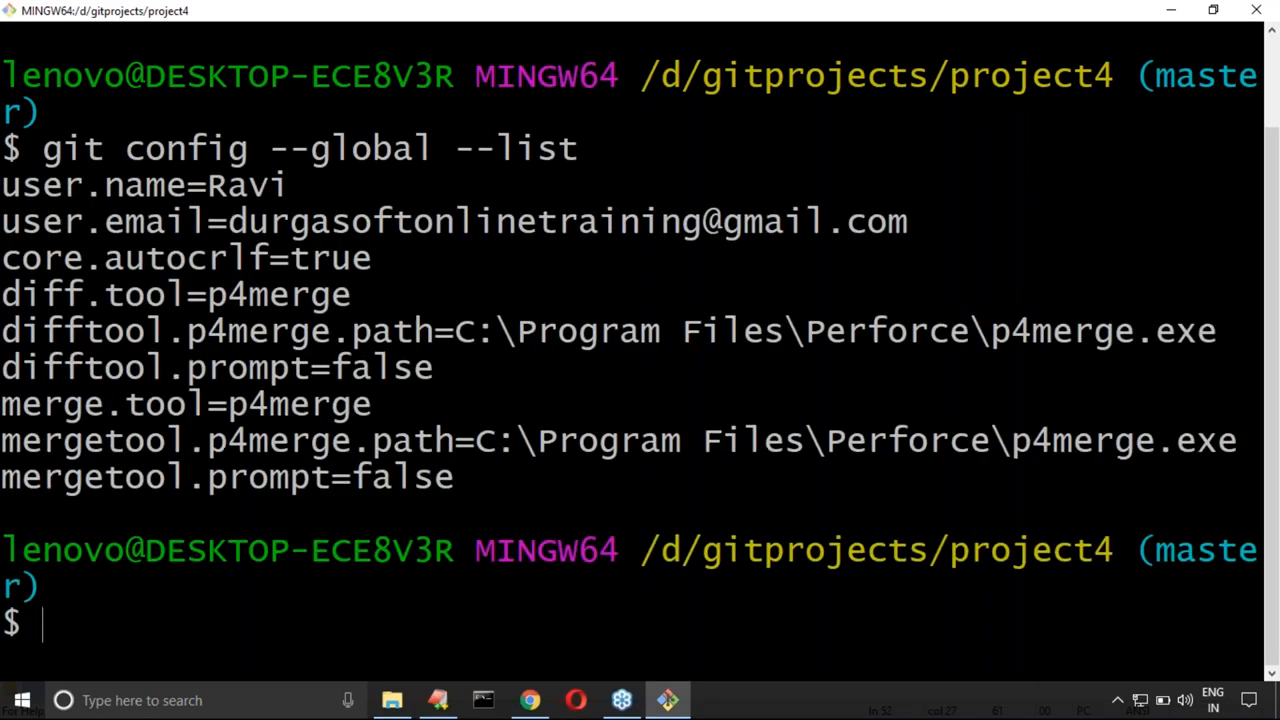
Step: Copy the global configuration listing from Git Bash and paste it into the EditPlus notes below the list command
drag(20, 192, 446, 476)
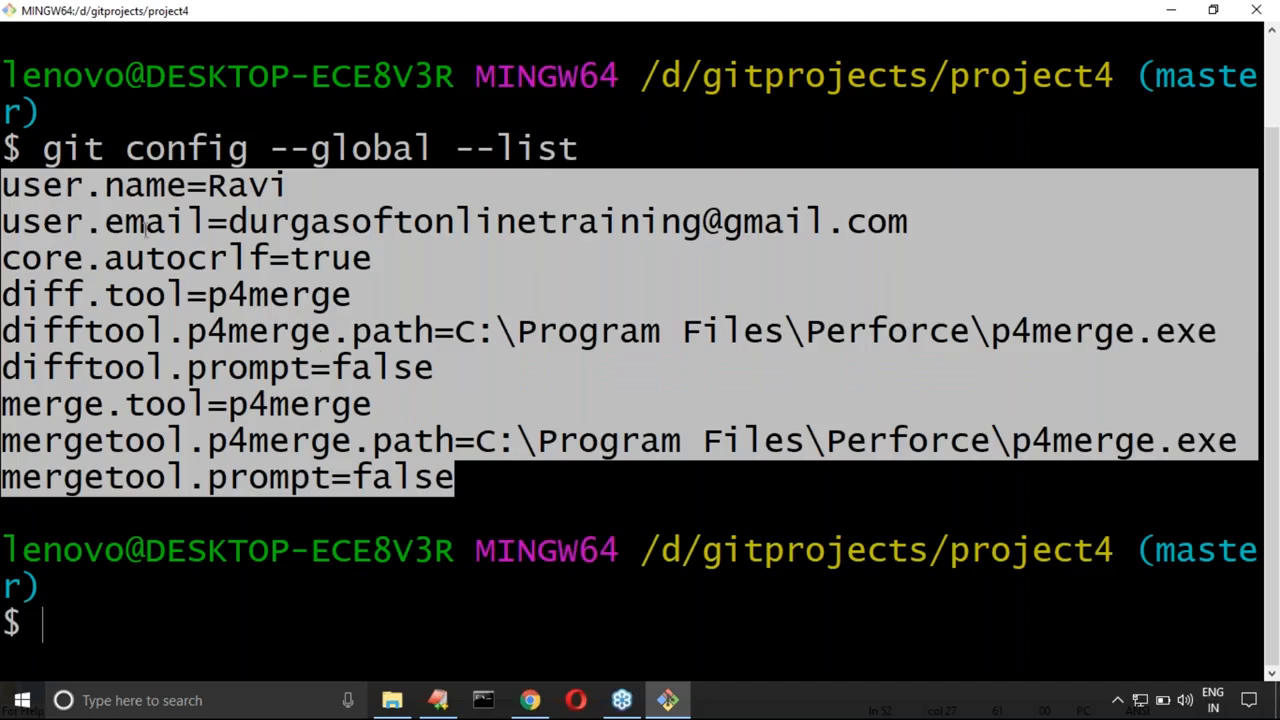
right_click(137, 186)
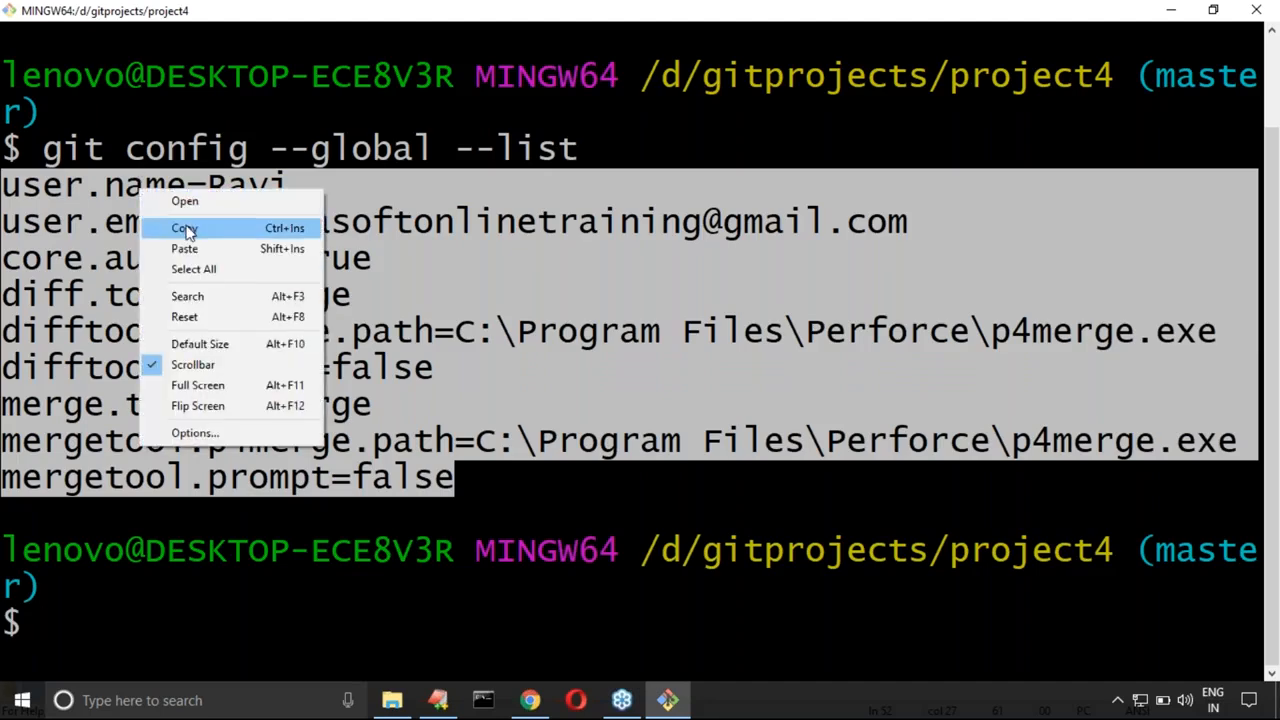
click(185, 223)
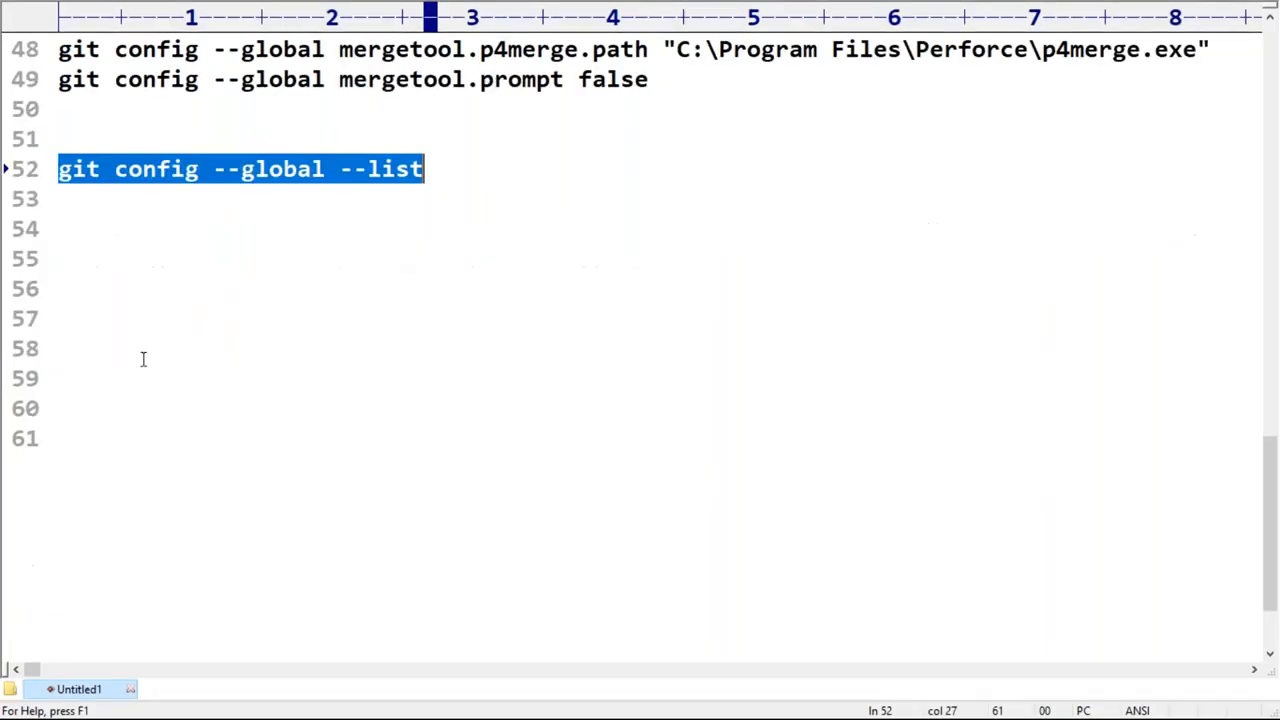
click(118, 308)
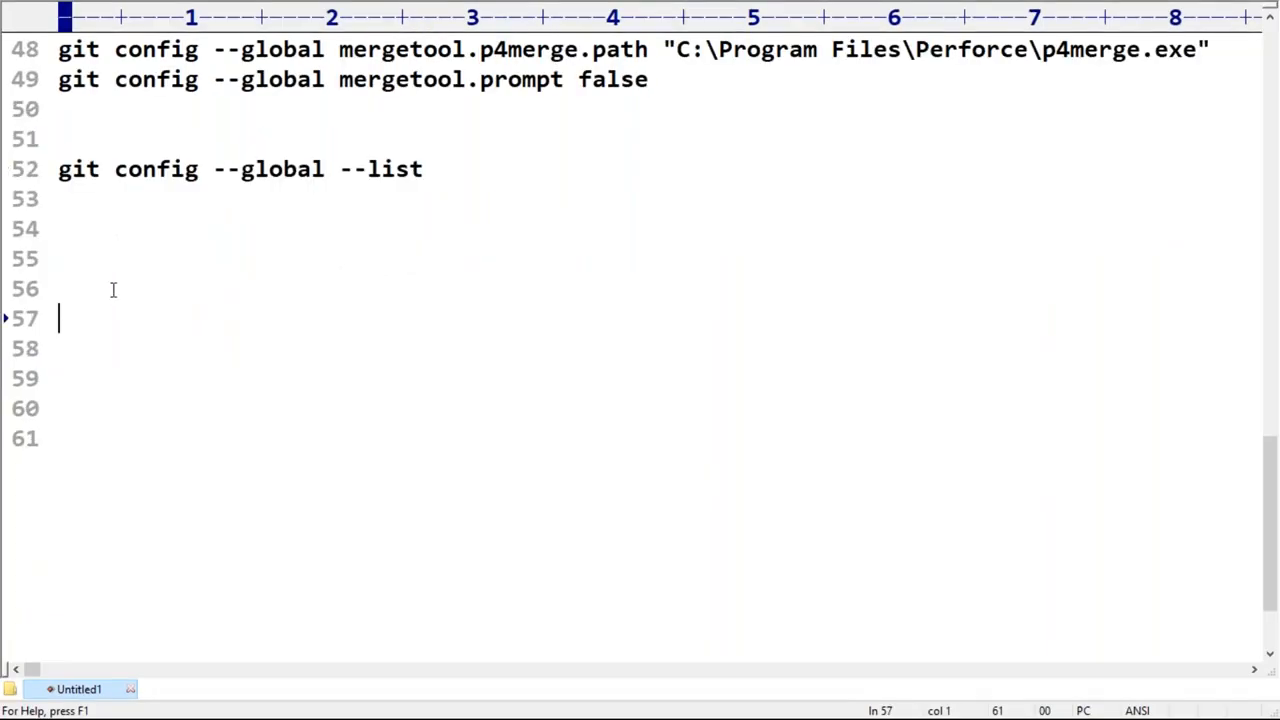
key(ctrl+v)
scroll(113, 290, down, 2)
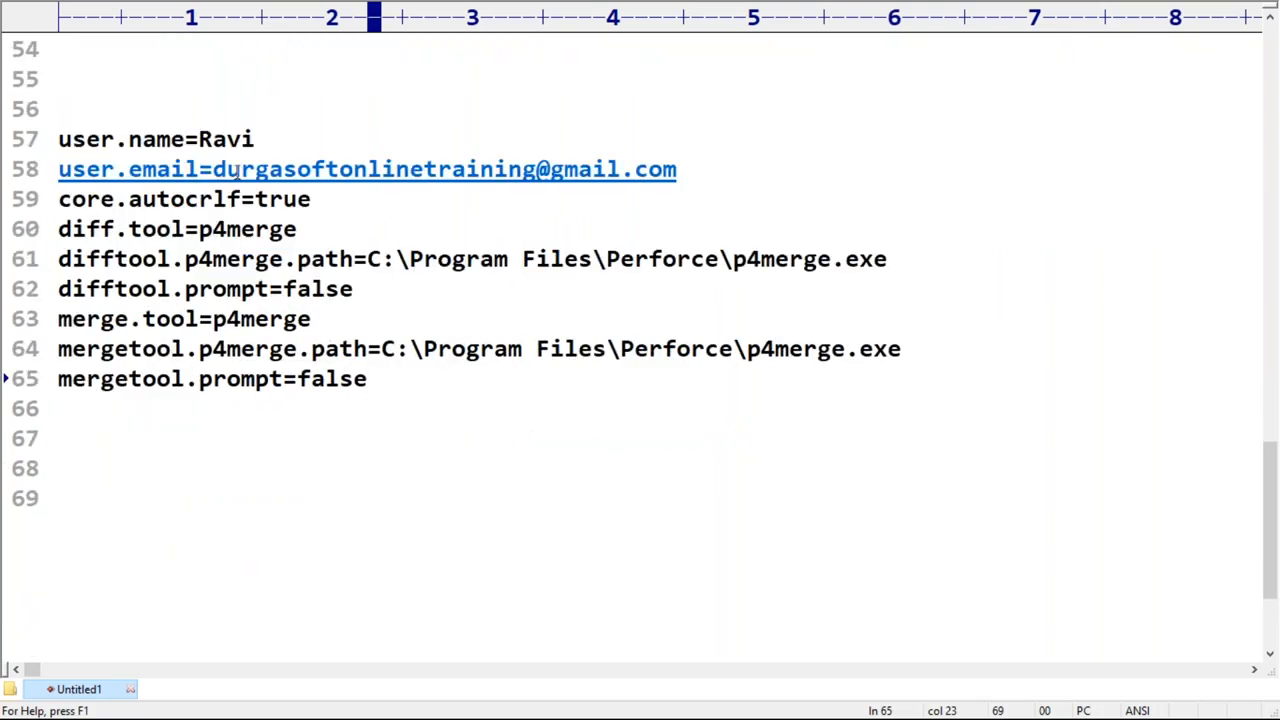
Step: Review the pasted user settings, then highlight the three difftool lines and the three mergetool lines
click(215, 140)
click(212, 169)
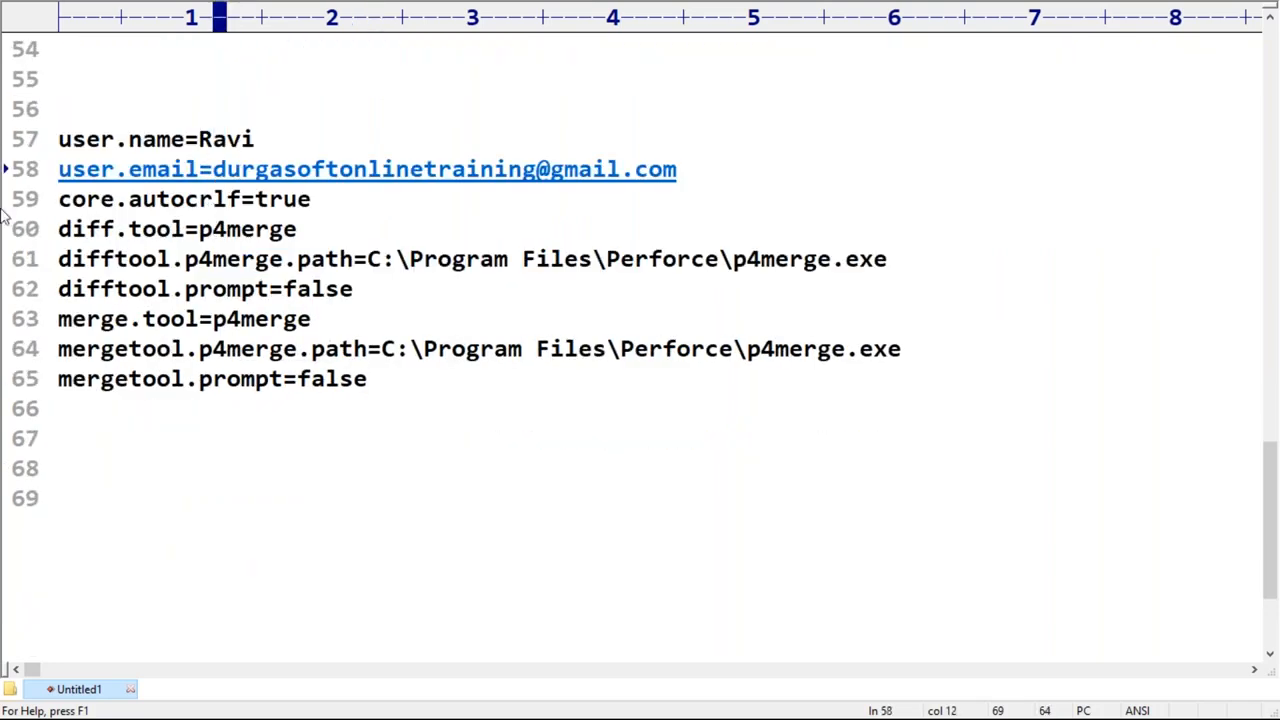
drag(58, 229, 356, 289)
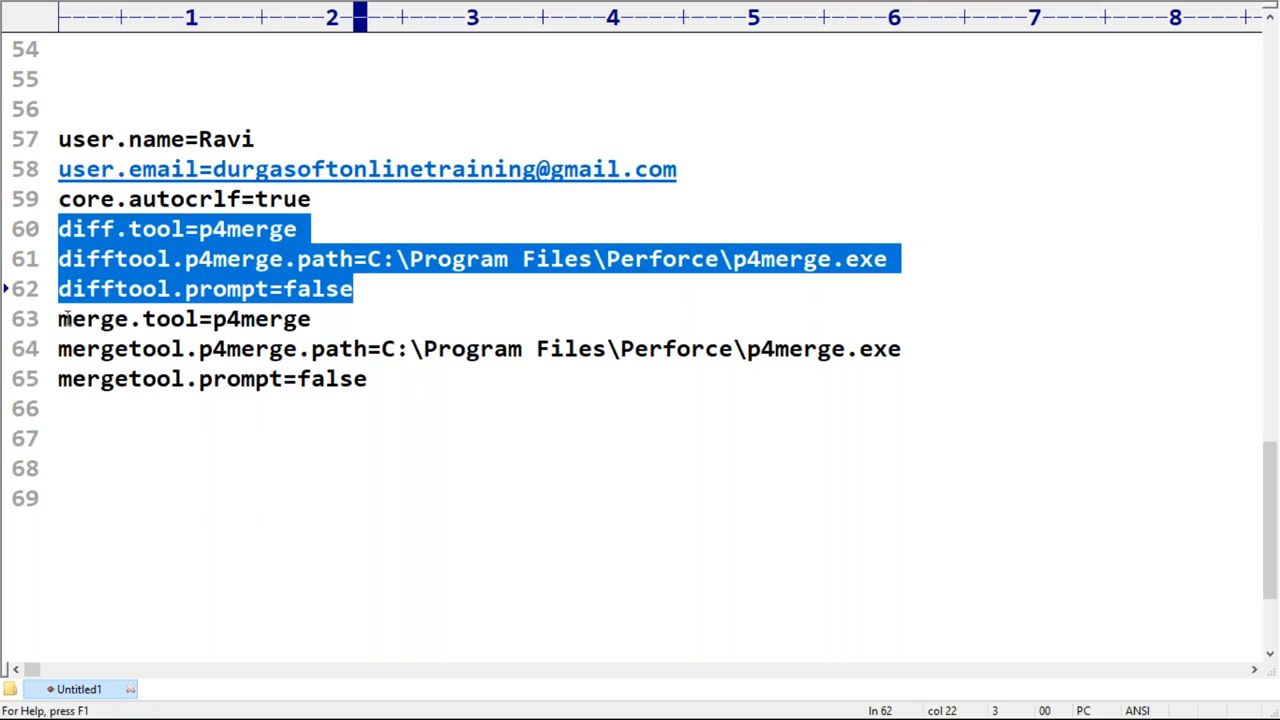
drag(58, 316, 370, 379)
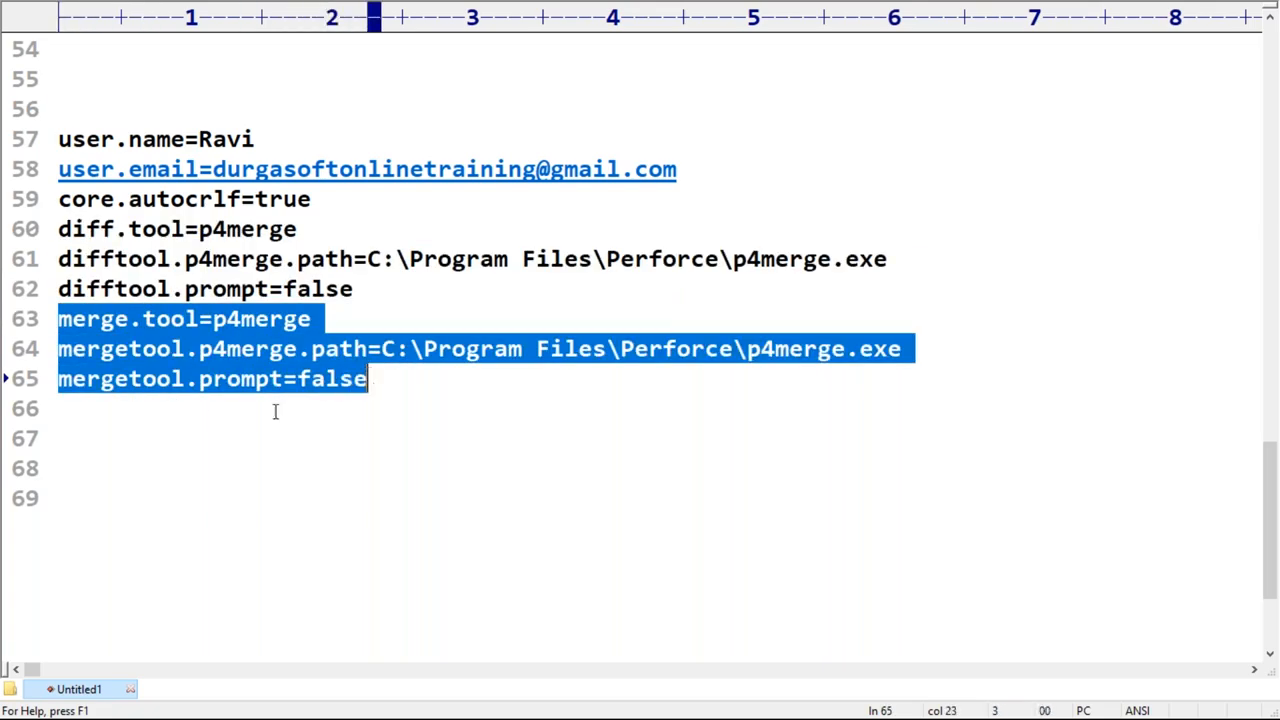
click(210, 416)
Step: Add blank lines below the configuration listing and write the summary lines "p4merge" and "installed"
scroll(210, 416, down, 2)
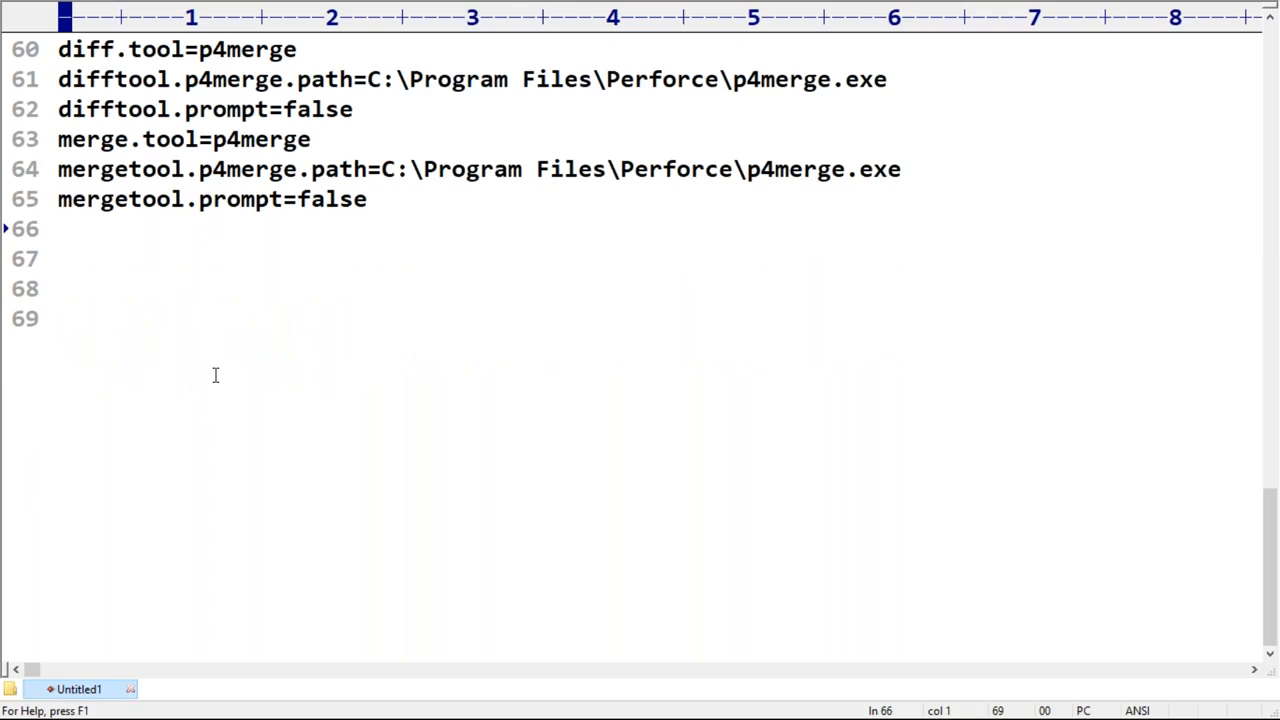
click(130, 287)
click(111, 257)
key(Return)
key(Return)
key(Return)
key(Return)
key(Return)
key(Return)
key(Return)
key(Return)
key(Return)
key(Return)
key(Return)
key(Return)
key(Return)
key(Return)
key(Return)
key(Return)
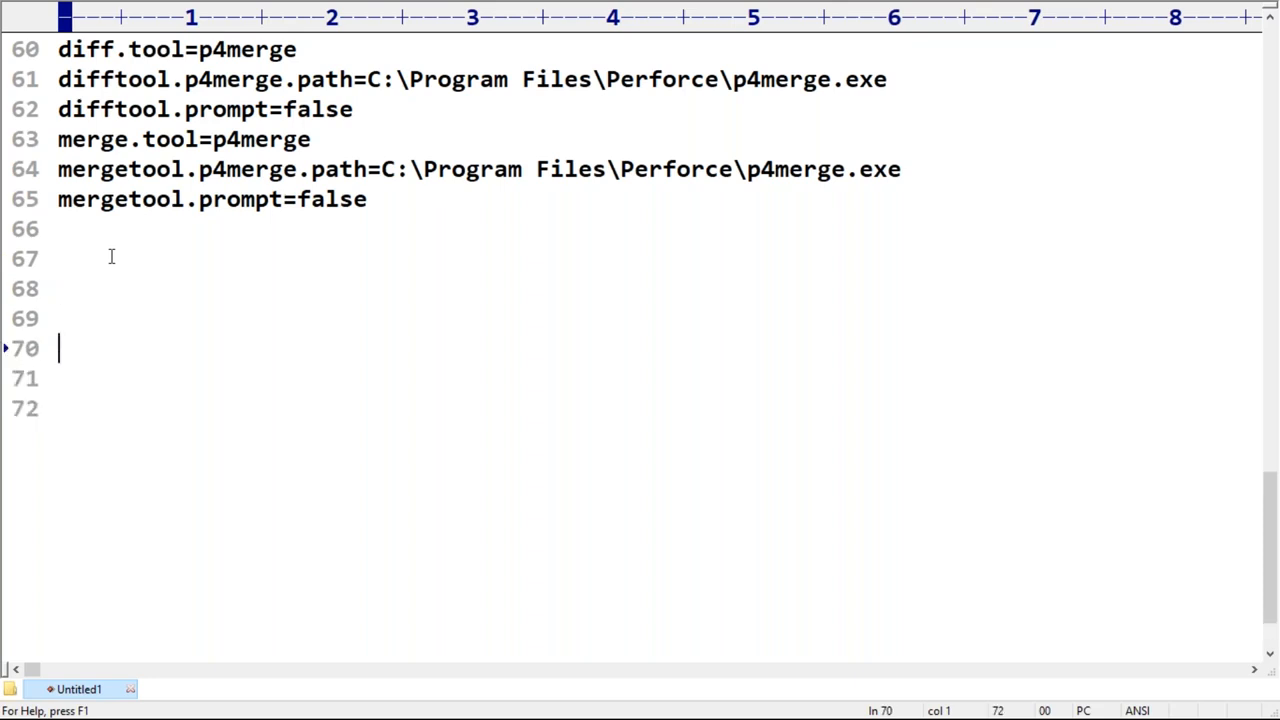
key(Return)
key(Return)
key(Return)
key(Return)
click(108, 73)
text(p4me)
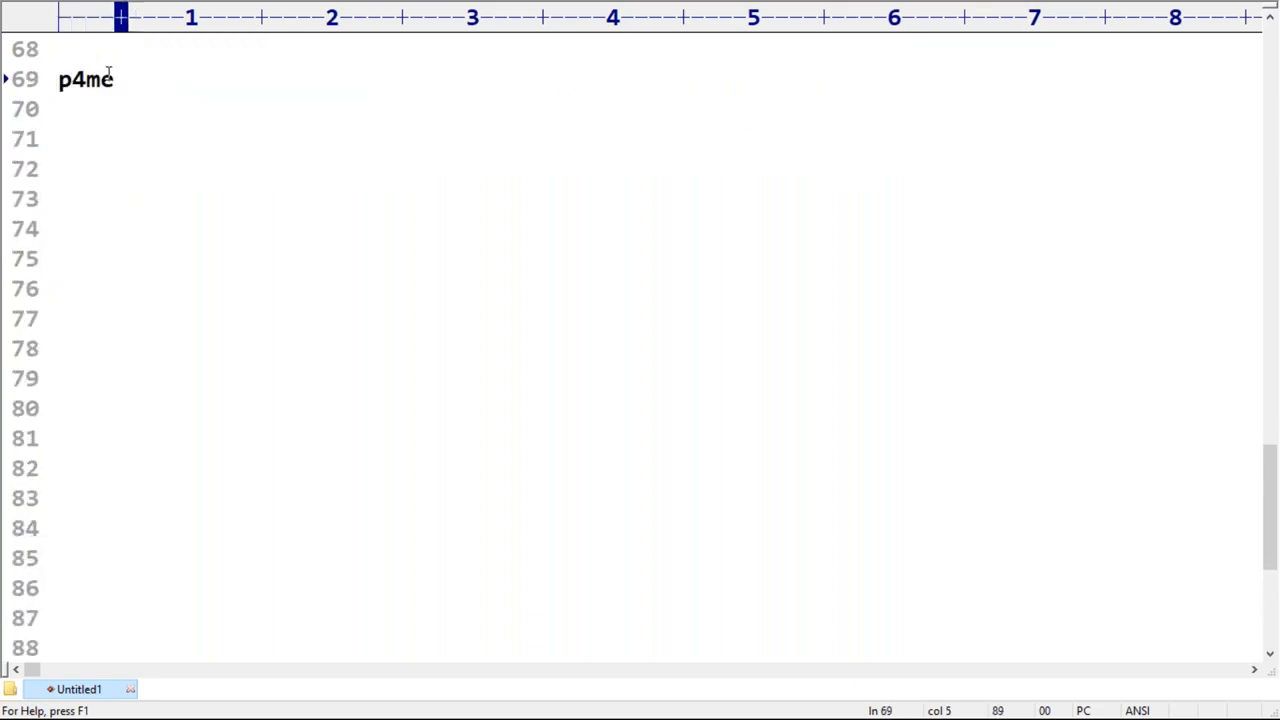
text(rge)
key(Return)
text(installed)
key(Return)
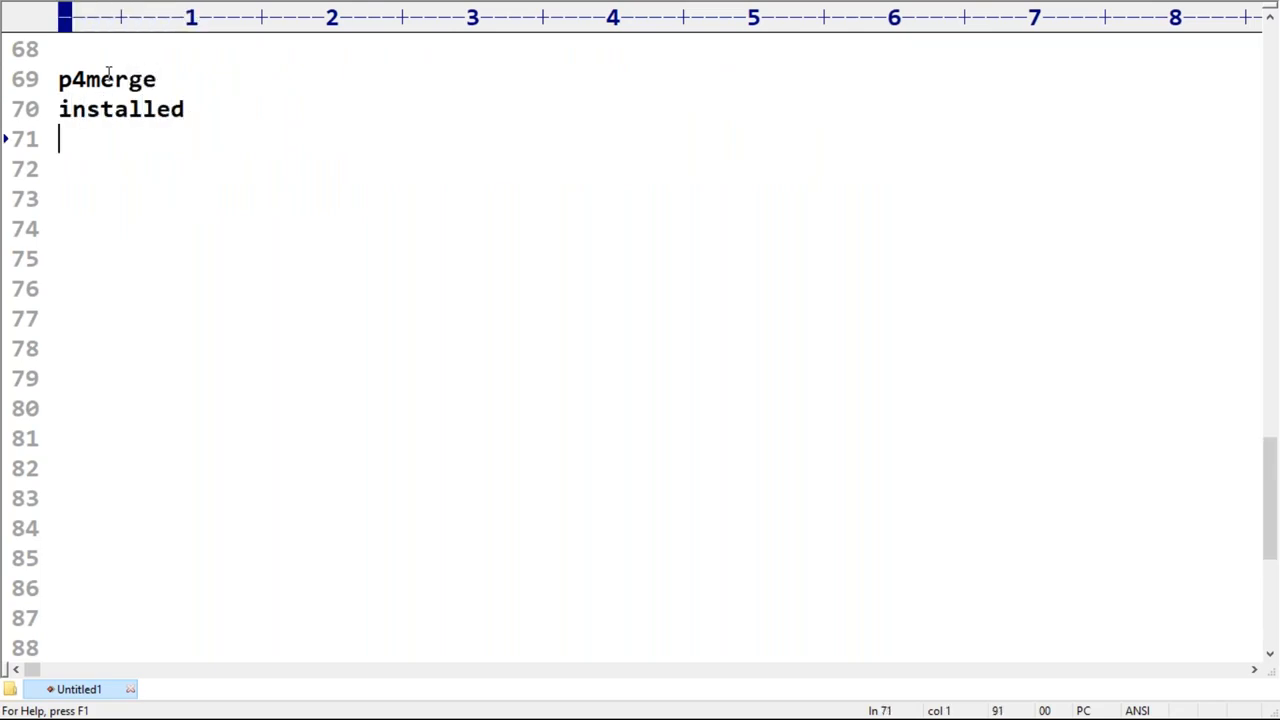
Step: Add the summary lines "set path" and "attached this tool with git" below "installed"
text(set path)
key(Return)
text(attached )
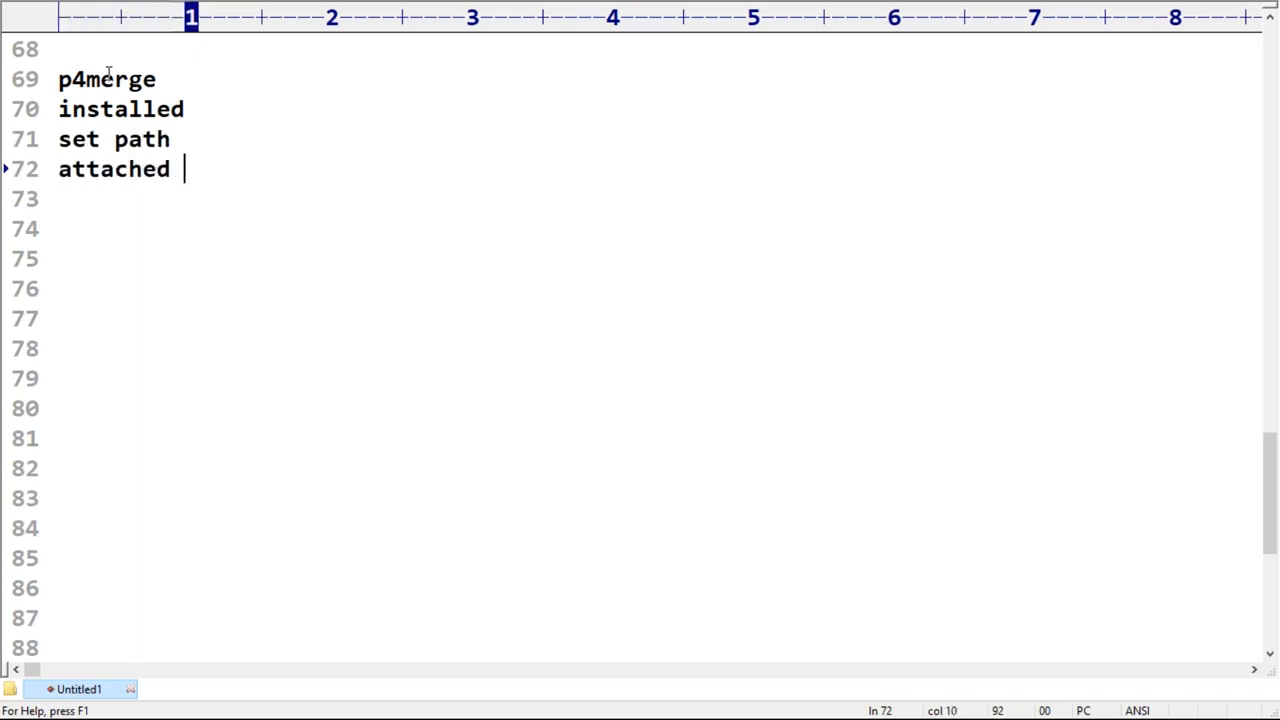
text(this tool w)
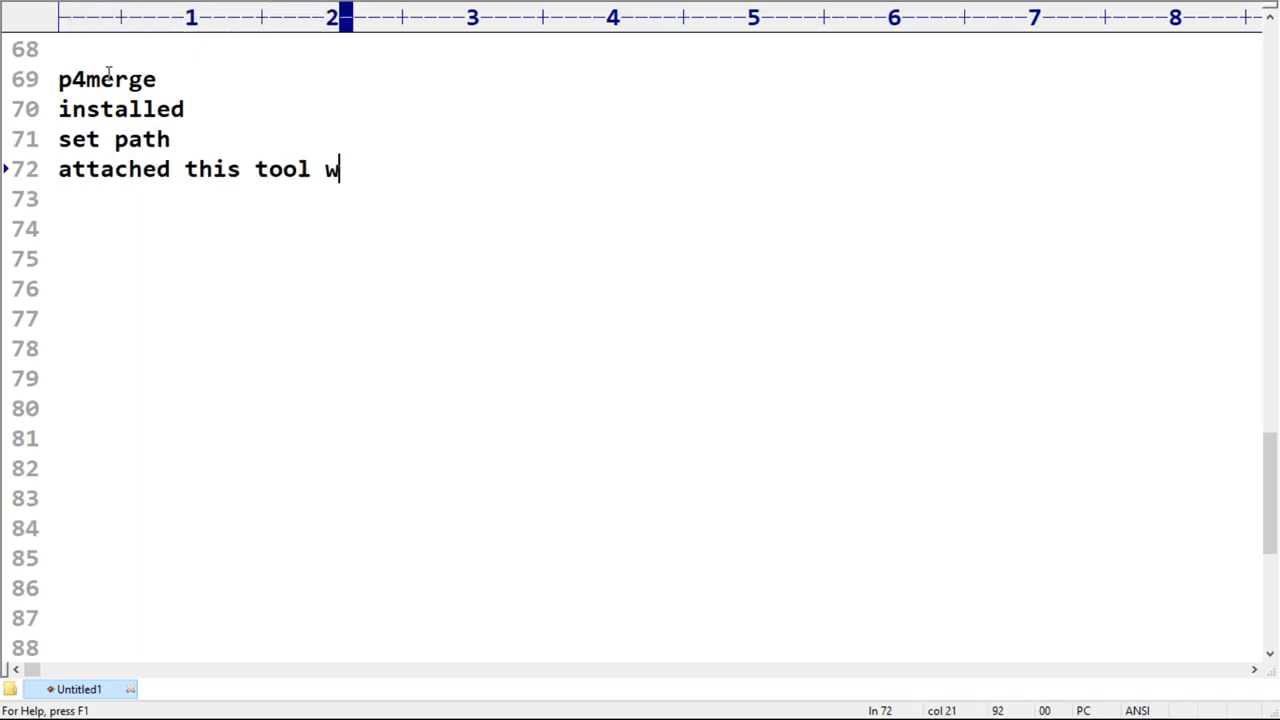
text(ith git)
key(Return)
key(Return)
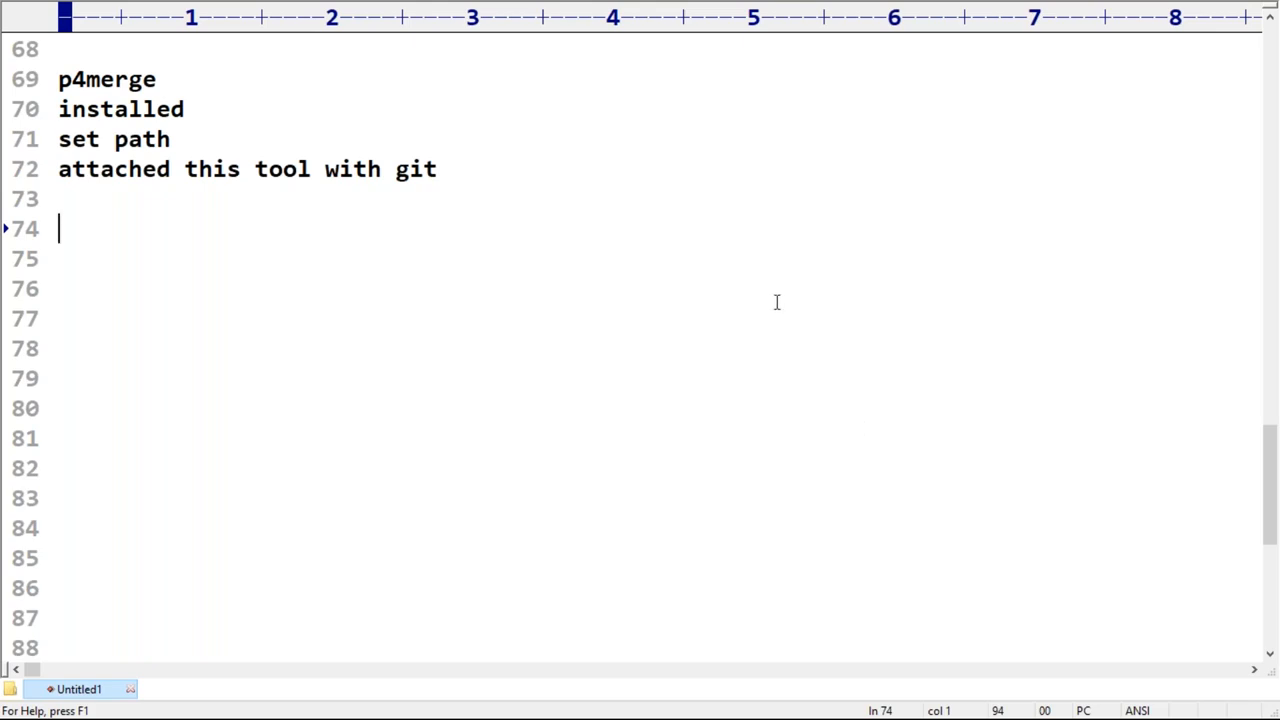
key(super+d)
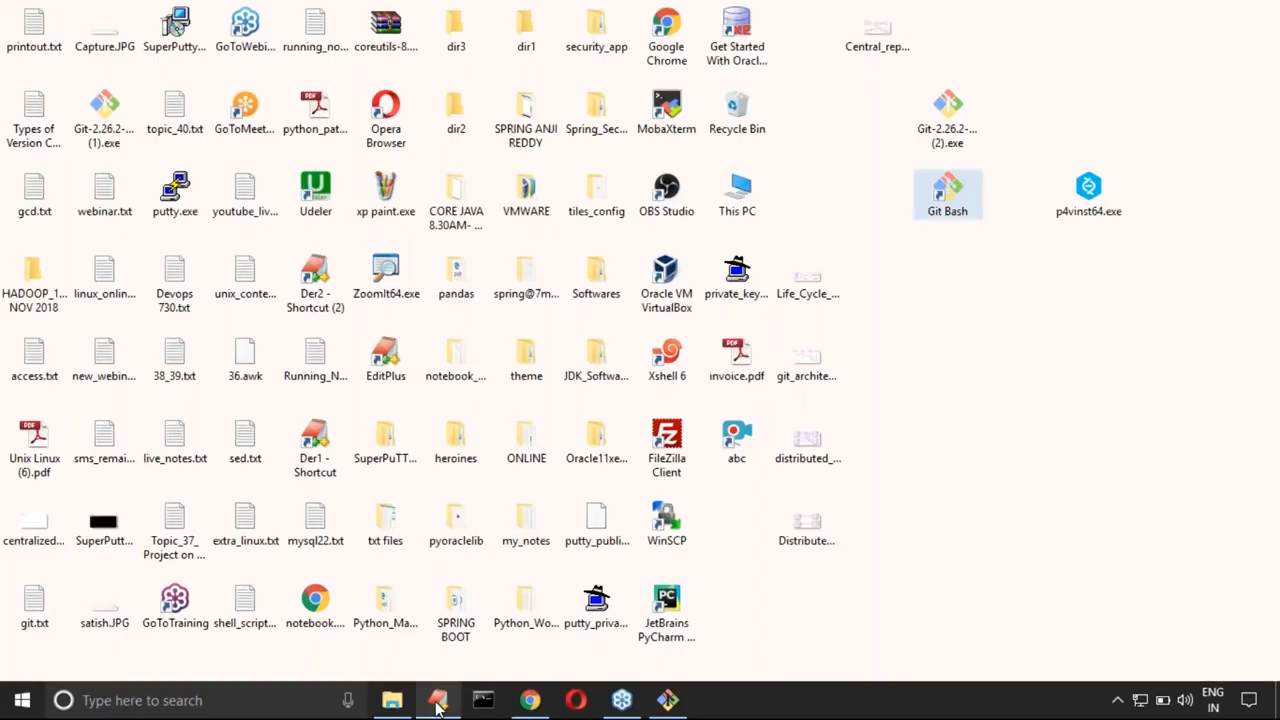
click(438, 706)
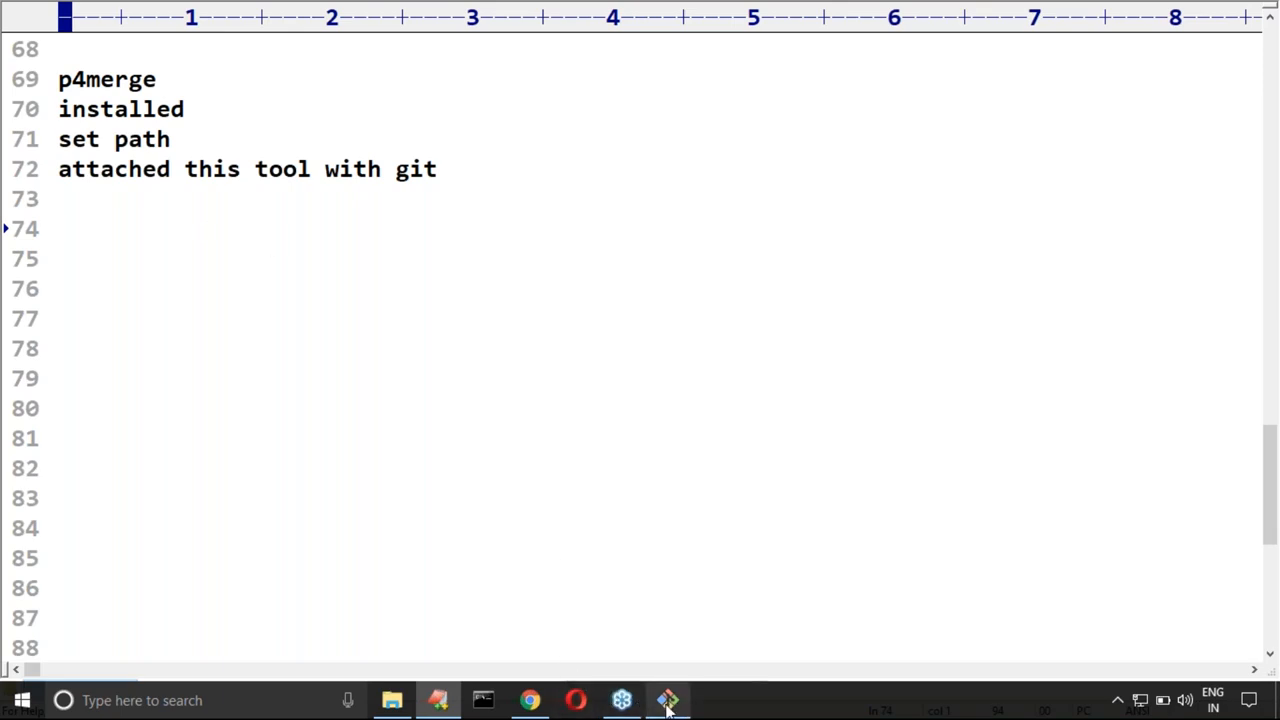
Step: Switch to Git Bash, clear the terminal, and run git status in project4
mouse_move(667, 705)
click(656, 641)
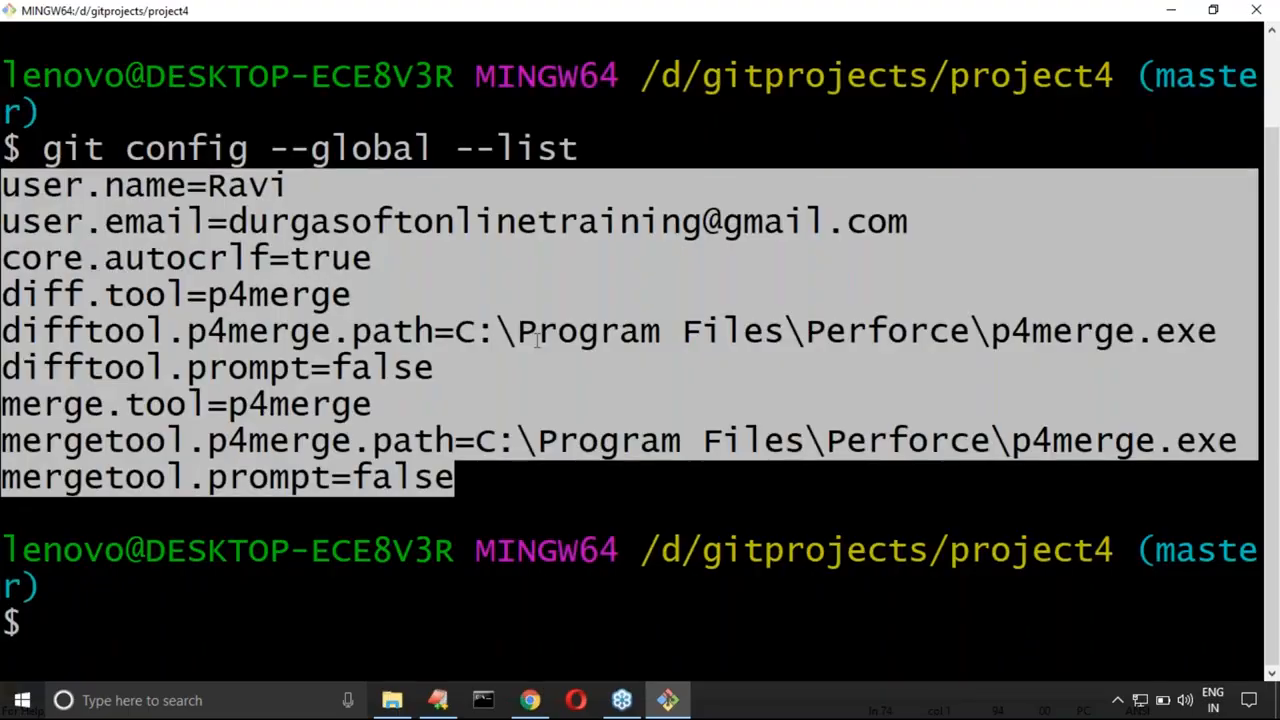
key(ctrl+l)
text(git s)
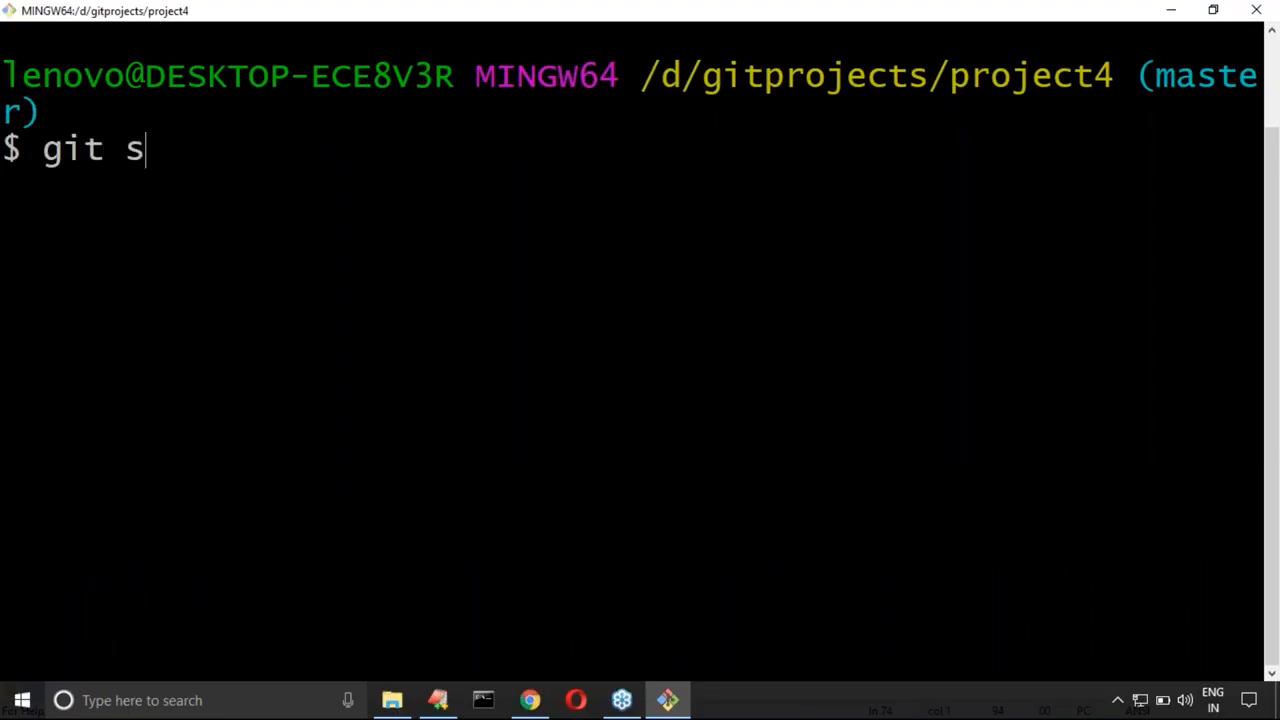
text(tatus)
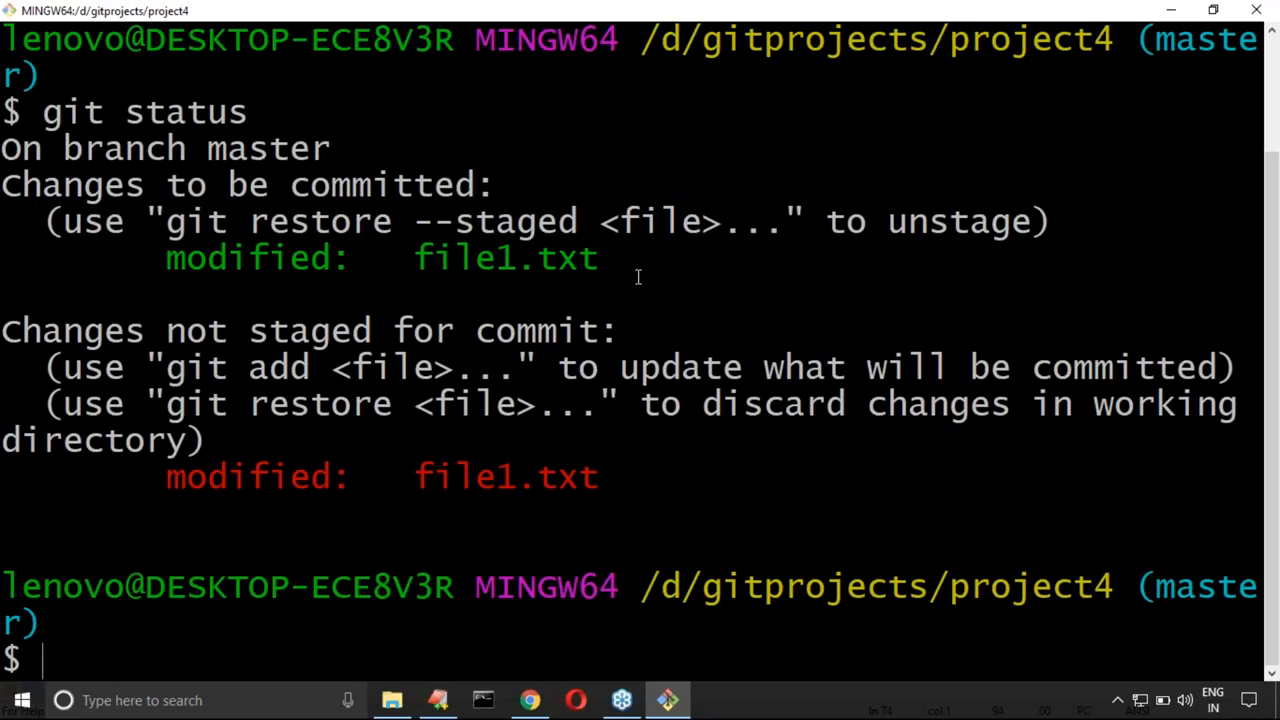
Step: Highlight the staged and unstaged file1.txt entries in the git status output for comparison
drag(165, 258, 601, 262)
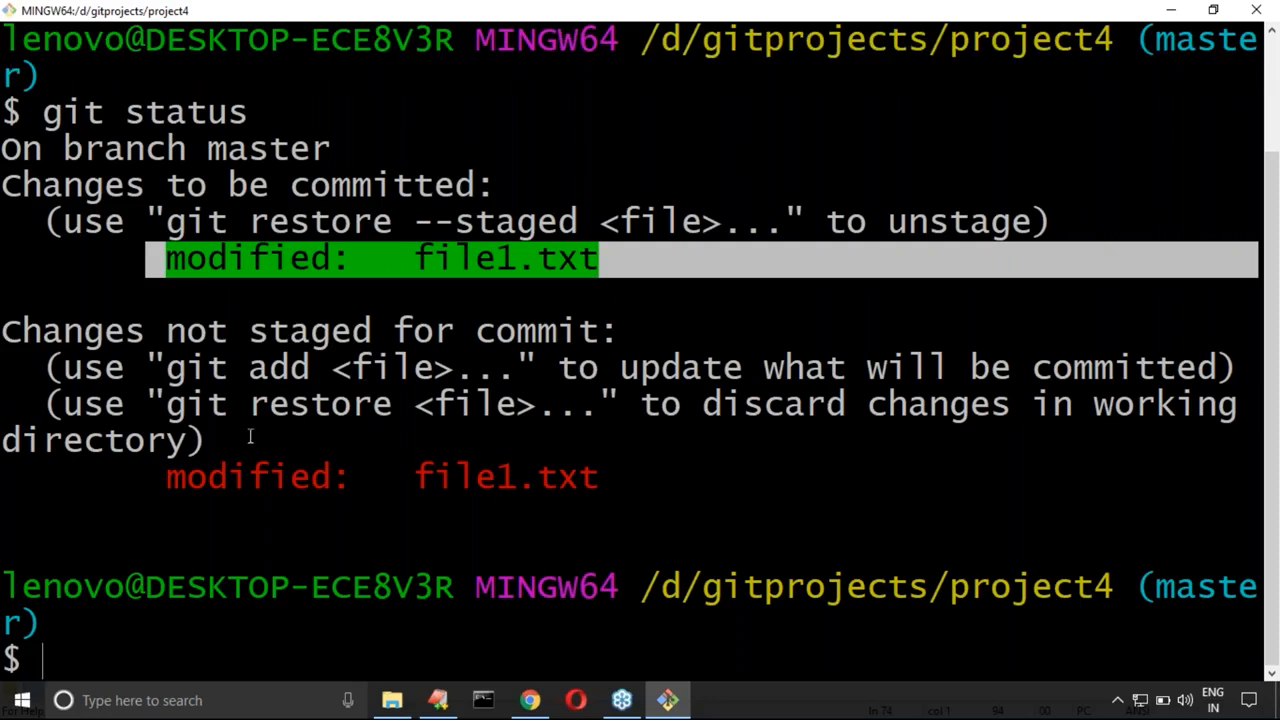
drag(160, 484, 611, 480)
click(194, 477)
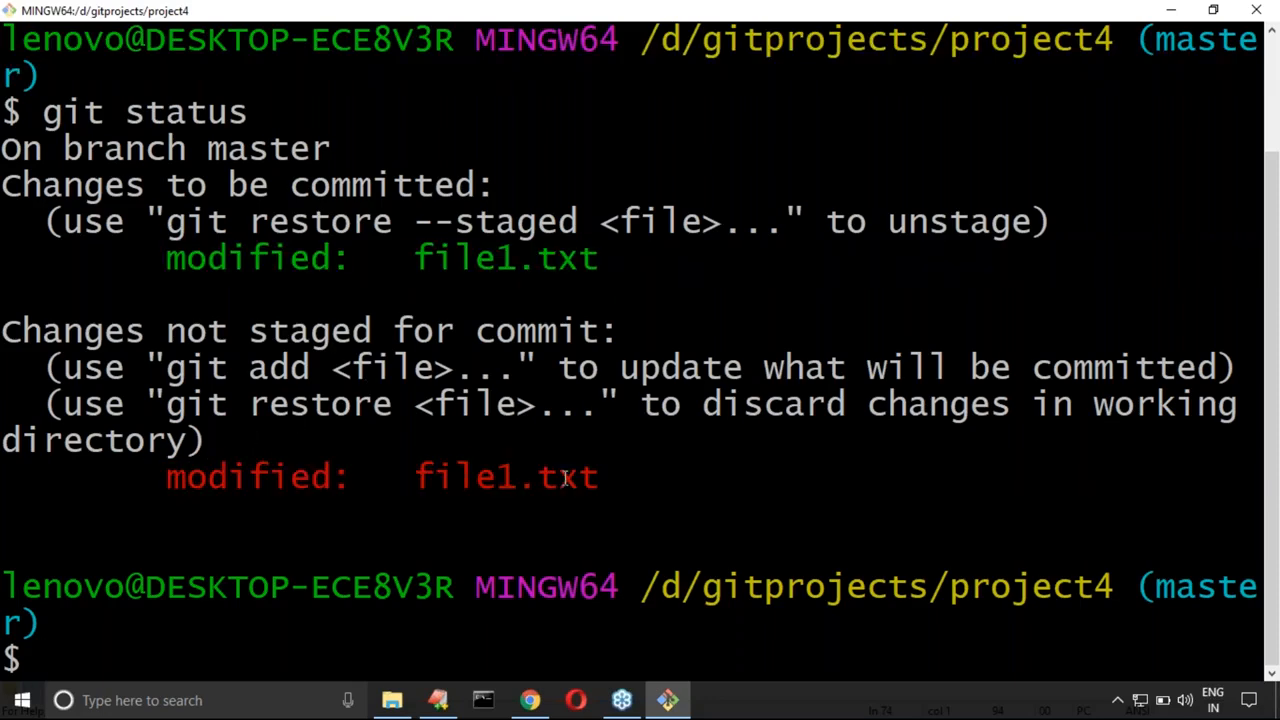
drag(150, 482, 595, 484)
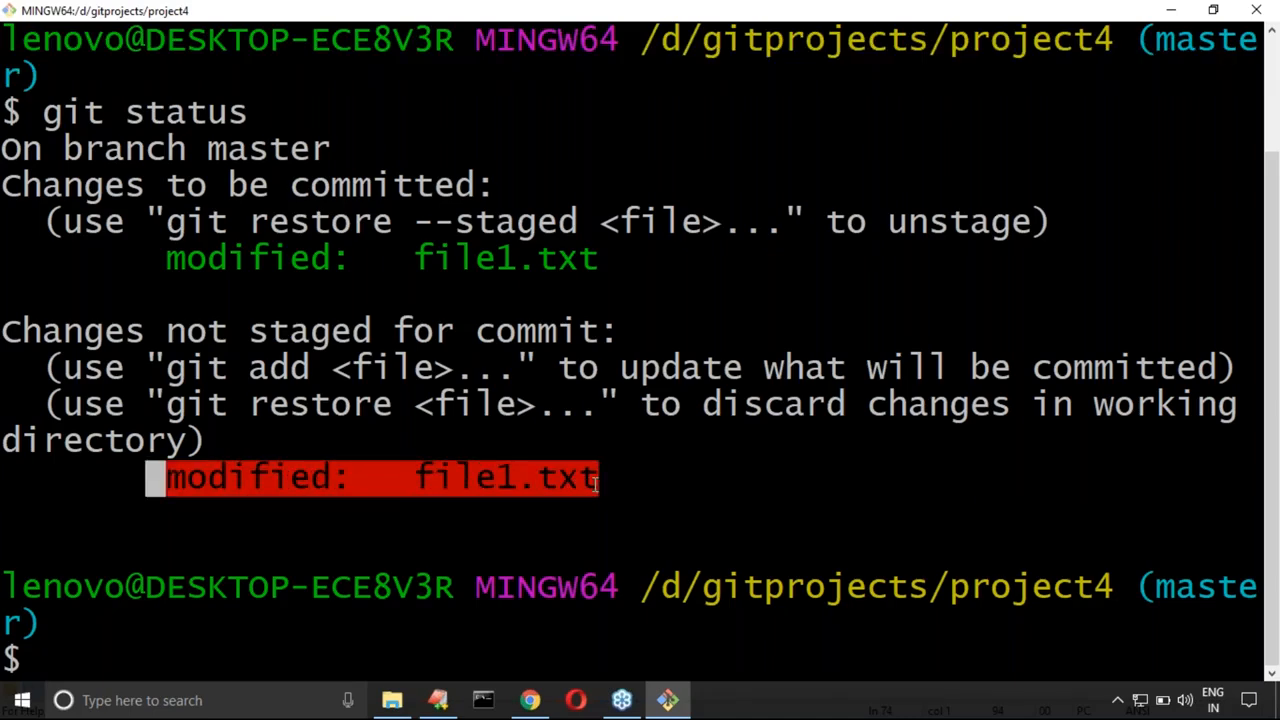
drag(150, 258, 603, 258)
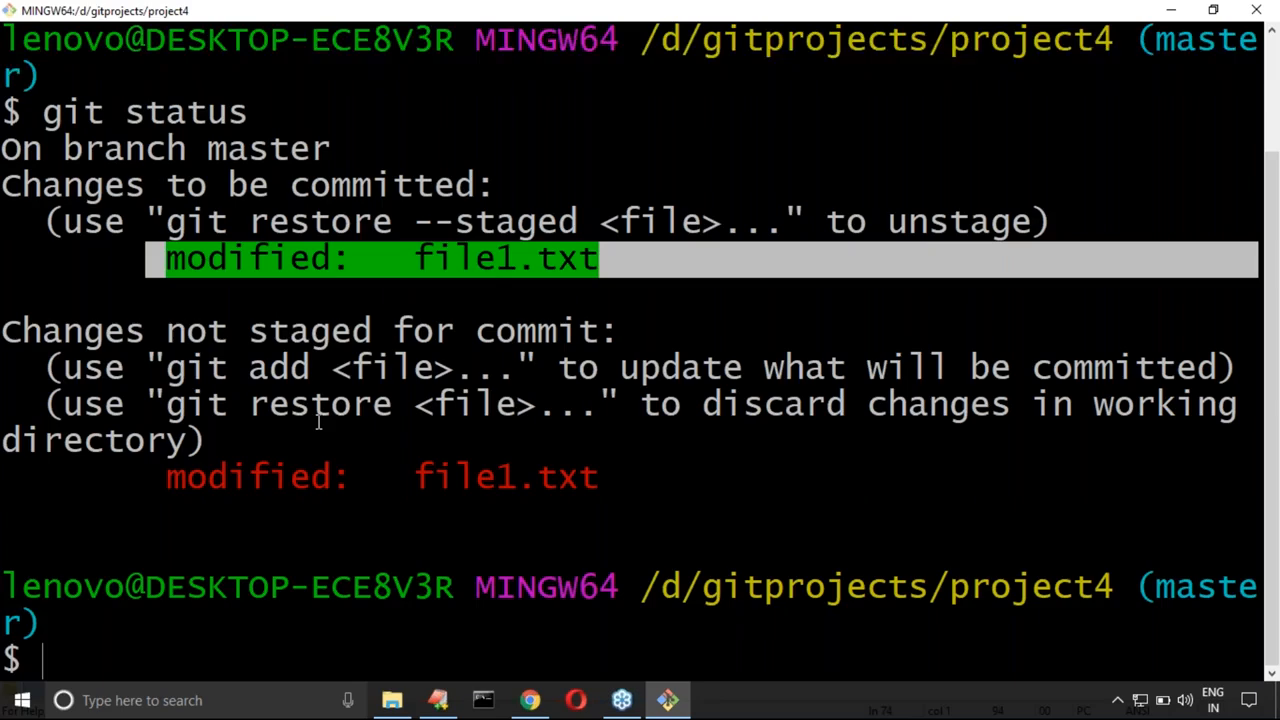
Step: Clear the terminal, run git log --oneline, and highlight the listed commits
key(ctrl+l)
text(git log)
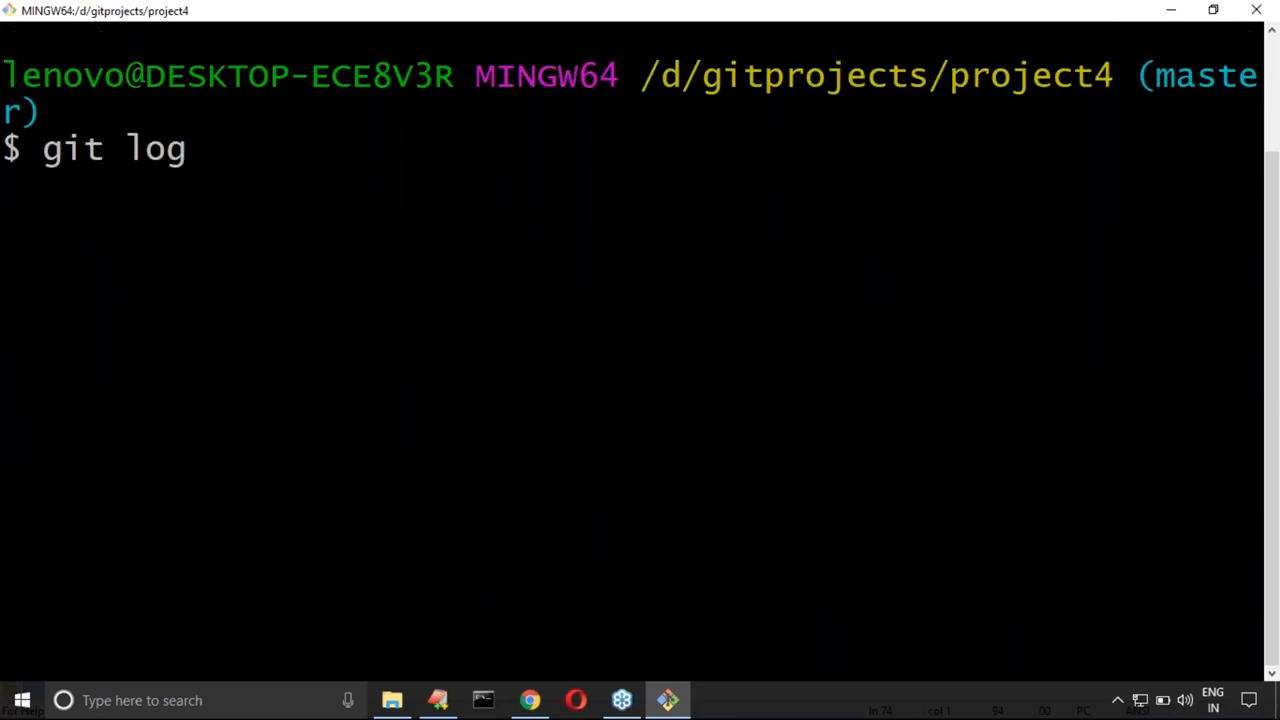
text( --oneline)
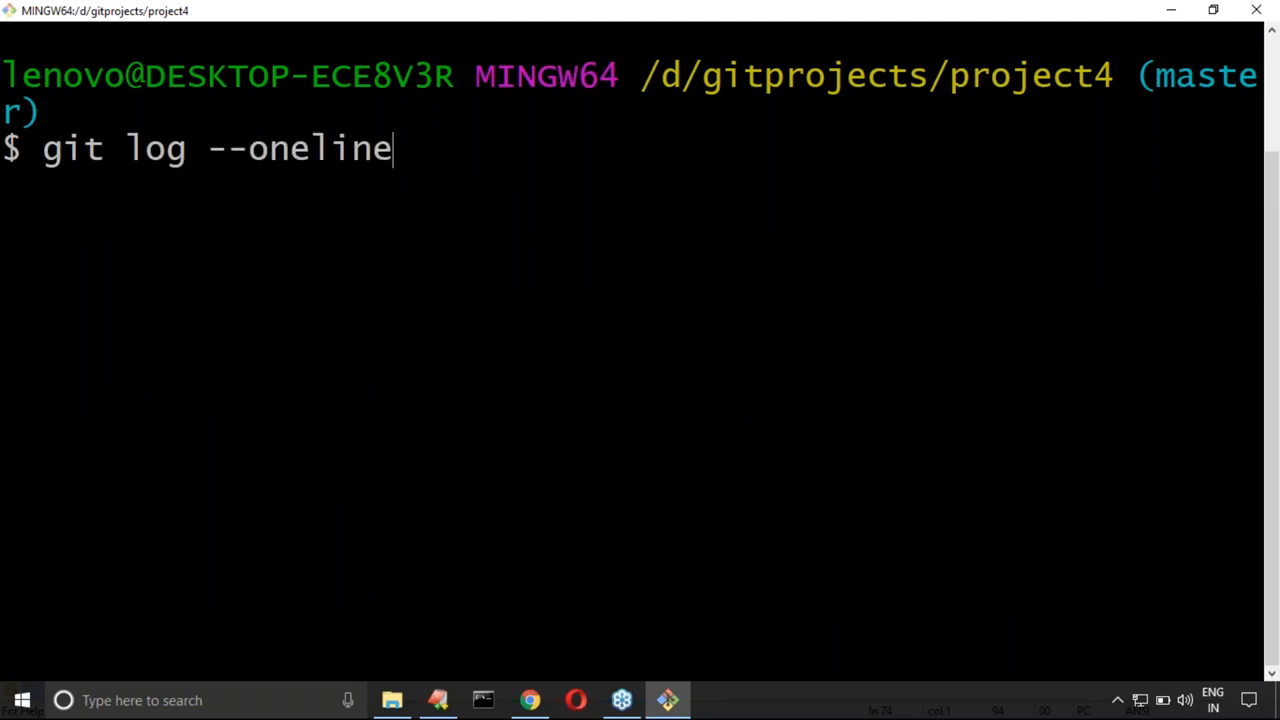
key(Return)
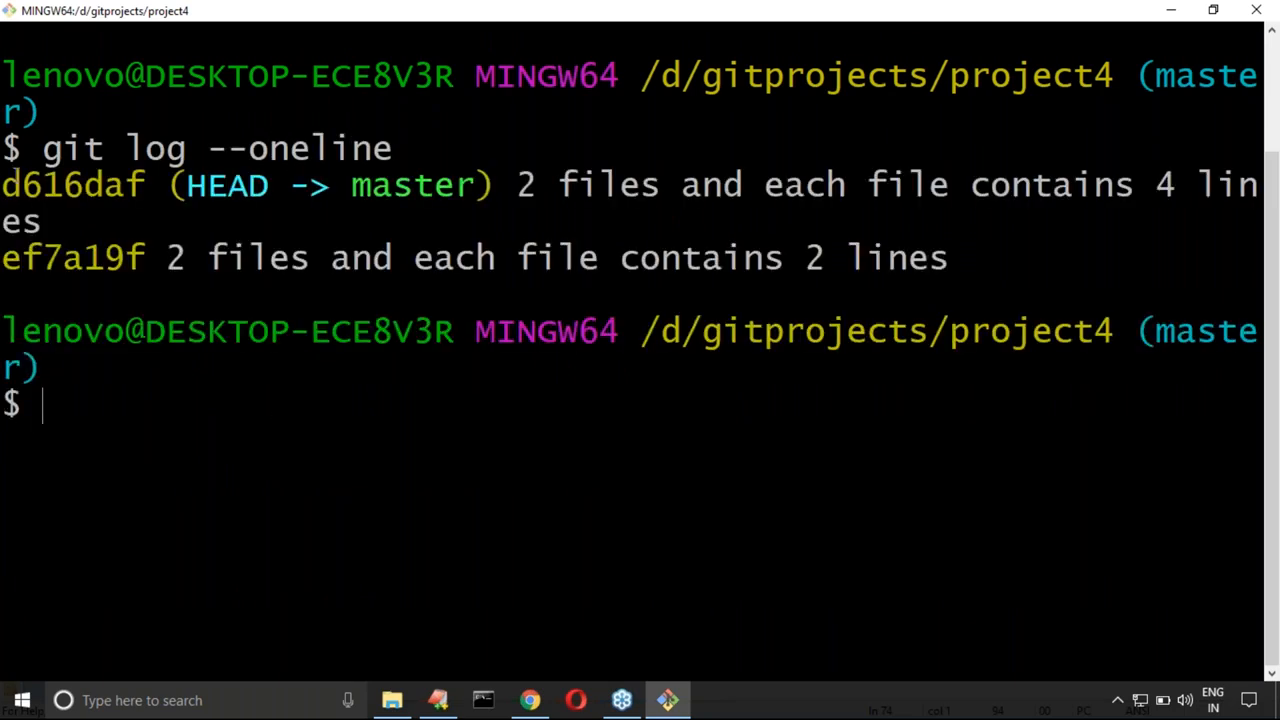
drag(4, 186, 600, 292)
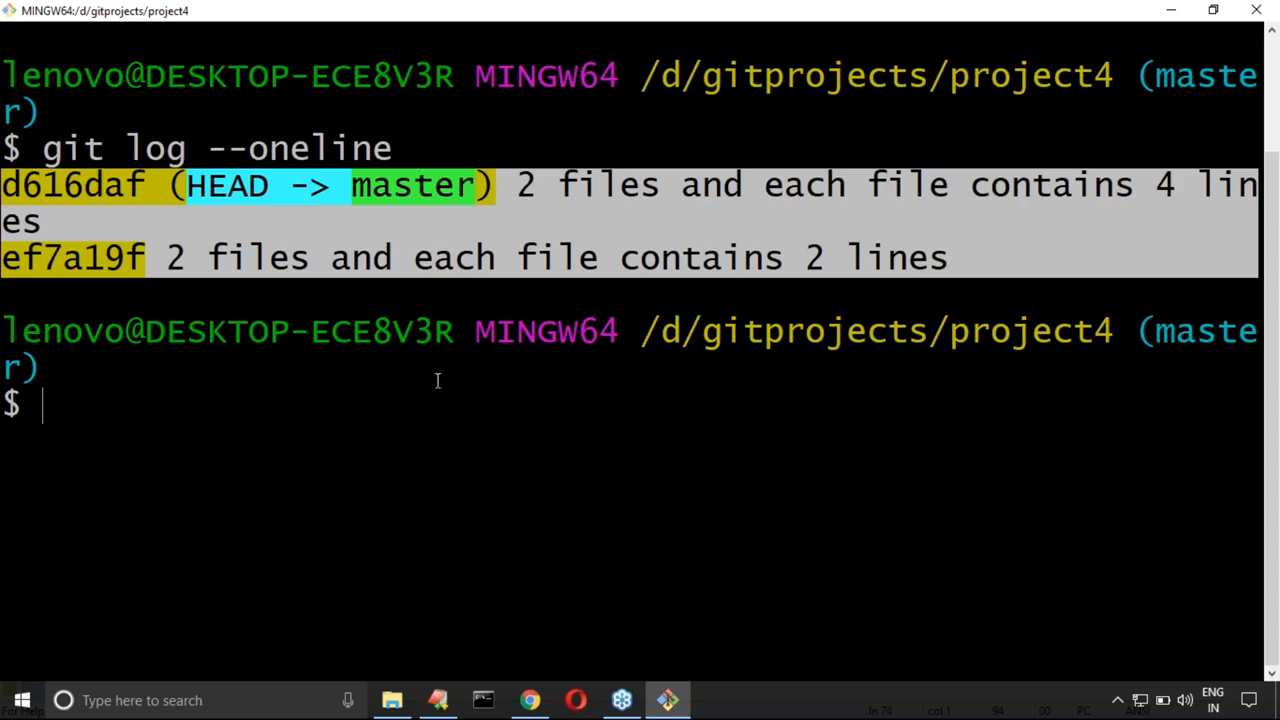
Step: Clear the terminal, display file1.txt with cat, and highlight its lines
click(291, 372)
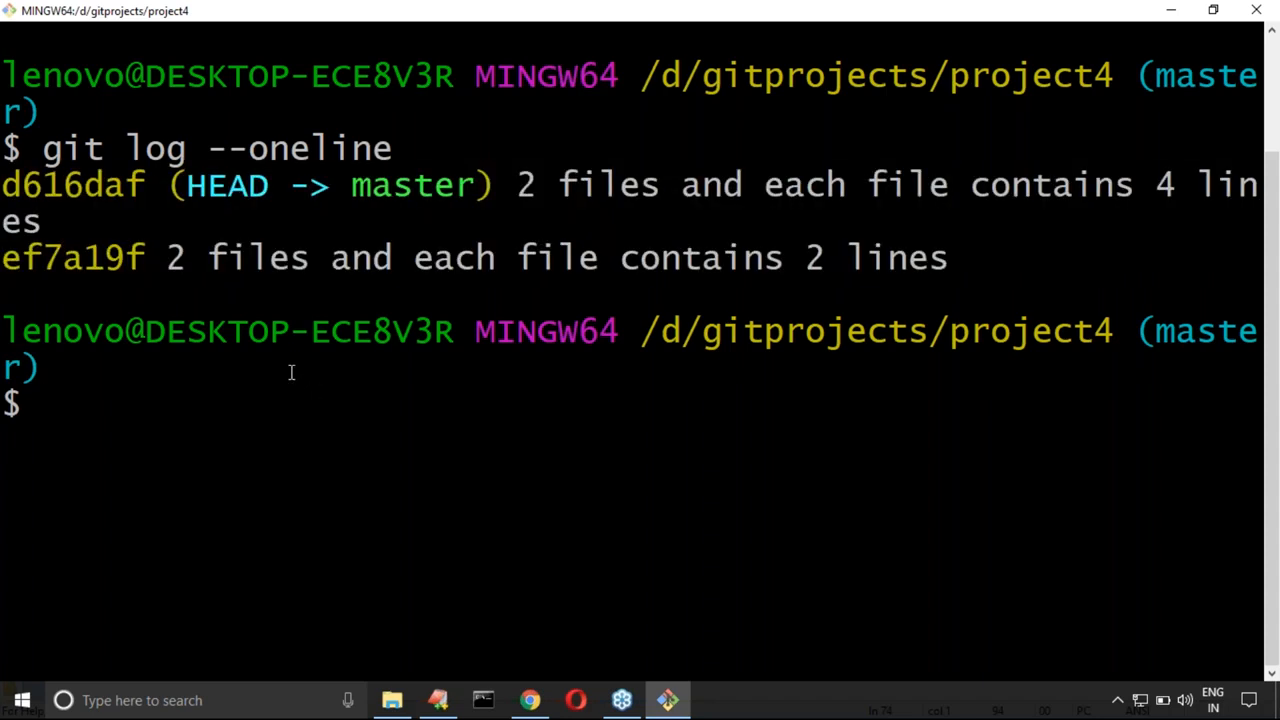
key(ctrl+l)
text(git)
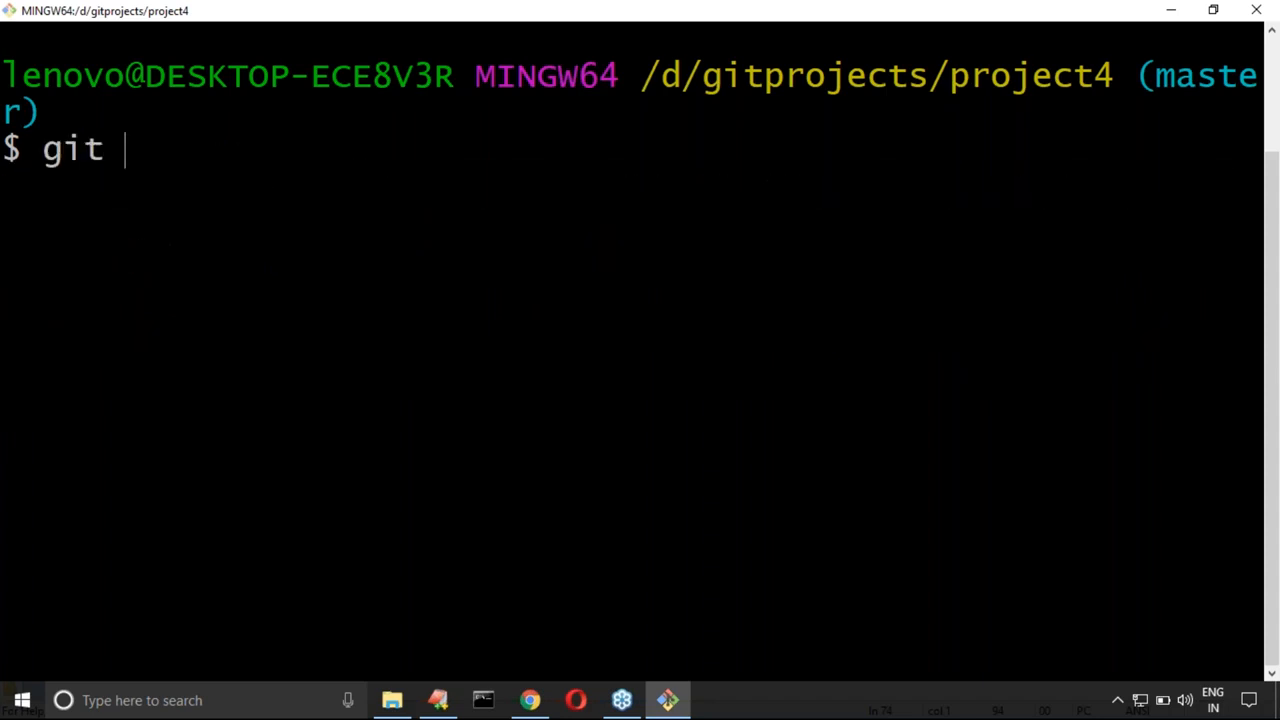
key(BackSpace)
key(BackSpace)
key(BackSpace)
key(BackSpace)
text(g)
key(BackSpace)
text(cat file1)
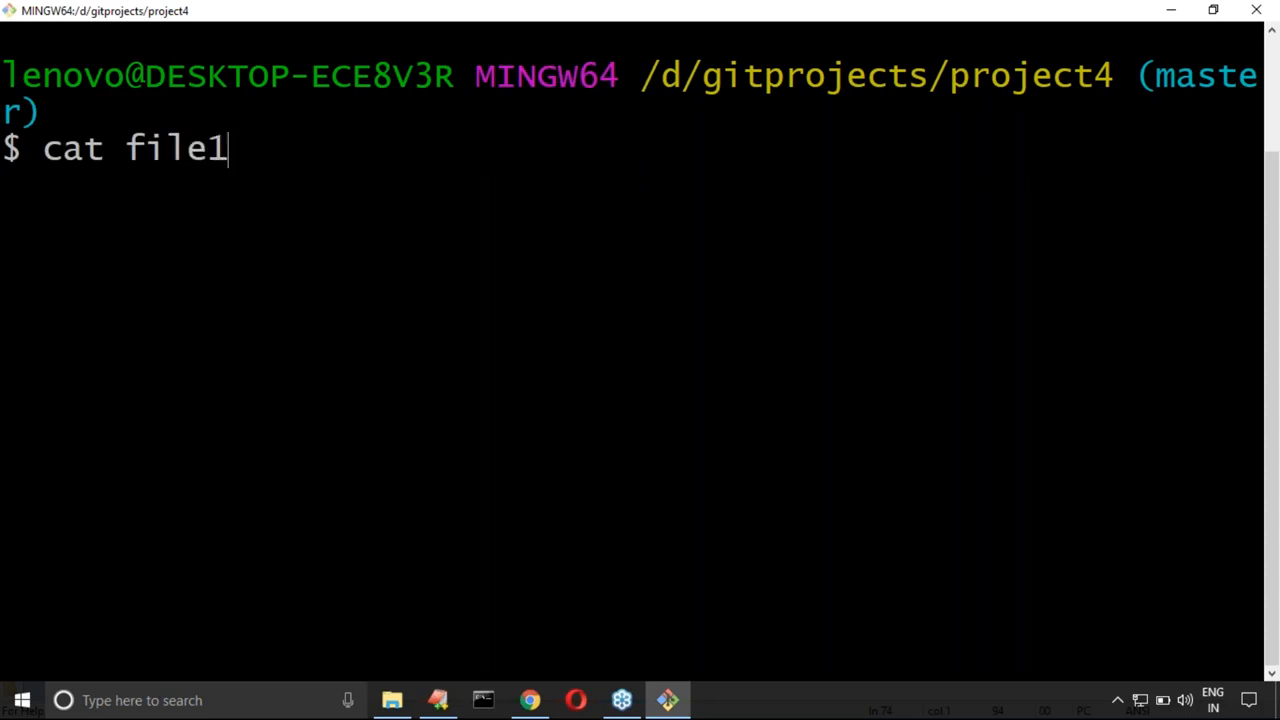
text(.txt)
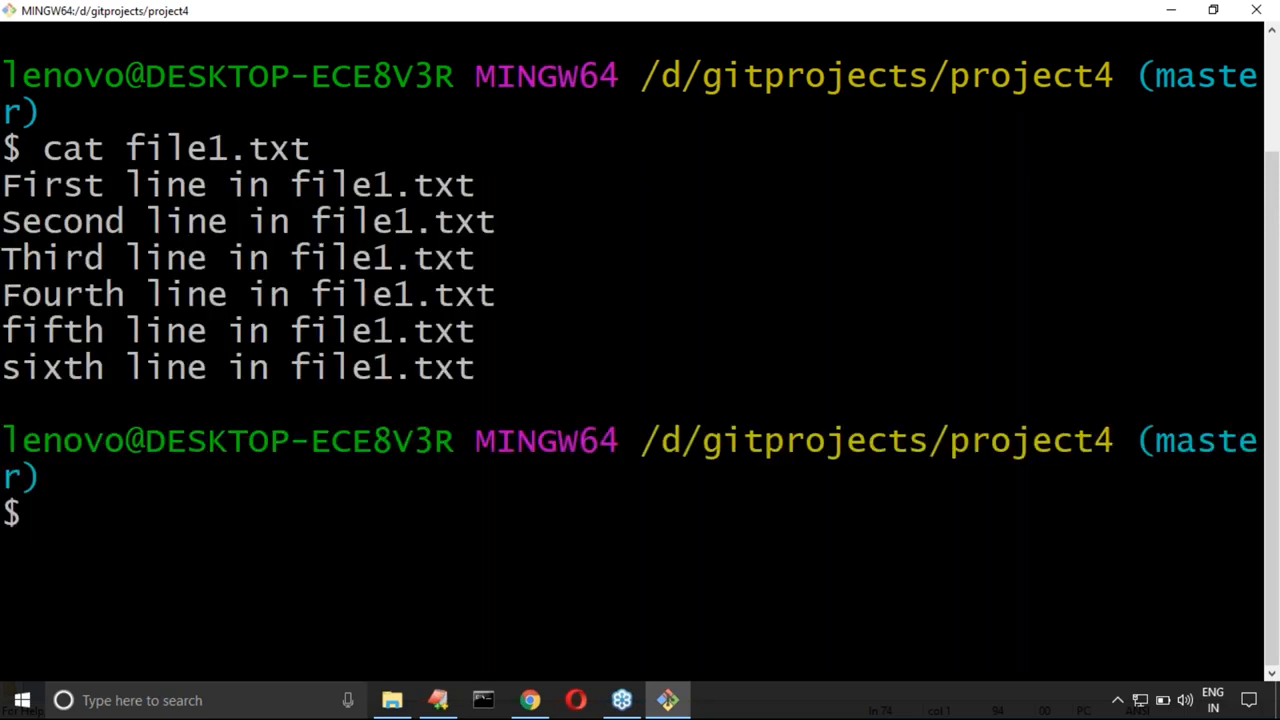
drag(6, 182, 478, 370)
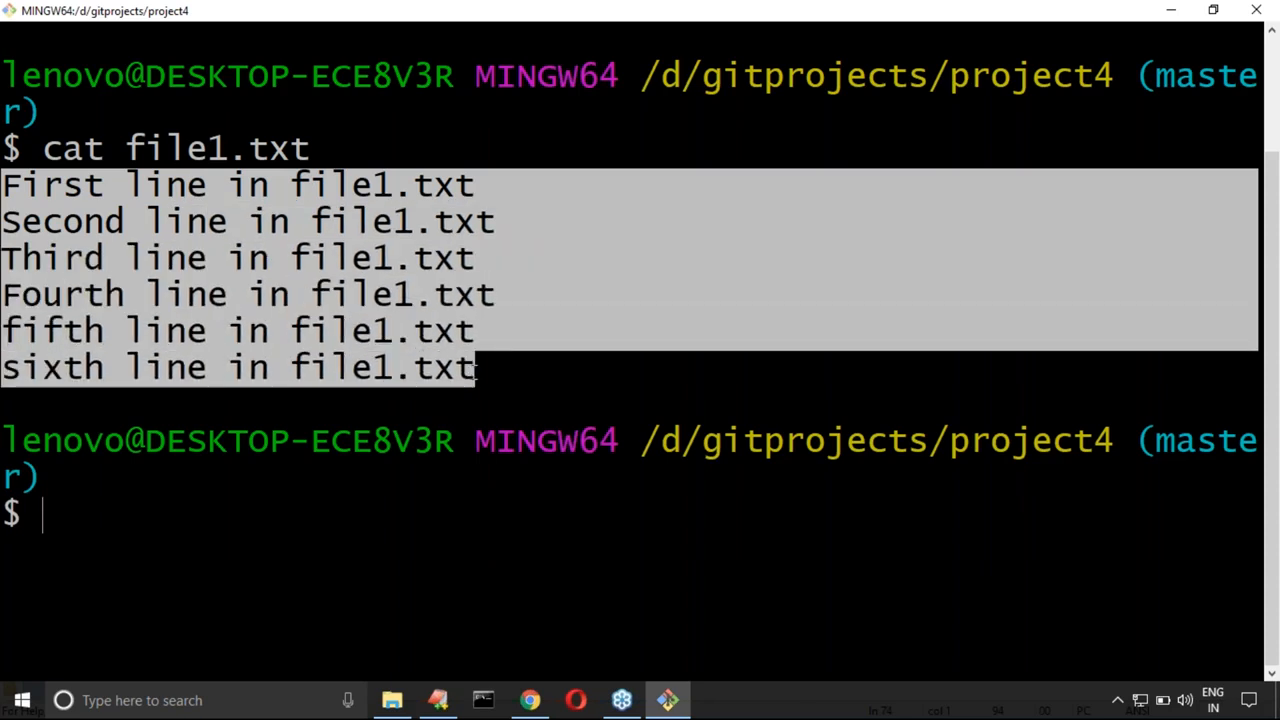
Step: Clear the terminal, display file2.txt with cat, and highlight its lines
click(140, 485)
key(ctrl+l)
text(cat file2.txt)
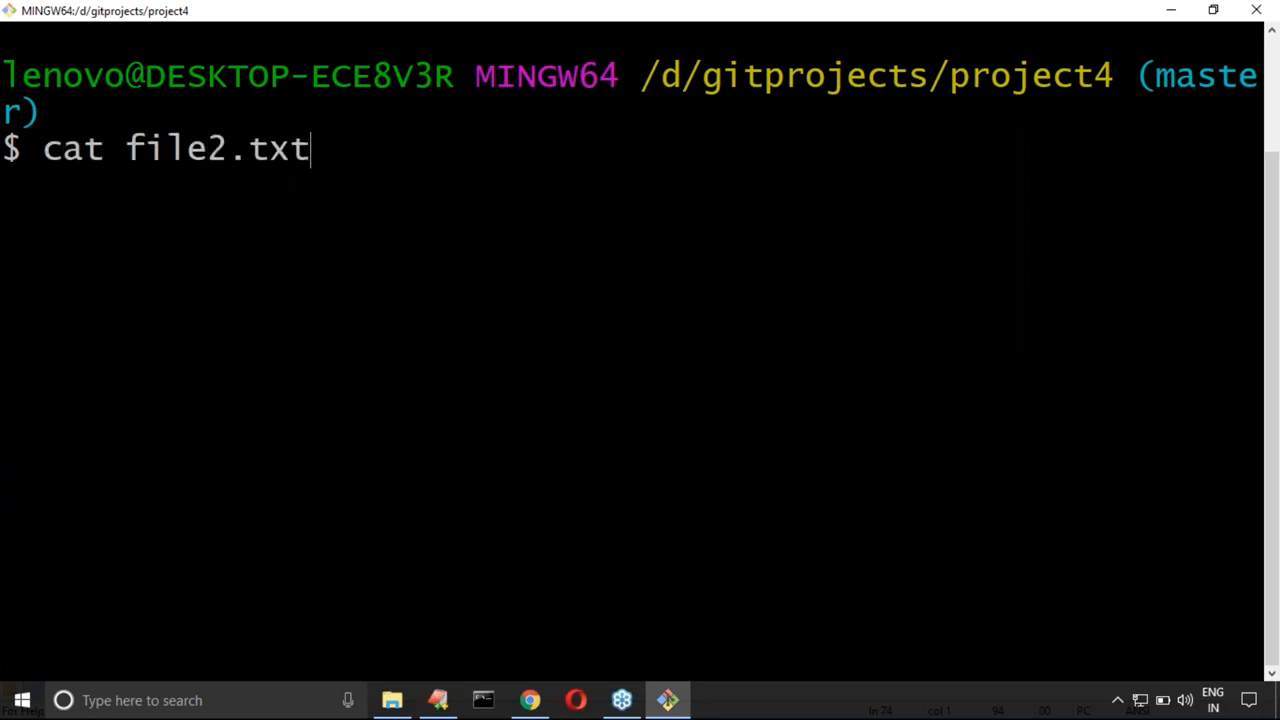
key(Return)
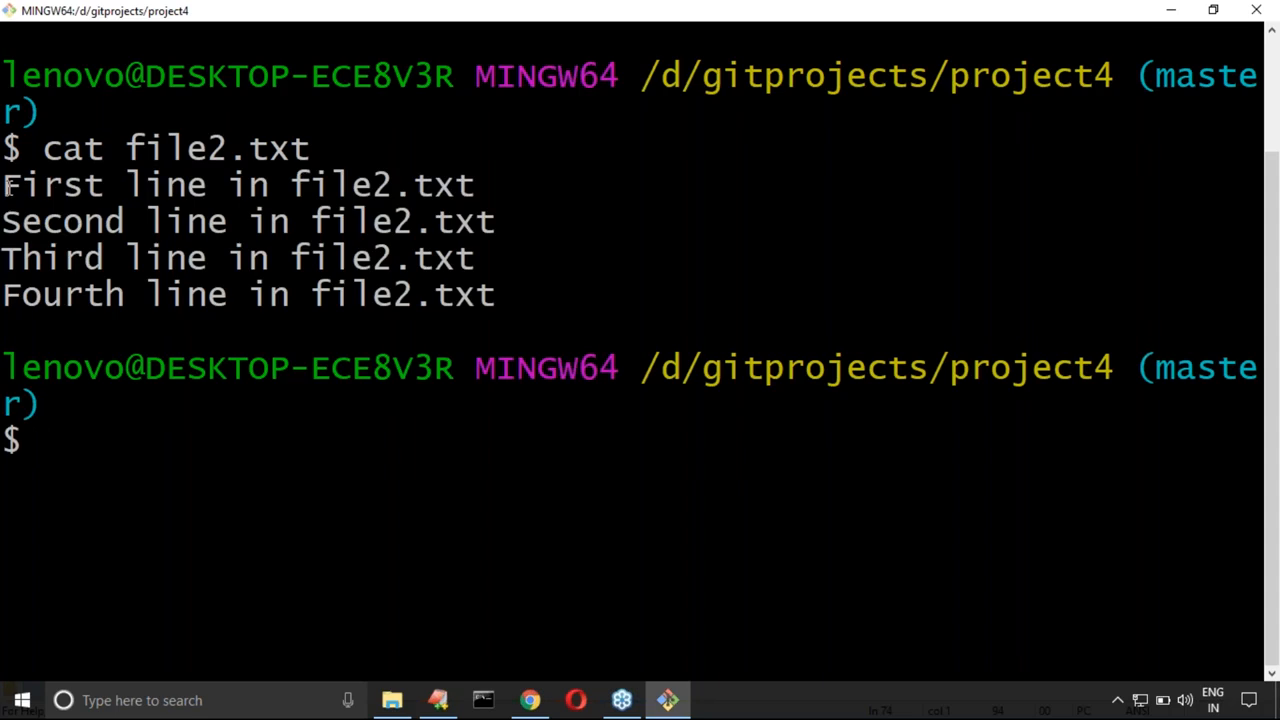
drag(8, 188, 500, 294)
Step: Clear the terminal and stage all changes in project4 with git add
click(187, 418)
key(ctrl+l)
text(git add .)
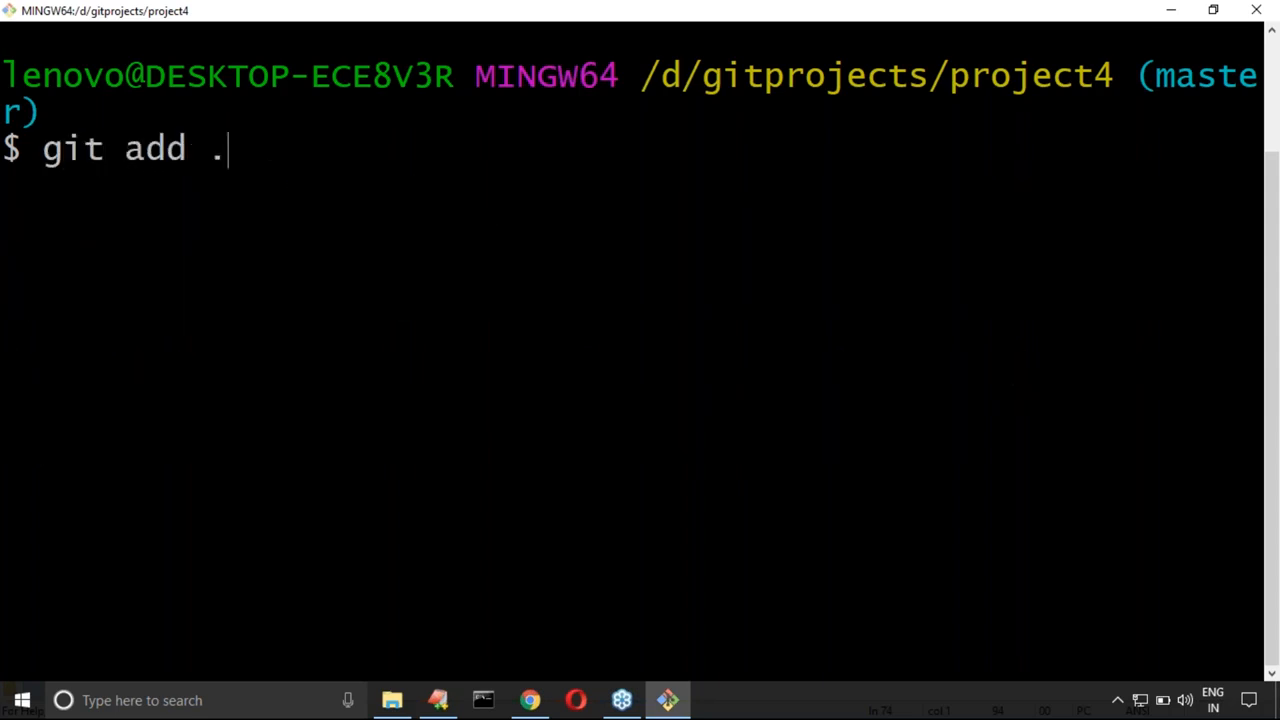
key(Return)
Step: Commit the staged changes with the message 'file1 contains 6 lines and file2 contains 4 lines'
text(git commit -m ')
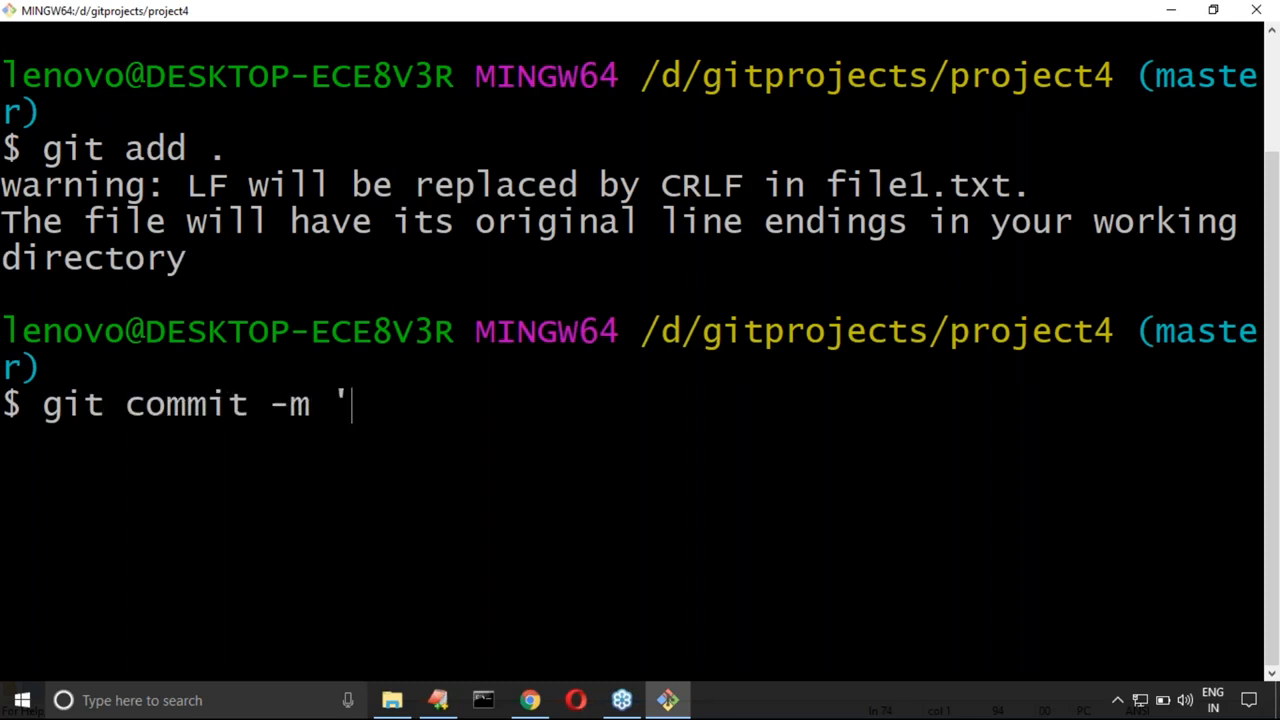
text(file1 conta)
key(BackSpace)
key(BackSpace)
text(ntainls)
key(BackSpace)
key(BackSpace)
text(s 6 )
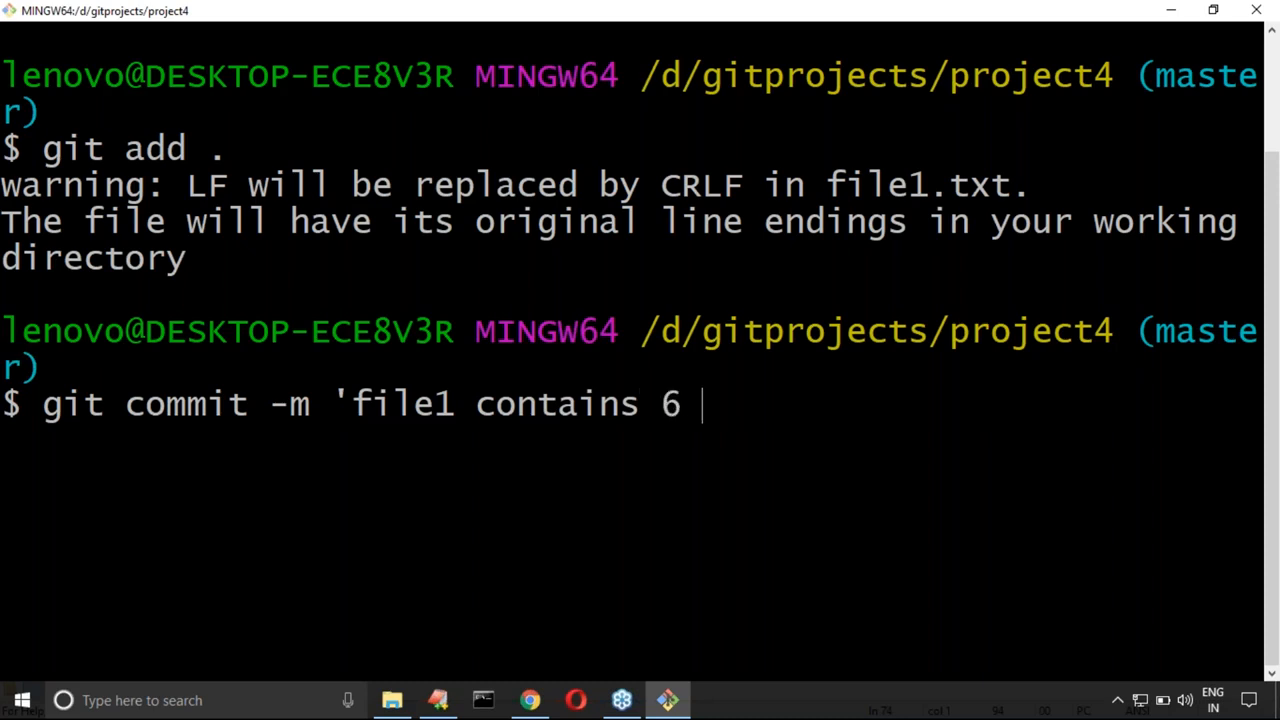
text(lines and file)
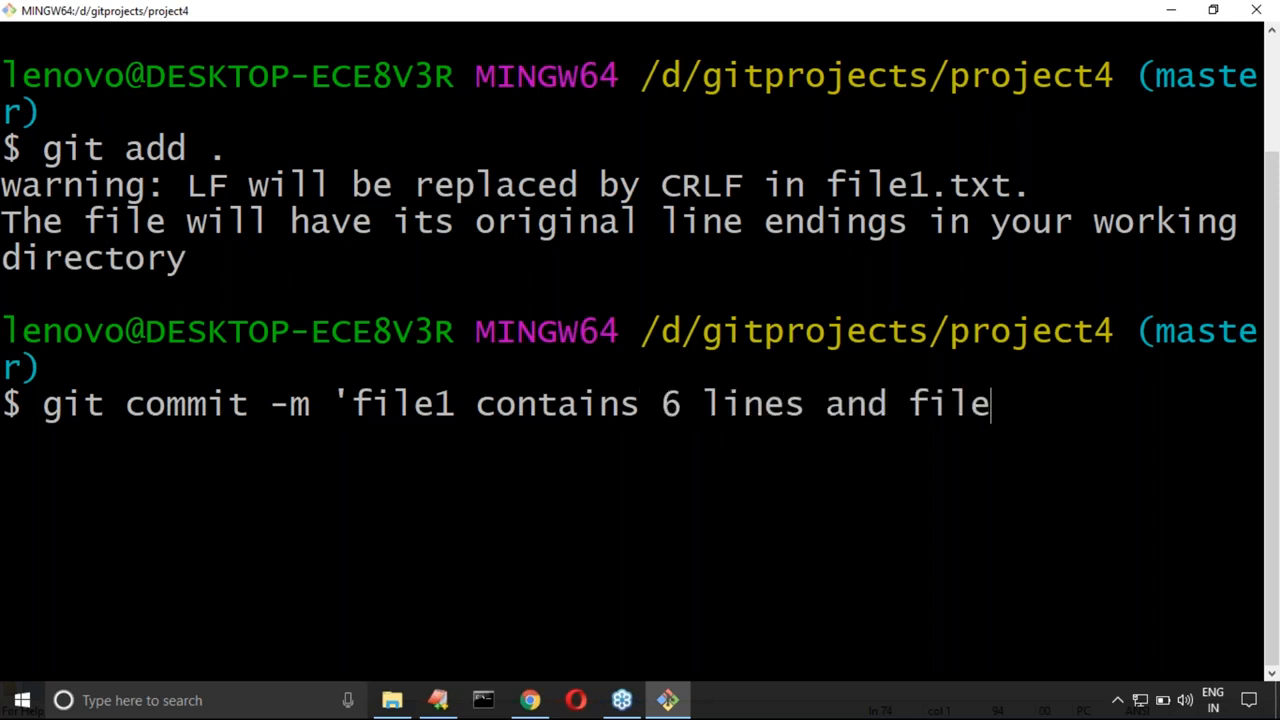
text(2 contains )
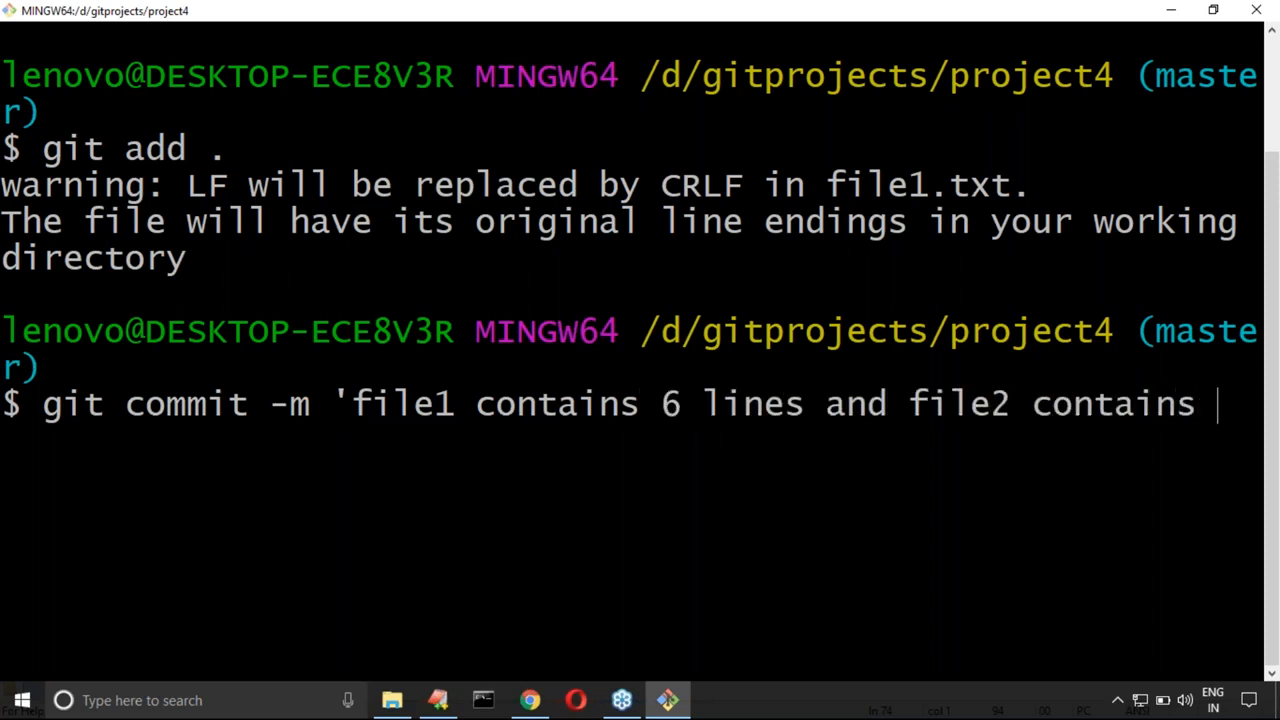
text(4 lines)
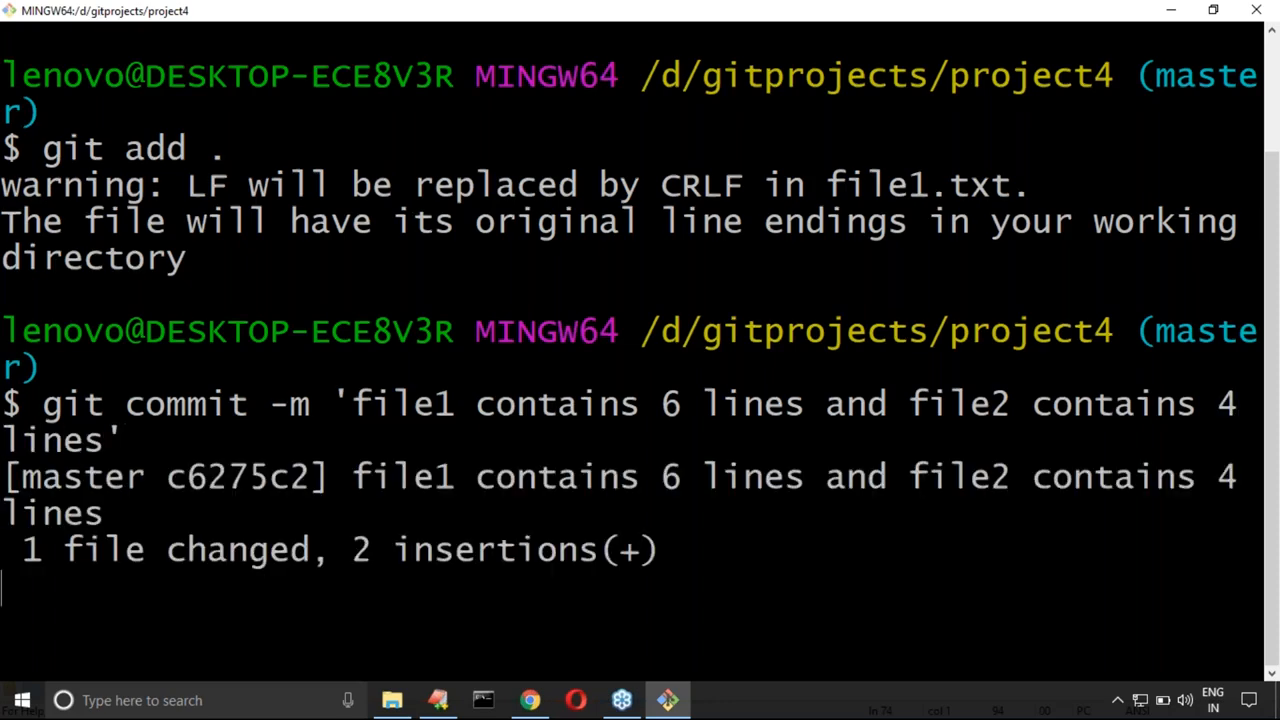
Step: Clear the terminal, append "seventh line in file1.txt" as the last line of file1.txt in vi, and save and quit
key(ctrl+l)
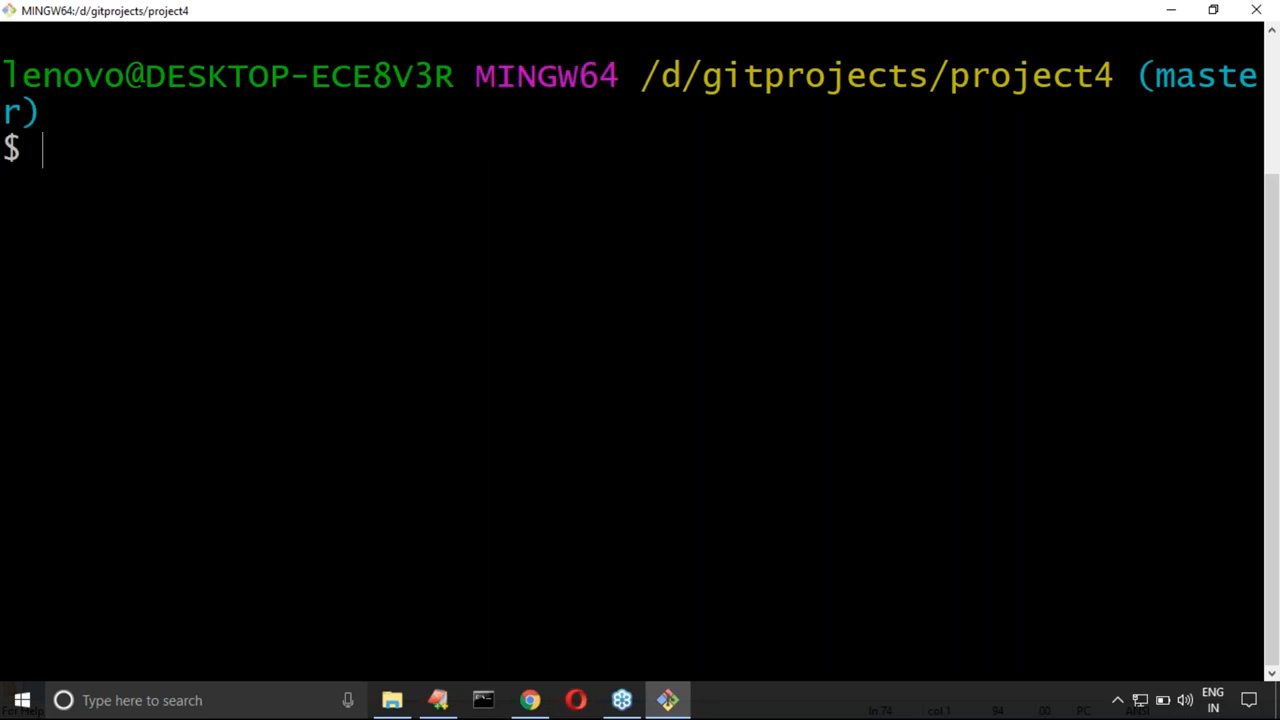
text(vi file1.txt)
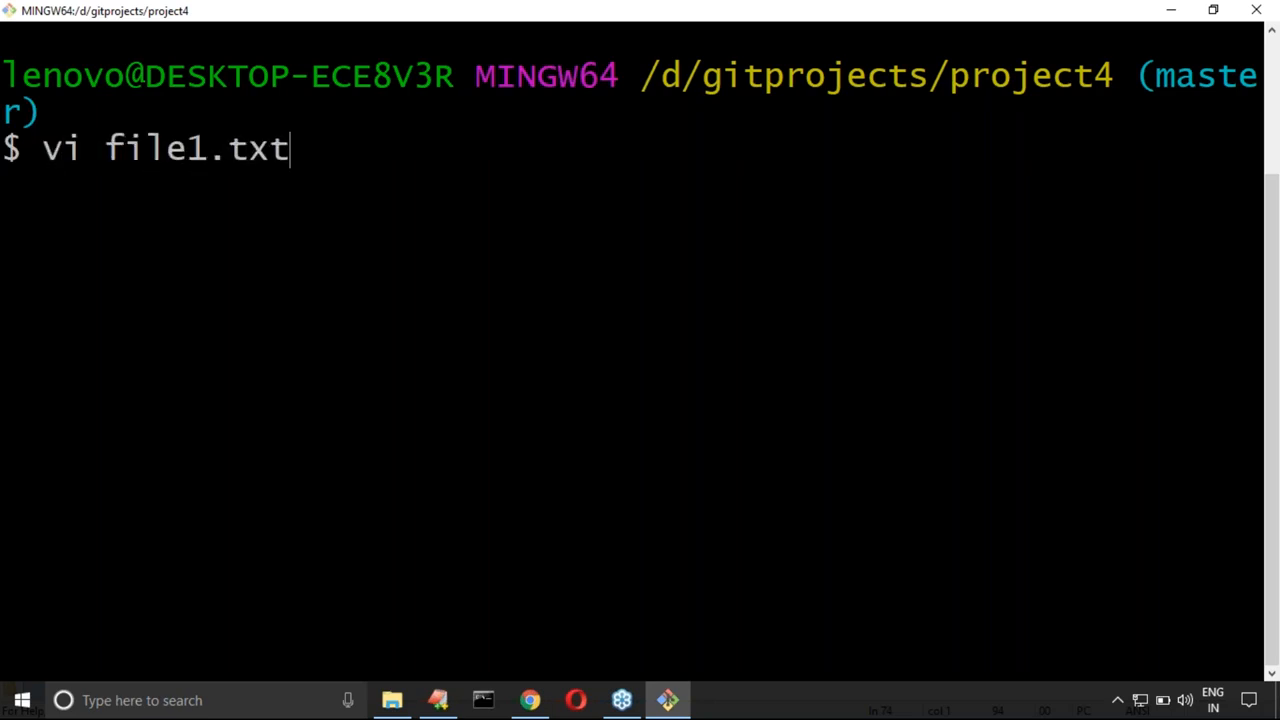
key(Return)
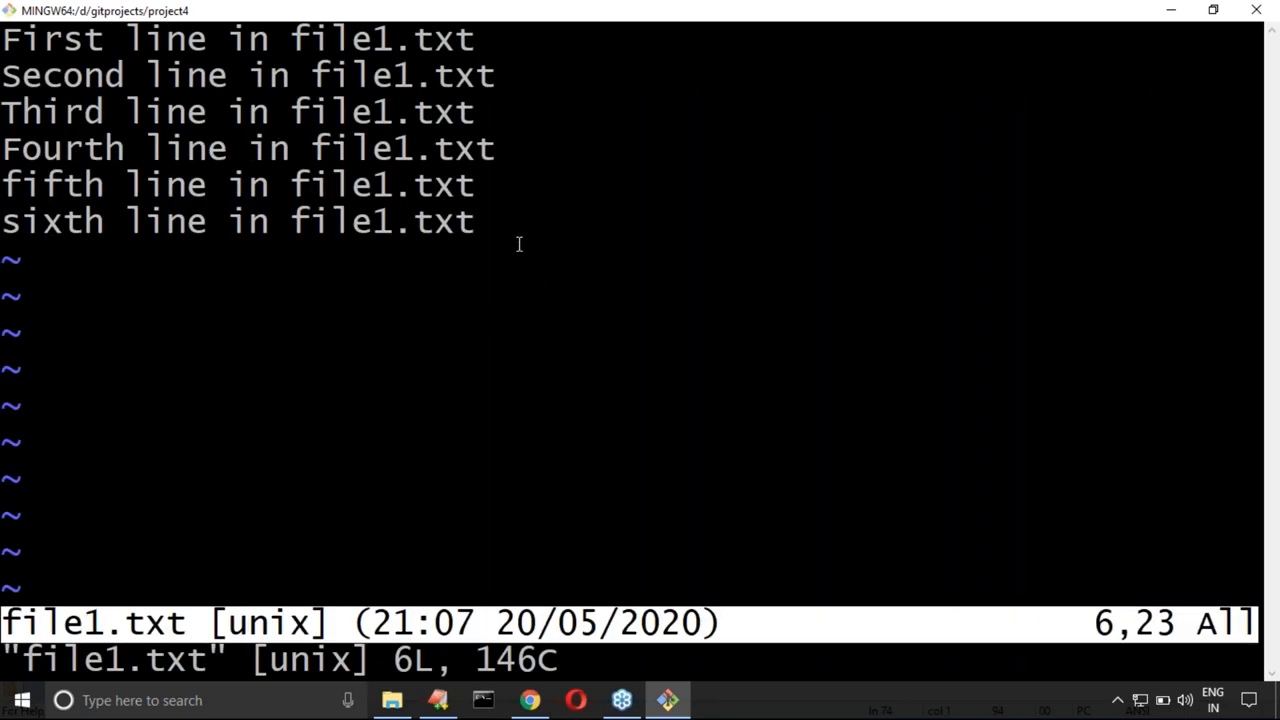
key(a)
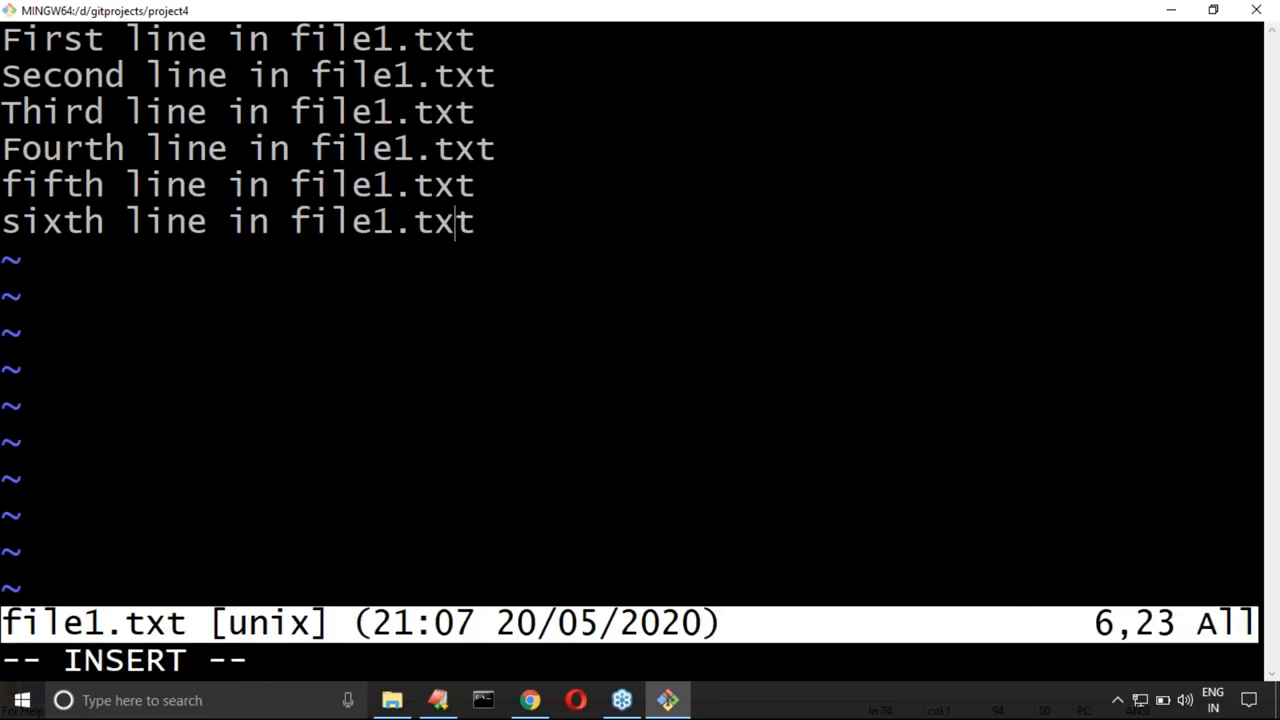
key(Return)
text(seve)
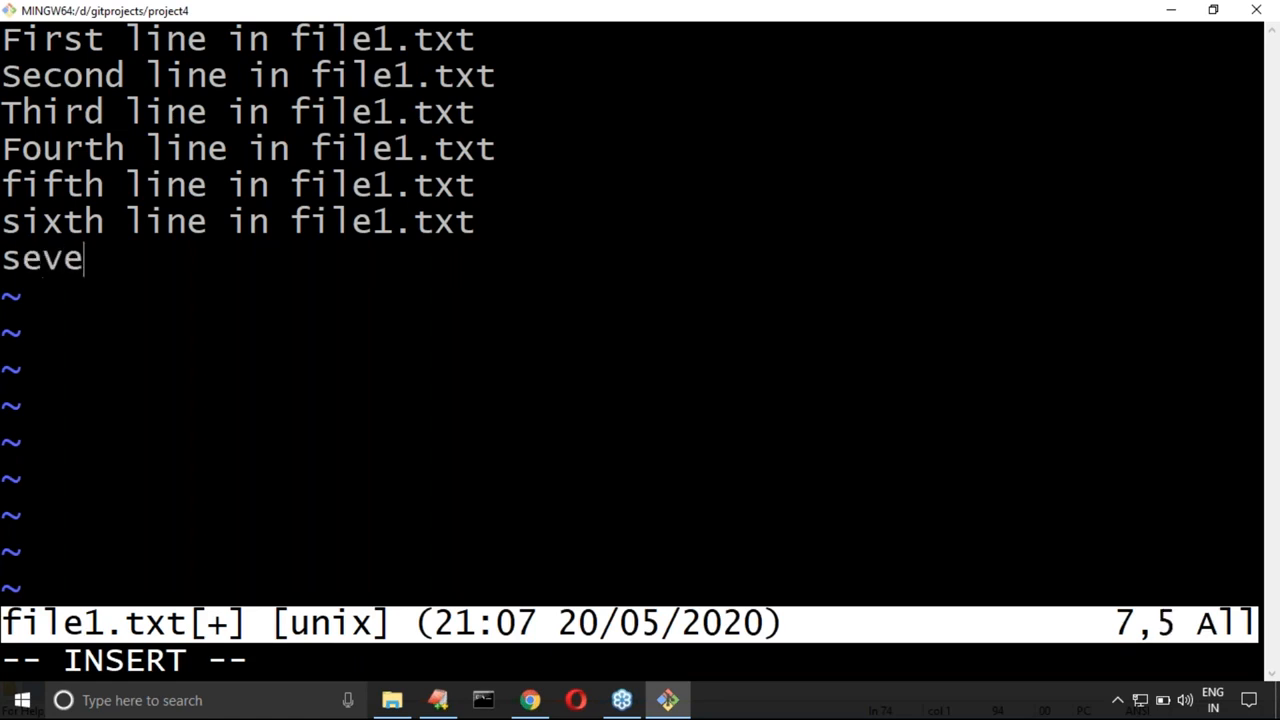
text(nth line in file)
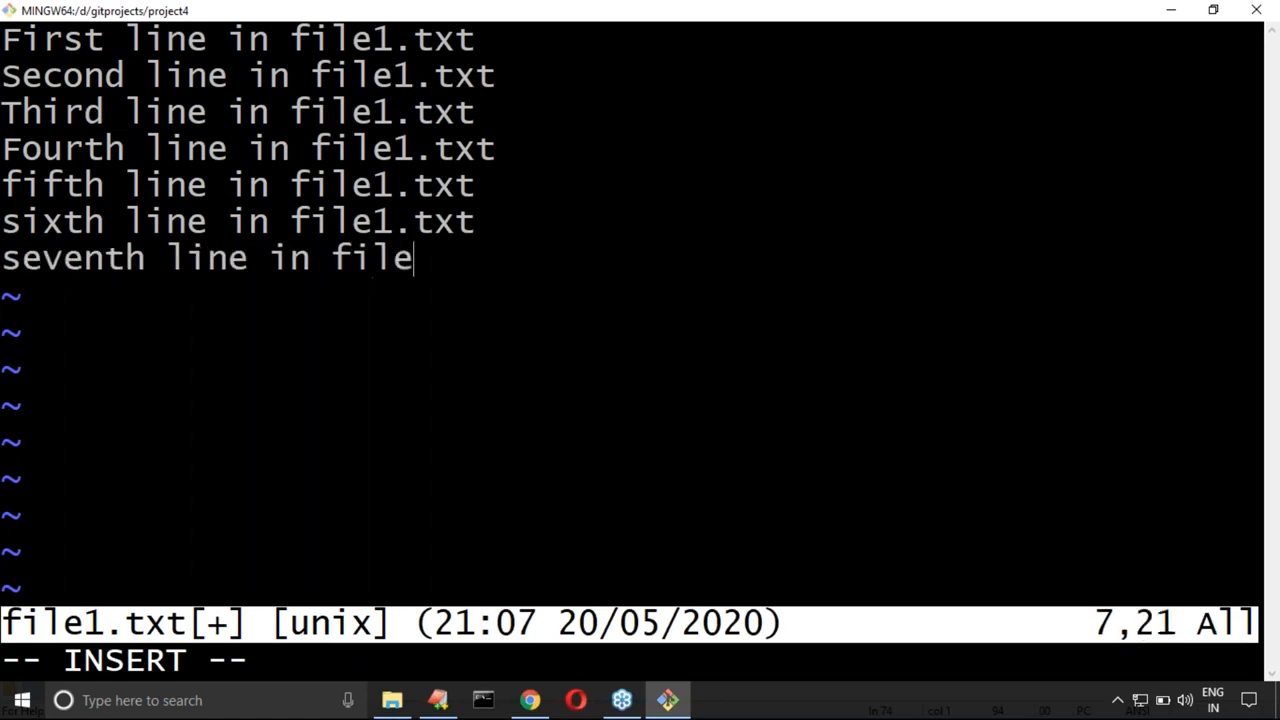
text(1.txt)
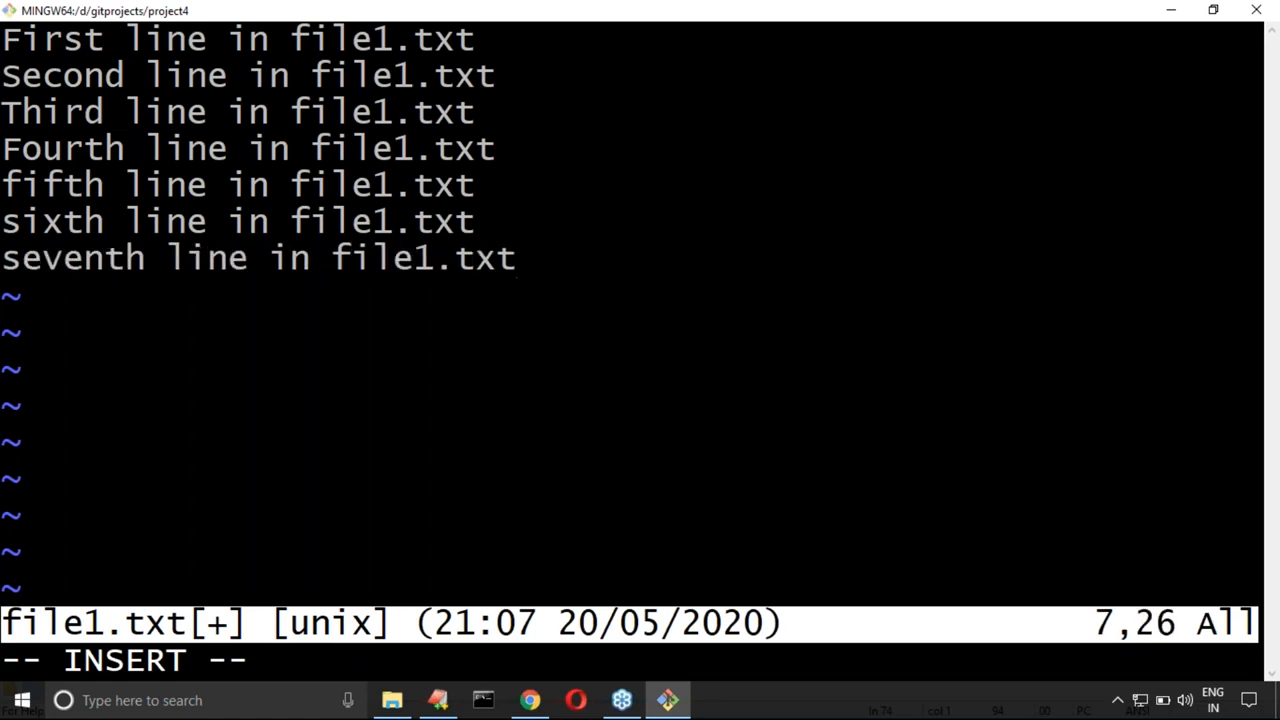
key(Escape)
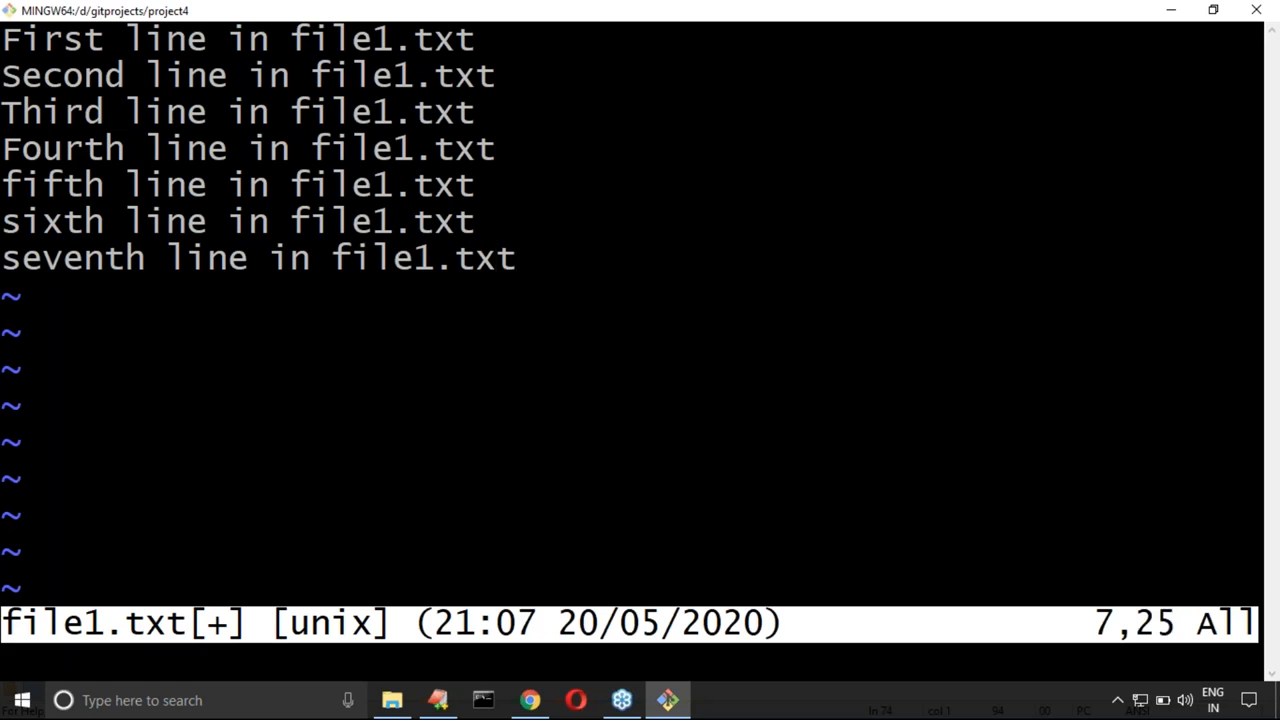
text(:wq)
key(Return)
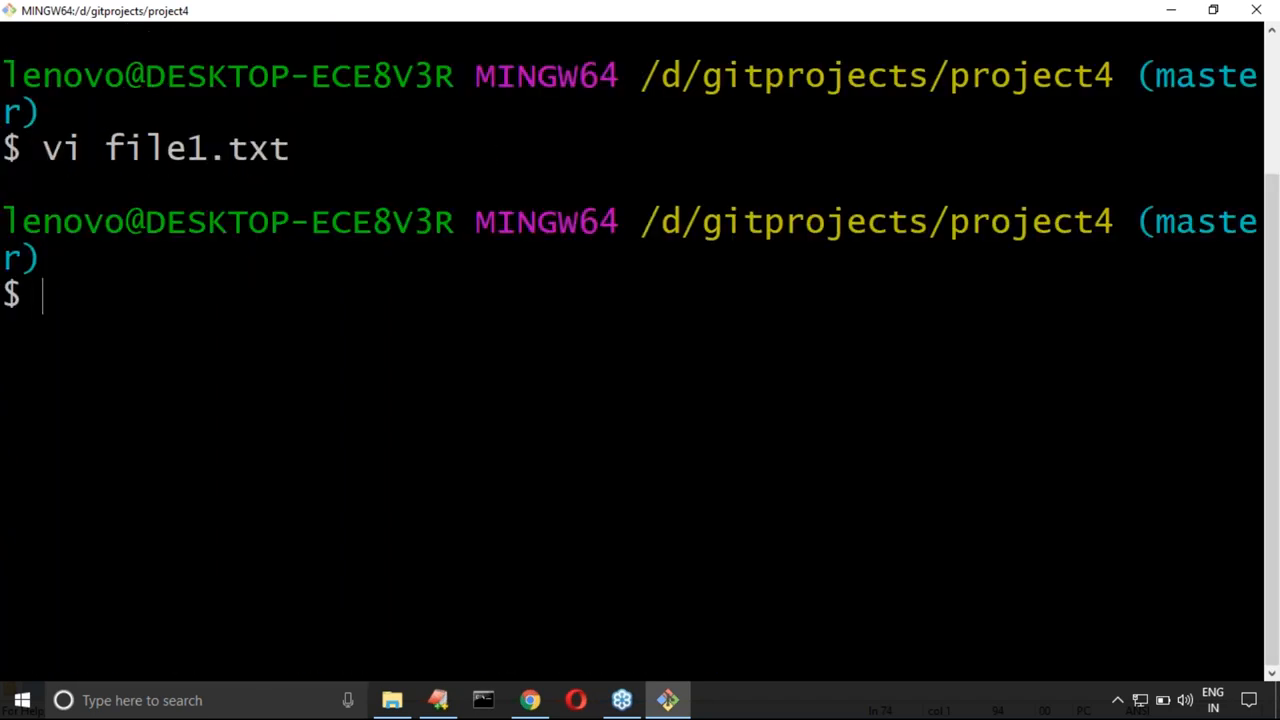
Step: Stage the edited file with git add file1.txt
text(git add file1.txt)
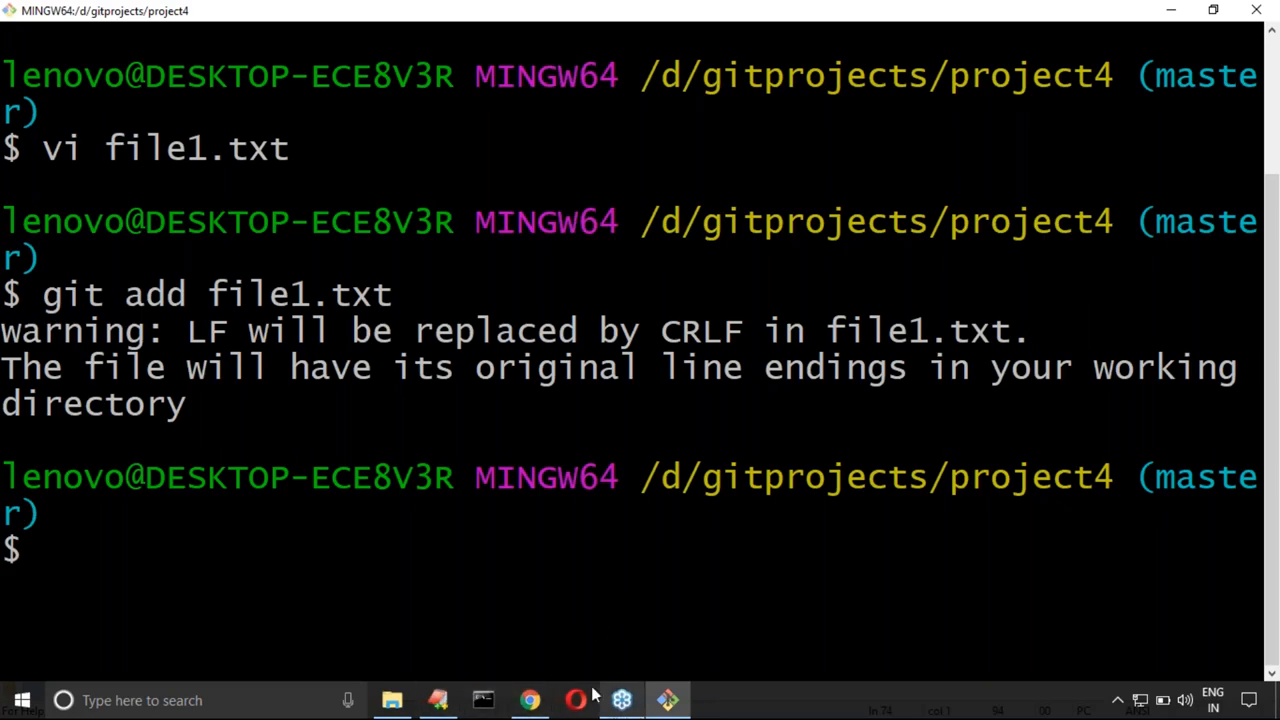
Step: Switch to the desktop, open xp paint, and set the Line tool to the second-thickest width
key(super+d)
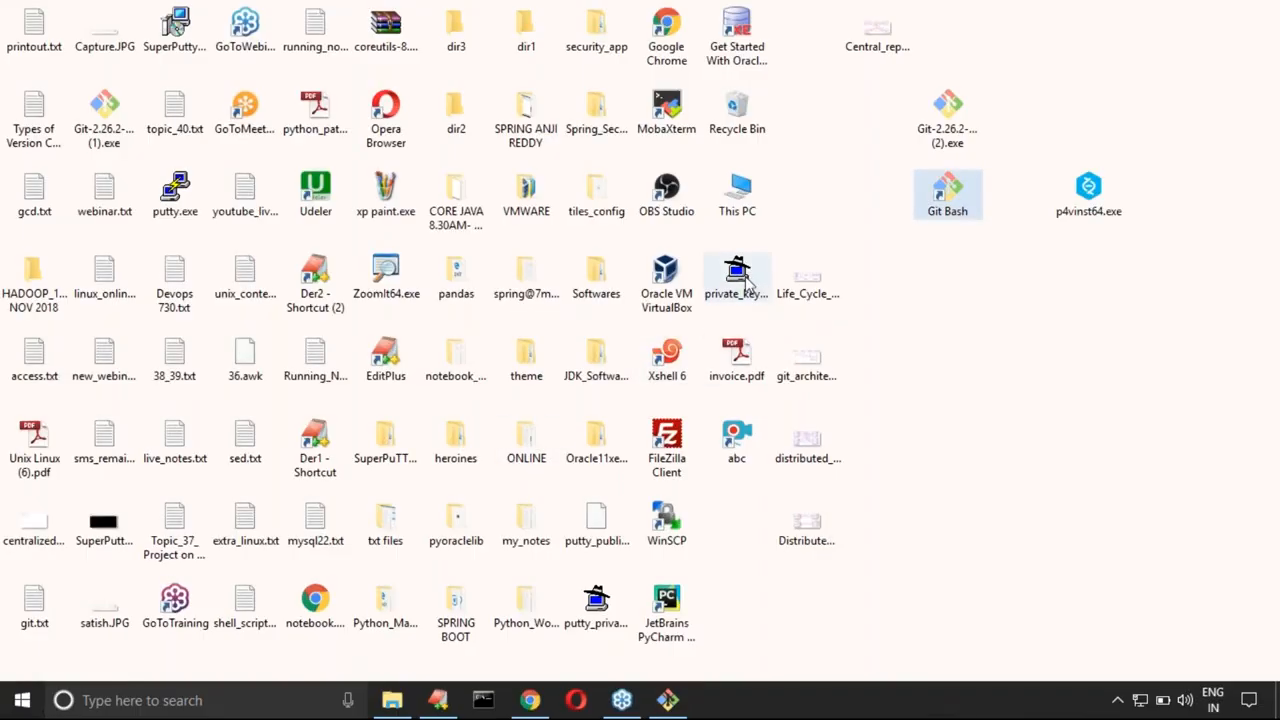
click(366, 203)
double_click(366, 203)
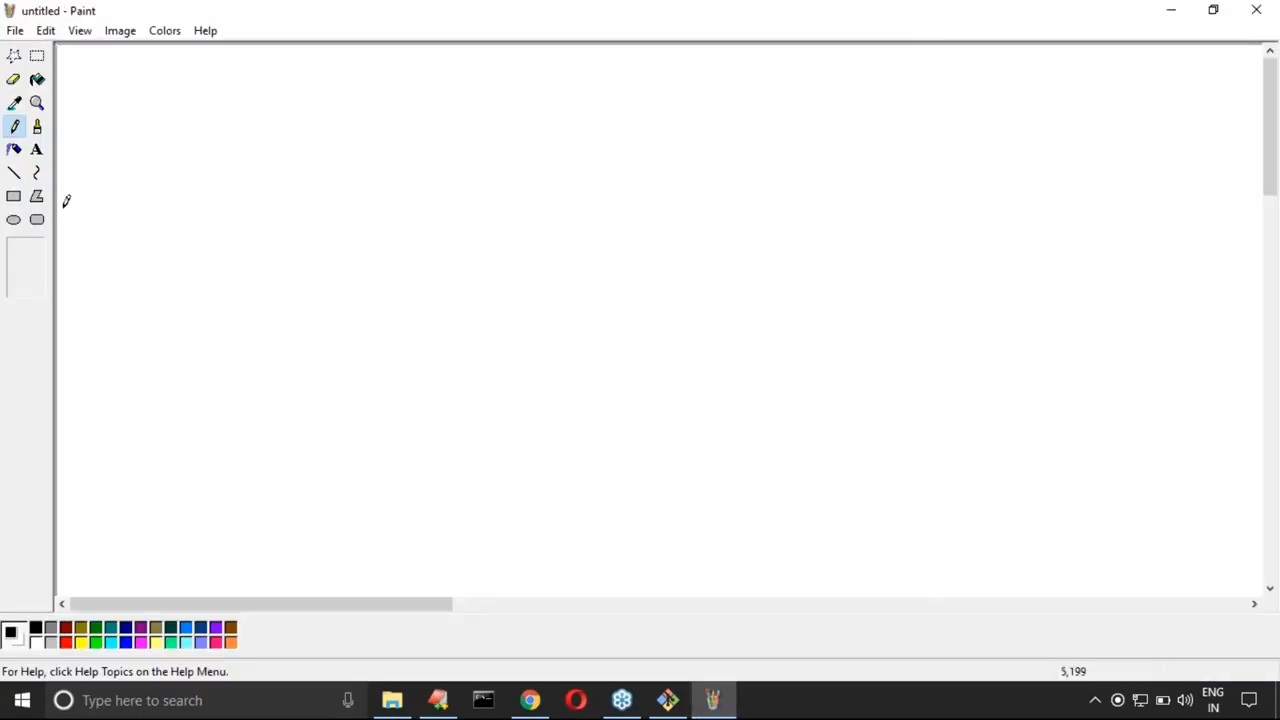
click(14, 172)
click(26, 279)
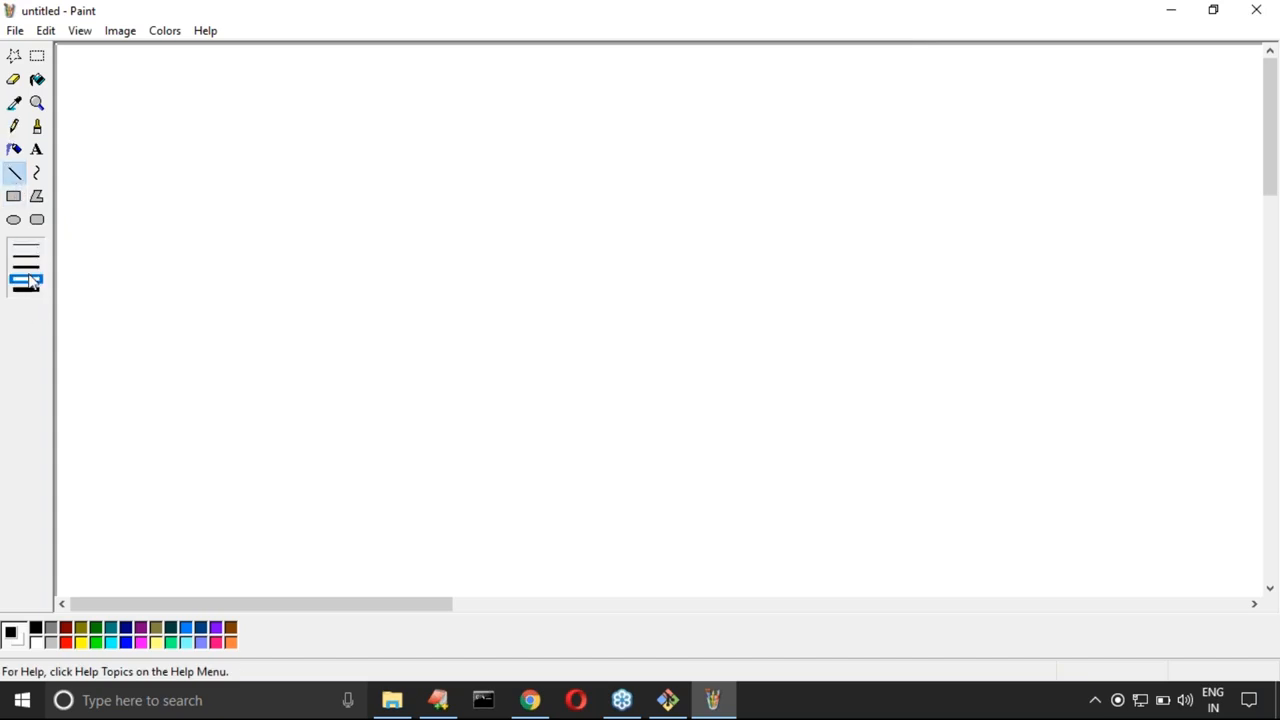
Step: Draw three separate unfilled squares in a row across the upper canvas, undoing the extra rectangle inside the third
click(14, 196)
mouse_move(158, 129)
mouse_down()
mouse_move(317, 331)
mouse_move(371, 363)
mouse_move(372, 342)
mouse_up()
drag(628, 122, 836, 336)
drag(1013, 116, 1209, 334)
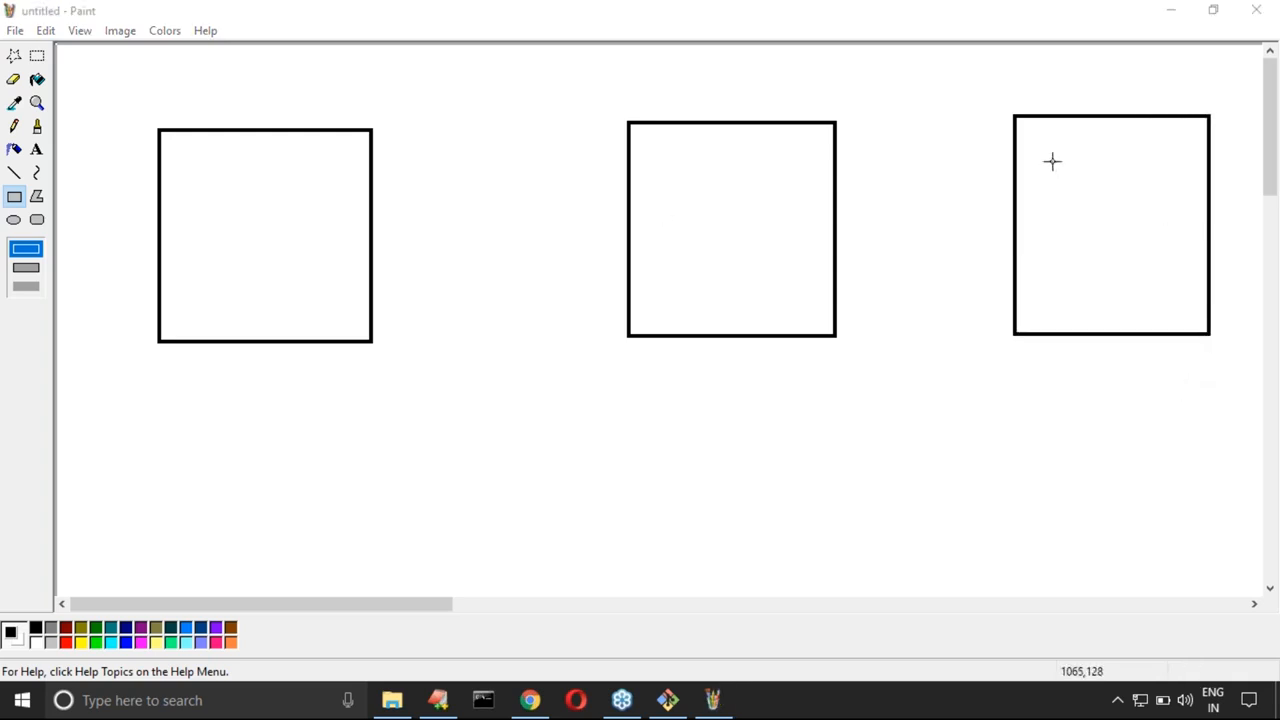
drag(1028, 133, 1154, 294)
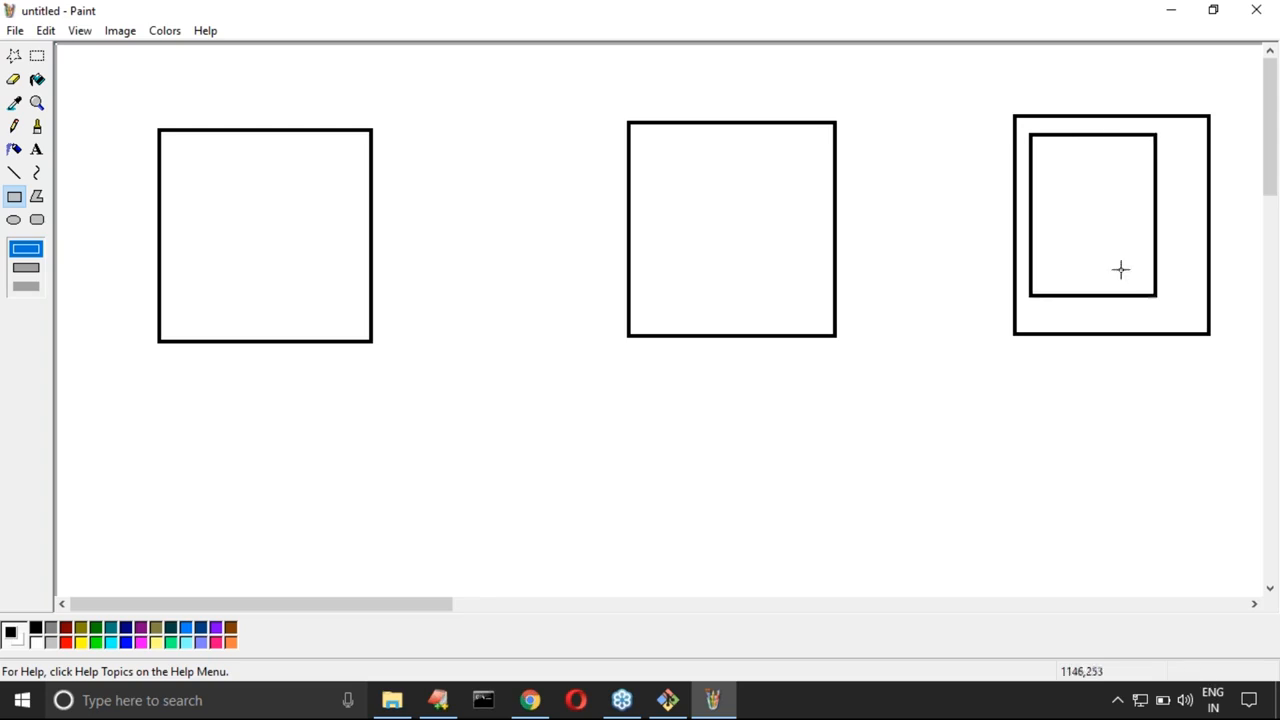
key(ctrl+z)
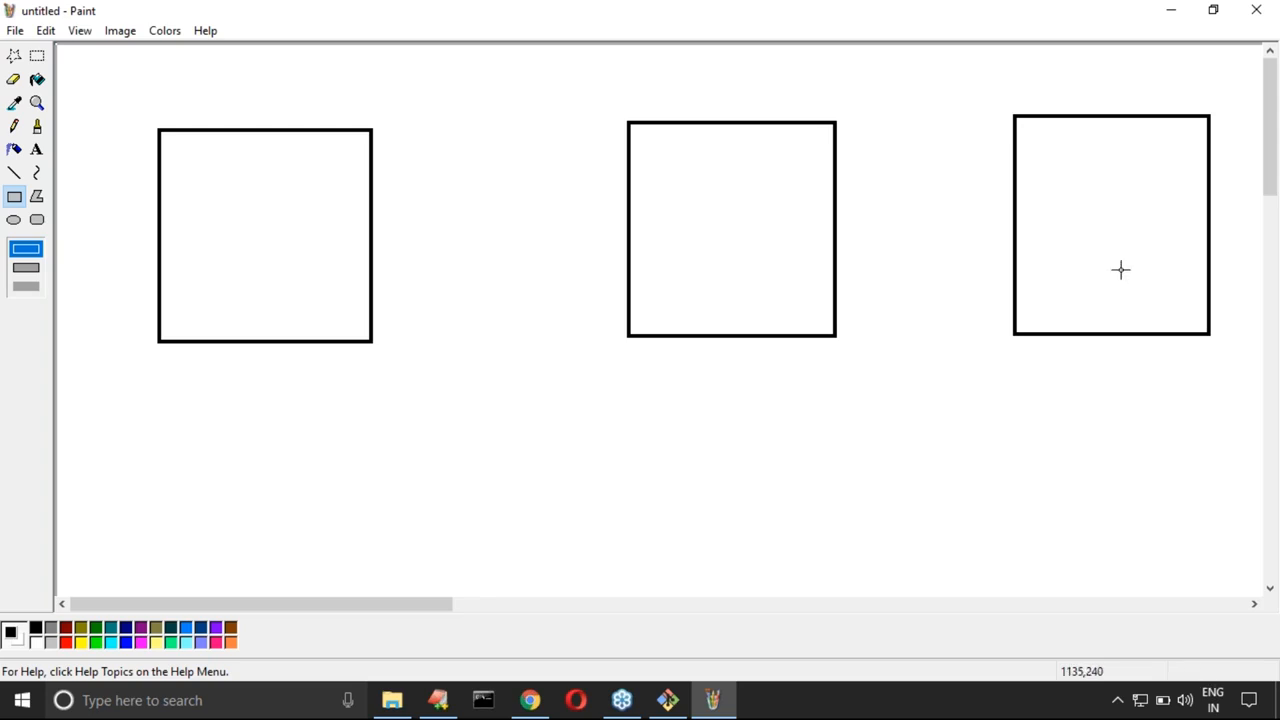
Step: Add a text box inside the rightmost square with the line "file1-->6li"
click(37, 149)
drag(1028, 130, 1156, 293)
text(fil)
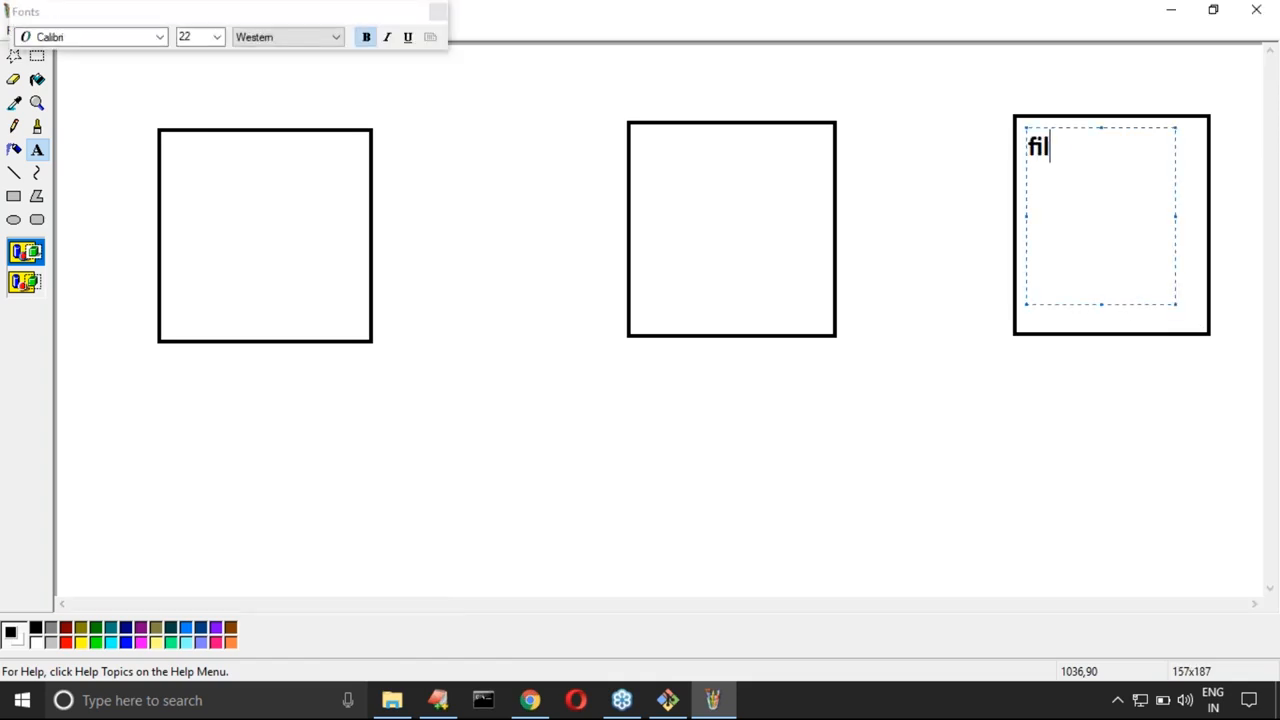
text(e1-->6lines)
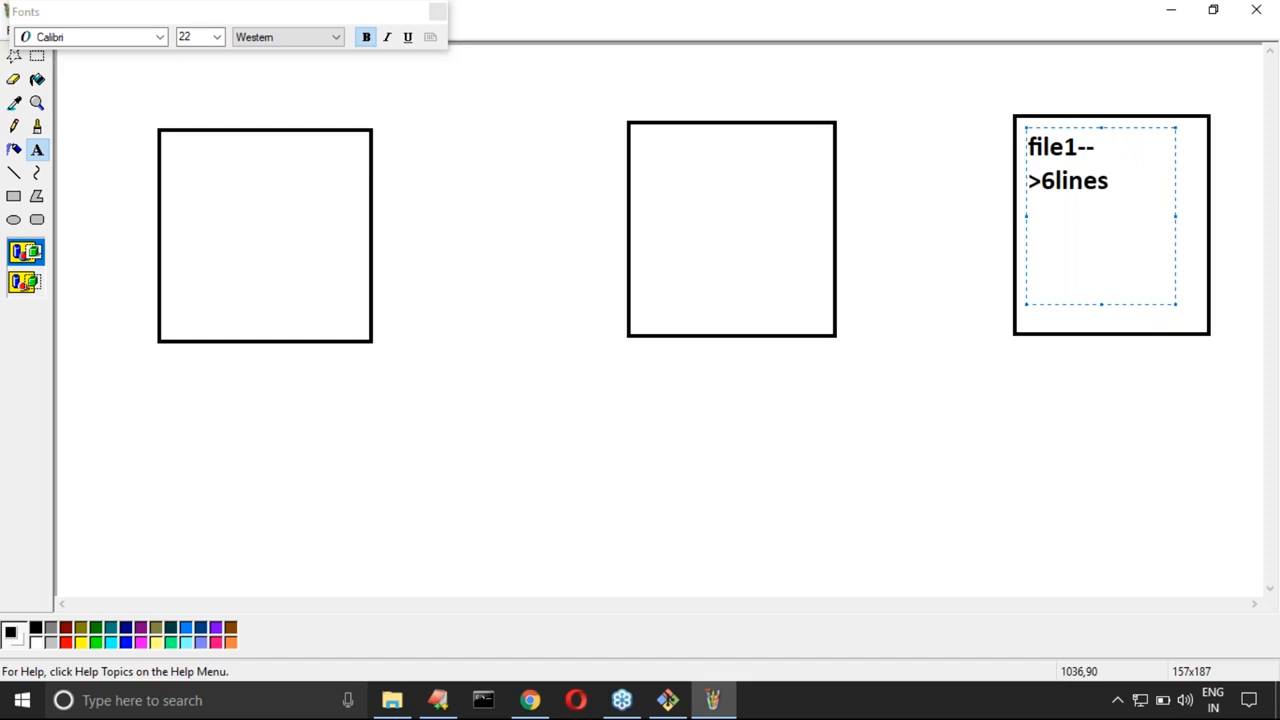
key(BackSpace)
key(BackSpace)
key(BackSpace)
key(BackSpace)
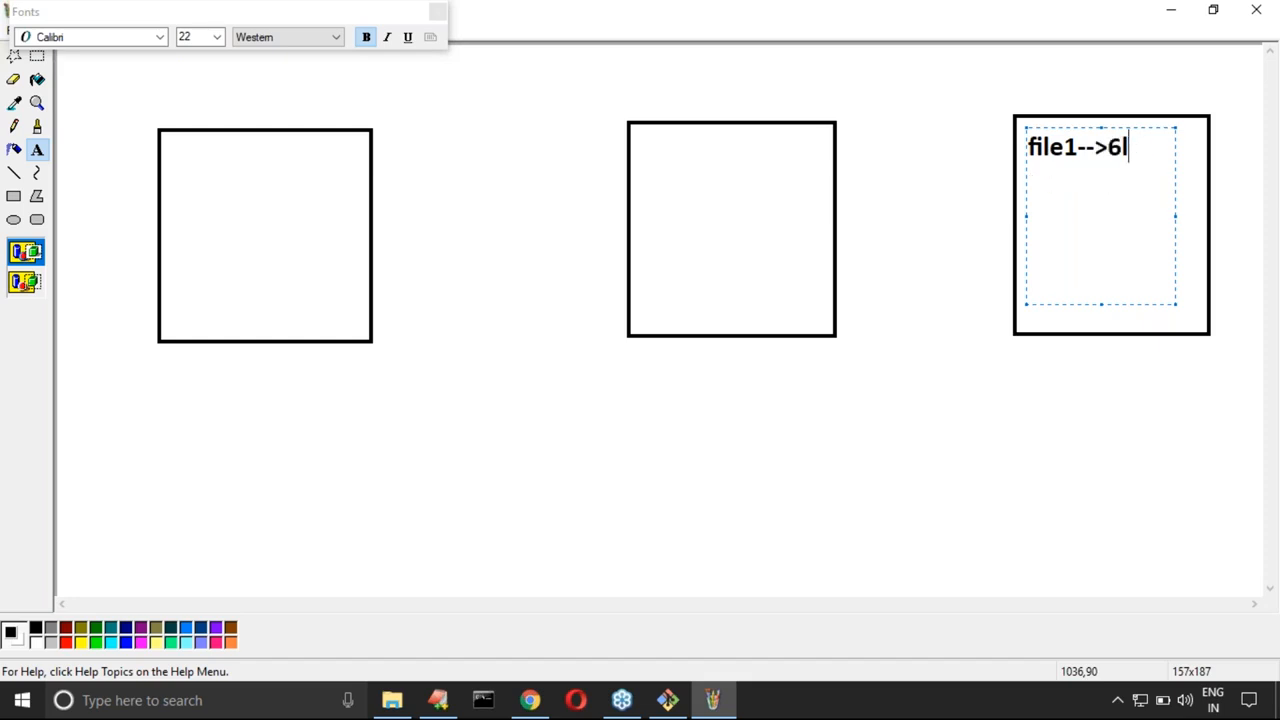
text(in)
key(BackSpace)
Step: Add "file2-->4li" as the second line of the rightmost square's text and finish the text box
key(Return)
text(file2-->3)
key(BackSpace)
text(4li)
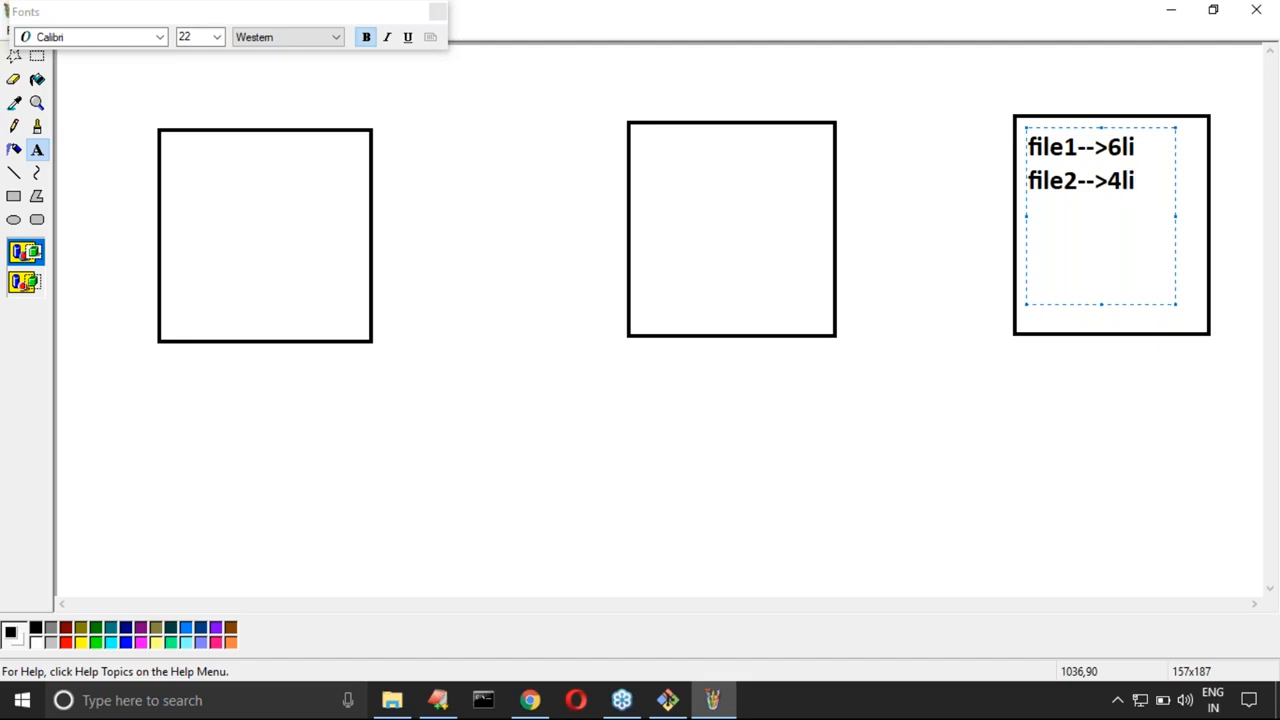
click(960, 390)
Step: Add a text box inside the middle square with the text "file1-->7lines", widening it to fit on one line
drag(648, 194, 797, 269)
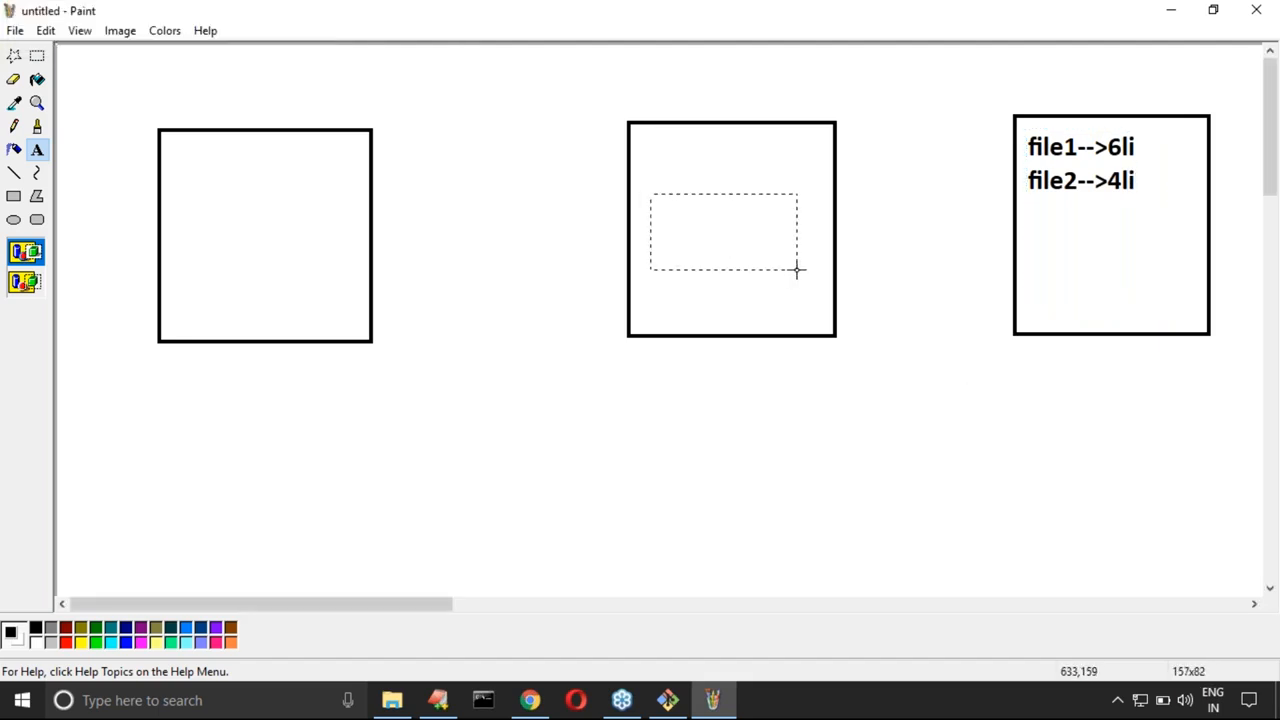
text(file)
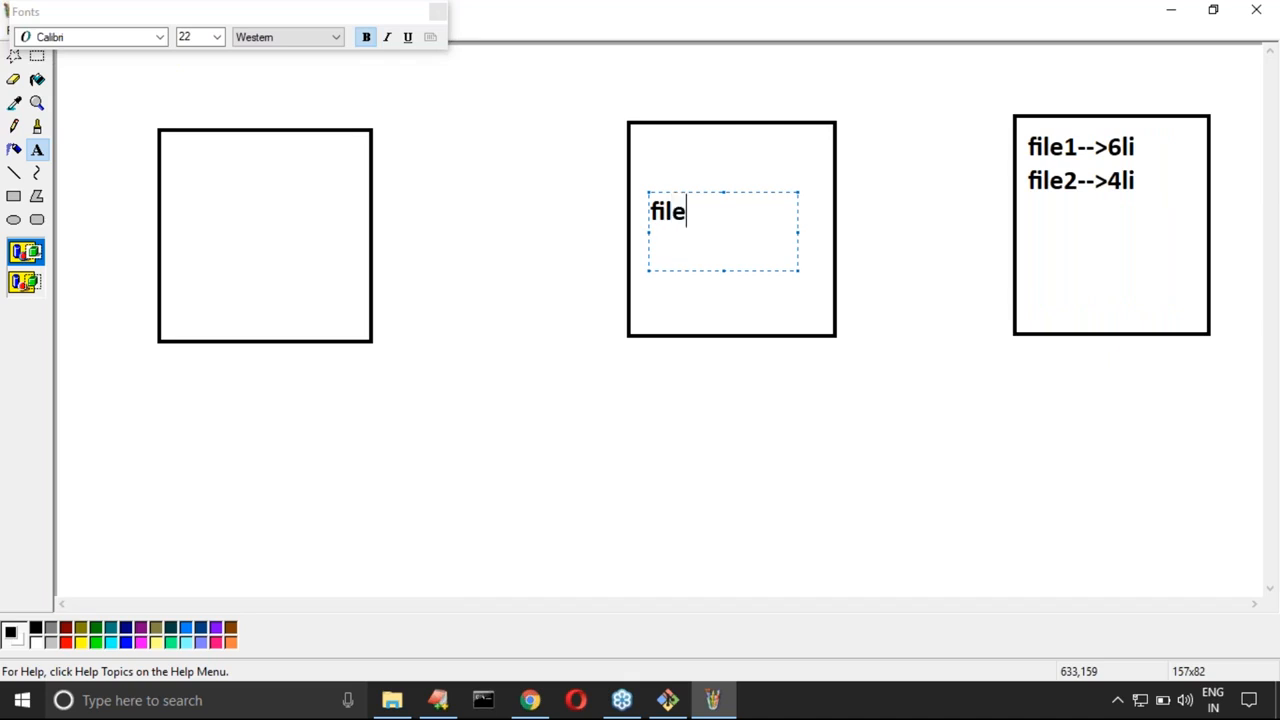
text(1-->7lines)
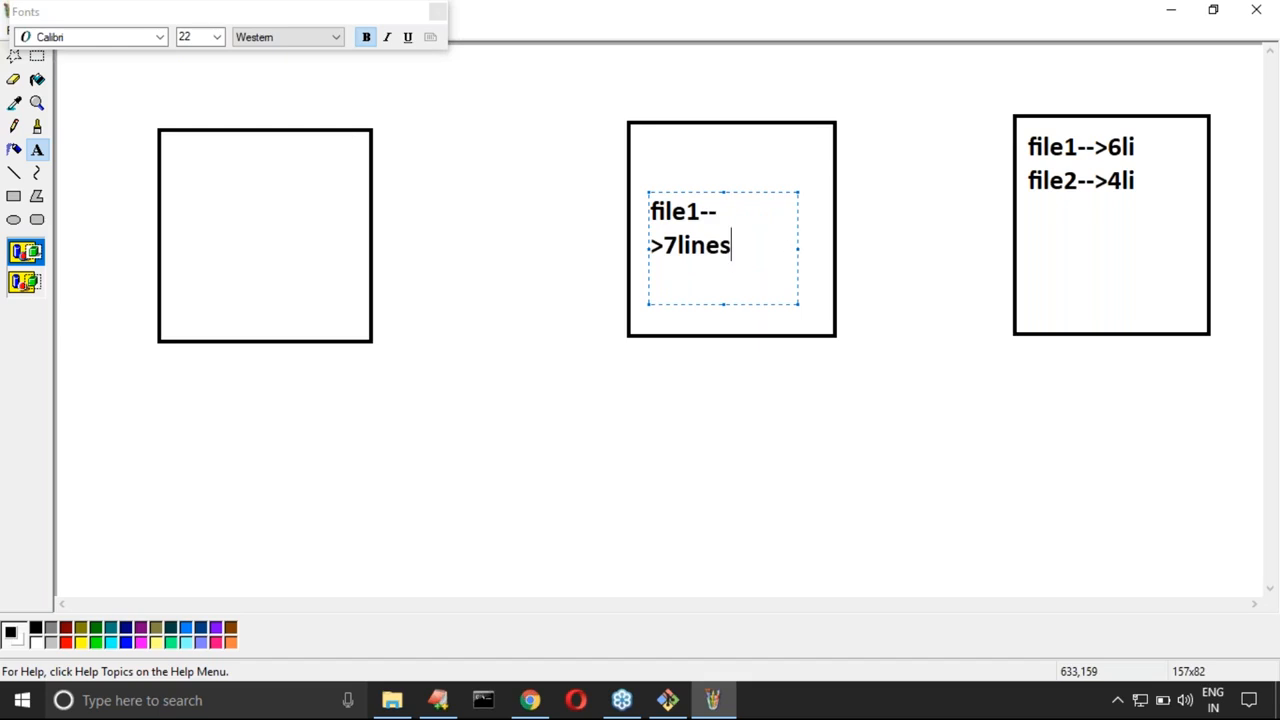
drag(798, 248, 823, 246)
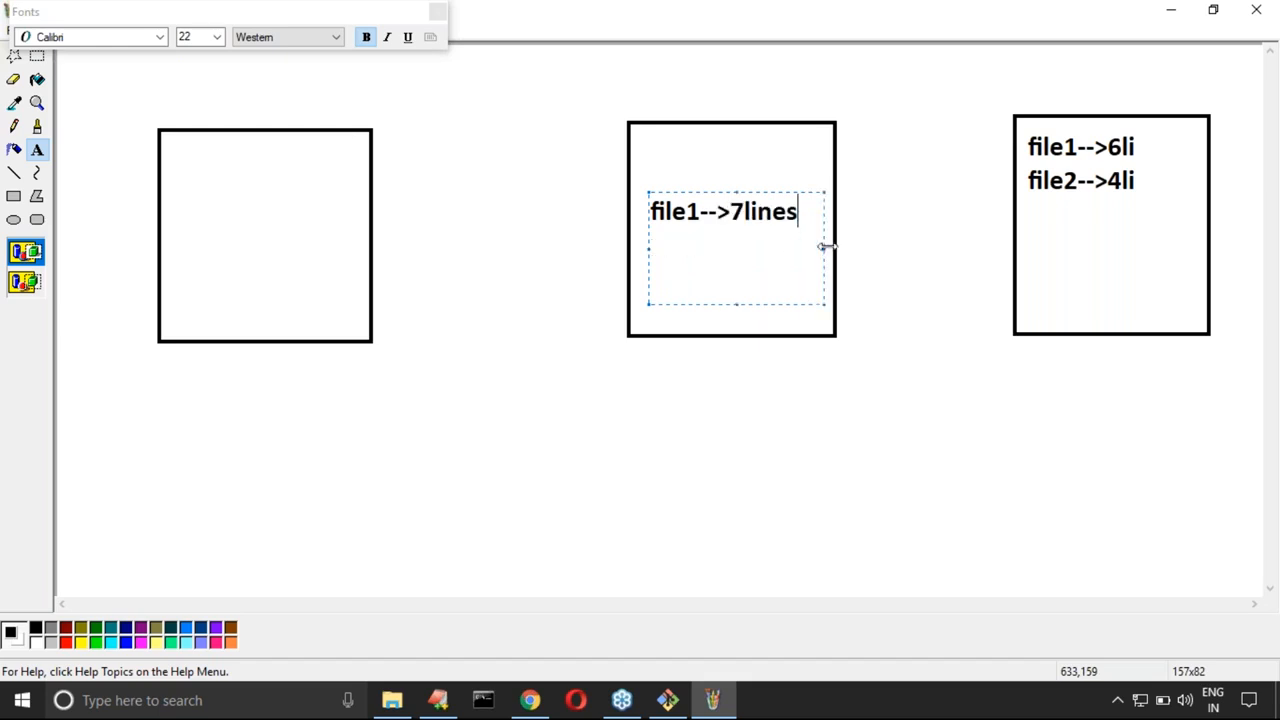
click(293, 476)
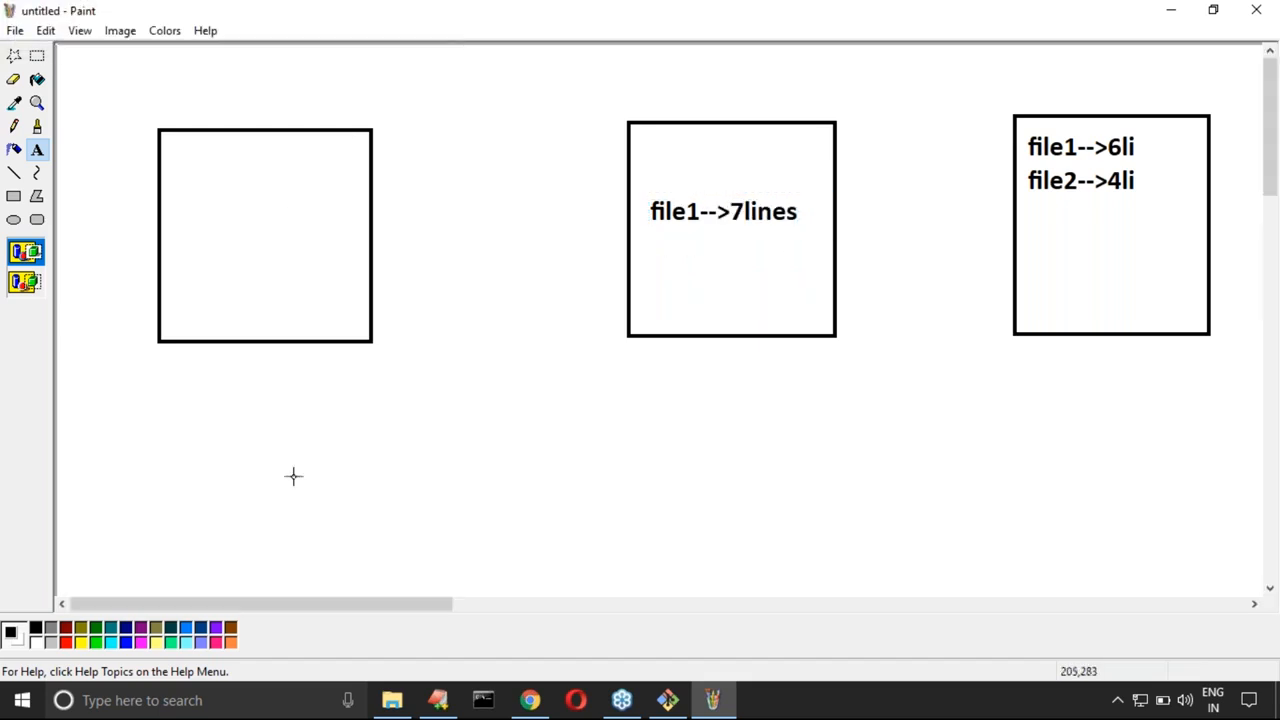
Step: Switch to the Git Bash terminal, clear the screen and open file1.txt in vi
click(667, 700)
key(ctrl+l)
text(vi file1.txt)
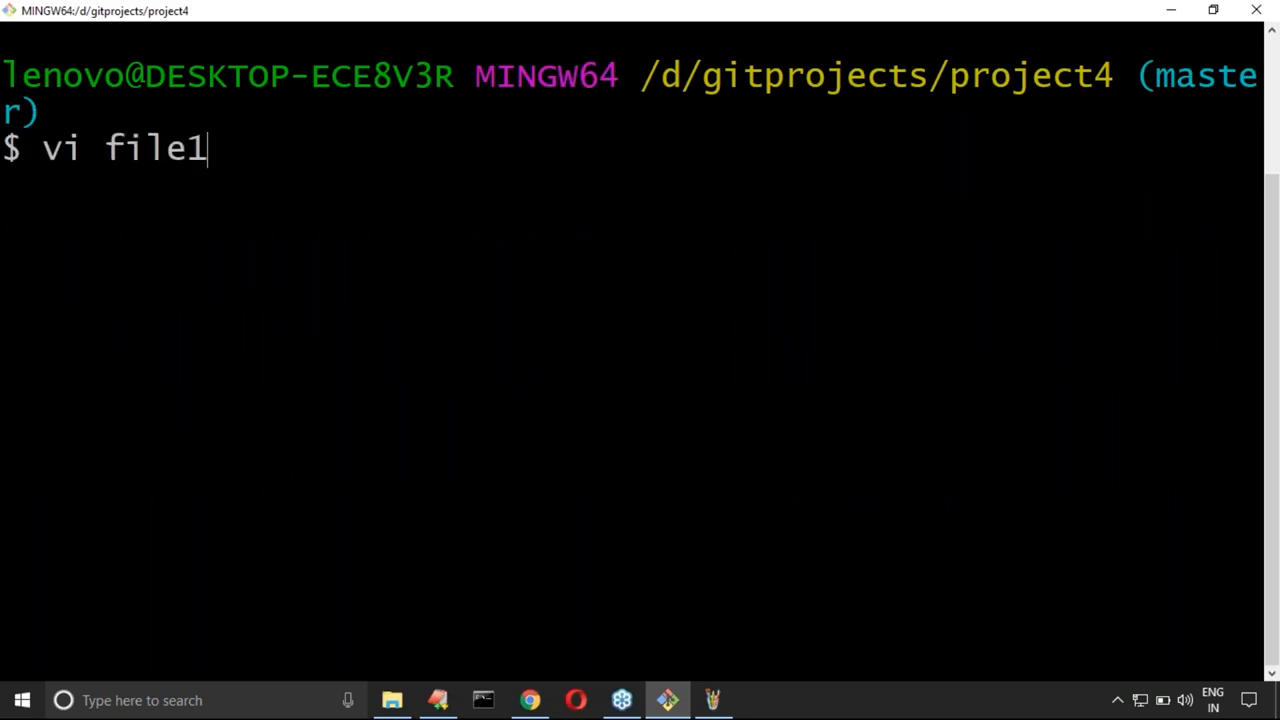
key(Return)
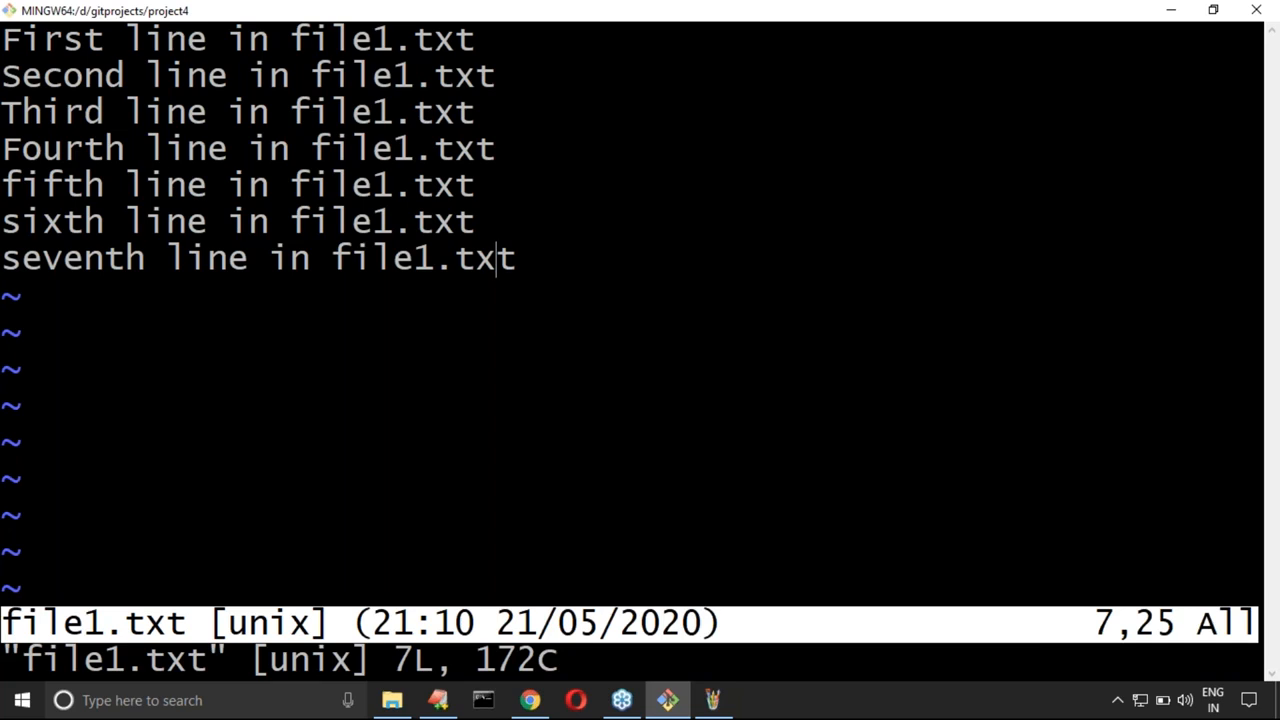
Step: Append "eighth line in file1.txt" as a new last line of the file, then save and quit vi
key(a)
key(Return)
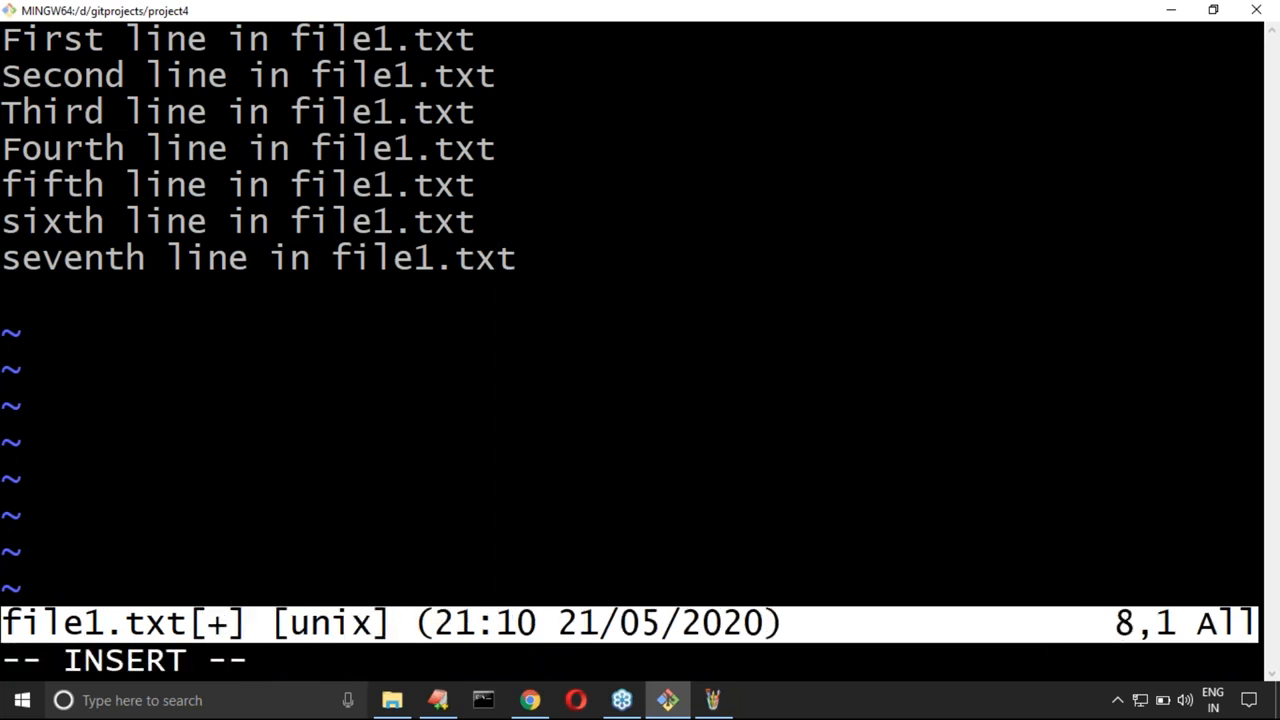
text(eigth)
text(ine)
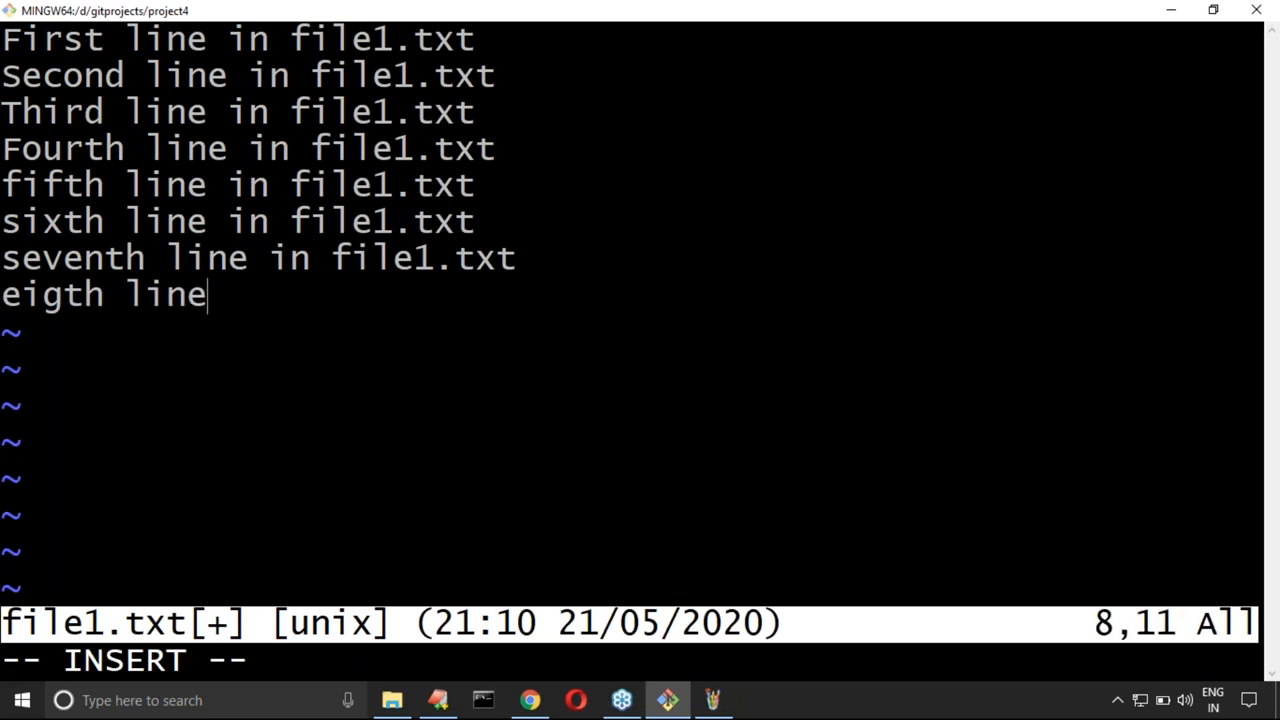
key(BackSpace)
key(BackSpace)
key(BackSpace)
key(BackSpace)
key(BackSpace)
key(BackSpace)
key(BackSpace)
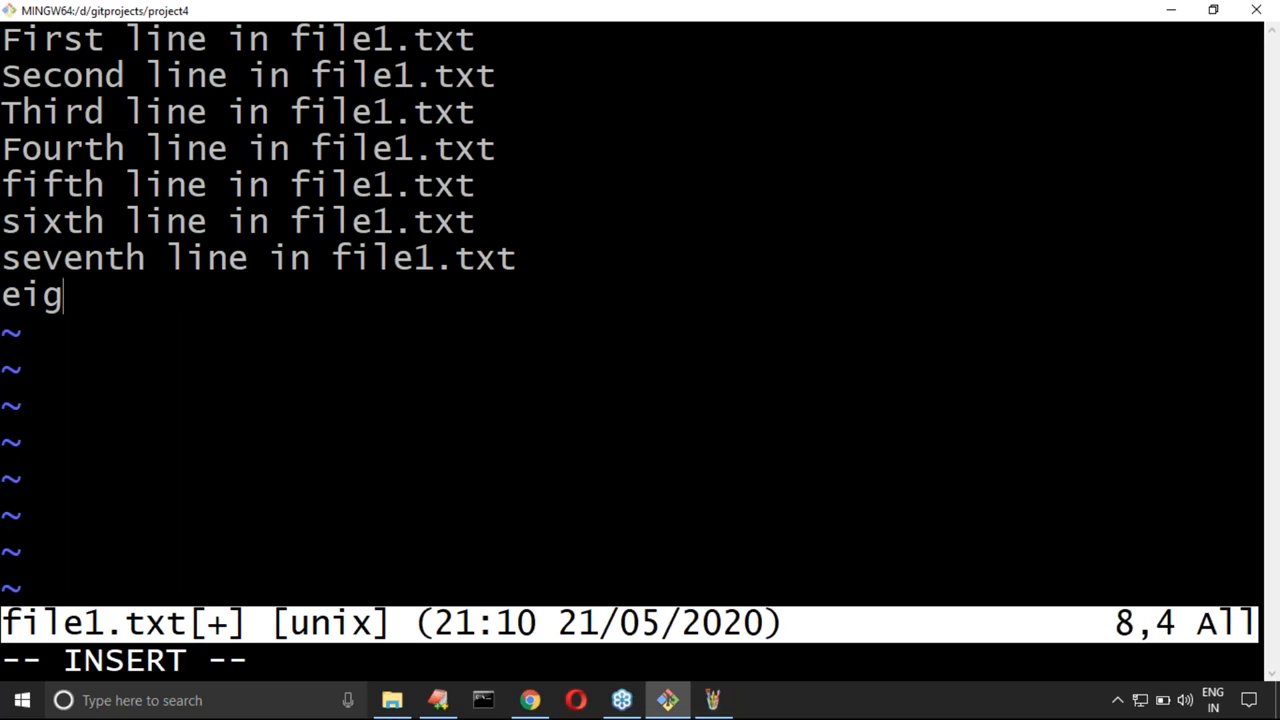
text(hth)
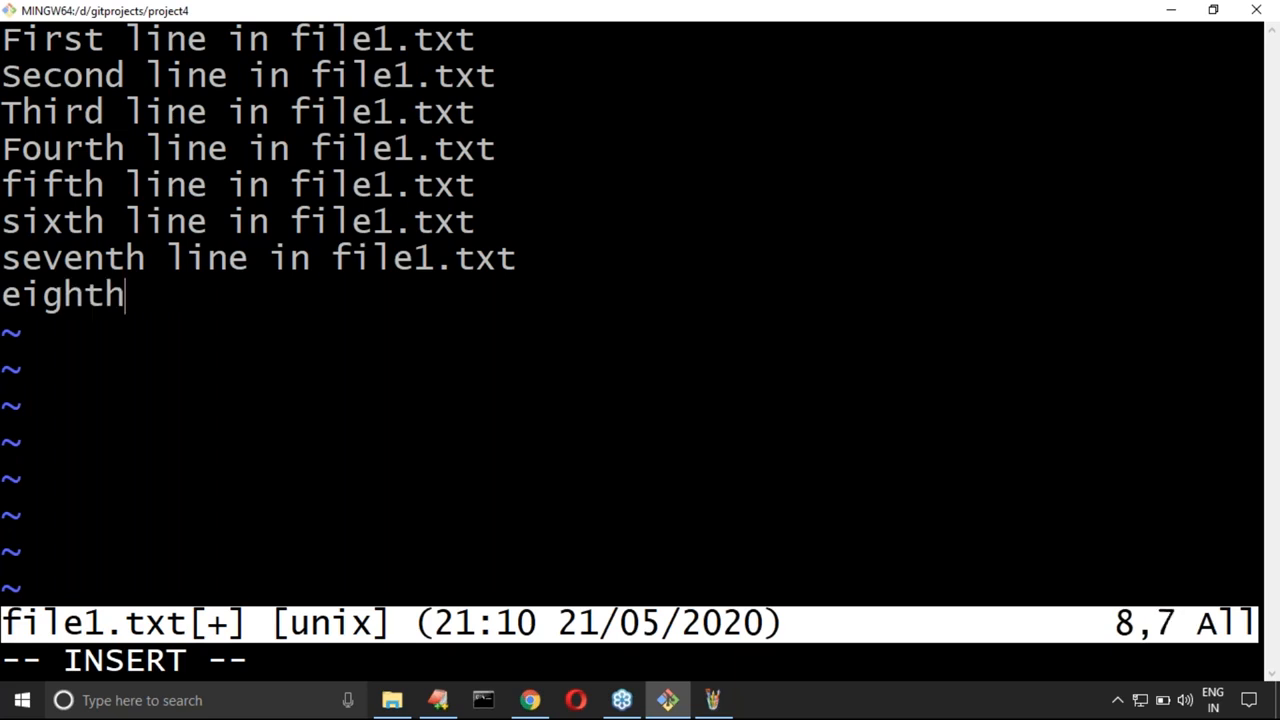
text( line in file)
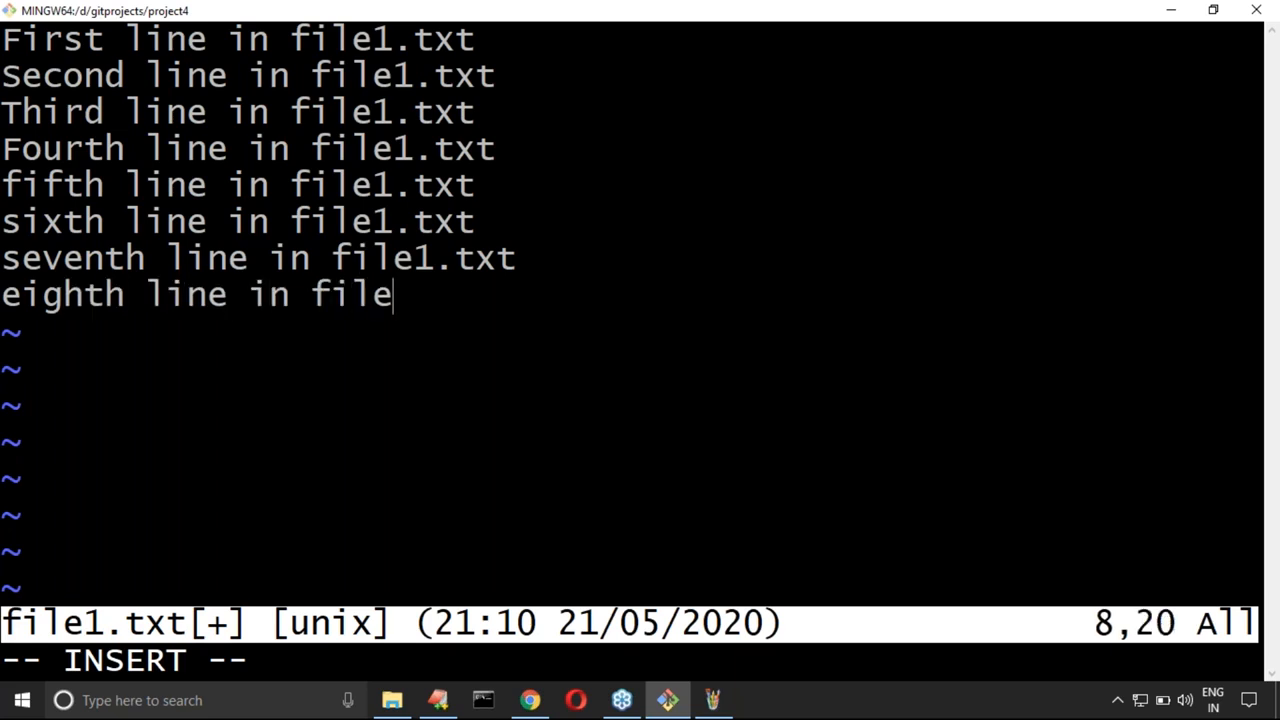
text(1.txt)
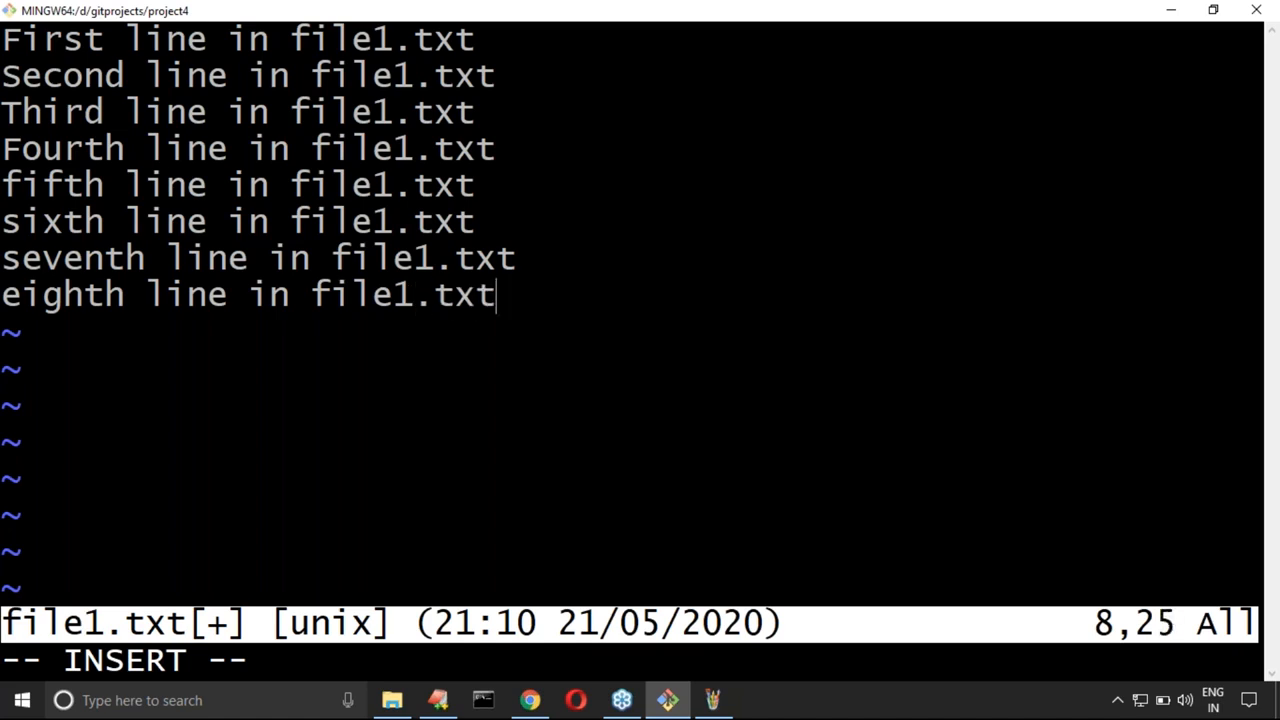
key(Escape)
text(:wq)
key(Return)
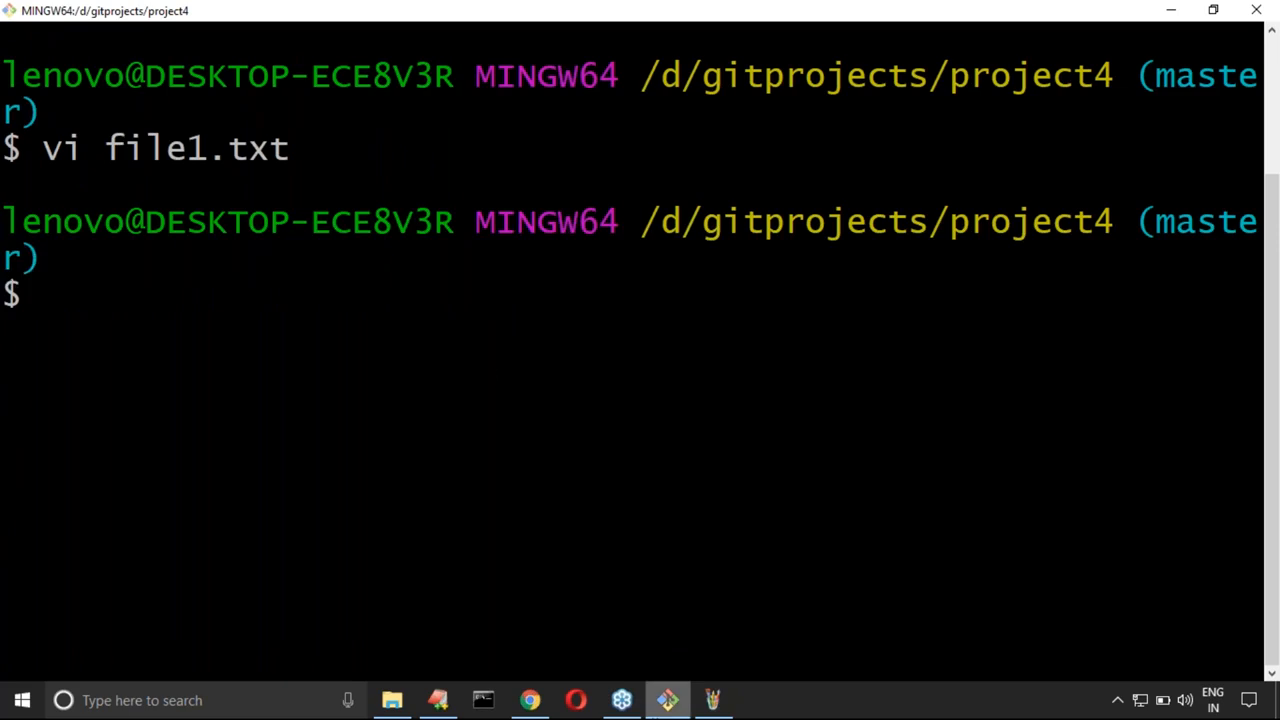
Step: Switch to Paint and add the text "file1: 8 lines" inside the leftmost square
click(713, 700)
click(197, 188)
drag(269, 249, 334, 267)
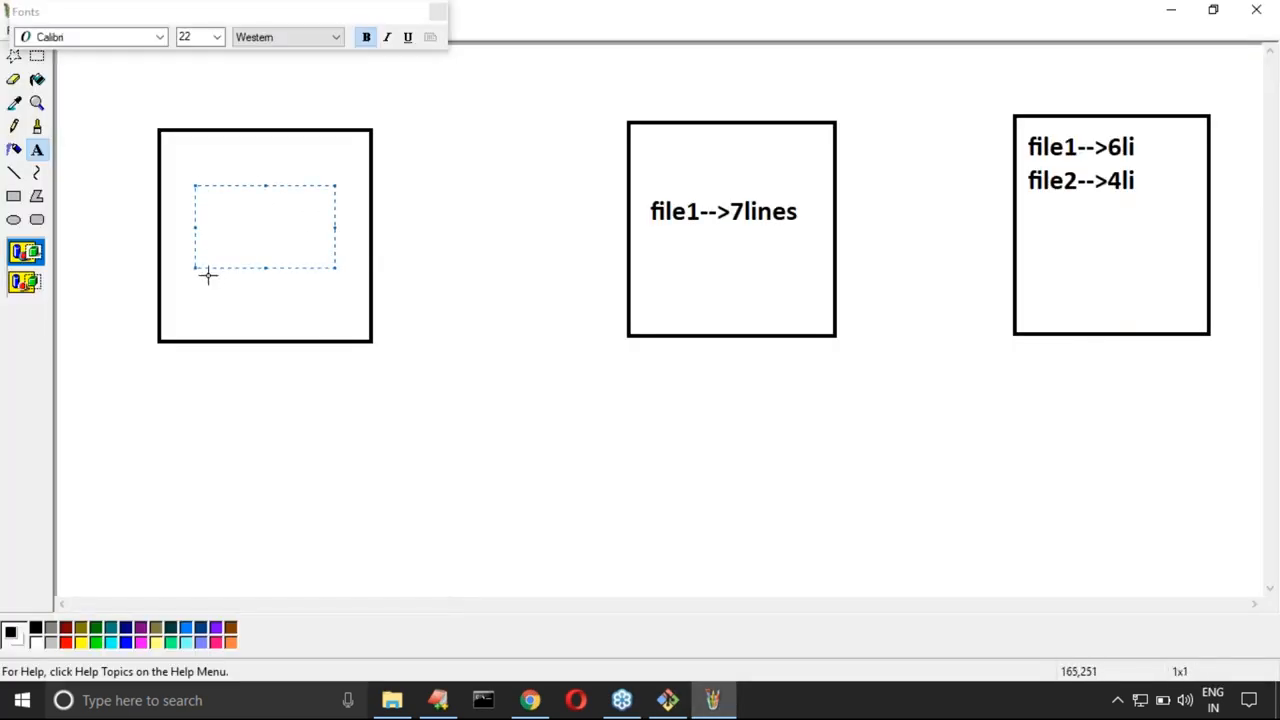
click(171, 197)
drag(171, 197, 357, 260)
text(file1: 8 lines)
click(383, 418)
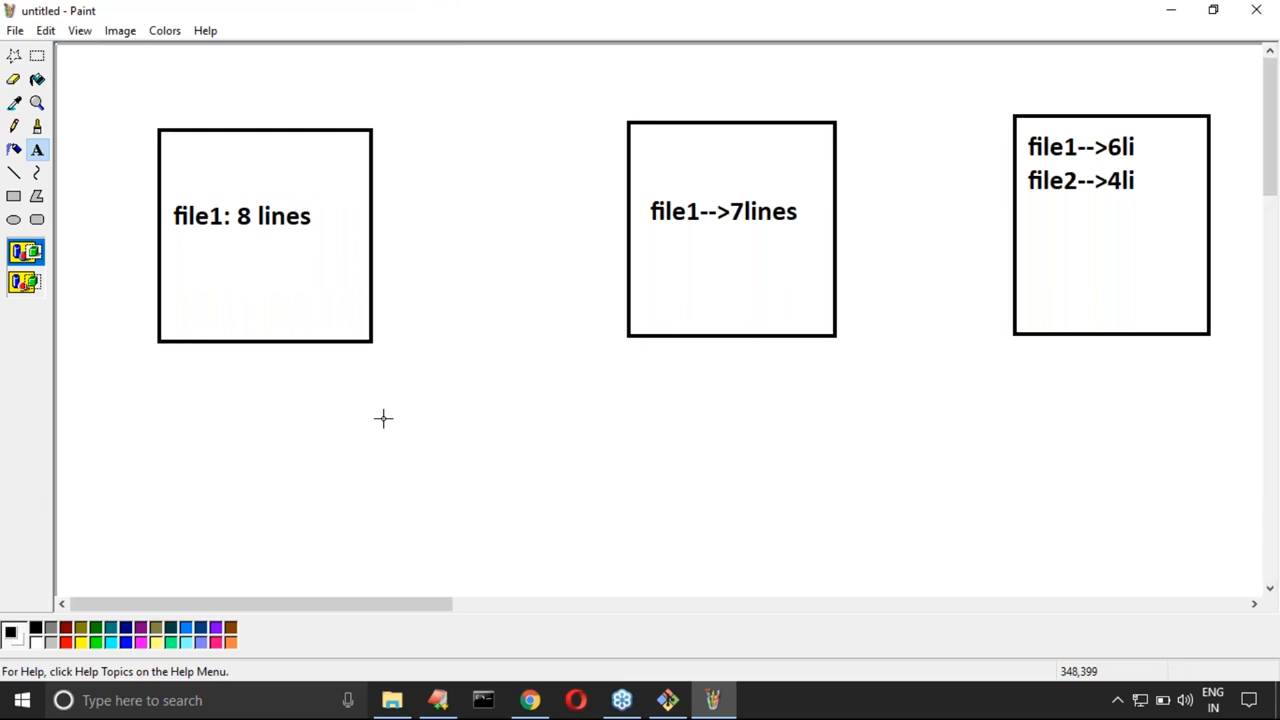
Step: Set the drawing colour to red and add the label "Working directory" below the leftmost square
click(37, 126)
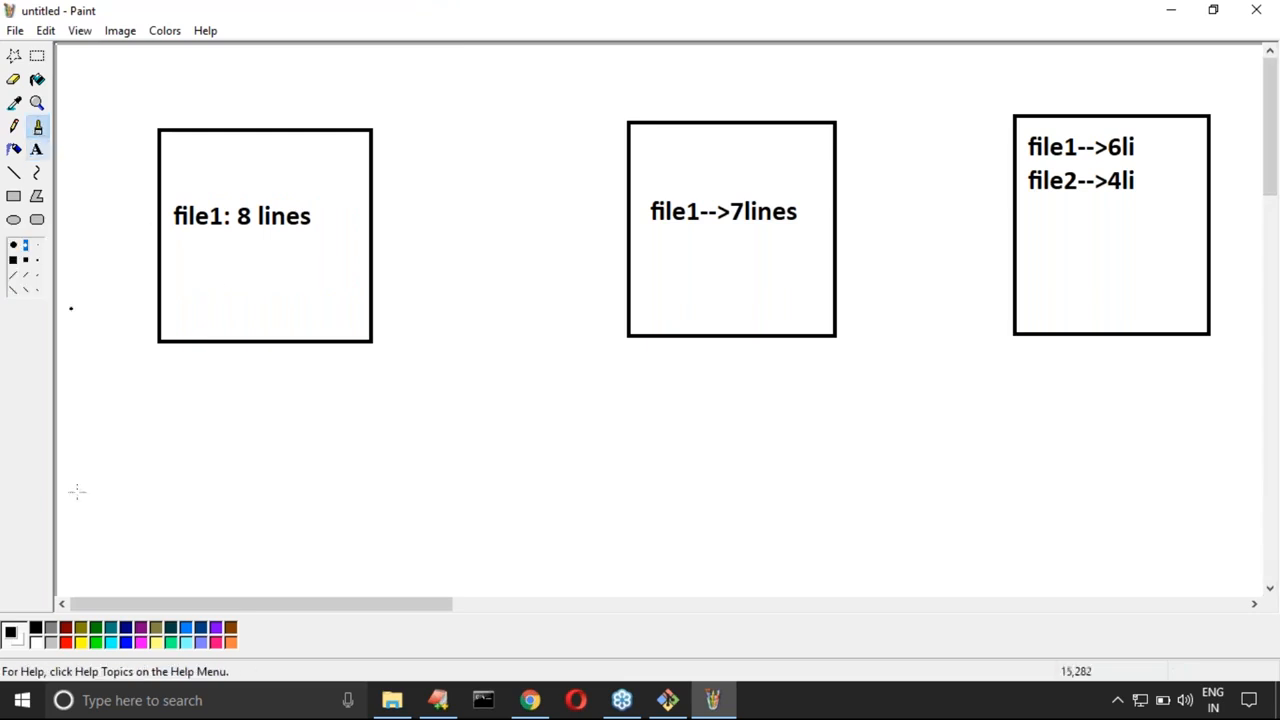
click(65, 642)
click(207, 369)
click(36, 149)
drag(146, 353, 398, 400)
text(Work)
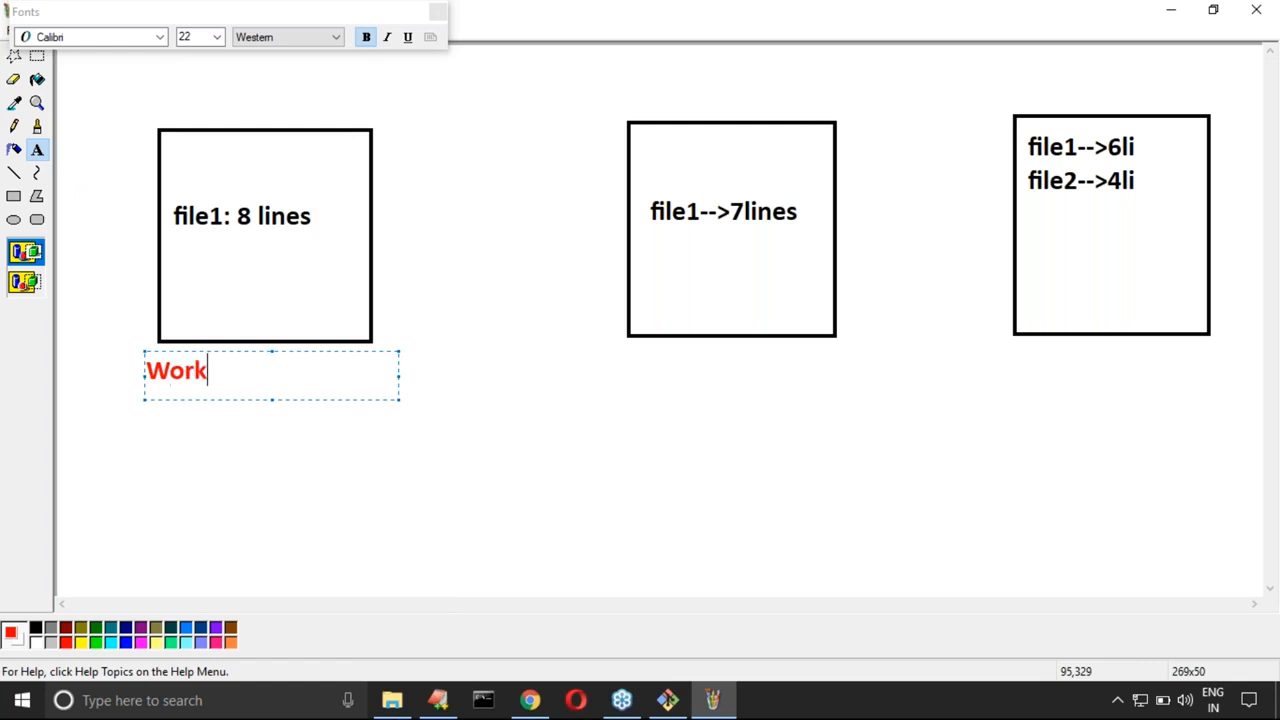
text(ing direcotry)
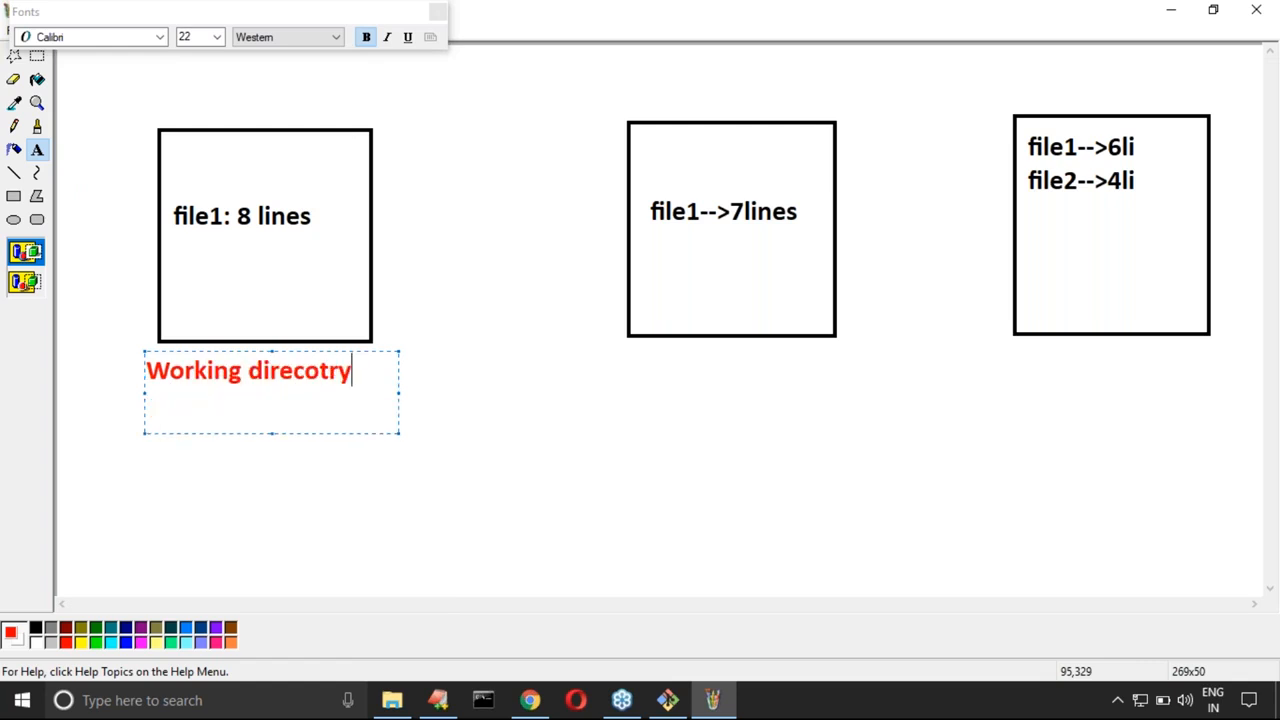
key(BackSpace)
key(BackSpace)
key(BackSpace)
key(BackSpace)
key(BackSpace)
text(ctory)
Step: Add the red labels "staging area" below the middle square and "local repo" below the rightmost square
click(627, 341)
drag(622, 343, 838, 392)
text(staging)
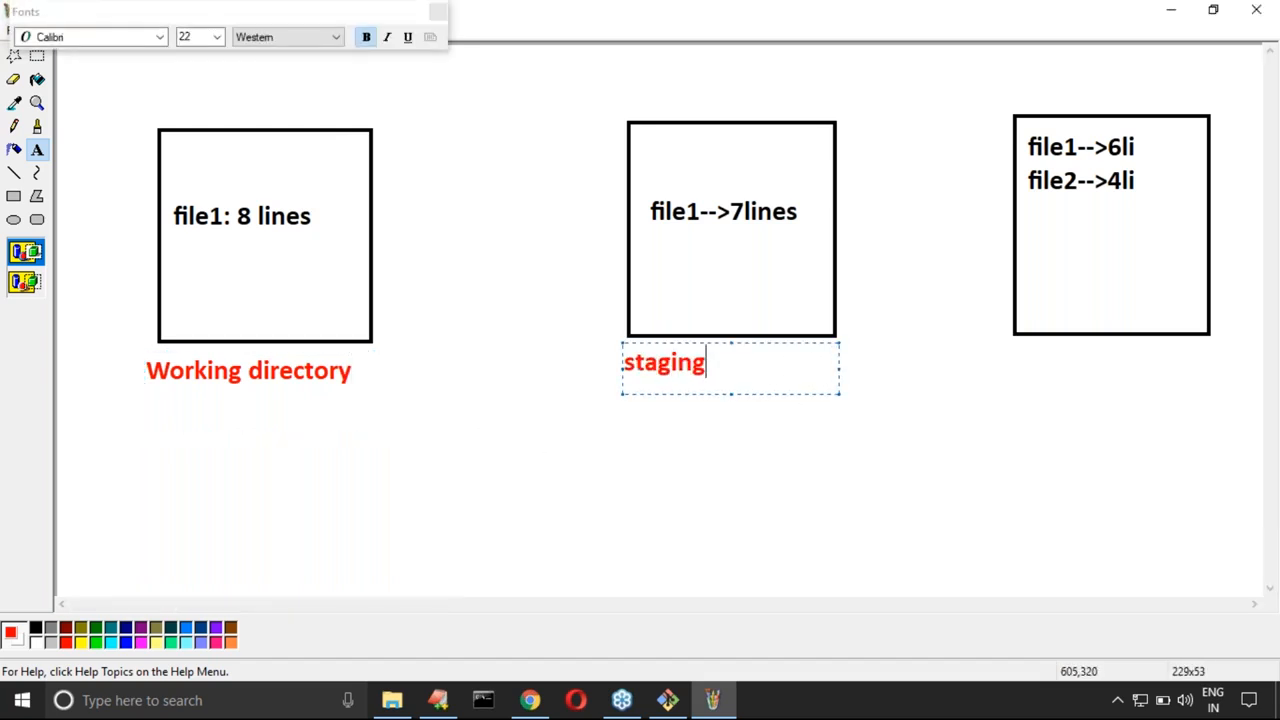
text( area)
click(1034, 349)
drag(1017, 350, 1228, 386)
text(local repo)
click(851, 380)
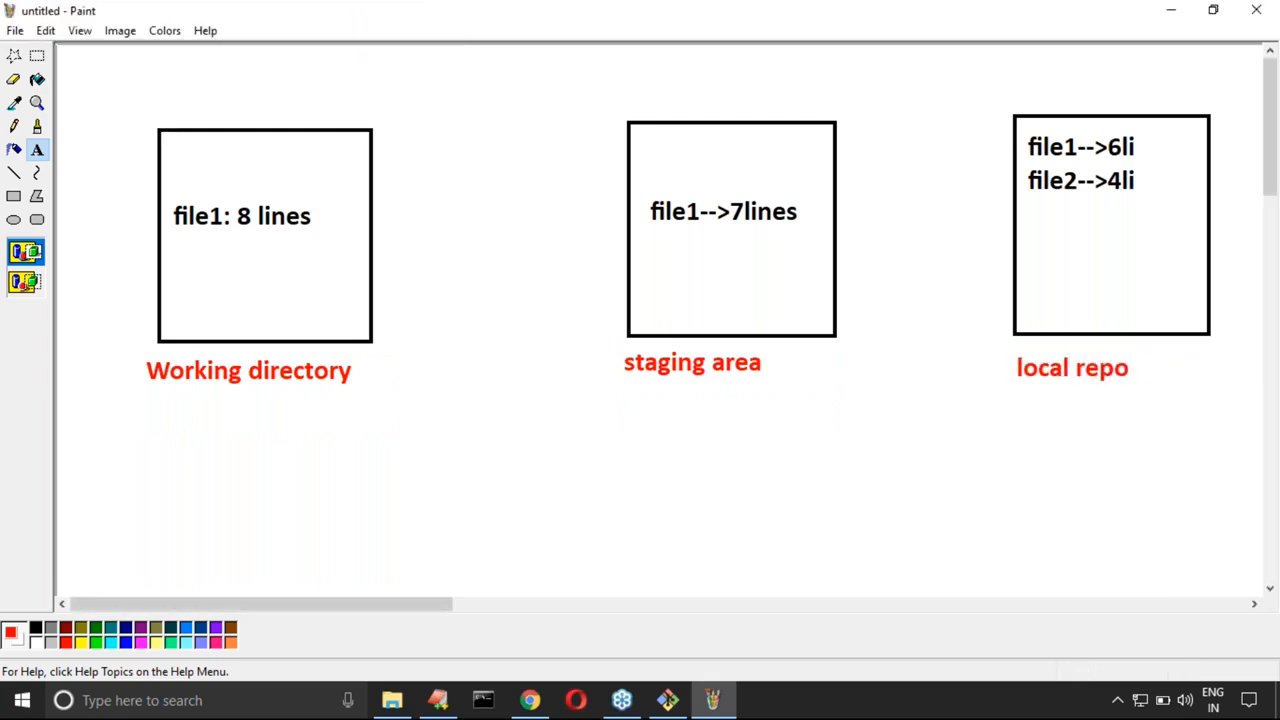
Step: Brush a curved red arrow from the Working directory square to the staging area square
click(37, 126)
mouse_move(300, 162)
mouse_down()
mouse_move(372, 104)
mouse_move(671, 158)
mouse_move(653, 169)
mouse_move(689, 160)
mouse_up()
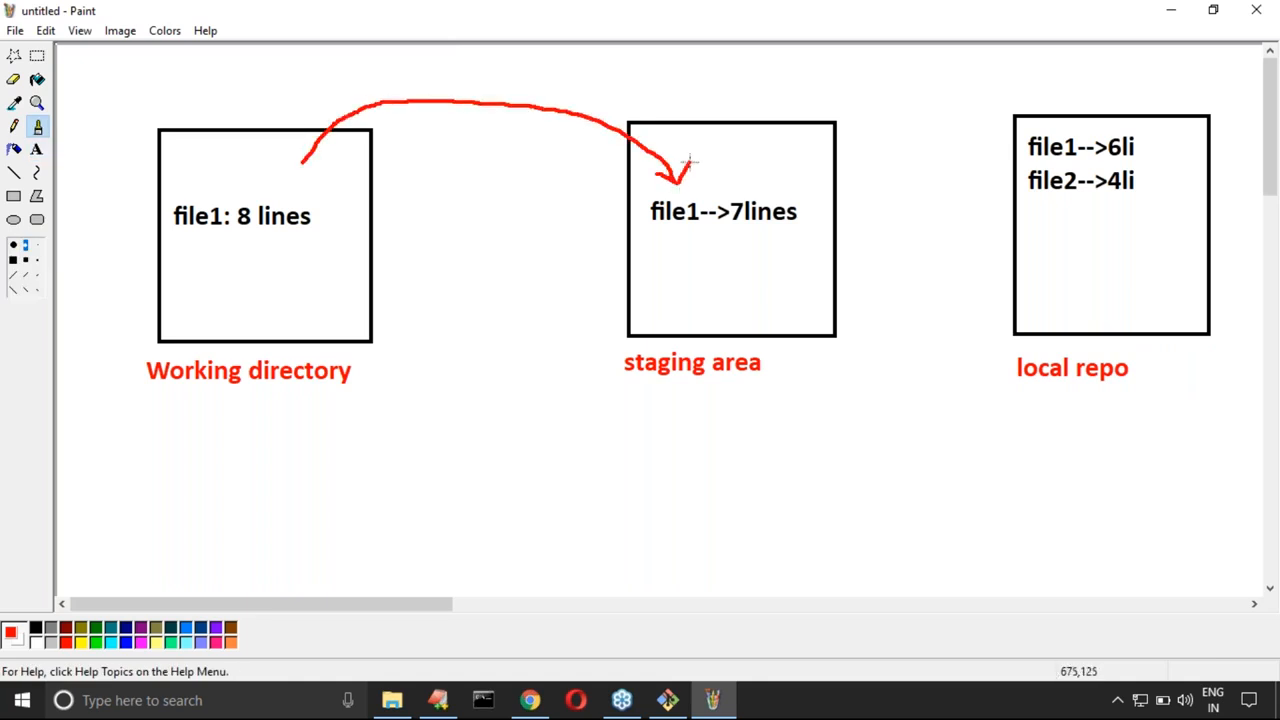
Step: Switch to EditPlus, write "git diff file1.txt" on line 74 and copy that line
click(440, 700)
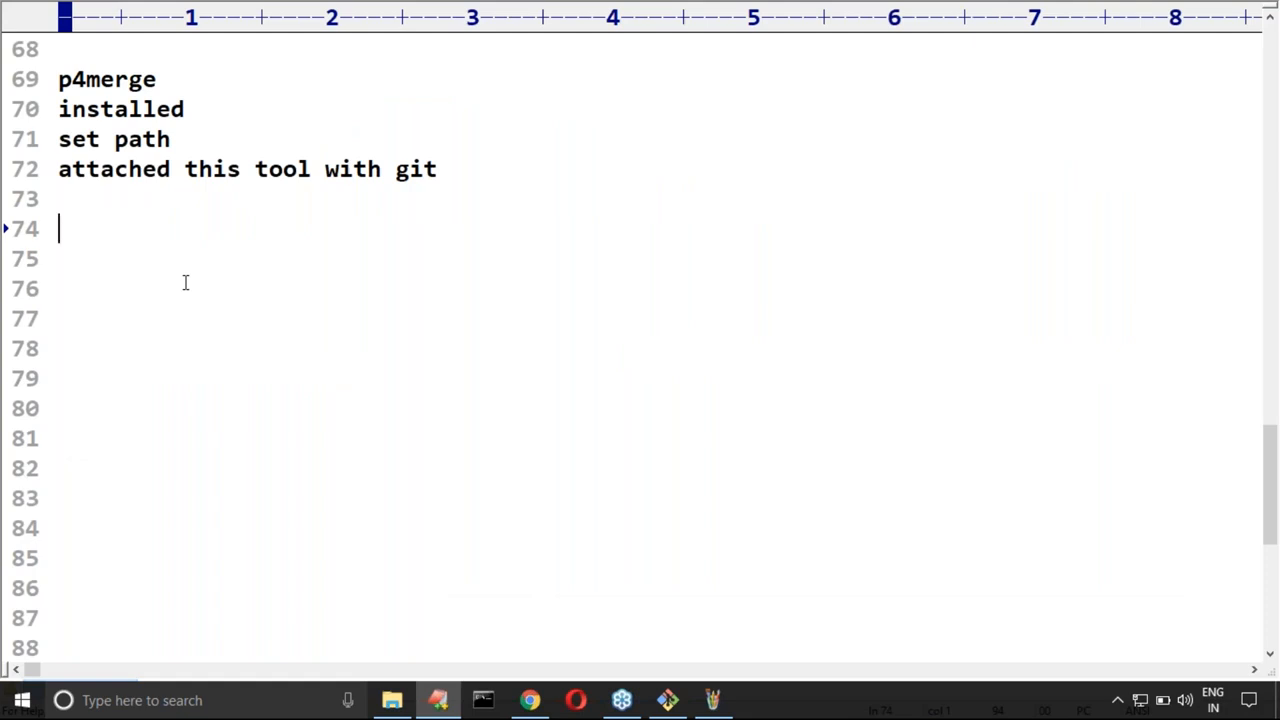
text(git diff )
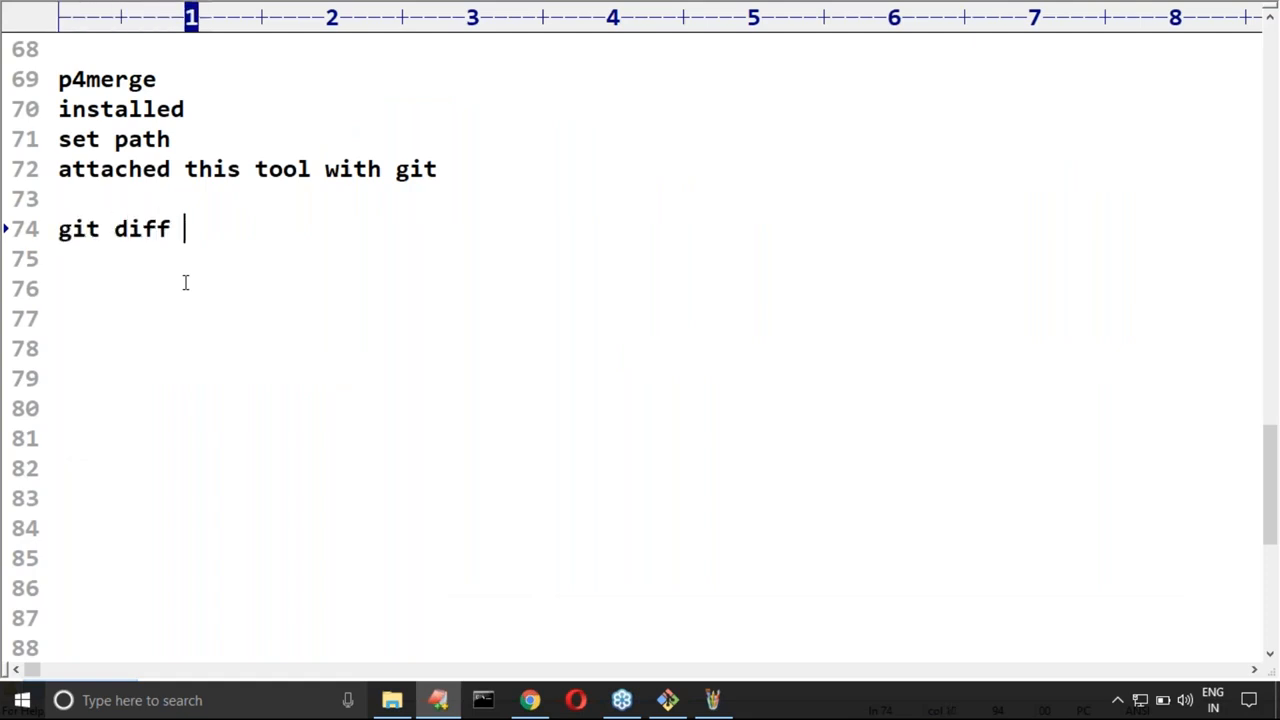
text(file1.)
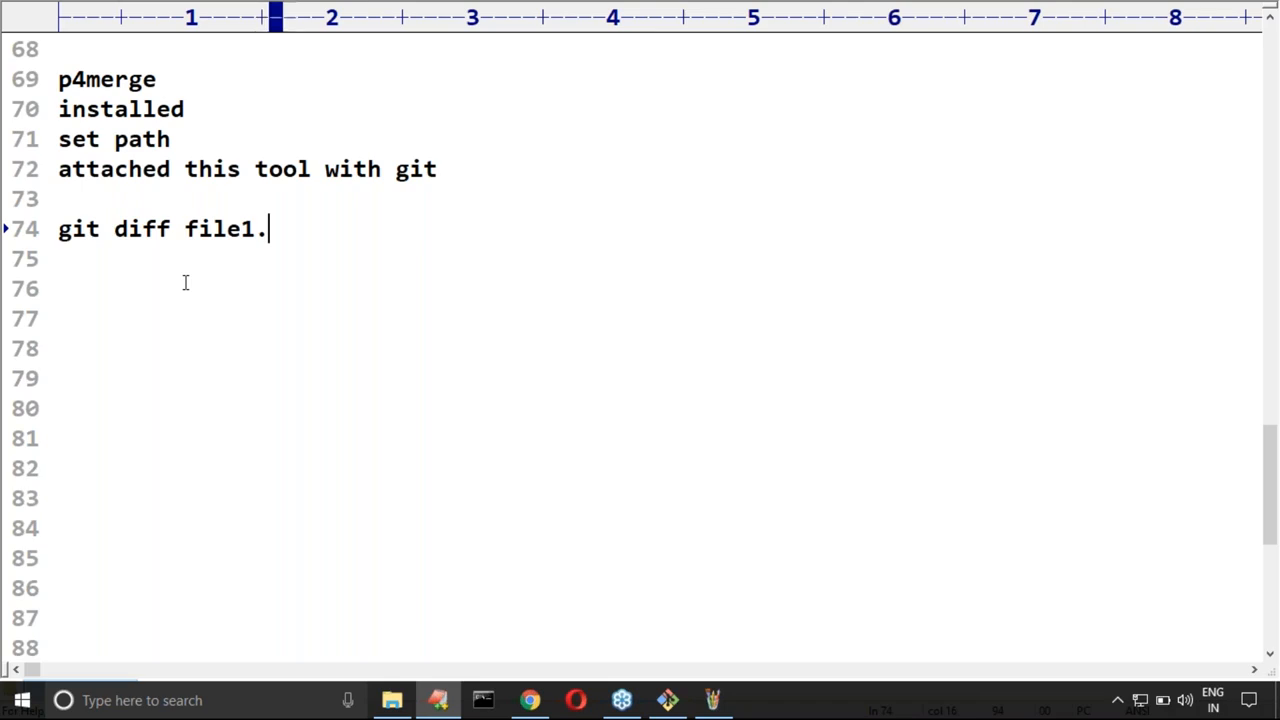
text(txt)
key(Home)
key(shift+End)
key(super+c)
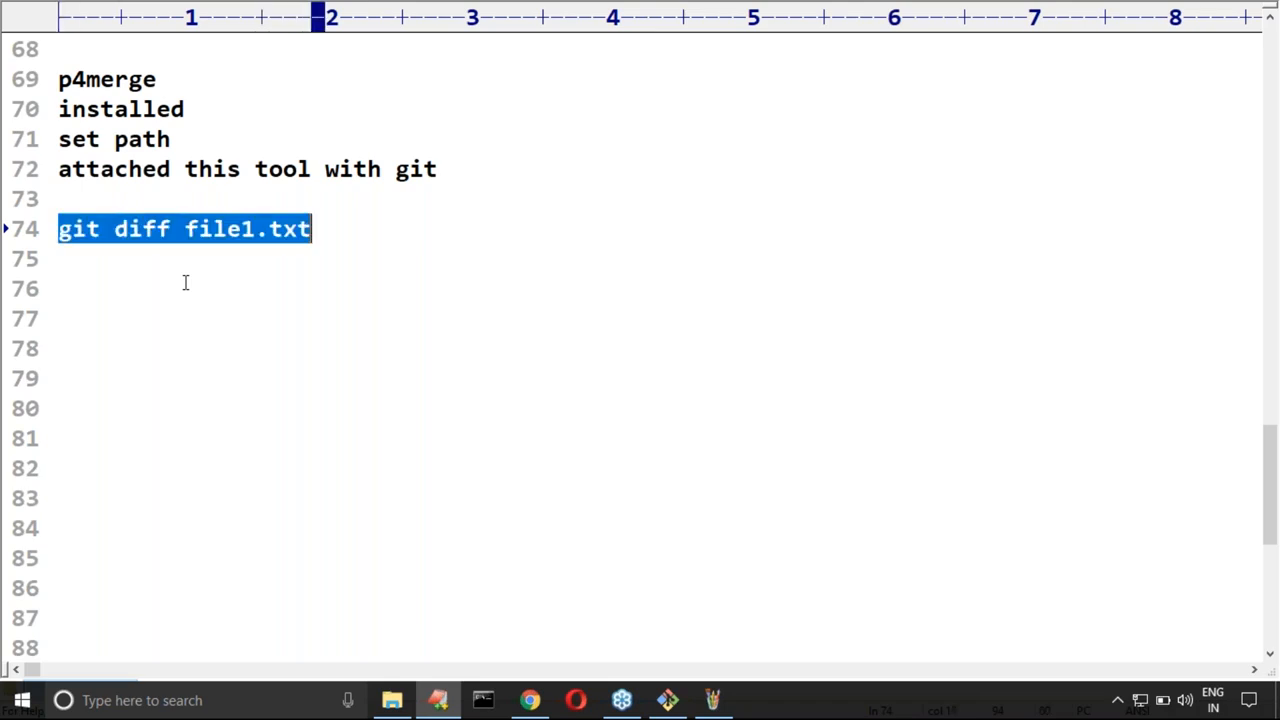
Step: Switch to Git Bash, run "git diff file1.txt" on a cleared screen and highlight the compared lines in the output
key(alt+Tab)
key(alt+Tab)
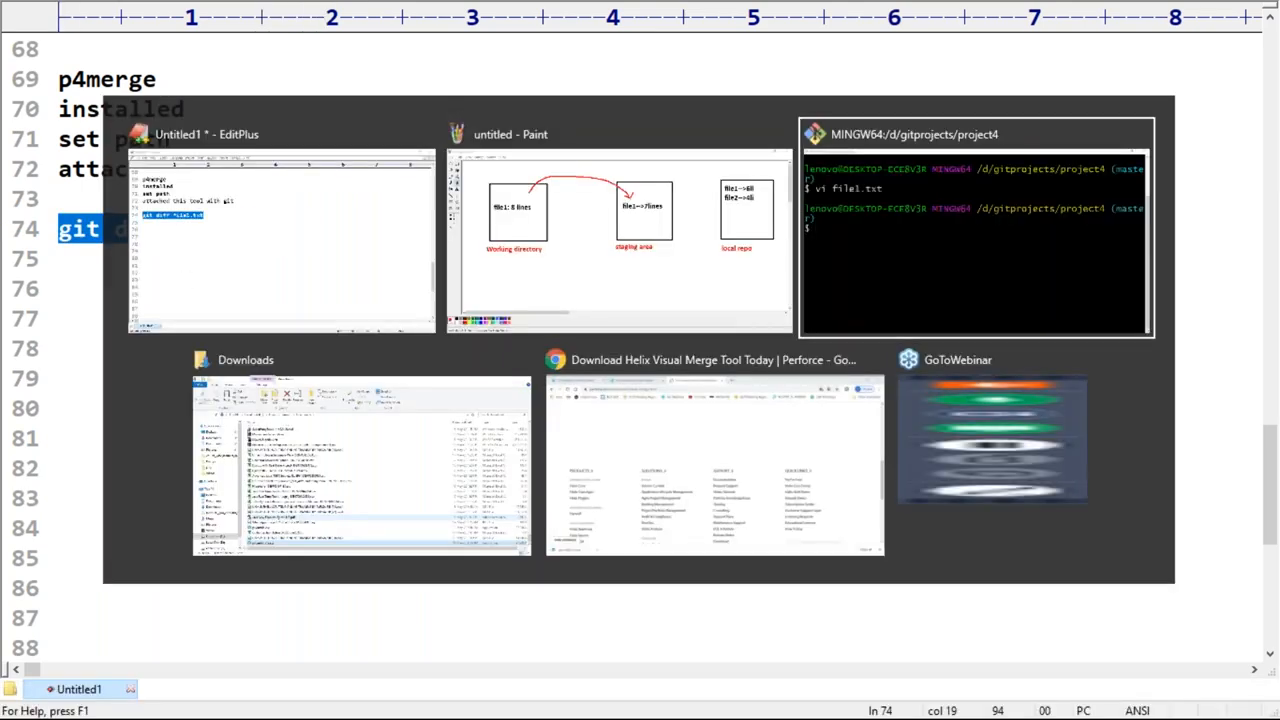
key(ctrl+l)
right_click(157, 191)
click(220, 251)
key(Return)
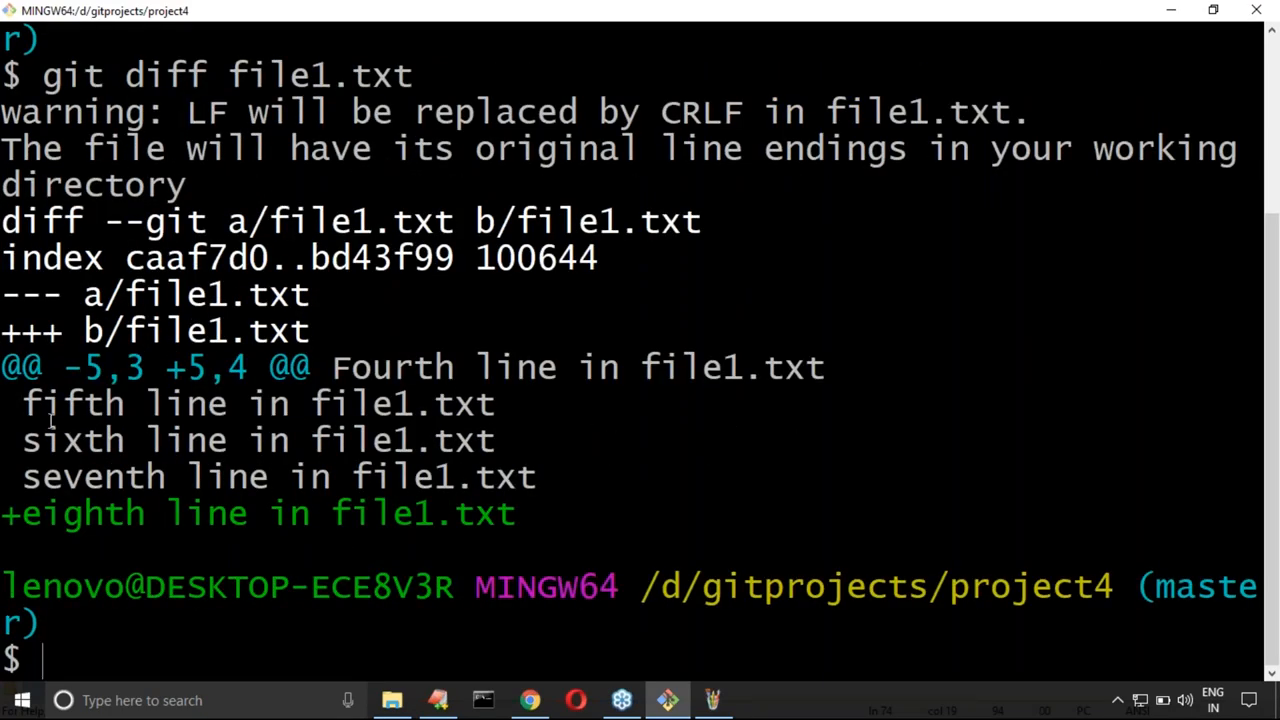
drag(8, 514, 519, 514)
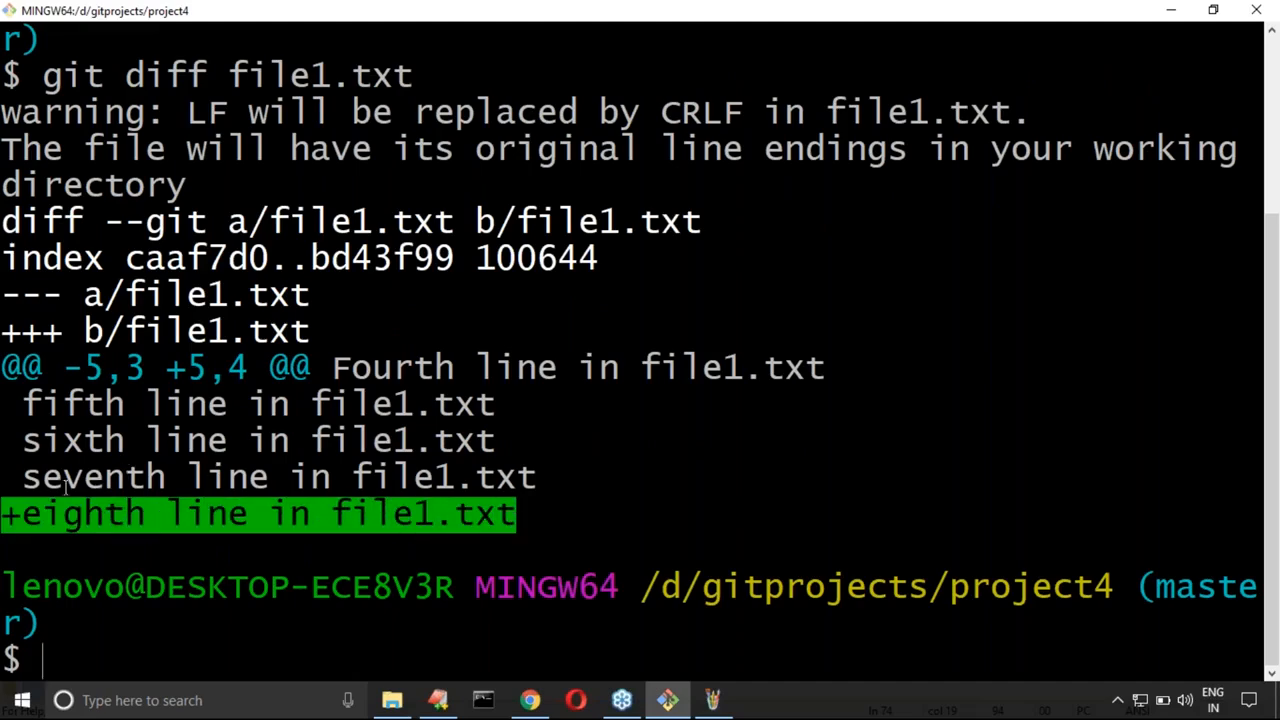
drag(26, 479, 586, 480)
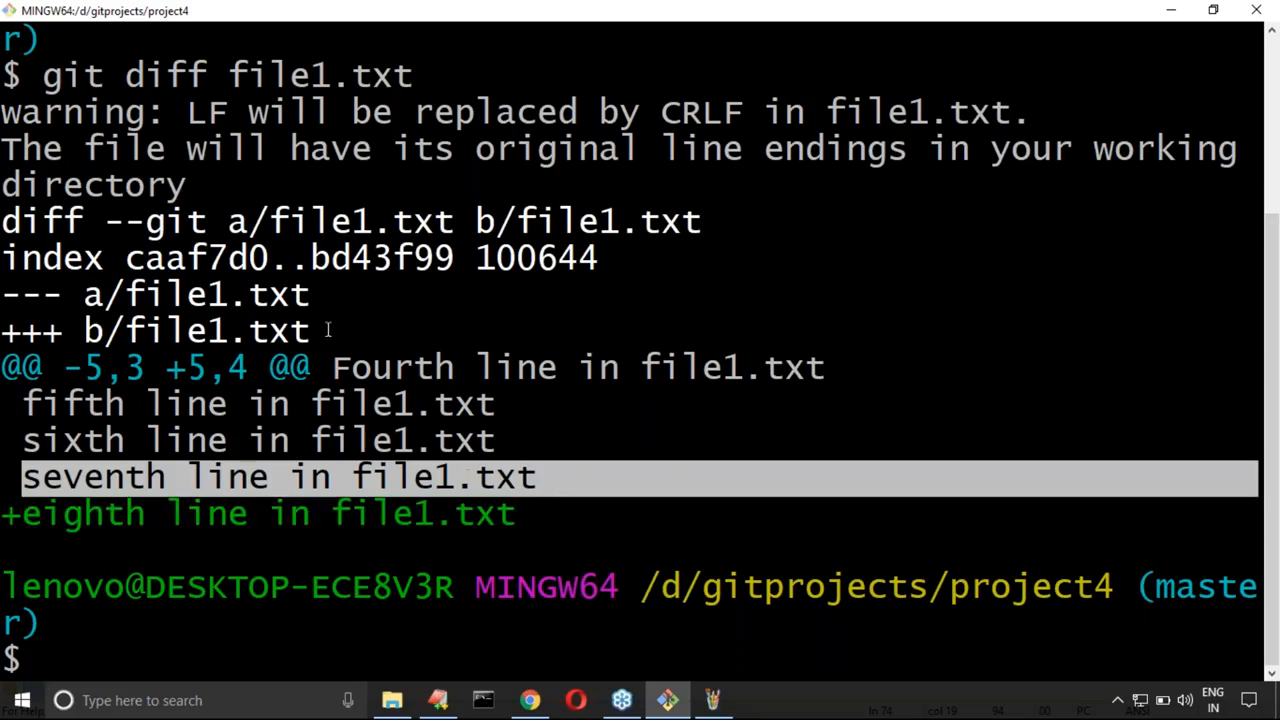
drag(8, 218, 576, 481)
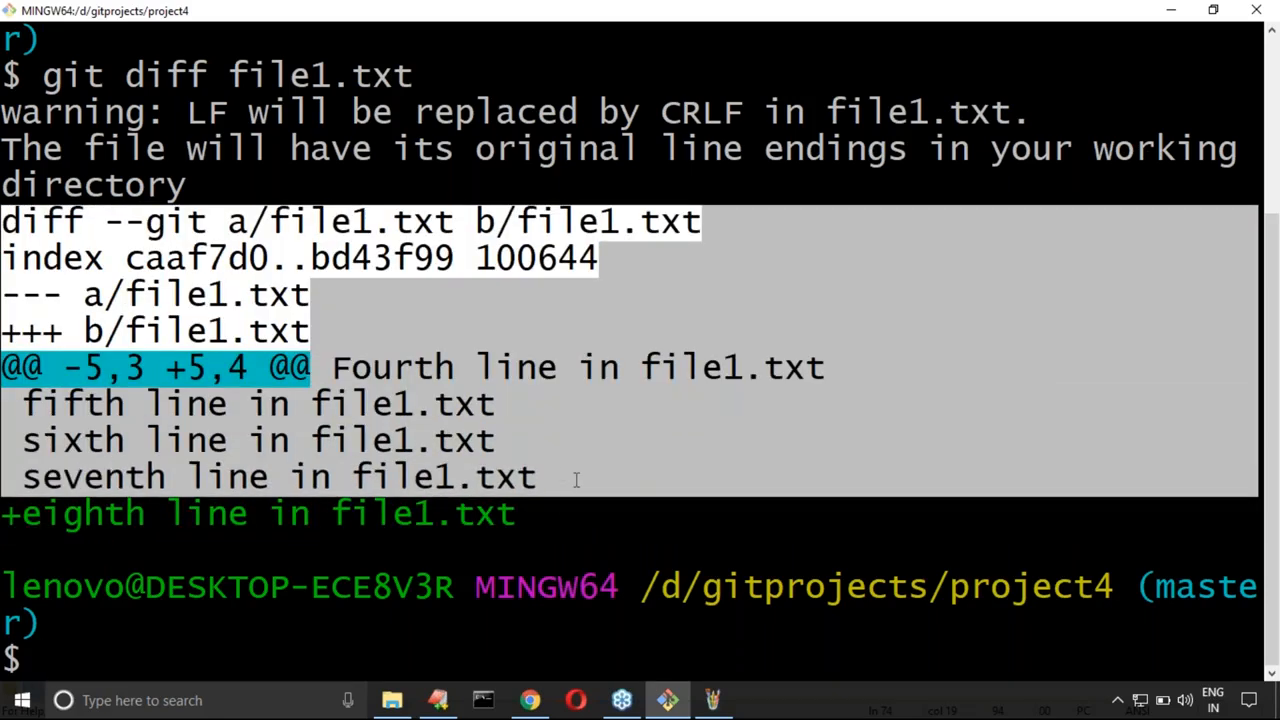
Step: In the EditPlus notes, duplicate the git diff line, change the copy to "git difftool file1.txt" and highlight the original command
click(437, 700)
click(352, 222)
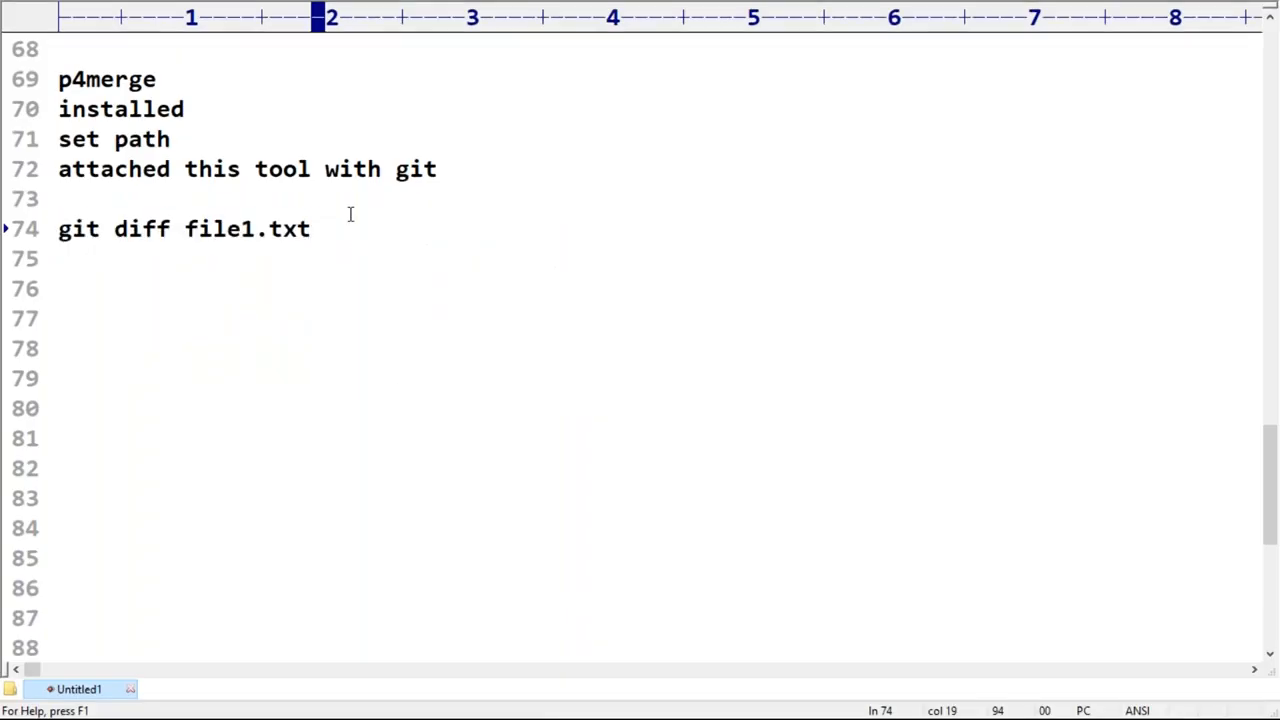
key(ctrl+j)
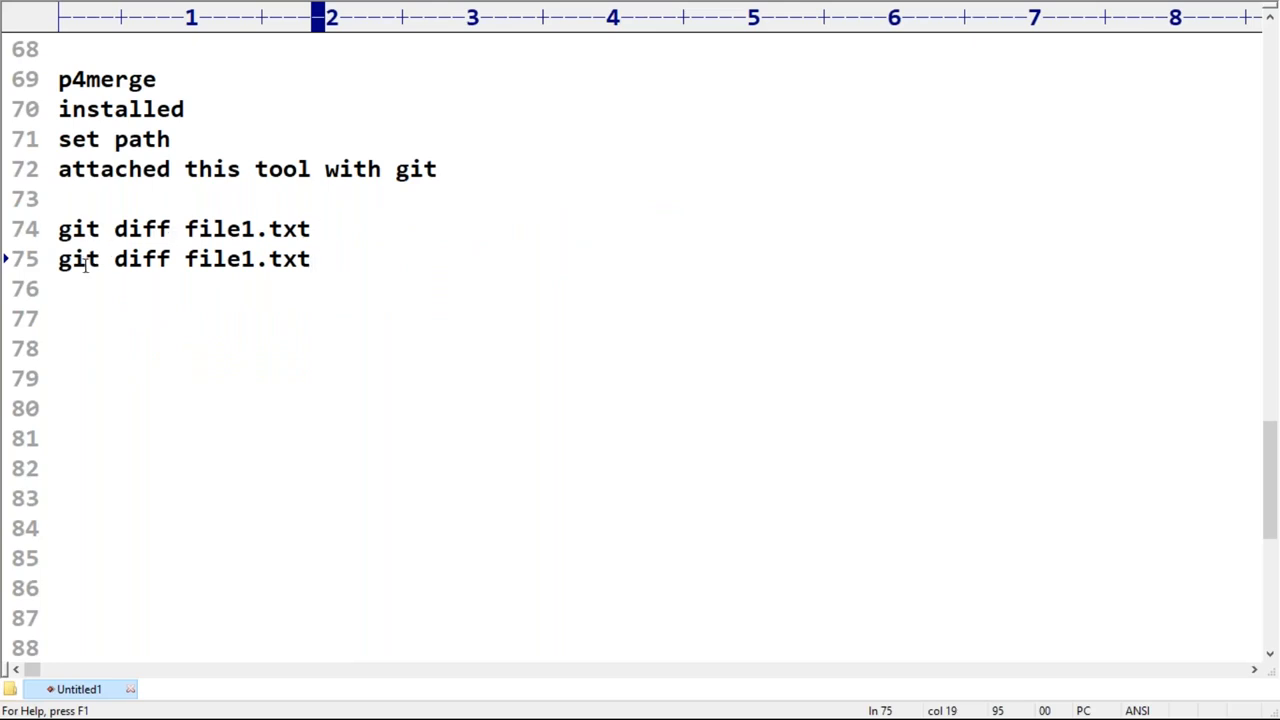
click(166, 259)
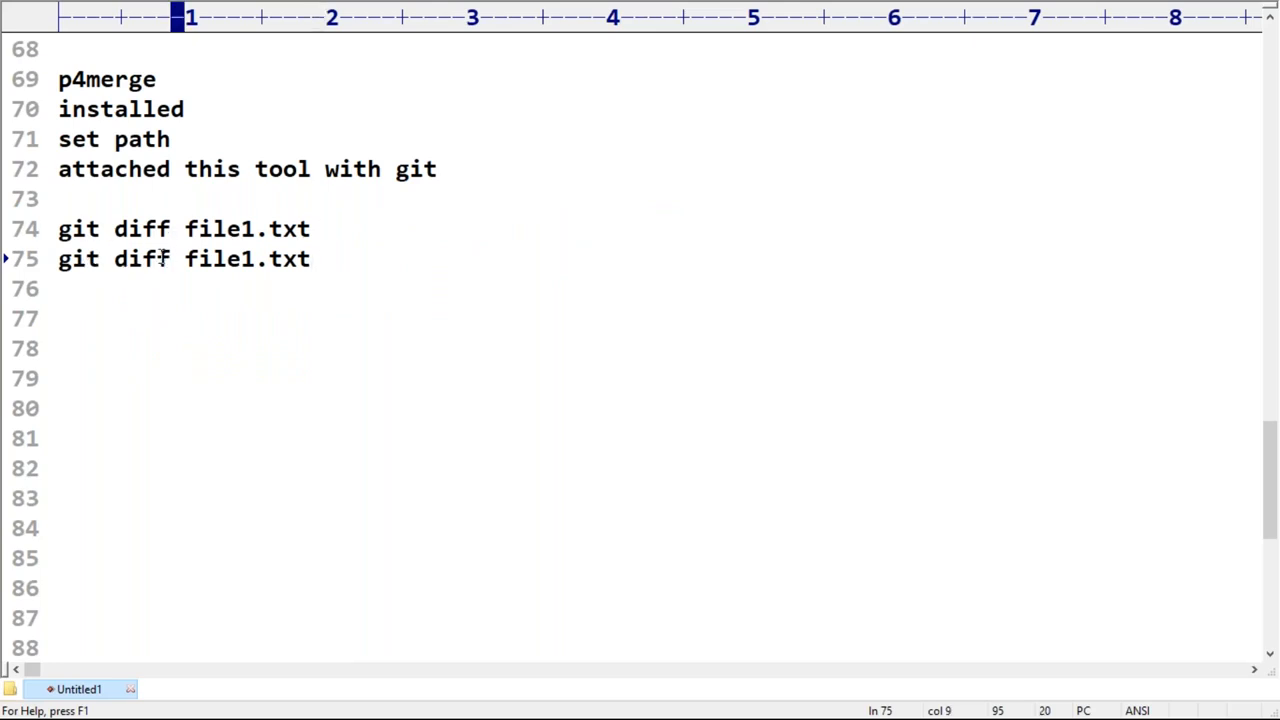
text(tool)
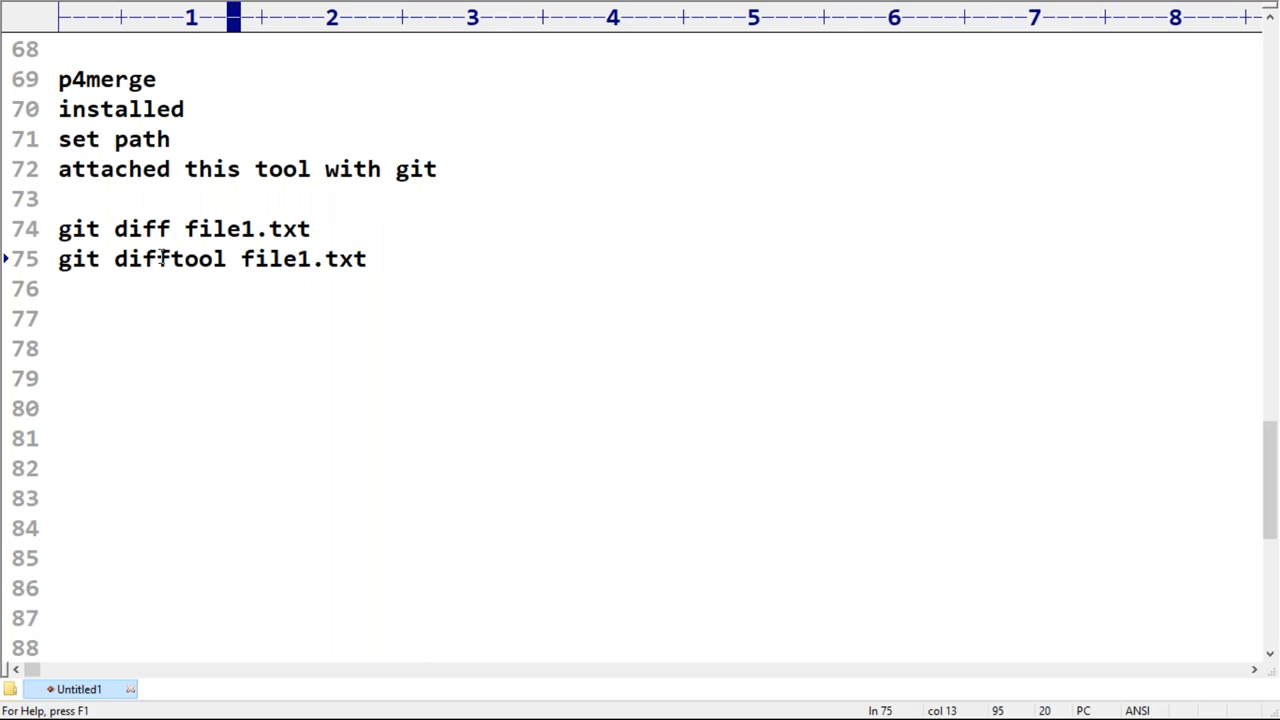
drag(55, 222, 311, 221)
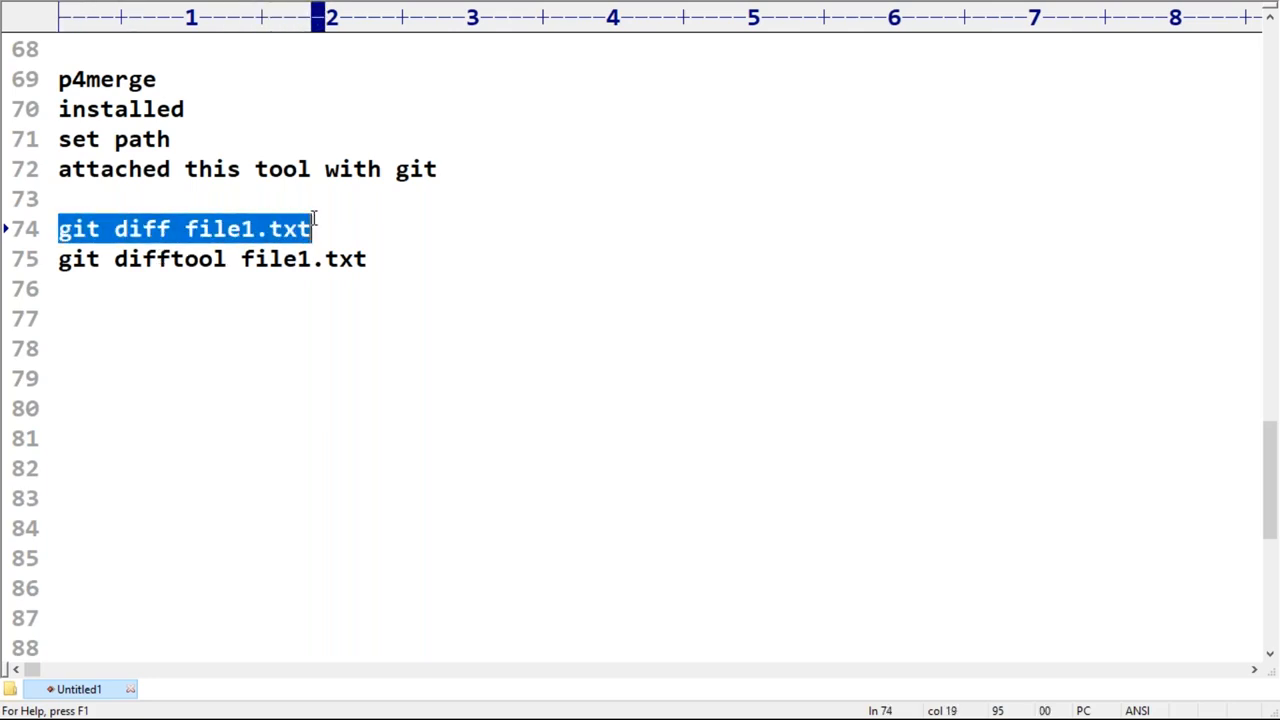
Step: Copy the "git difftool file1.txt" line, switch to Git Bash, run it on a cleared screen and bring up the p4merge comparison
double_click(140, 229)
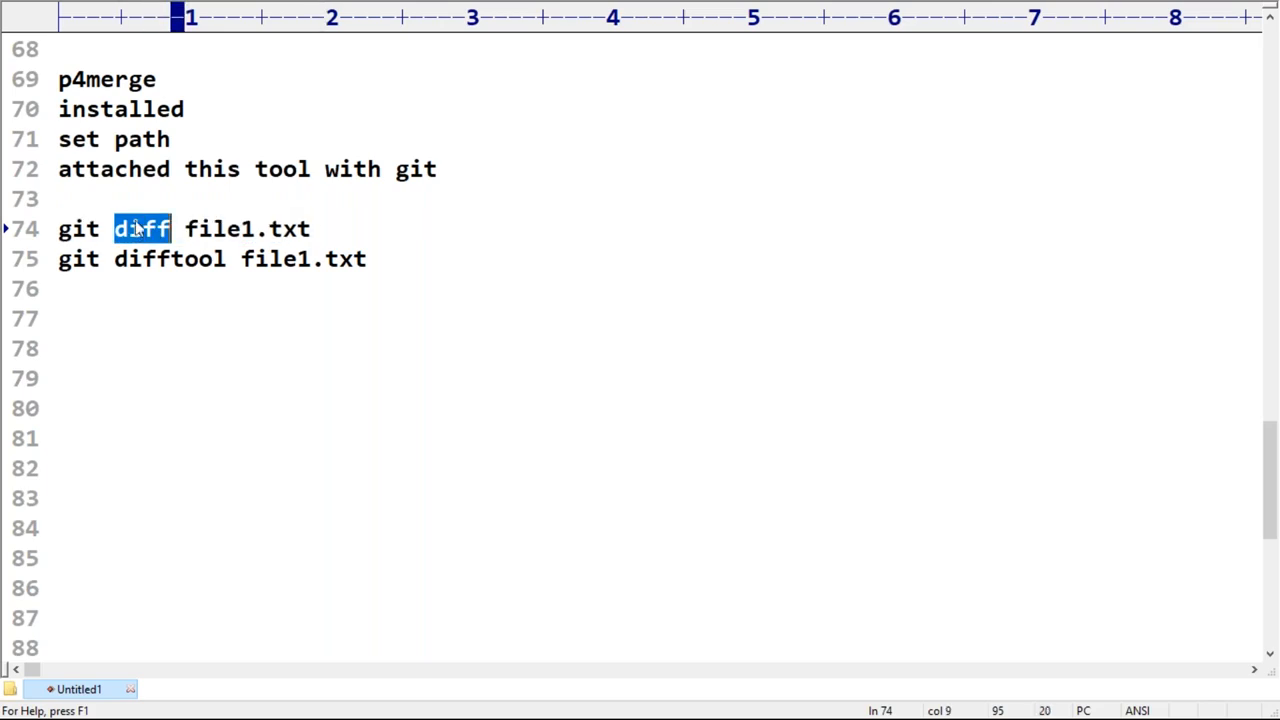
drag(114, 262, 226, 260)
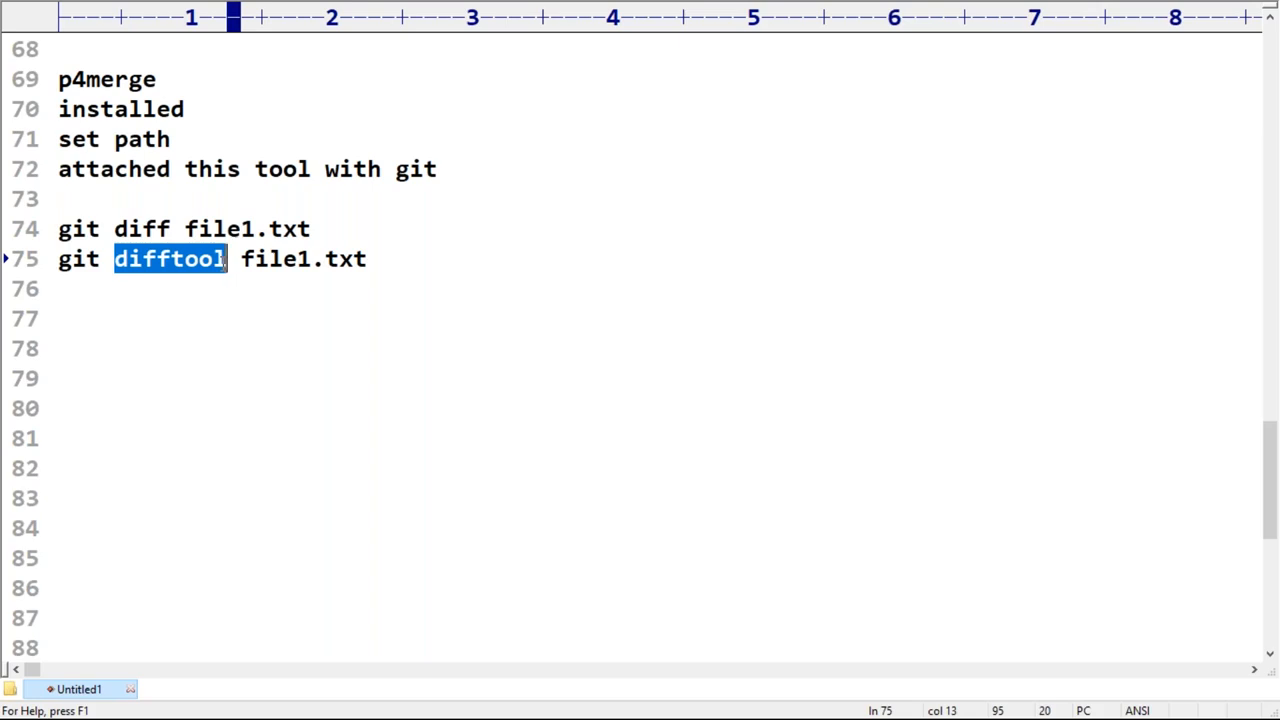
drag(58, 262, 372, 262)
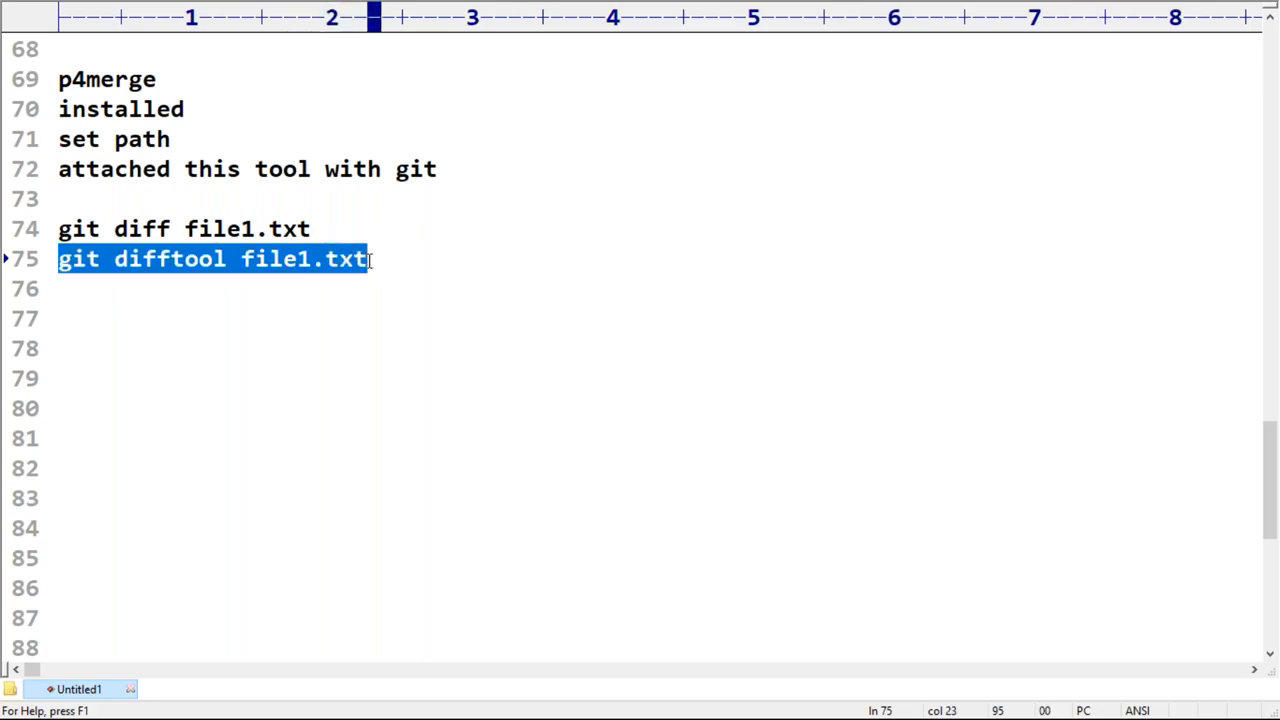
key(alt+Tab)
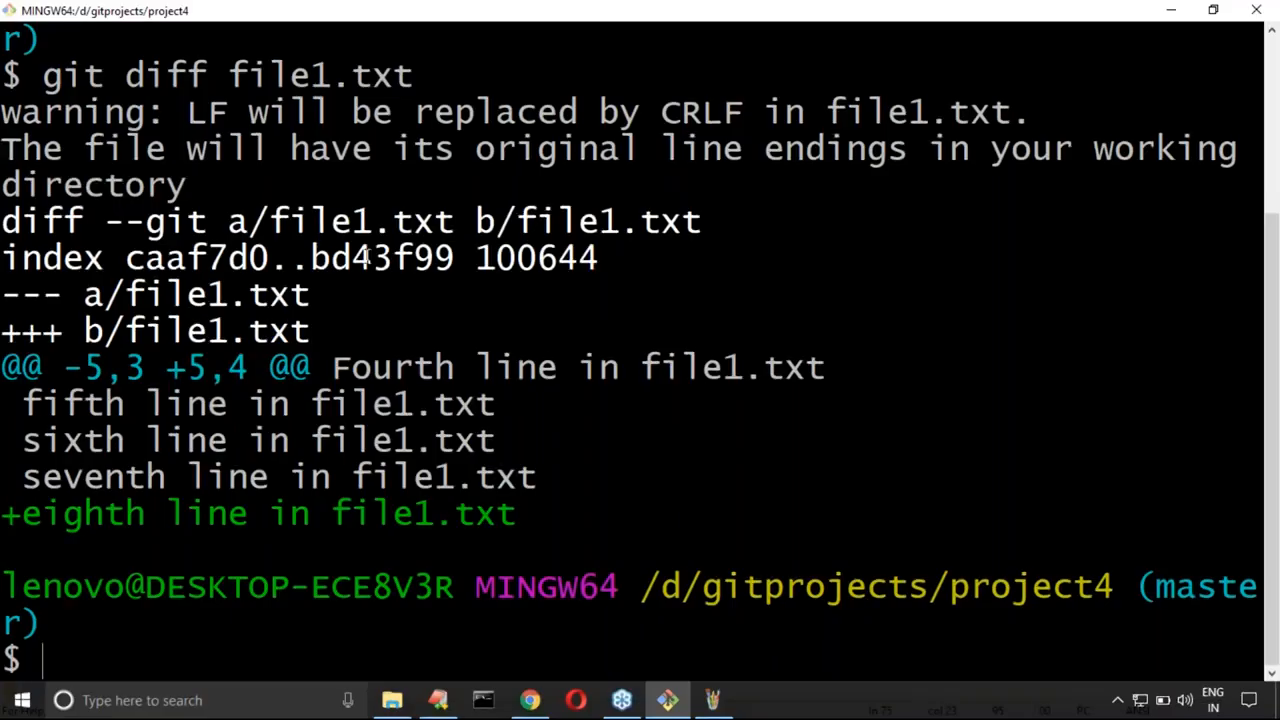
key(ctrl+l)
right_click(344, 183)
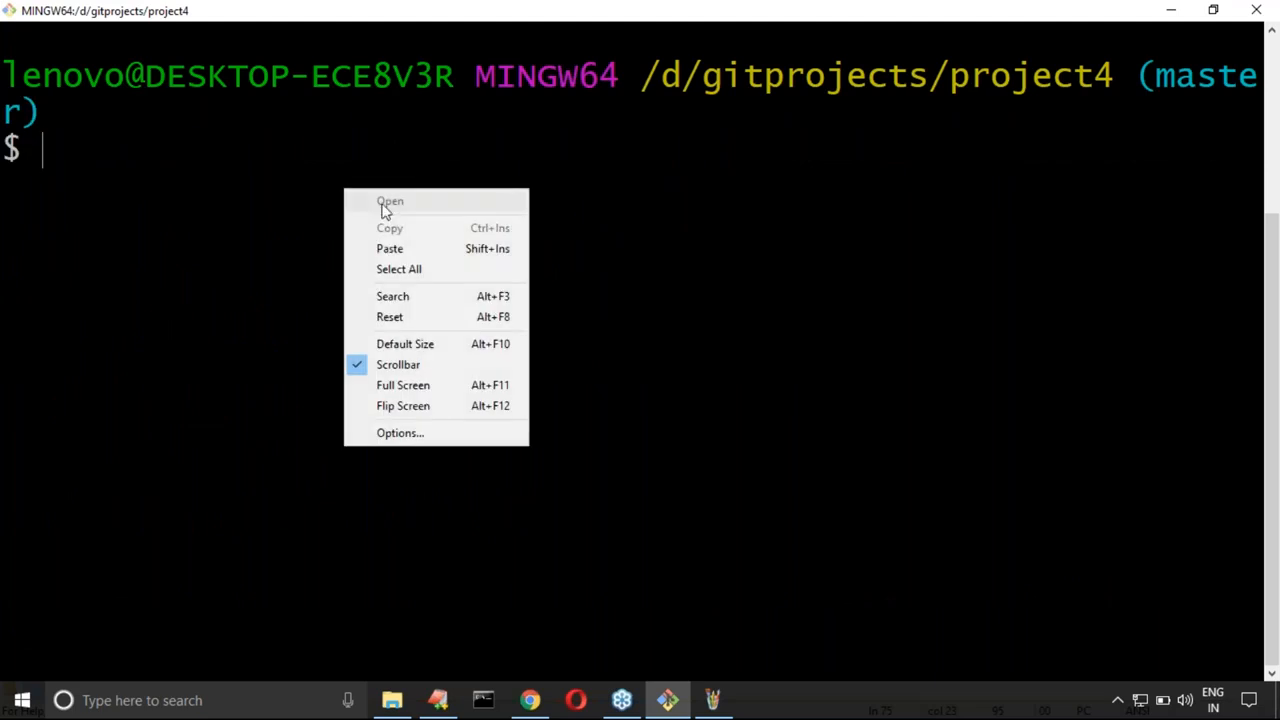
click(394, 249)
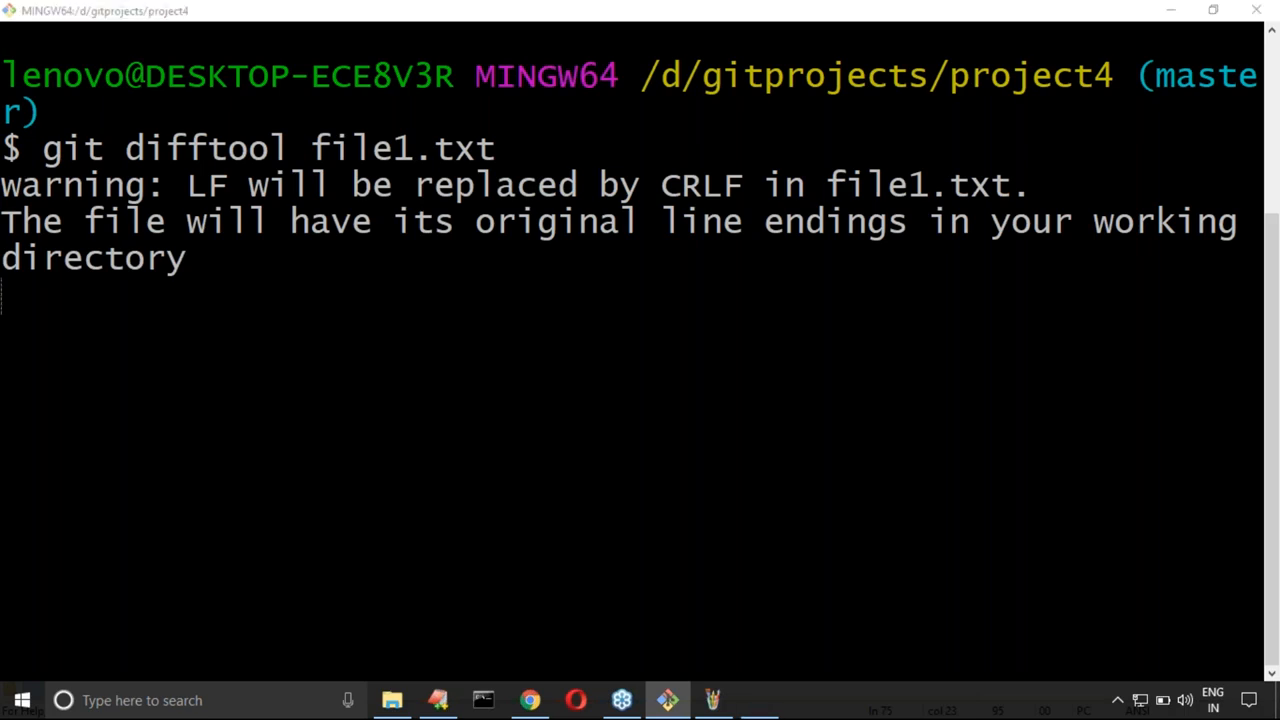
click(312, 17)
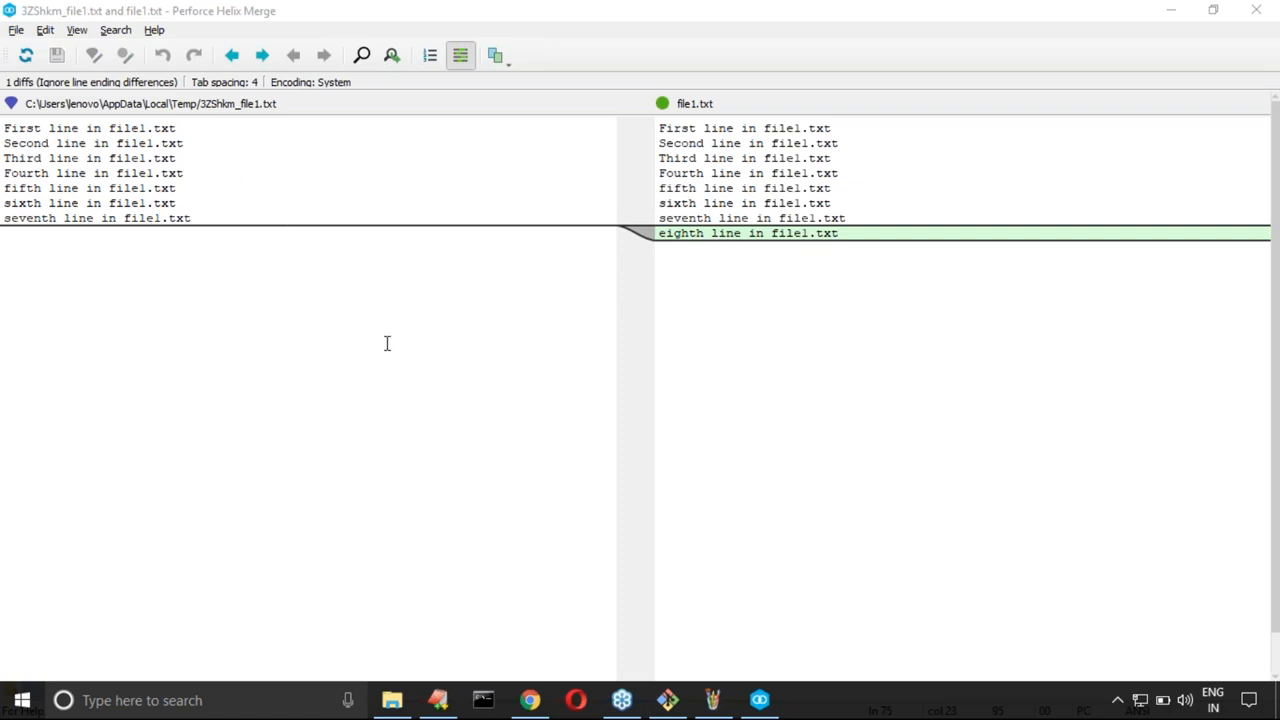
Step: Annotate both compared panes and the added eighth line with red freehand marks, and clear the marks
drag(211, 316, 191, 411)
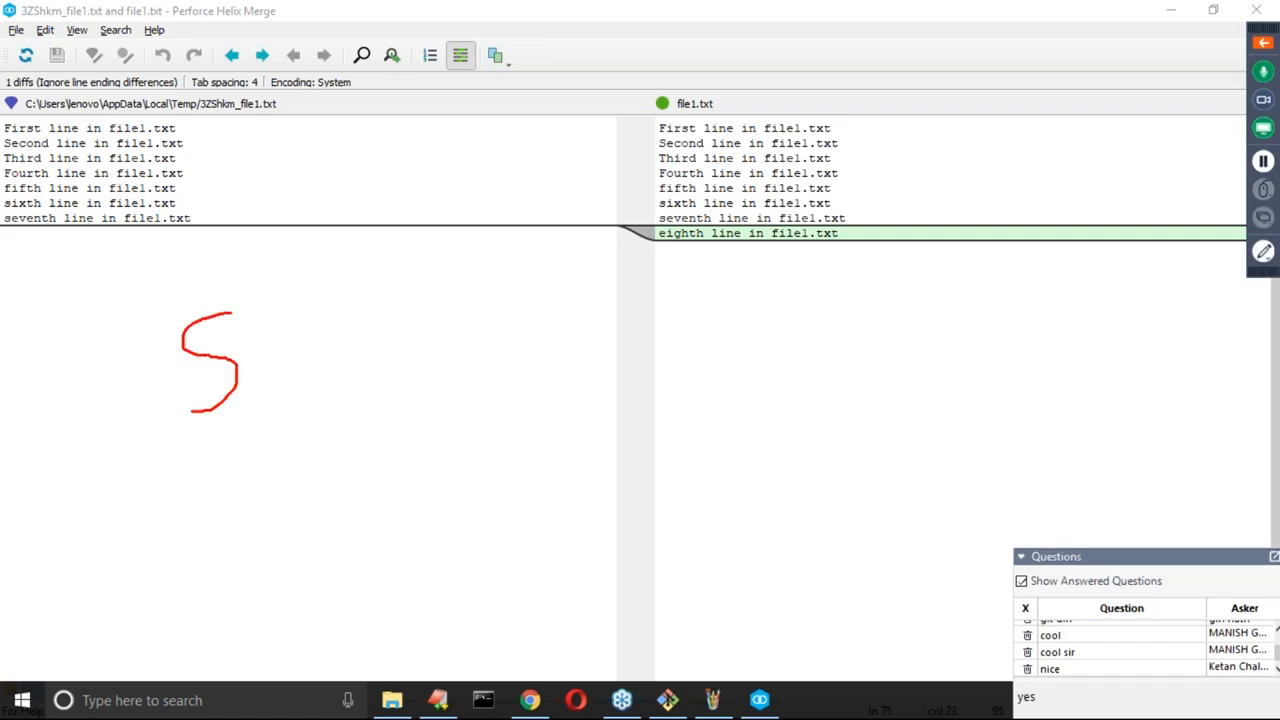
drag(270, 381, 337, 397)
drag(274, 358, 306, 354)
mouse_move(768, 324)
mouse_down()
mouse_move(806, 345)
mouse_move(850, 313)
mouse_up()
drag(903, 318, 926, 366)
mouse_move(956, 318)
mouse_down()
mouse_move(1015, 357)
mouse_move(932, 405)
mouse_up()
mouse_move(630, 222)
mouse_down()
mouse_move(658, 244)
mouse_move(750, 265)
mouse_move(858, 265)
mouse_up()
key(Escape)
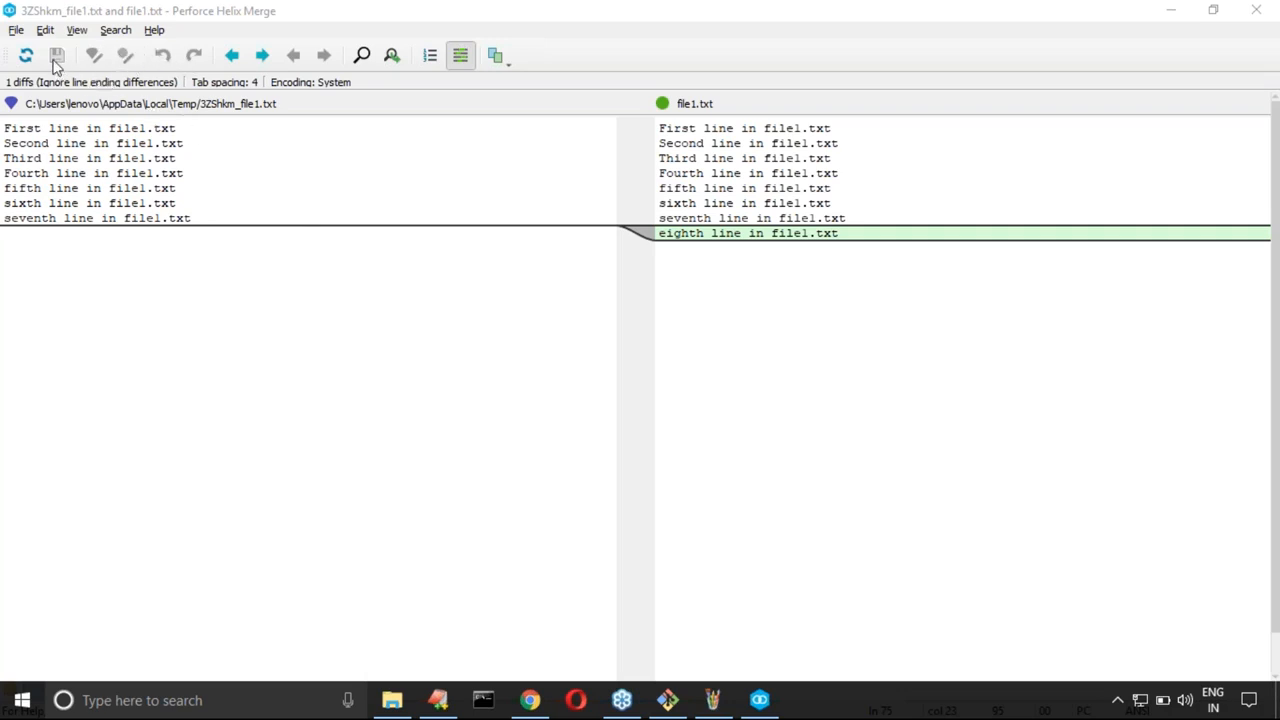
Step: Close the p4merge comparison, switch to EditPlus and write the heading "working directory vs last commit:" on line 79 with a dashed underline
click(130, 158)
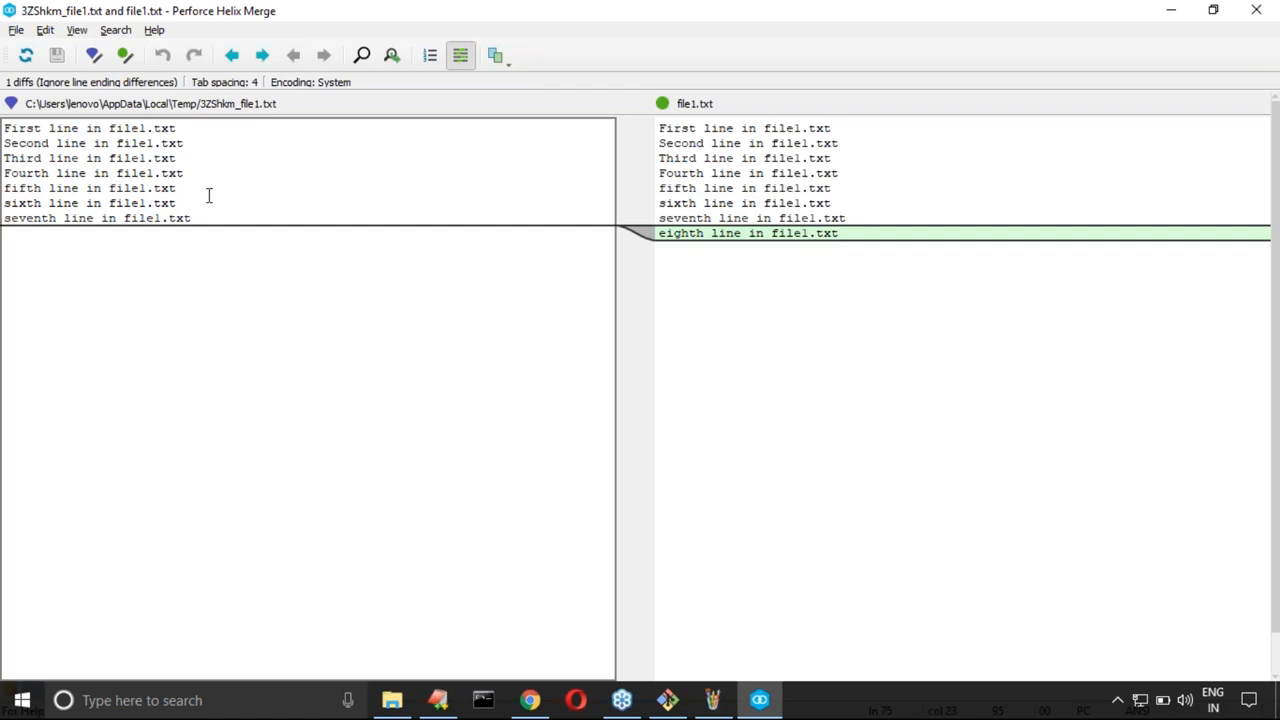
click(1259, 12)
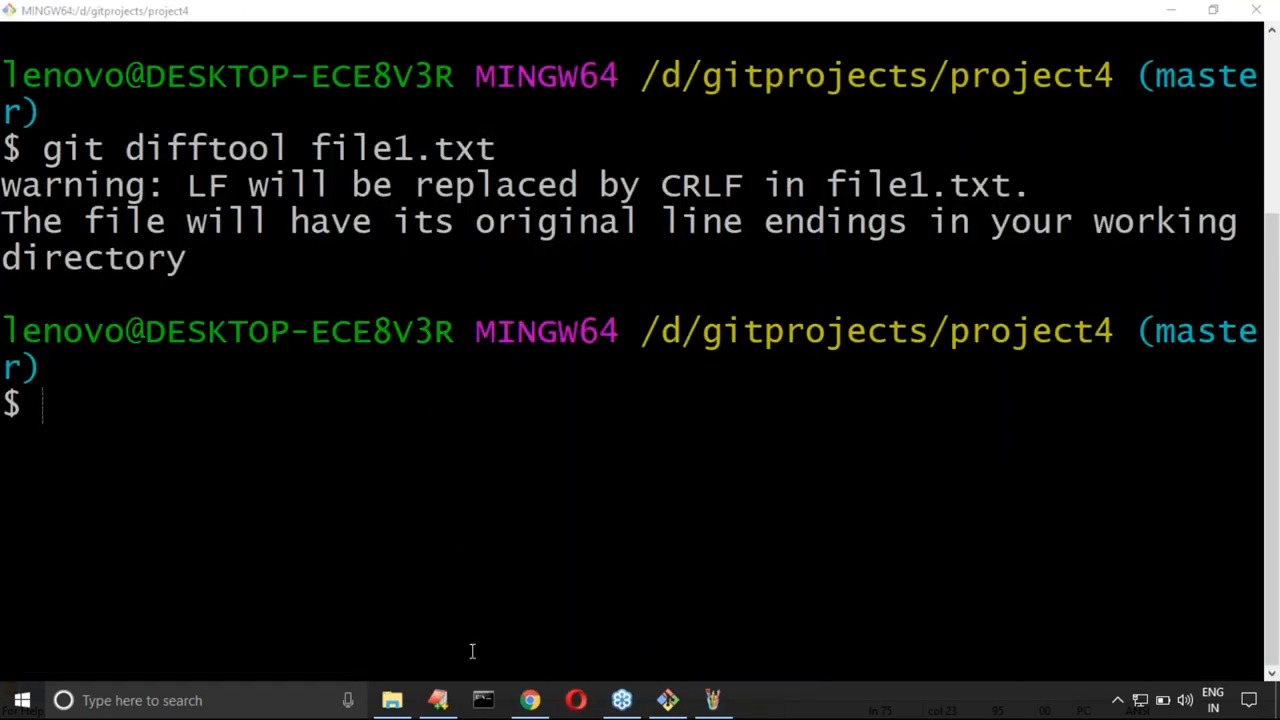
click(440, 702)
scroll(290, 400, down, 2)
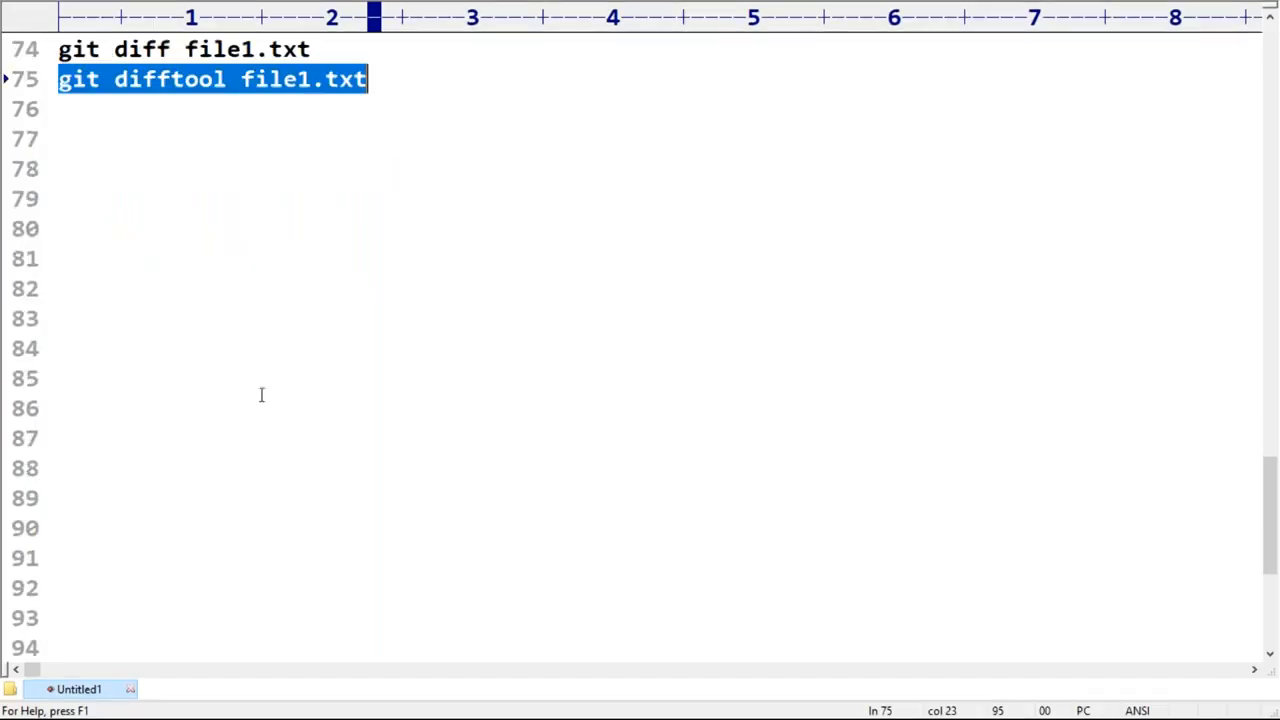
click(119, 169)
scroll(152, 222, down, 1)
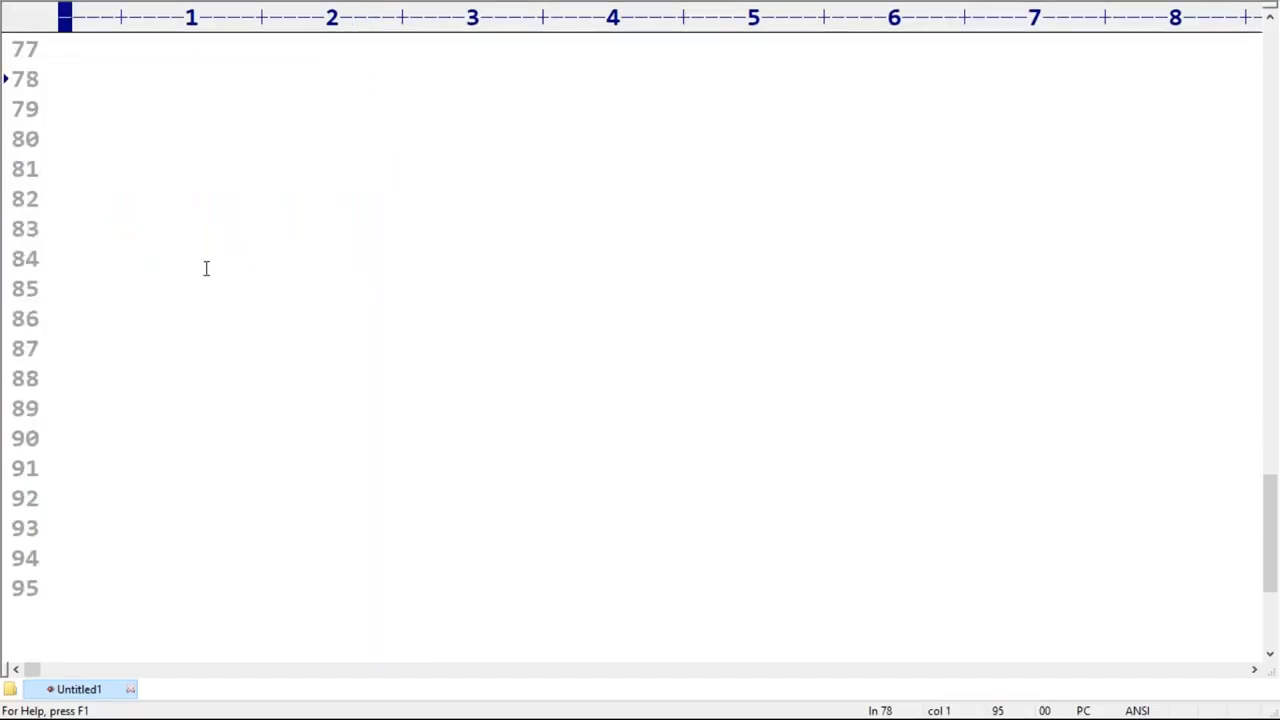
key(Return)
text(working di)
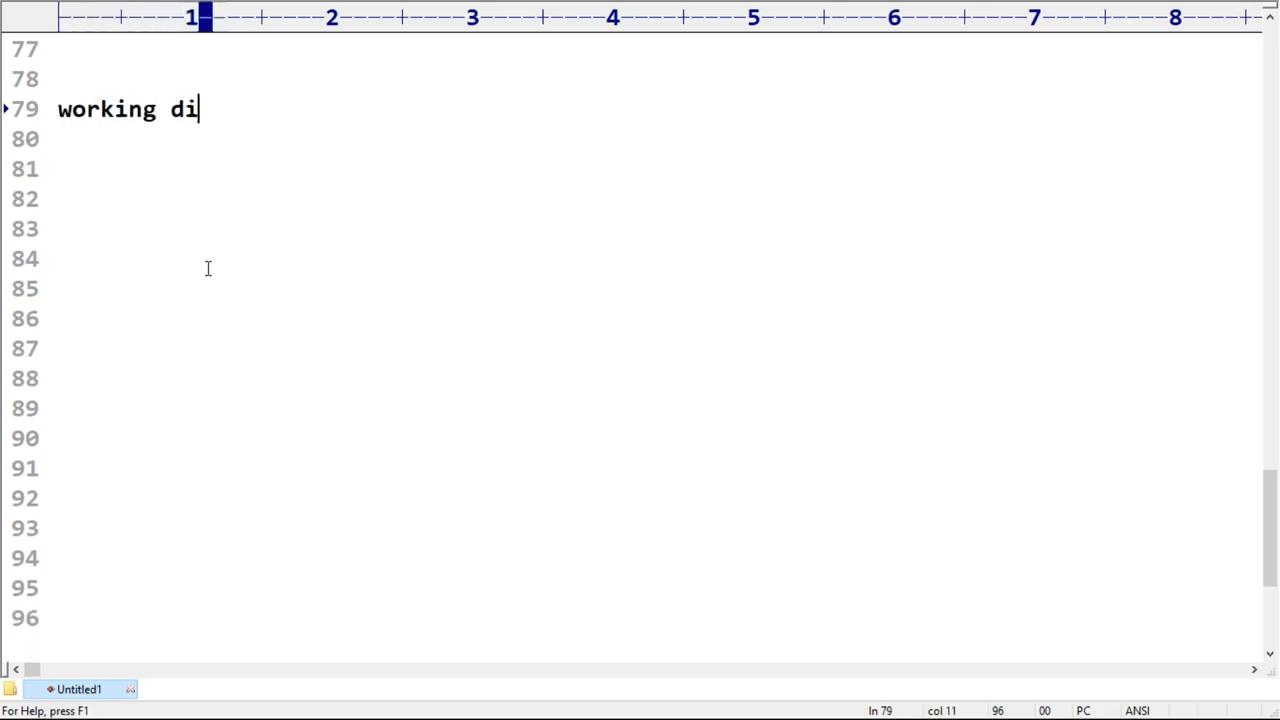
text(rectory vs la)
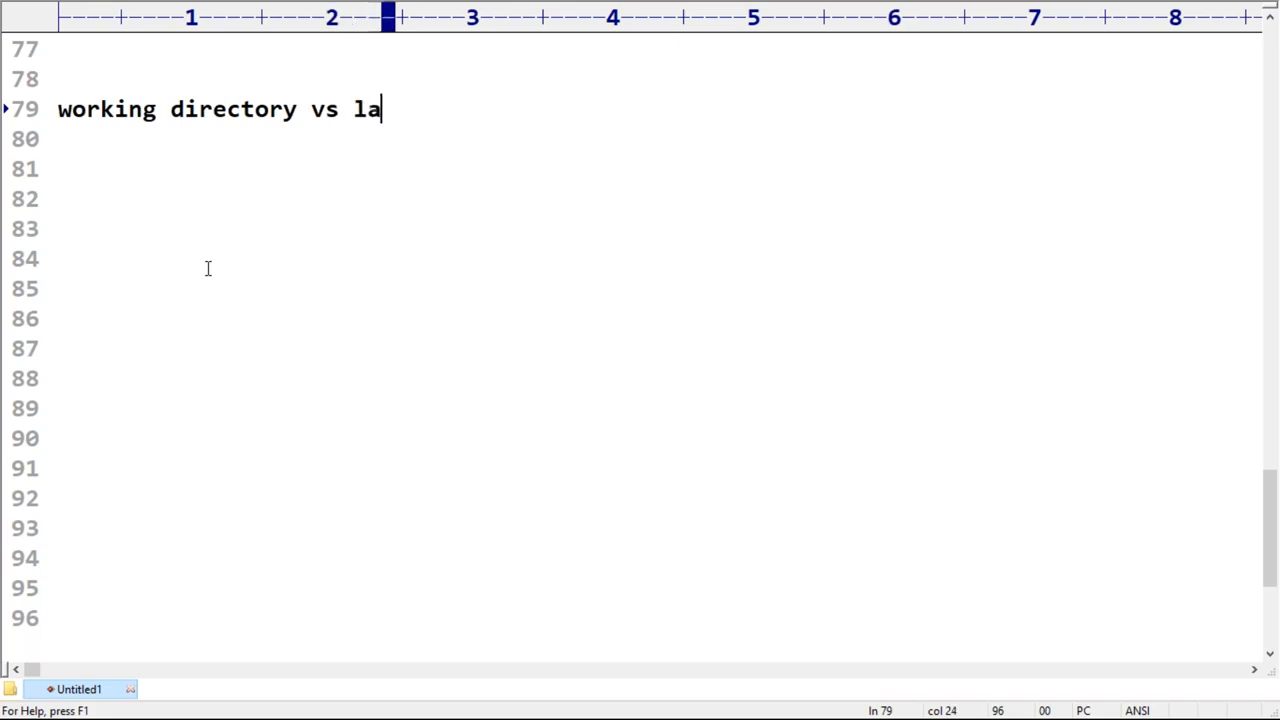
text(st commit)
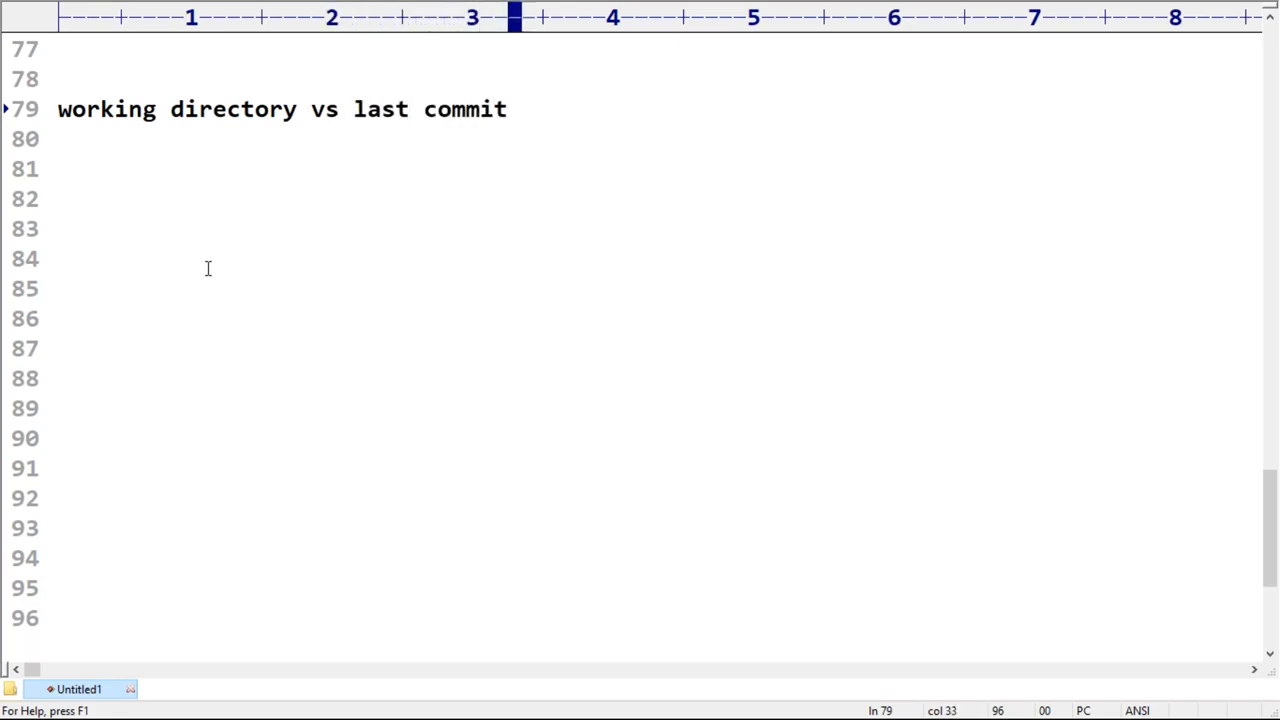
text(:)
key(Return)
text(---------------------------------)
key(Return)
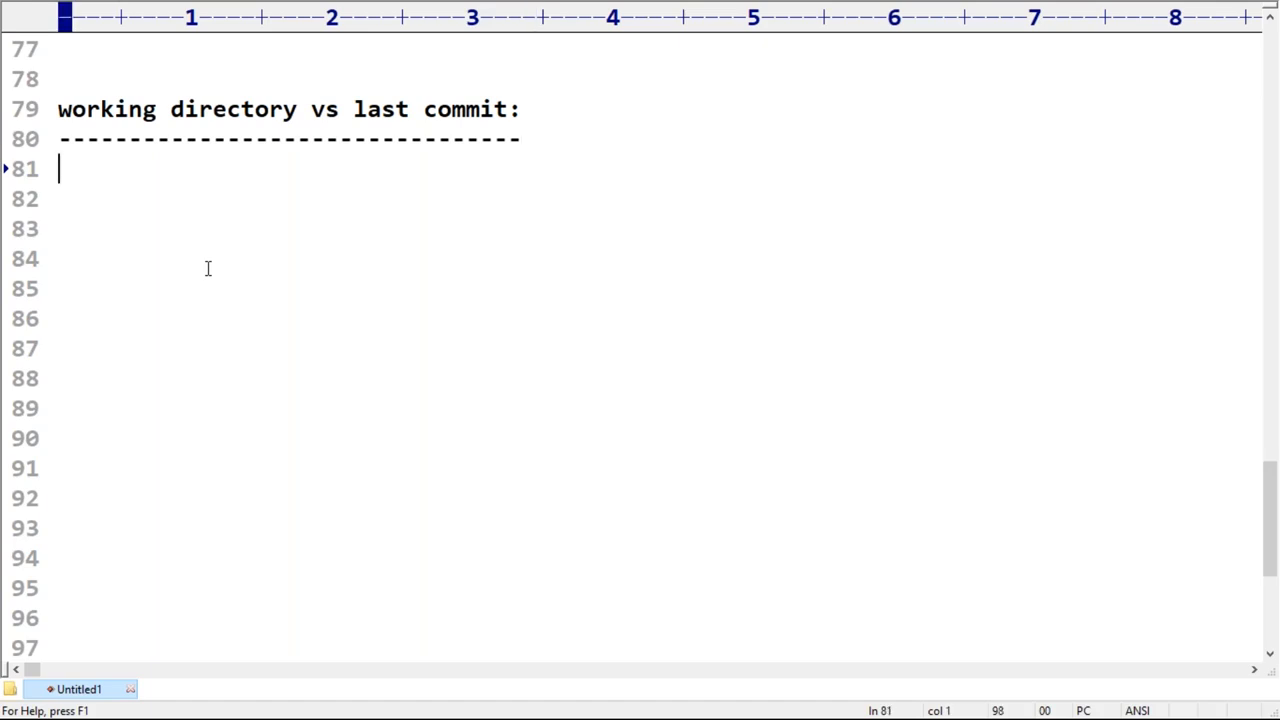
Step: Write "git diff HEAD file1.txt" on line 81 below the heading and copy that line
text(diff)
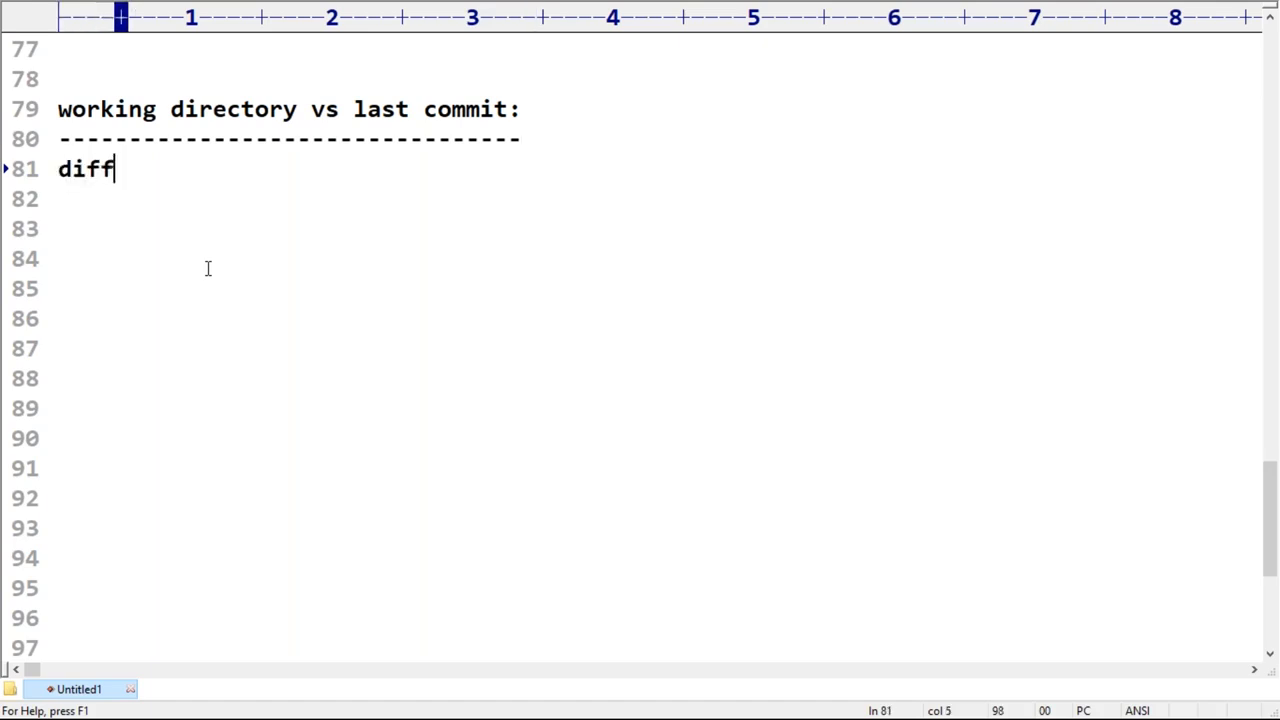
key(BackSpace)
key(BackSpace)
key(BackSpace)
key(BackSpace)
text(git diff )
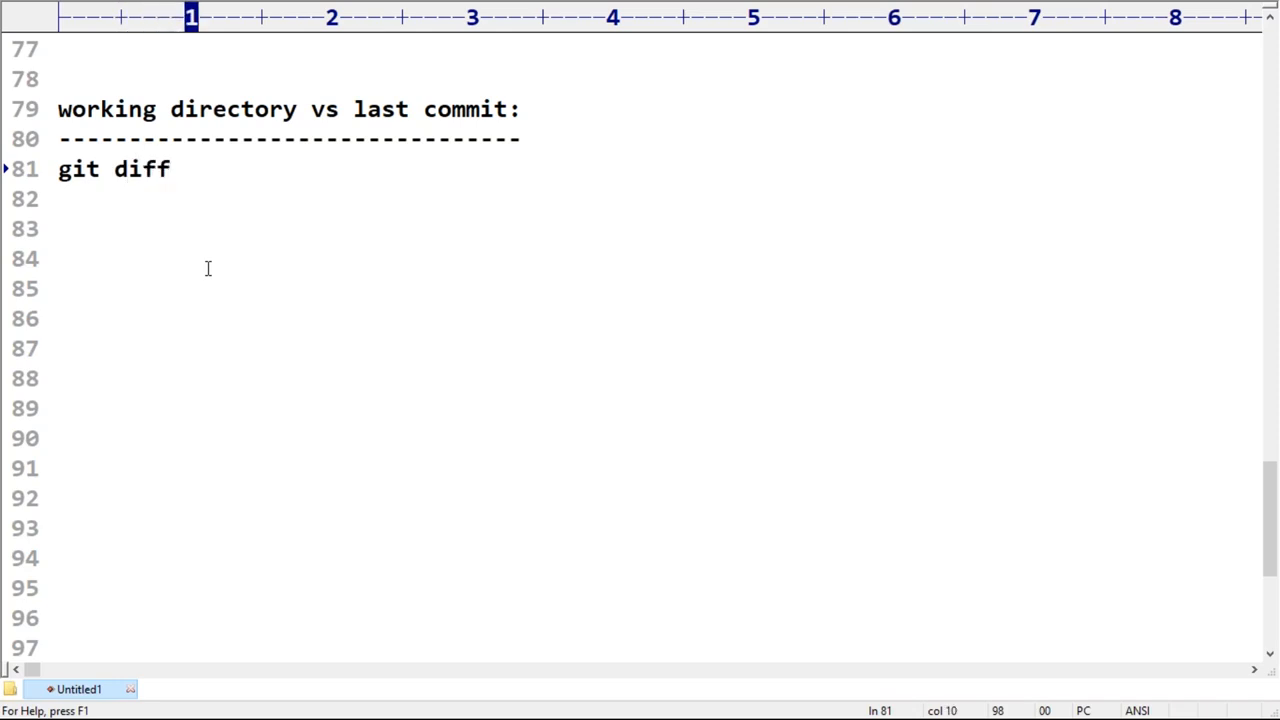
text(HEAD )
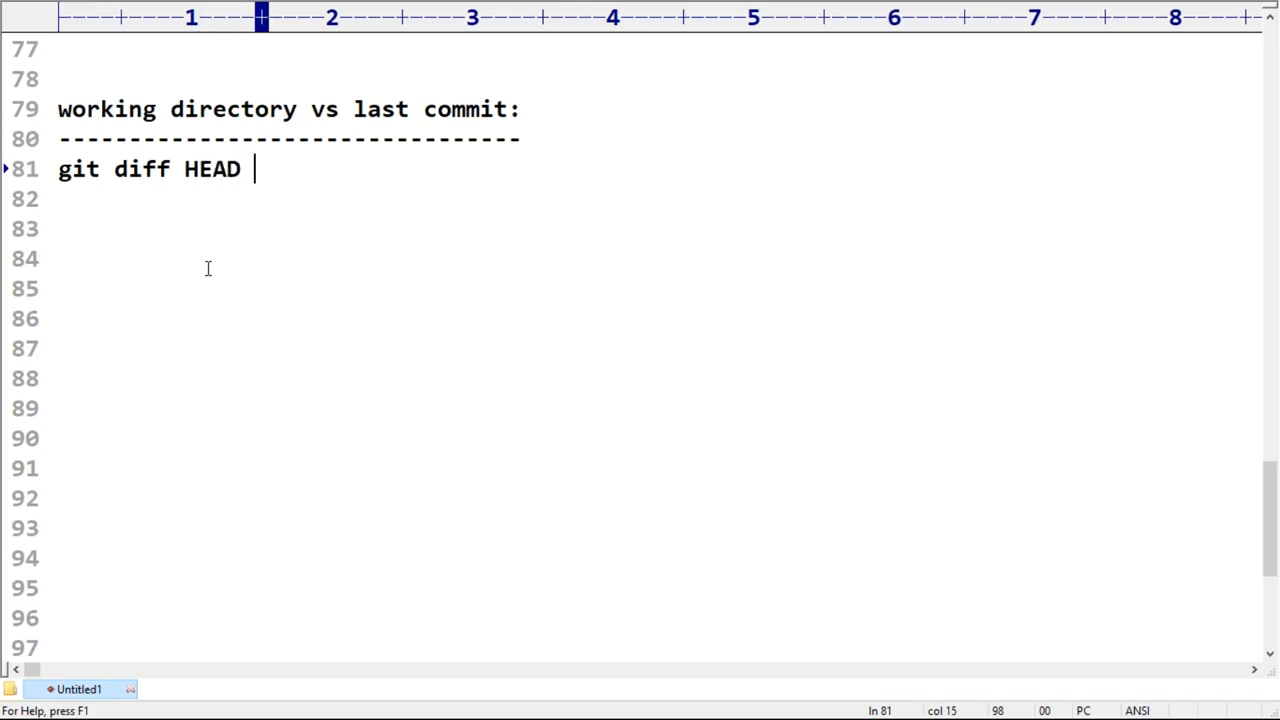
text(f)
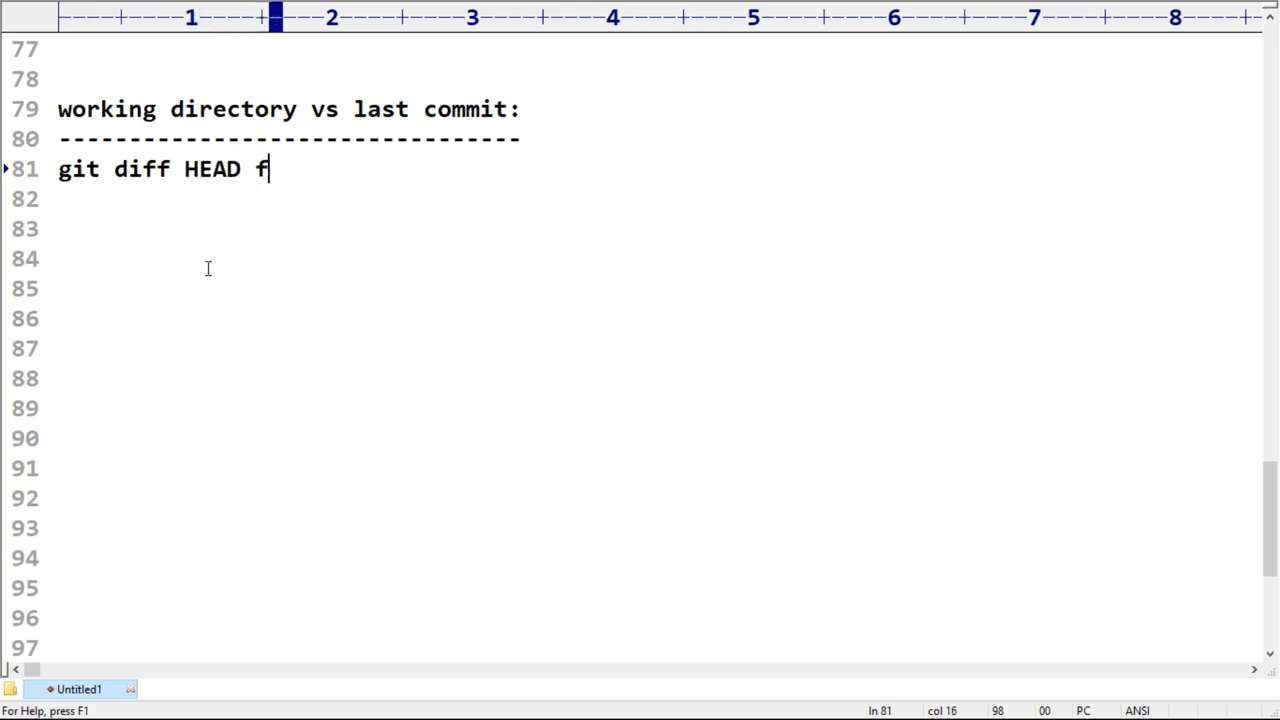
text(ile1.txt)
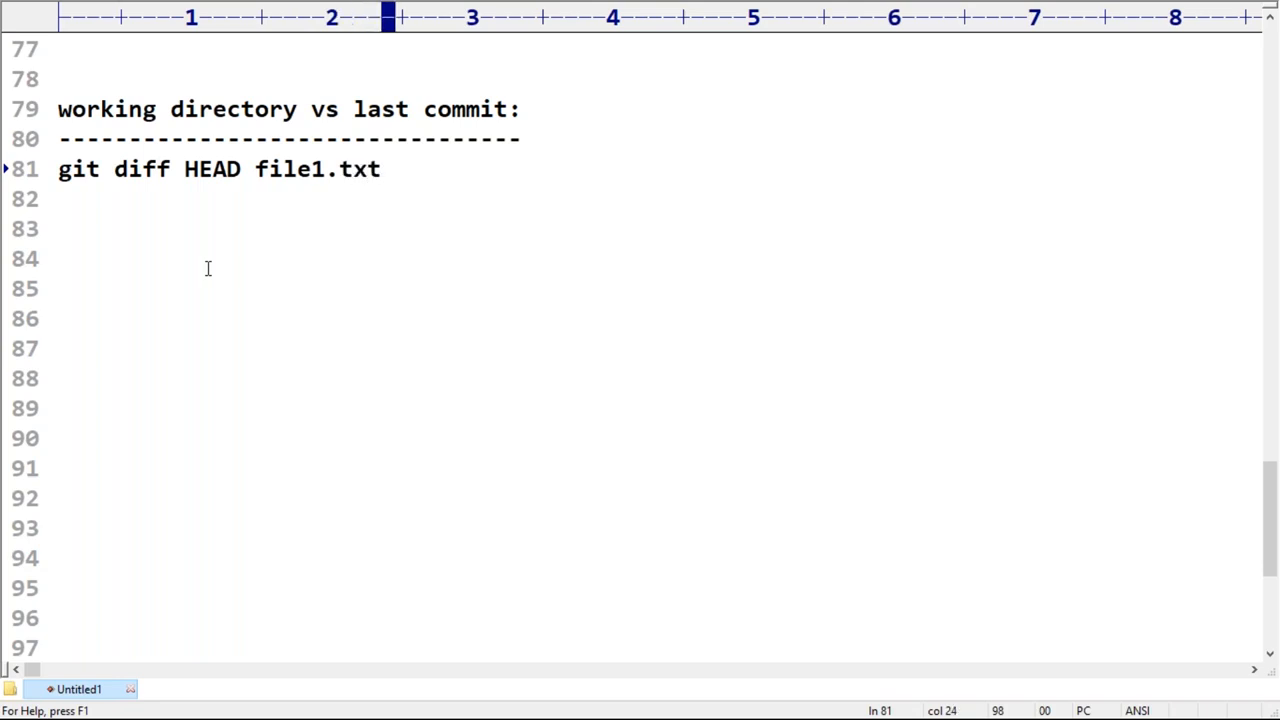
key(shift+Home)
key(super+c)
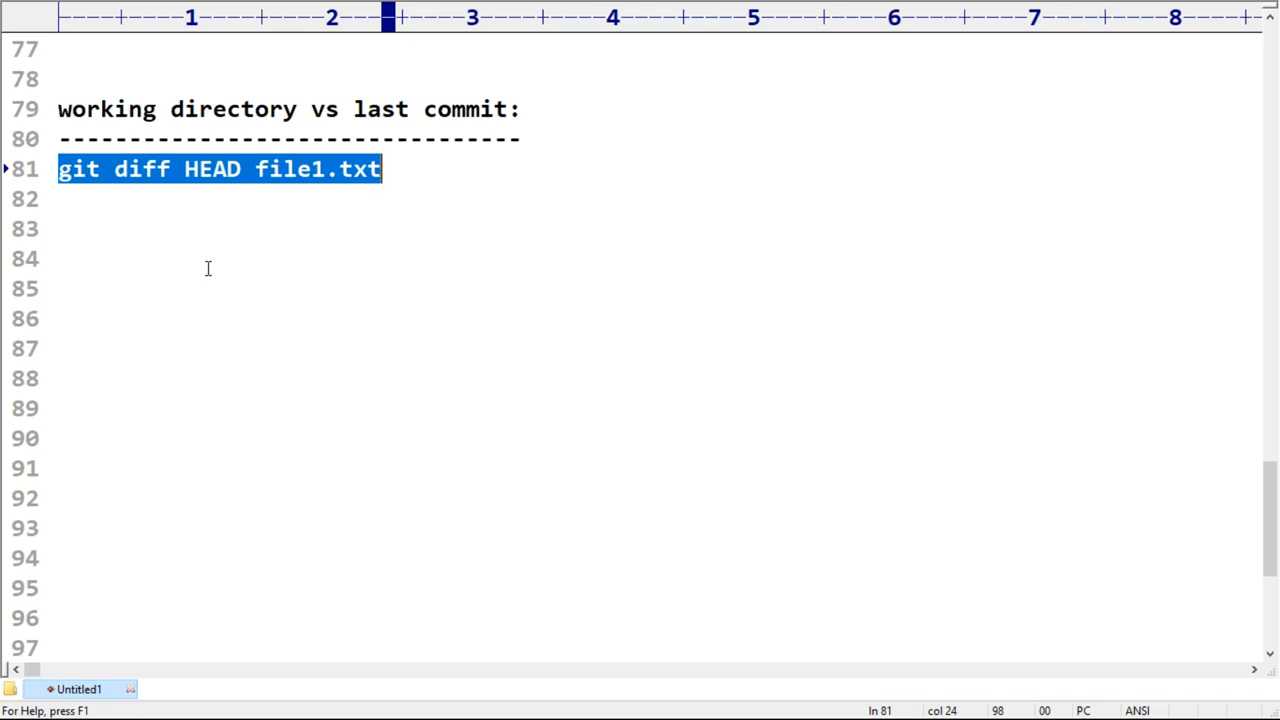
Step: Switch to Paint, brush a red underline beneath "file1: 8 lines", circle the local repo's file entries and underline "6li"
key(alt+Tab)
key(Tab)
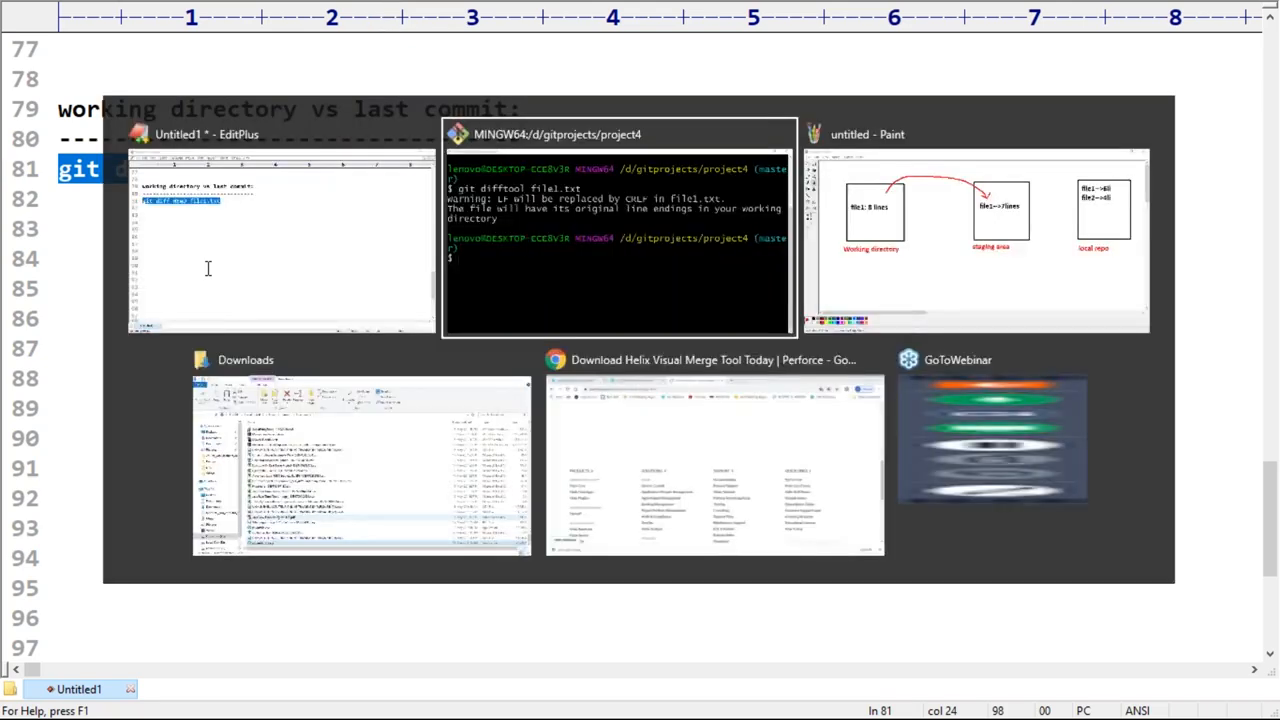
drag(181, 249, 291, 243)
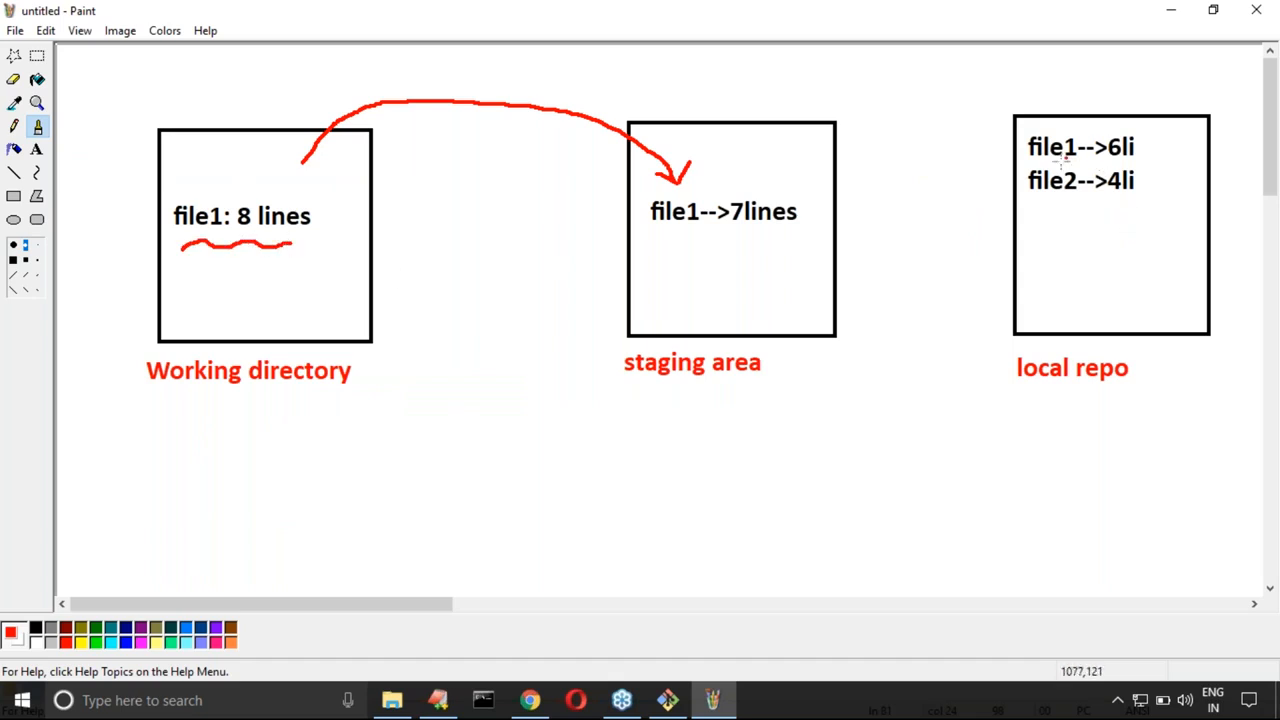
mouse_move(1121, 118)
mouse_down()
mouse_move(1046, 117)
mouse_move(1015, 190)
mouse_move(1178, 150)
mouse_move(1140, 122)
mouse_up()
drag(1105, 170, 1140, 170)
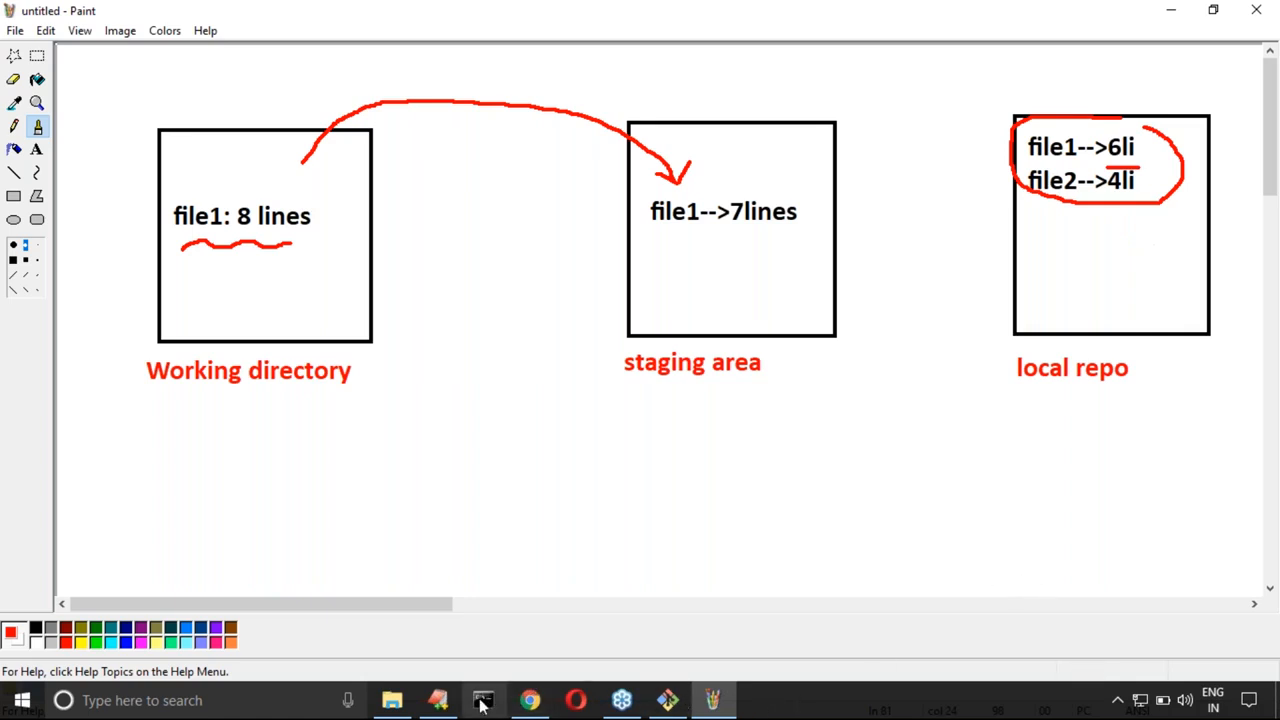
Step: Switch to Git Bash, run "git diff HEAD file1.txt", highlight the added lines and recall the command on a cleared screen
click(668, 696)
key(ctrl+l)
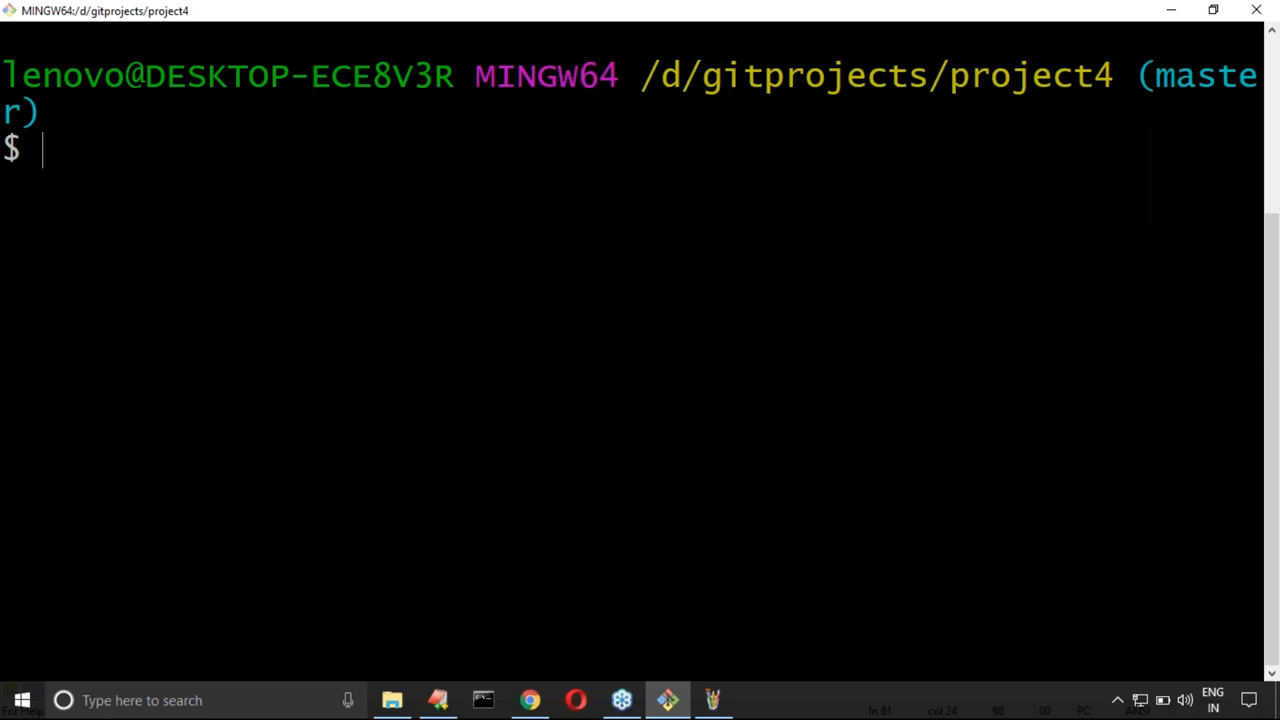
right_click(236, 250)
click(282, 306)
key(Return)
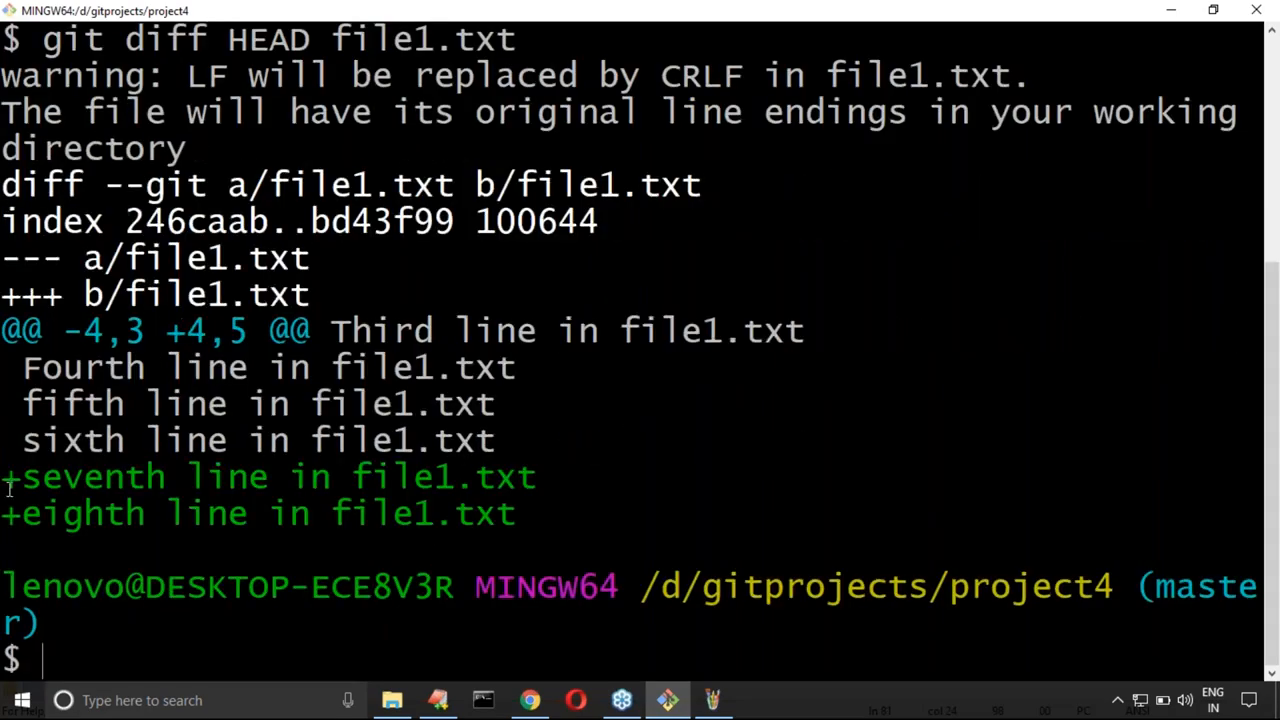
drag(8, 477, 540, 515)
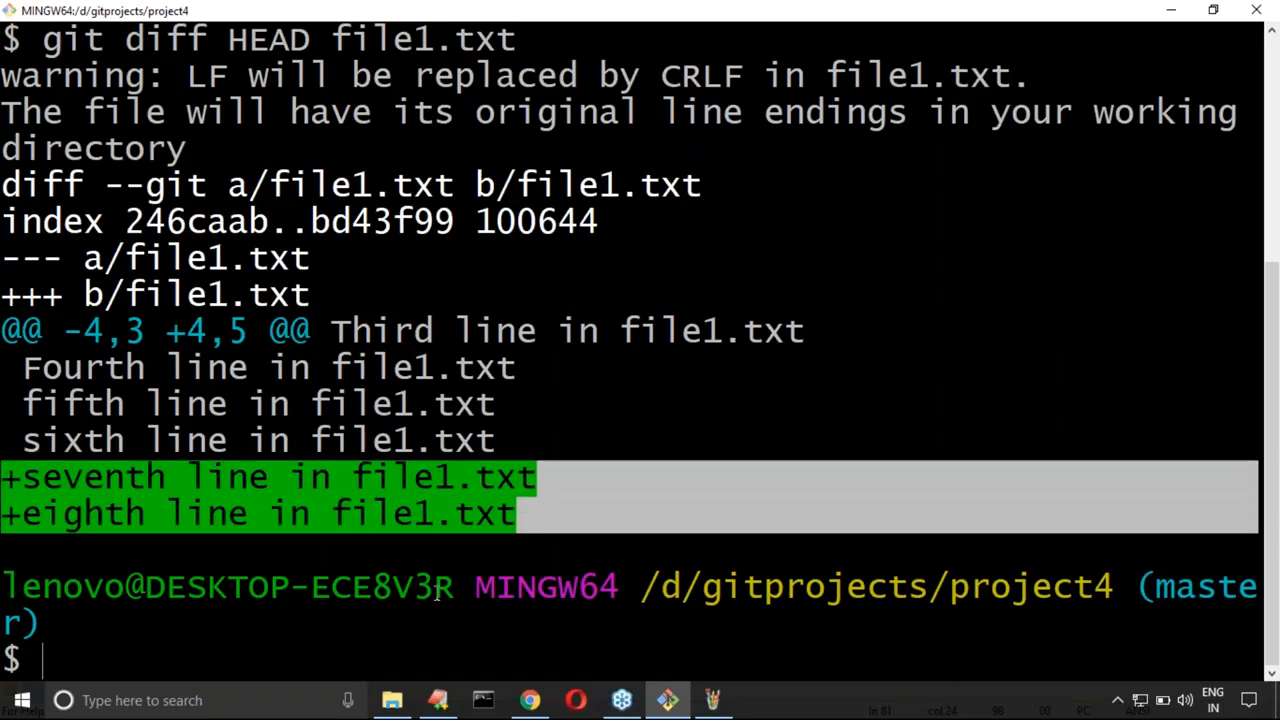
click(326, 634)
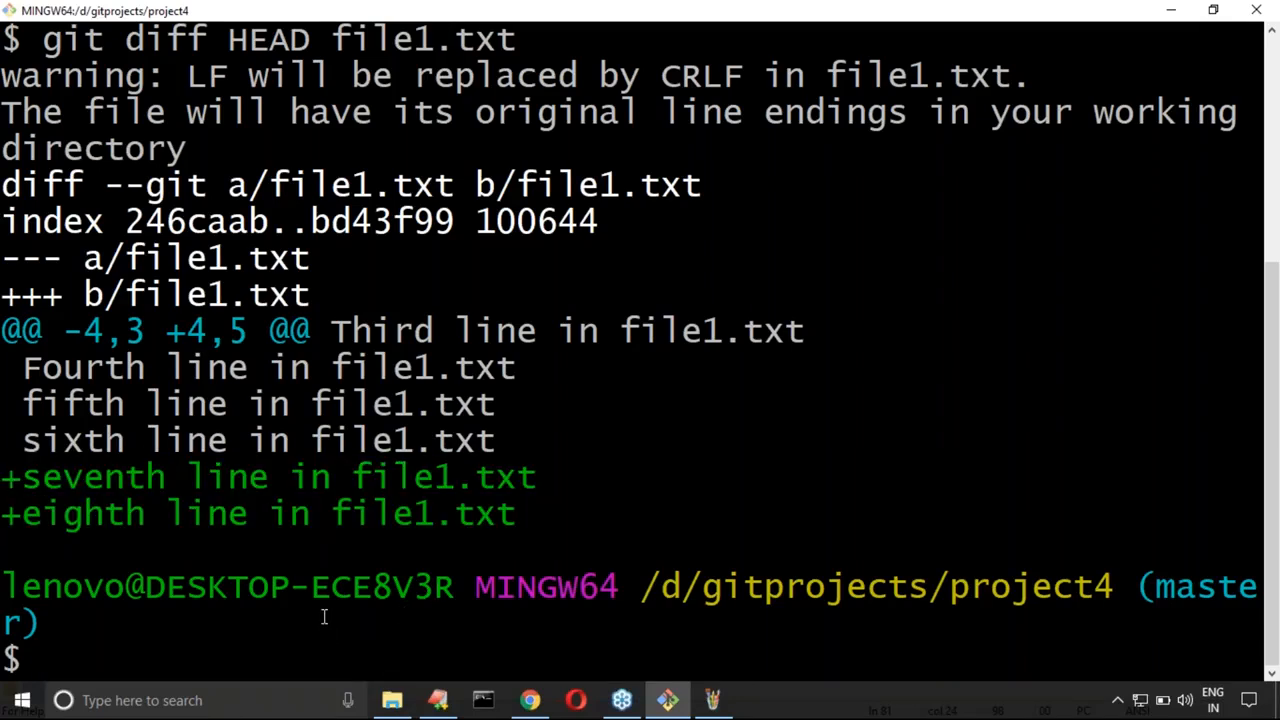
key(ctrl+l)
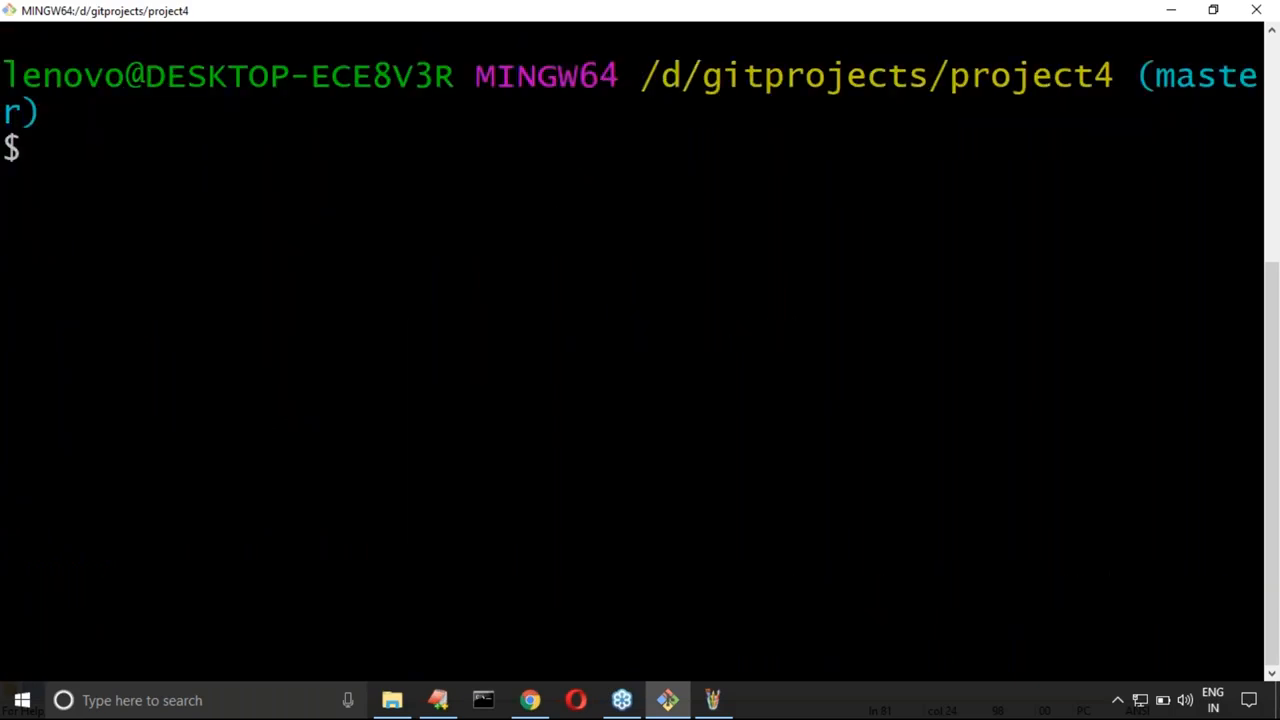
key(Up)
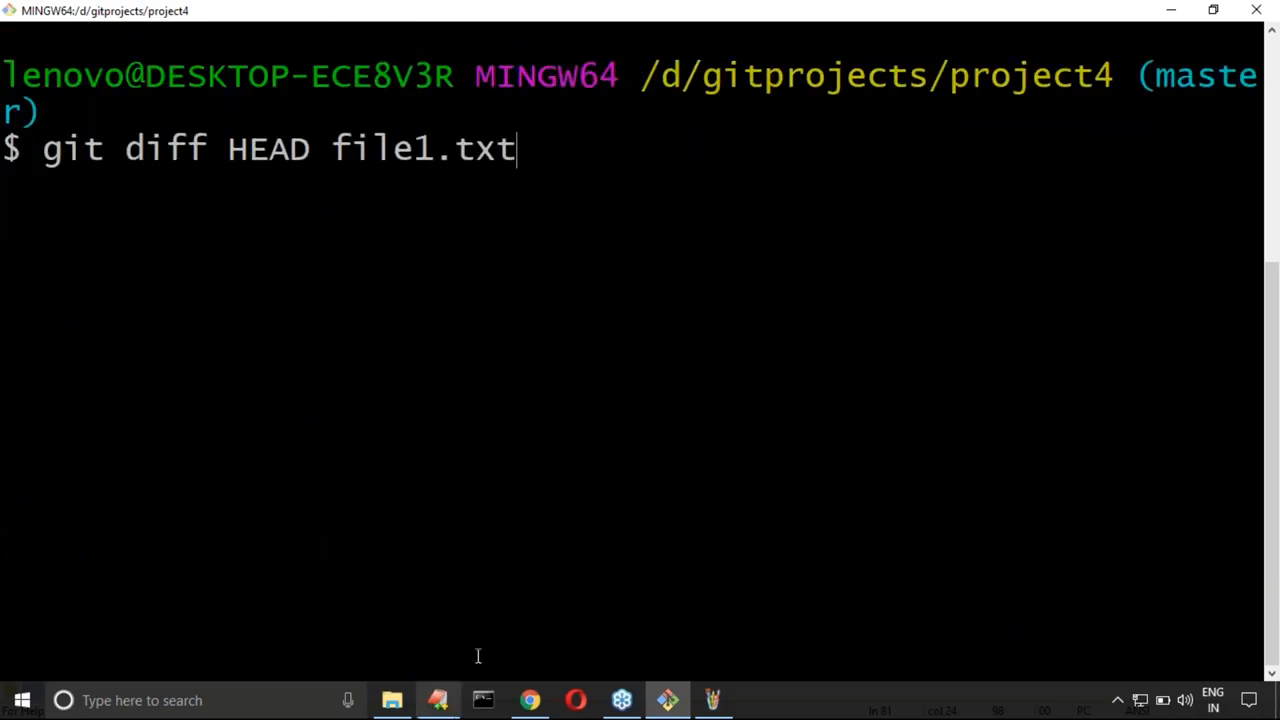
Step: Switch to EditPlus, duplicate the git diff HEAD line on line 82 and change the copy to "git difftool HEAD file1.txt"
click(438, 700)
click(406, 178)
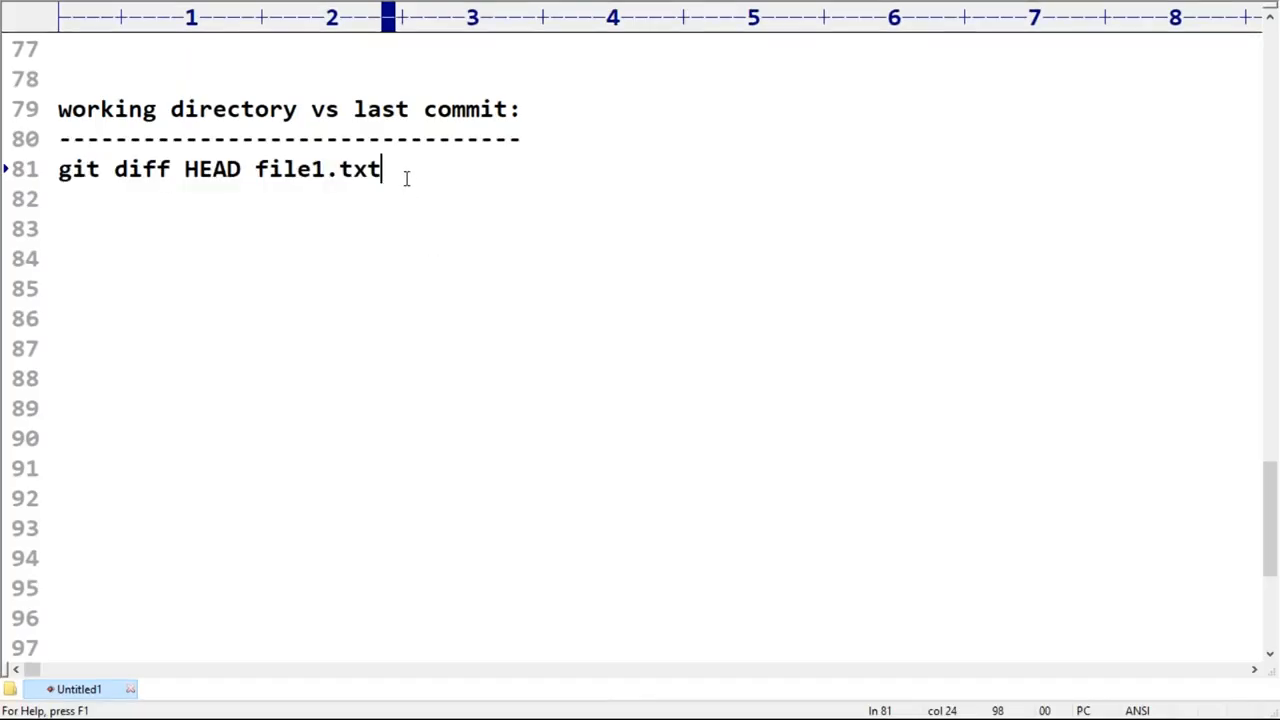
key(Return)
key(ctrl+v)
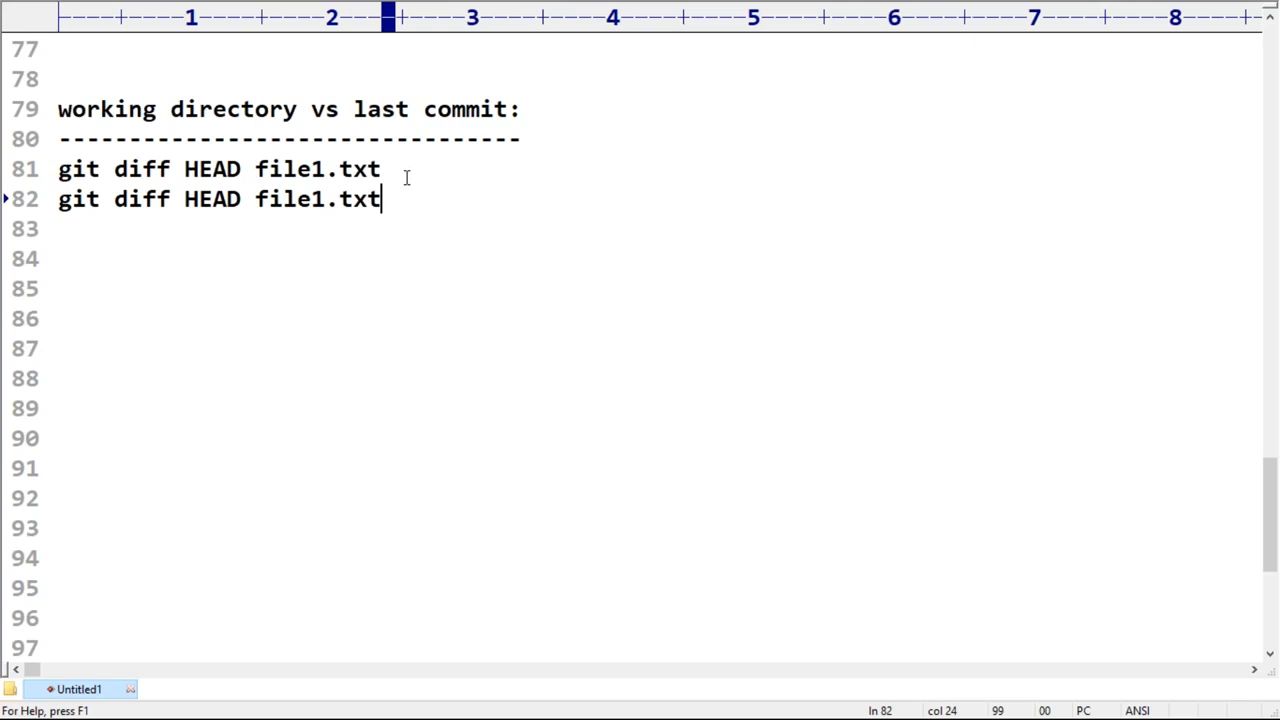
click(168, 206)
text(tool)
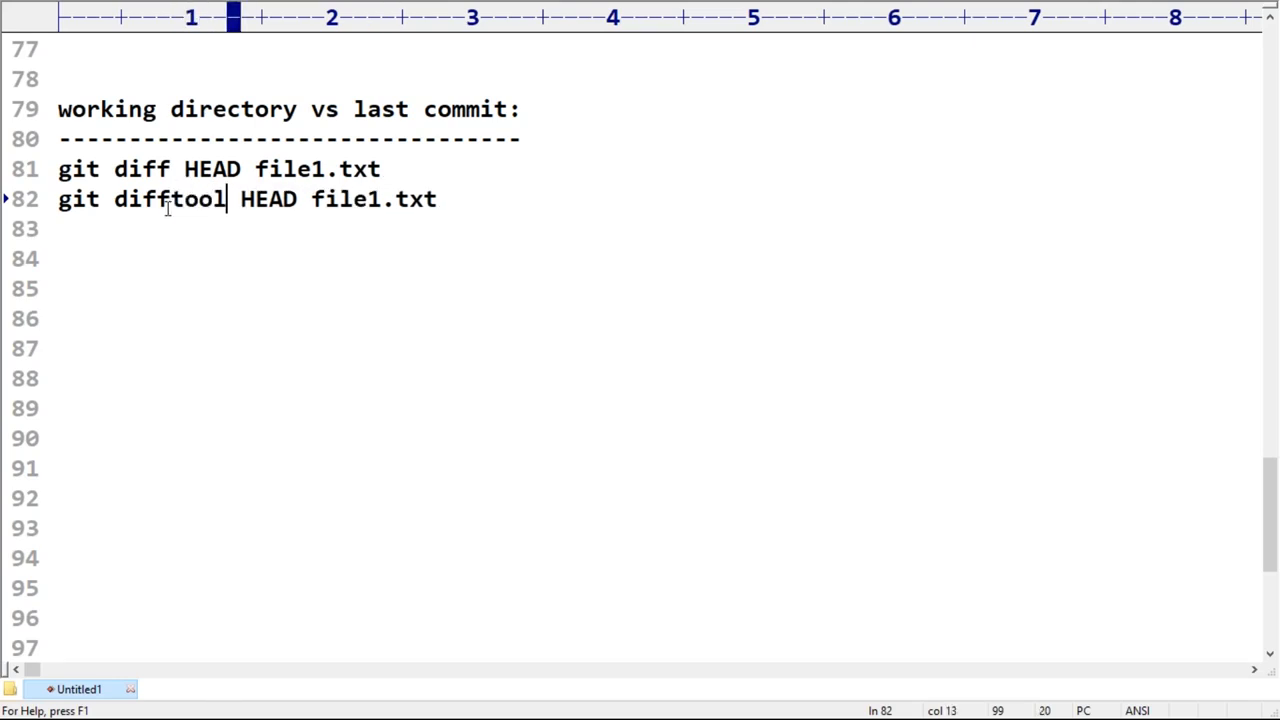
Step: Copy the git difftool line, switch to Git Bash and run "git difftool HEAD file1.txt" in place of the recalled command
key(Home)
key(shift+End)
key(super+c)
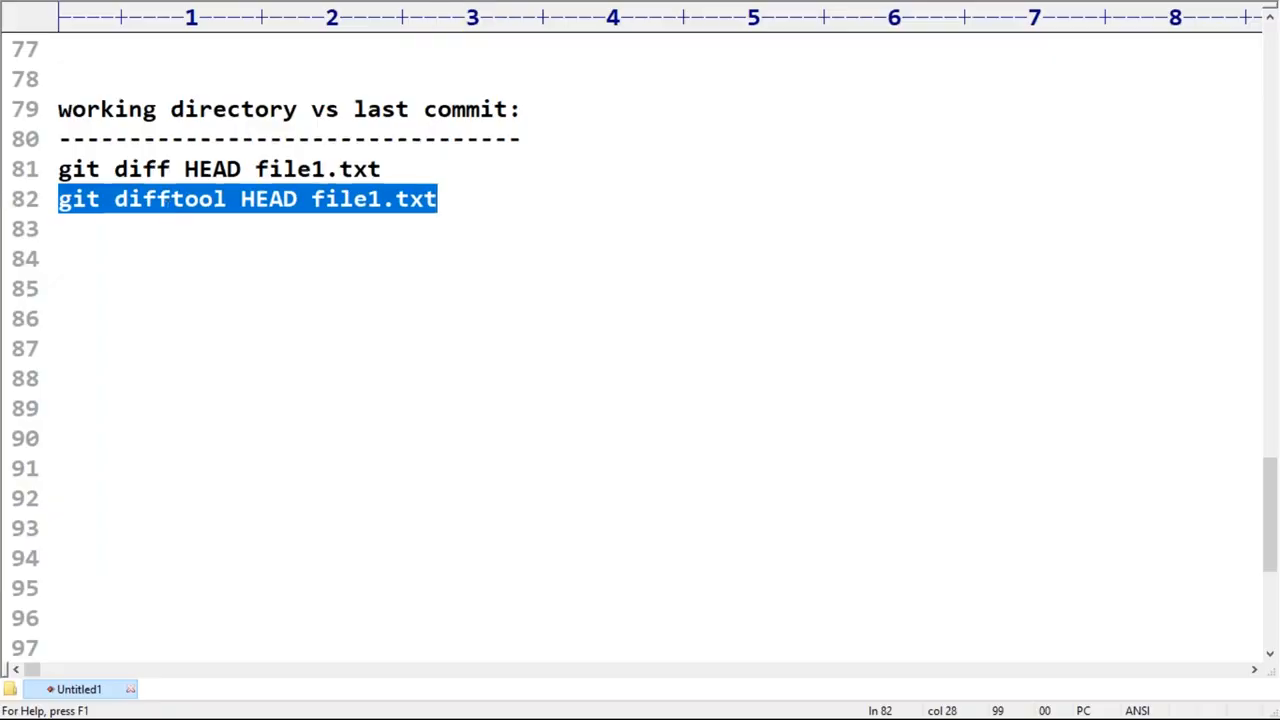
key(alt+Tab)
key(BackSpace)
key(BackSpace)
key(BackSpace)
key(BackSpace)
key(BackSpace)
key(BackSpace)
key(BackSpace)
key(BackSpace)
key(BackSpace)
key(BackSpace)
key(BackSpace)
key(BackSpace)
key(BackSpace)
key(BackSpace)
key(BackSpace)
key(BackSpace)
key(BackSpace)
key(BackSpace)
key(BackSpace)
key(BackSpace)
key(BackSpace)
key(BackSpace)
key(BackSpace)
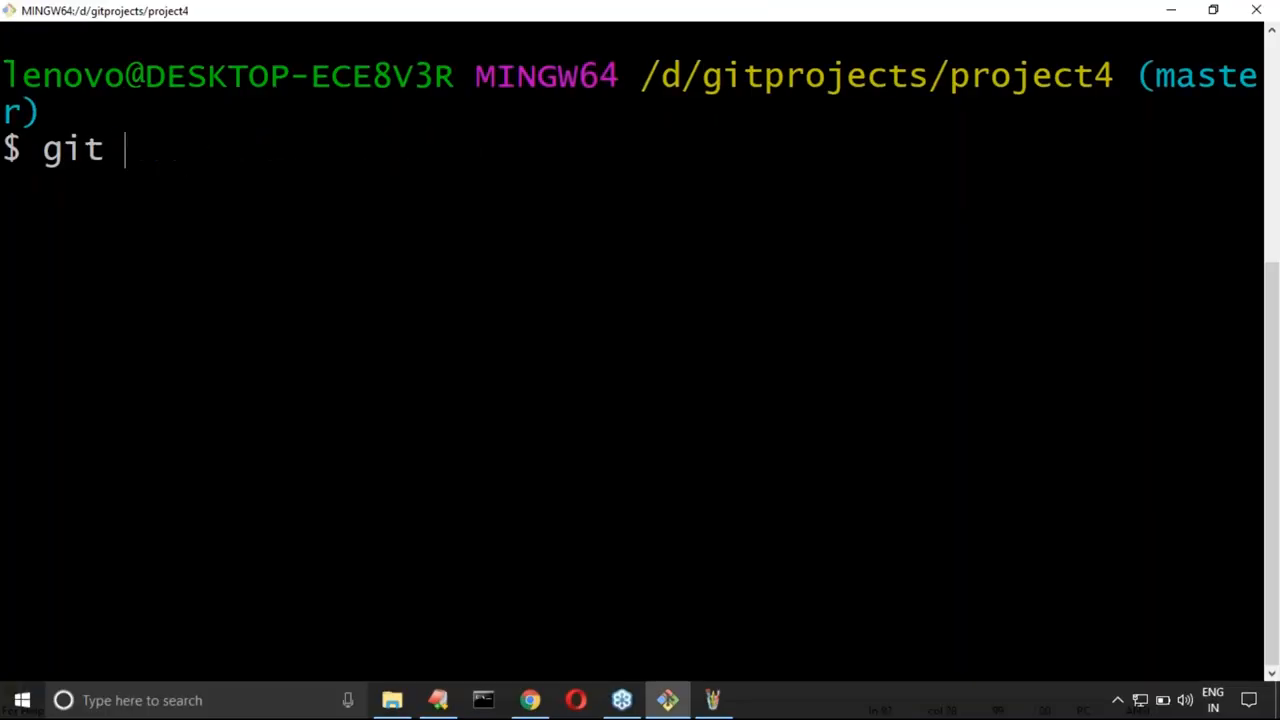
right_click(380, 152)
click(424, 211)
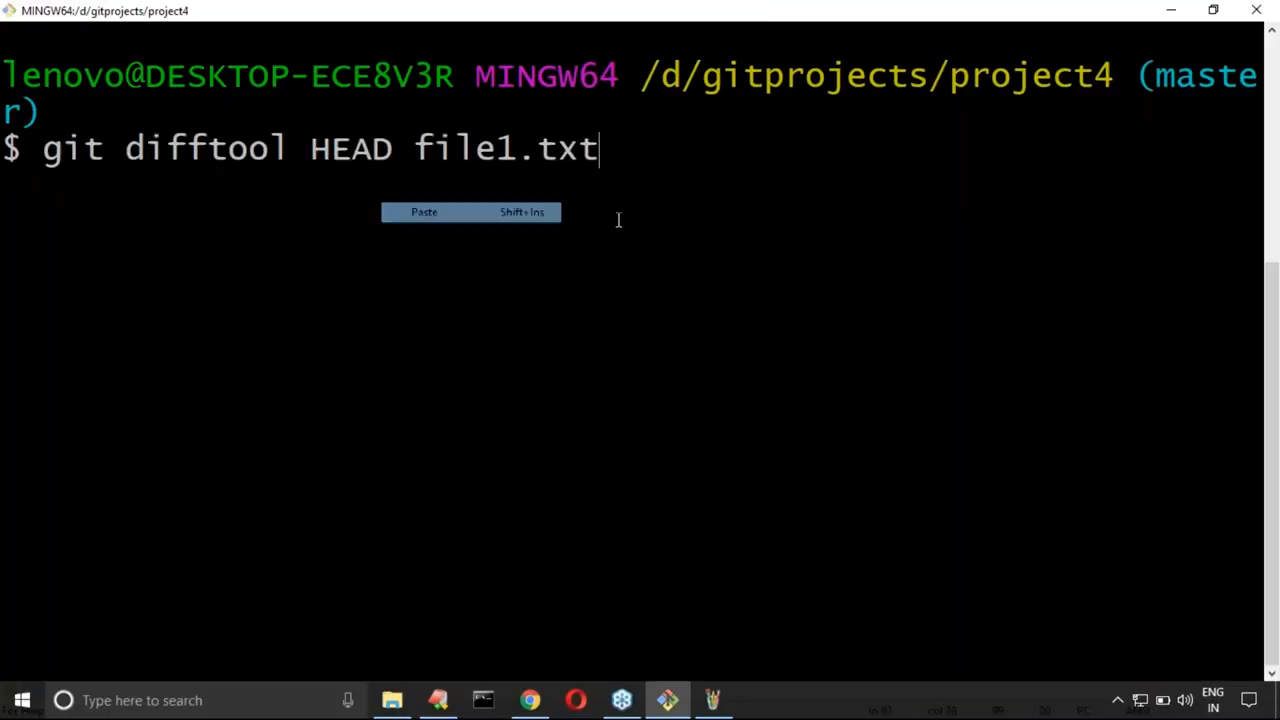
key(Return)
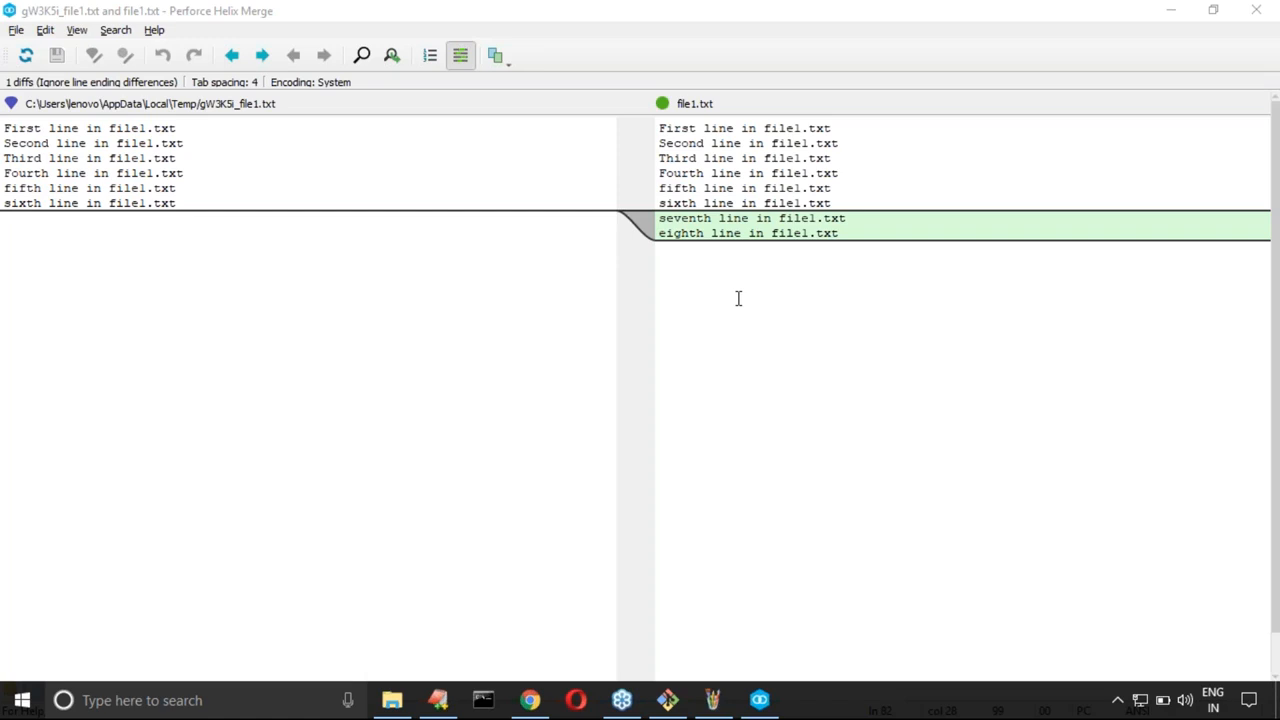
Step: Switch to EditPlus and write the heading "Between two commits:" on line 85 with a dashed underline below it
click(440, 700)
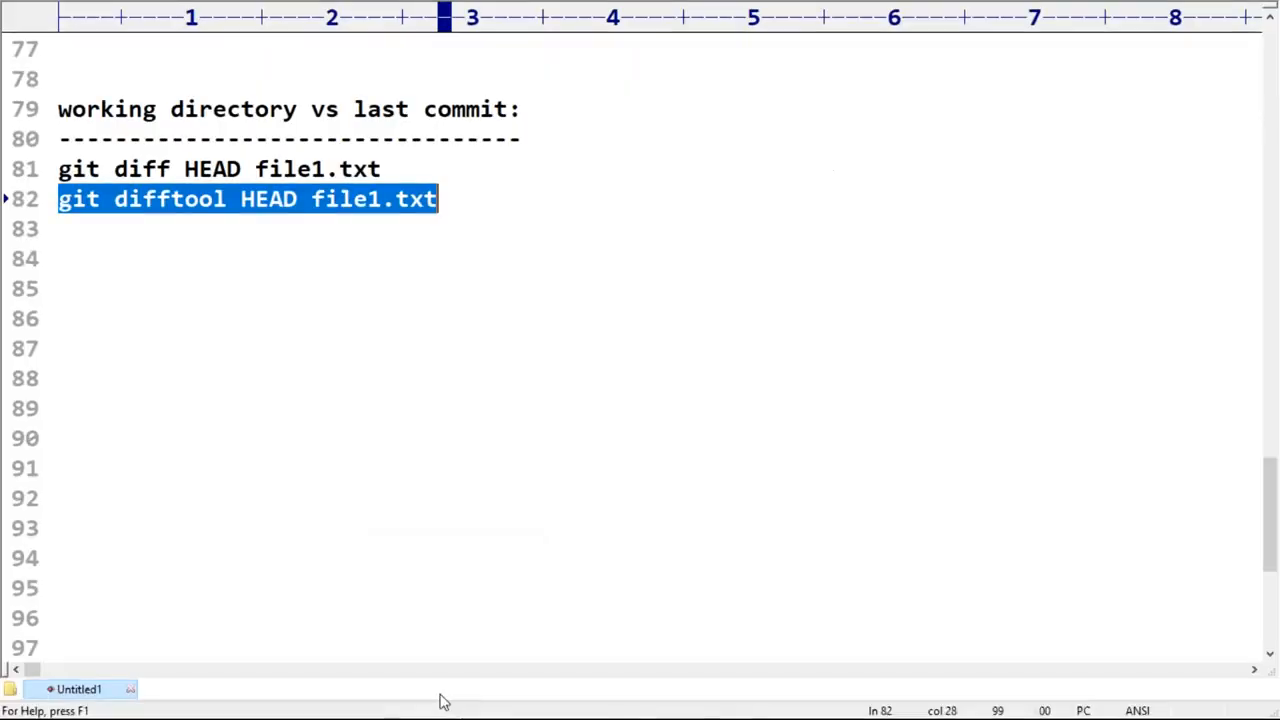
click(175, 280)
scroll(176, 280, down, 2)
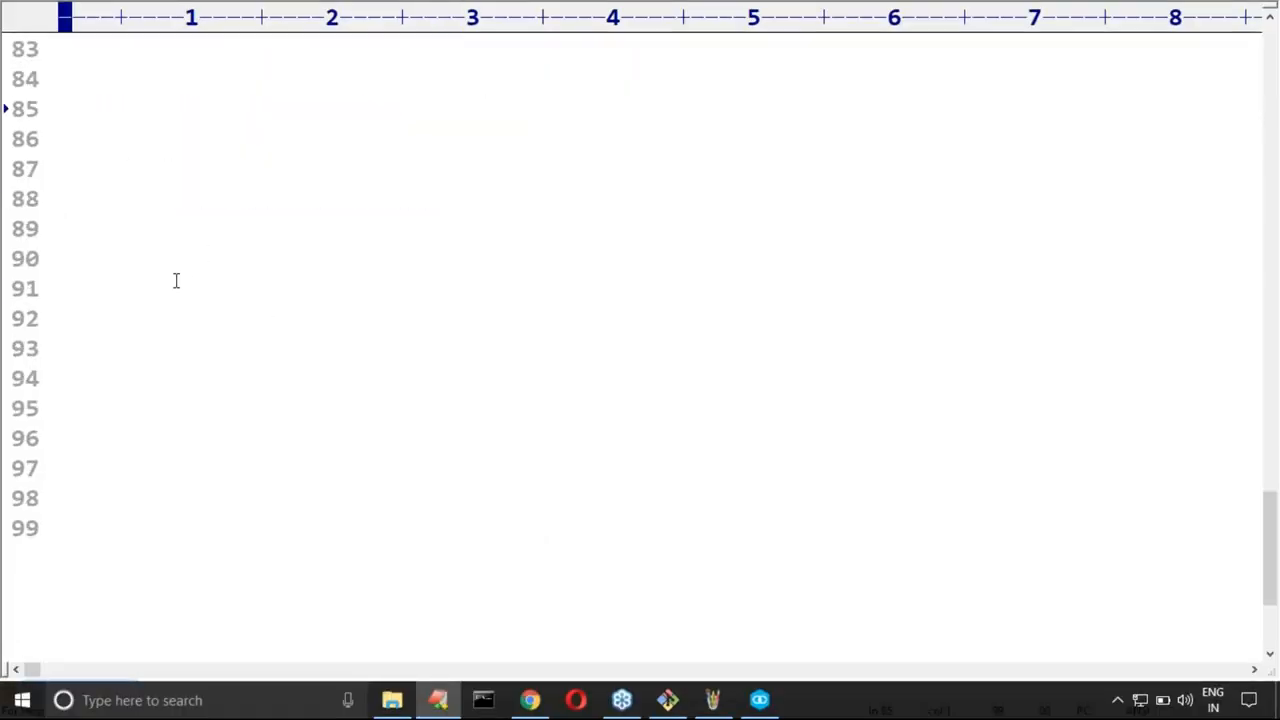
scroll(176, 281, up, 1)
text(B)
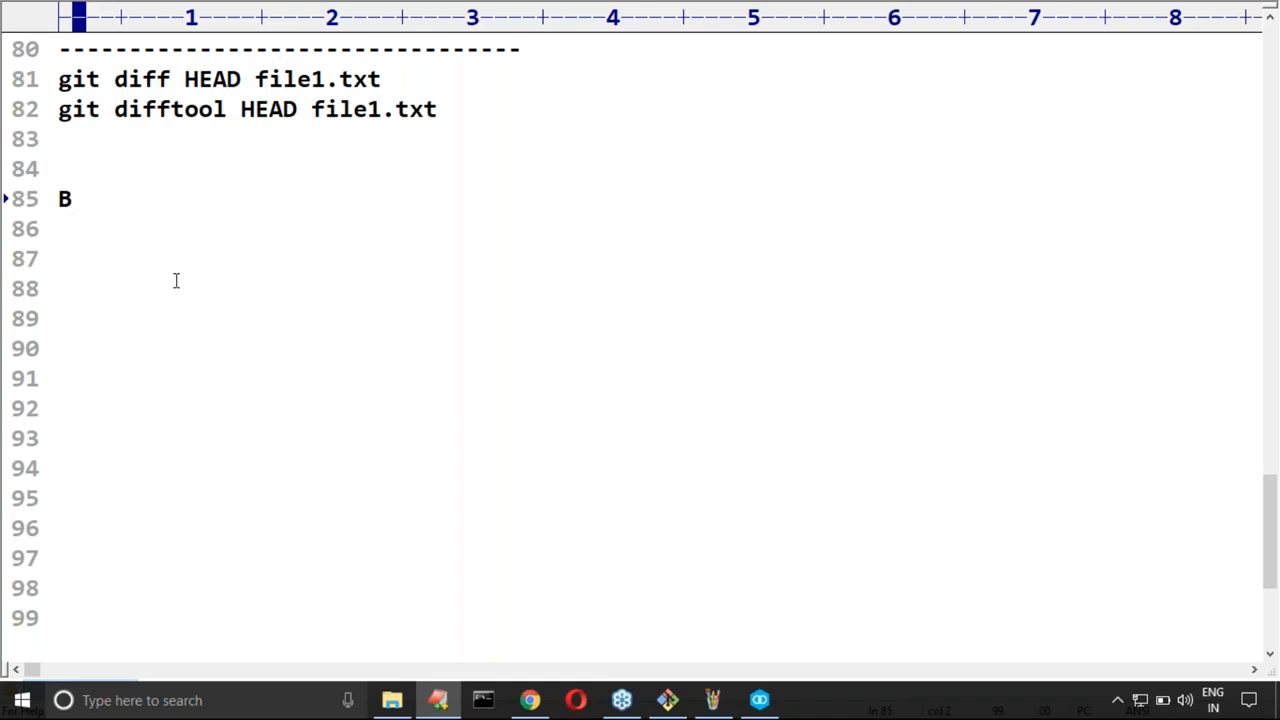
text(etween two commis)
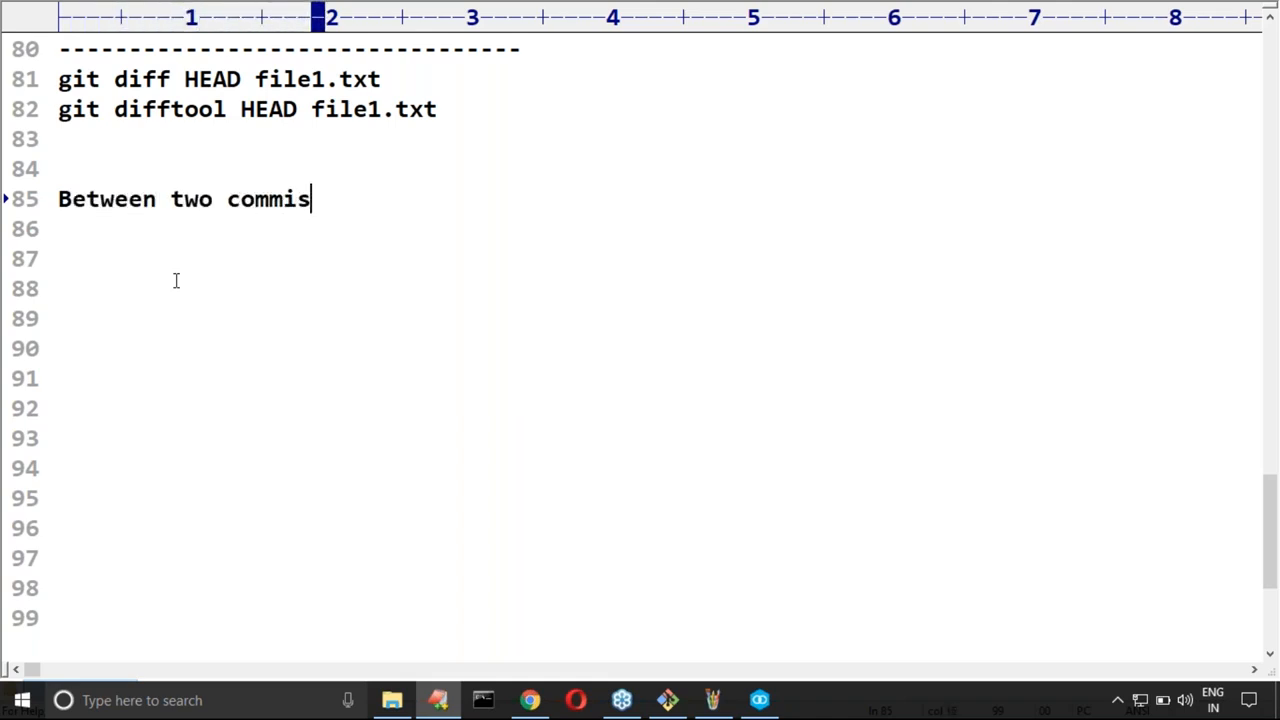
key(BackSpace)
text(s)
key(BackSpace)
text(ts)
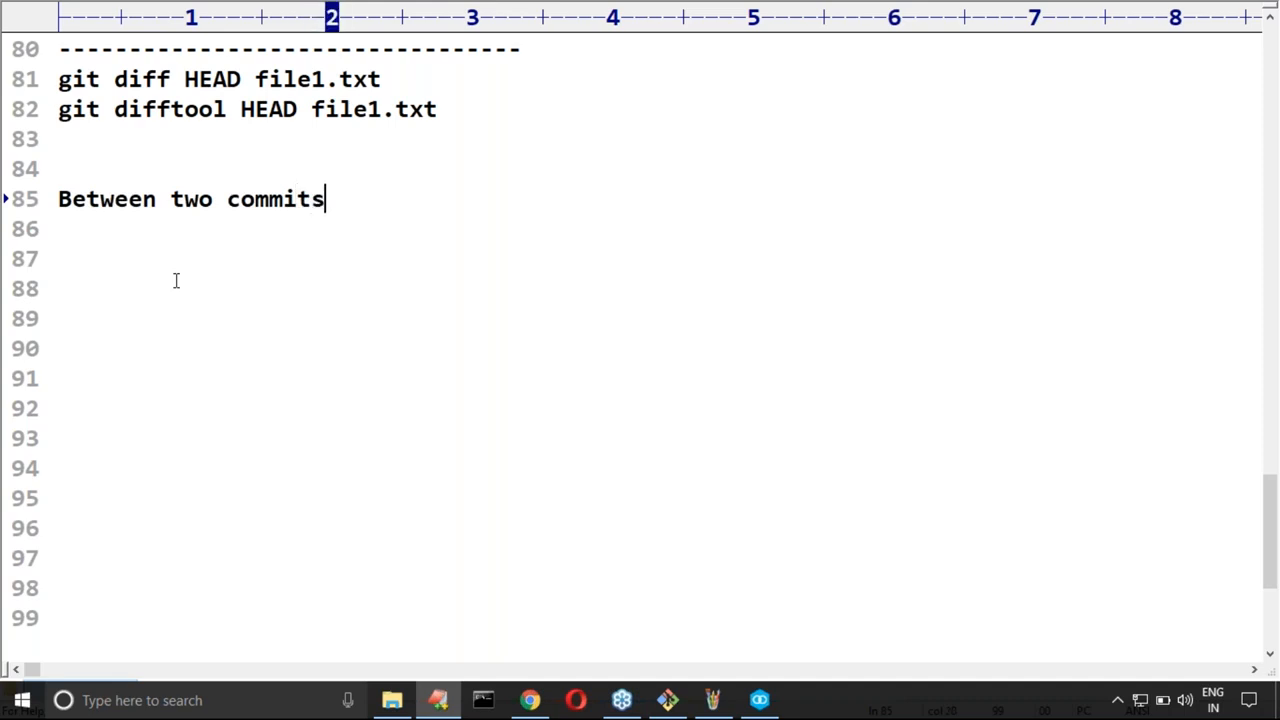
text(:)
key(Return)
text(-)
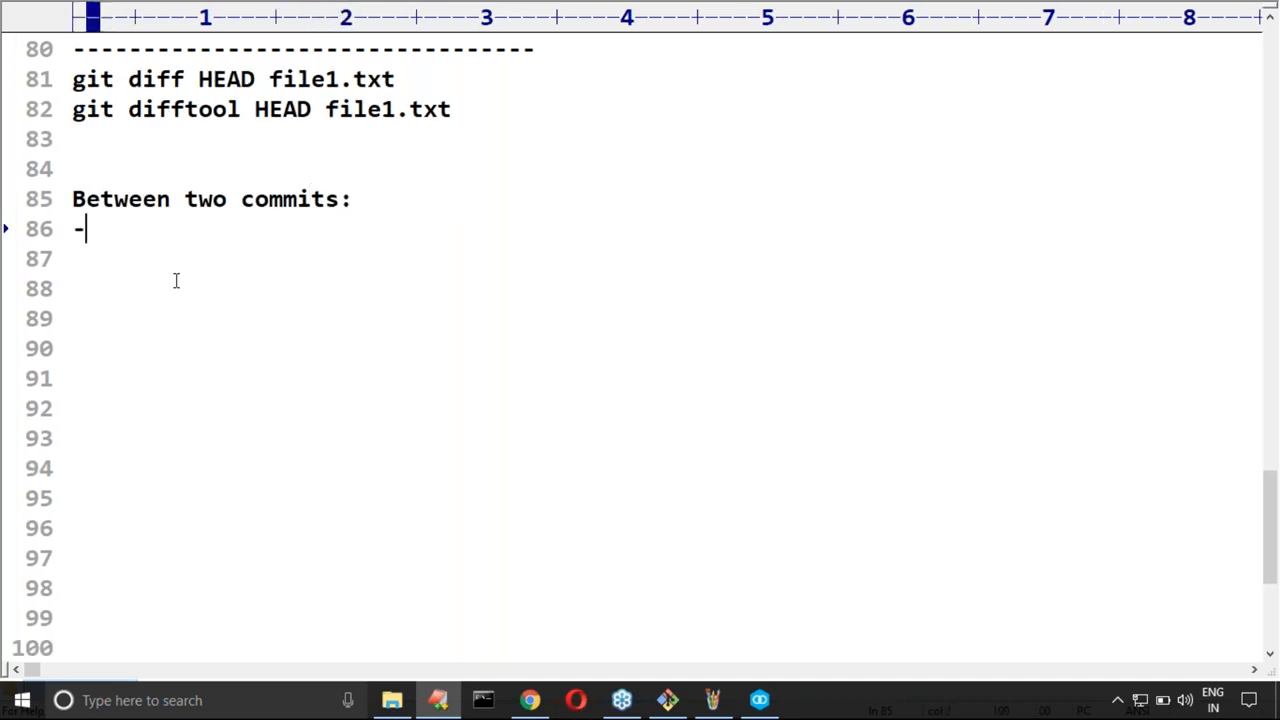
text(-------------------)
Step: Switch to Git Bash, try to quit the difftool with "q", close the Perforce Helix Merge window and return to Git Bash
key(alt+Tab)
key(Tab)
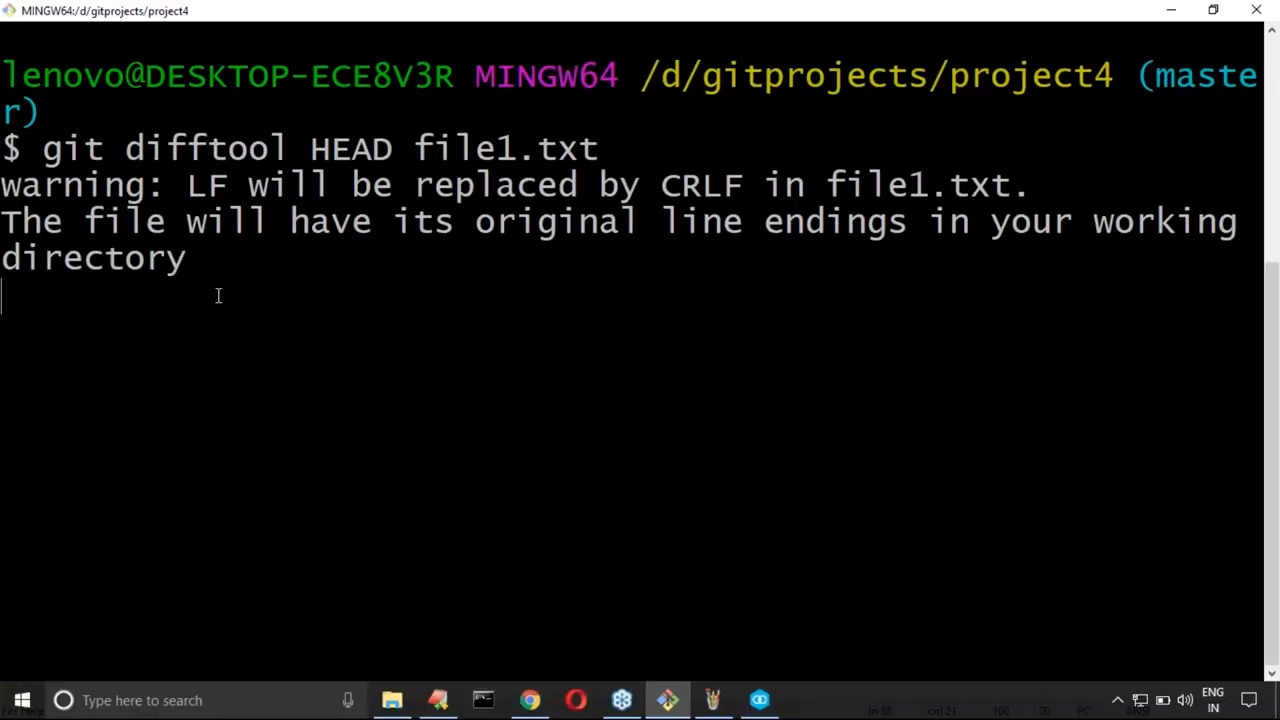
key(alt+Tab)
key(alt+Tab)
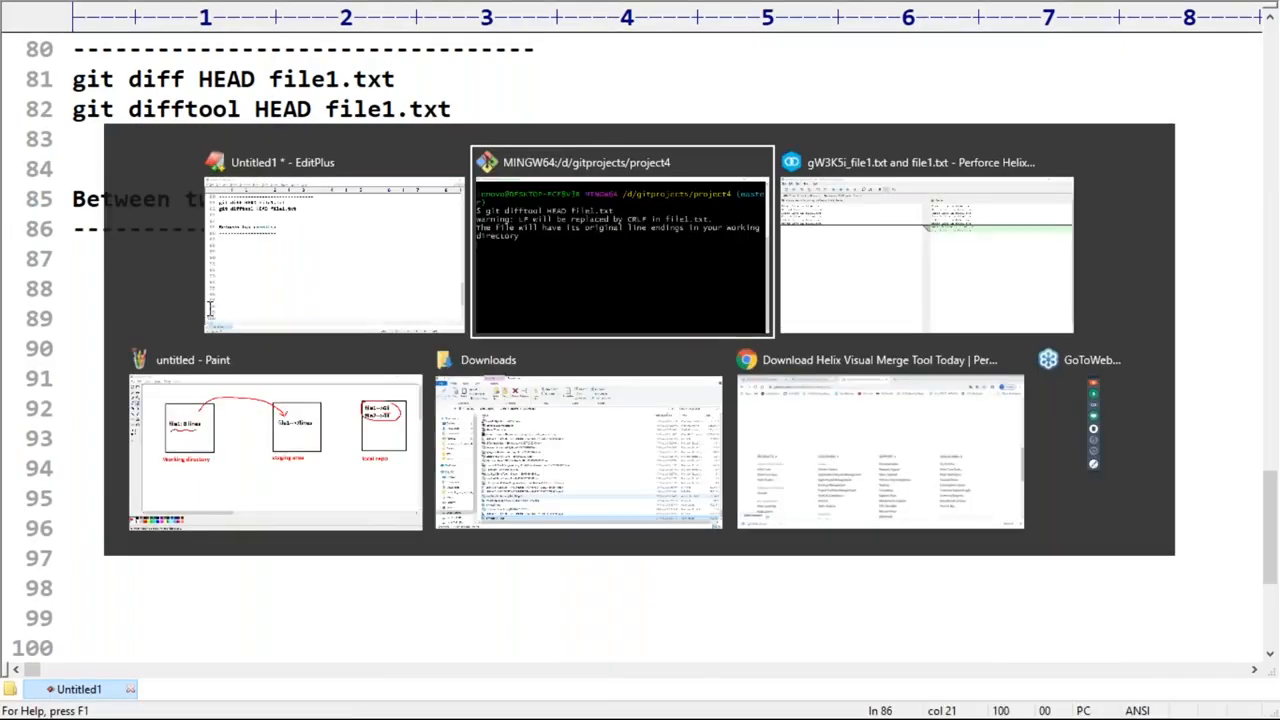
text(q)
key(Return)
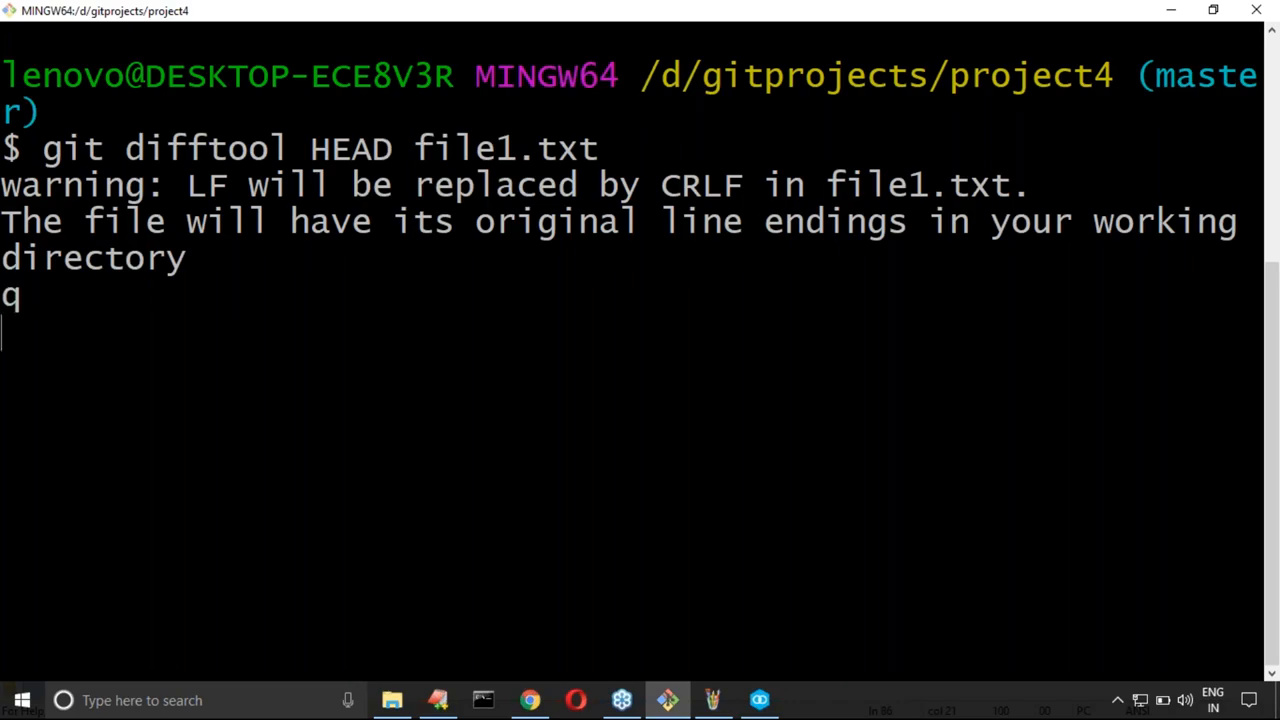
key(super+d)
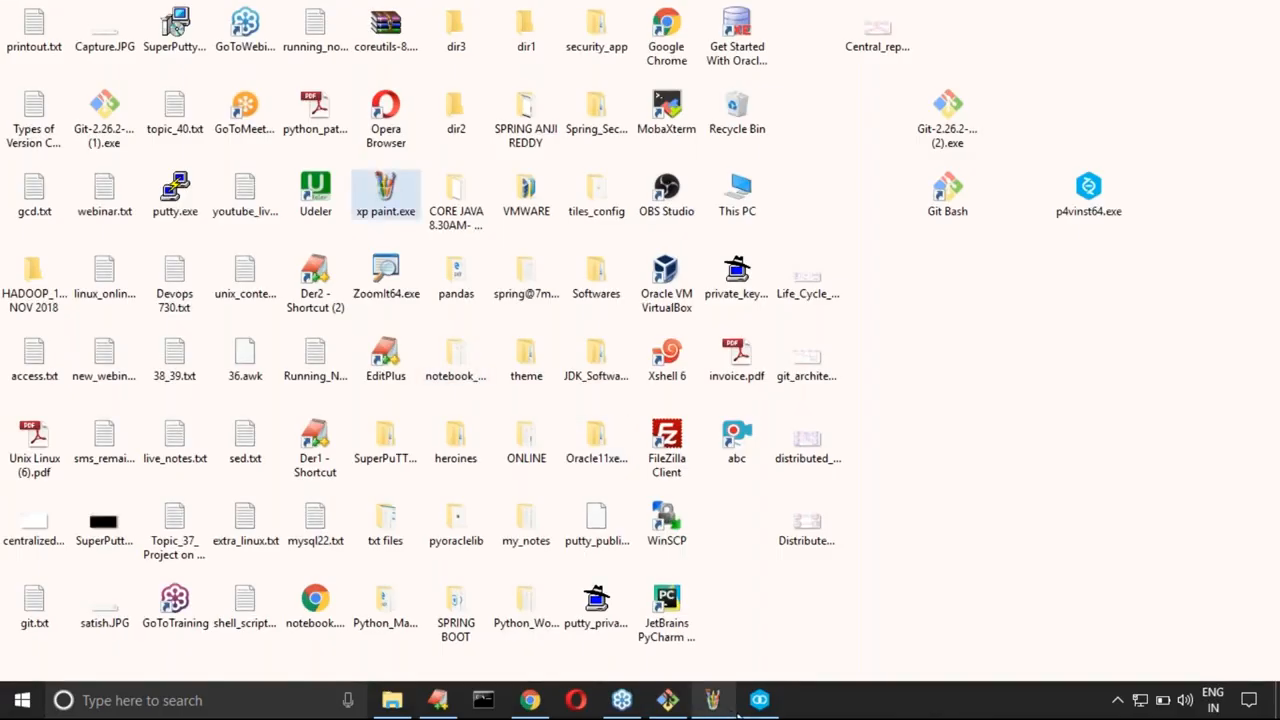
click(758, 710)
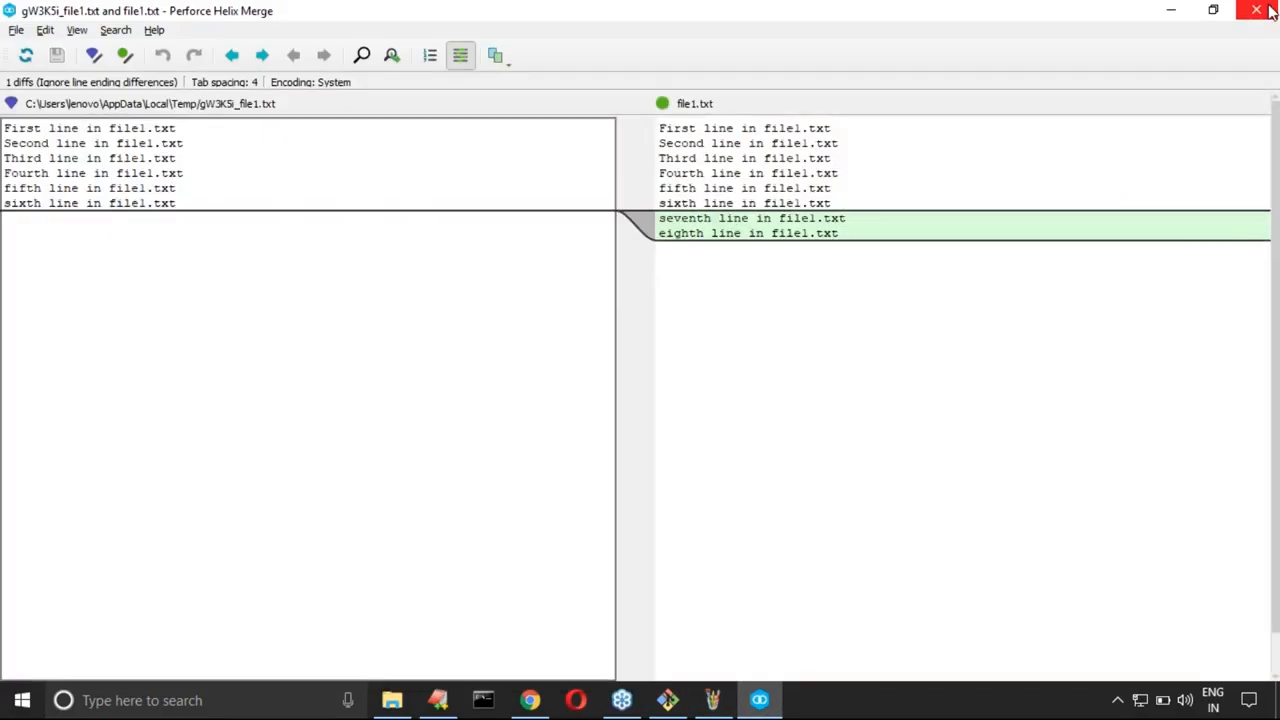
click(1256, 10)
click(667, 700)
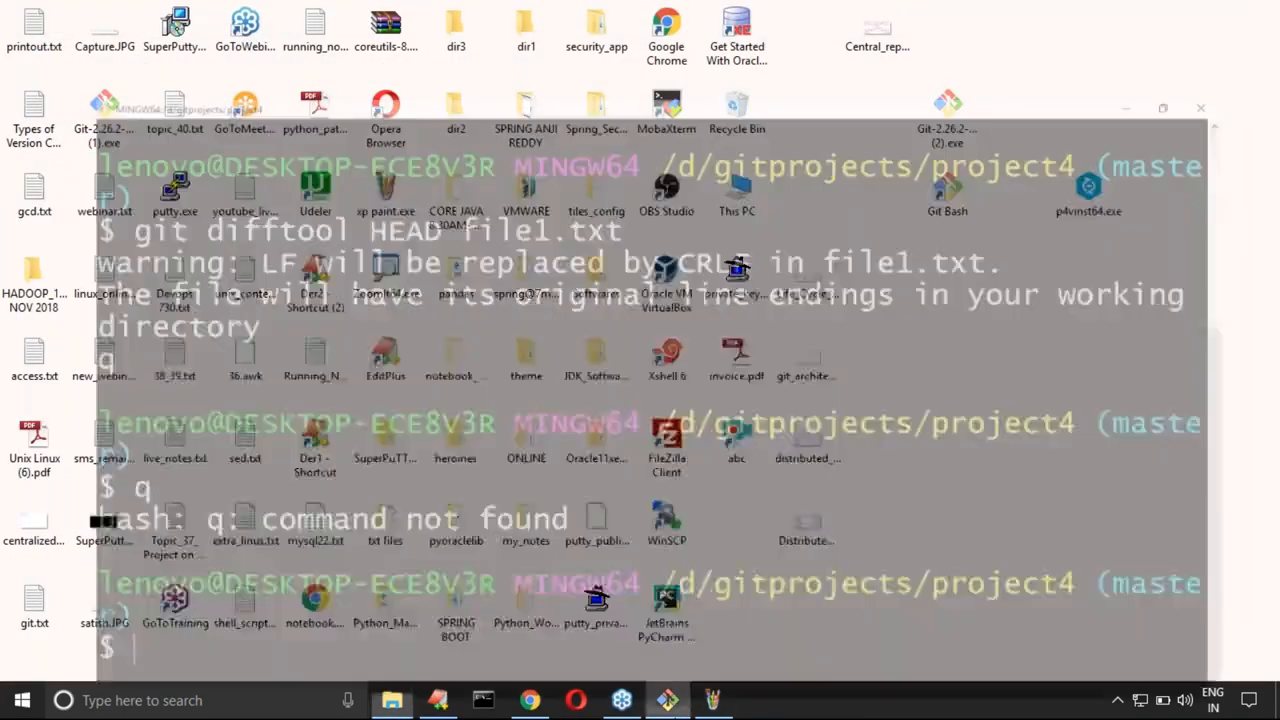
Step: Clear the terminal and list the commit history with "git log --oneline"
key(ctrl+l)
text(git )
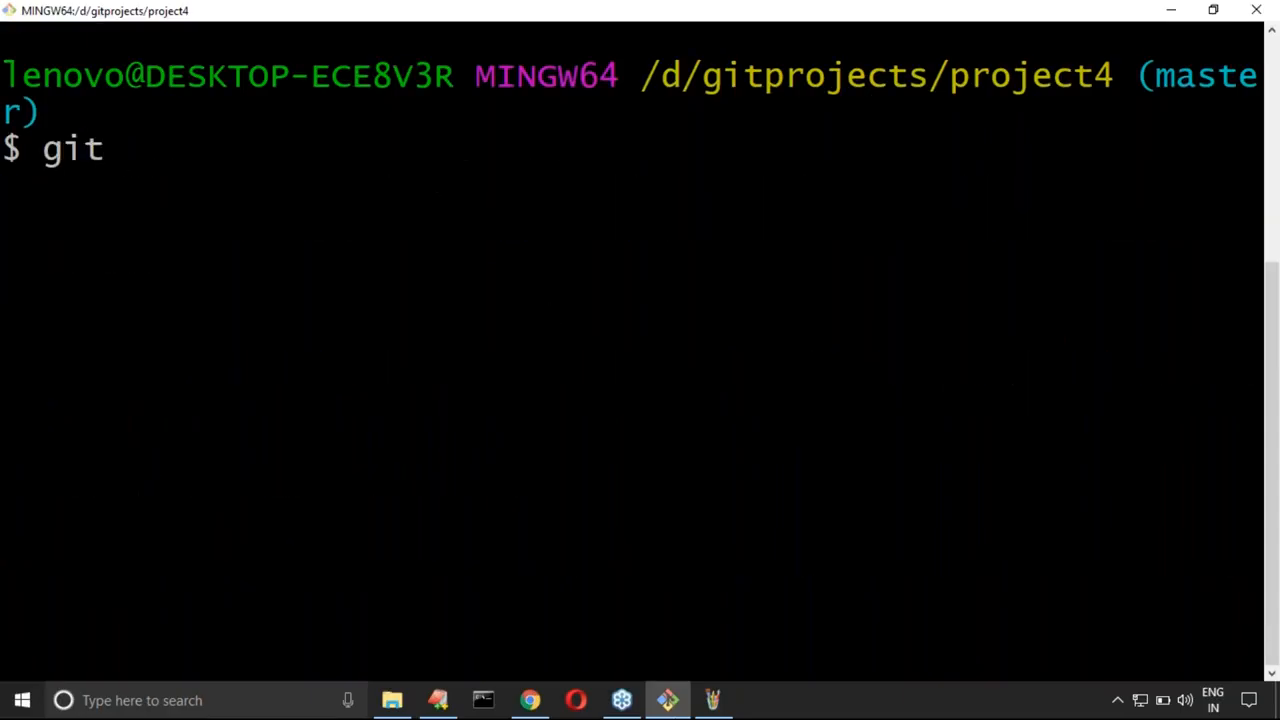
text(log --o)
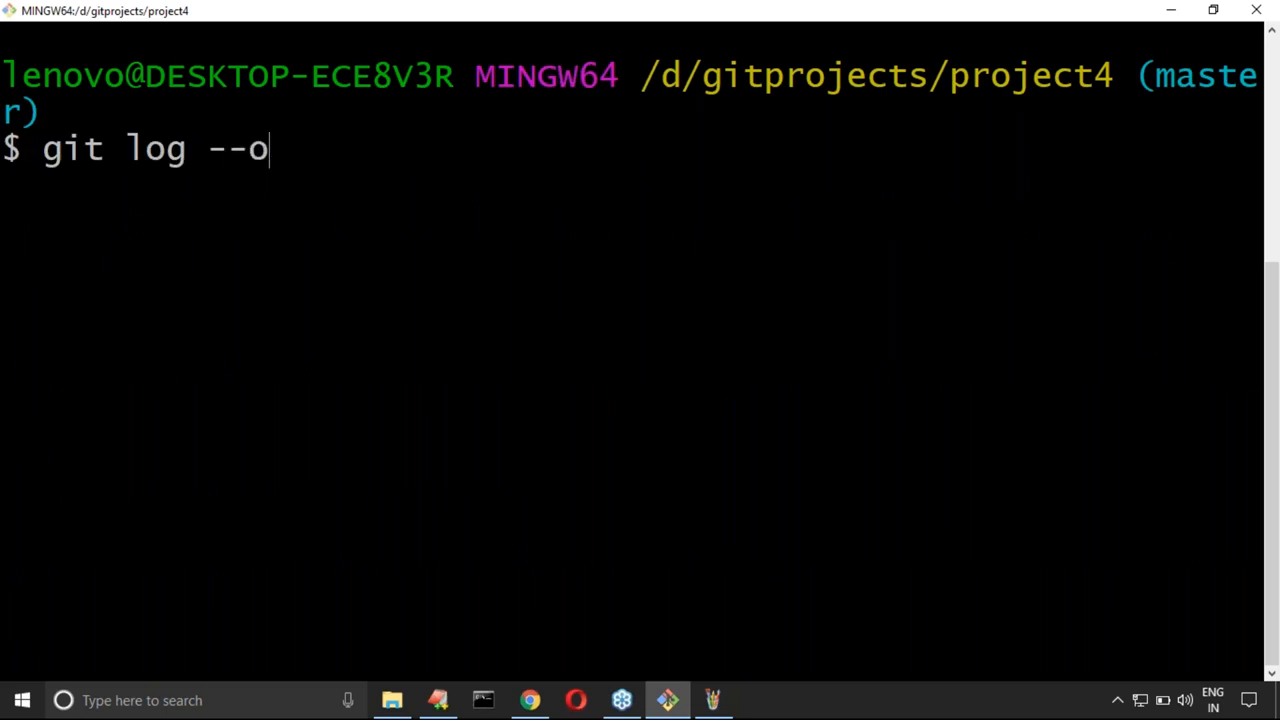
text(neline)
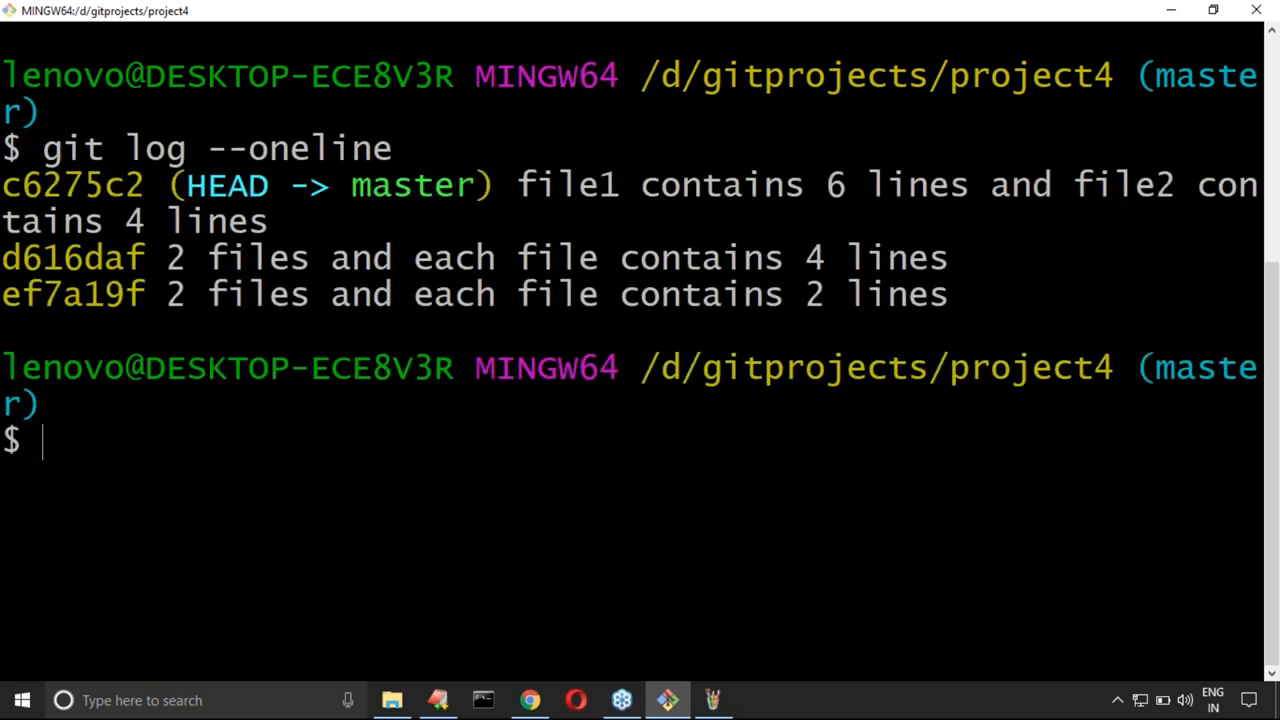
Step: Copy the three commit entries from the log and paste them in EditPlus on line 87, below the "Between two commits:" heading
drag(8, 185, 950, 293)
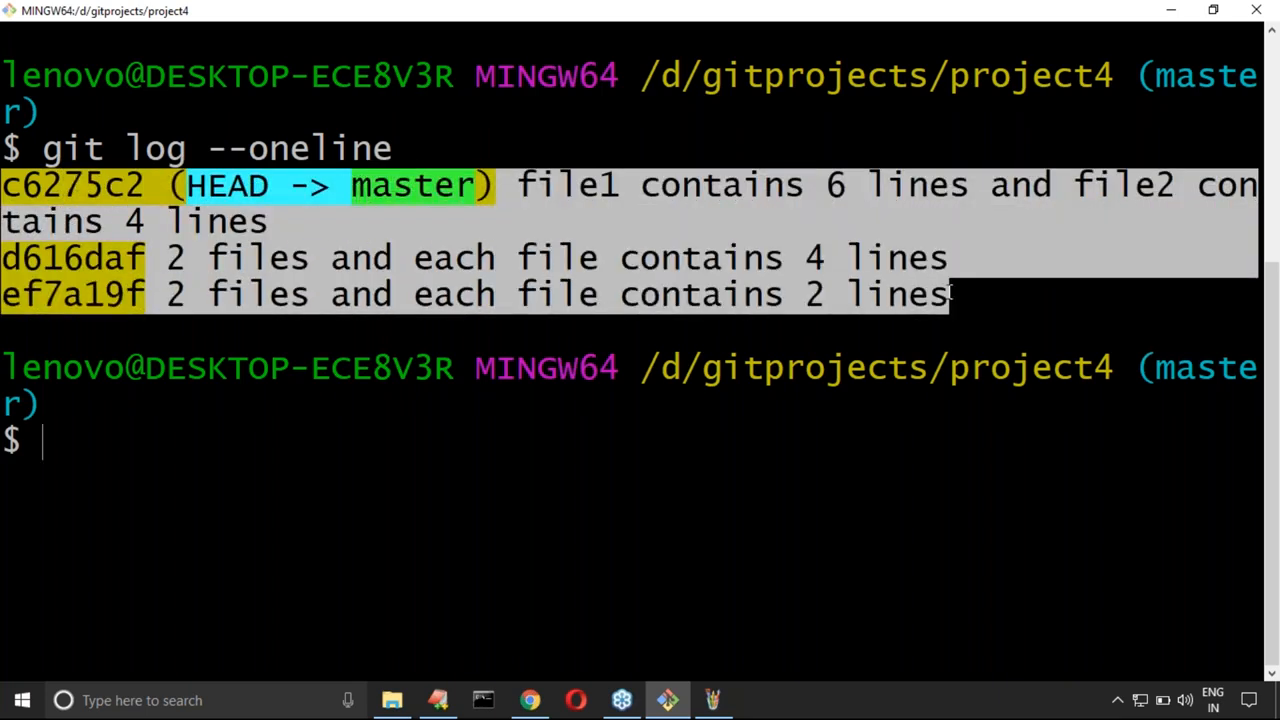
right_click(766, 228)
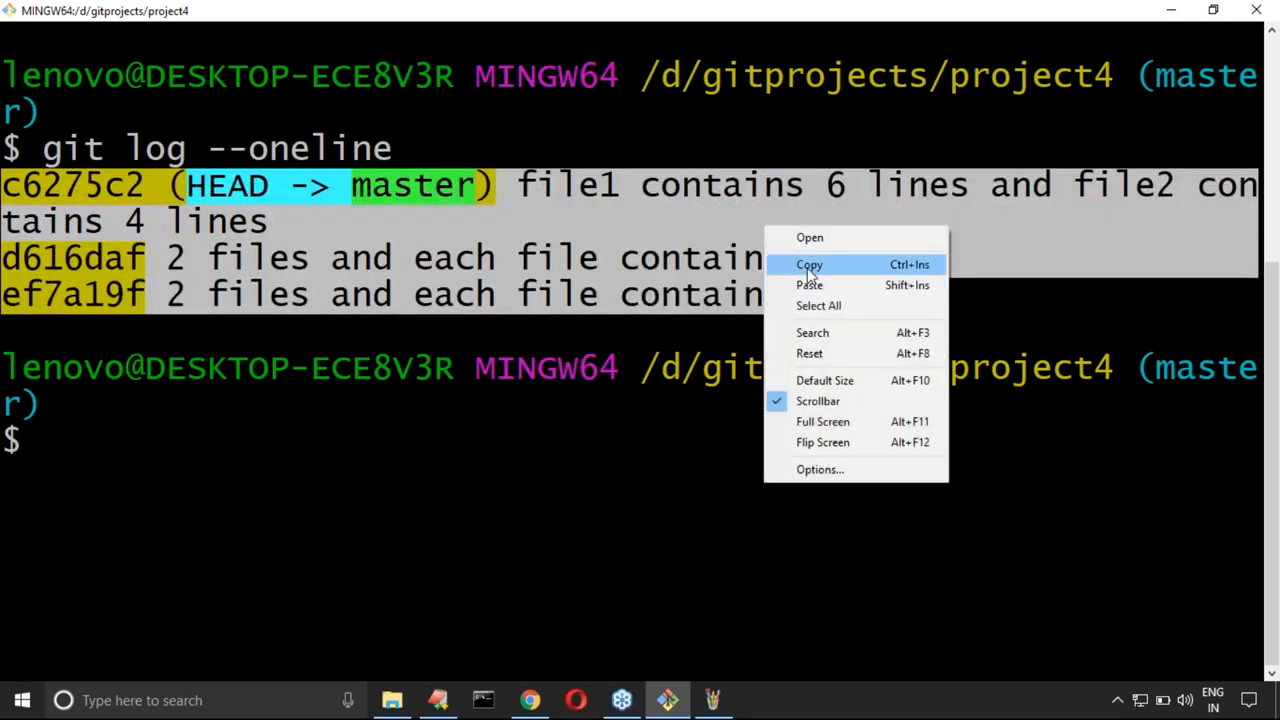
click(809, 264)
click(438, 700)
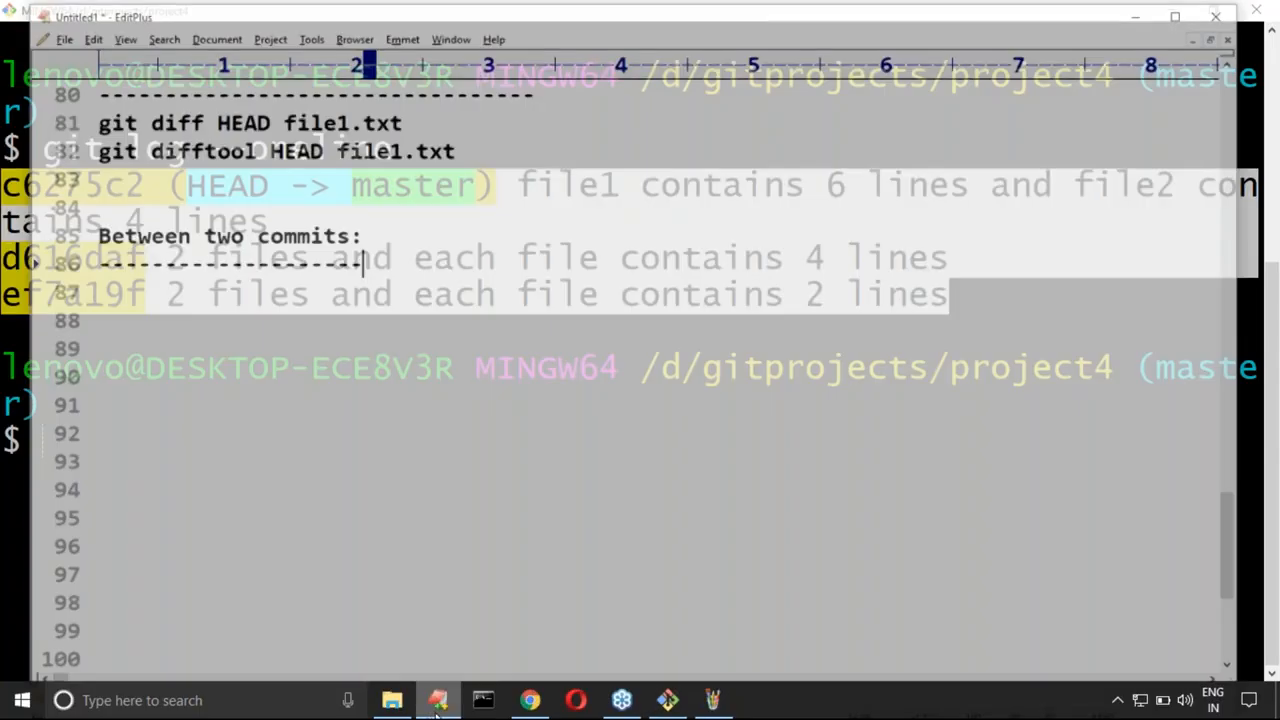
click(117, 270)
key(ctrl+v)
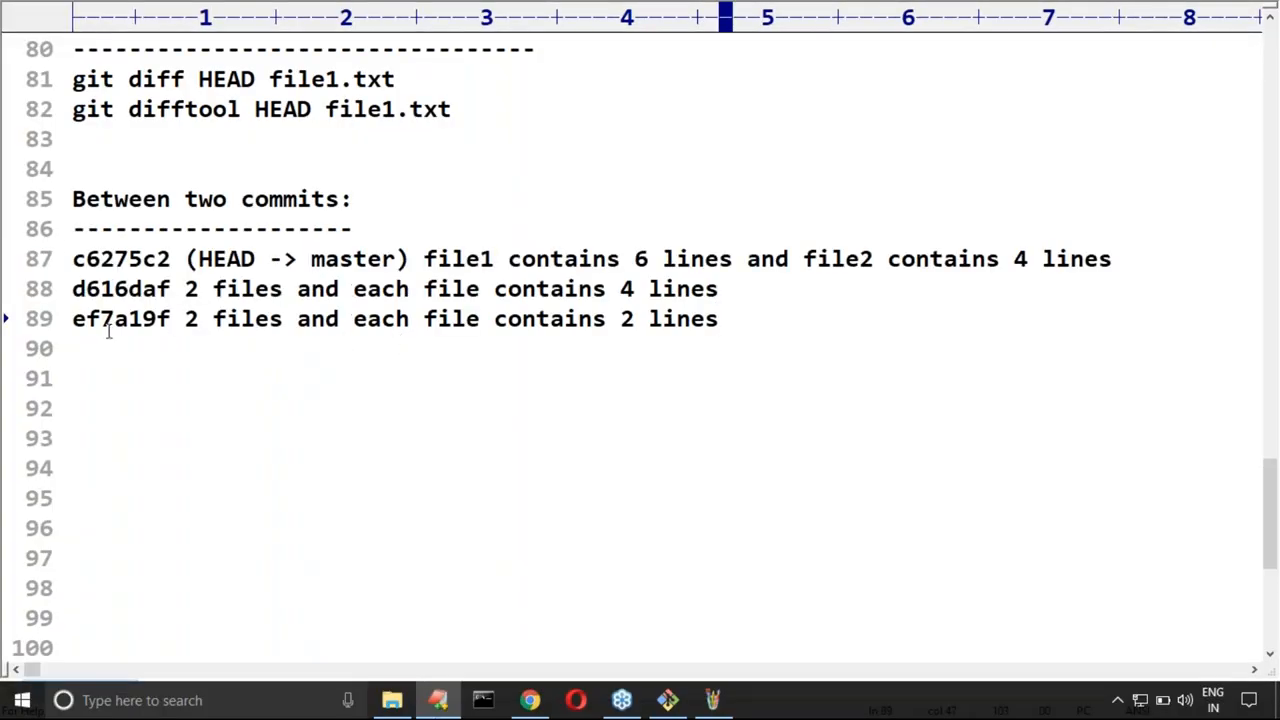
Step: Highlight the ef7a19f and c6275c2 commit entries in the notes to compare their descriptions
drag(72, 318, 742, 328)
drag(72, 258, 745, 258)
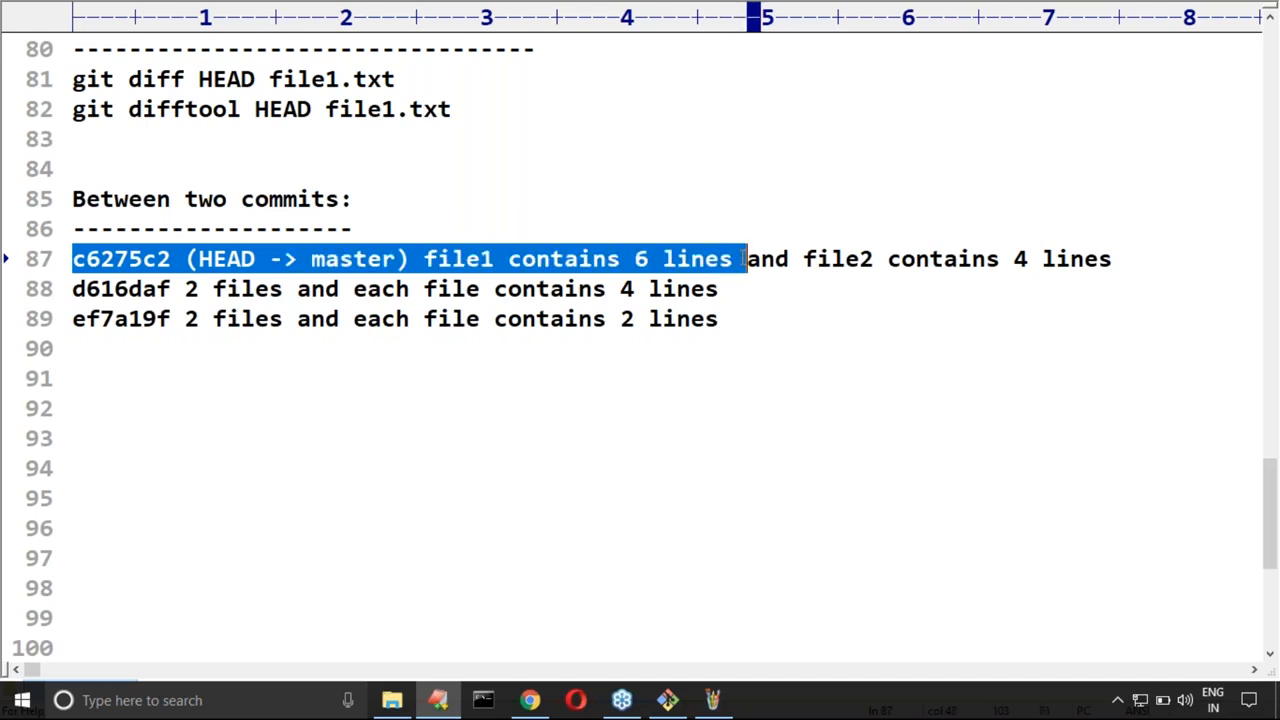
double_click(100, 320)
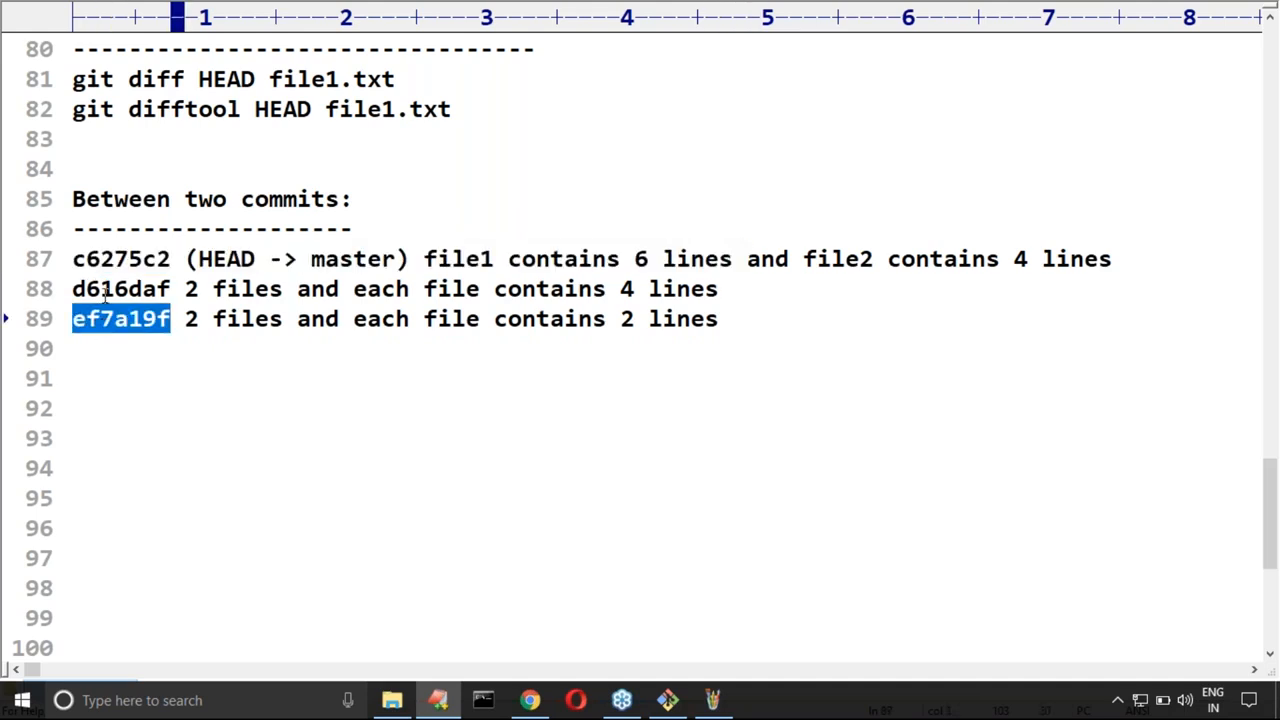
Step: Write "git diff ef7a19f c6275c2 file1.txt" on line 91, copying both commit IDs from the pasted log entries
click(94, 381)
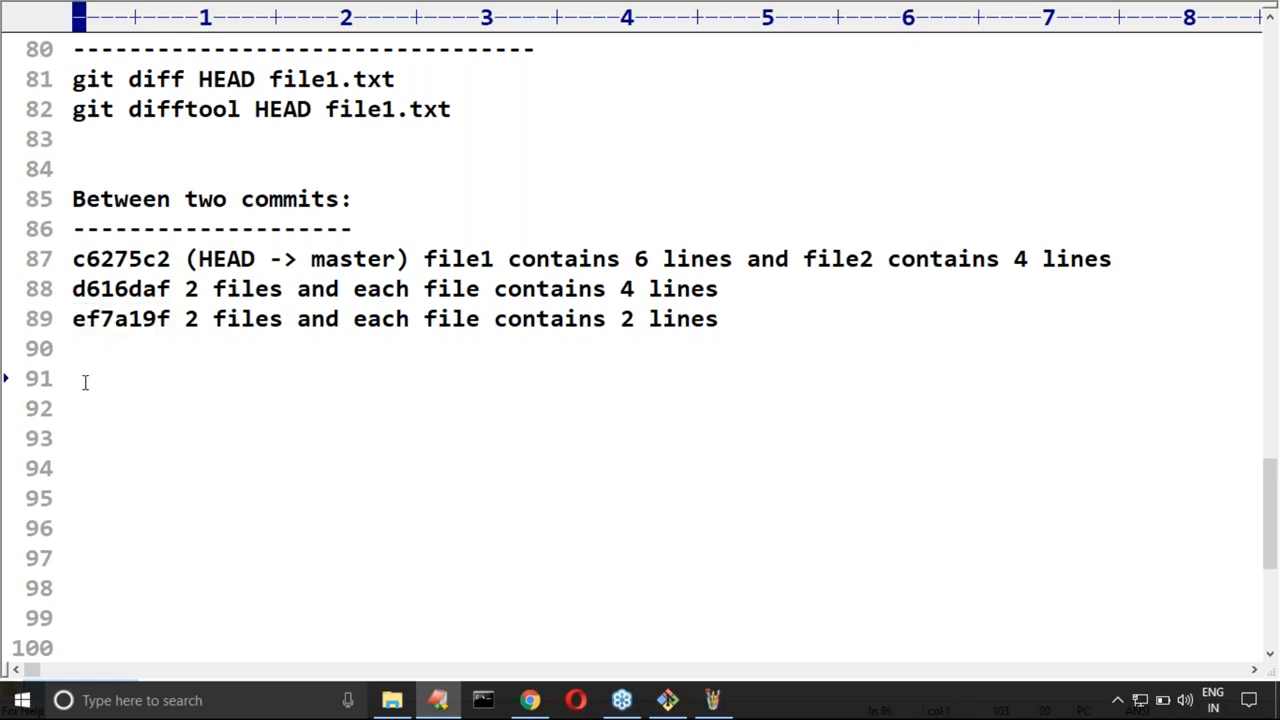
text(git diff)
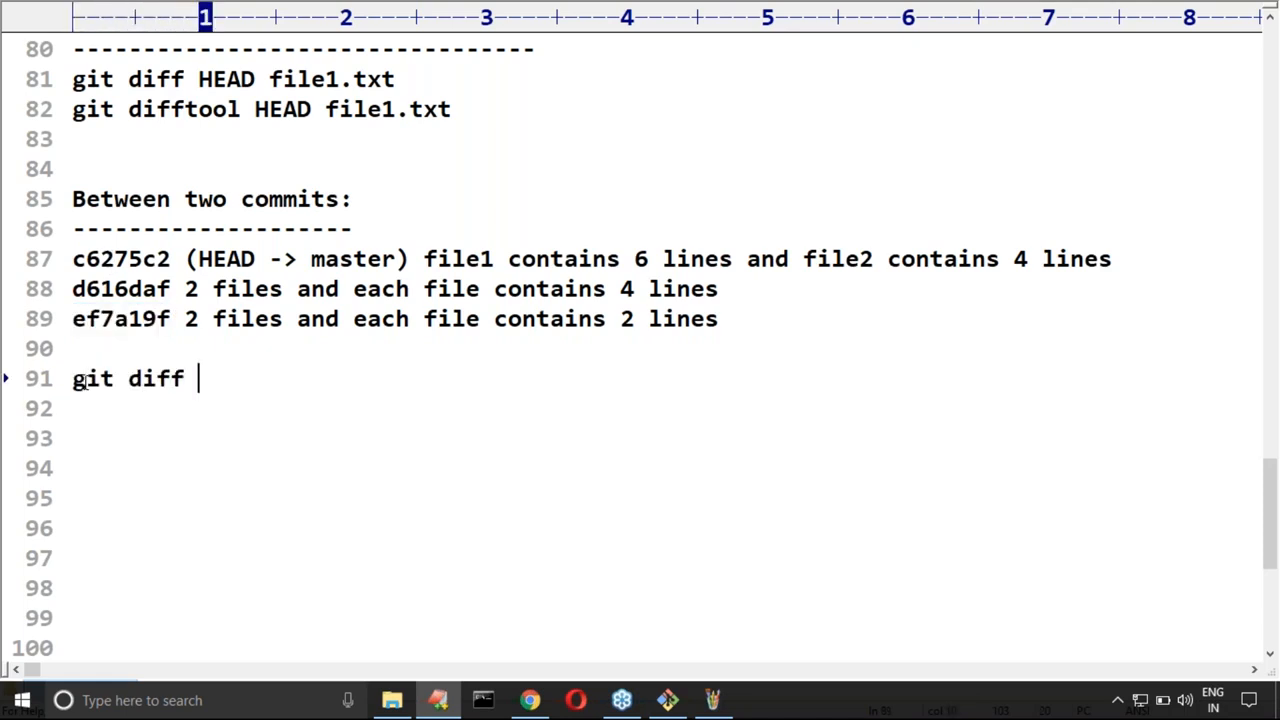
double_click(145, 318)
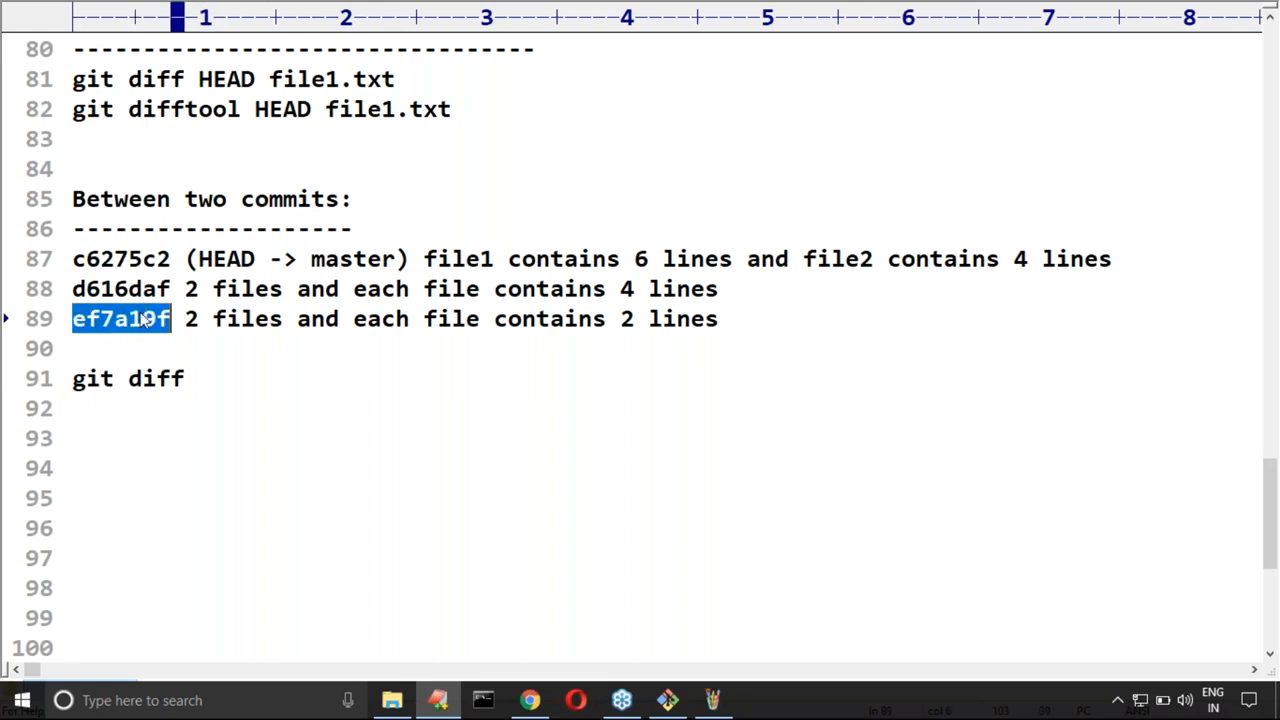
key(ctrl+c)
click(221, 378)
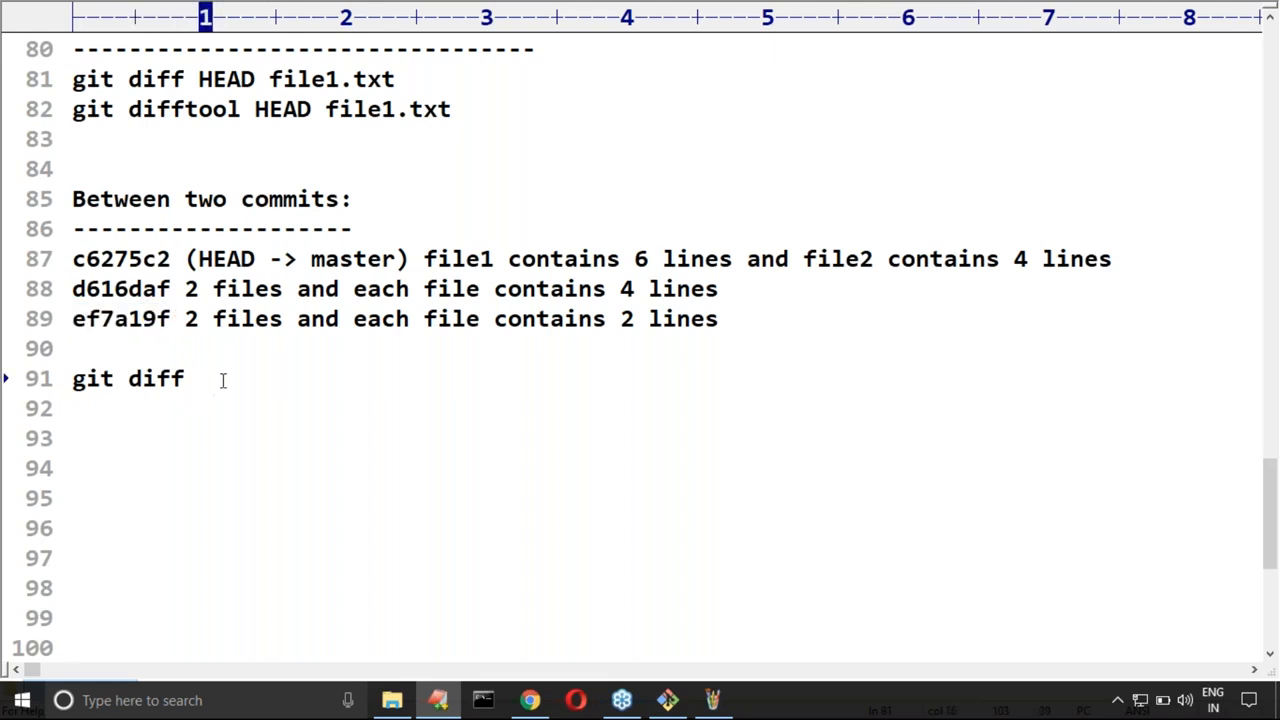
key(ctrl+v)
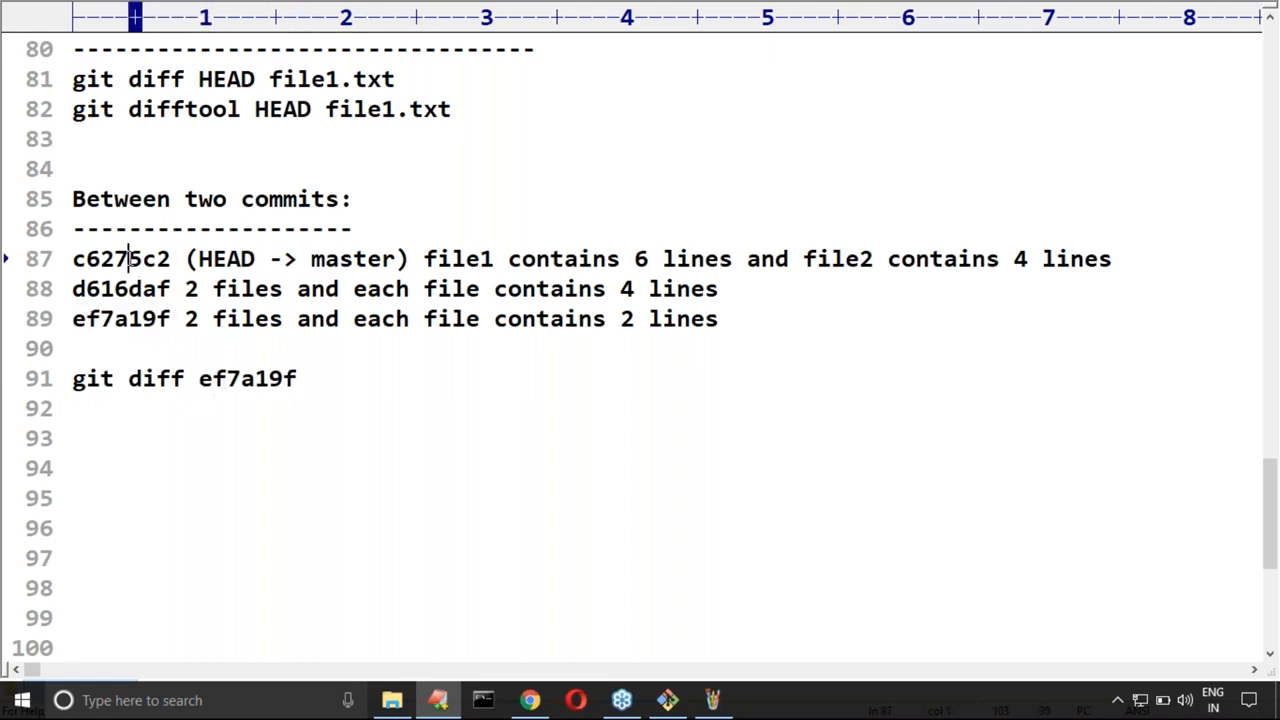
double_click(131, 259)
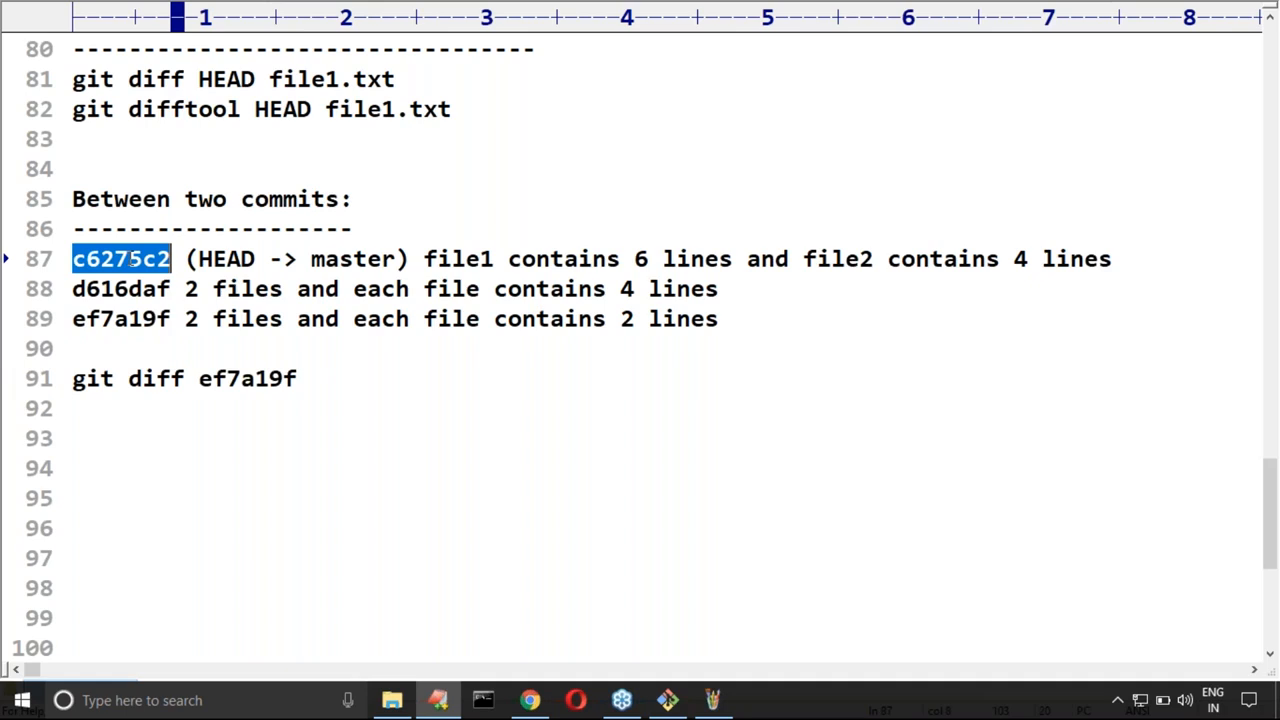
click(345, 374)
key(ctrl+v)
text(fi)
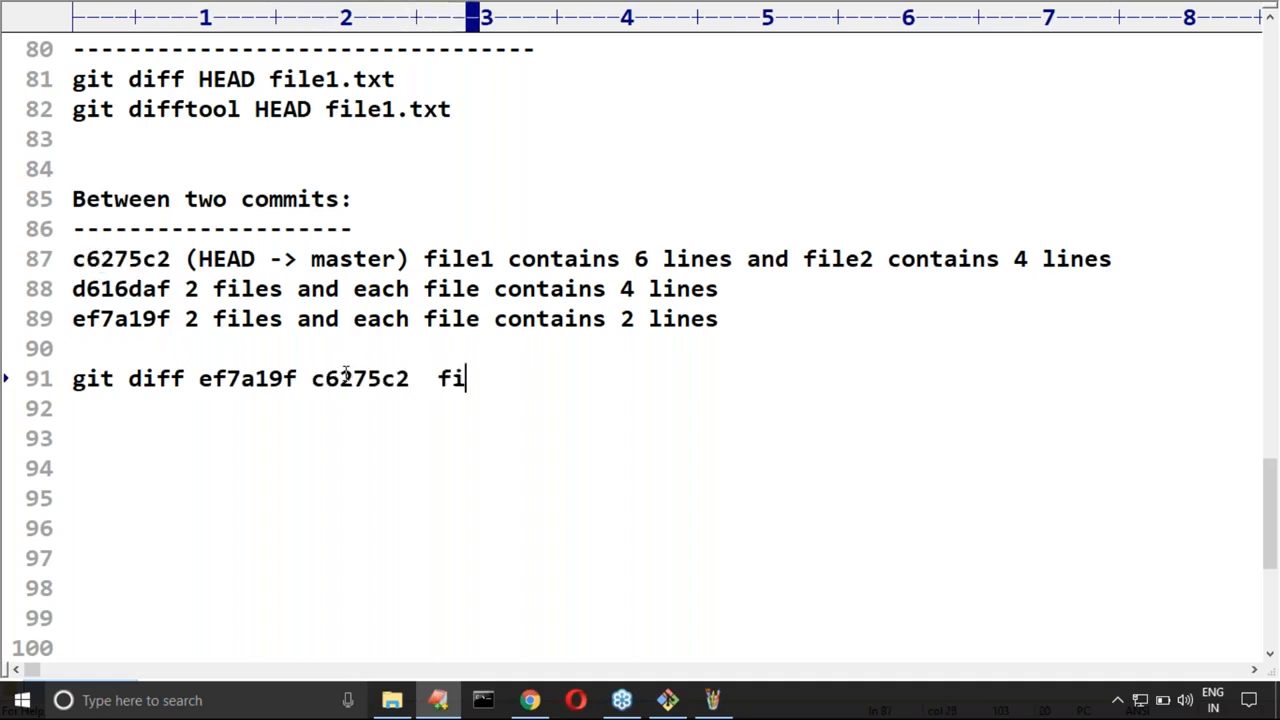
text(le1.txt)
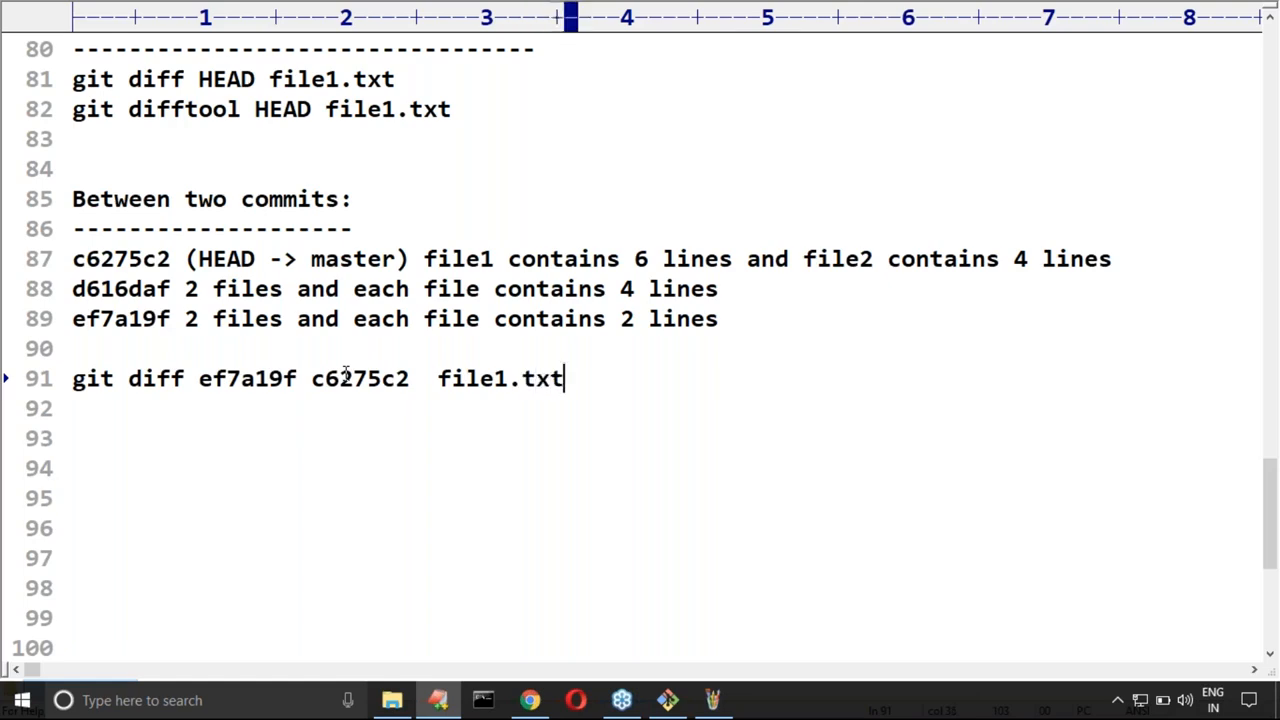
Step: Copy the command on line 91 and run "git diff ef7a19f c6275c2 file1.txt" in the cleared Git Bash terminal
key(shift+Home)
key(ctrl+c)
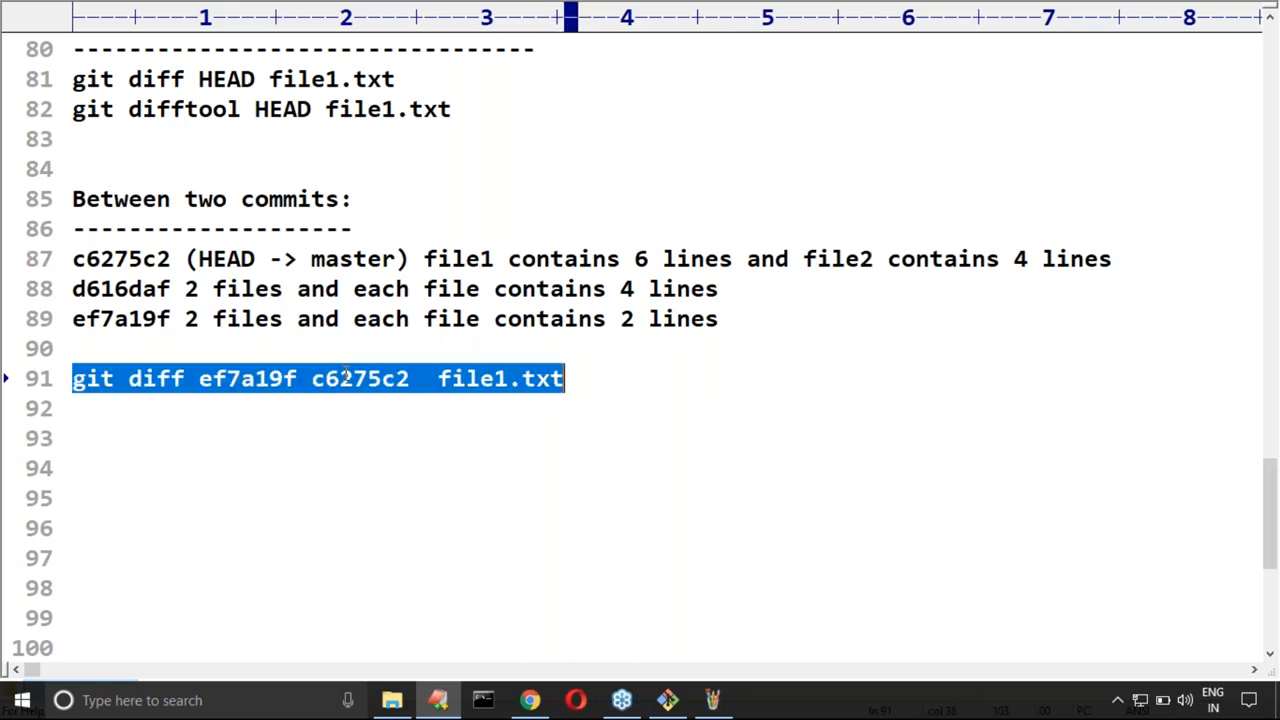
key(alt+Tab)
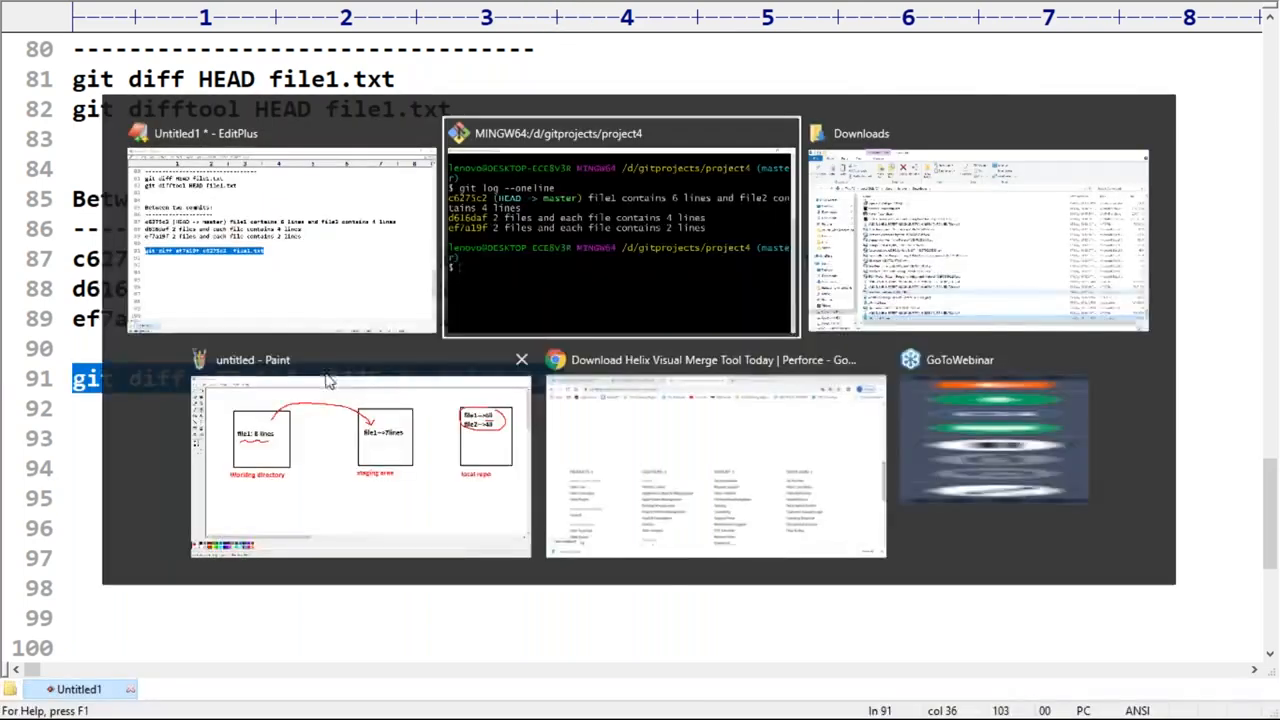
key(ctrl+l)
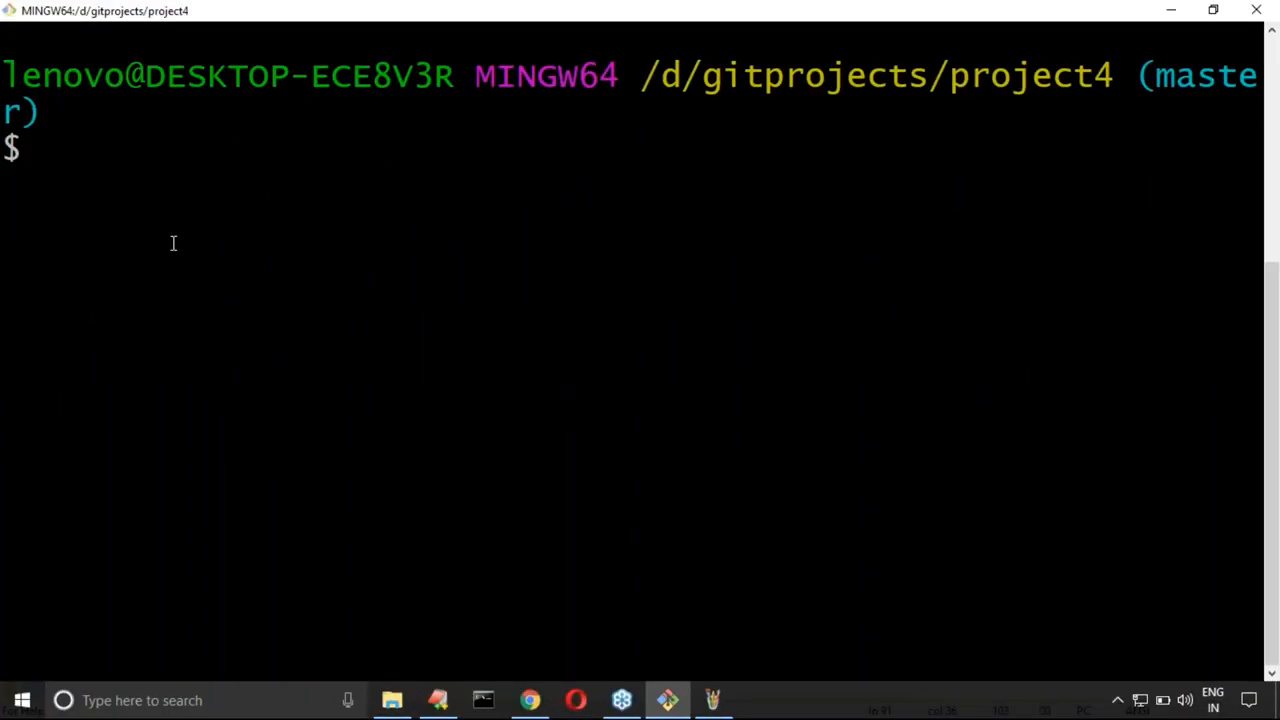
right_click(171, 242)
click(300, 303)
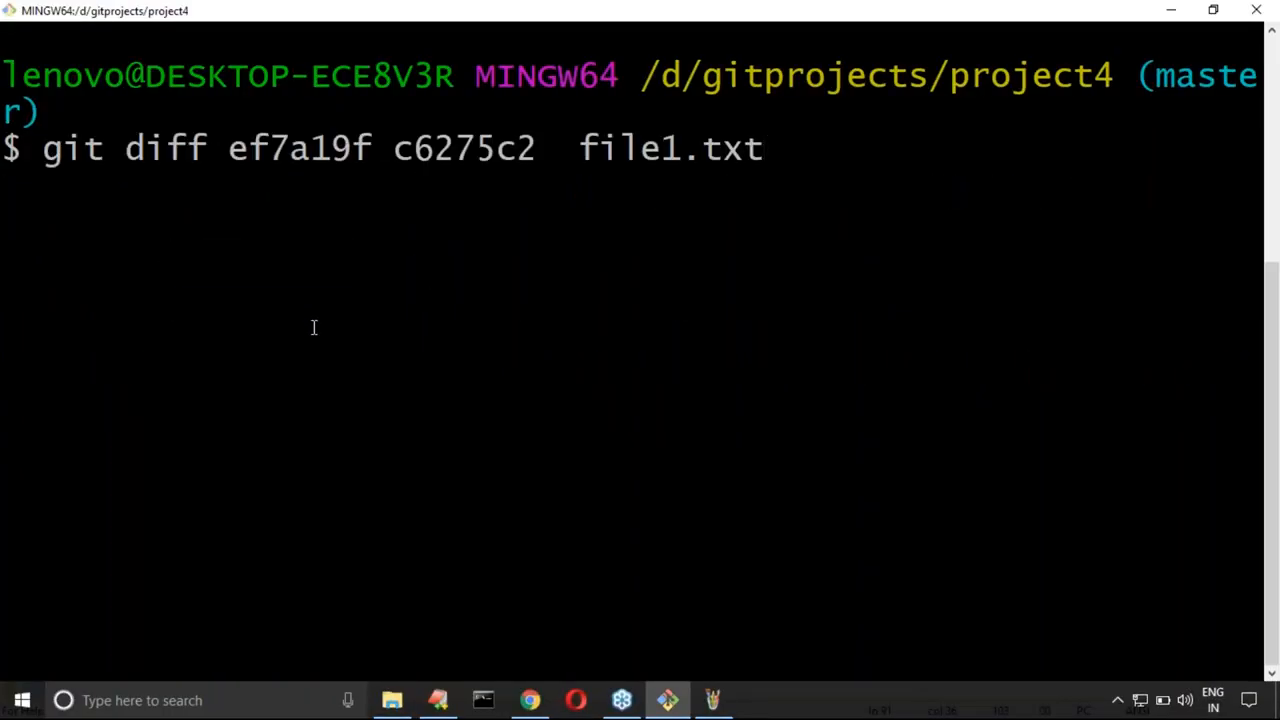
key(Return)
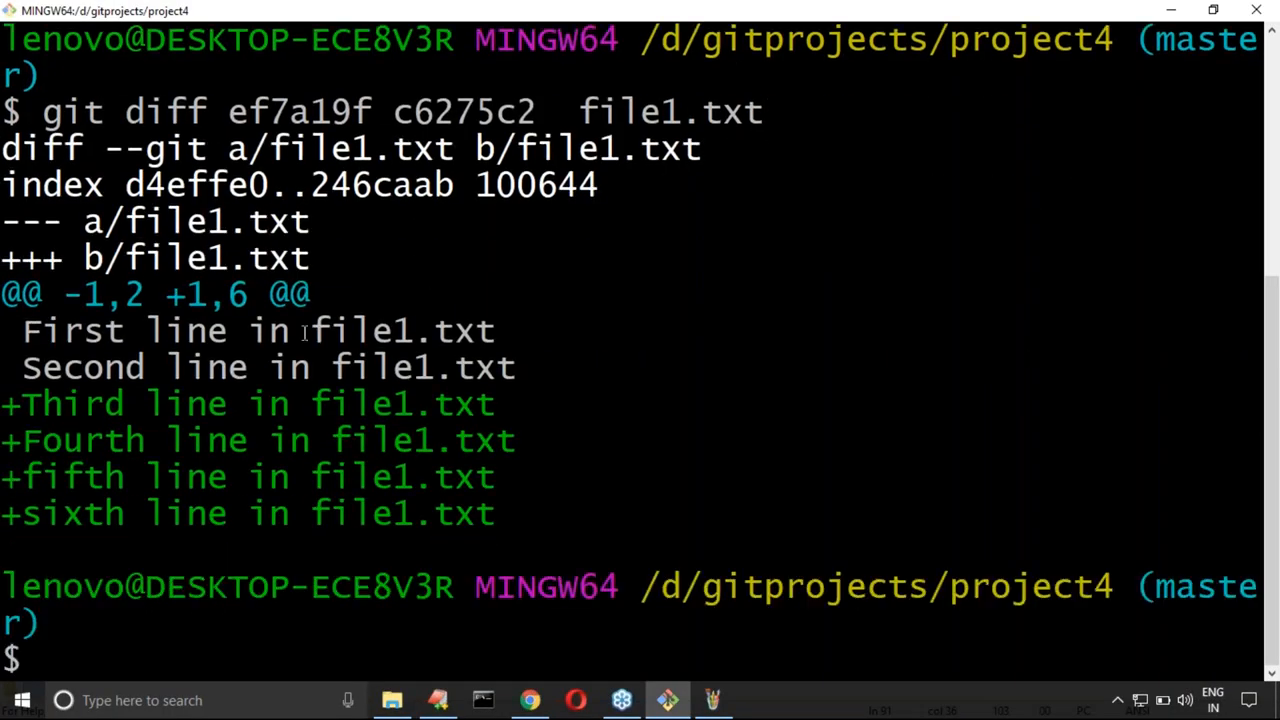
Step: Highlight the first two lines and the added third to sixth lines in the diff output to compare them
drag(8, 408, 497, 516)
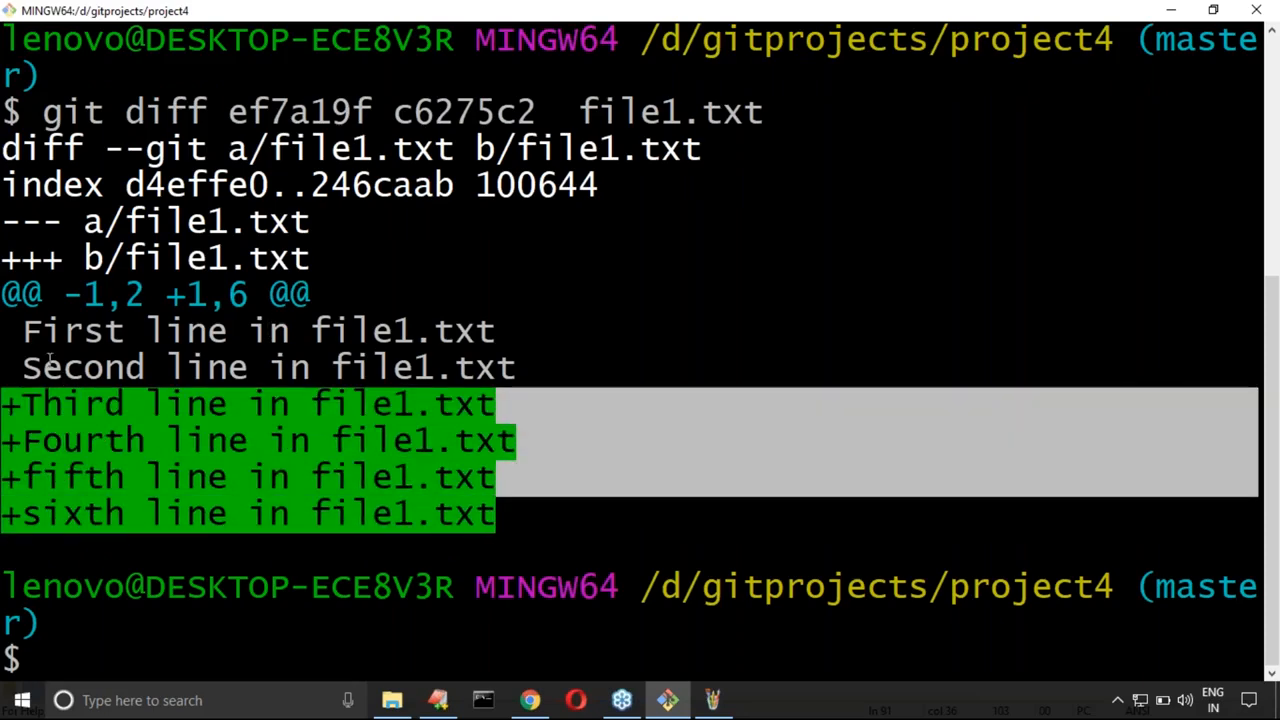
drag(33, 330, 481, 372)
drag(10, 400, 503, 511)
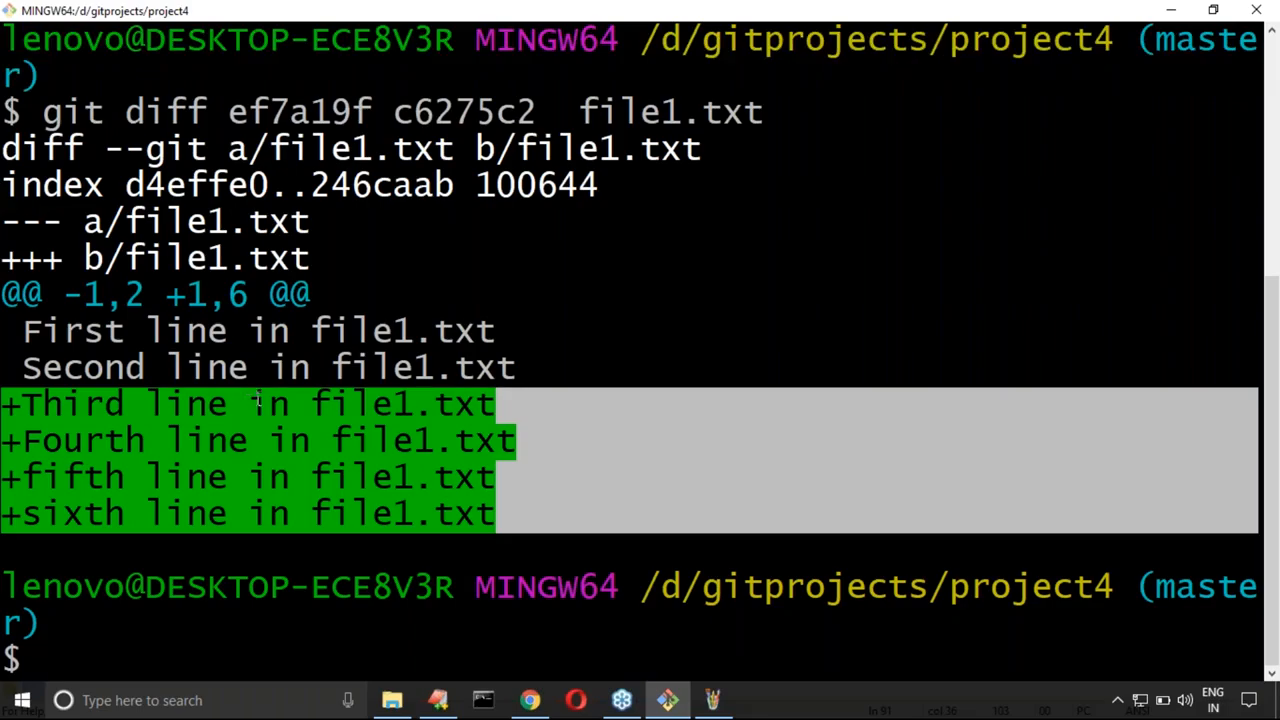
Step: Switch to EditPlus and write "git difftool ef7a19f c6275c2 file1.txt" on line 92 from a copy of the git diff command
click(438, 700)
click(604, 381)
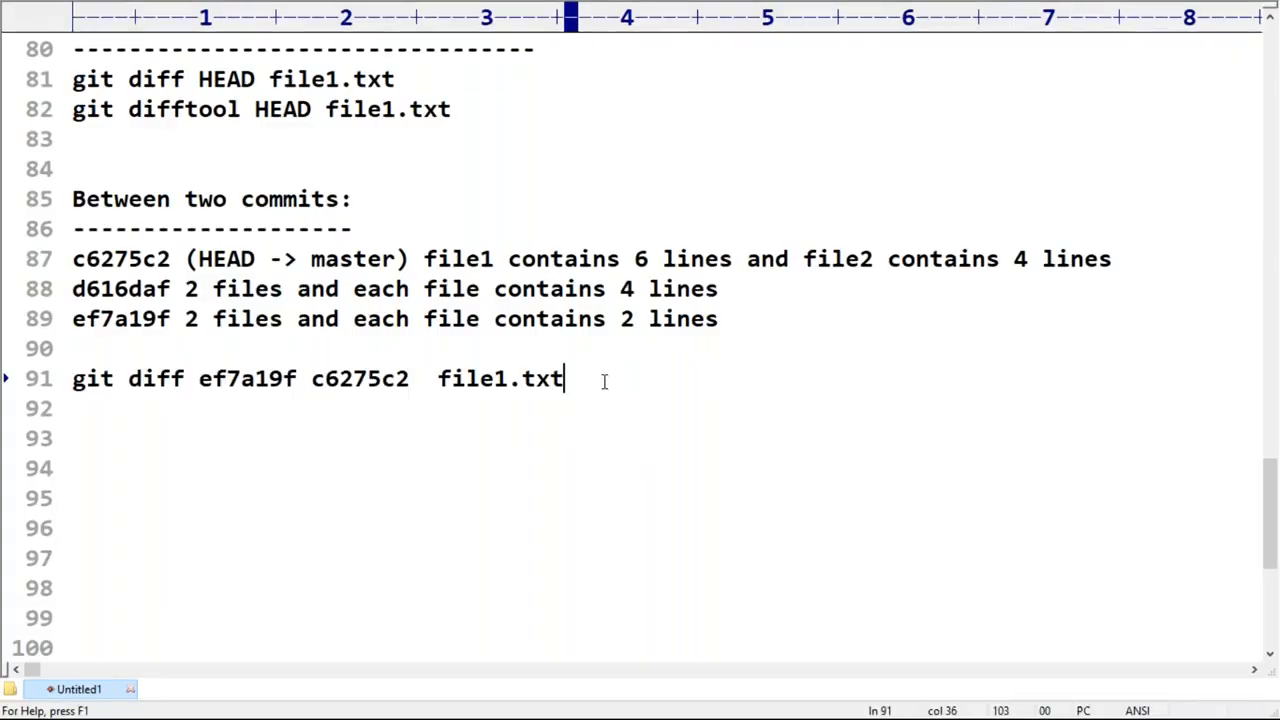
key(Return)
key(ctrl+v)
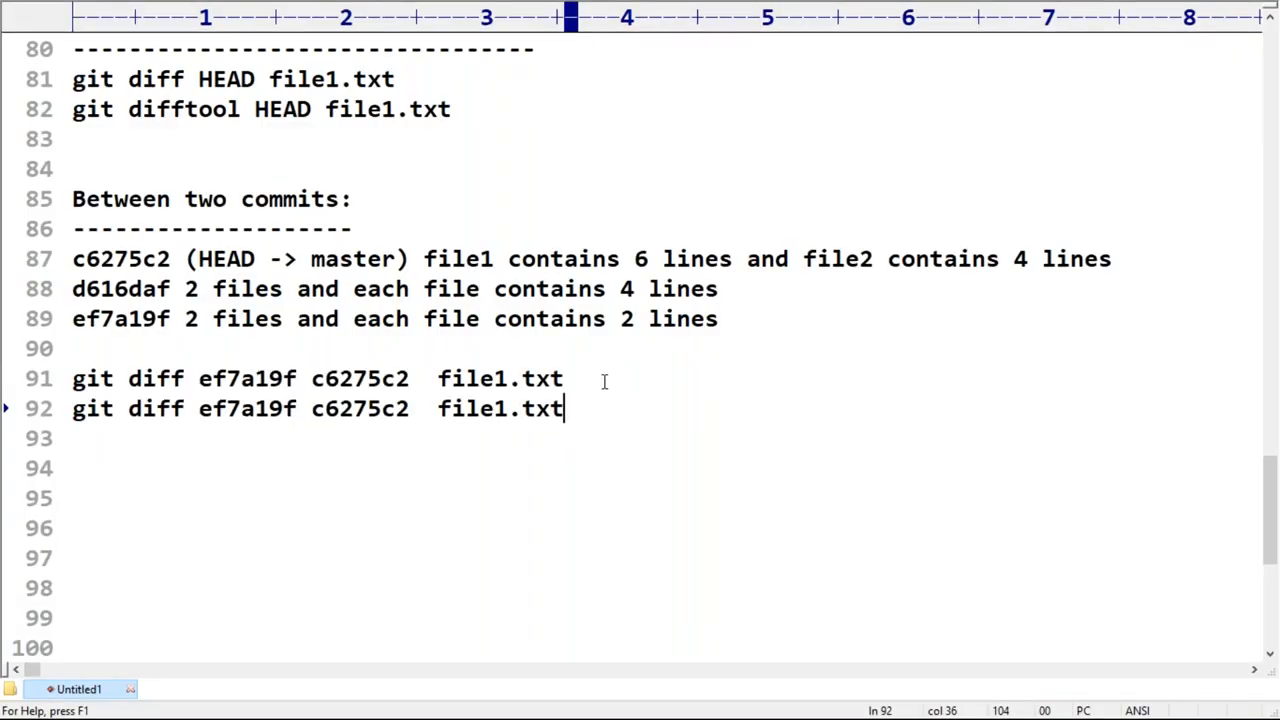
click(190, 418)
text(tool)
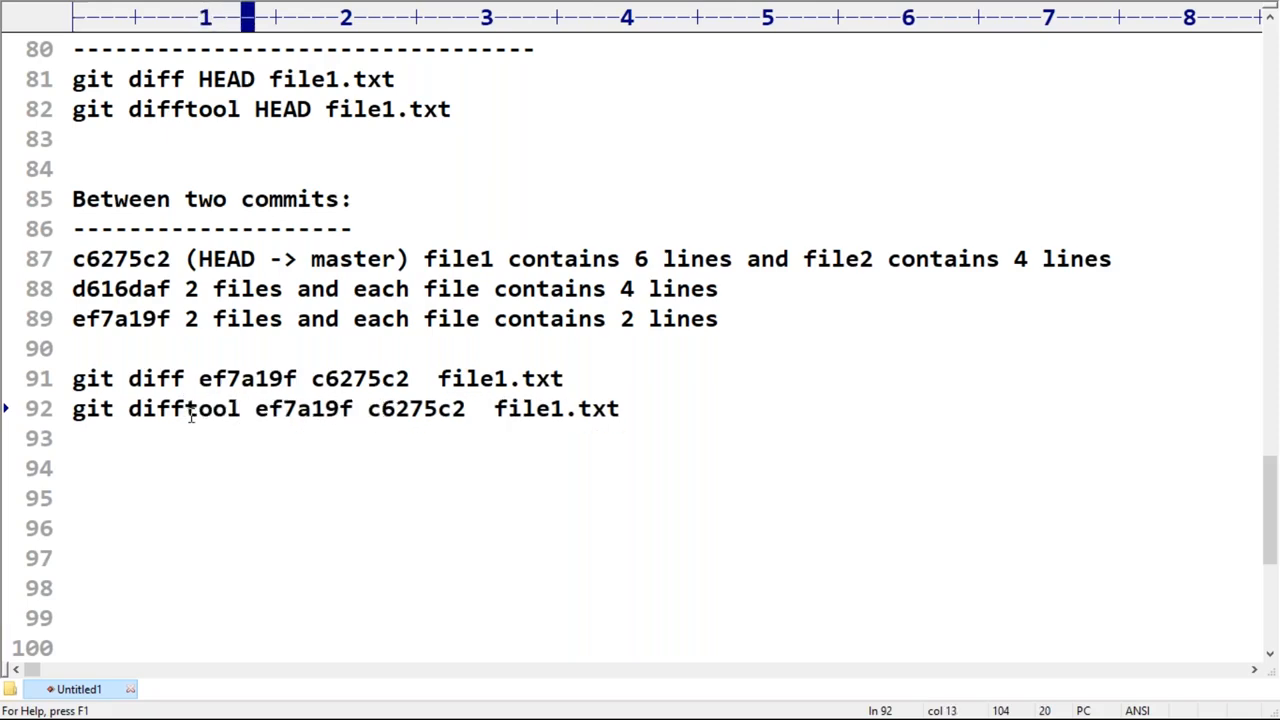
Step: Copy line 92 and run "git difftool ef7a19f c6275c2 file1.txt" in the cleared Git Bash terminal
key(Home)
key(shift+End)
key(super+c)
key(alt+Tab)
key(ctrl+l)
right_click(171, 259)
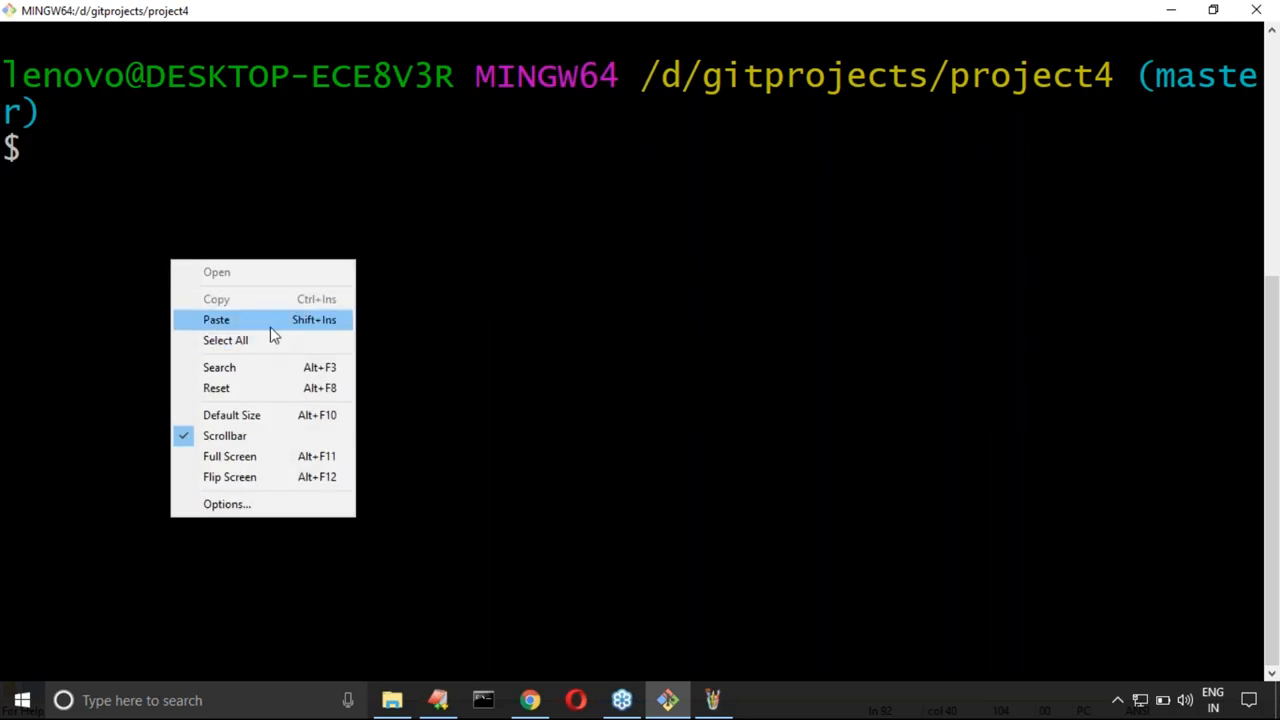
click(268, 321)
key(Return)
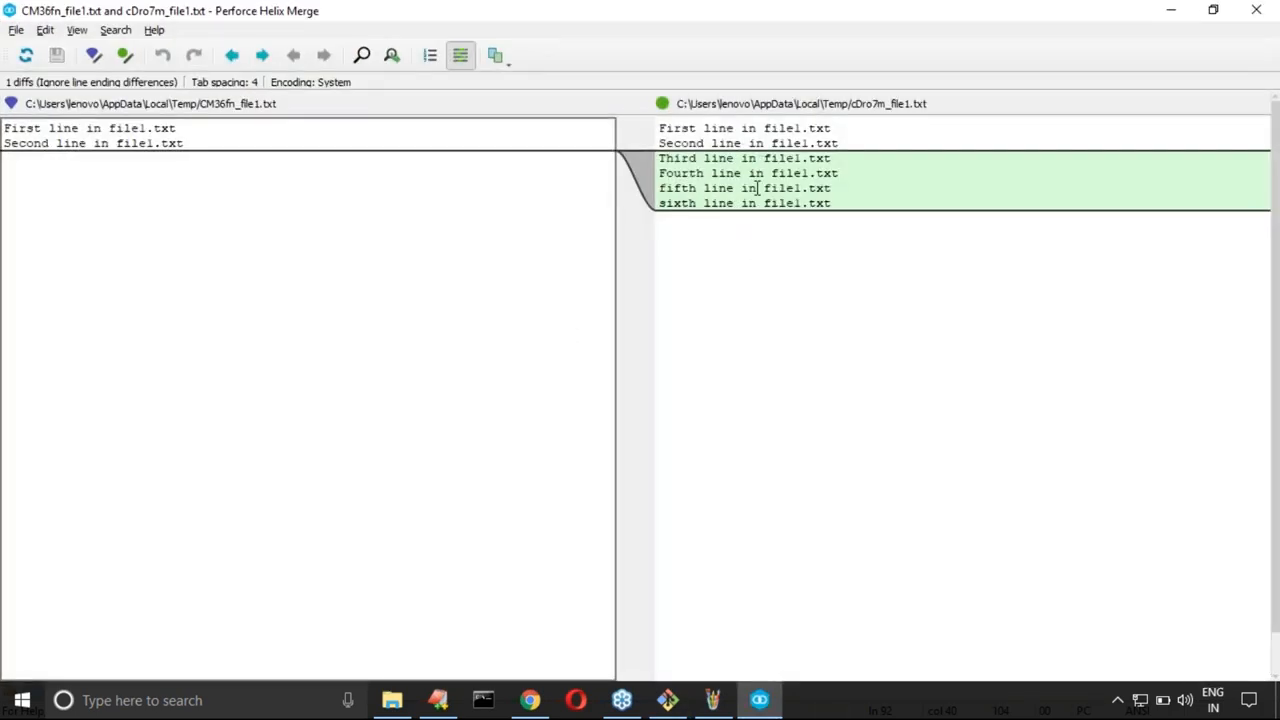
Step: Return to the EditPlus notes and duplicate the git difftool command onto line 93
click(445, 703)
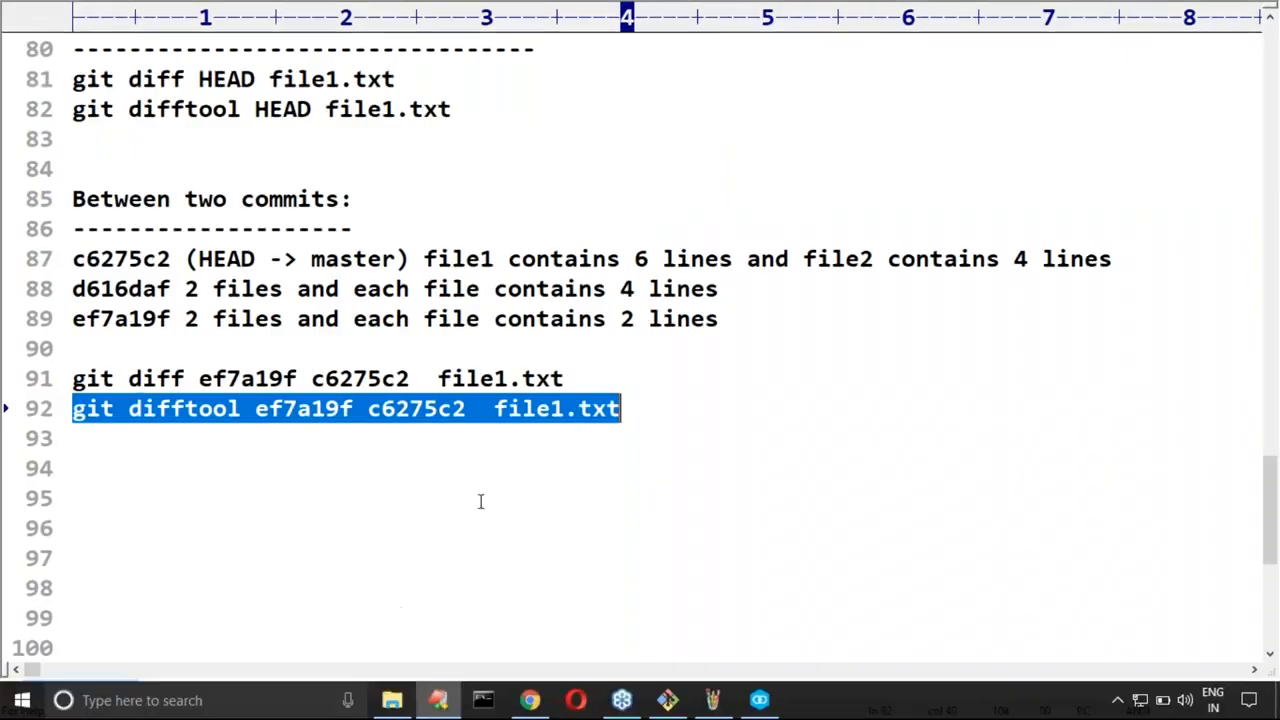
click(645, 400)
key(Return)
key(ctrl+v)
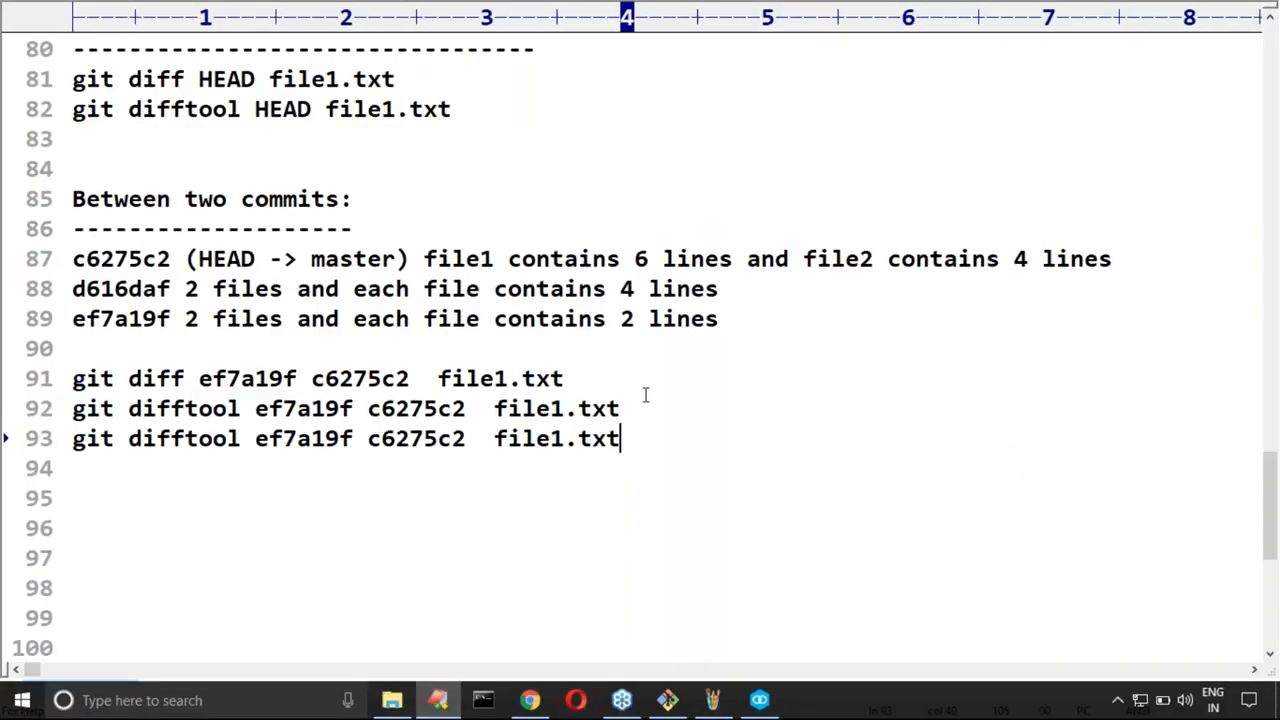
Step: Swap the commit IDs and remove the extra spaces on line 93 to read "git difftool c6275c2 ef7a19f file1.txt"
double_click(396, 440)
key(ctrl+x)
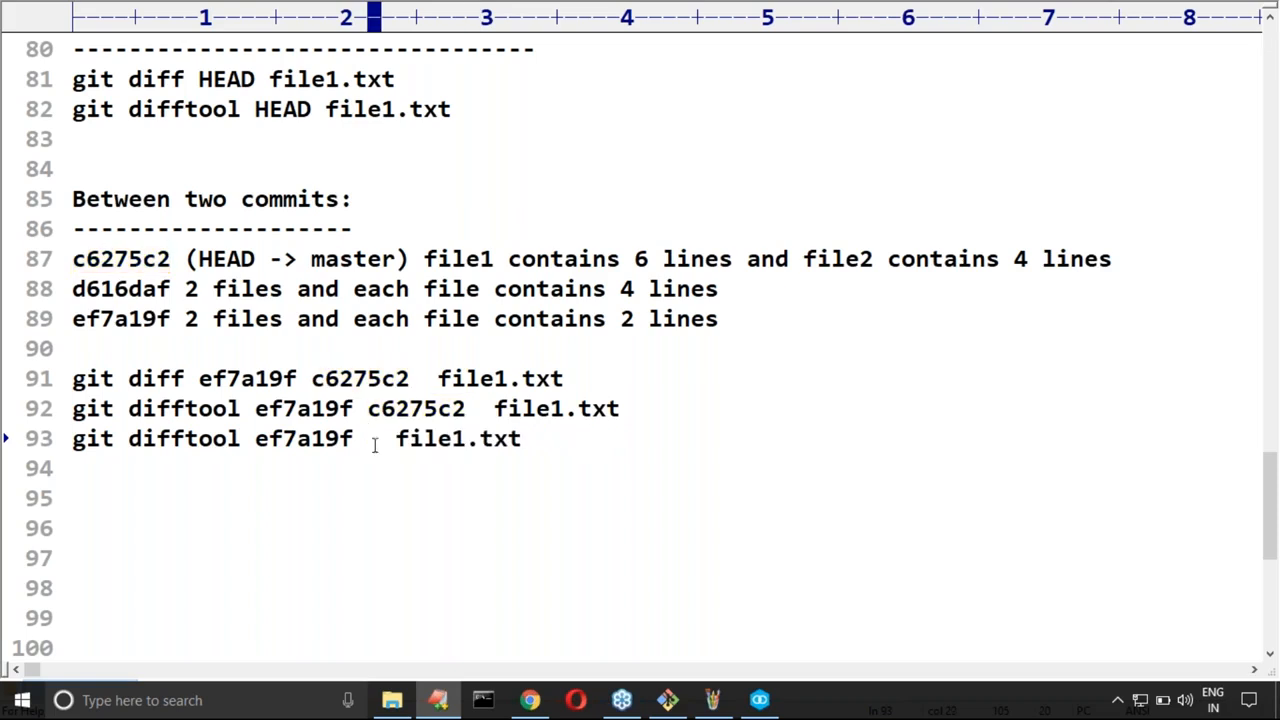
click(254, 440)
key(ctrl+v)
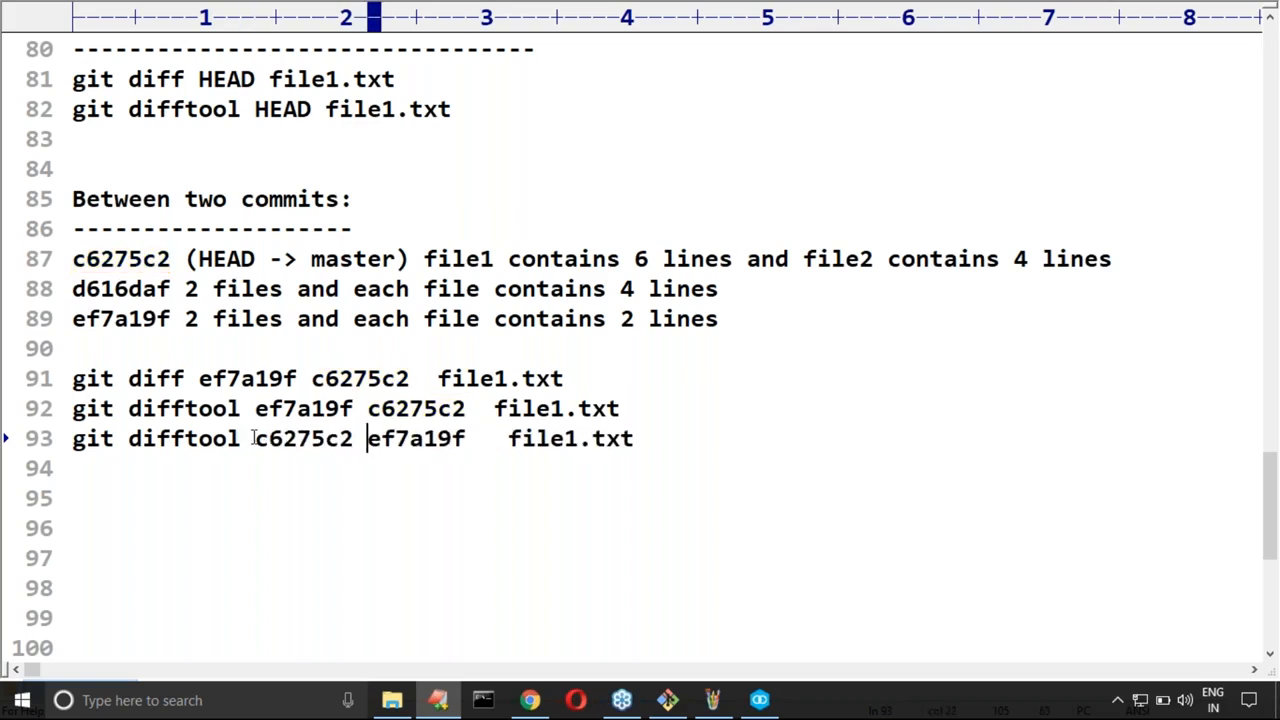
key(Right)
key(Right)
key(Right)
key(Right)
key(Right)
key(Right)
key(Right)
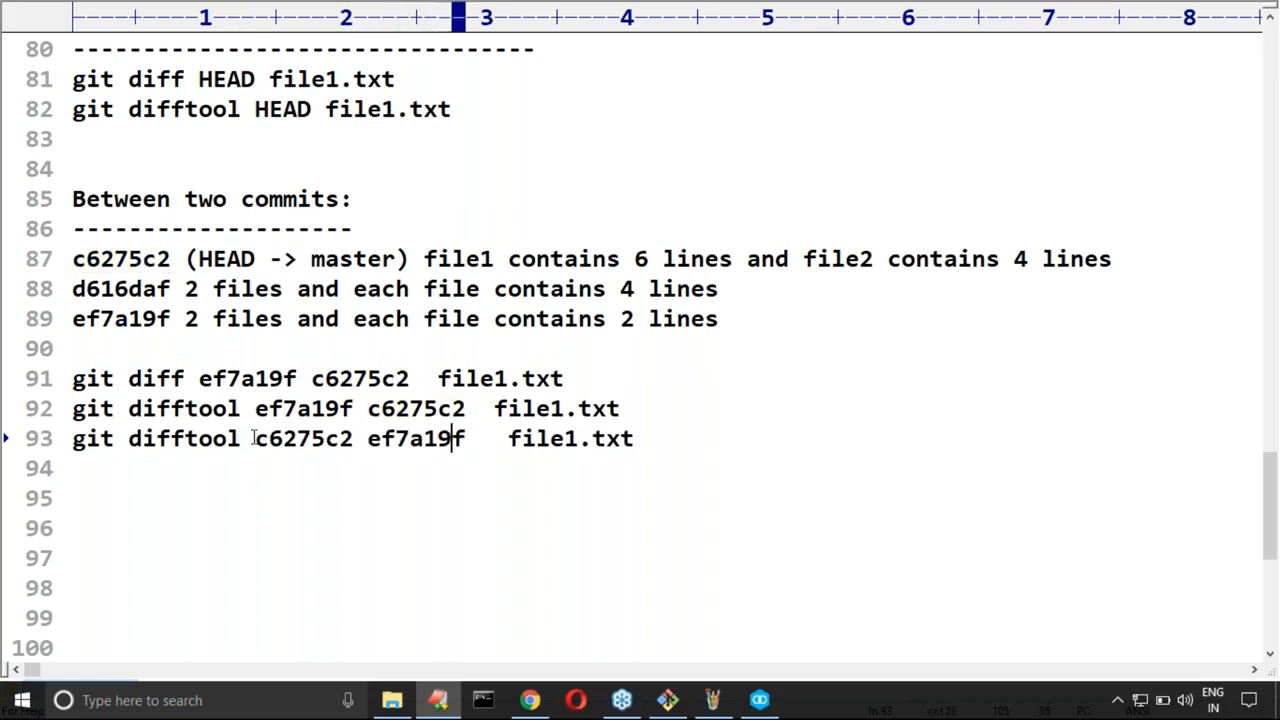
key(Delete)
key(Delete)
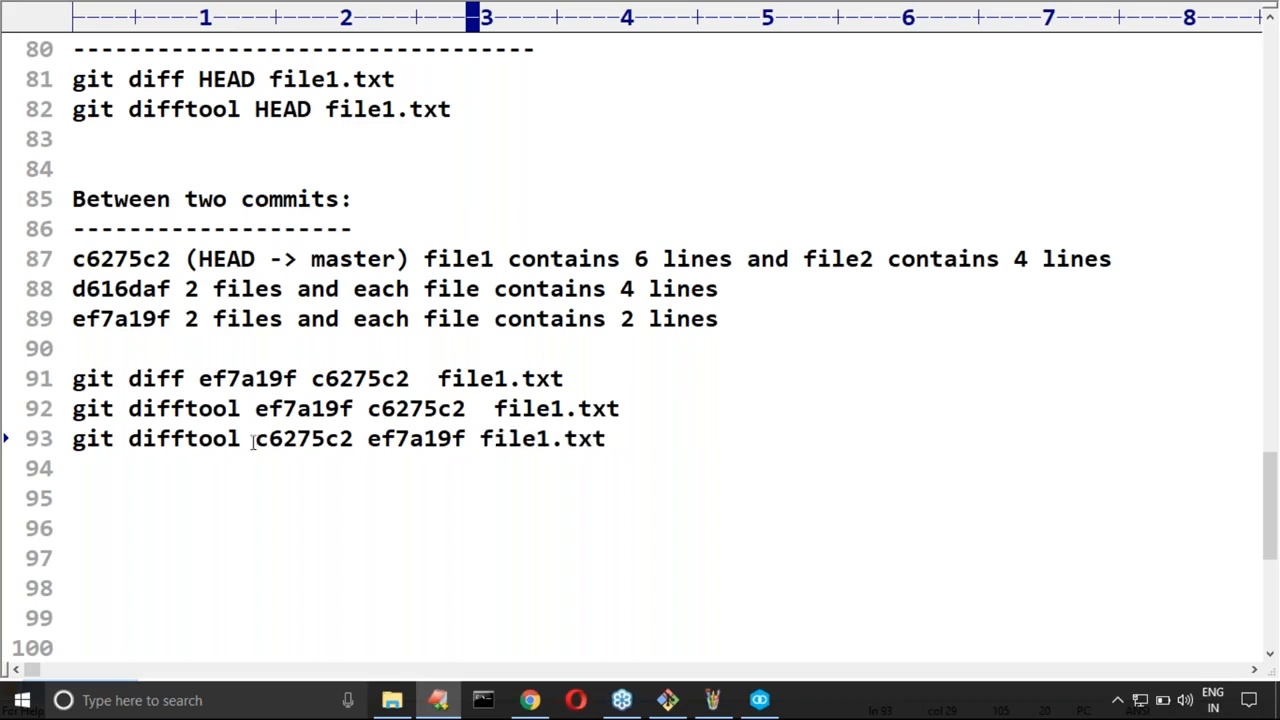
Step: Copy the swapped difftool command from line 93 and close the open Helix Merge comparison
double_click(300, 440)
drag(368, 440, 466, 440)
drag(74, 440, 629, 432)
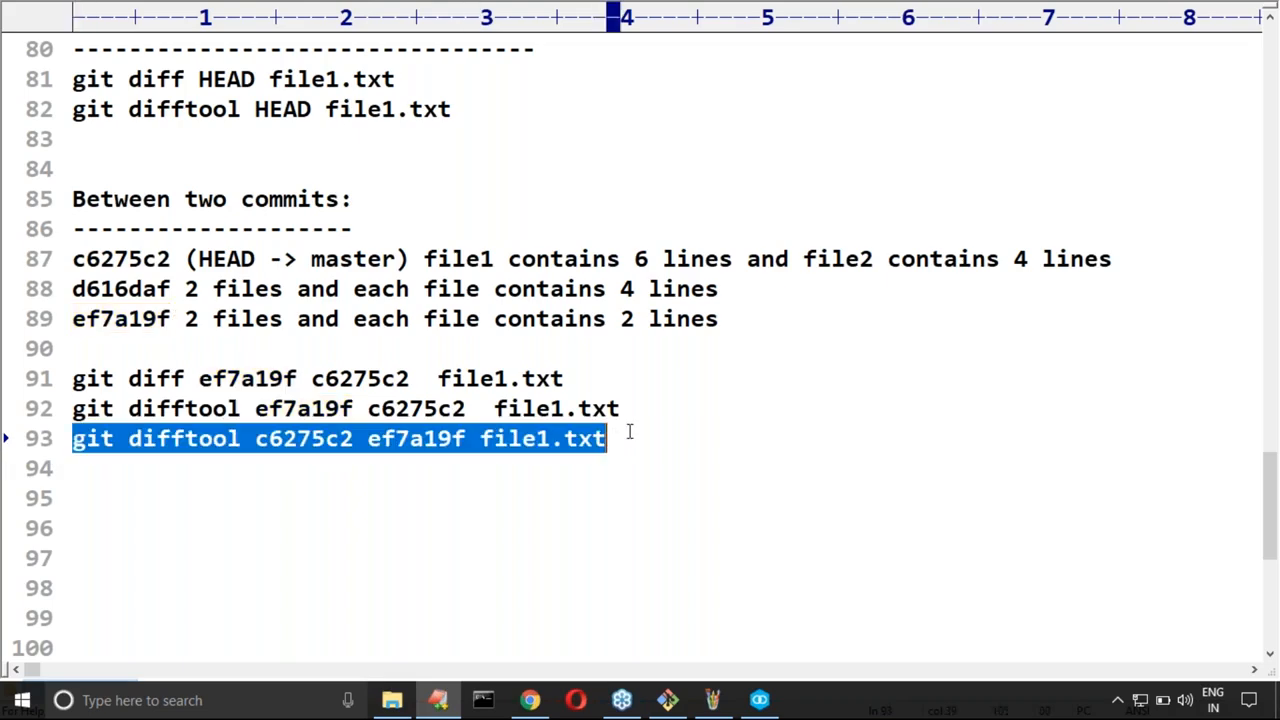
key(alt+Tab)
click(1254, 10)
Step: Run "git difftool c6275c2 ef7a19f file1.txt" in Git Bash and highlight the third to sixth lines in the Helix Merge comparison
key(alt+Tab)
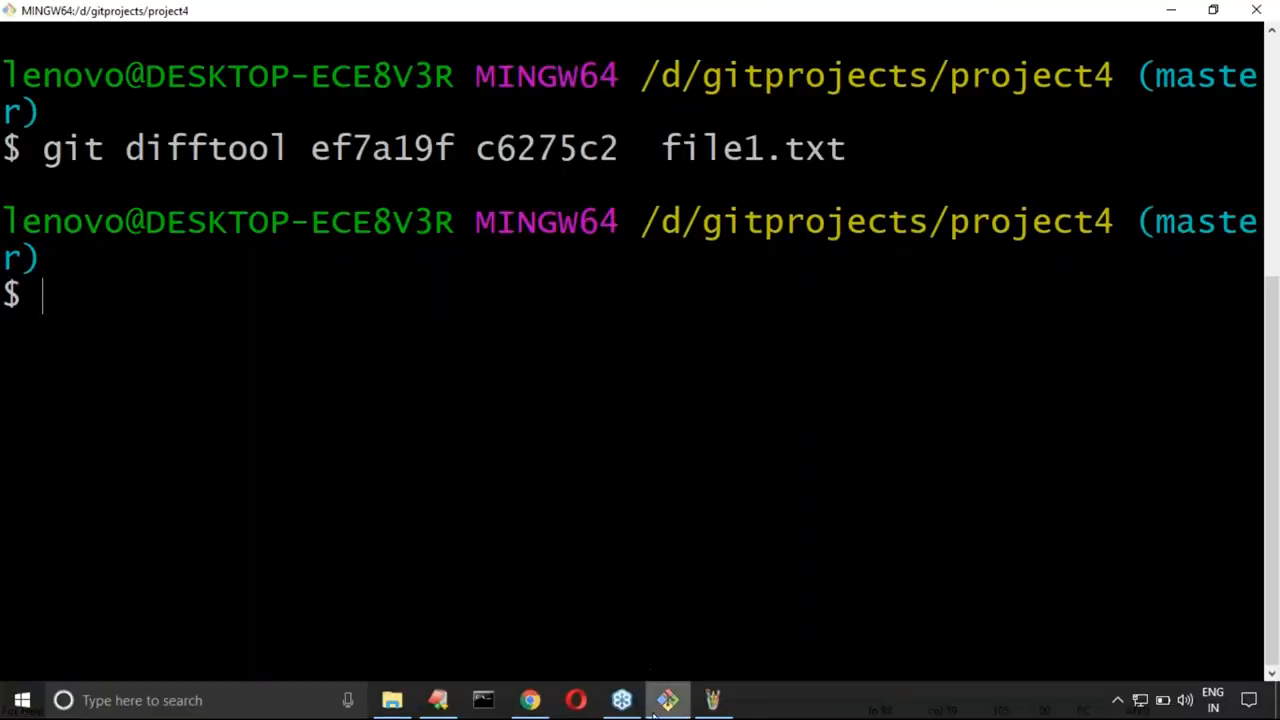
click(660, 704)
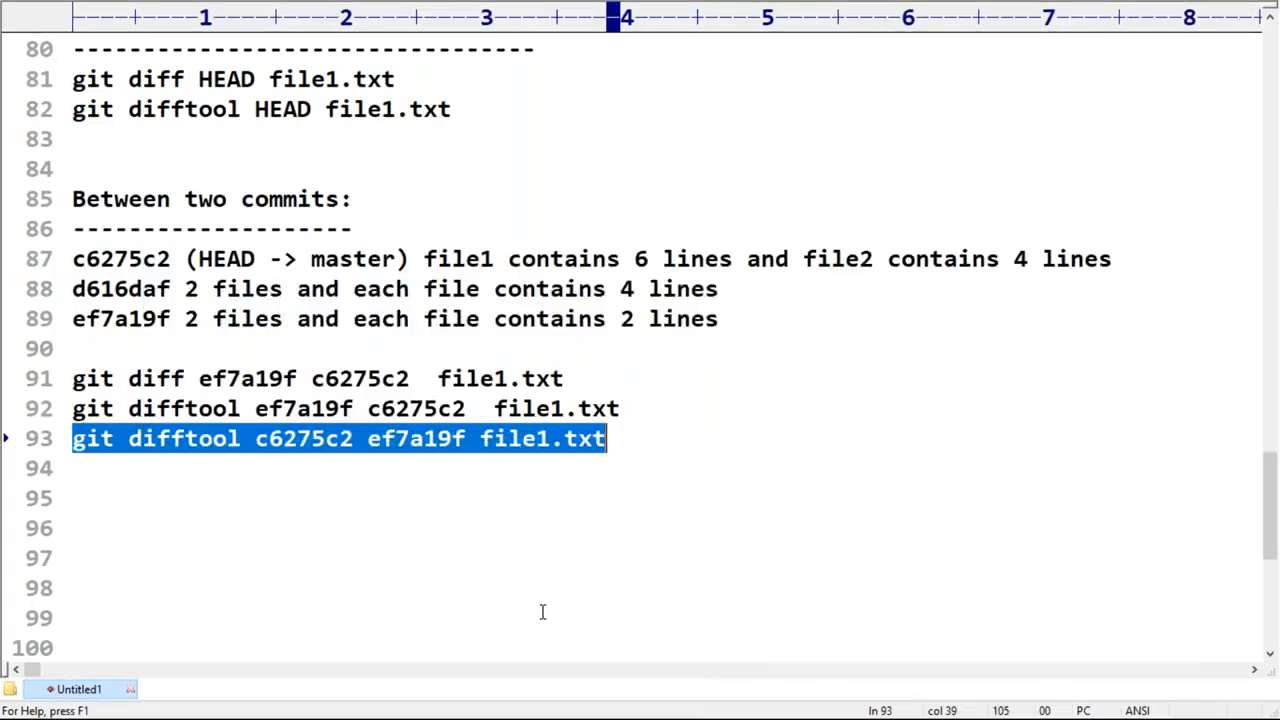
click(693, 712)
click(668, 702)
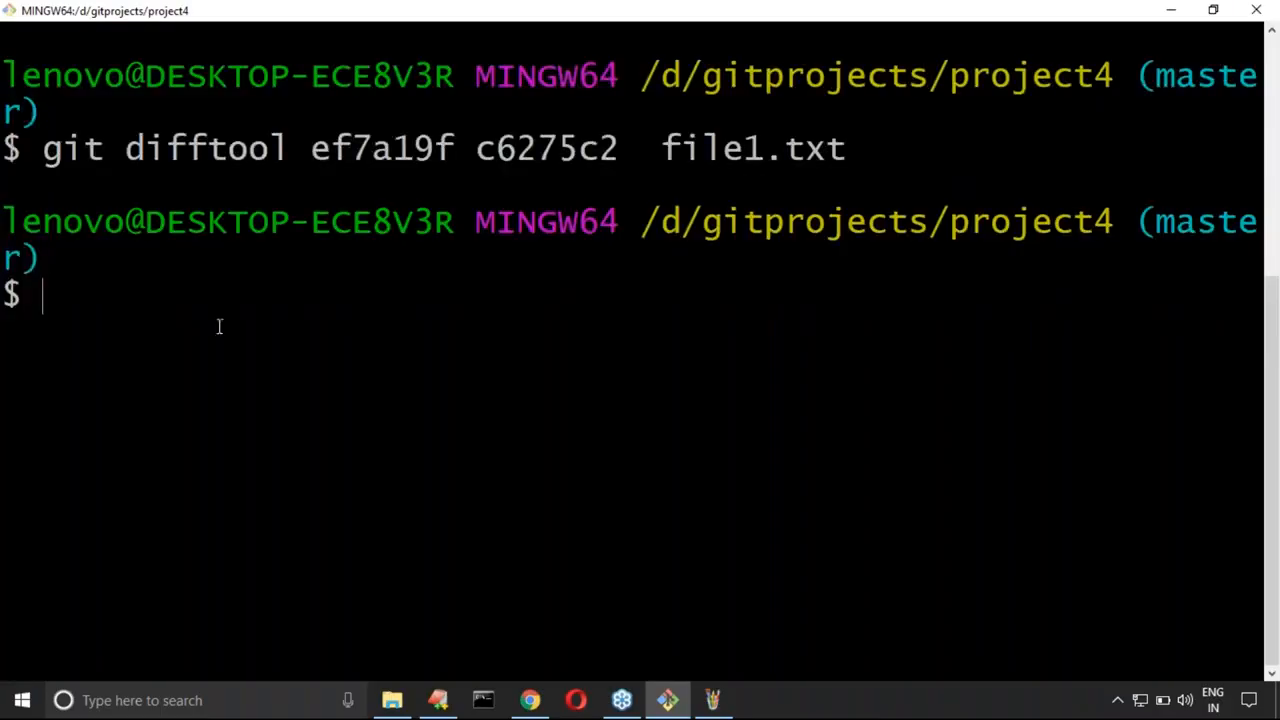
right_click(219, 326)
click(289, 386)
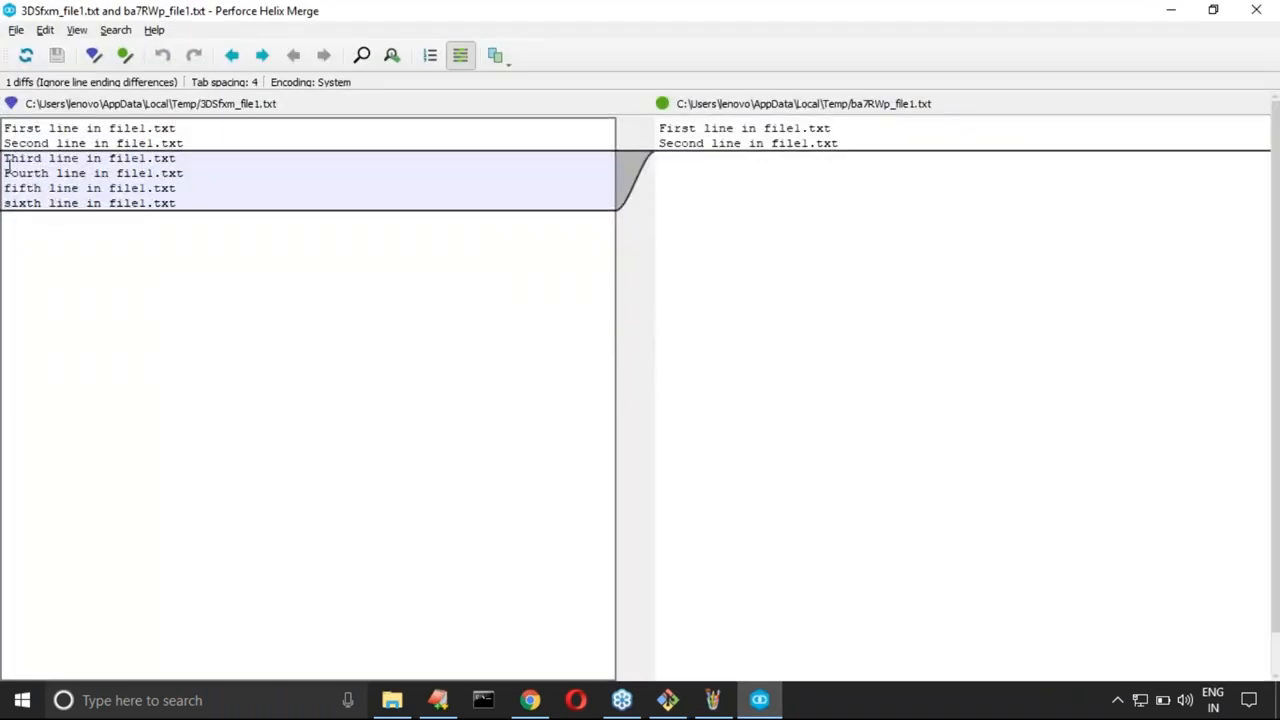
drag(7, 162, 190, 210)
click(391, 326)
Step: In the EditPlus notes, copy "git diff ef7a19f c6275c2" from line 91 without the file name and paste it on line 98
click(446, 705)
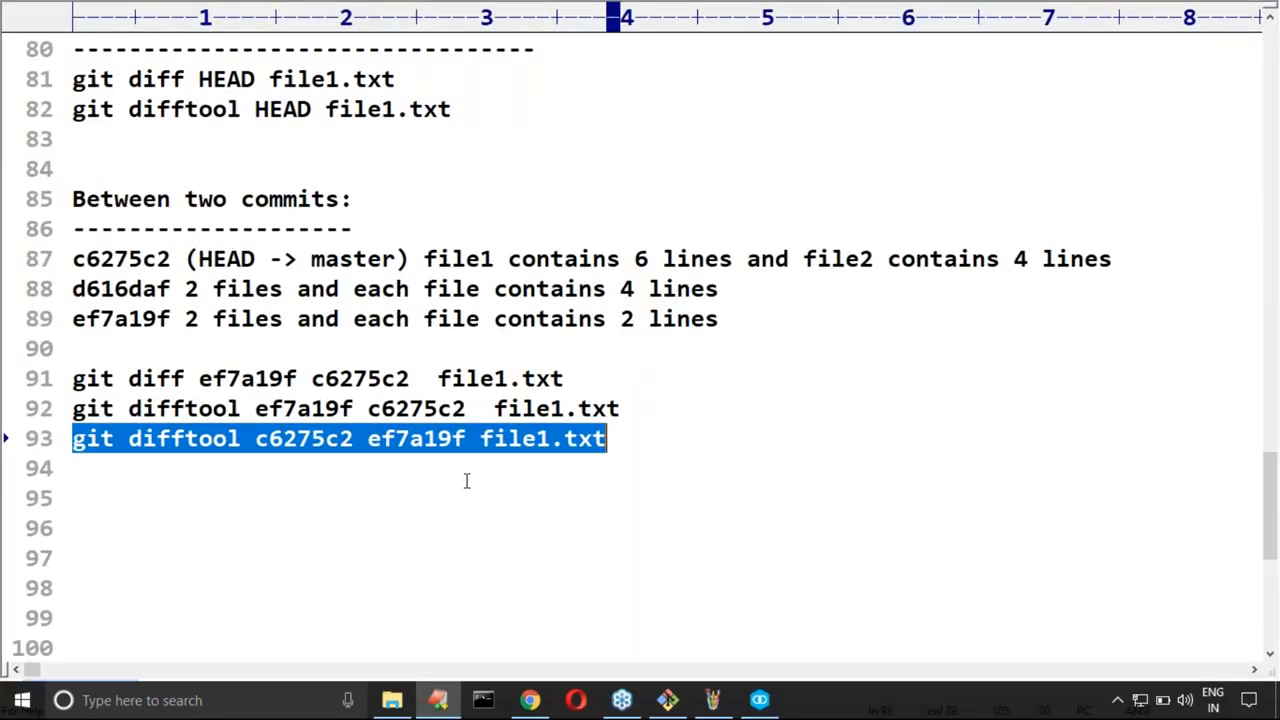
scroll(300, 476, down, 1)
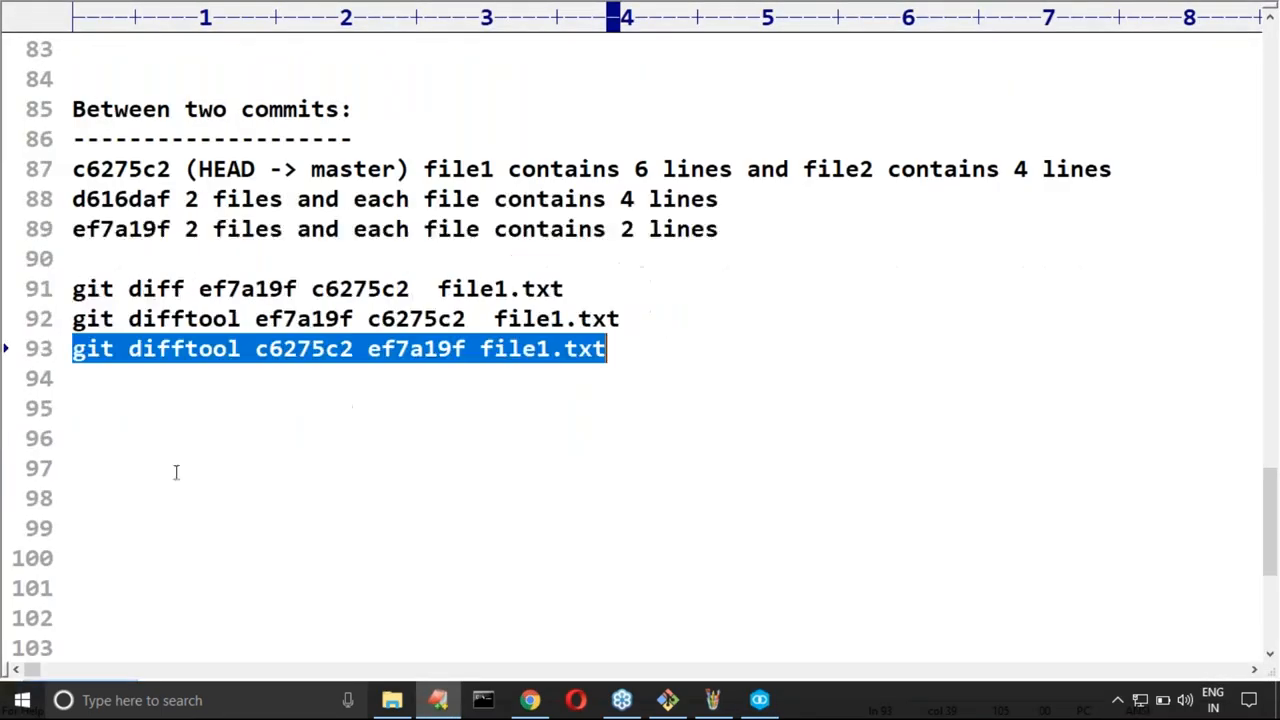
click(111, 438)
click(109, 422)
key(Return)
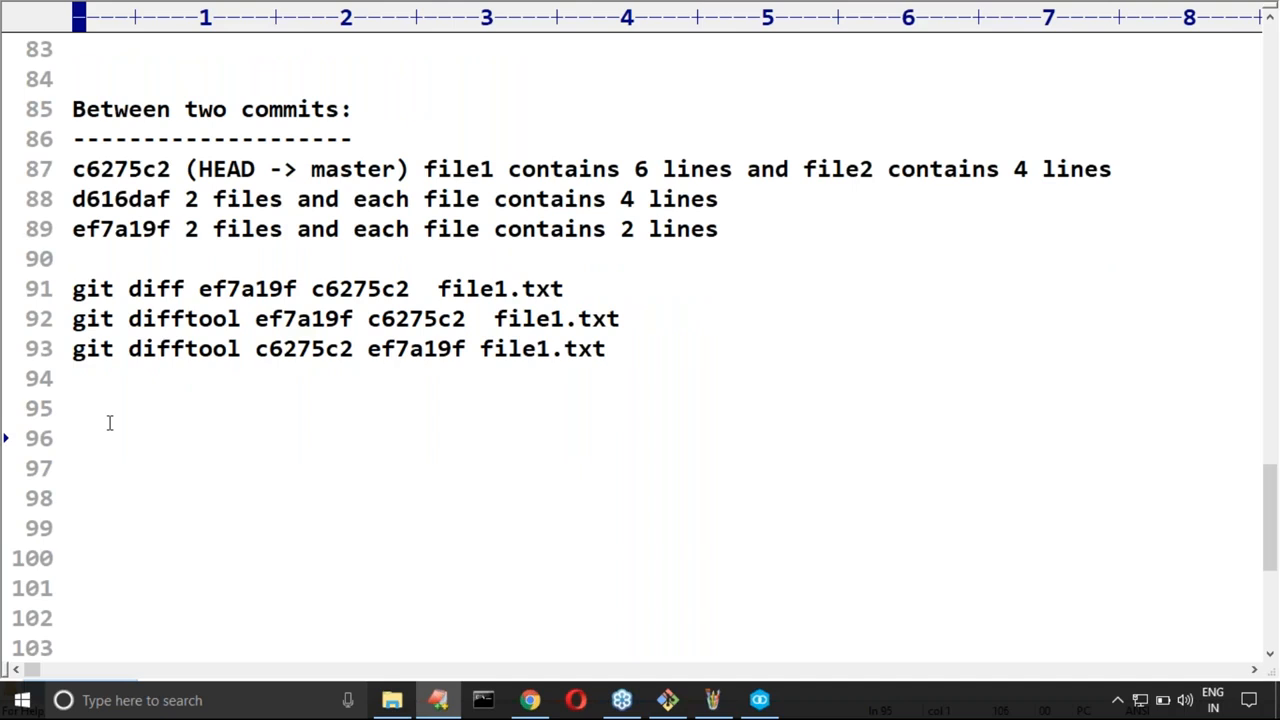
drag(75, 289, 410, 289)
key(ctrl+c)
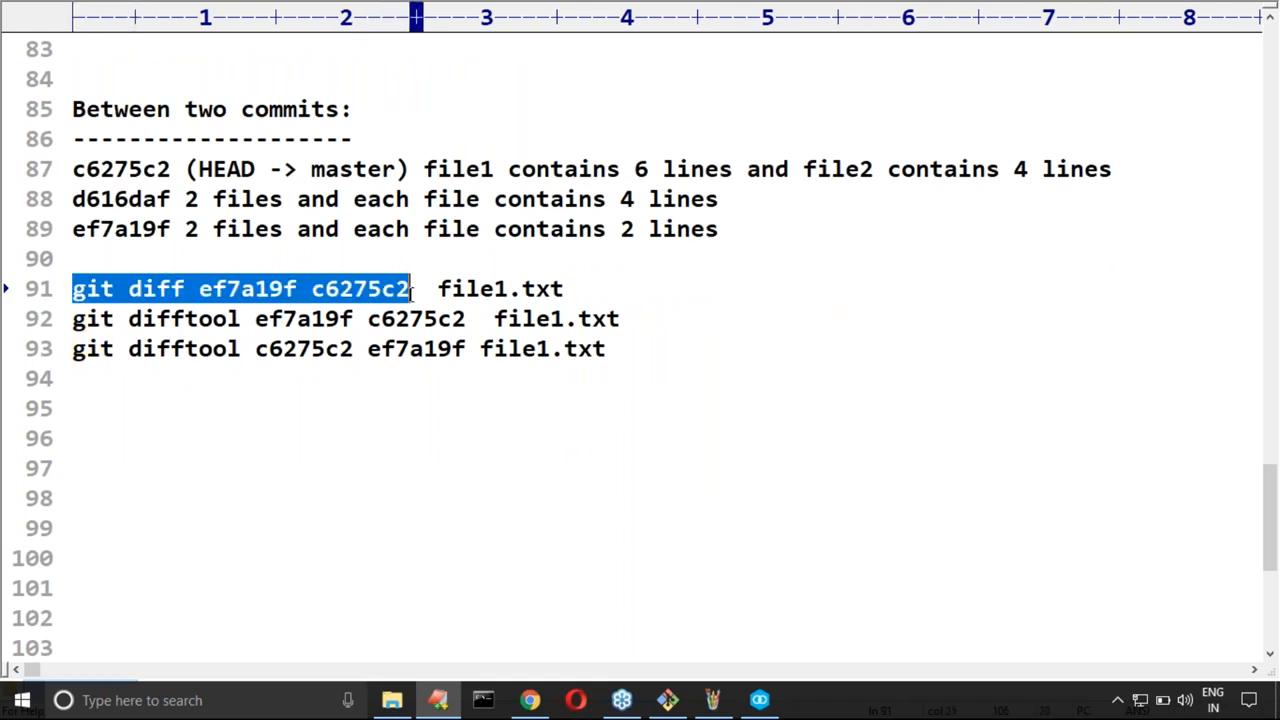
click(157, 494)
key(ctrl+v)
key(Home)
Step: Close the Helix Merge comparison, then run "git diff ef7a19f c6275c2" in the cleared terminal and review its output
drag(74, 498, 437, 494)
key(super+c)
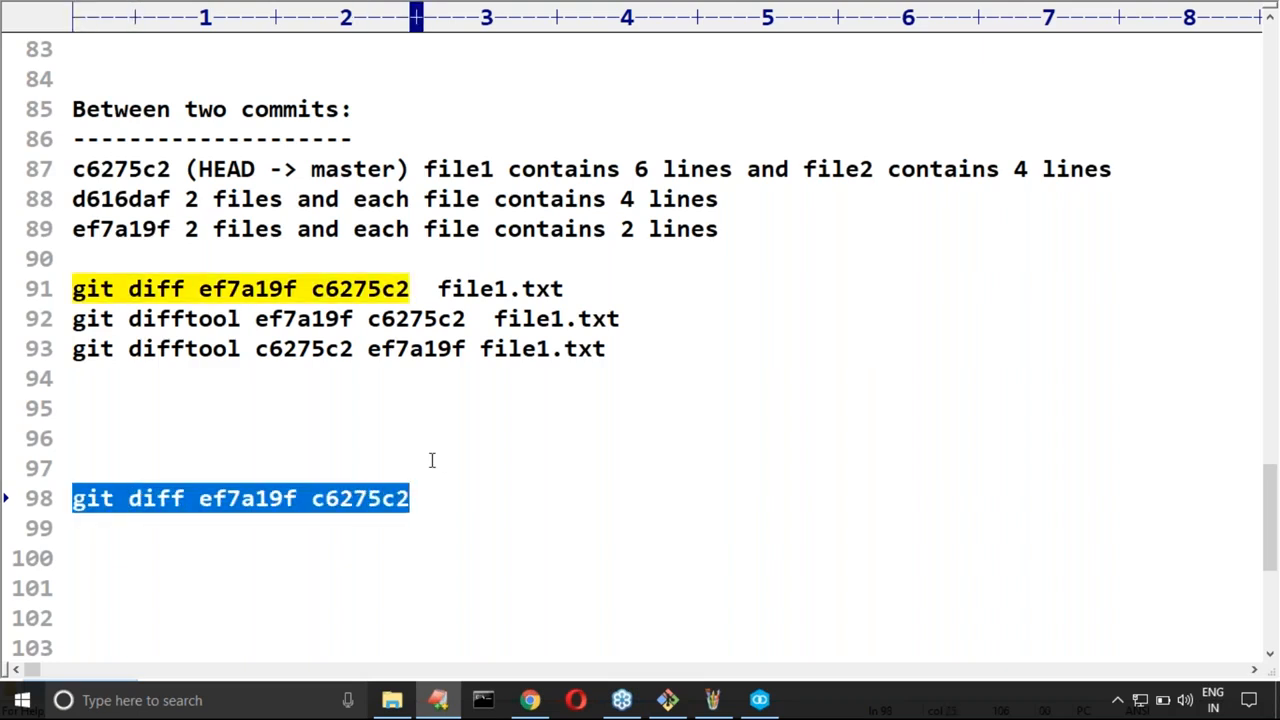
key(alt+Tab)
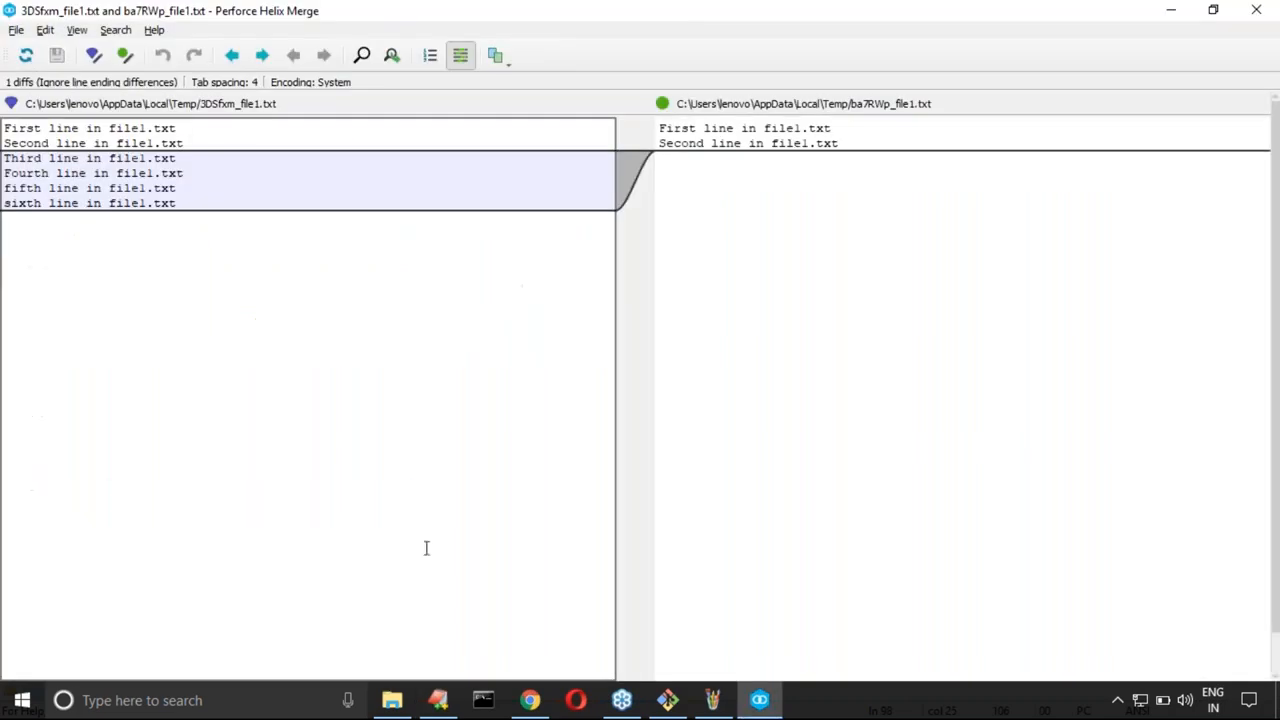
click(1256, 10)
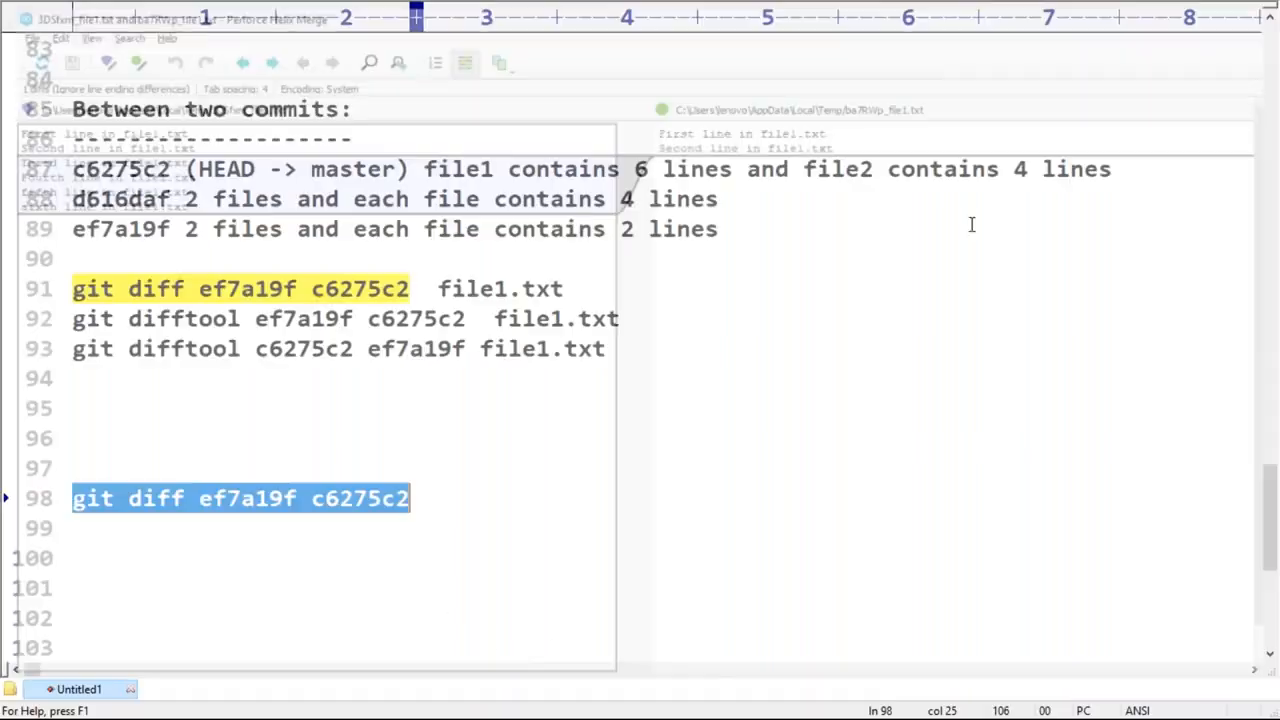
key(alt+Tab)
key(ctrl+l)
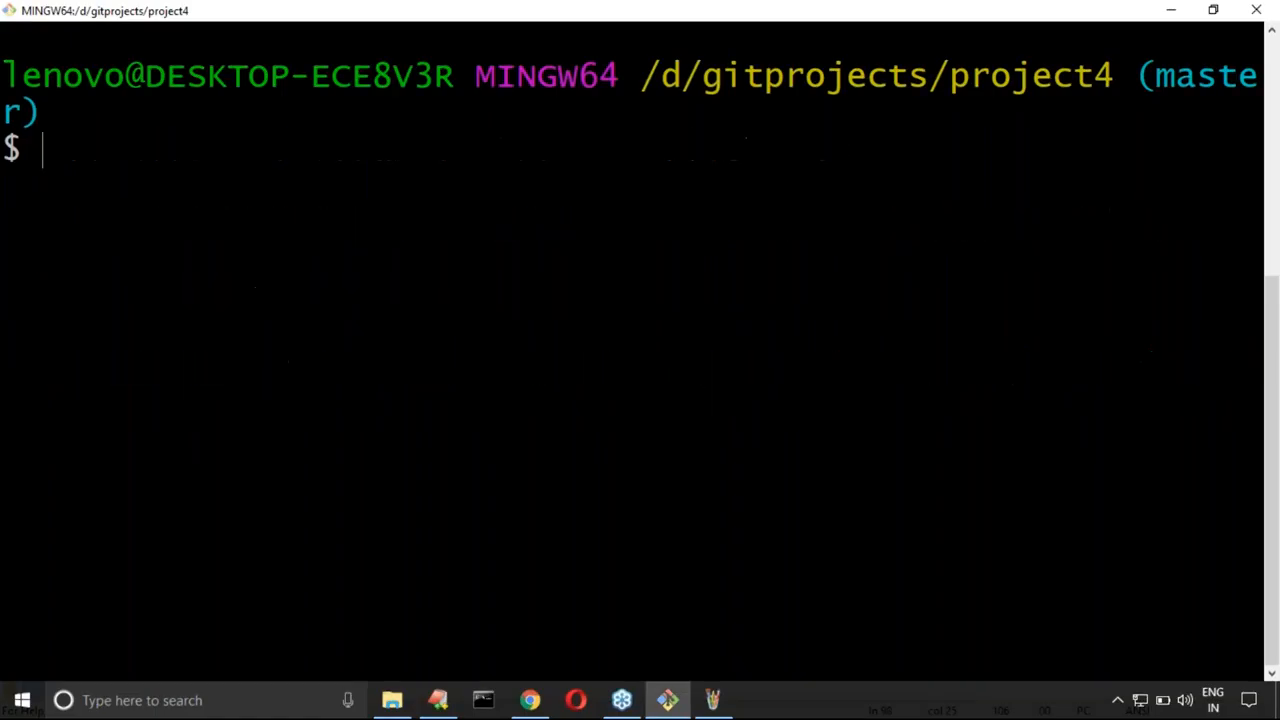
right_click(531, 278)
click(566, 336)
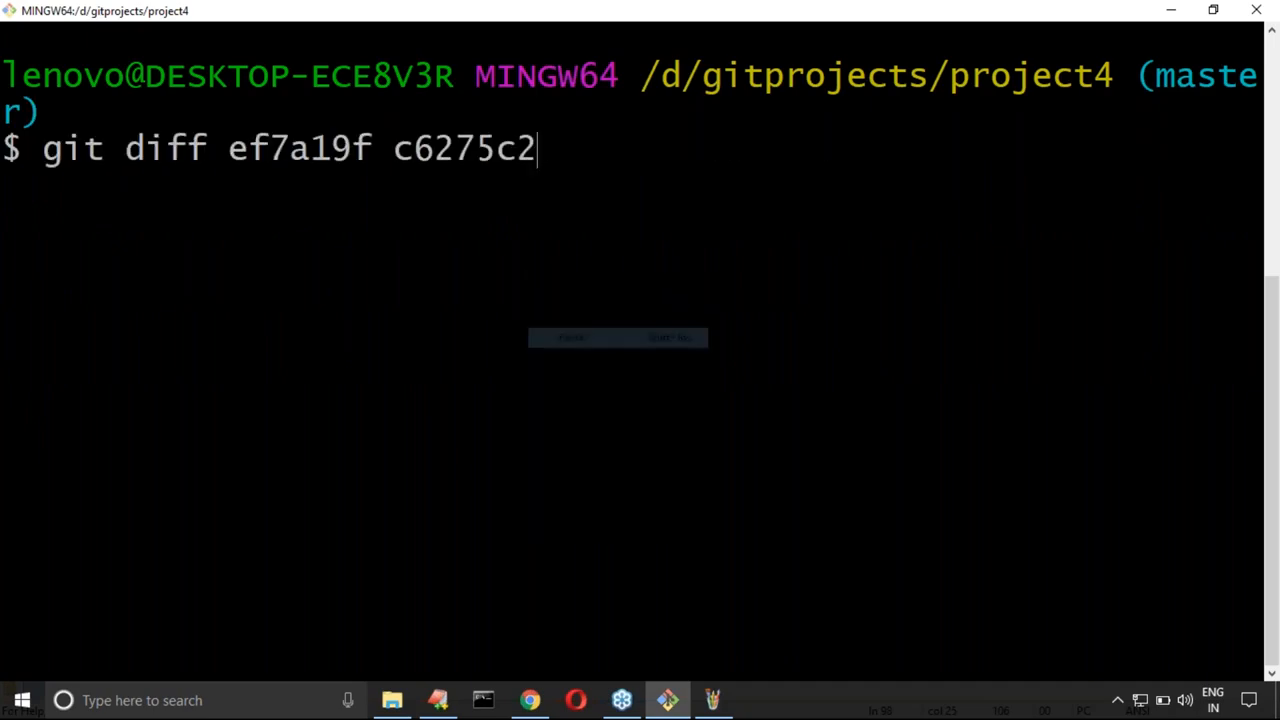
key(Return)
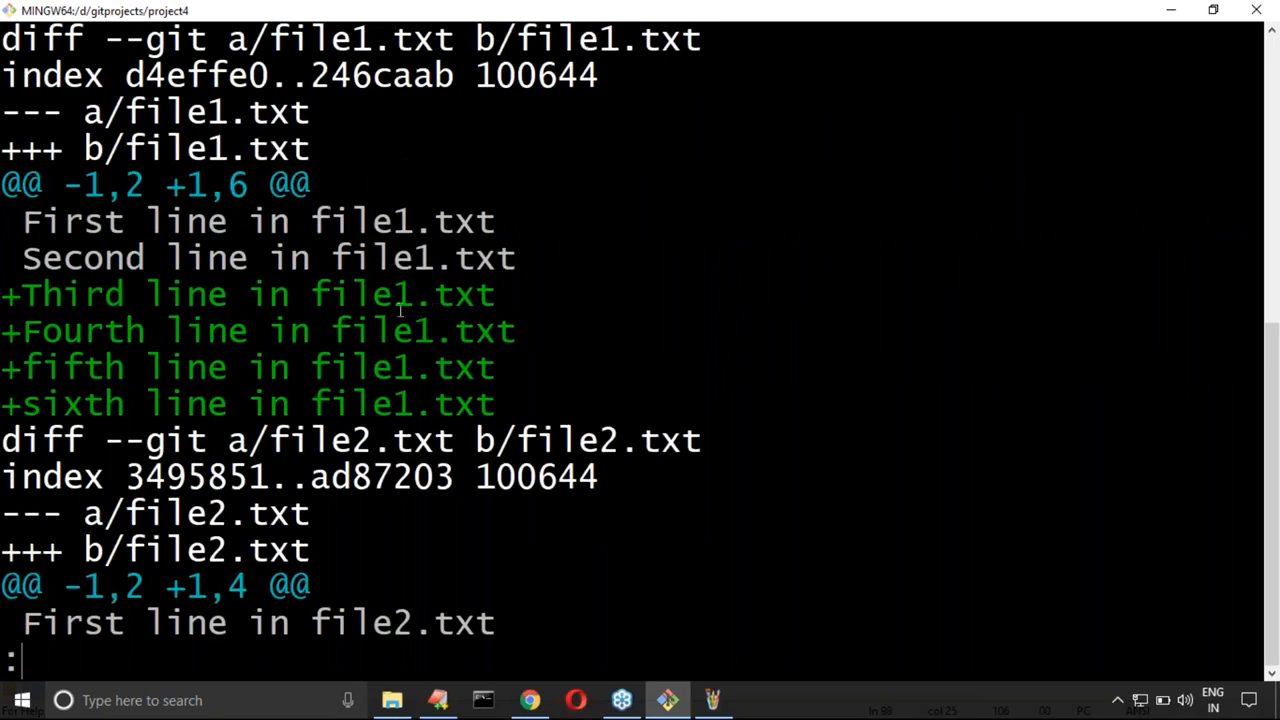
scroll(389, 312, up, 1)
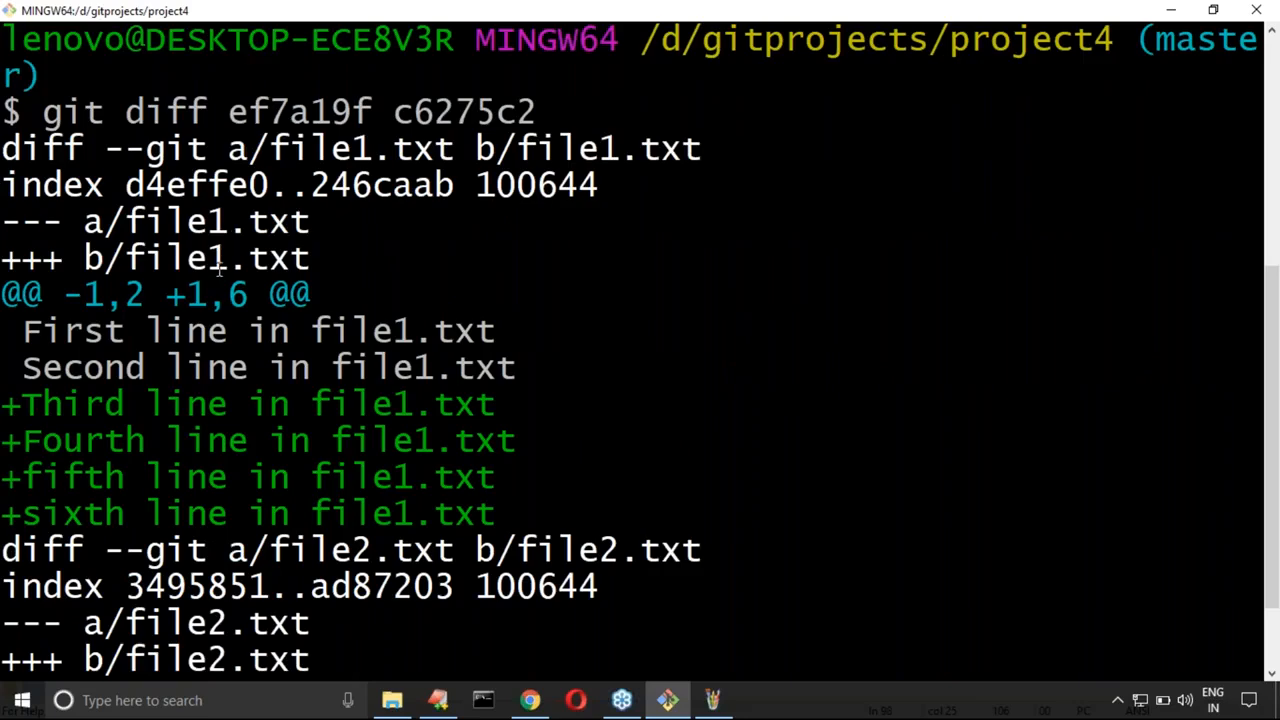
scroll(222, 270, down, 1)
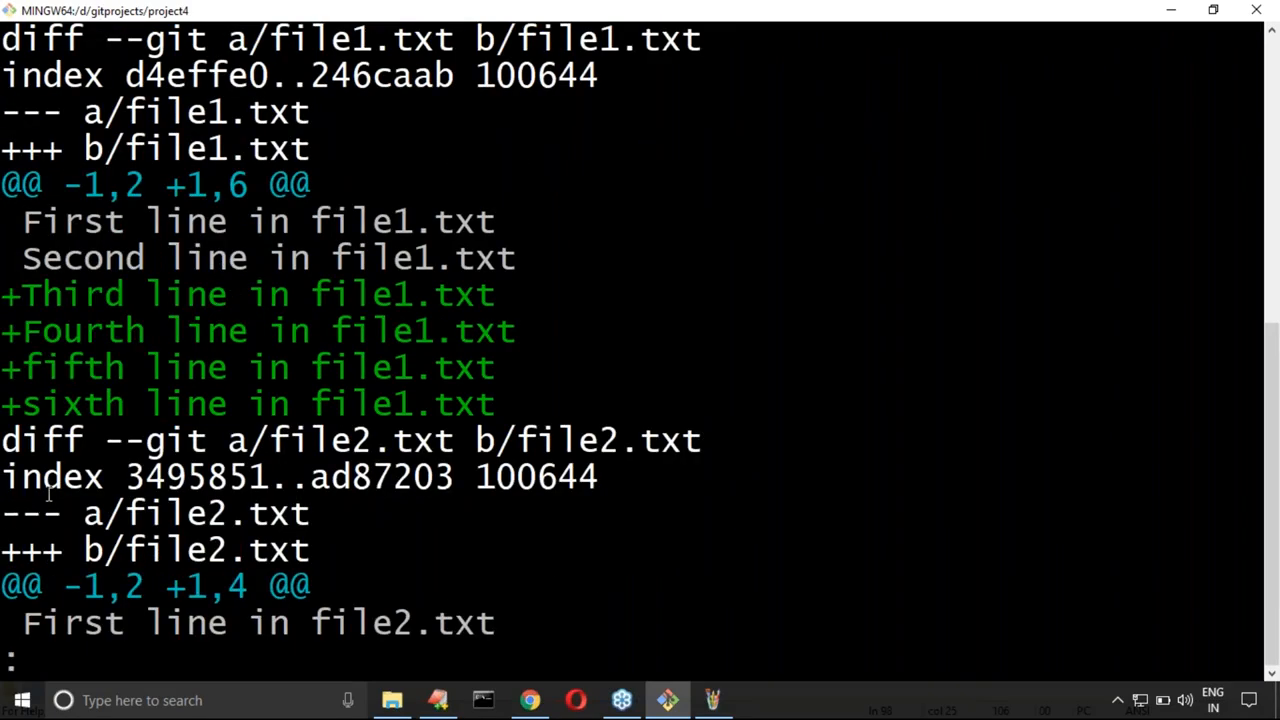
Step: Review the rest of the diff output, highlight the whole file2.txt section and leave the pager
scroll(47, 492, down, 1)
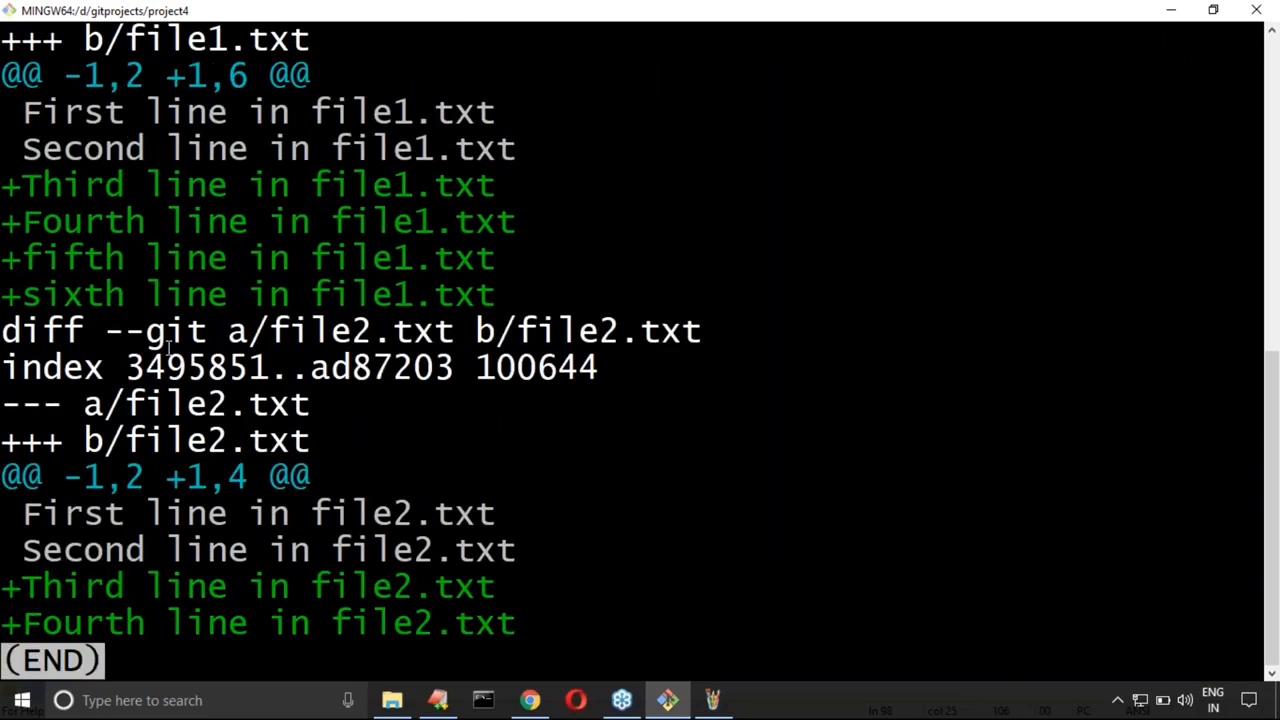
scroll(168, 345, up, 3)
scroll(62, 430, down, 3)
drag(10, 332, 537, 621)
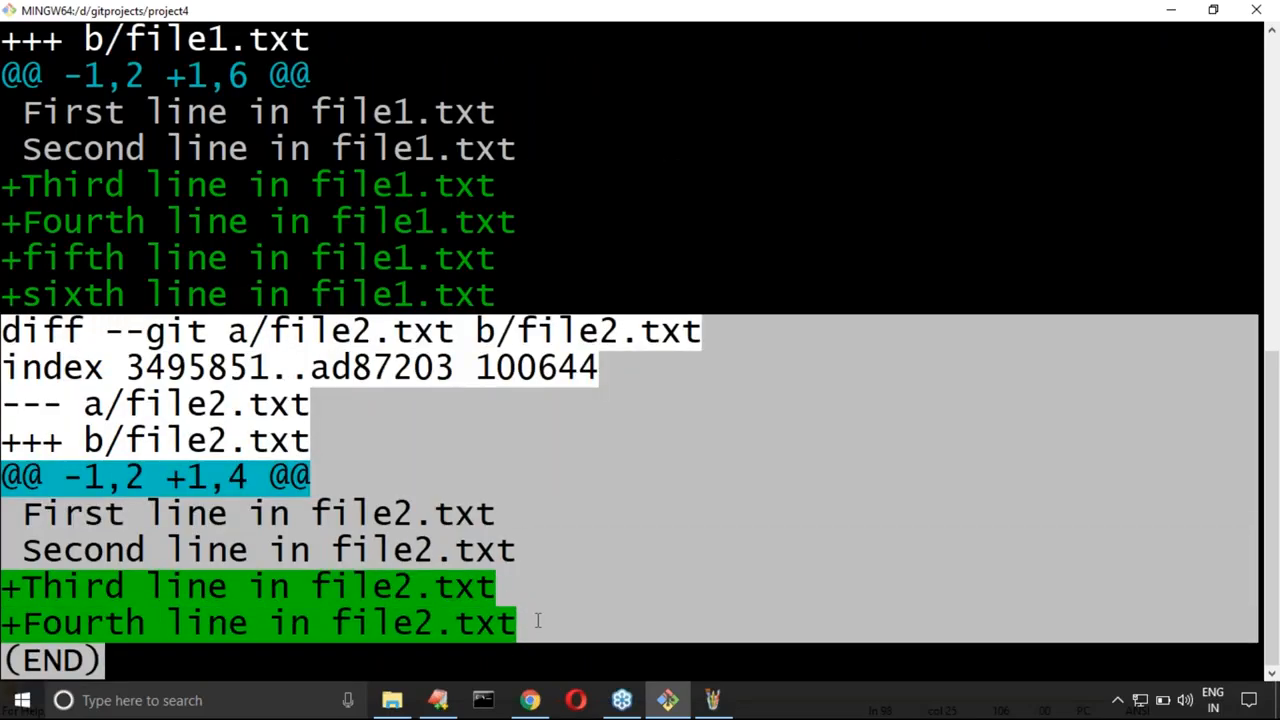
key(q)
Step: In the EditPlus notes, duplicate line 98 onto line 99, change it to "git difftool ef7a19f c6275c2" and copy that line
click(436, 706)
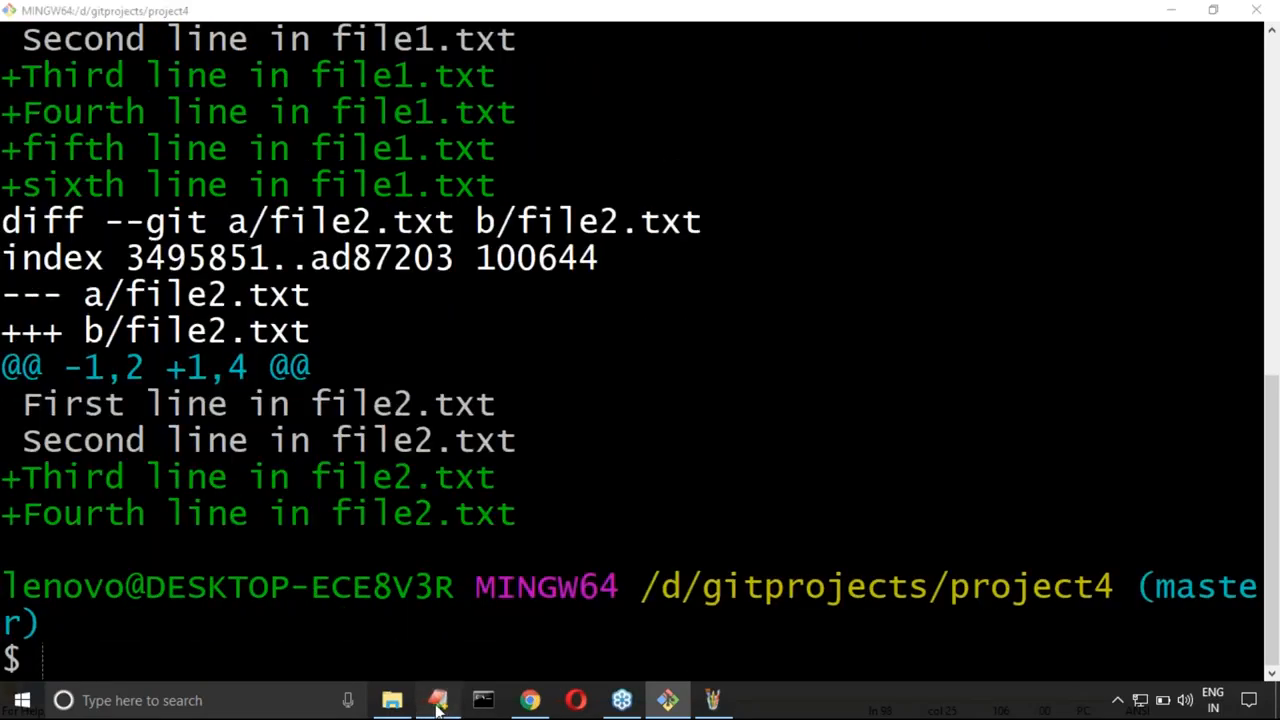
scroll(320, 517, down, 2)
click(423, 330)
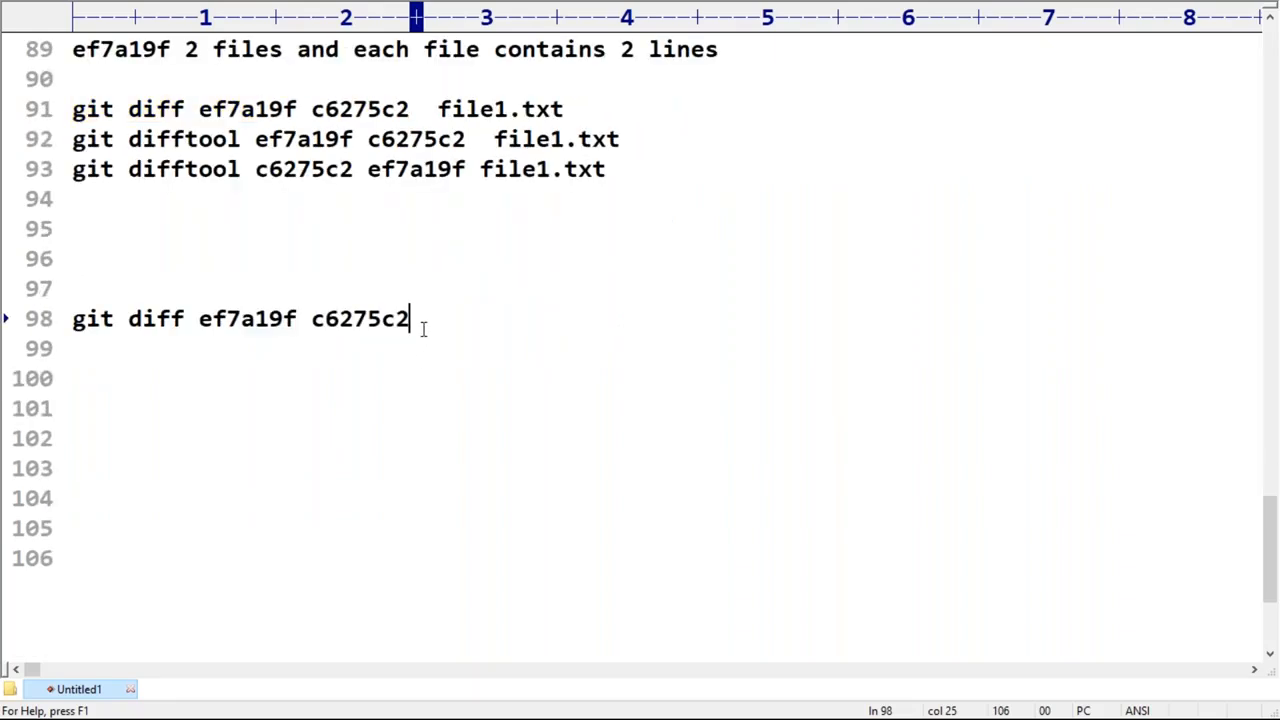
key(ctrl+j)
click(184, 348)
text(tool ef7a19f c6275c2)
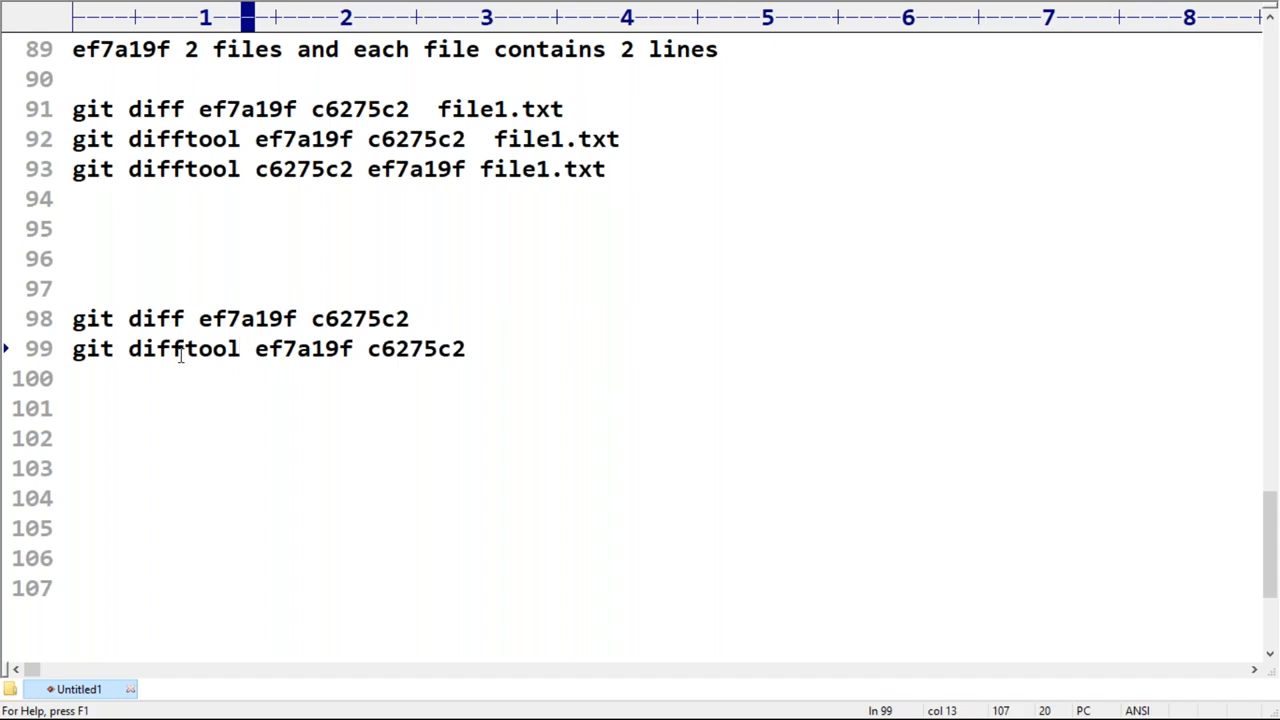
key(Home)
key(shift+End)
key(super+c)
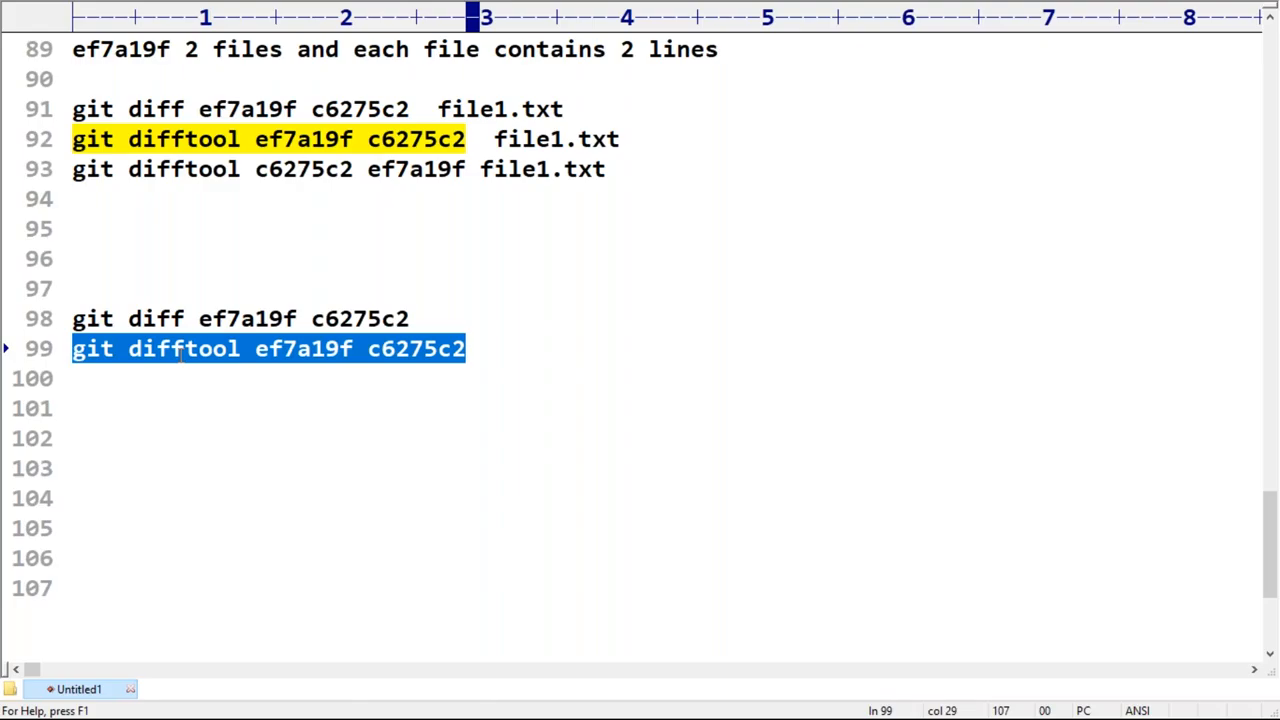
Step: Switch to Git Bash, clear the terminal and run "git difftool ef7a19f c6275c2"
key(alt+Tab)
key(ctrl+l)
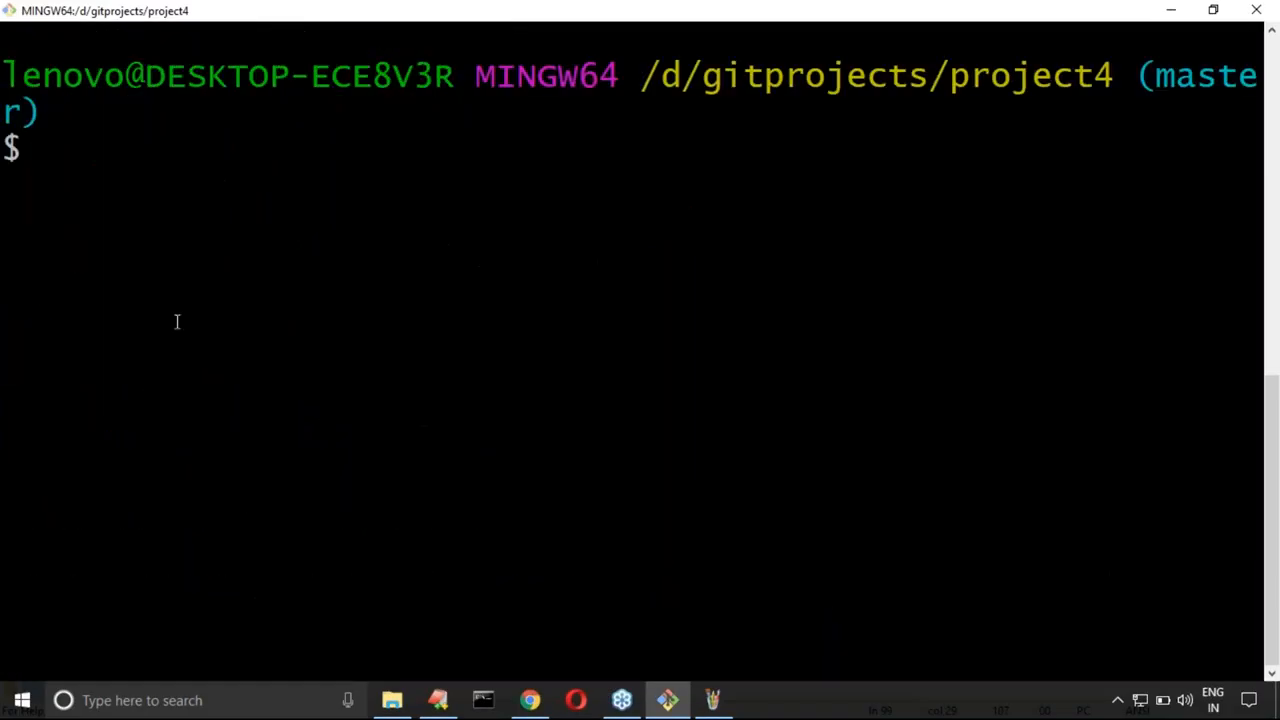
right_click(197, 258)
click(257, 319)
key(Return)
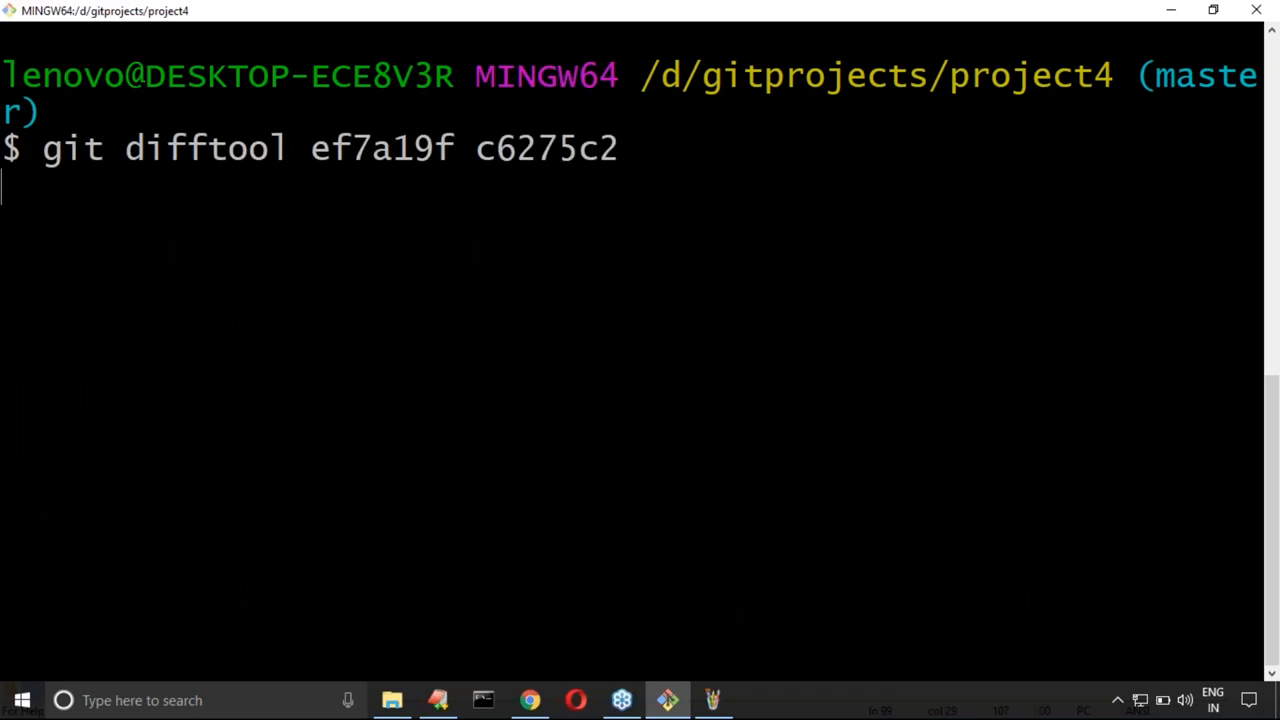
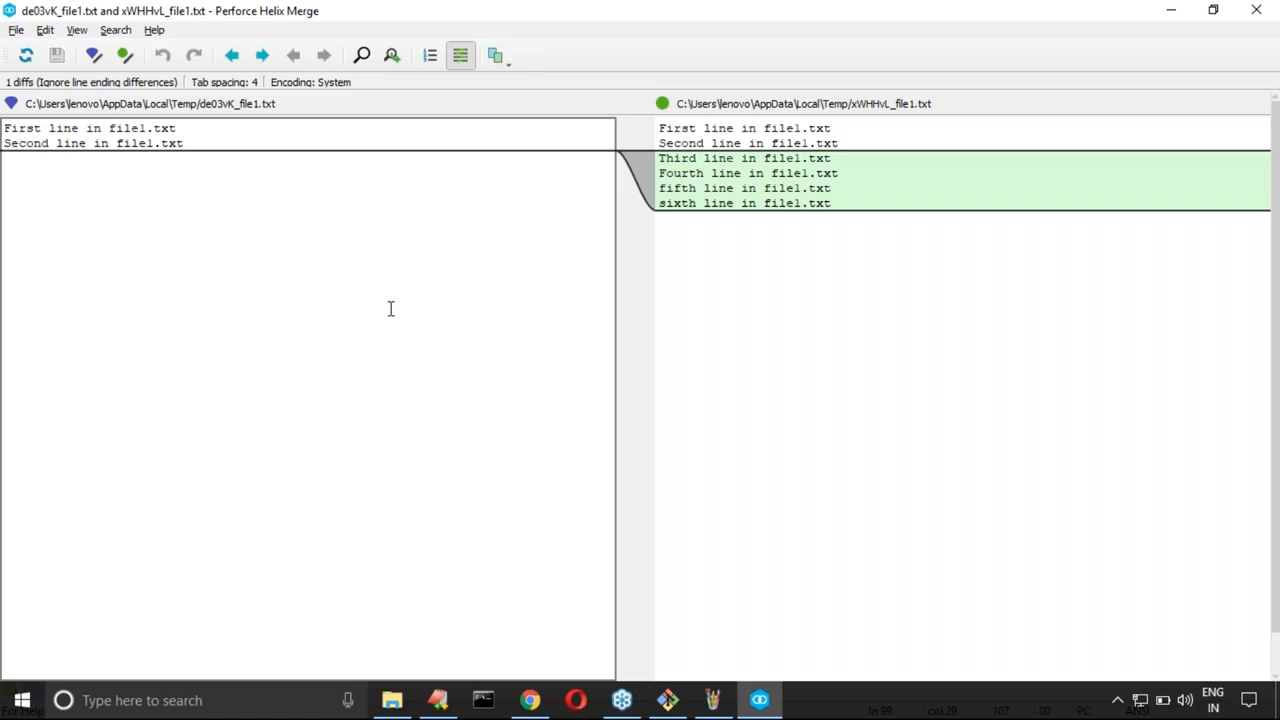
Step: Compare the two file1.txt versions in Helix Merge, highlighting the added third to sixth lines
click(690, 173)
click(545, 164)
click(692, 178)
click(528, 192)
click(505, 183)
click(660, 166)
drag(660, 165, 828, 204)
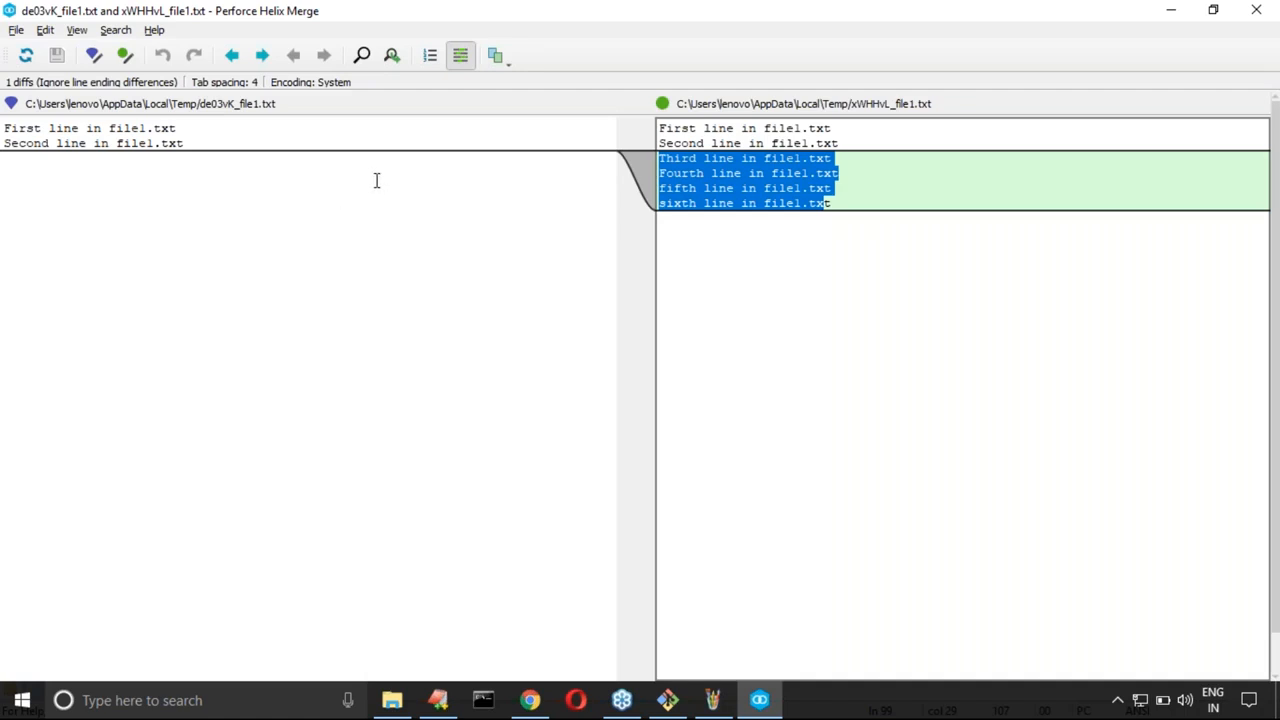
click(293, 241)
drag(86, 128, 94, 128)
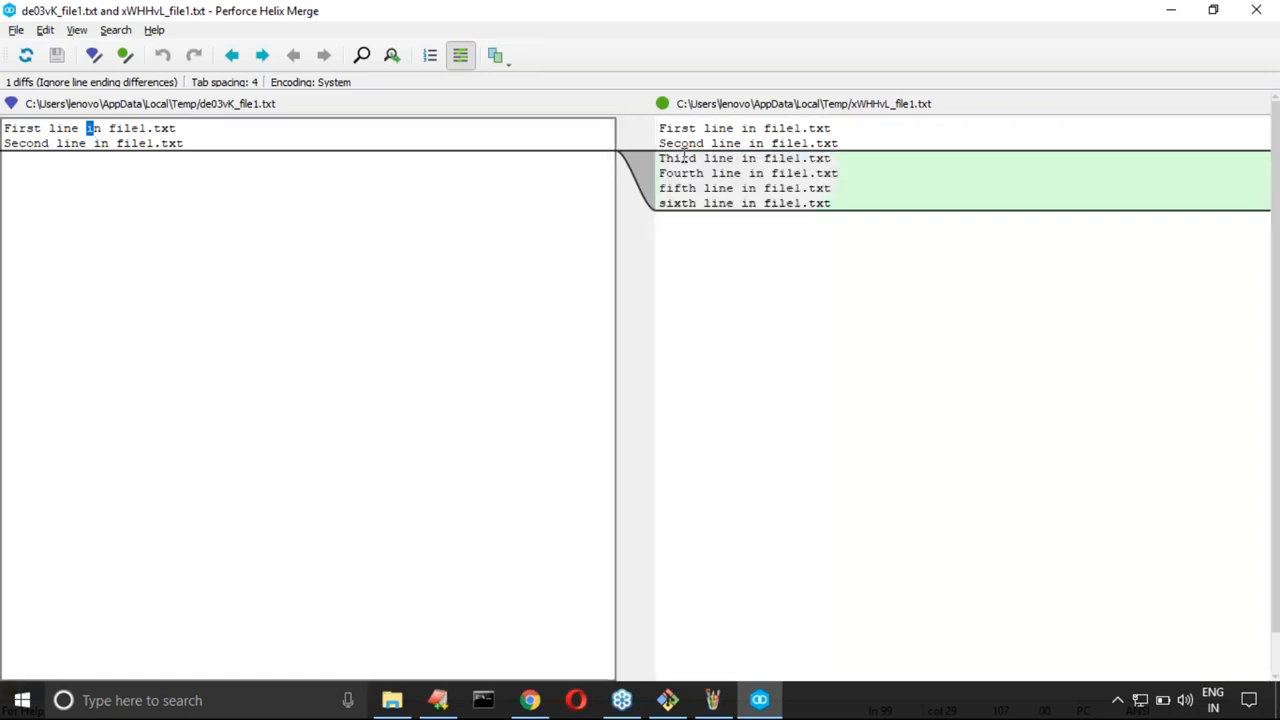
drag(684, 158, 788, 197)
click(792, 257)
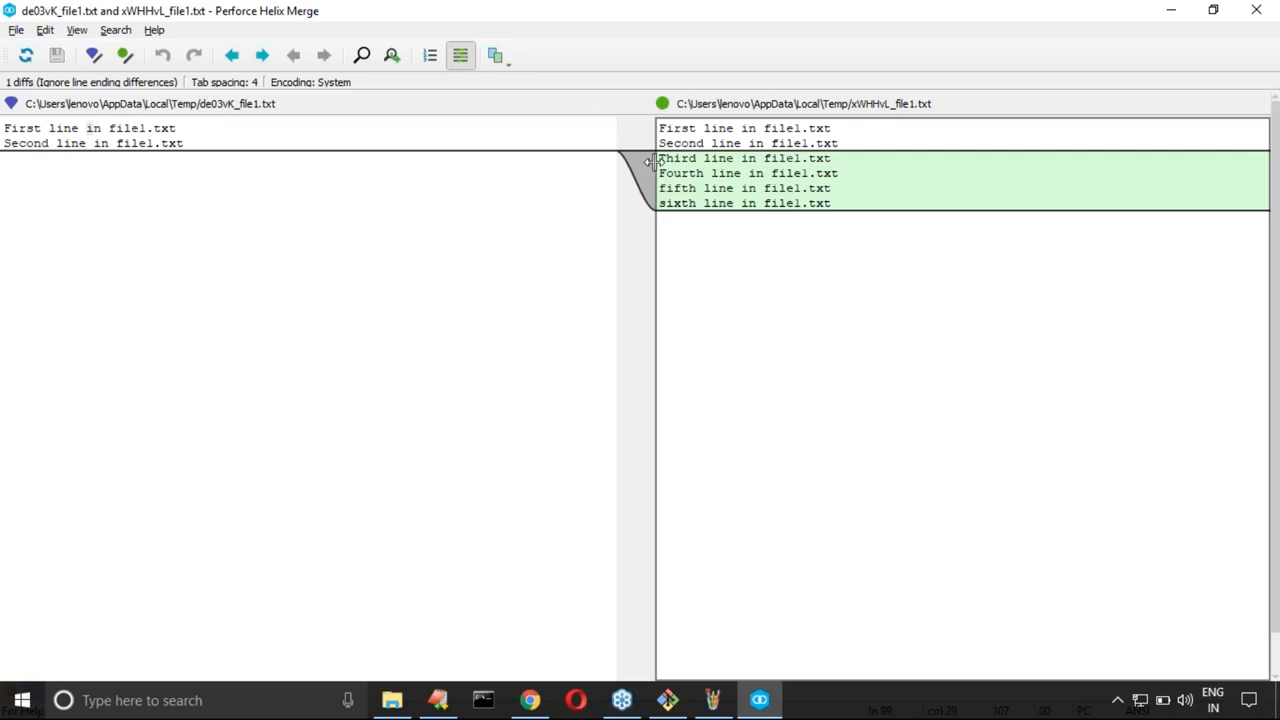
drag(661, 160, 848, 192)
Step: Make the second file1.txt version editable and delete the text of its sixth line
click(125, 55)
click(232, 475)
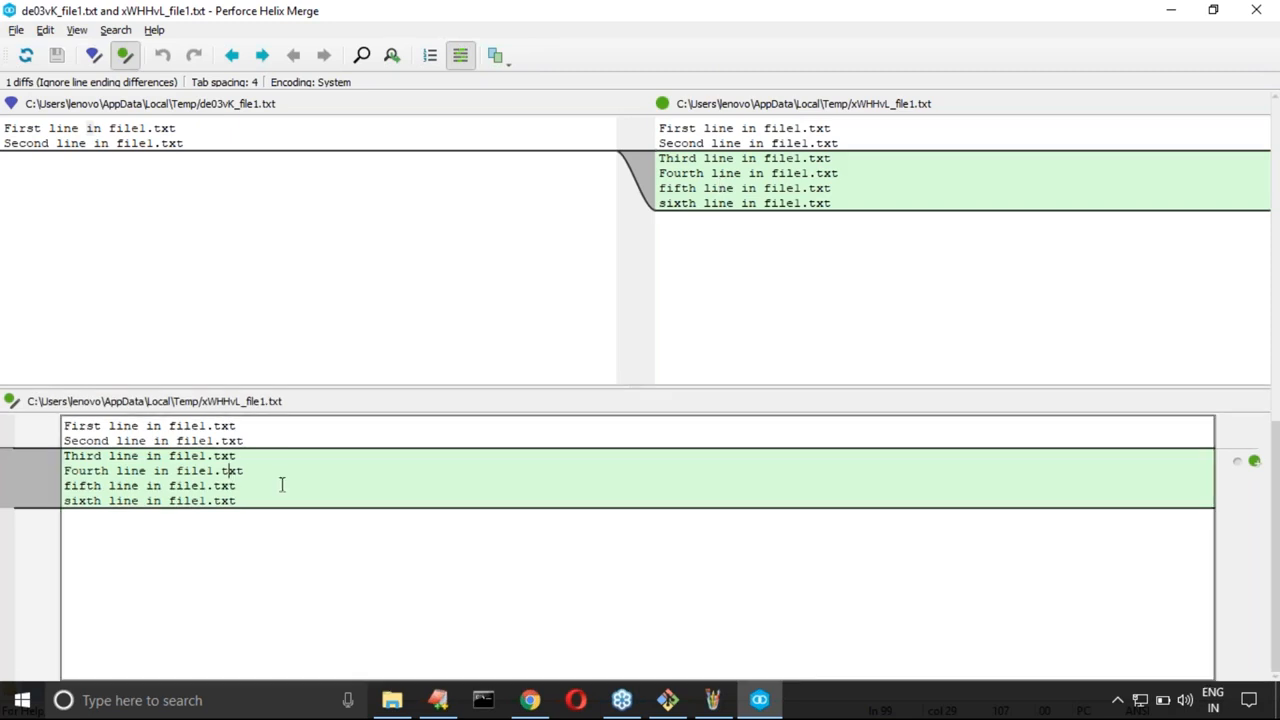
click(262, 497)
key(BackSpace)
key(BackSpace)
key(BackSpace)
key(BackSpace)
key(BackSpace)
key(BackSpace)
key(BackSpace)
key(BackSpace)
key(BackSpace)
key(BackSpace)
key(BackSpace)
key(BackSpace)
key(BackSpace)
key(BackSpace)
key(BackSpace)
key(BackSpace)
key(BackSpace)
key(BackSpace)
key(BackSpace)
key(BackSpace)
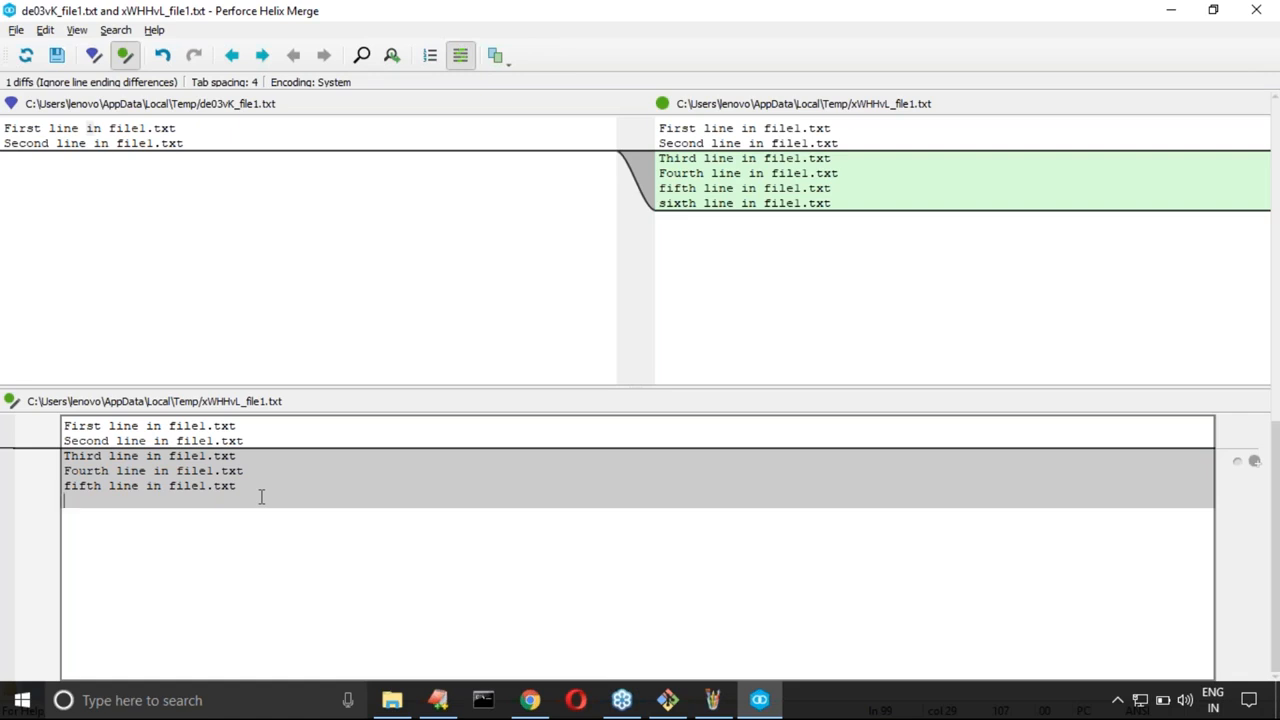
Step: Close the Helix Merge comparison and return to the Git Bash prompt
click(1247, 15)
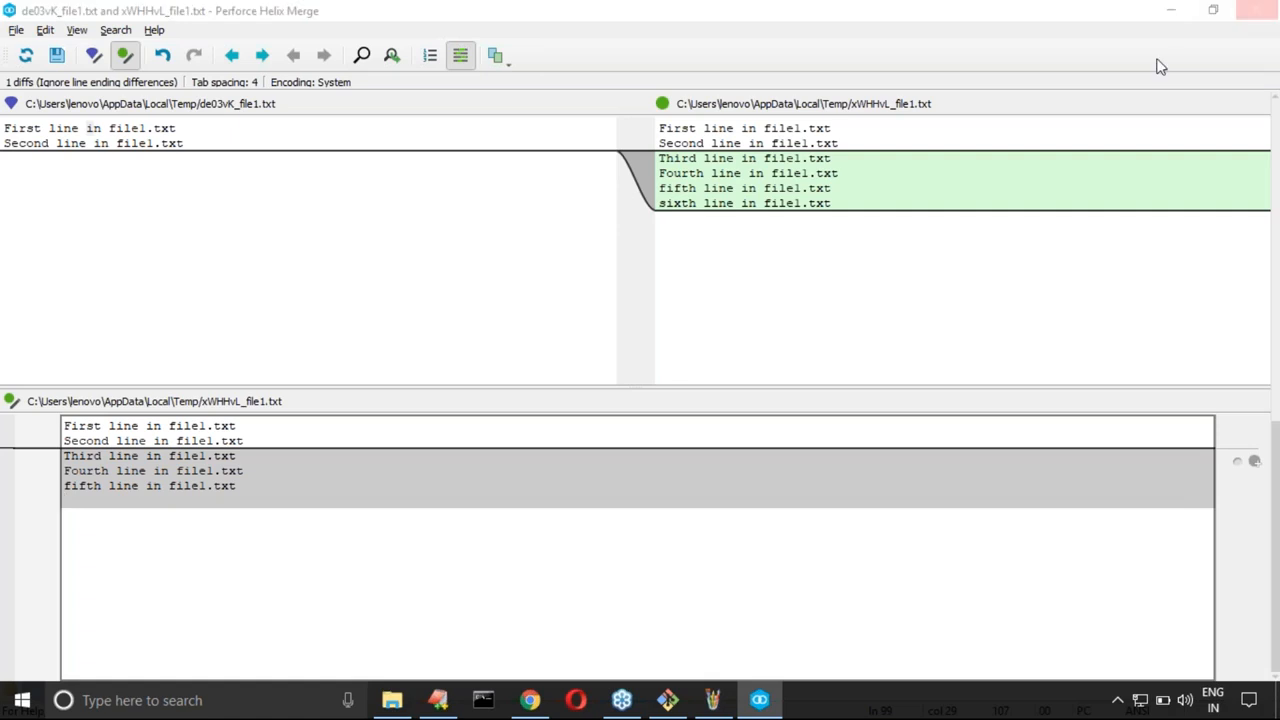
click(671, 372)
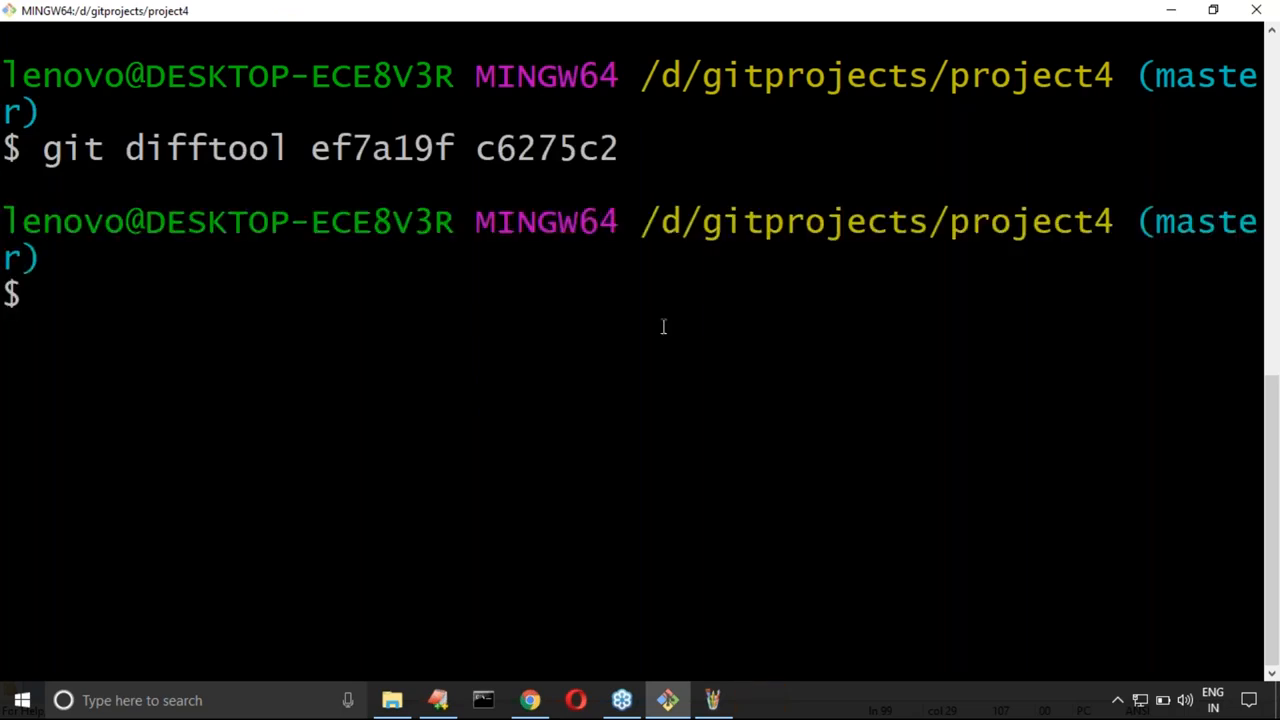
click(668, 708)
key(super+d)
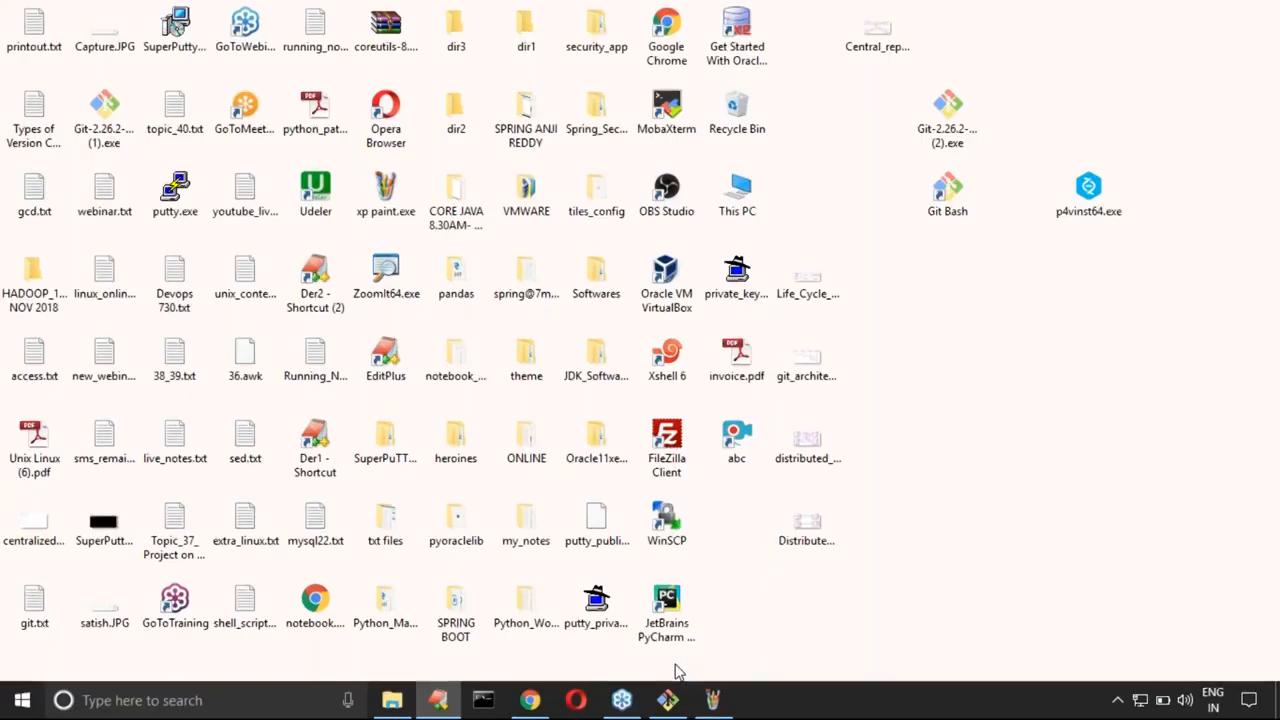
click(668, 701)
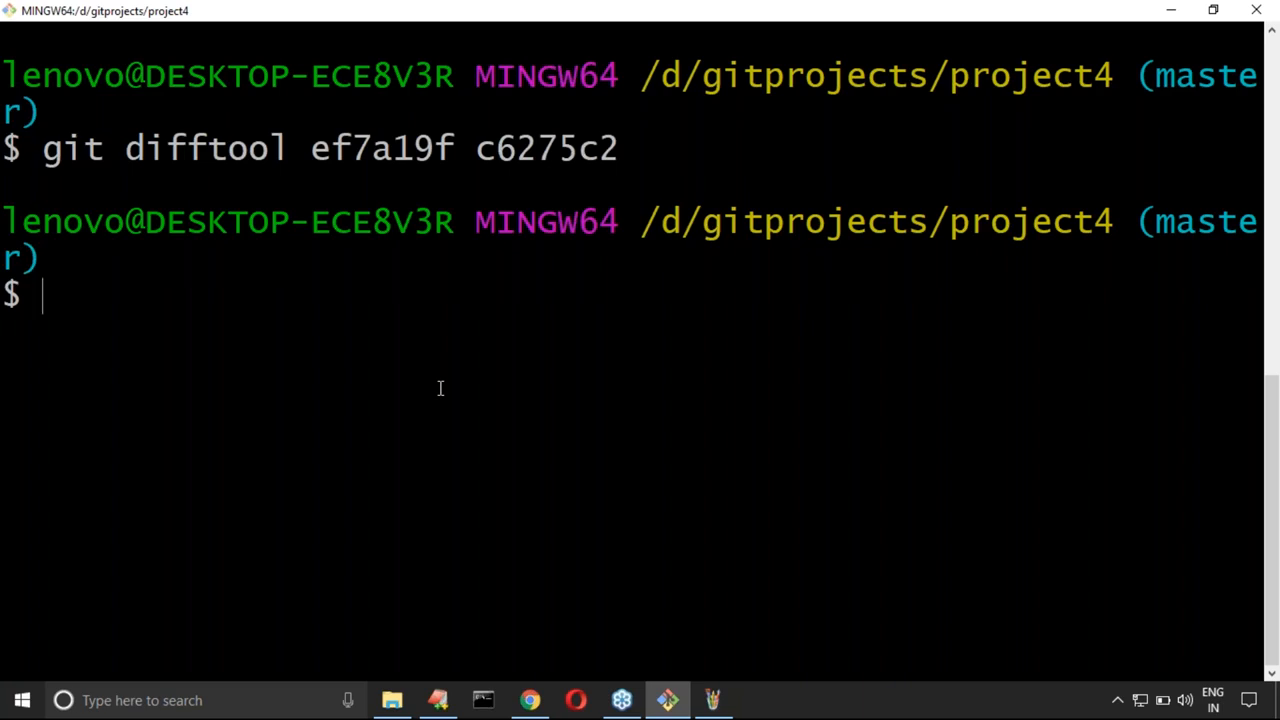
Step: In the EditPlus notes, add the heading "working directory vs first commit:" on line 102 with a dashed underline on line 103
click(438, 700)
scroll(177, 309, down, 2)
click(177, 309)
click(168, 287)
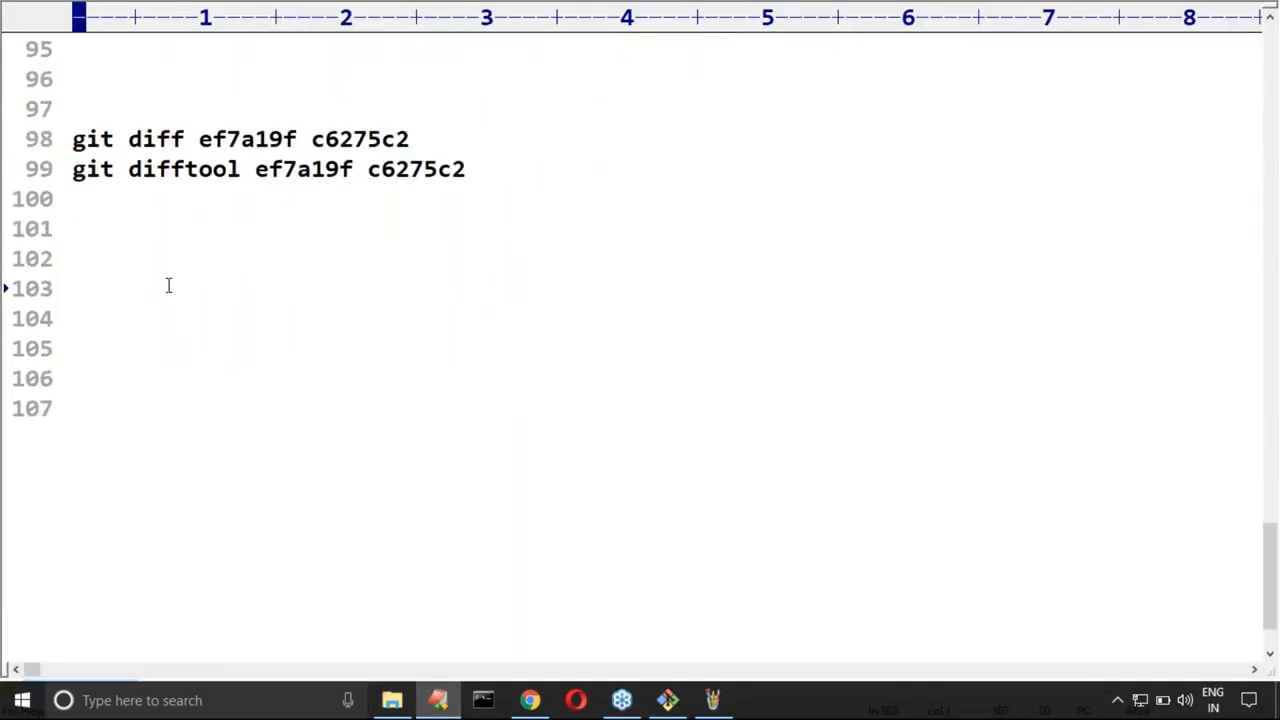
scroll(168, 287, down, 1)
click(141, 174)
text(wo)
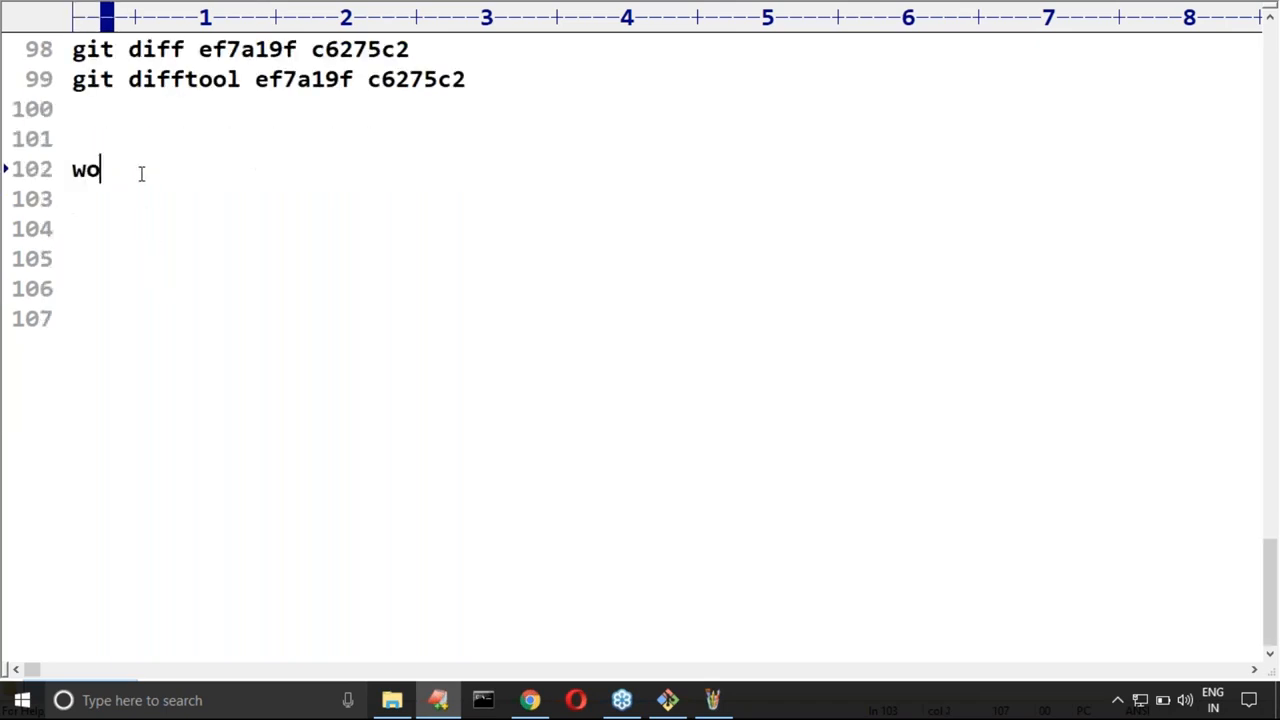
text(rking directory )
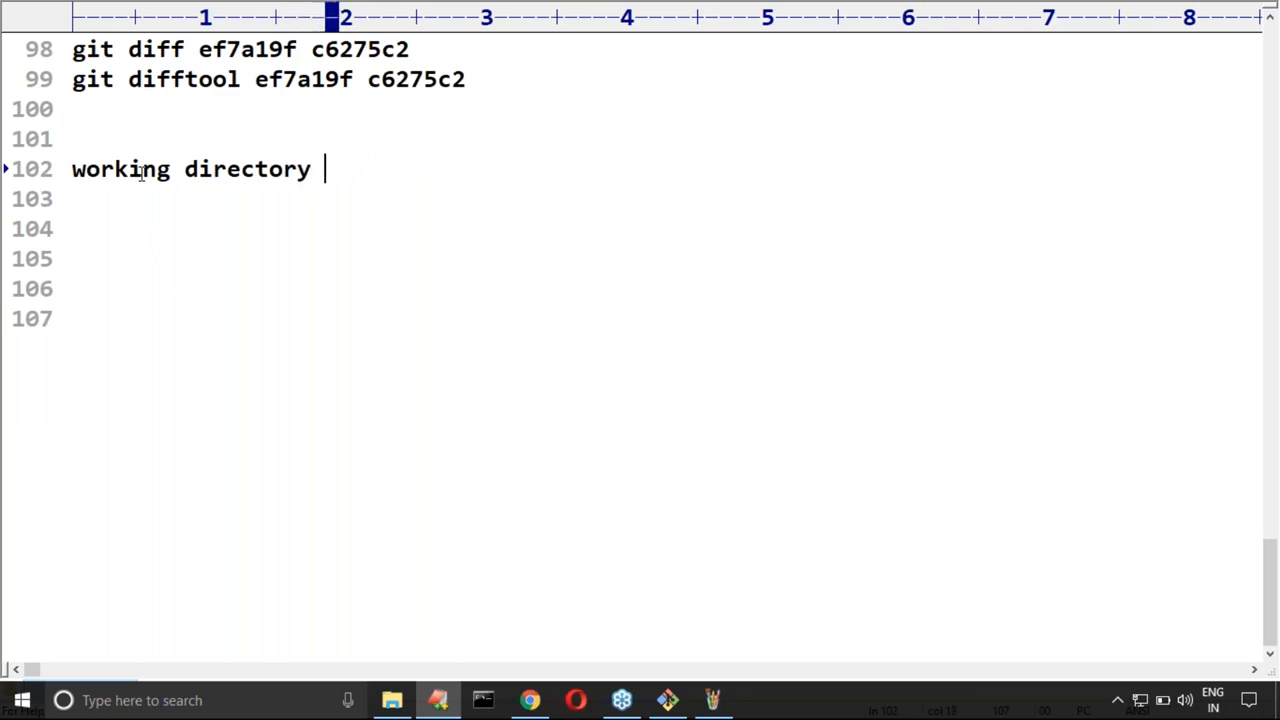
text(vs first )
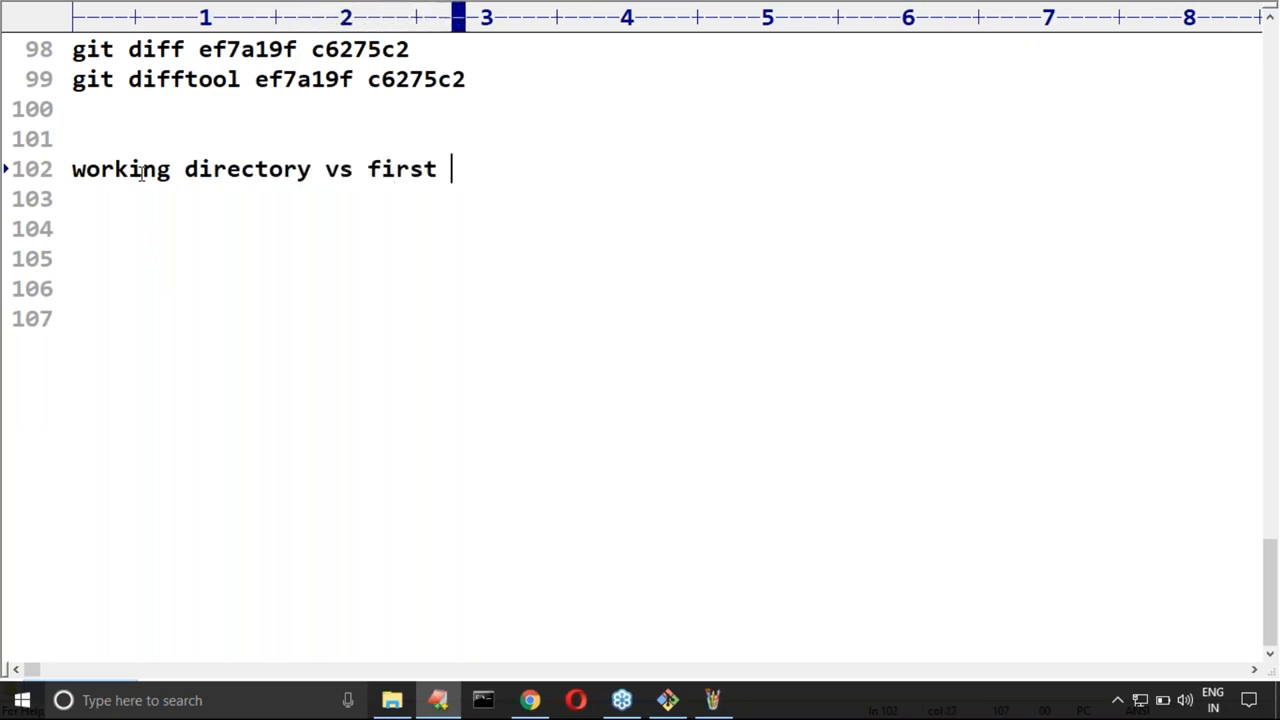
text(commit:)
key(Return)
text(----------------------------)
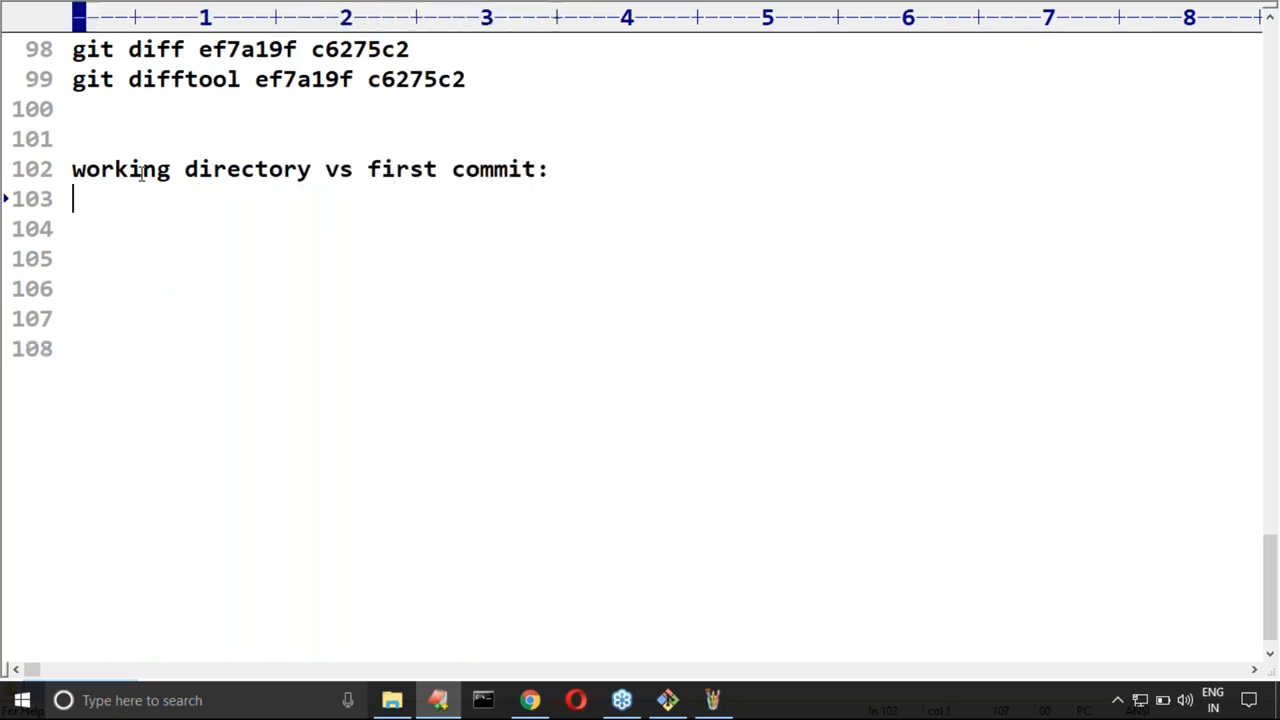
text(------)
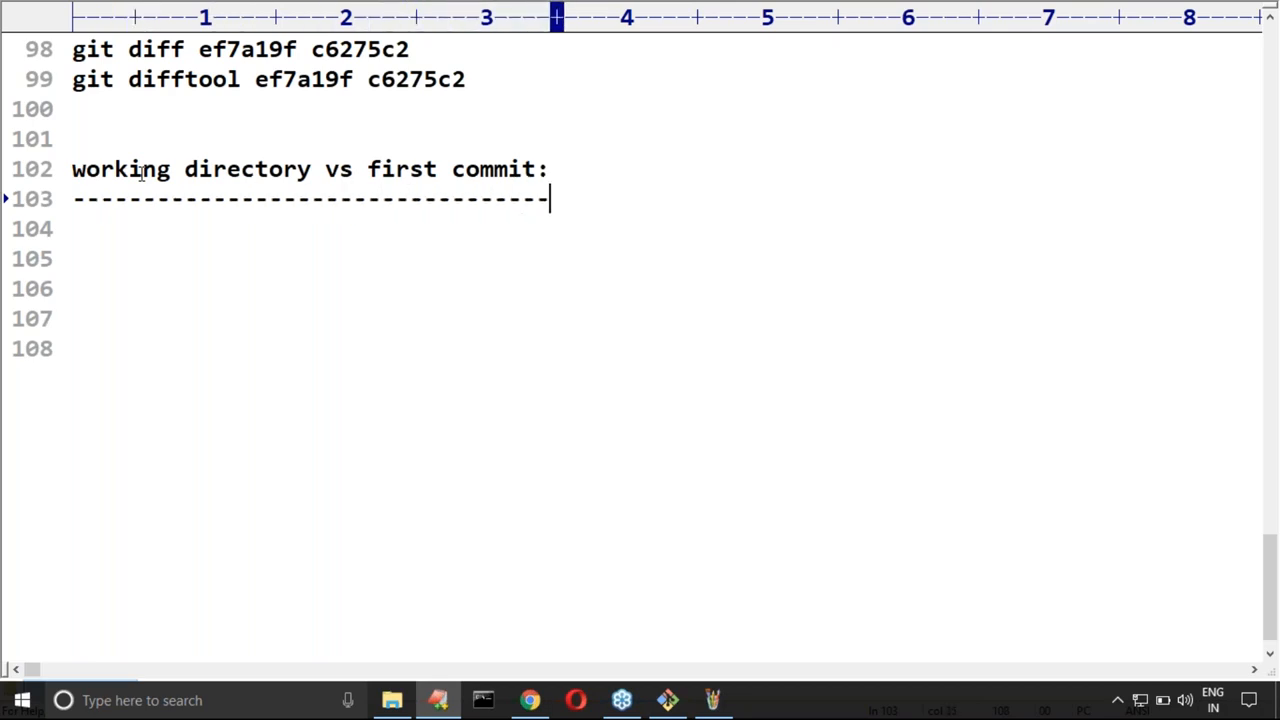
Step: Enter "git difftool" on line 104 below the dashed underline
key(Return)
text(git )
text(dii)
key(BackSpace)
text(fftool)
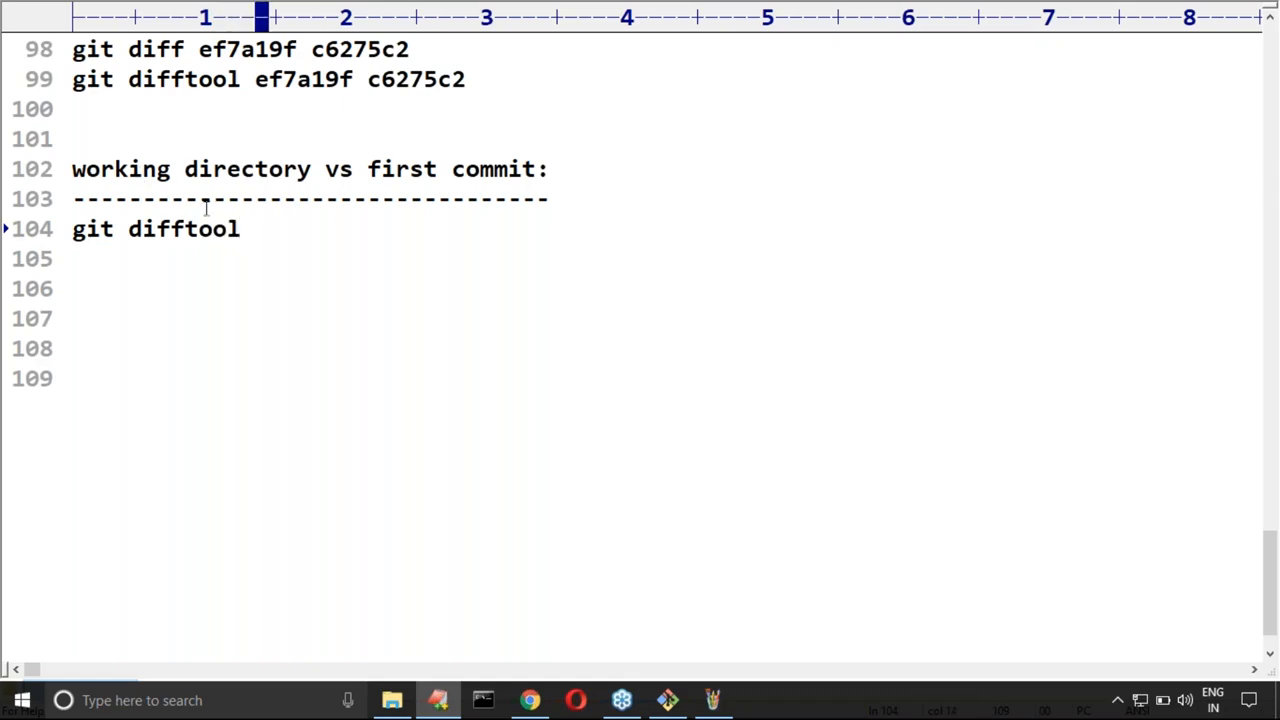
Step: Copy the commit ID ef7a19f from line 89 and complete line 104 as "git difftool ef7a19f file1.txt"
scroll(205, 205, up, 4)
scroll(204, 220, up, 1)
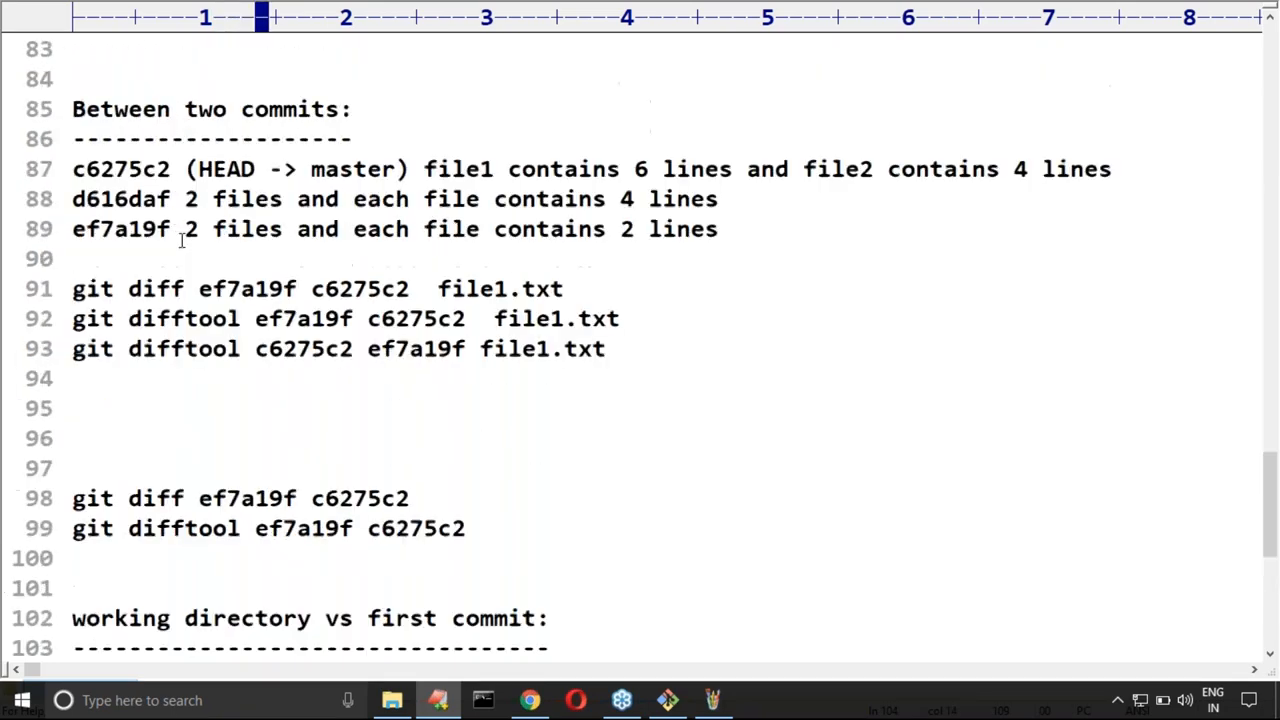
double_click(110, 230)
key(ctrl+c)
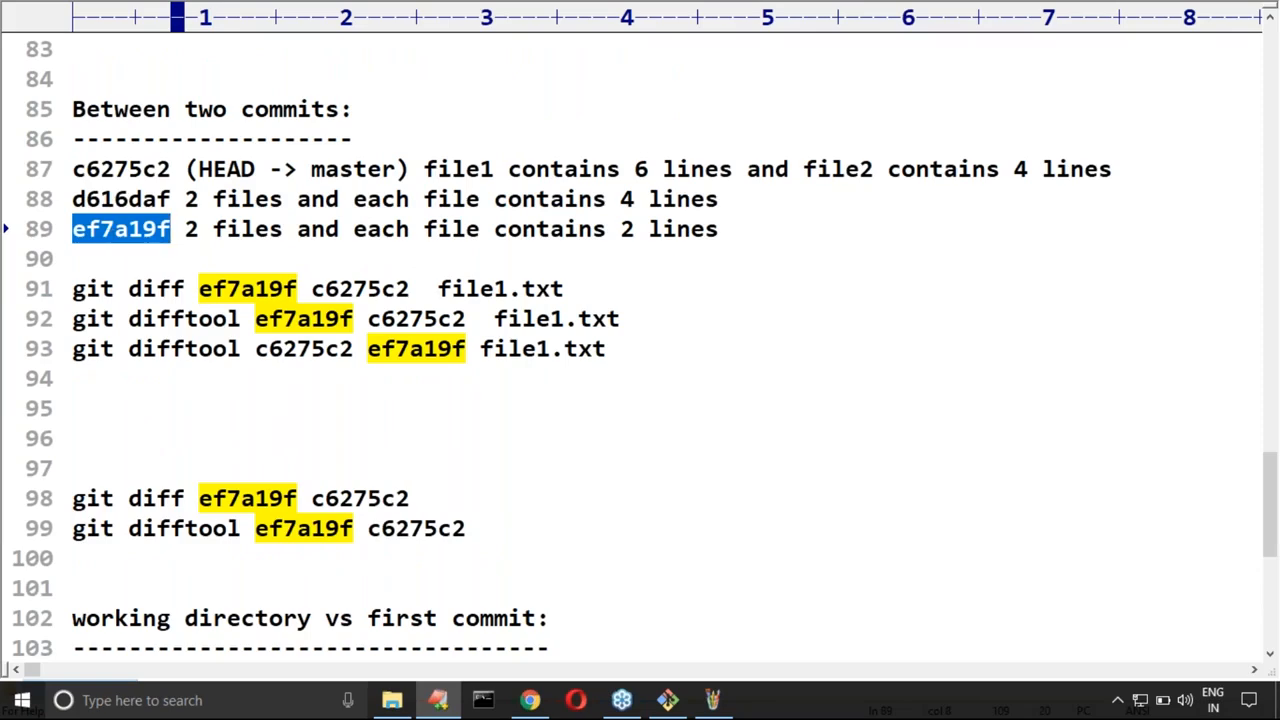
drag(769, 229, 72, 236)
scroll(400, 360, down, 3)
click(354, 408)
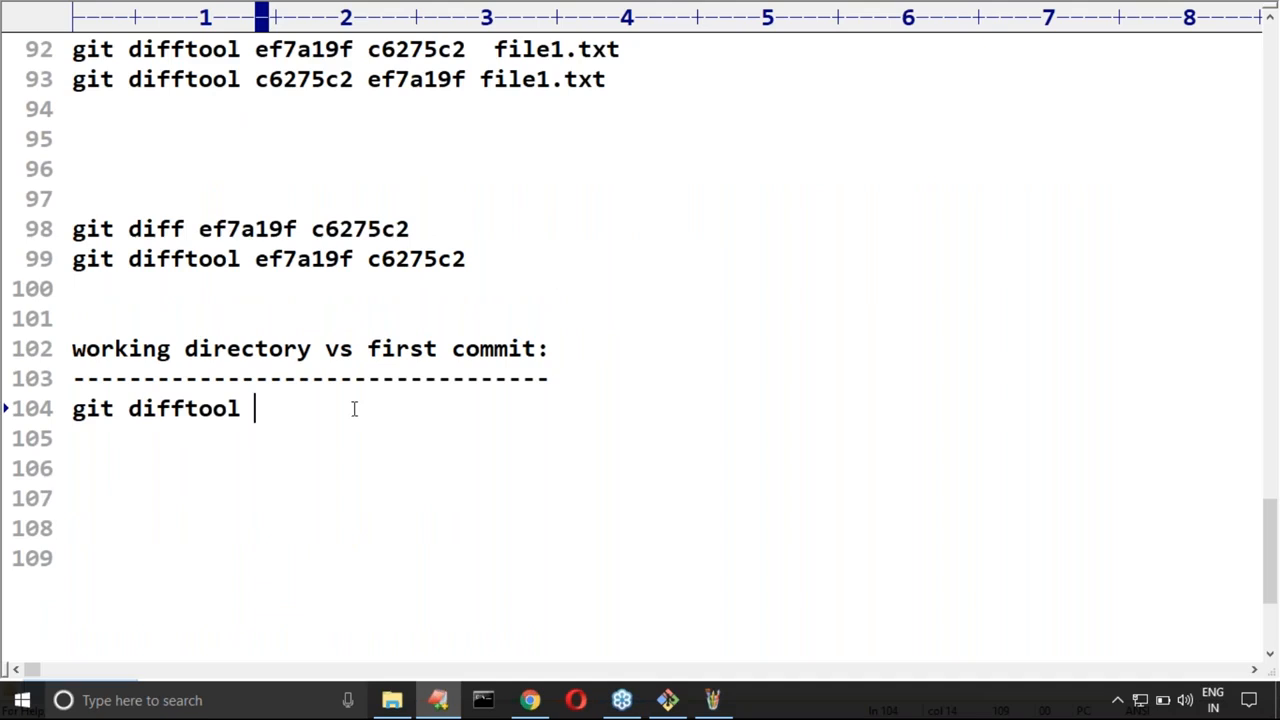
key(ctrl+v)
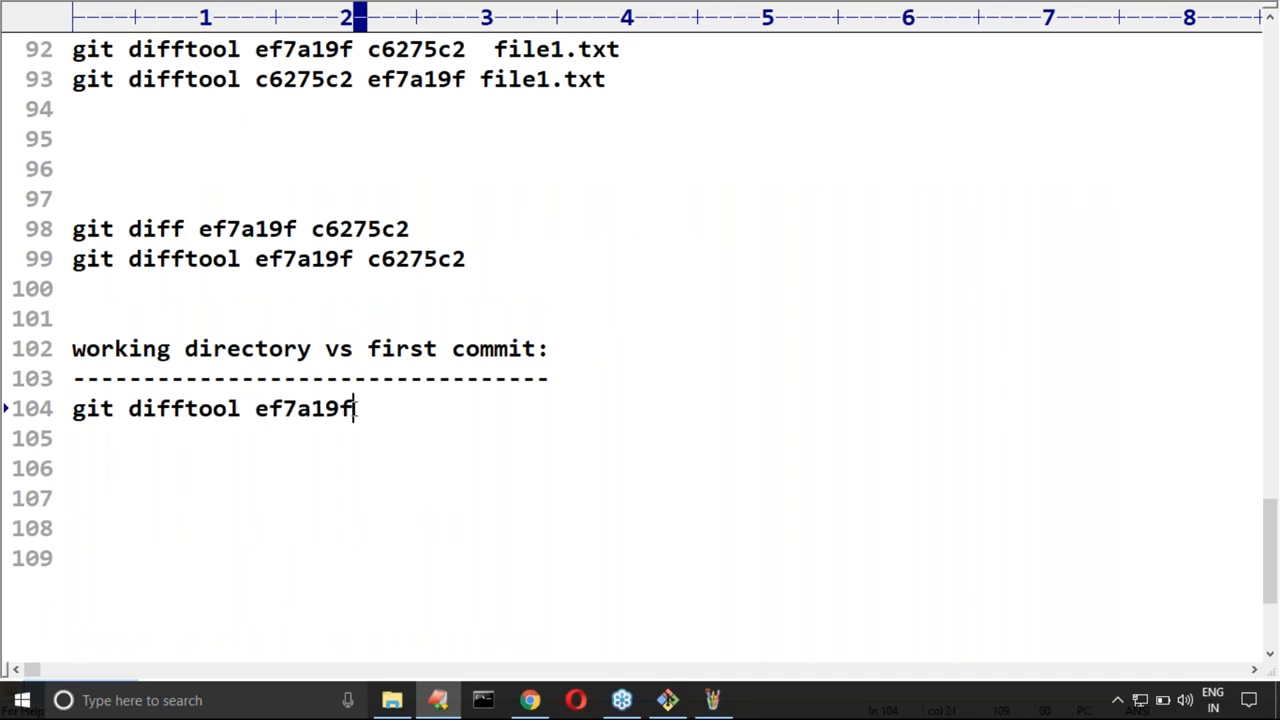
text(f)
text(ile)
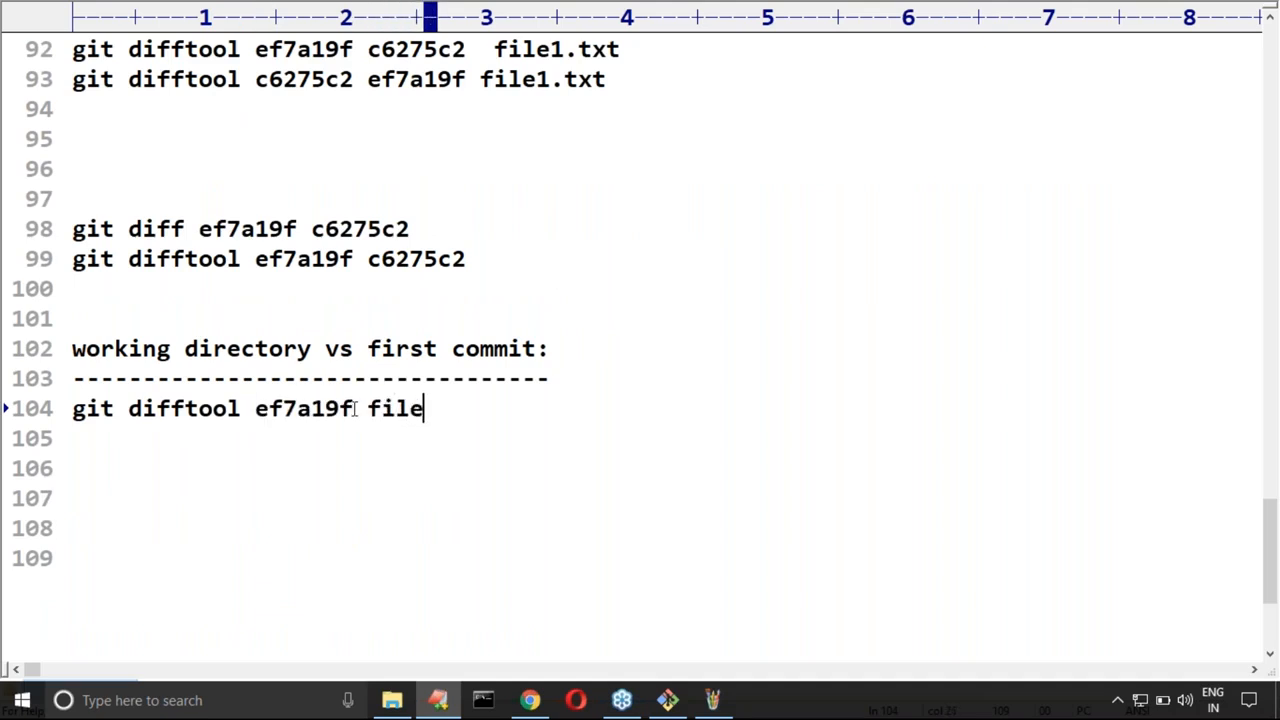
text(1.txt)
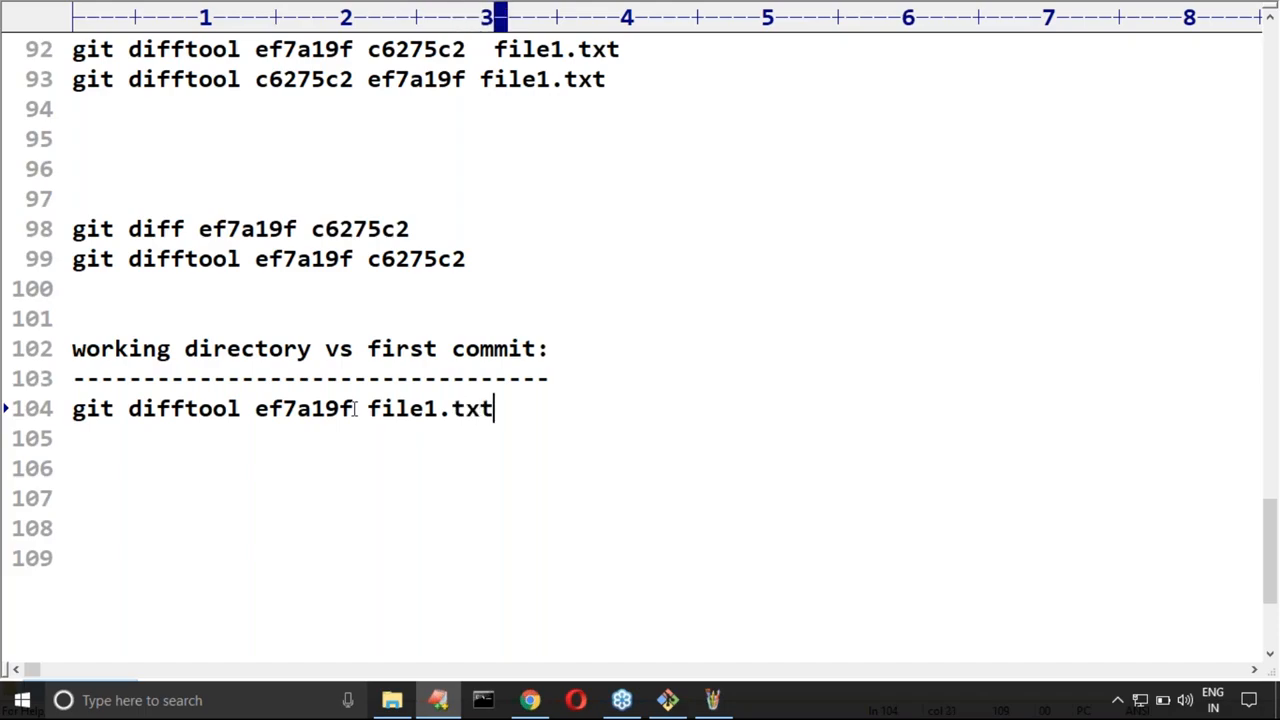
Step: Copy line 104, run "git difftool ef7a19f file1.txt" in Git Bash and highlight the common and added lines in the comparison
key(Home)
key(shift+End)
key(super+c)
key(alt+Tab)
right_click(240, 340)
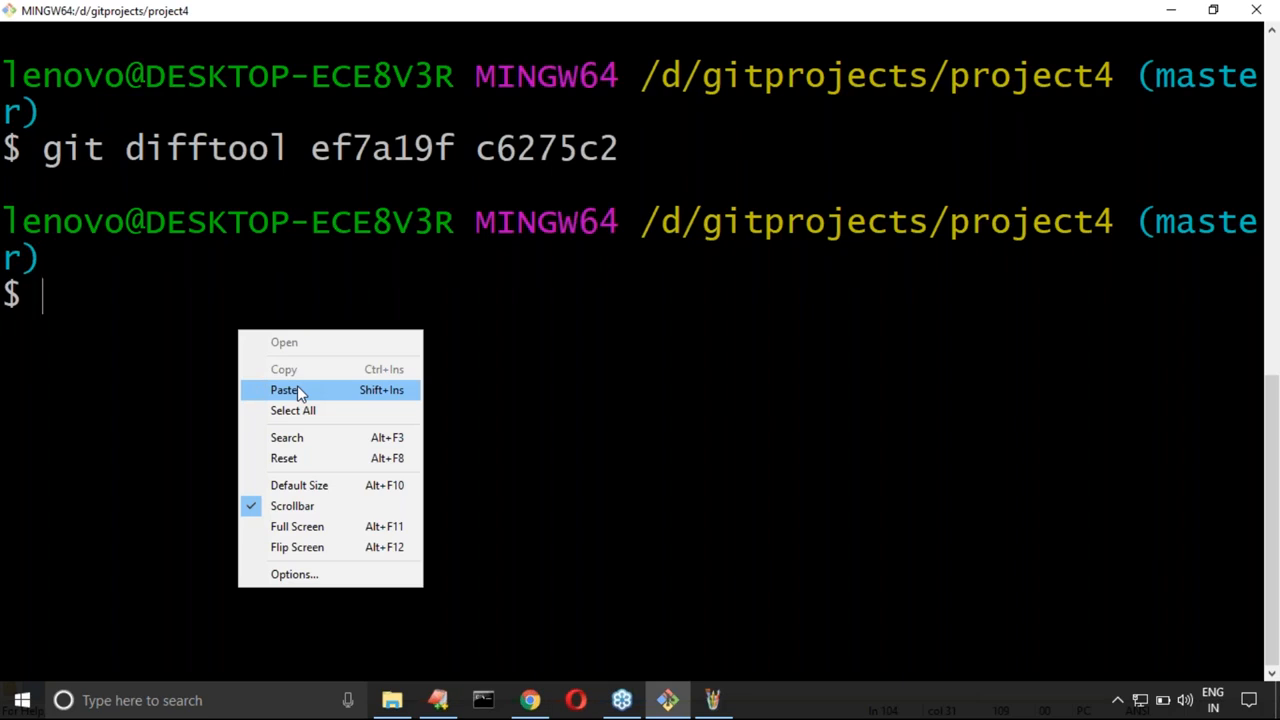
click(297, 390)
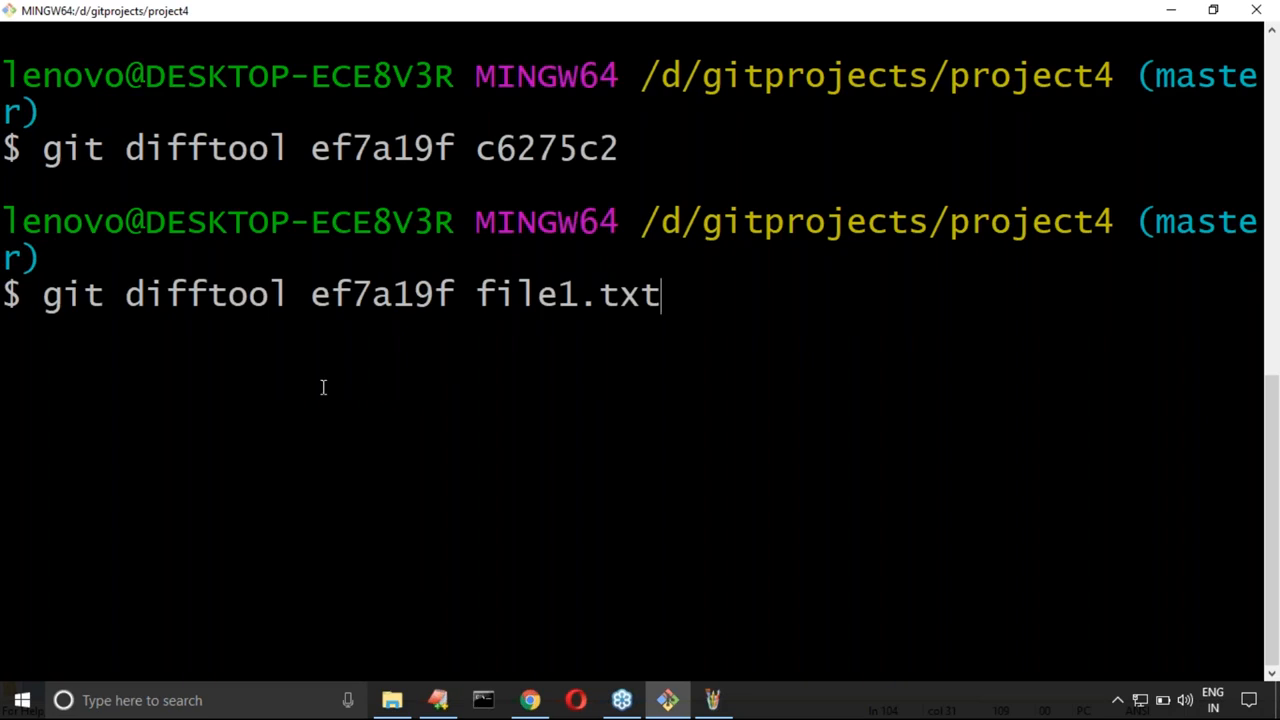
key(Return)
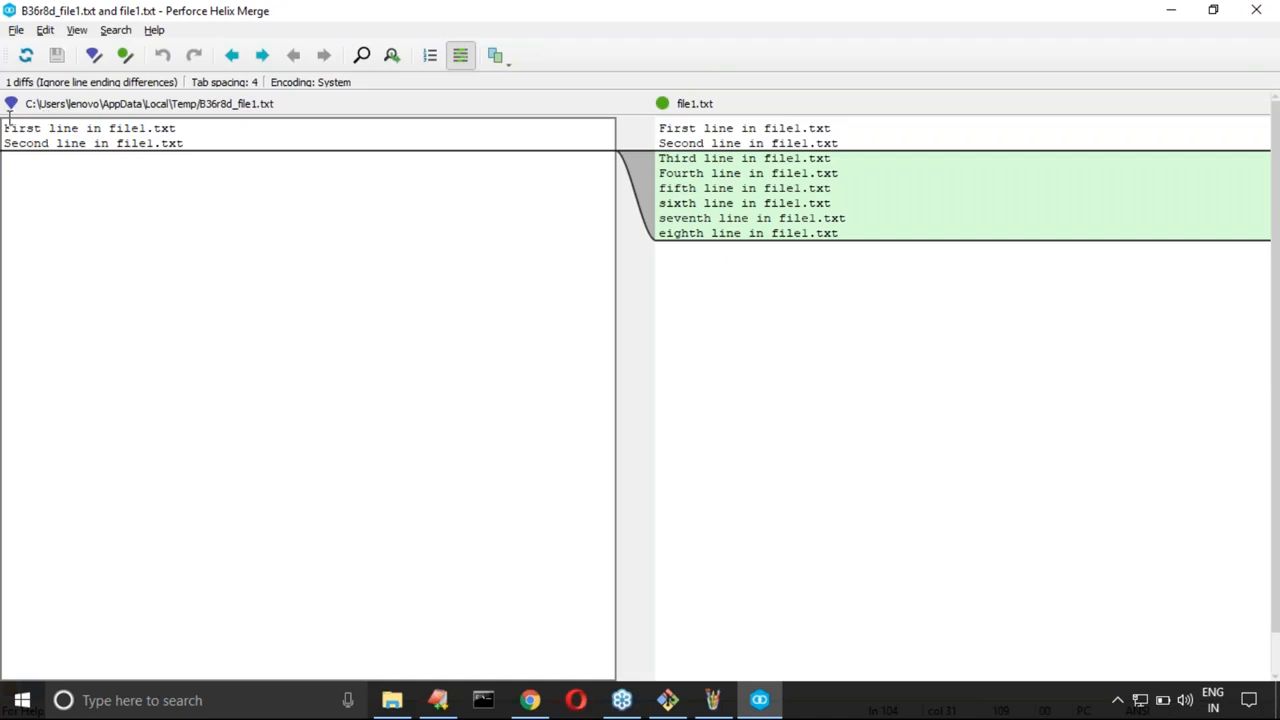
drag(6, 128, 198, 143)
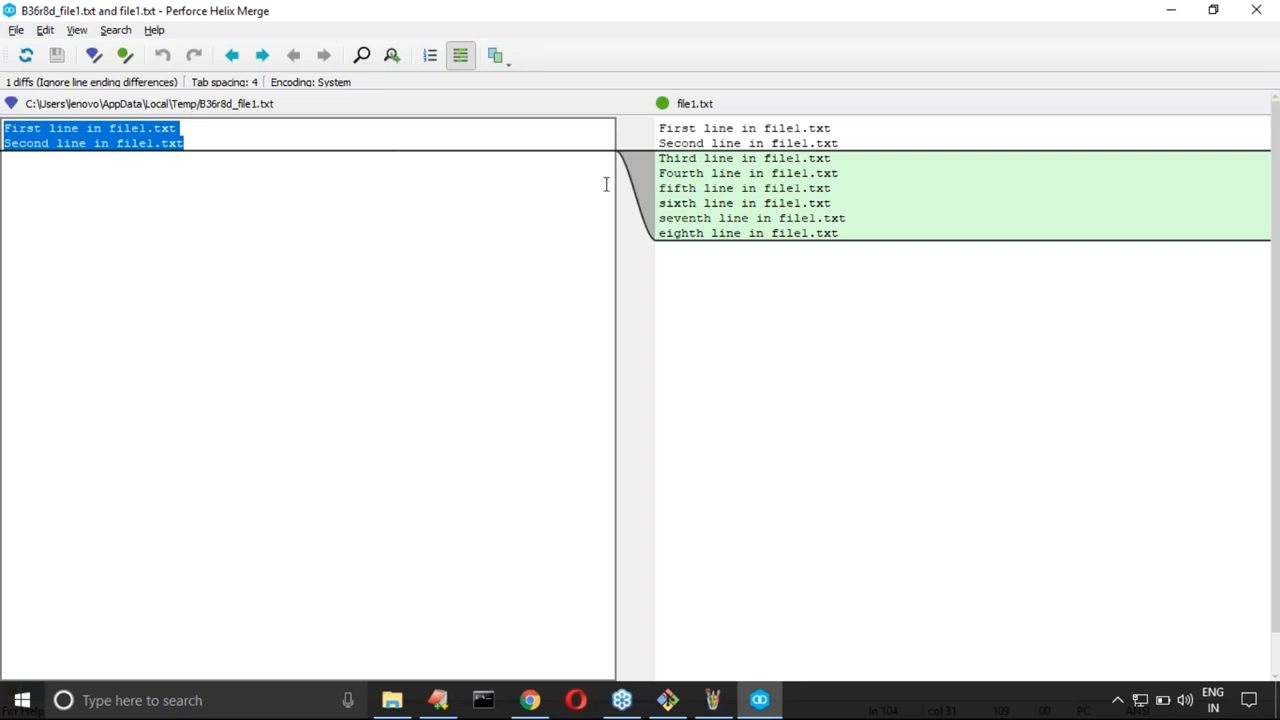
drag(660, 158, 764, 243)
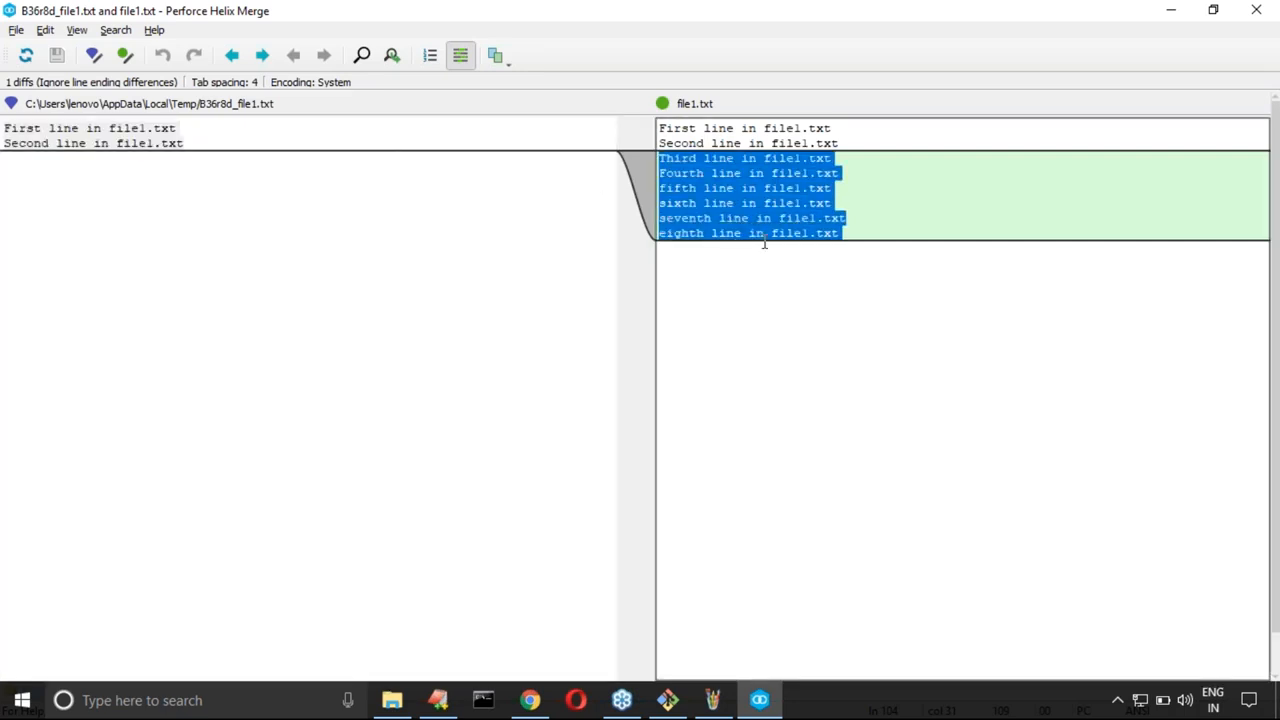
Step: In the EditPlus notes, replace ef7a19f on line 104 with HEAD and copy the line "git difftool HEAD file1.txt"
click(442, 706)
click(283, 490)
drag(256, 408, 358, 410)
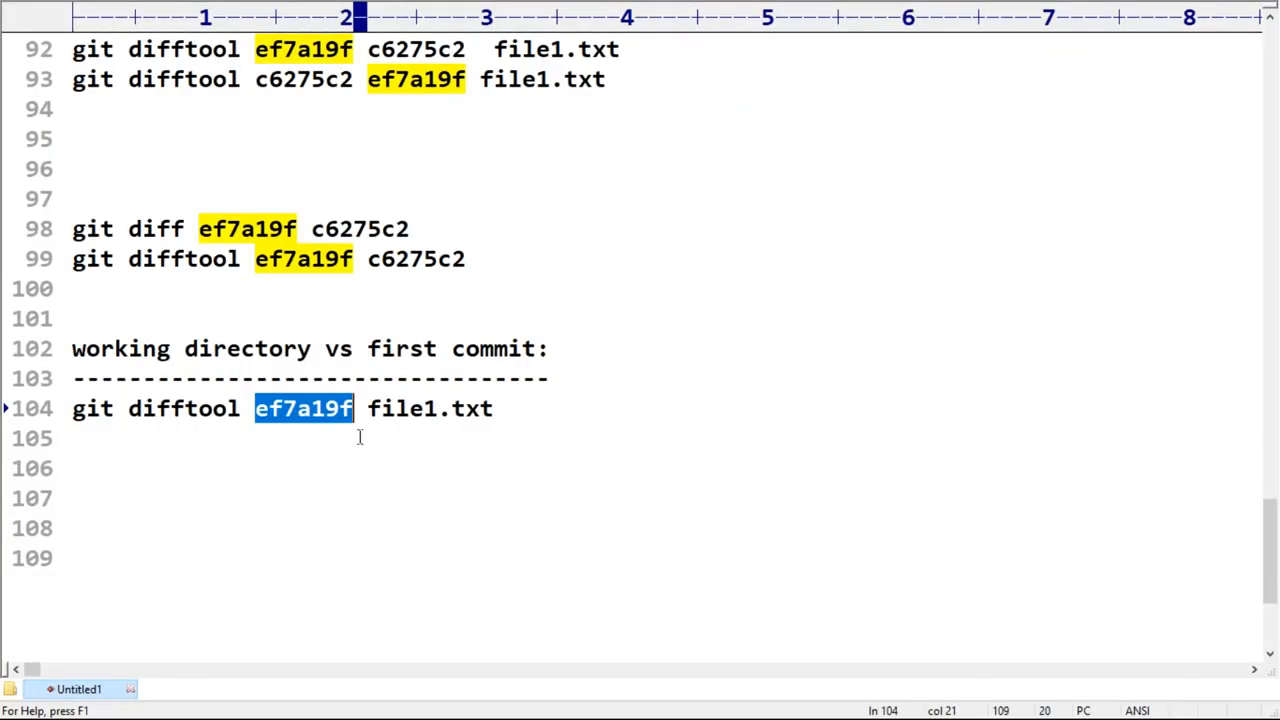
text(HEAD)
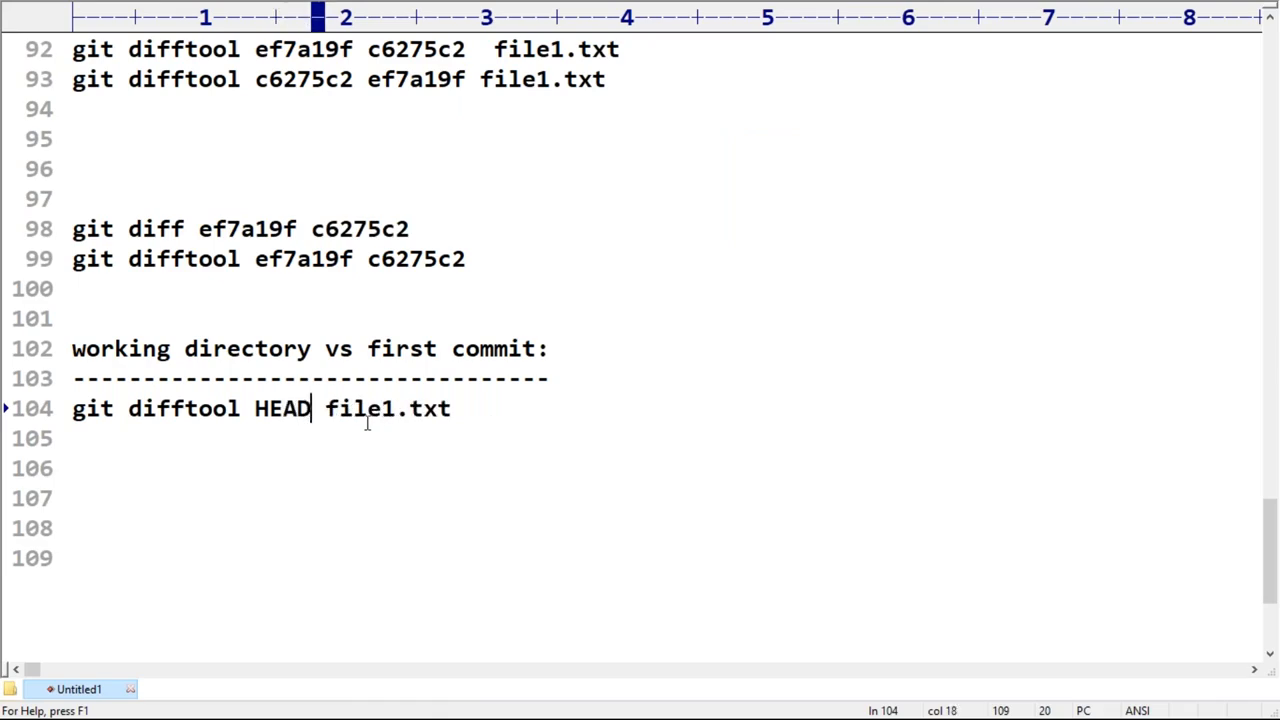
key(Home)
key(shift+End)
key(super+c)
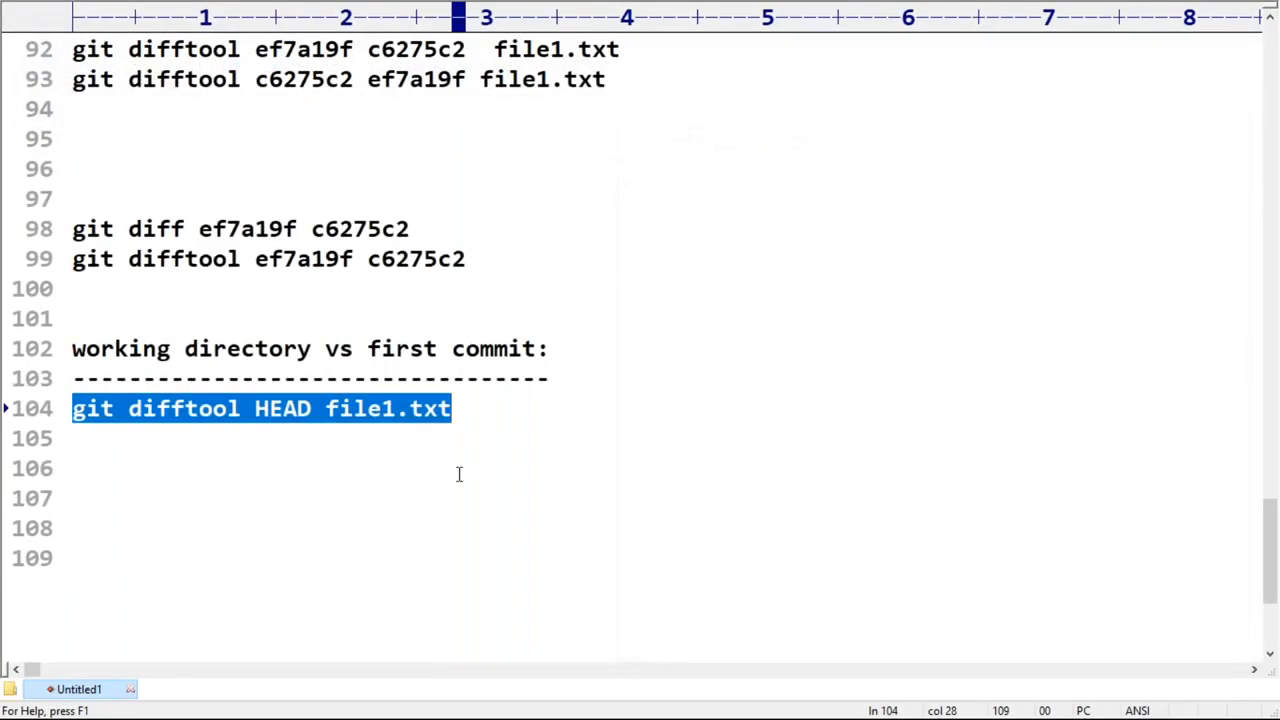
Step: Clear the Git Bash terminal, run "git difftool HEAD file1.txt" and close the resulting comparison
key(alt+Tab)
key(ctrl+l)
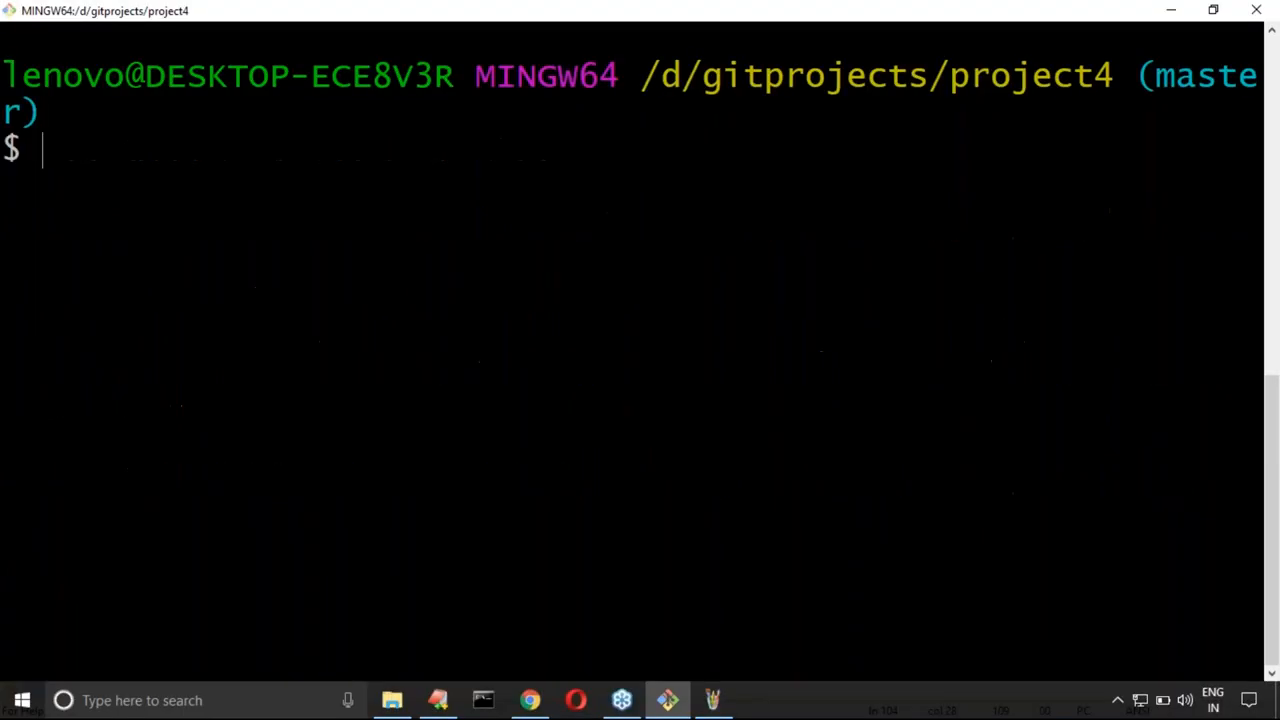
right_click(346, 226)
click(375, 281)
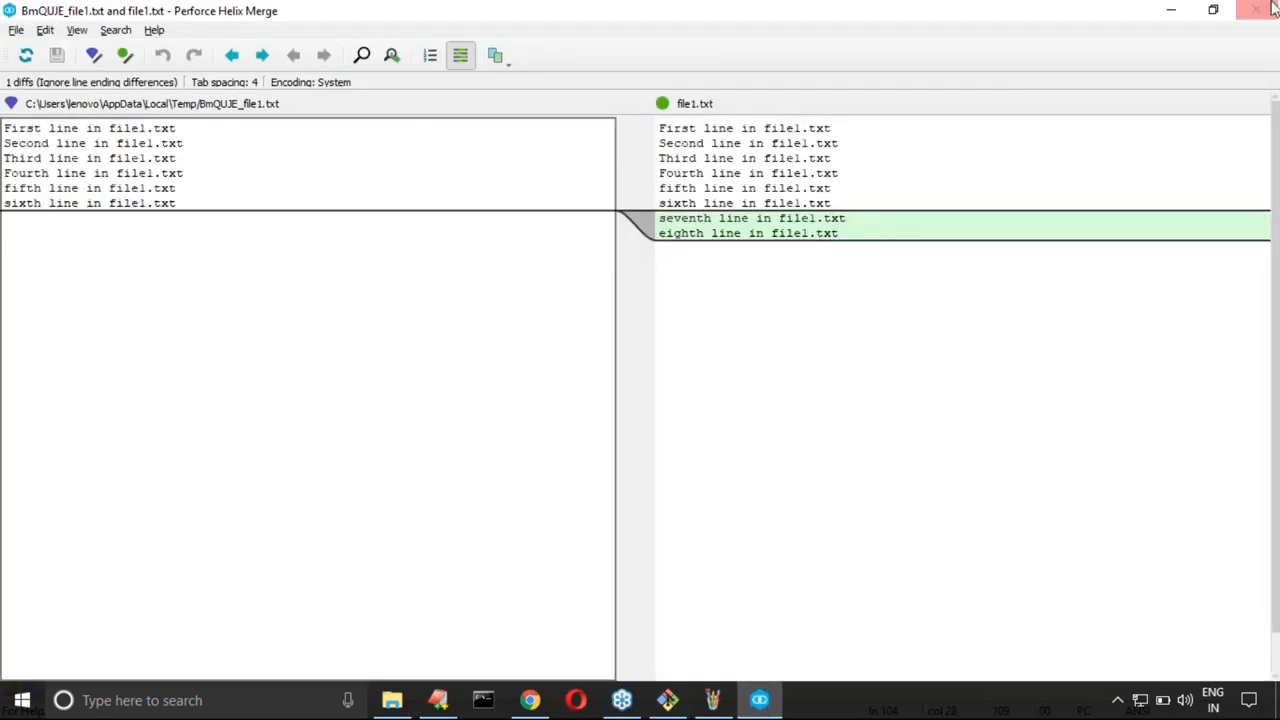
click(1274, 8)
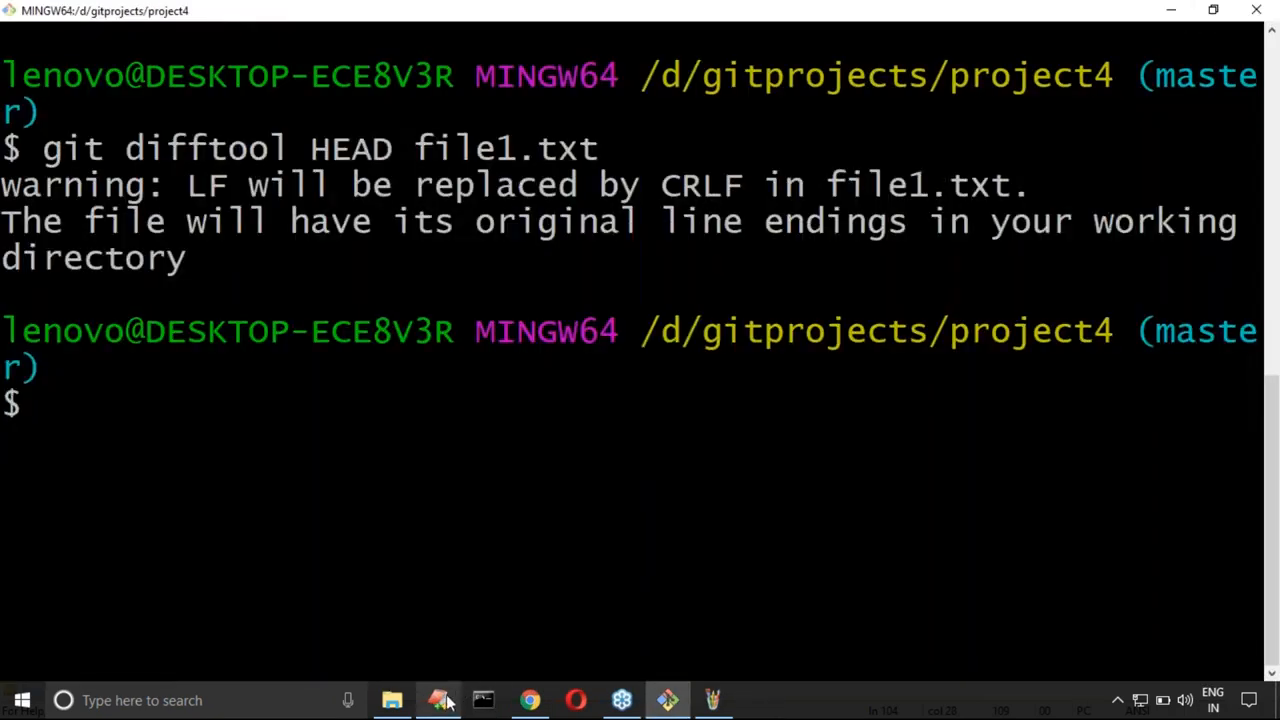
Step: Switch to the EditPlus notes and add the heading "staging area vs first commit:" on line 107 with a dashed underline below it
click(440, 700)
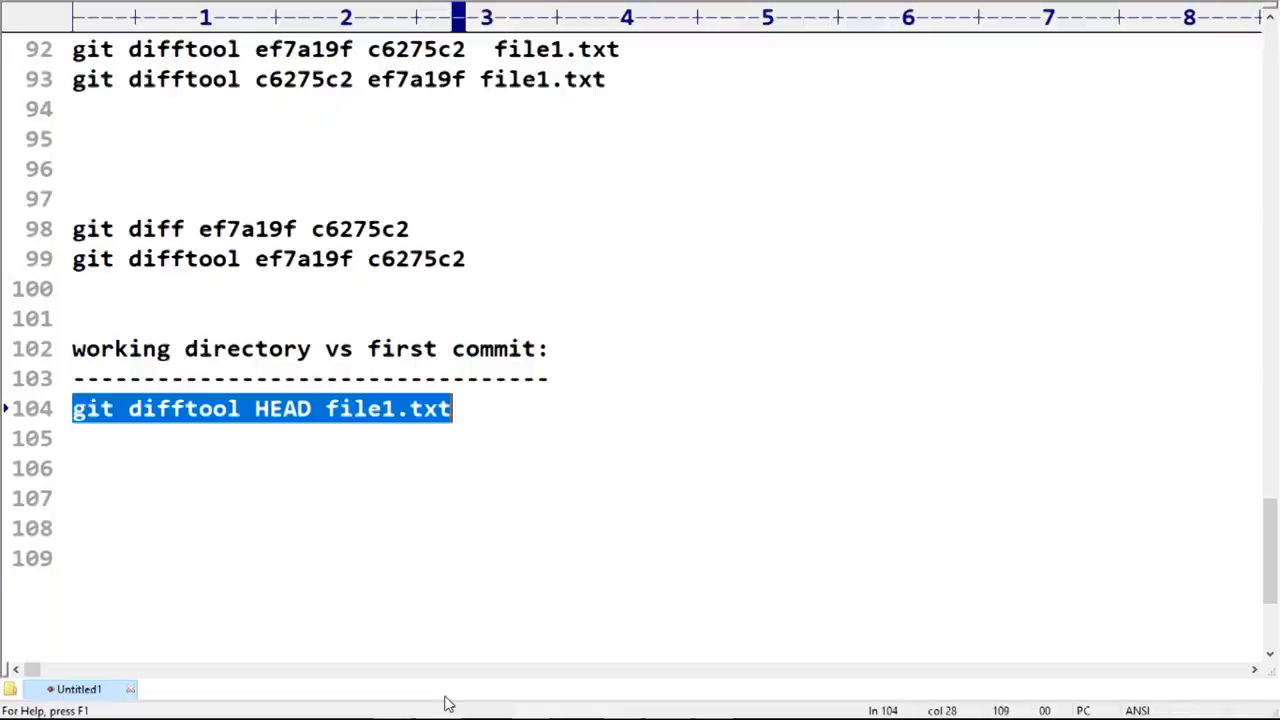
scroll(420, 440, down, 1)
click(235, 395)
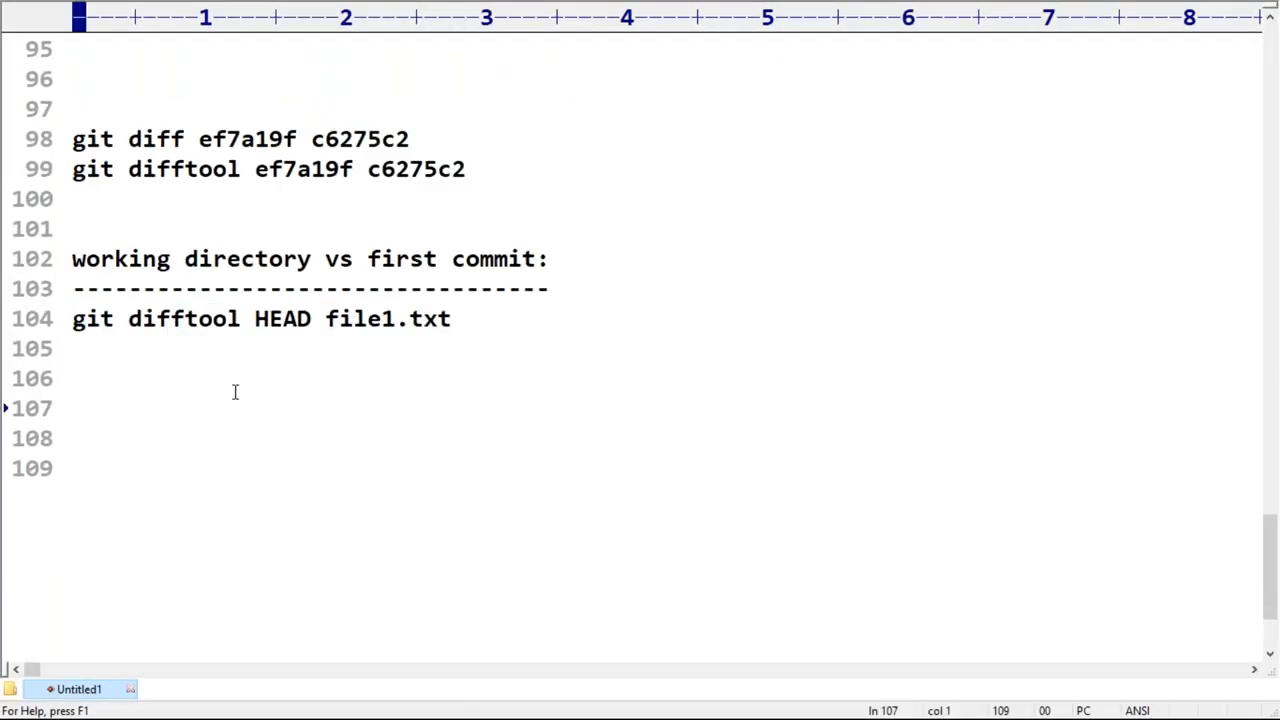
text(staging )
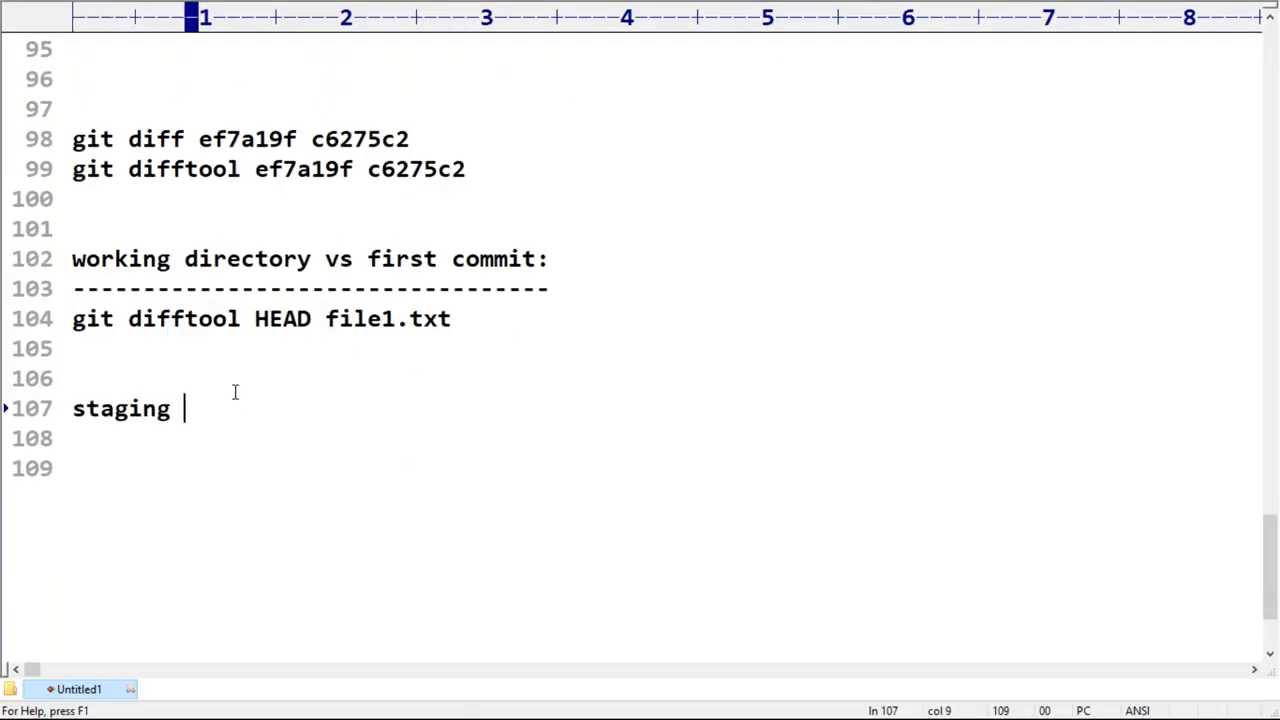
text(arae)
key(BackSpace)
key(BackSpace)
key(BackSpace)
text(ea vs first)
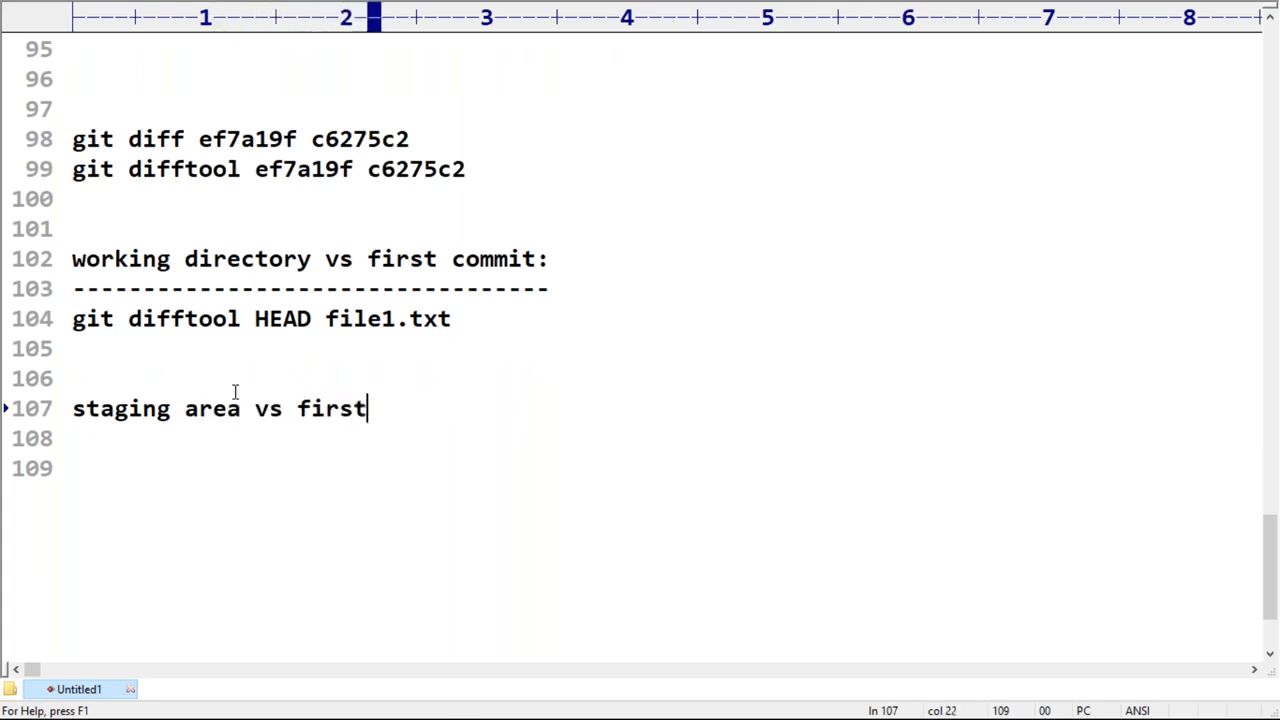
text( commit:)
key(Return)
text(----------------------------)
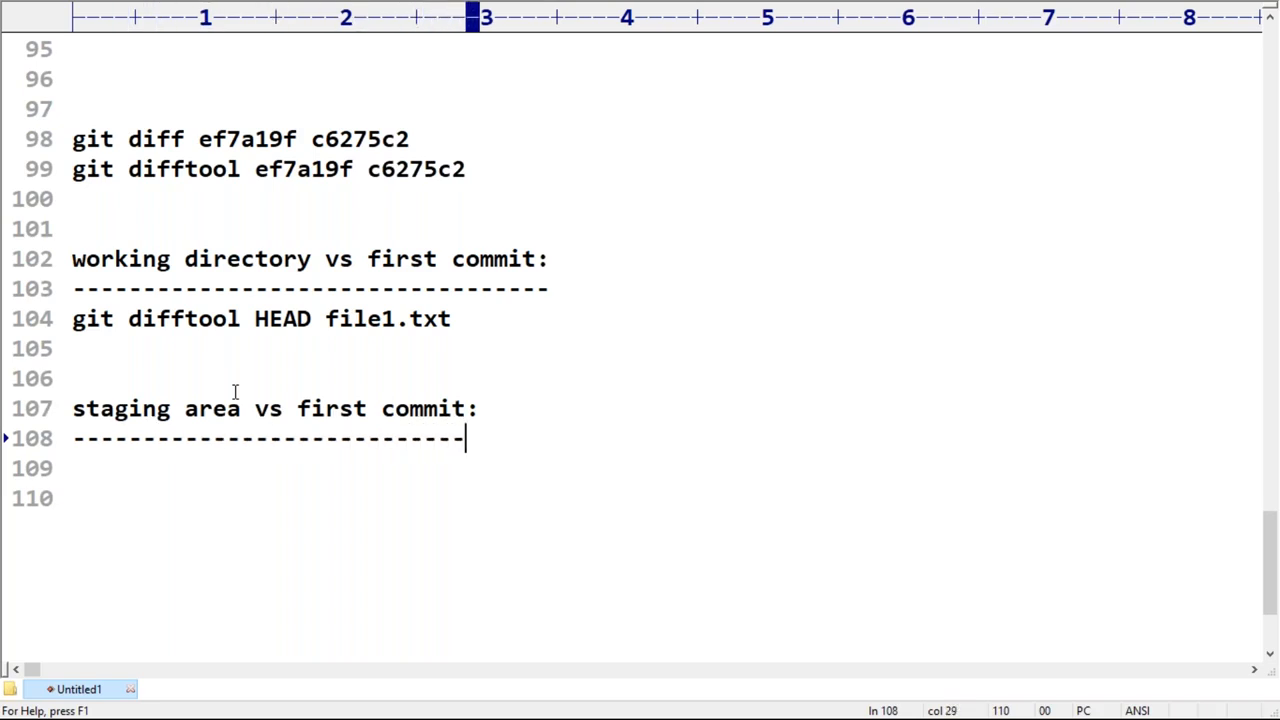
Step: Start the command on line 109 with "git difftool --staged"
key(Return)
text(git d)
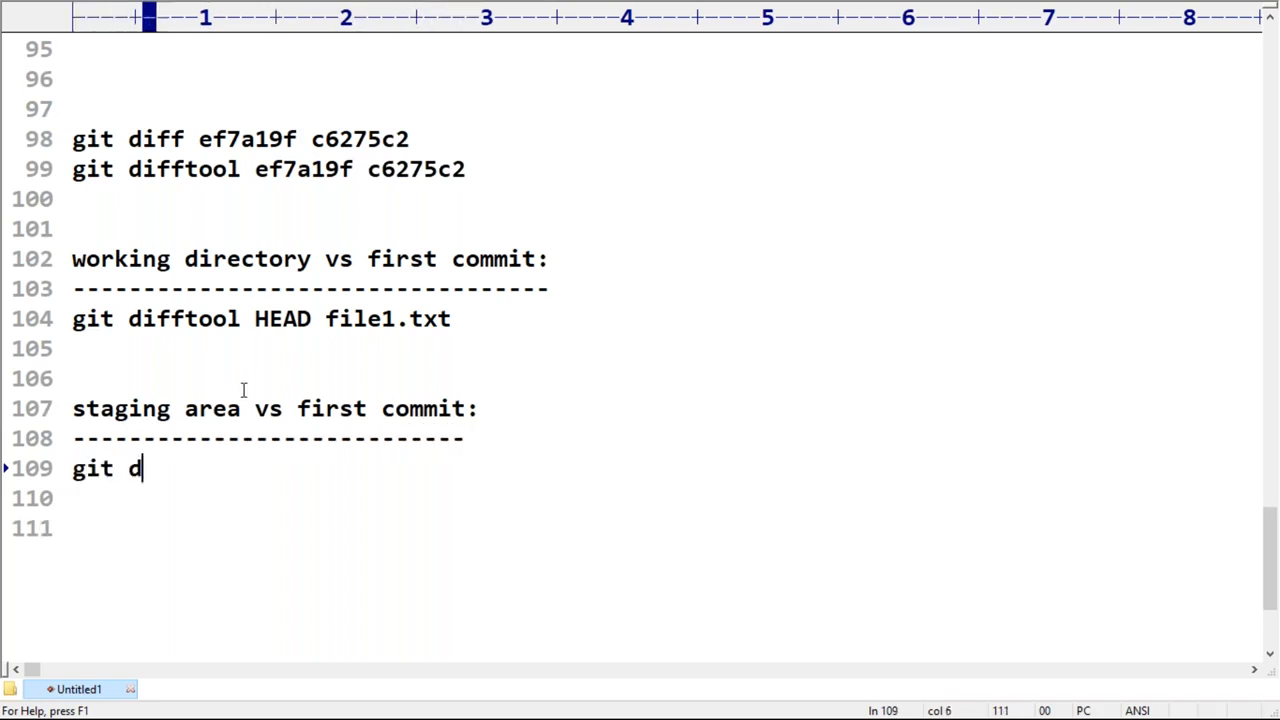
text(ifftool --s)
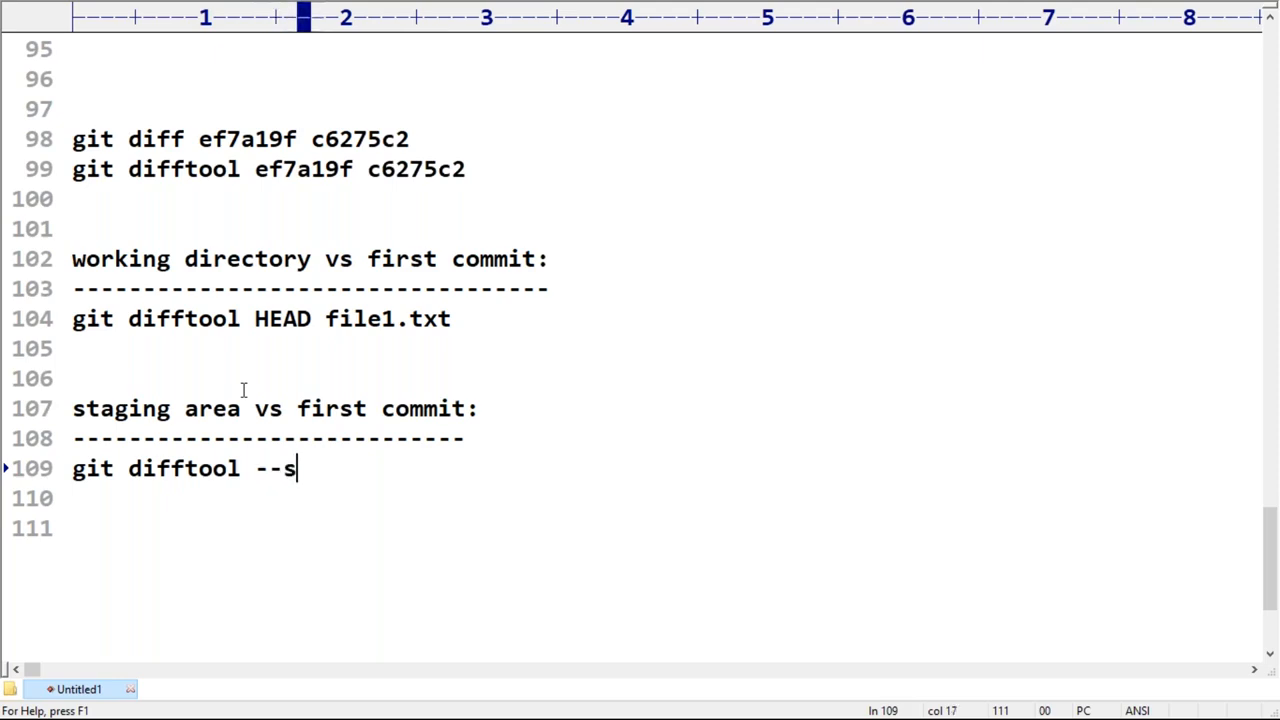
text(taged)
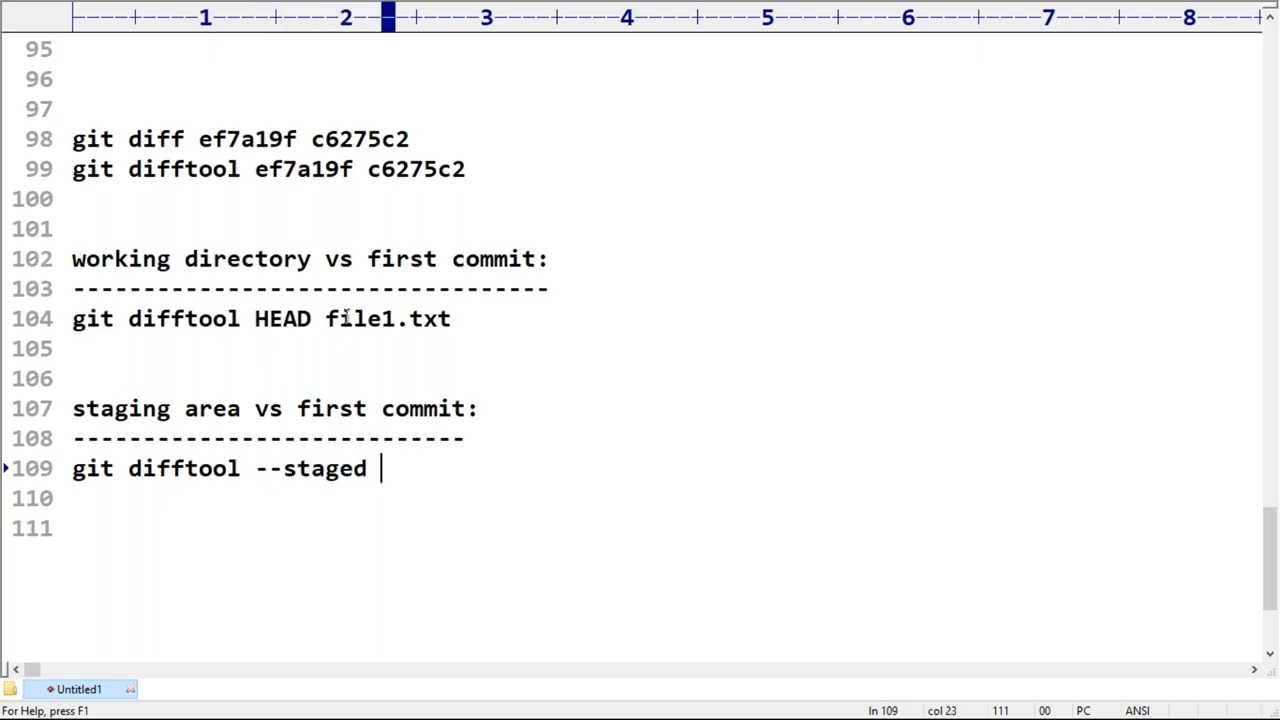
Step: Copy the commit ID ef7a19f from line 89 and complete line 109 as "git difftool --staged ef7a19f file1.txt"
scroll(347, 316, up, 3)
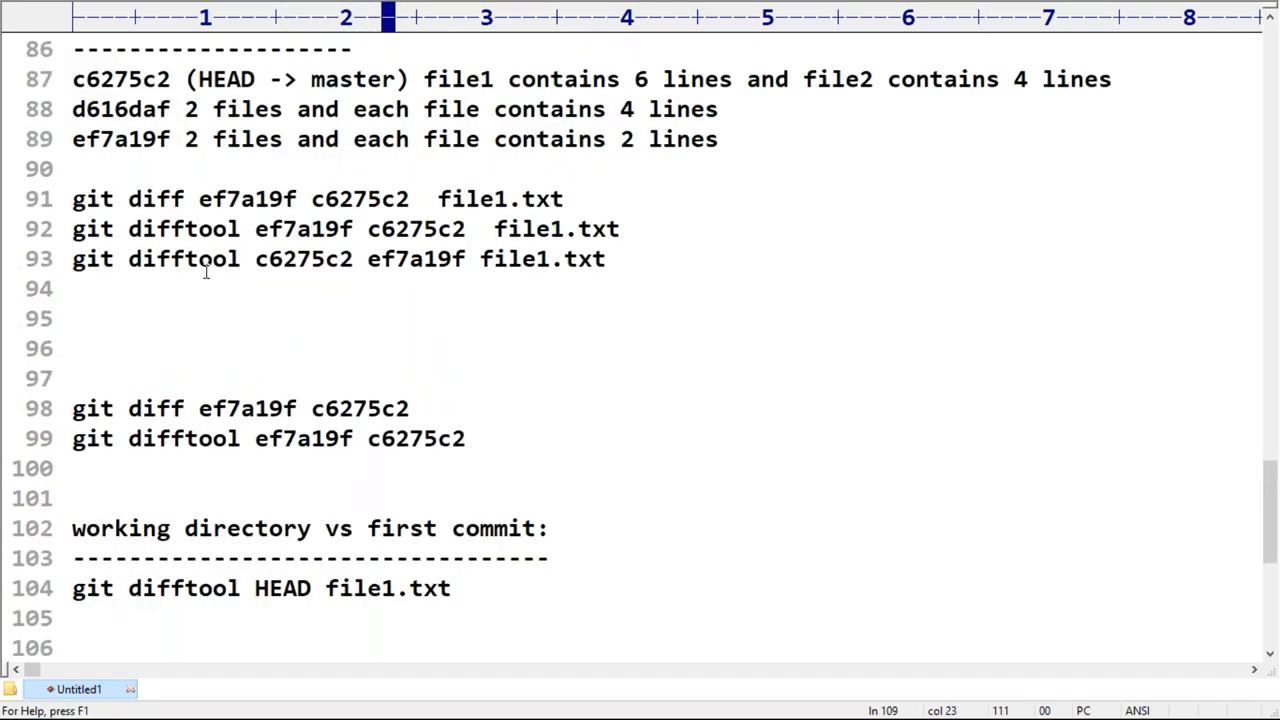
scroll(205, 270, up, 1)
double_click(146, 238)
key(ctrl+c)
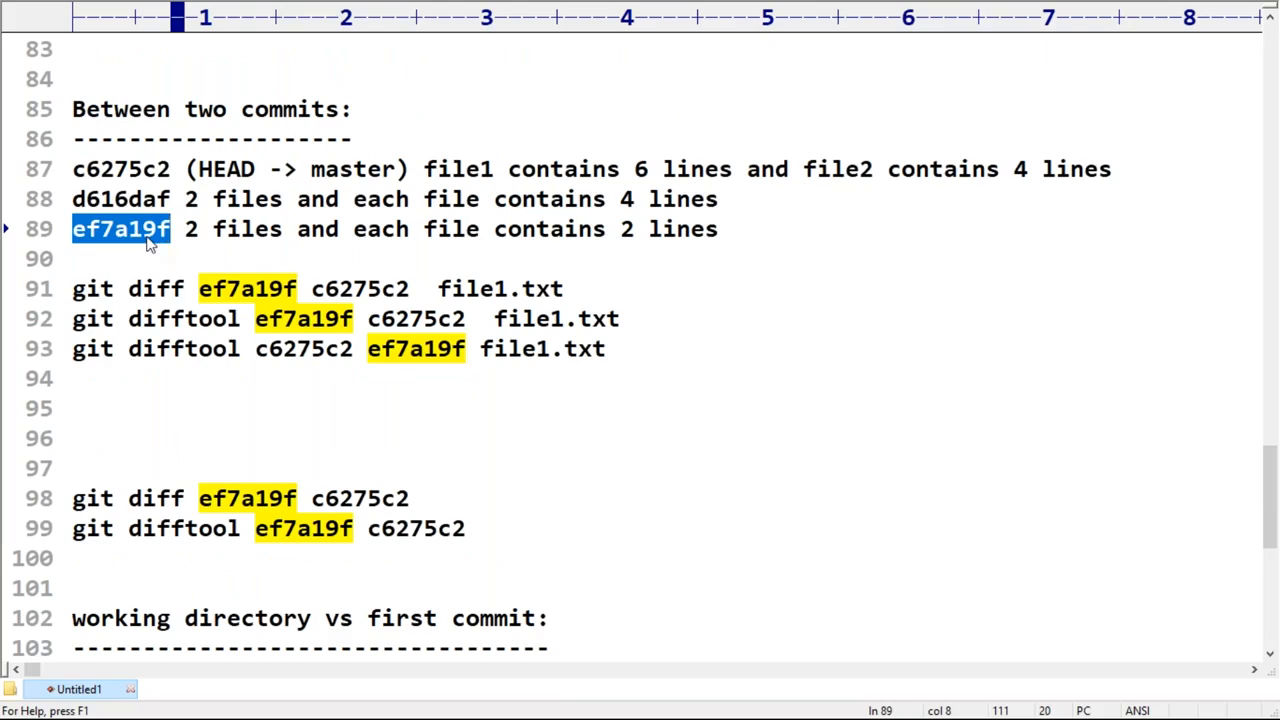
scroll(423, 500, down, 4)
click(433, 468)
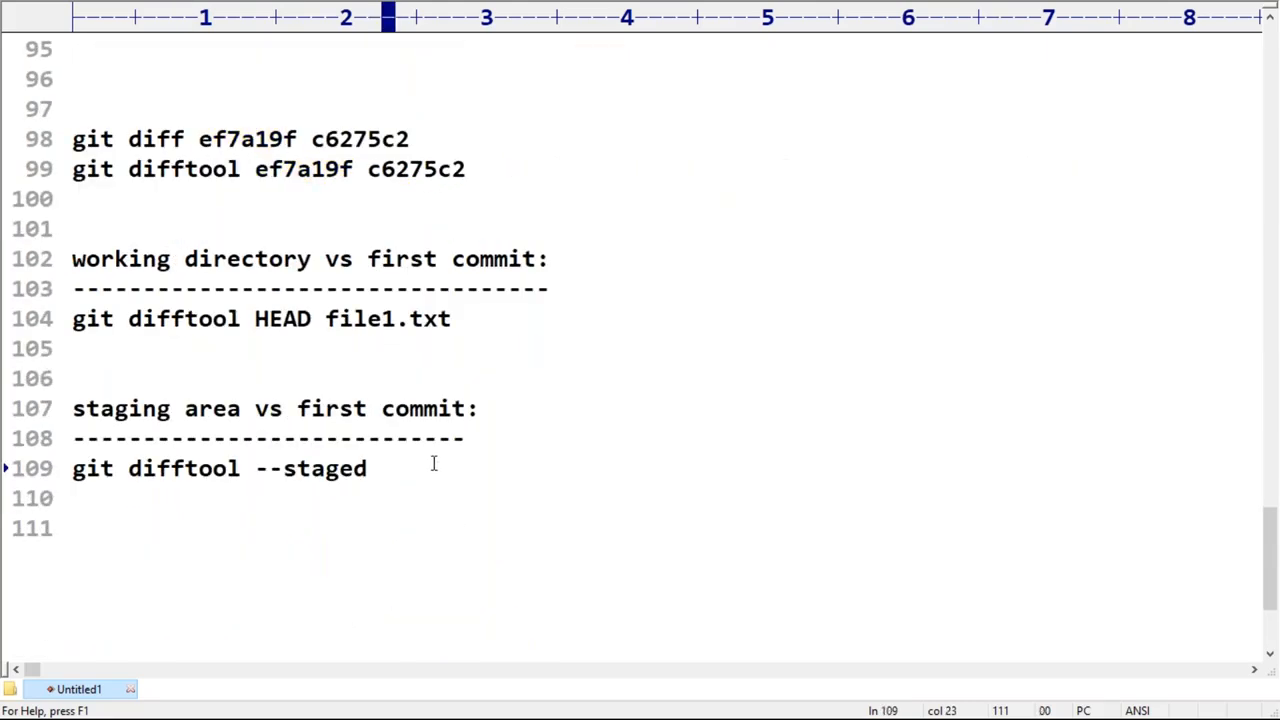
key(ctrl+v)
text(file1.txt)
Step: Copy line 109, run "git difftool --staged ef7a19f file1.txt" in Git Bash, and highlight the seventh line before closing the comparison
key(Home)
key(shift+End)
key(super+c)
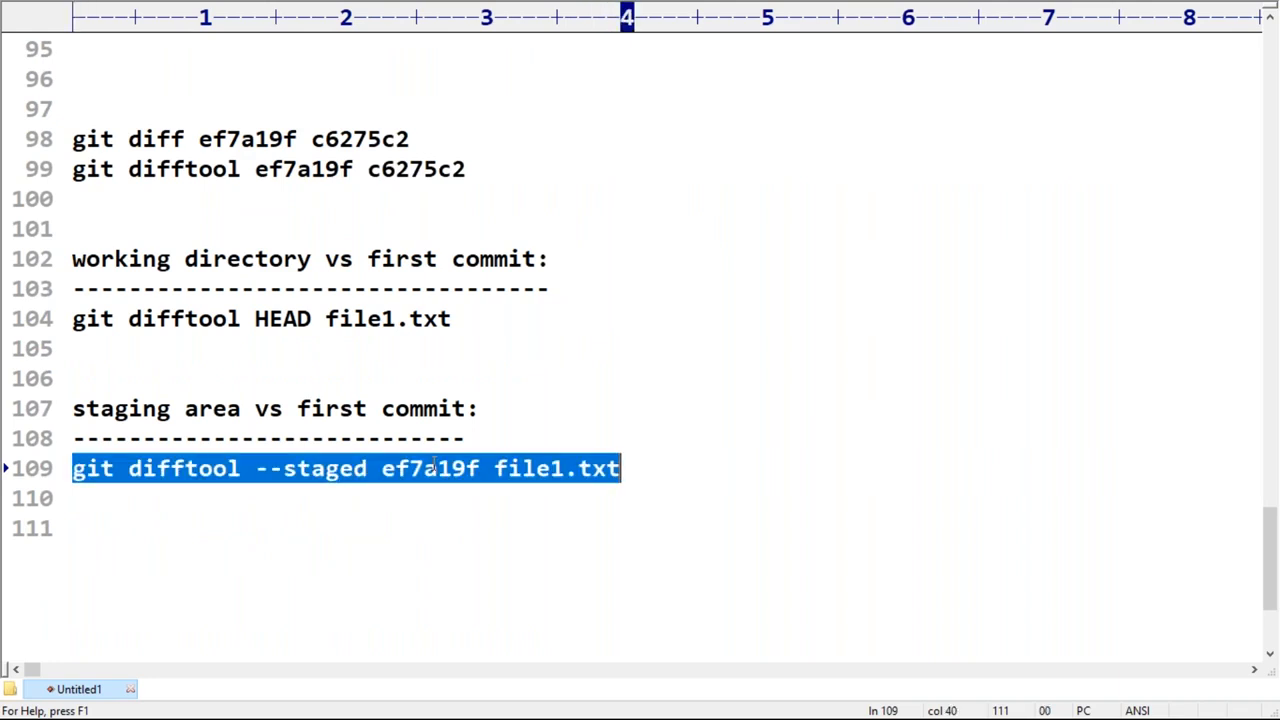
key(alt+Tab)
right_click(300, 424)
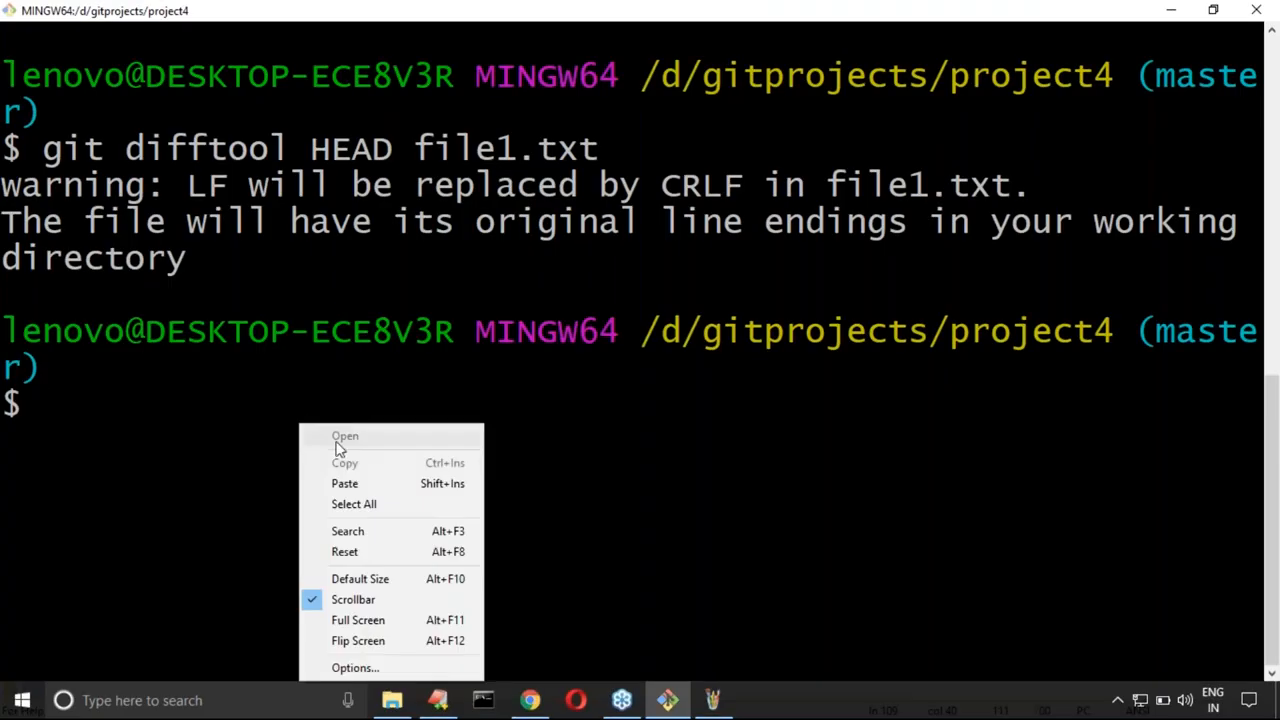
click(344, 483)
key(Return)
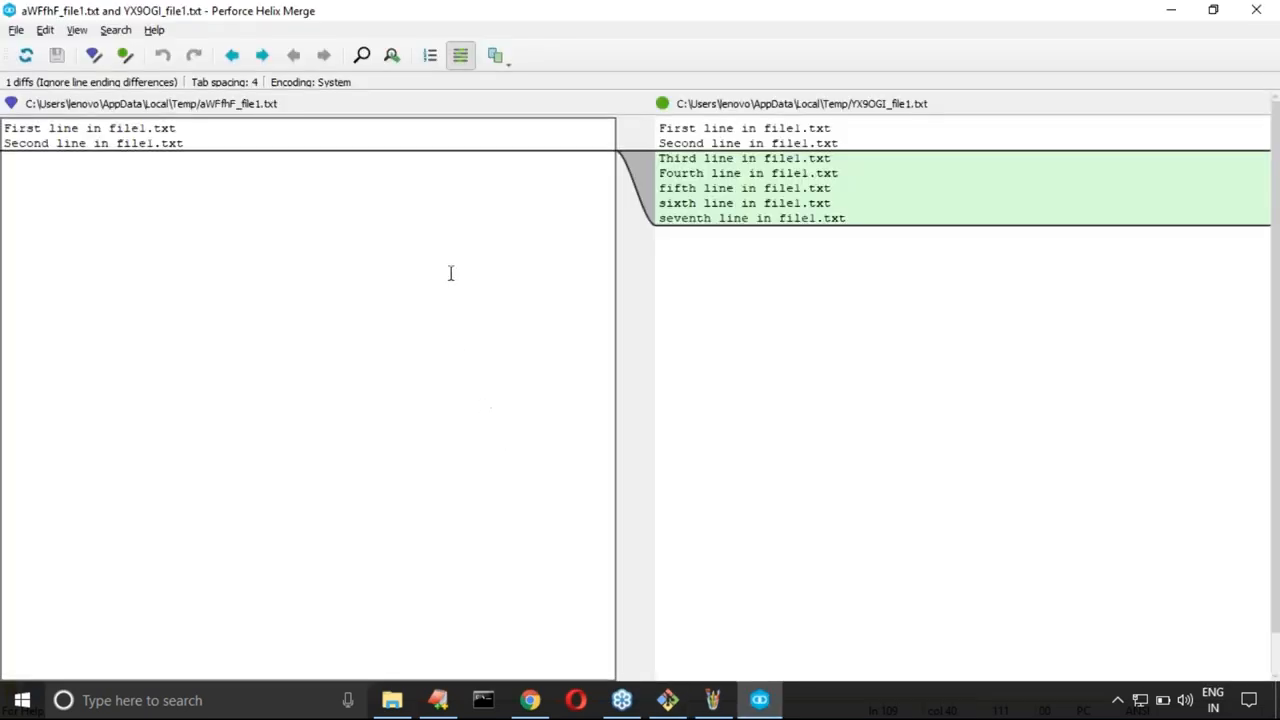
drag(658, 218, 858, 214)
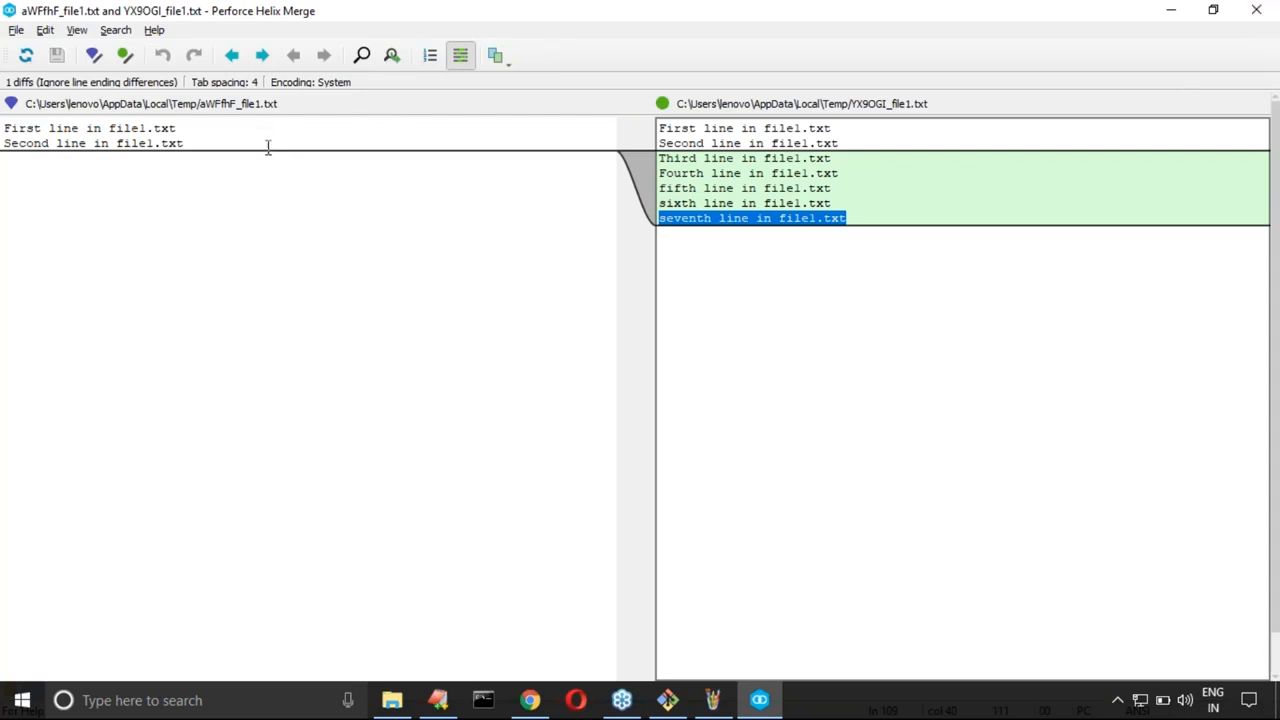
click(1243, 17)
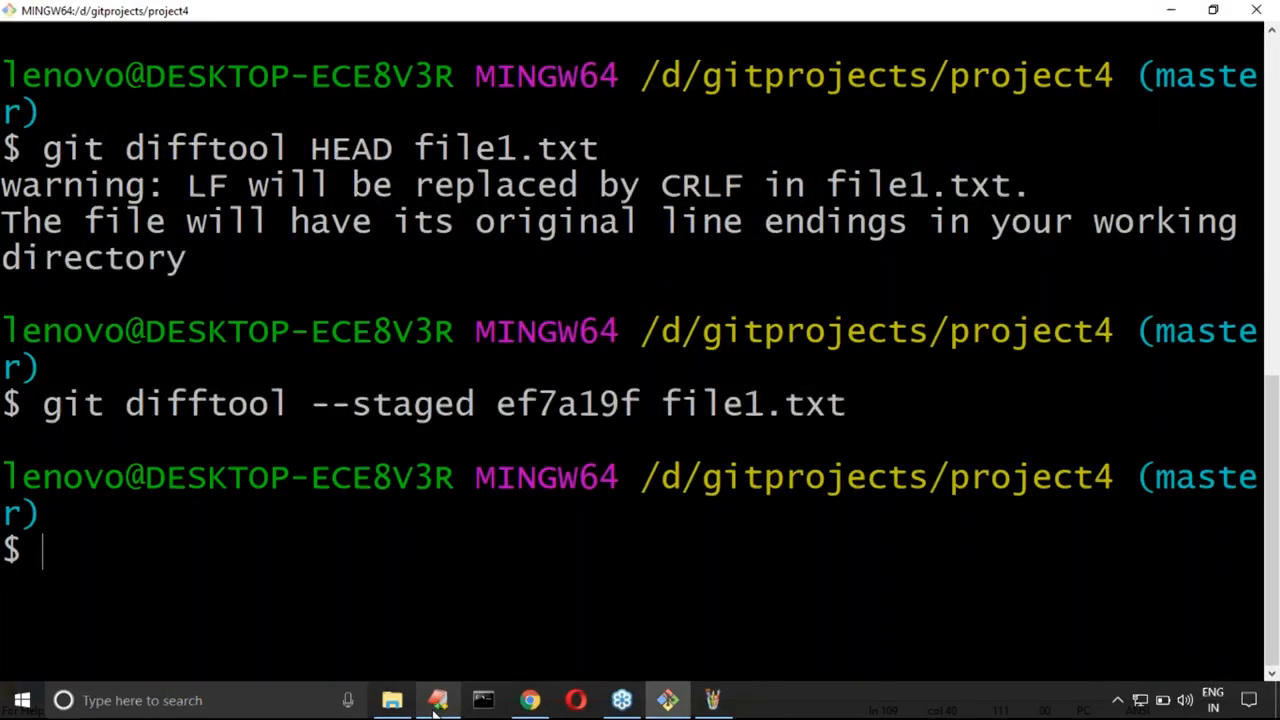
Step: In the EditPlus notes, duplicate the staged command on line 110 with file2.txt as the file and copy that line
key(alt+Tab)
click(642, 455)
key(Return)
key(ctrl+v)
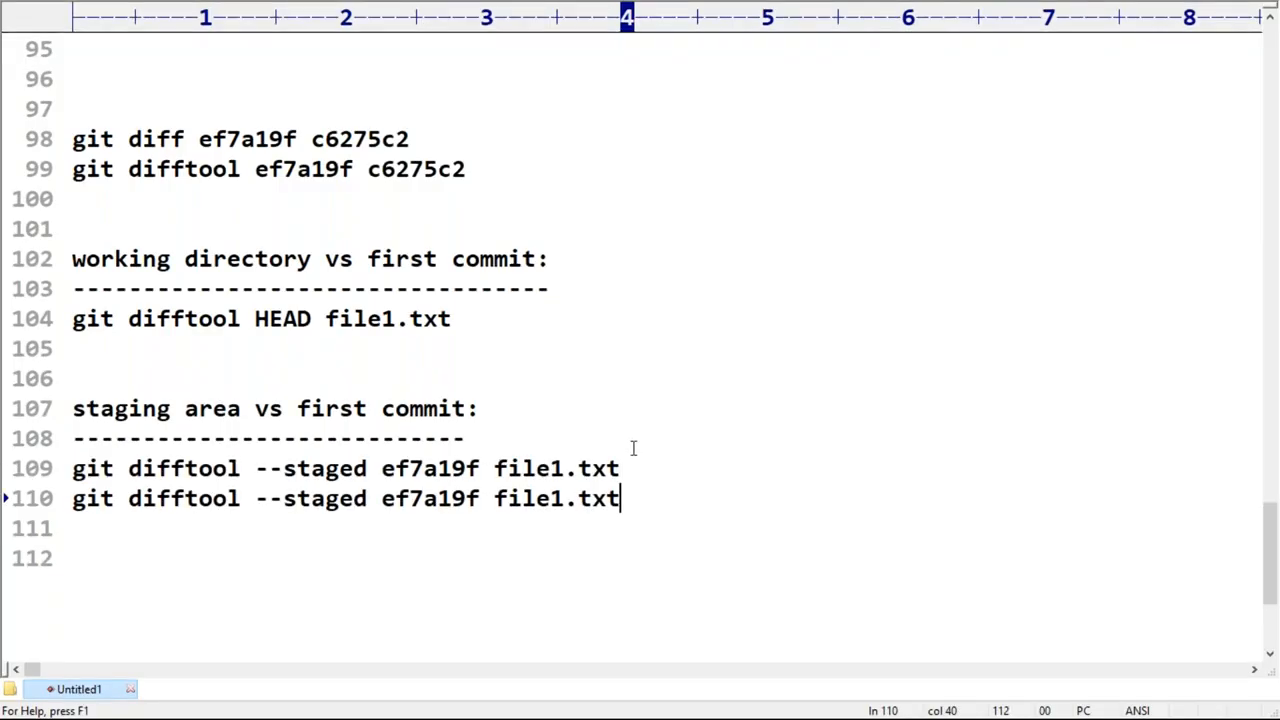
drag(550, 497, 564, 497)
text(2)
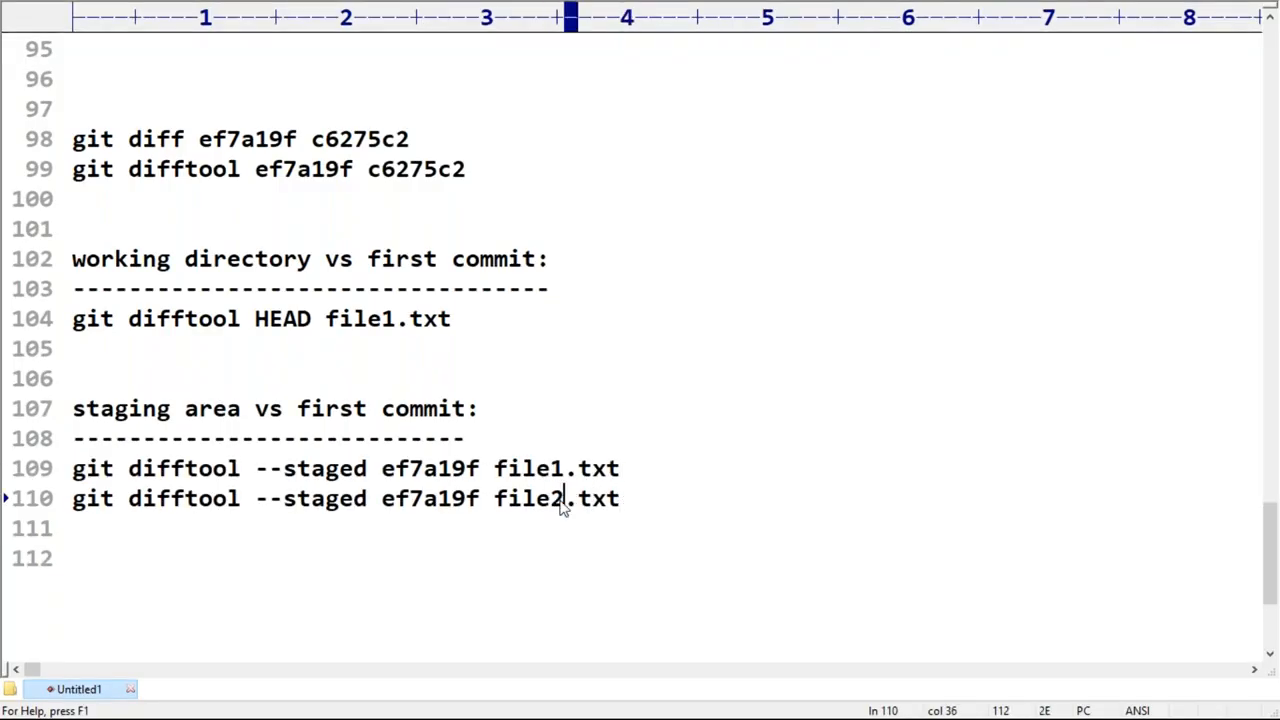
triple_click(562, 506)
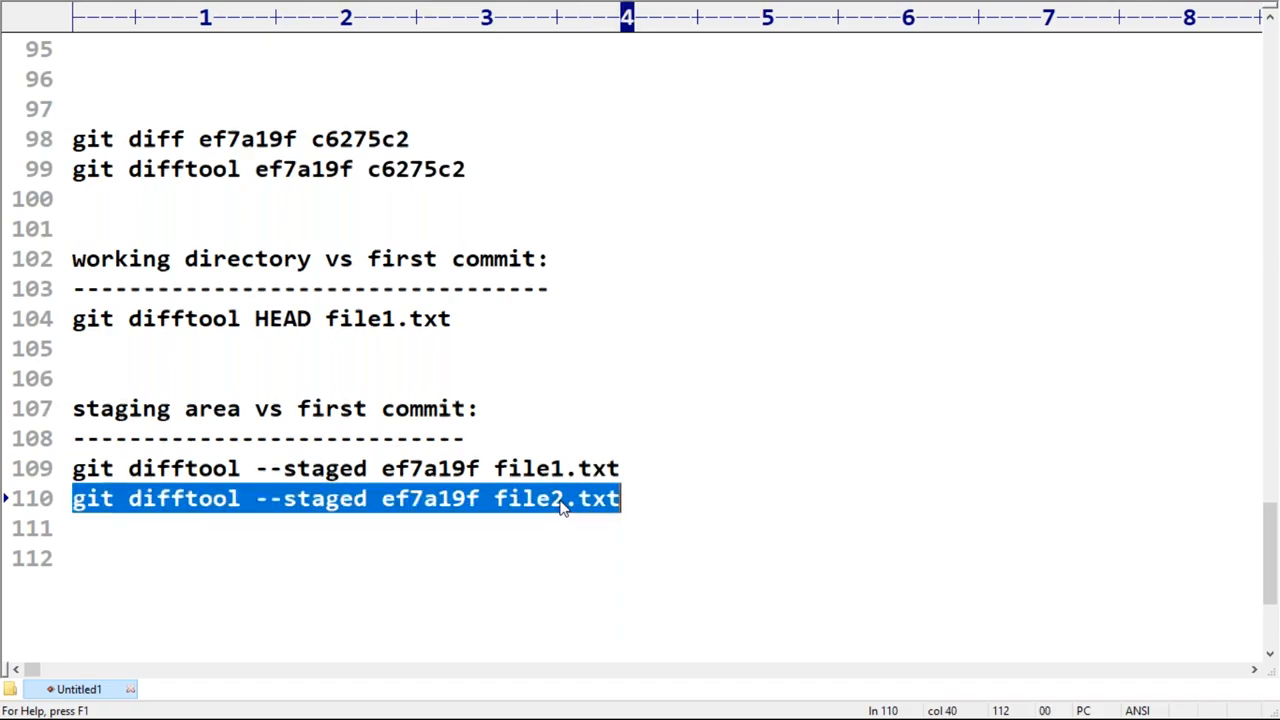
Step: Clear the Git Bash terminal and run "git difftool --staged ef7a19f file2.txt"
key(alt+Tab)
key(ctrl+l)
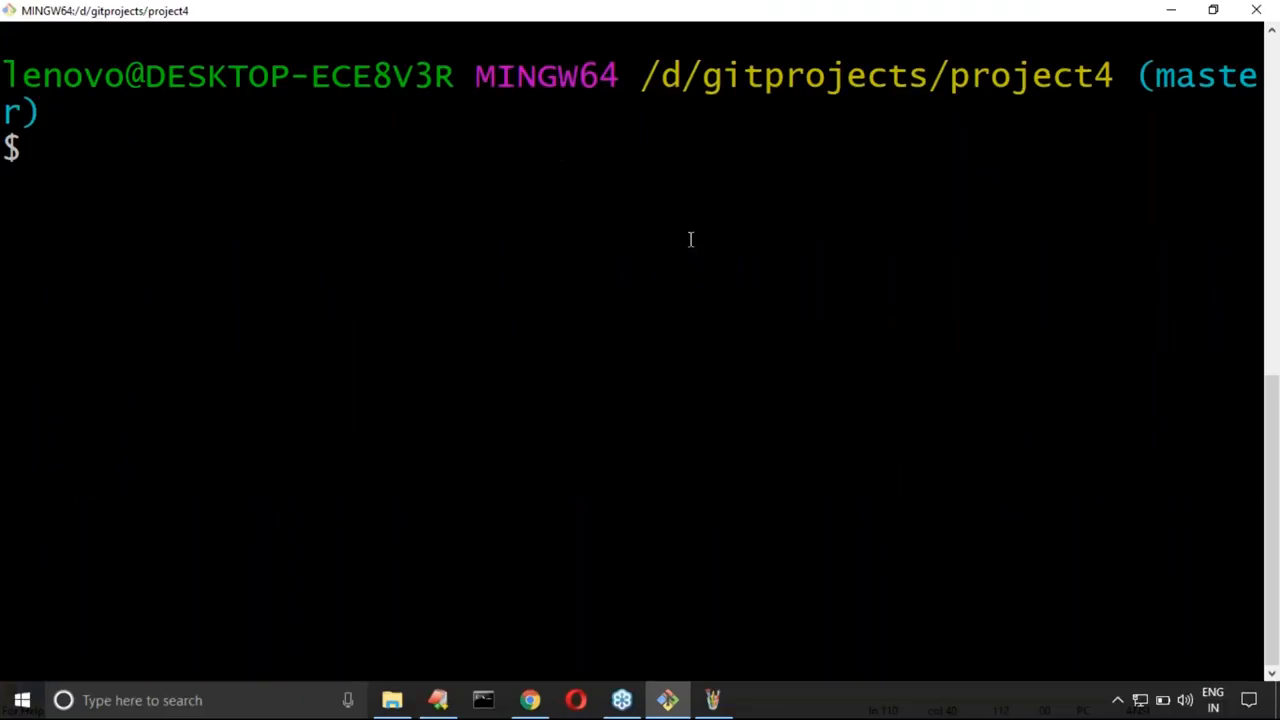
right_click(700, 249)
click(737, 294)
key(Return)
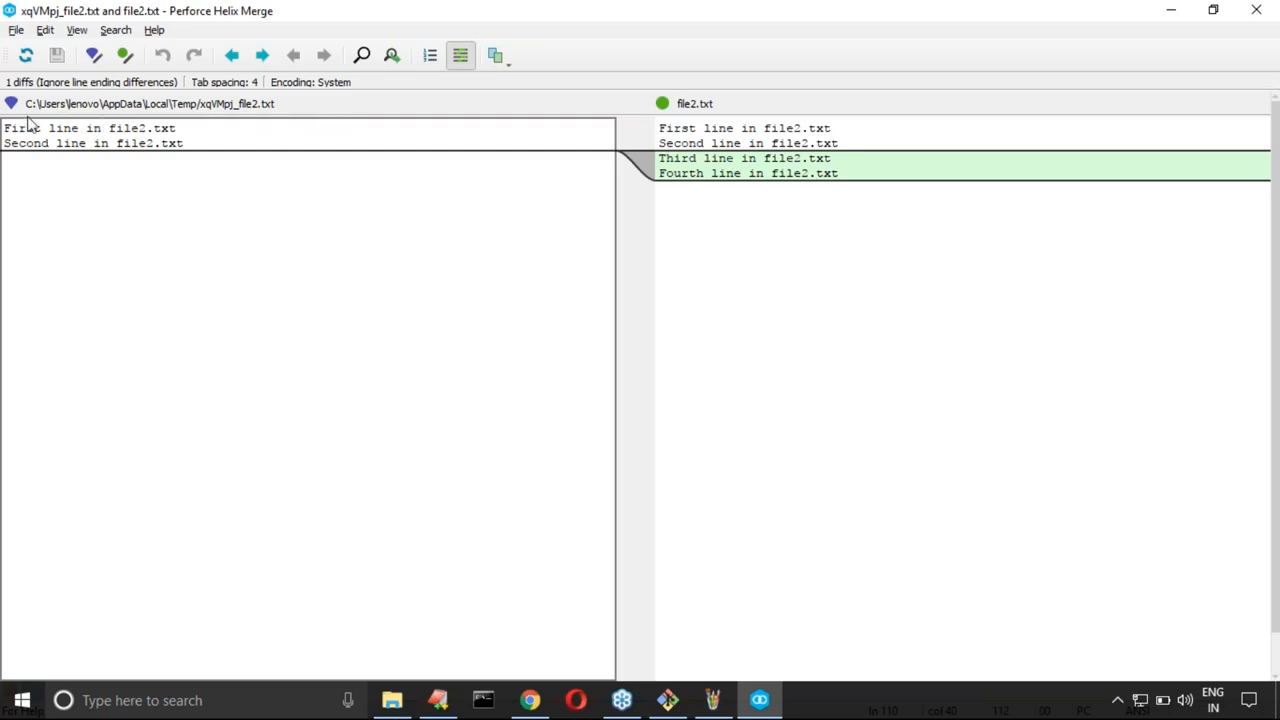
Step: Highlight the file2.txt lines in both versions of the comparison and close it
drag(5, 128, 190, 147)
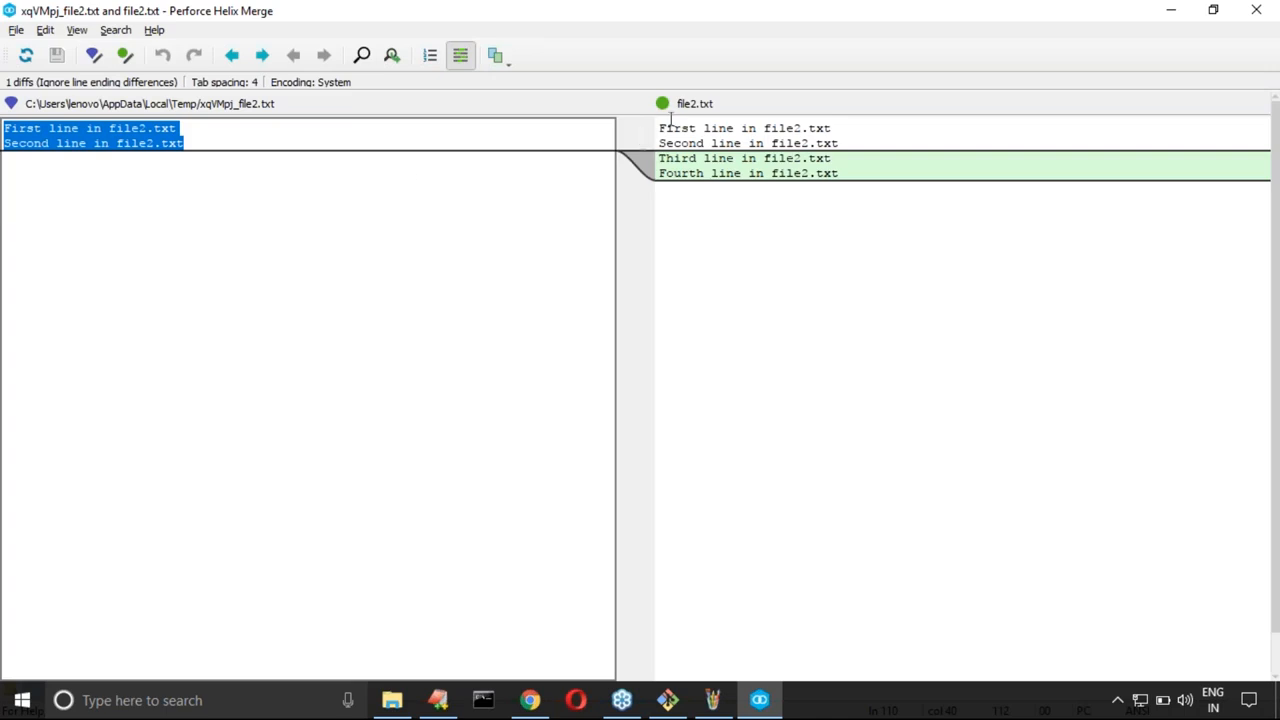
drag(658, 128, 866, 197)
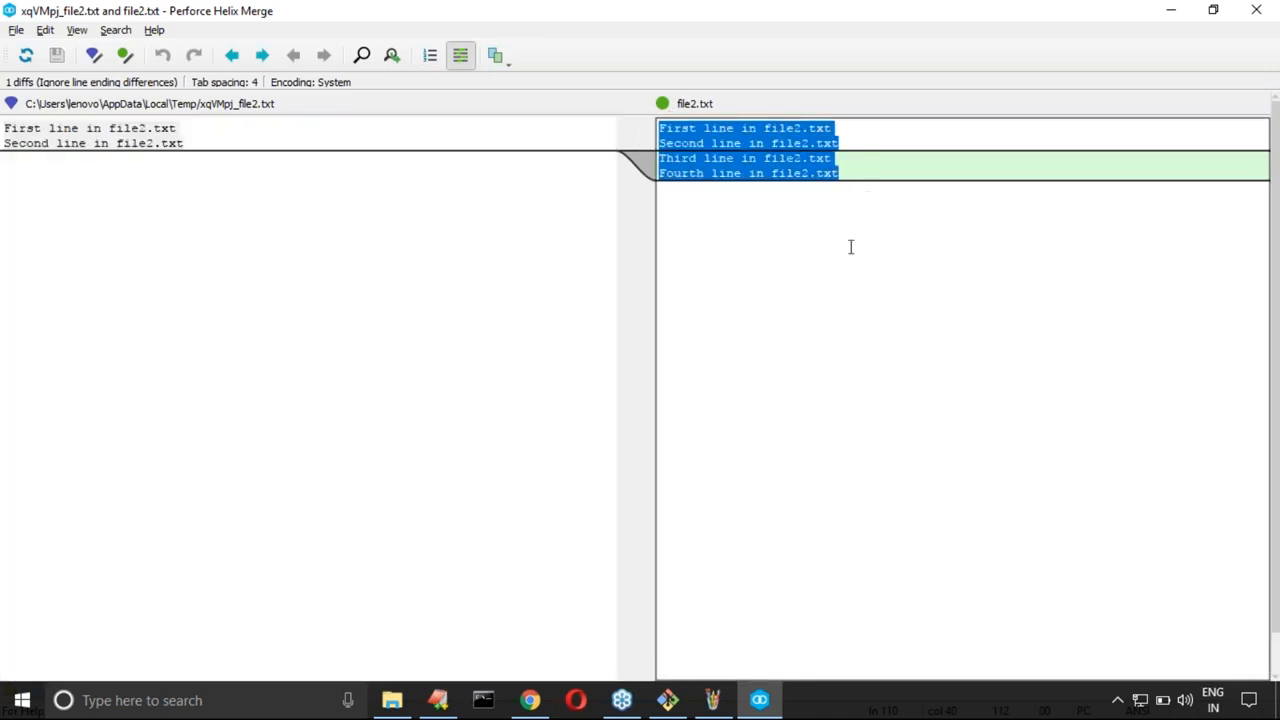
click(852, 252)
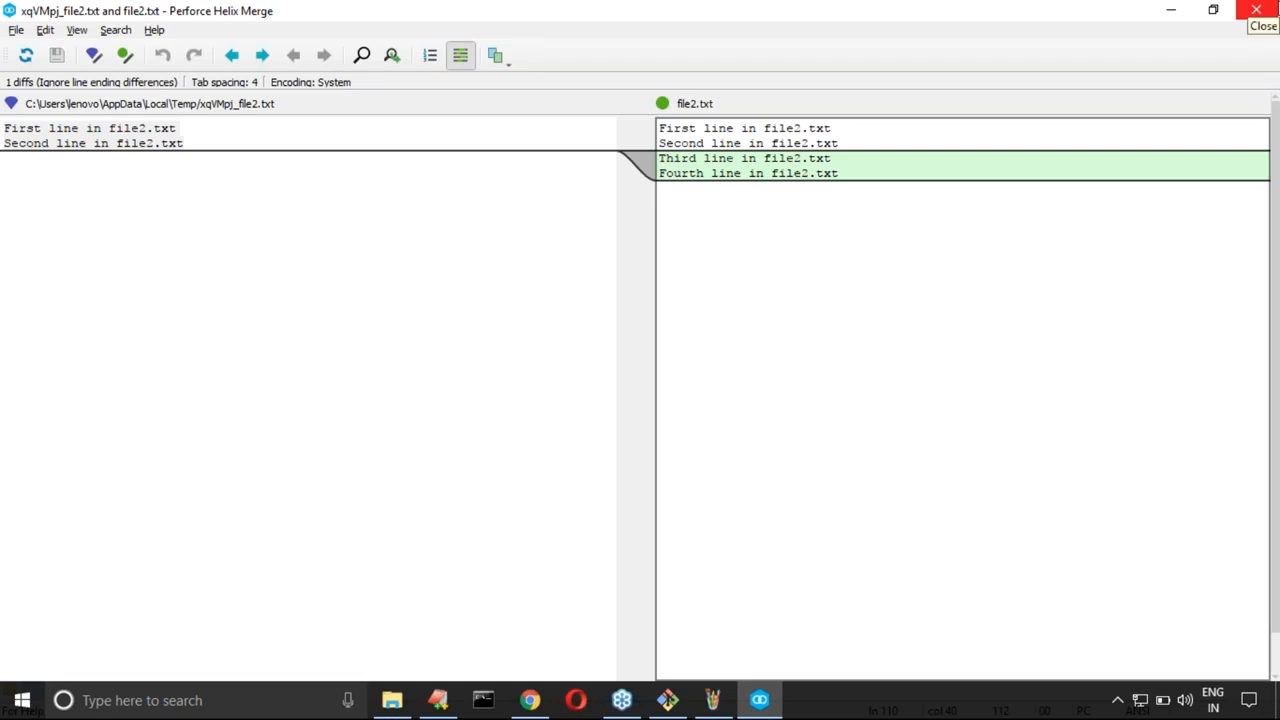
click(1272, 9)
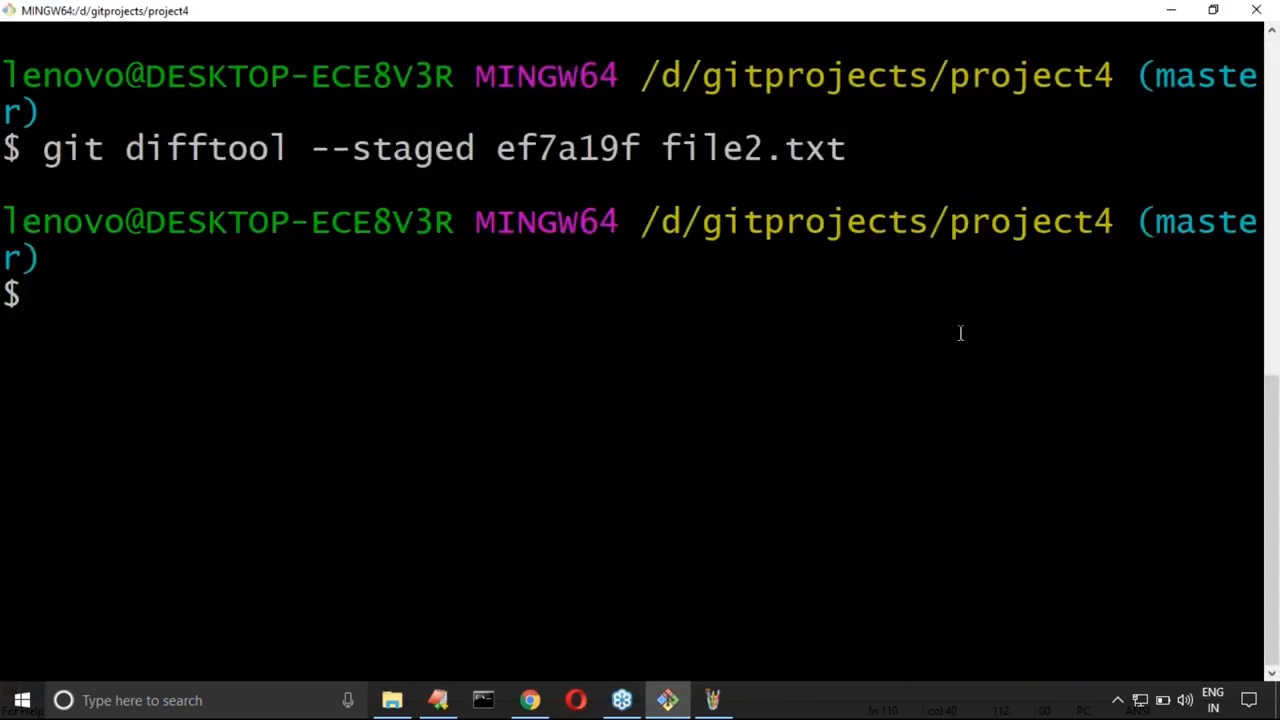
Step: In the EditPlus notes, add blank lines below the staged commands and write "p4merge" on line 113
click(438, 700)
scroll(246, 425, down, 3)
click(197, 332)
key(Return)
key(Return)
key(Return)
key(Return)
key(Return)
key(Return)
key(Return)
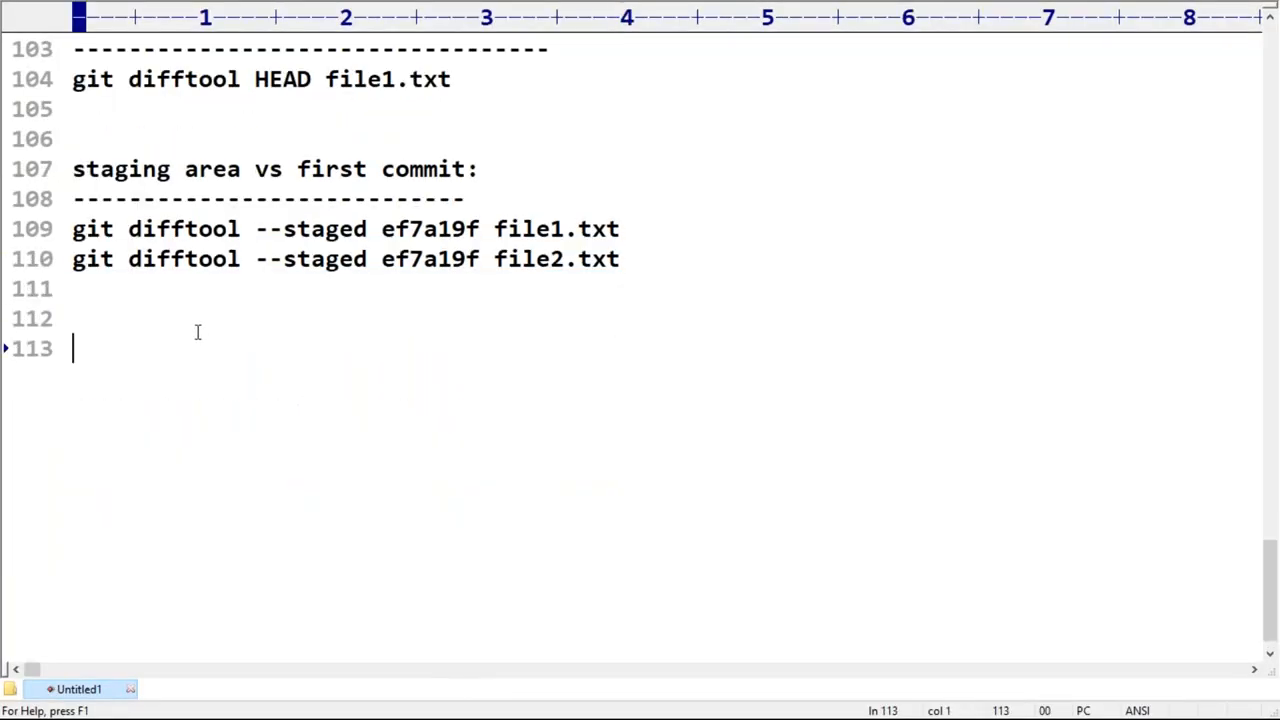
key(Return)
key(Return)
key(Return)
key(Return)
key(Return)
key(Return)
key(Return)
key(Return)
key(Return)
click(107, 158)
text(p4me)
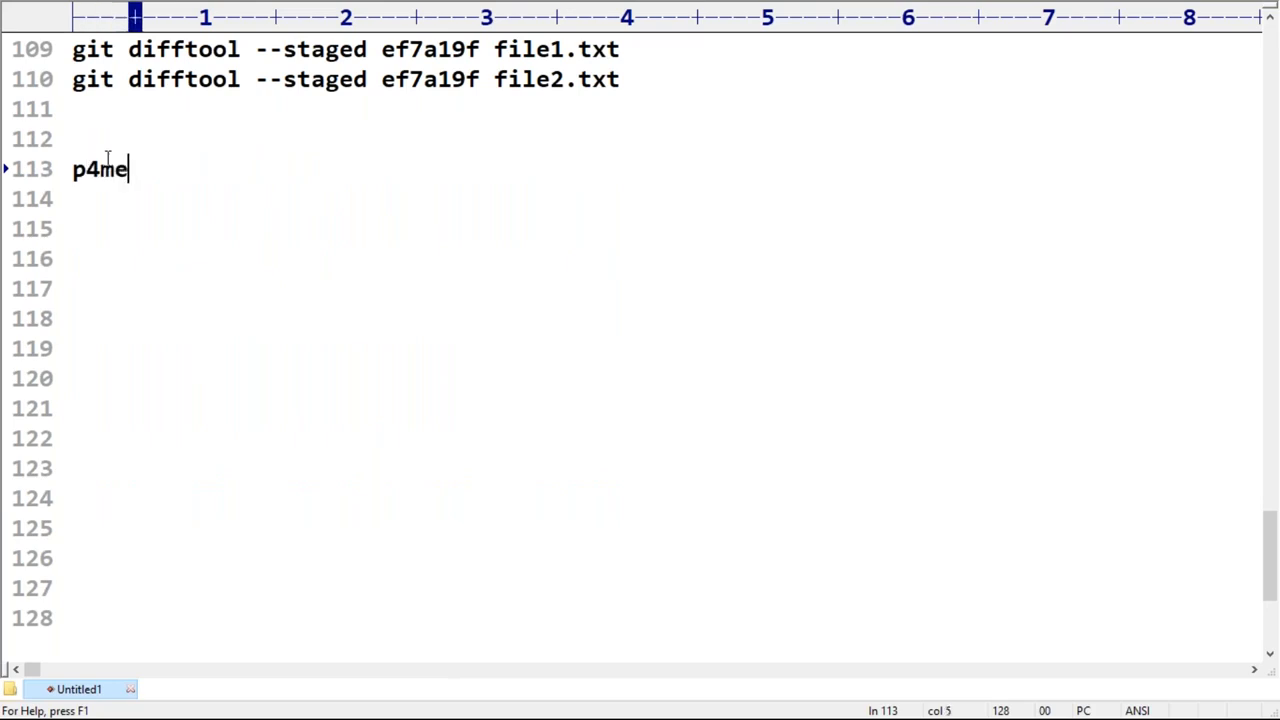
text(rge)
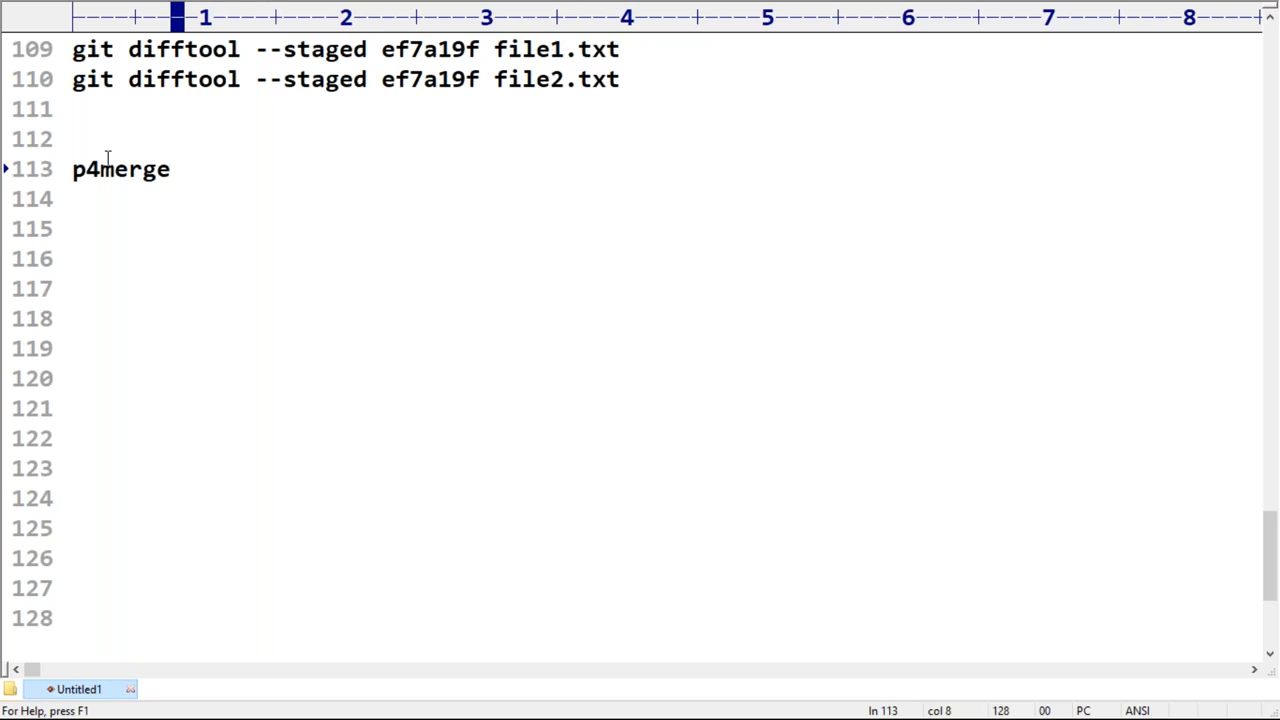
key(alt+Tab)
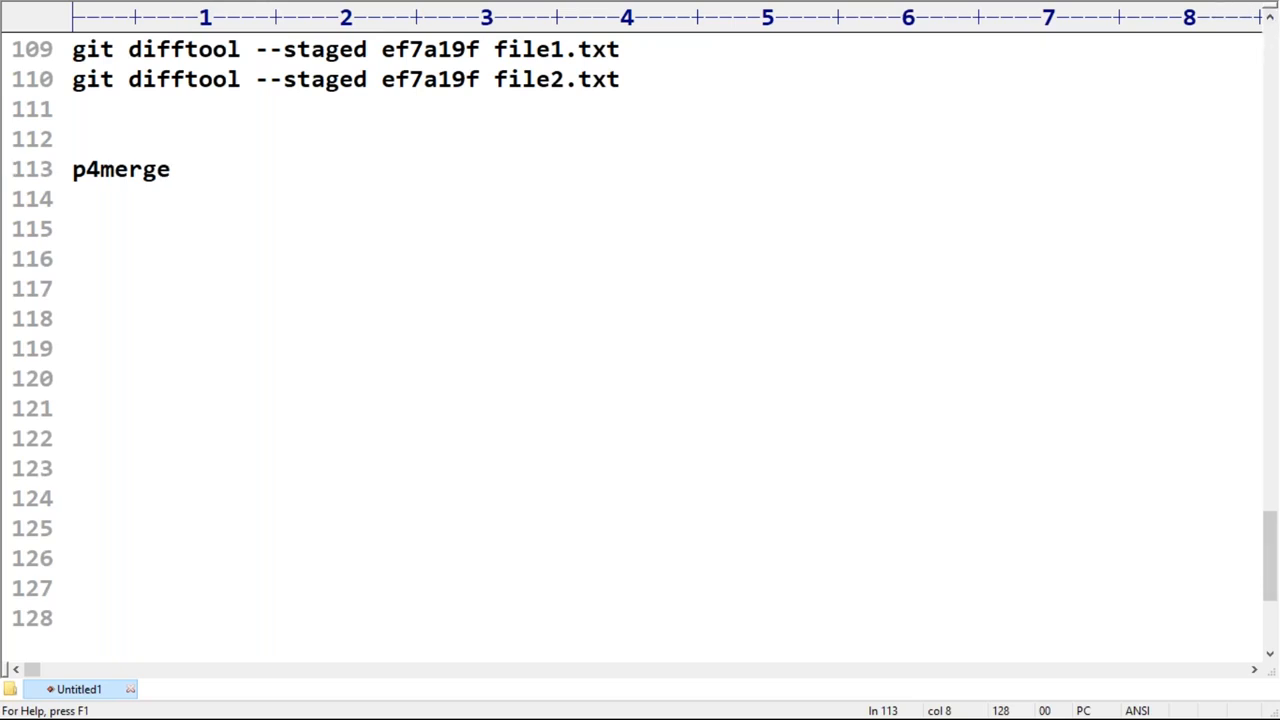